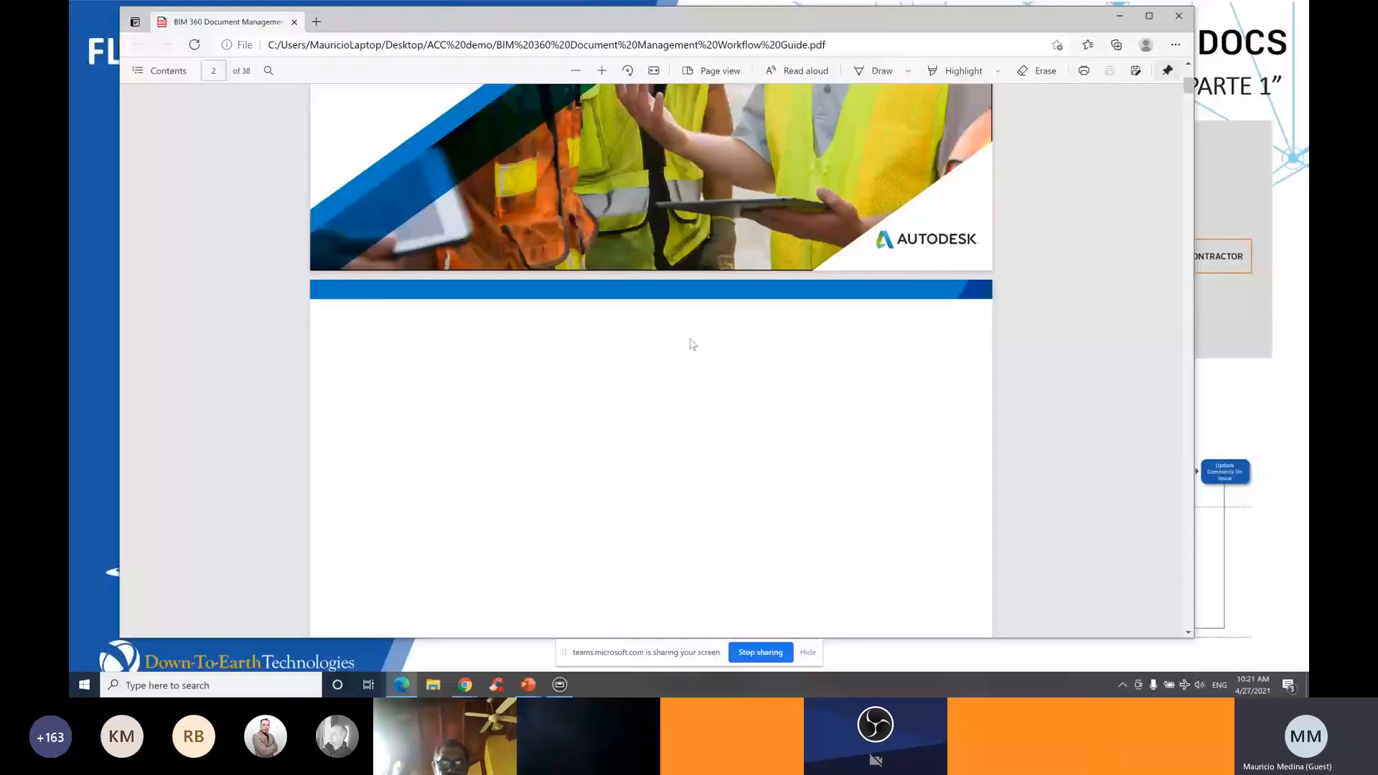
Scroll the guide past Suggested Workflows to the Design Review Workflow diagram on page 6
scroll(692, 344, "down", 8)
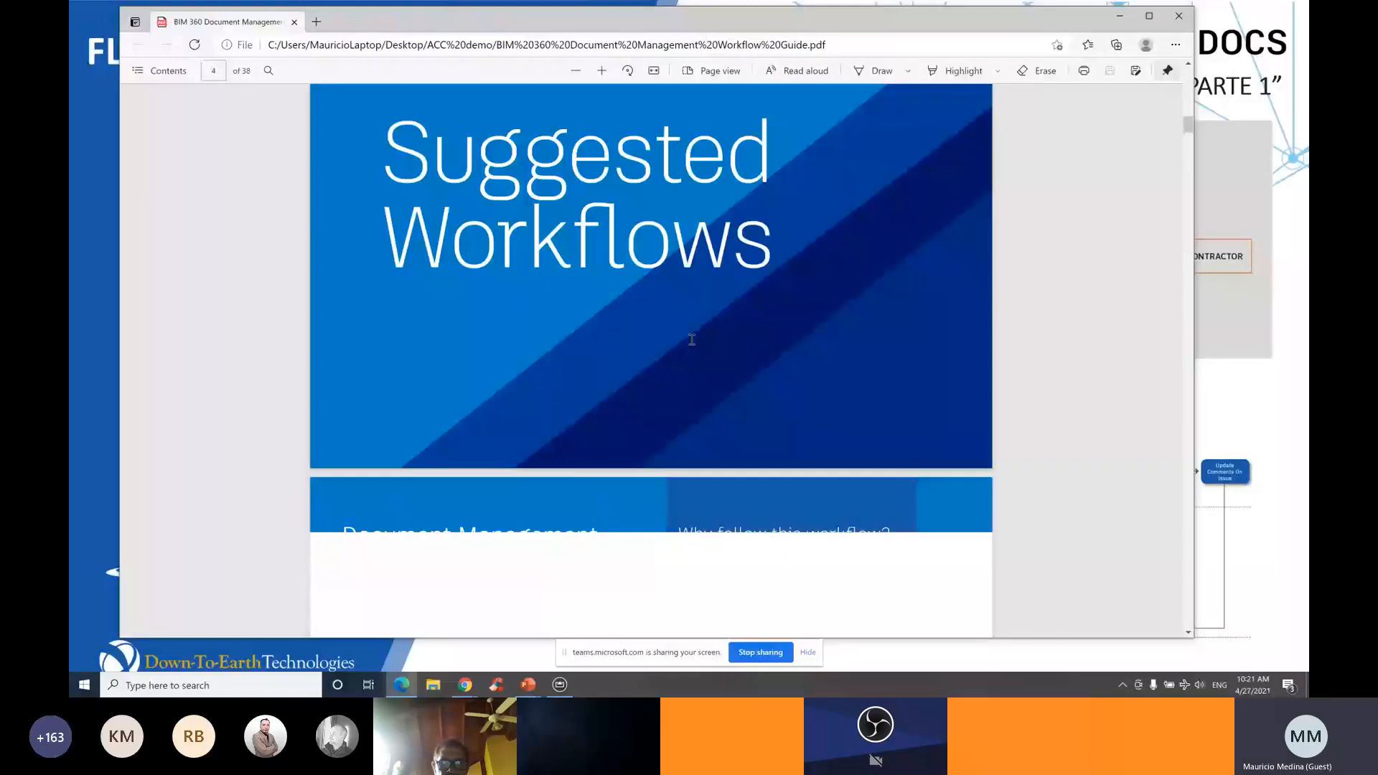
scroll(691, 339, "down", 5)
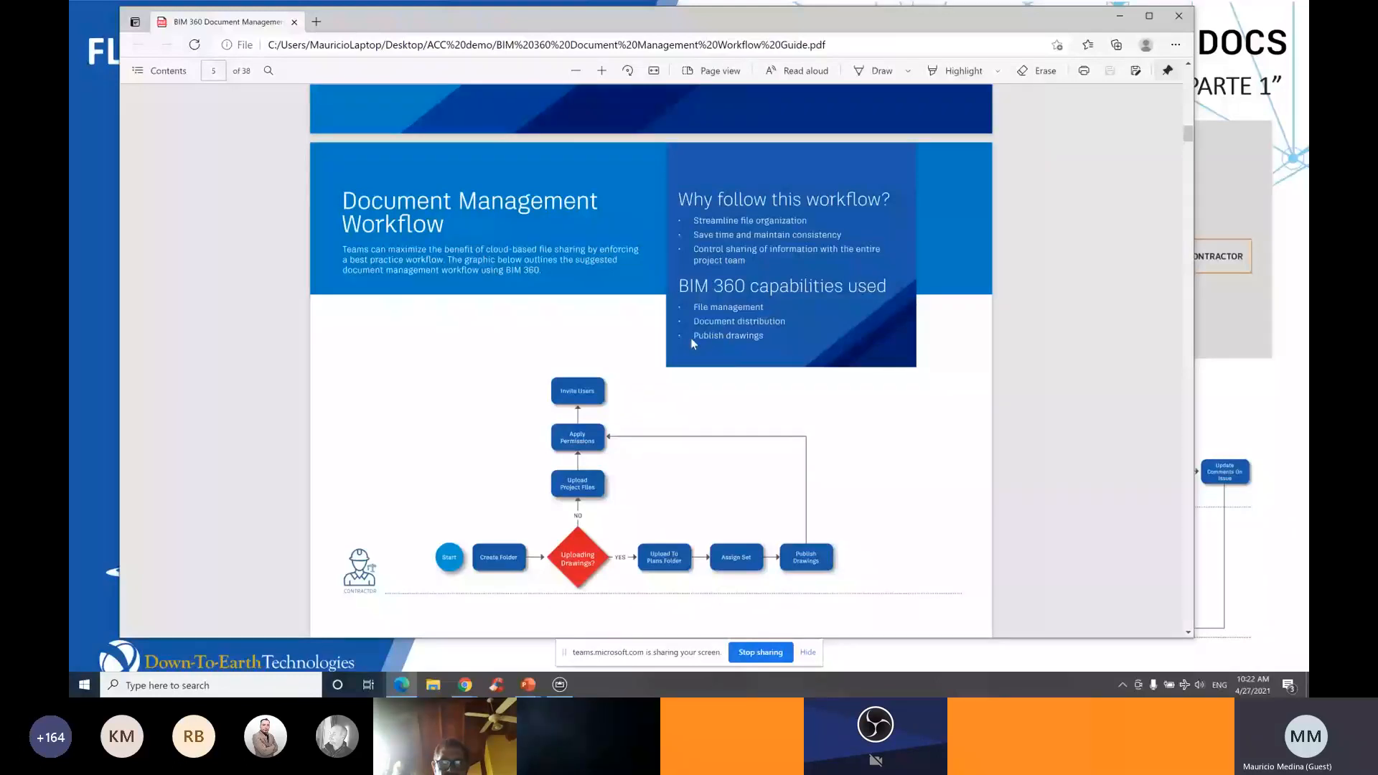
scroll(856, 414, "down", 1)
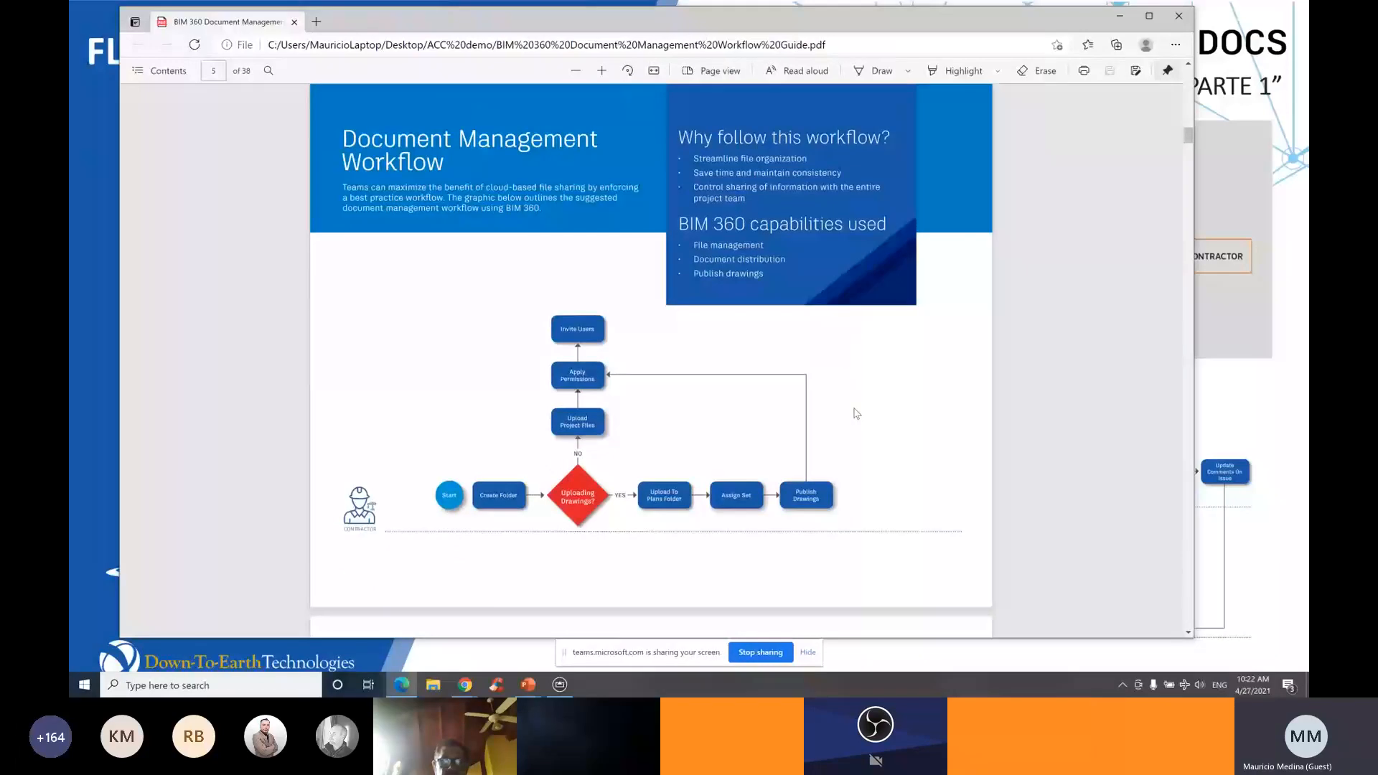
scroll(856, 414, "down", 1)
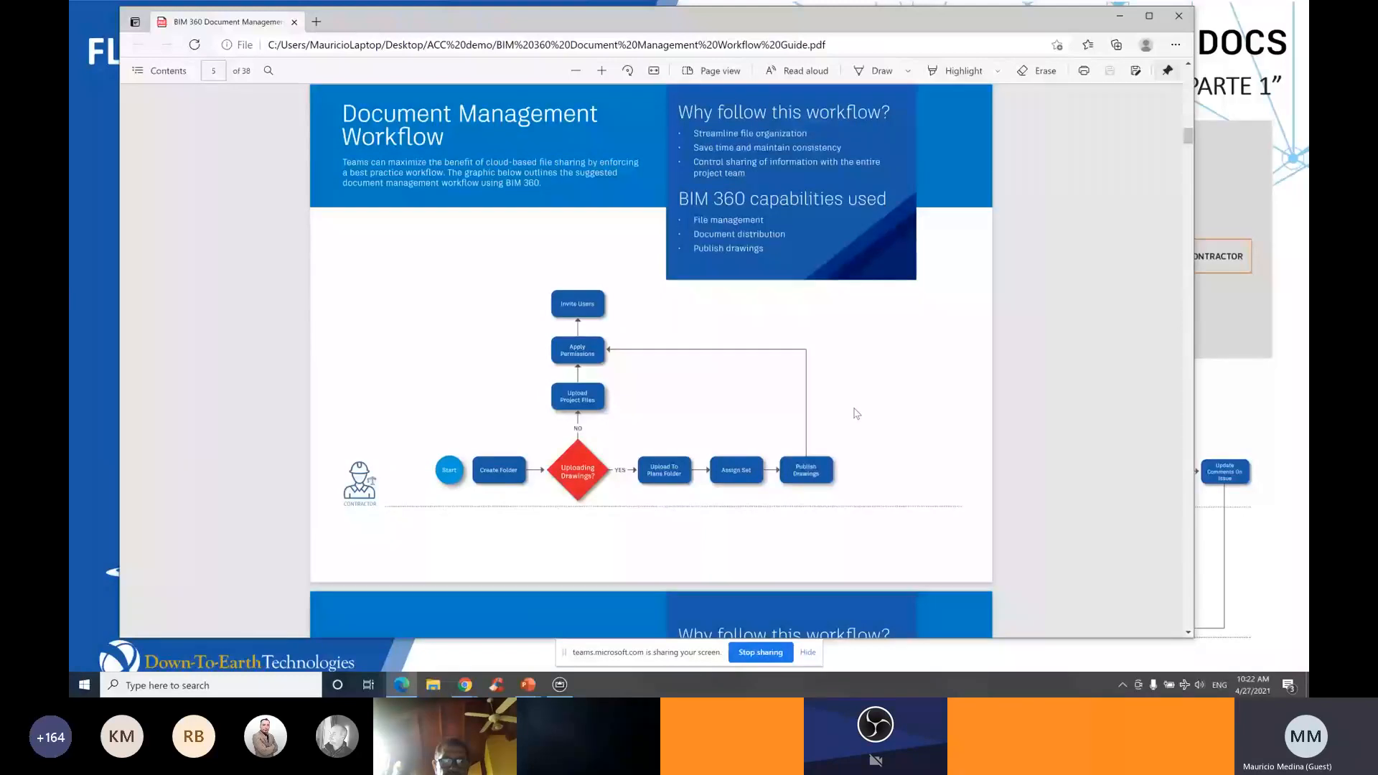
scroll(856, 413, "down", 5)
scroll(861, 409, "down", 1)
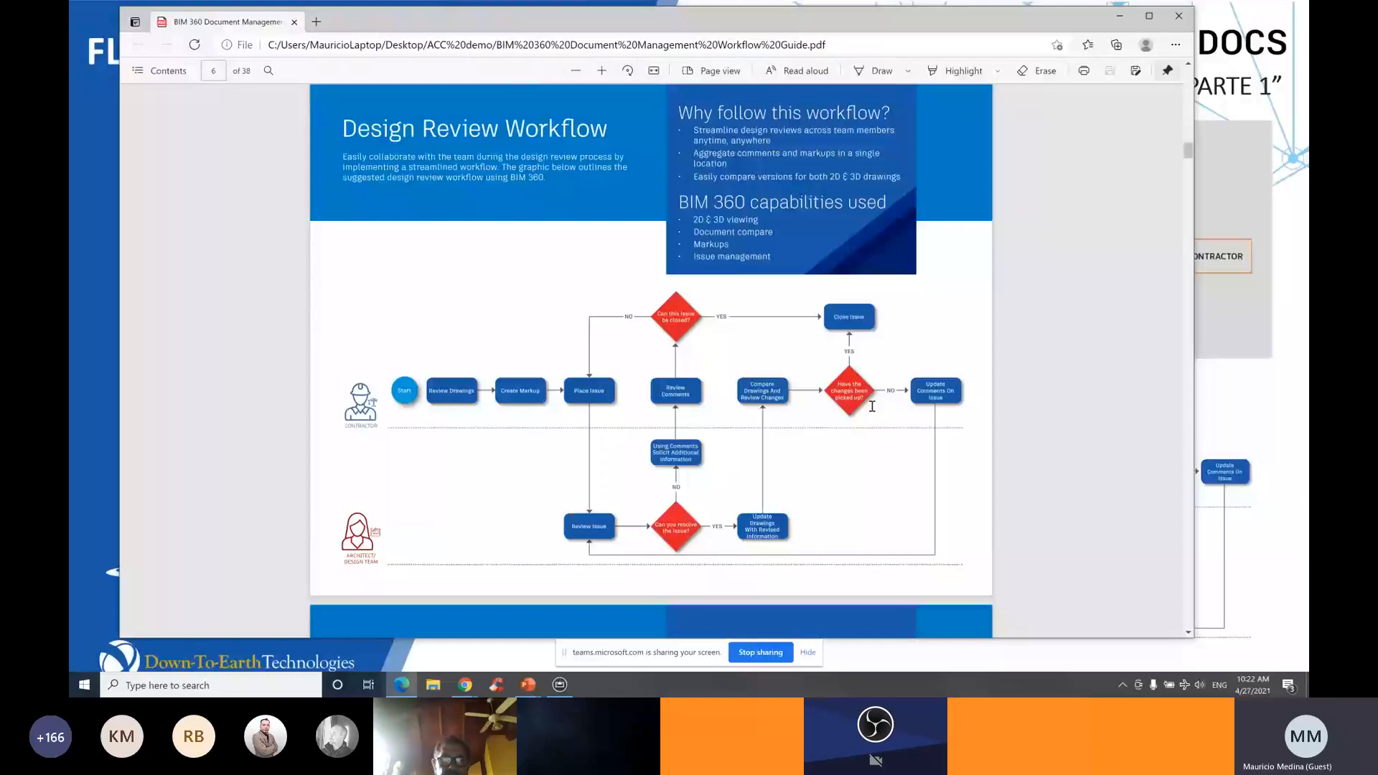
scroll(872, 406, "down", 1)
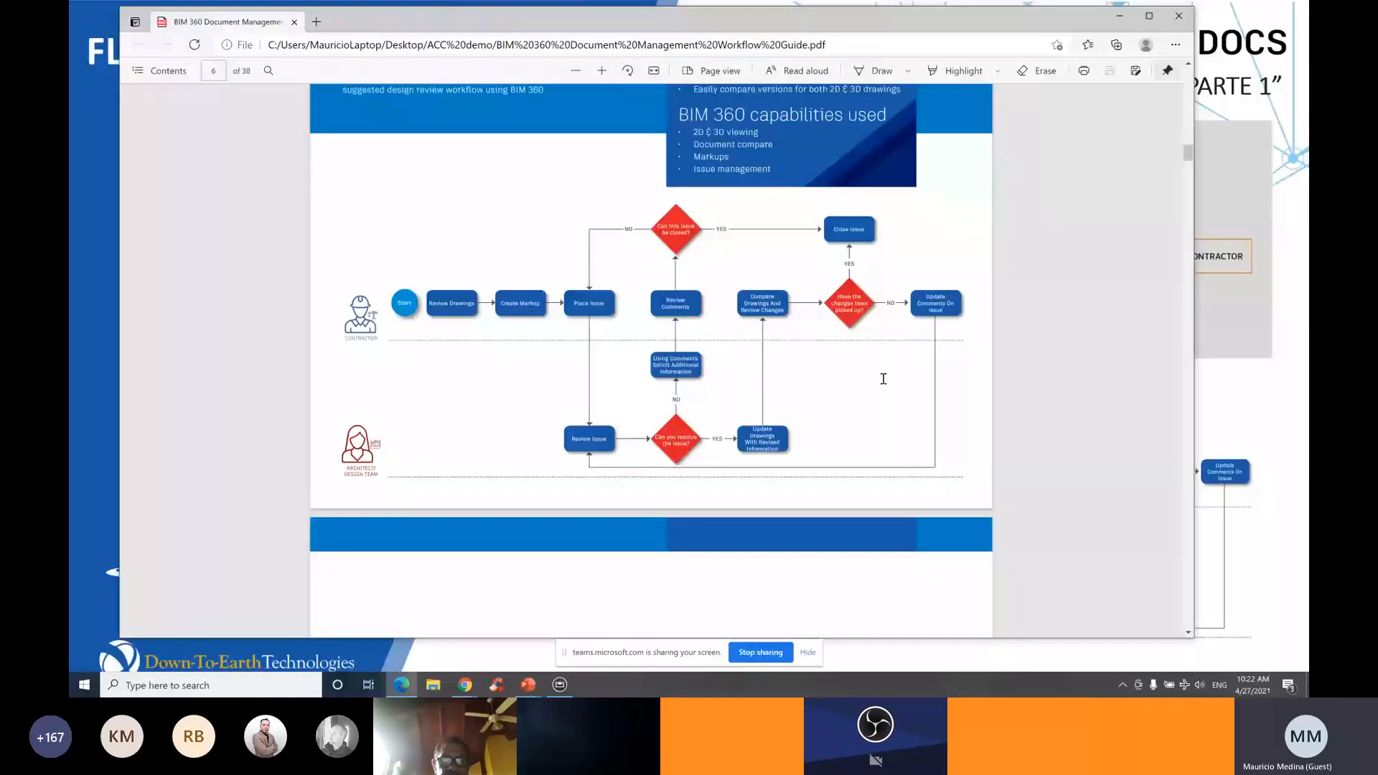
Scroll past the Bid Management Workflow on pages 7–8 to Folder Management on page 9
scroll(884, 379, "down", 5)
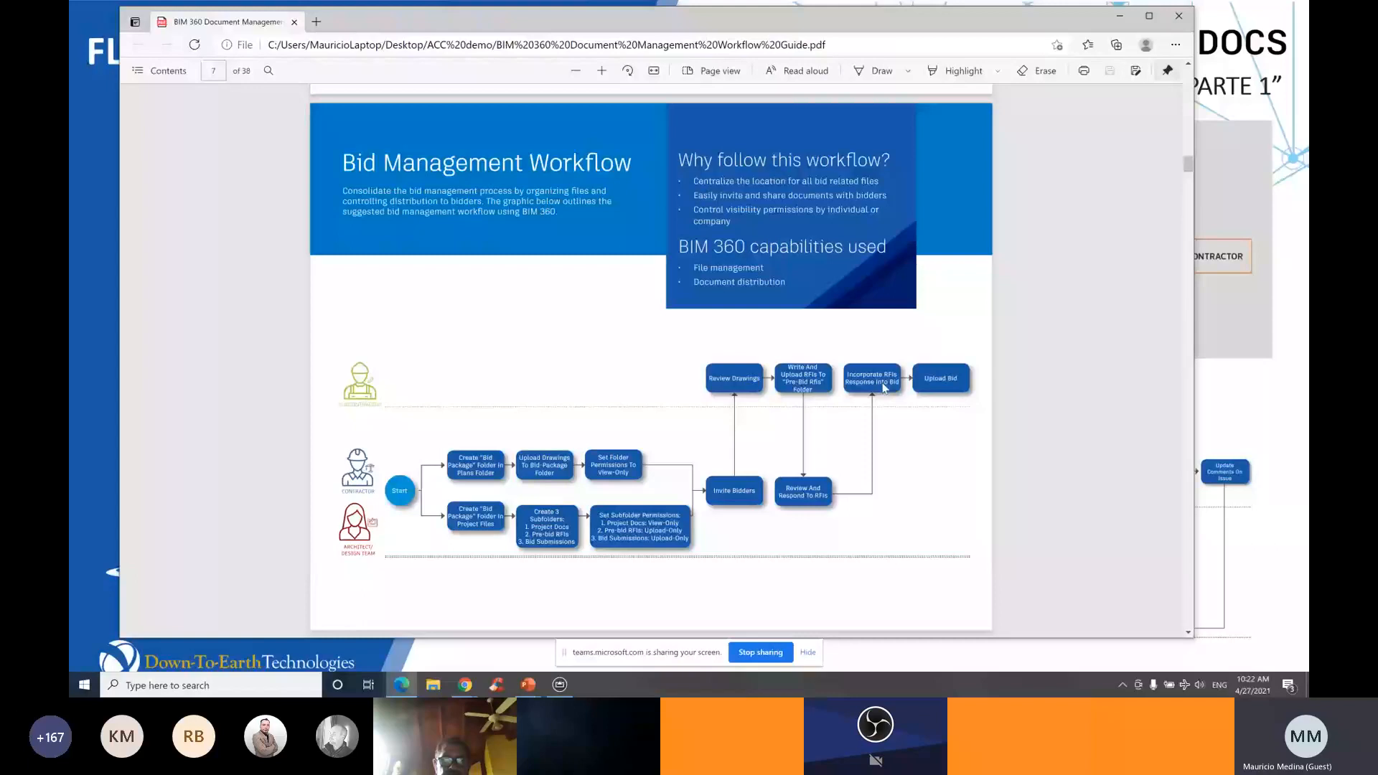
scroll(885, 388, "down", 1)
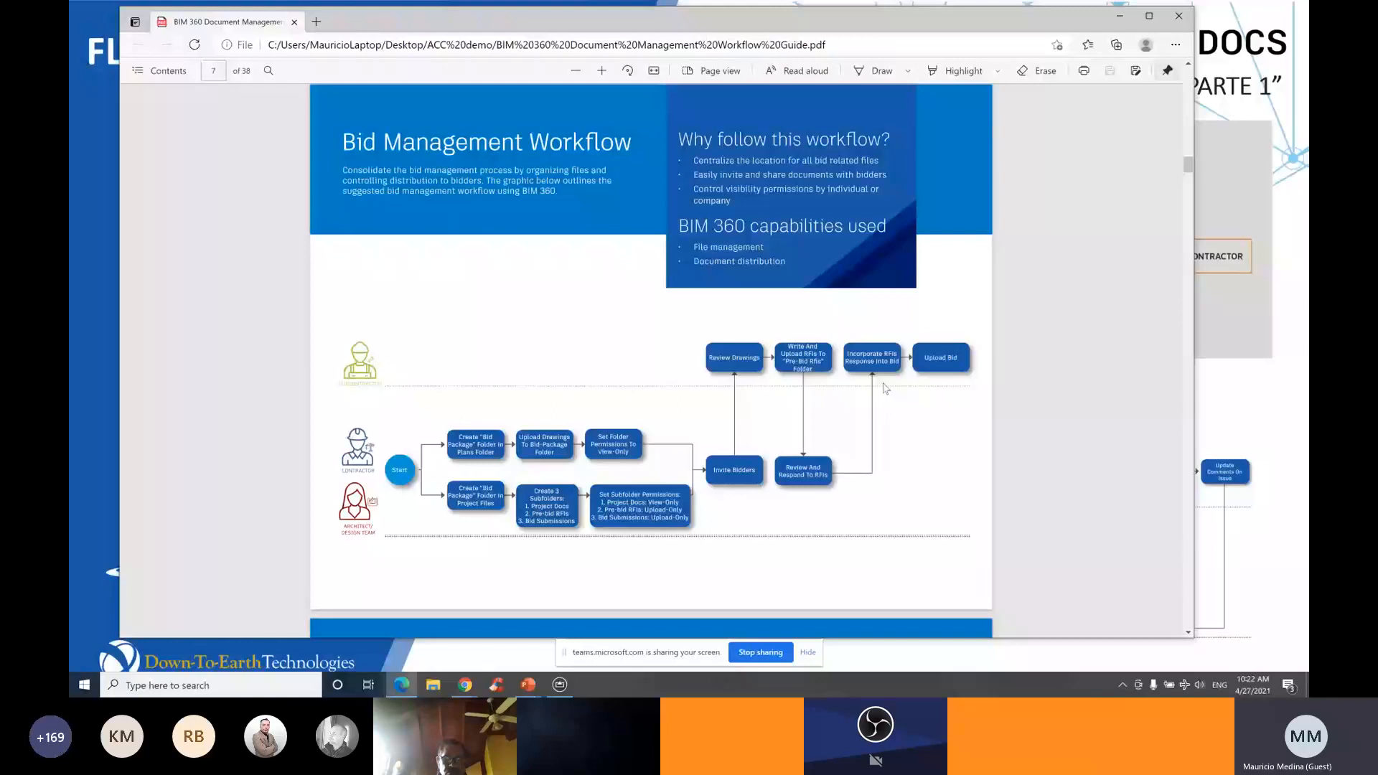
scroll(884, 388, "down", 3)
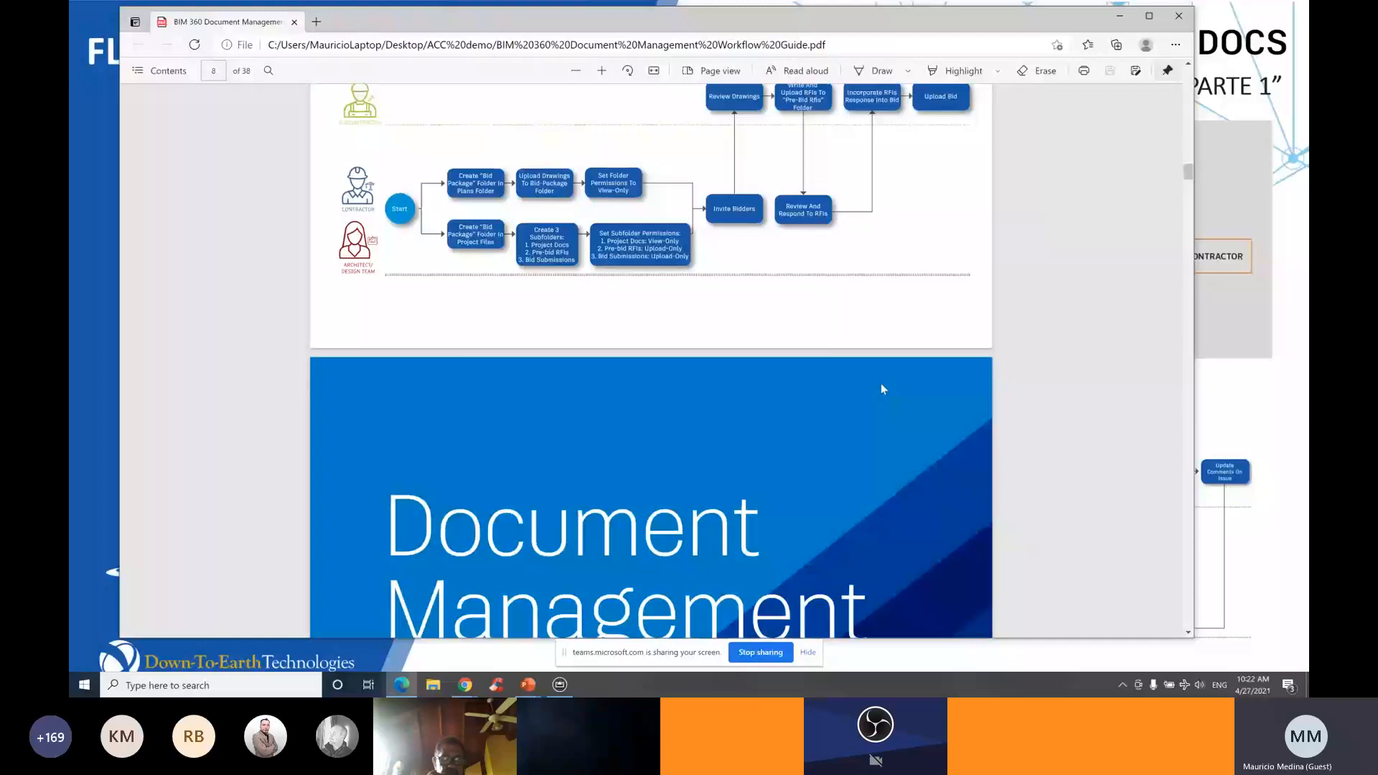
scroll(882, 388, "down", 7)
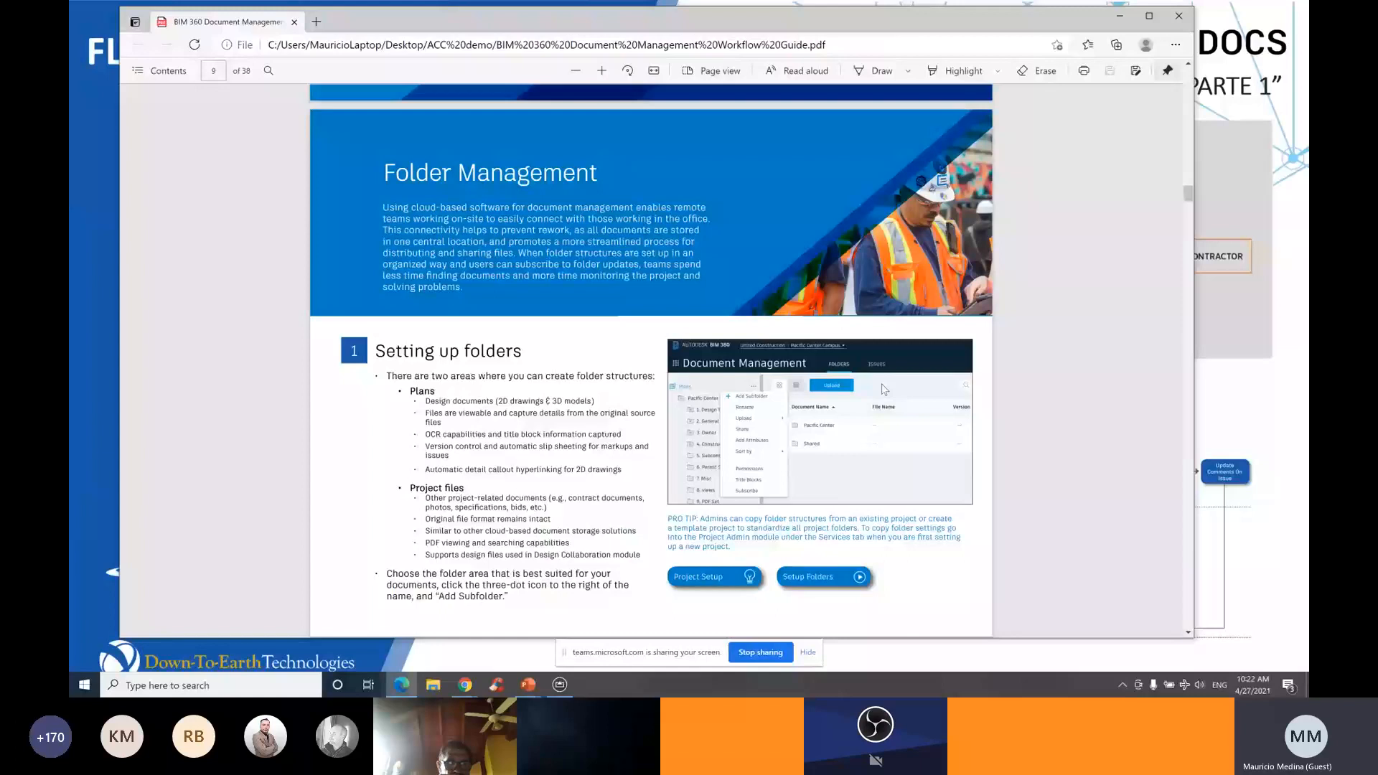
Scroll through the folder and distribution pages 10–11 of the guide
scroll(884, 388, "down", 1)
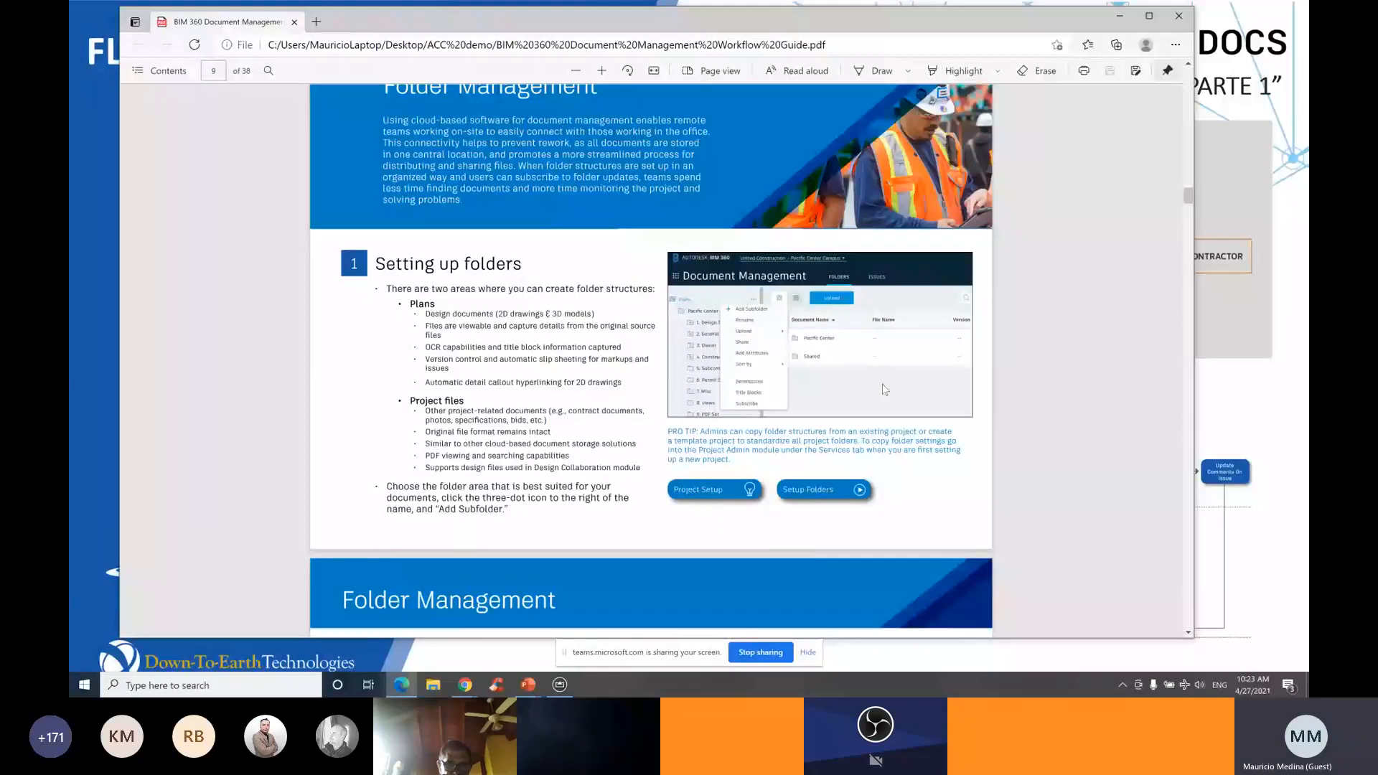
scroll(885, 389, "down", 3)
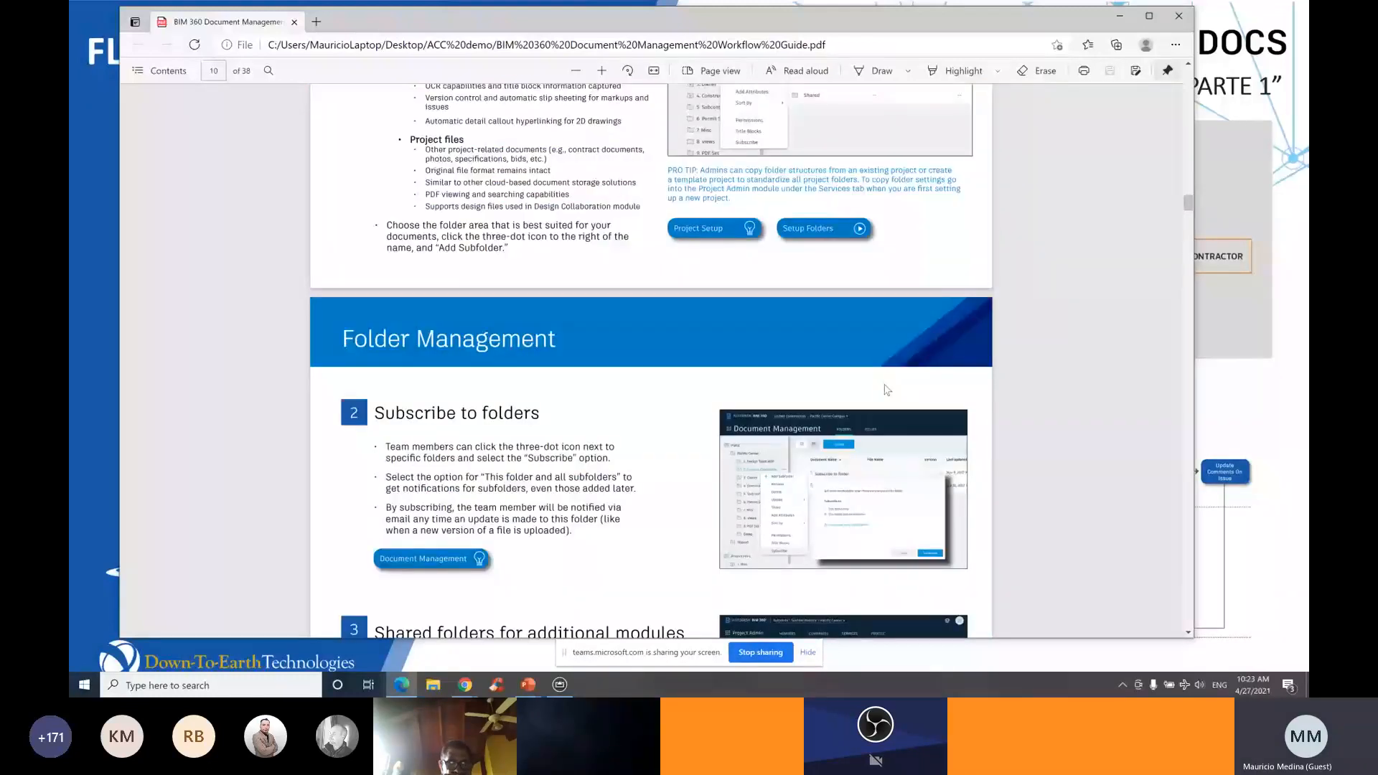
scroll(887, 389, "down", 6)
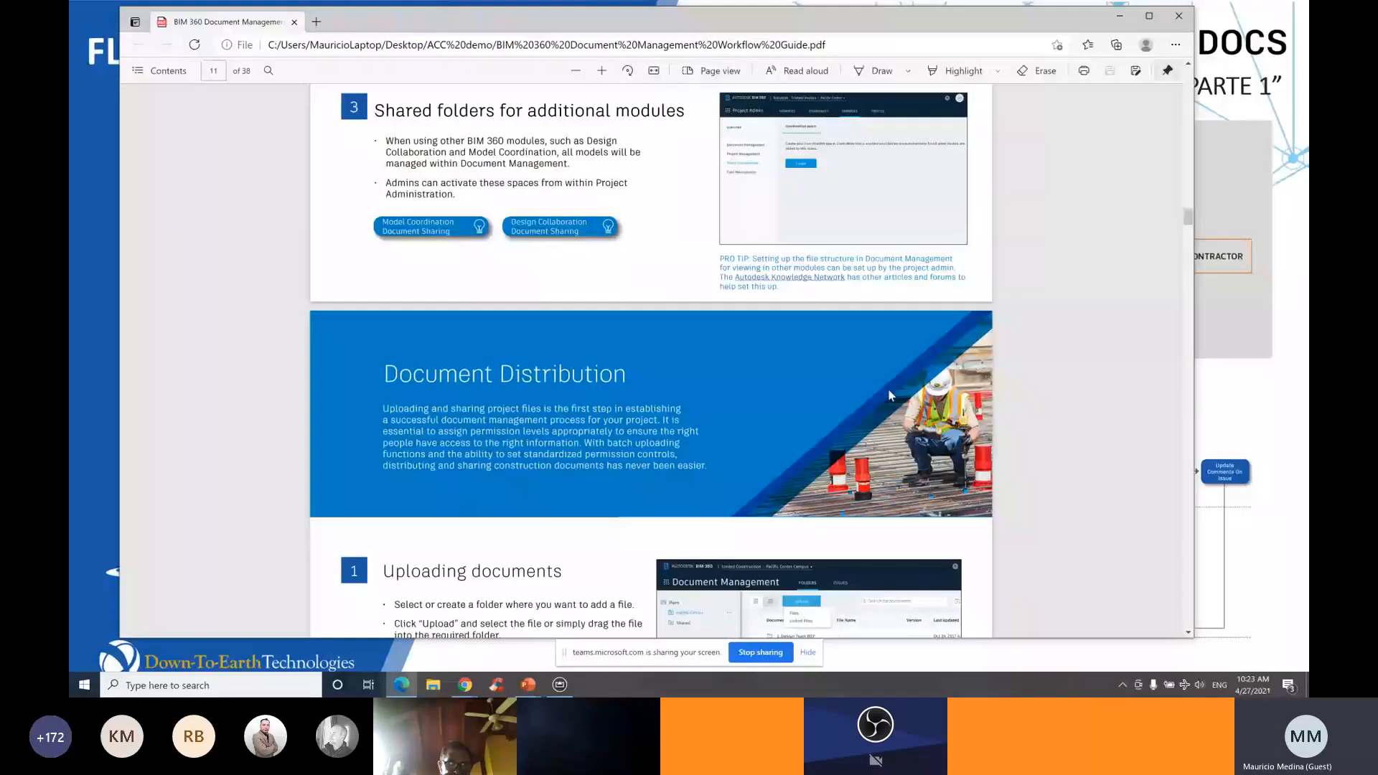
scroll(889, 395, "down", 3)
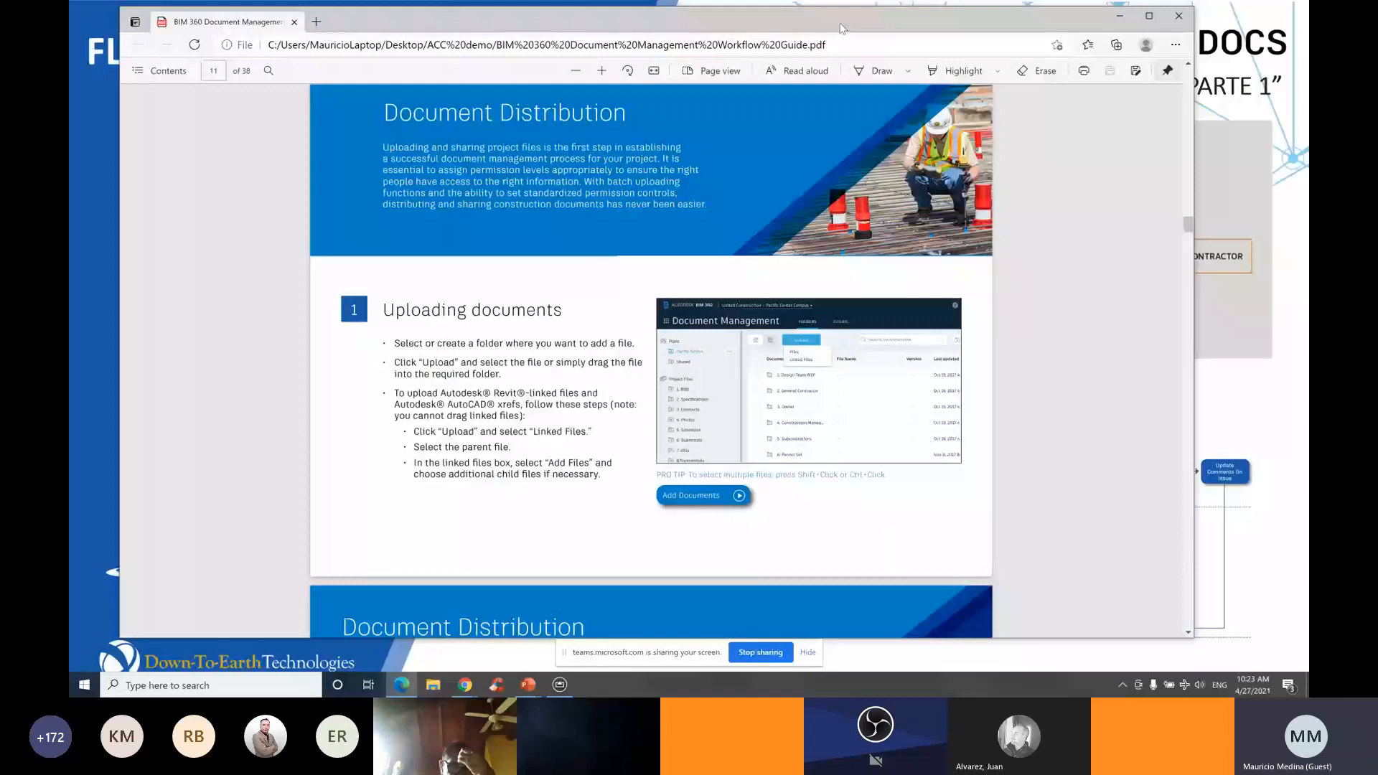
Scroll back up to page 9, then return to the 'Flujos de trabajo y roles' slide
left_click_drag(843, 29, 841, 45)
scroll(893, 296, "up", 6)
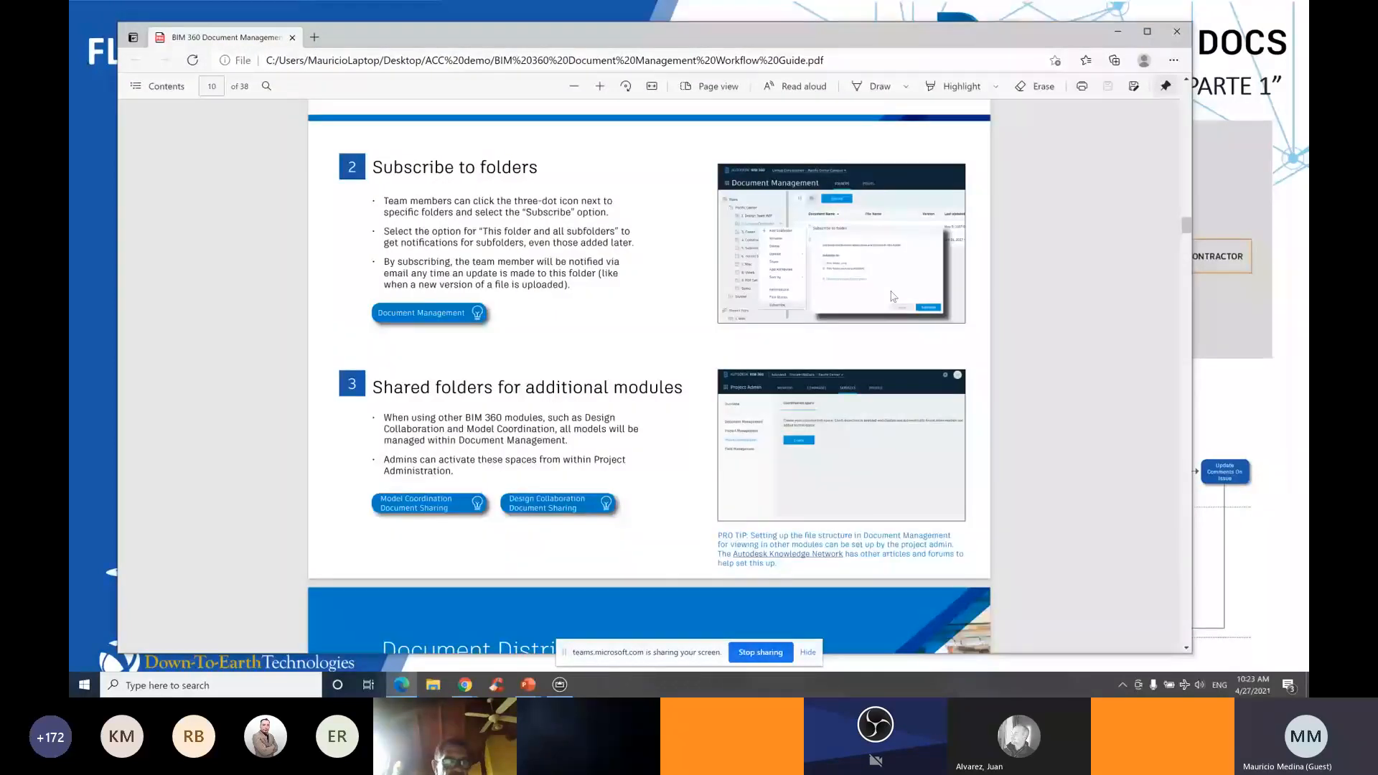
scroll(893, 297, "up", 5)
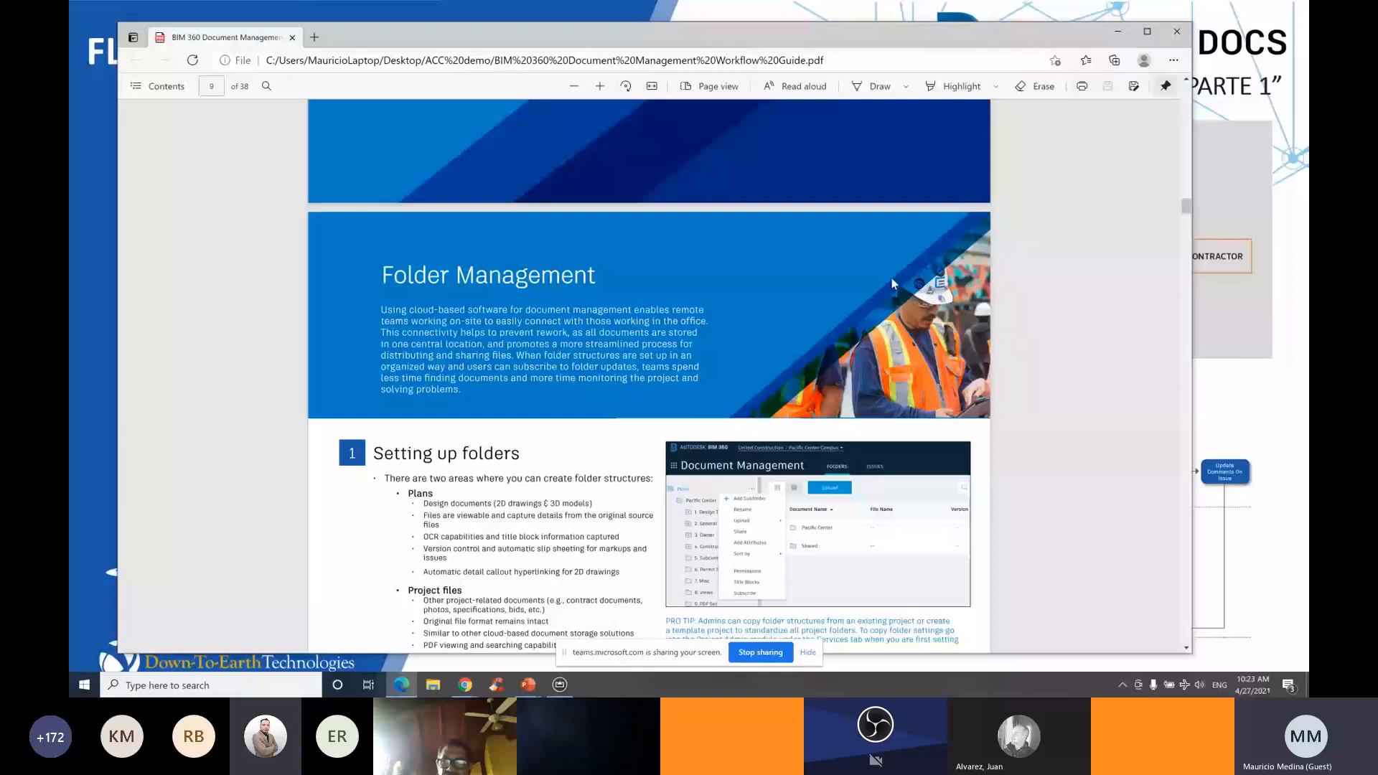
key("alt+Tab")
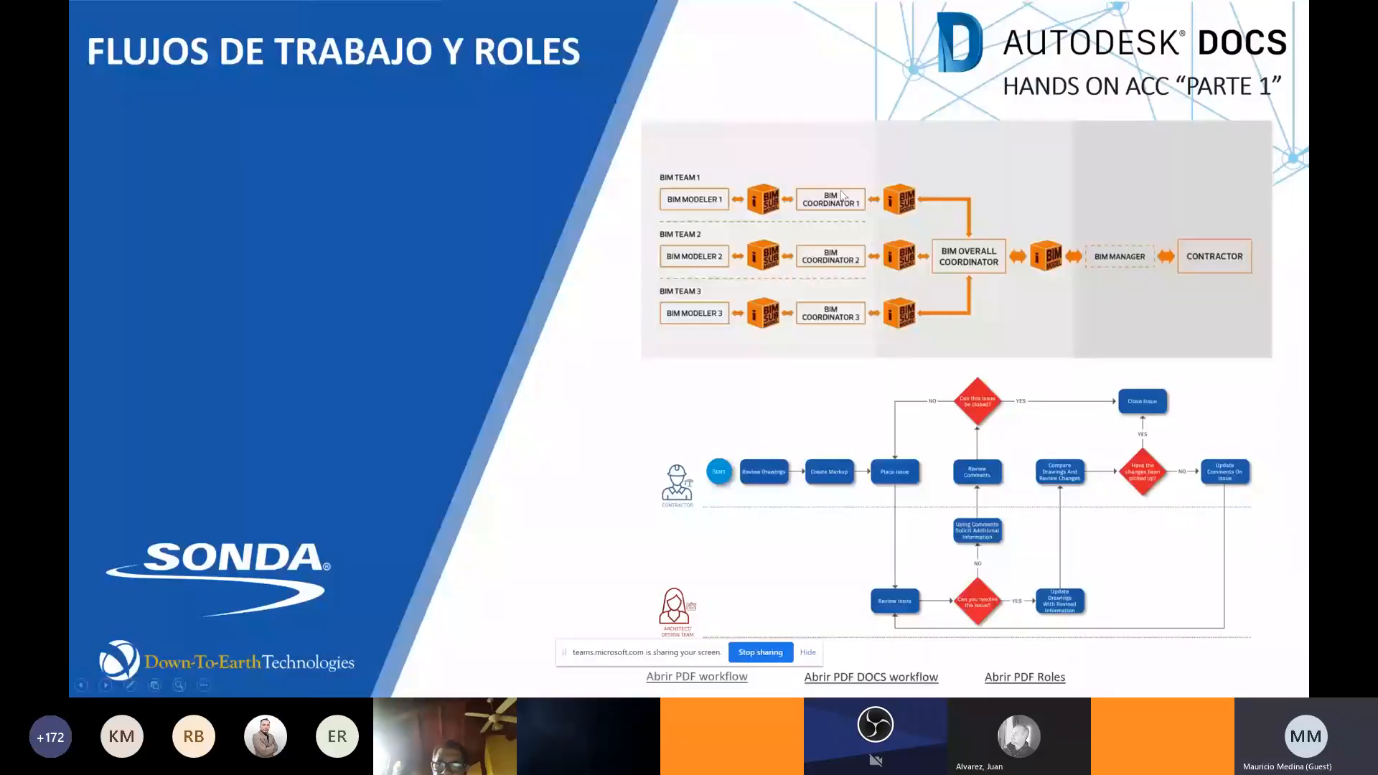
Exit the PowerPoint slideshow and switch to the Teams meeting in Chrome
key("Escape")
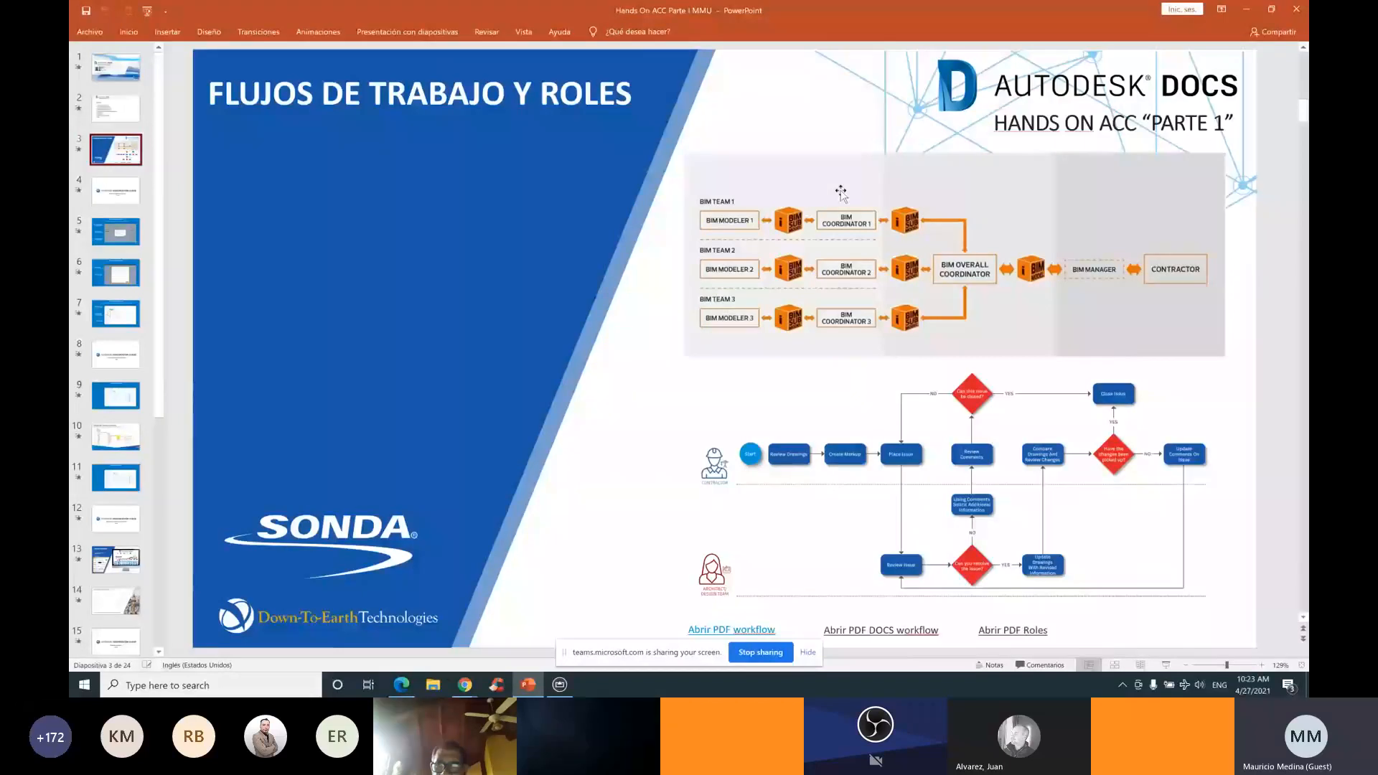
key("alt+Tab")
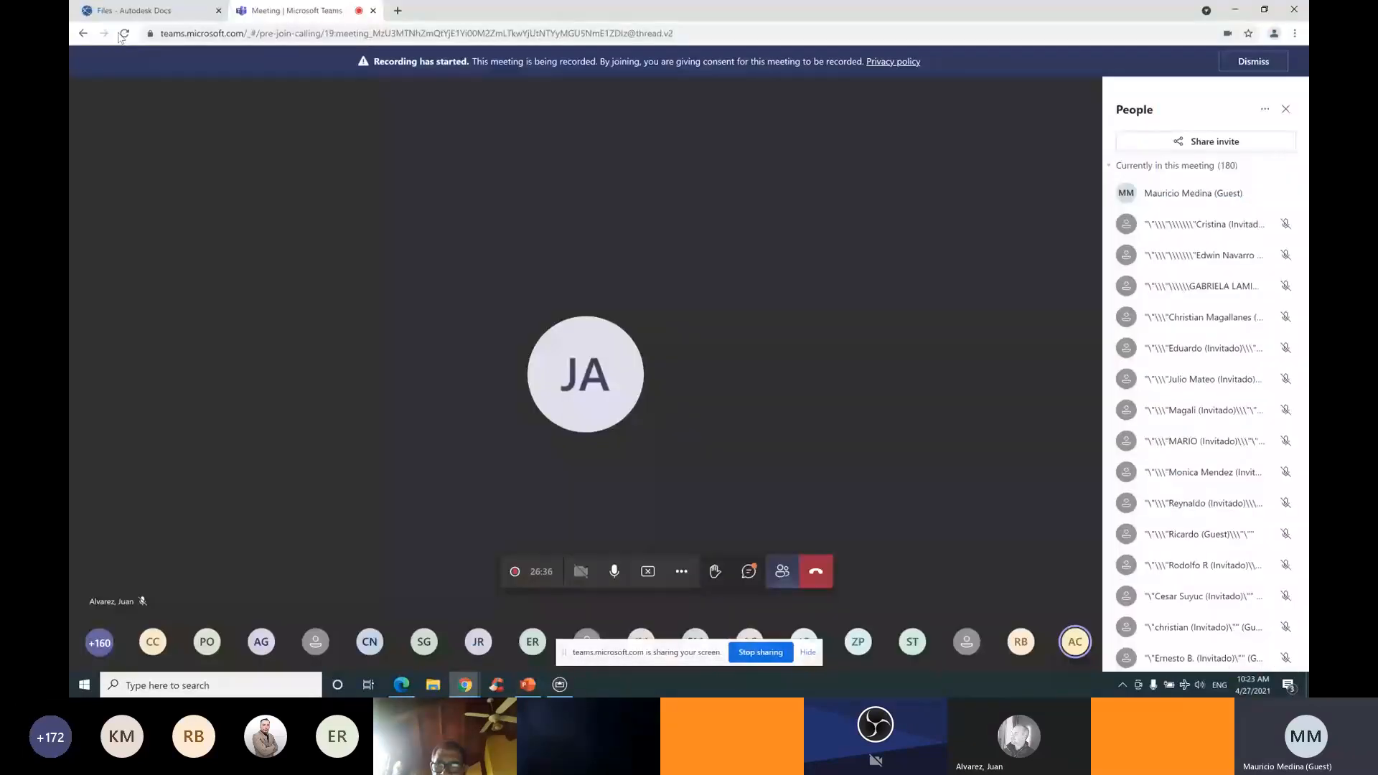
Show the 'Files - Autodesk Docs' tab with the project's three folders, including DATASET
left_click(133, 10)
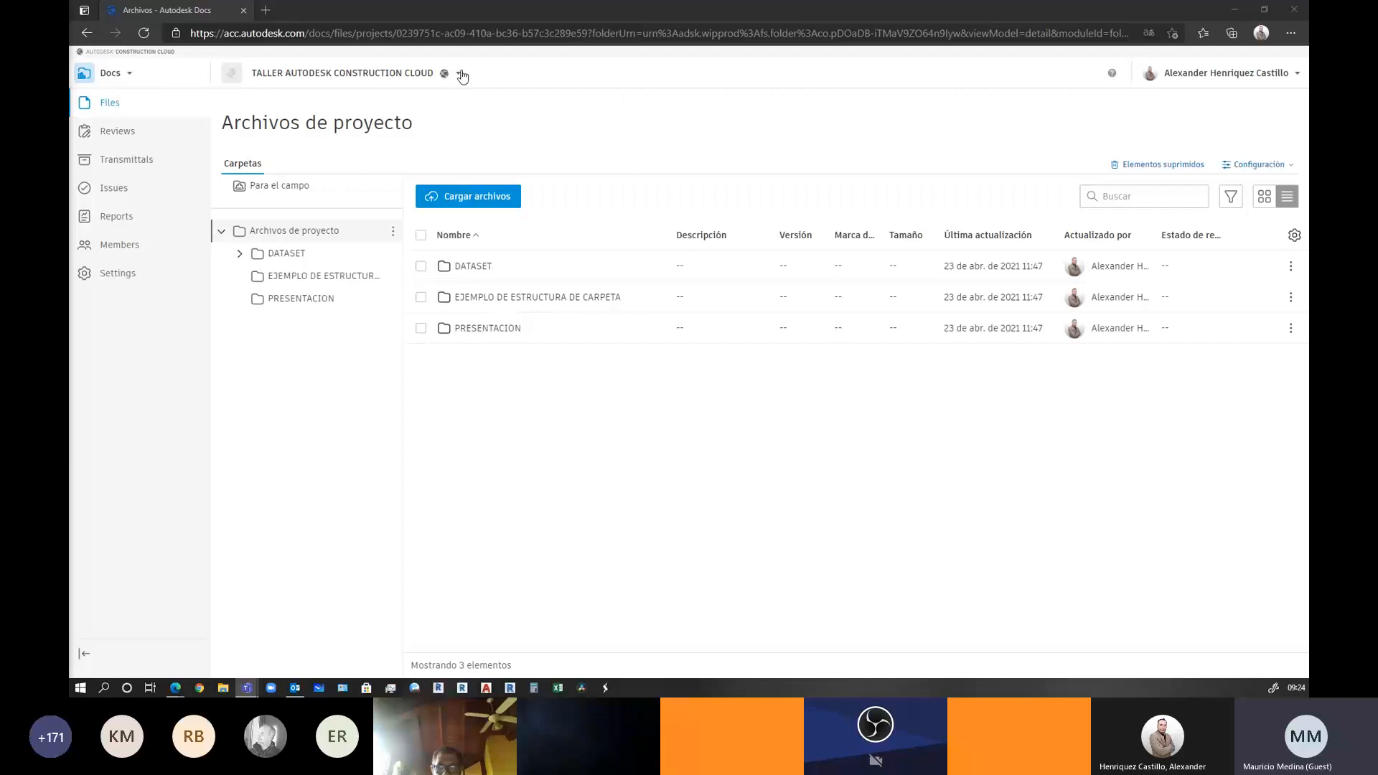
Switch from Docs to the Account Admin module listing the ACC-CR account's 17 active projects
left_click(401, 75)
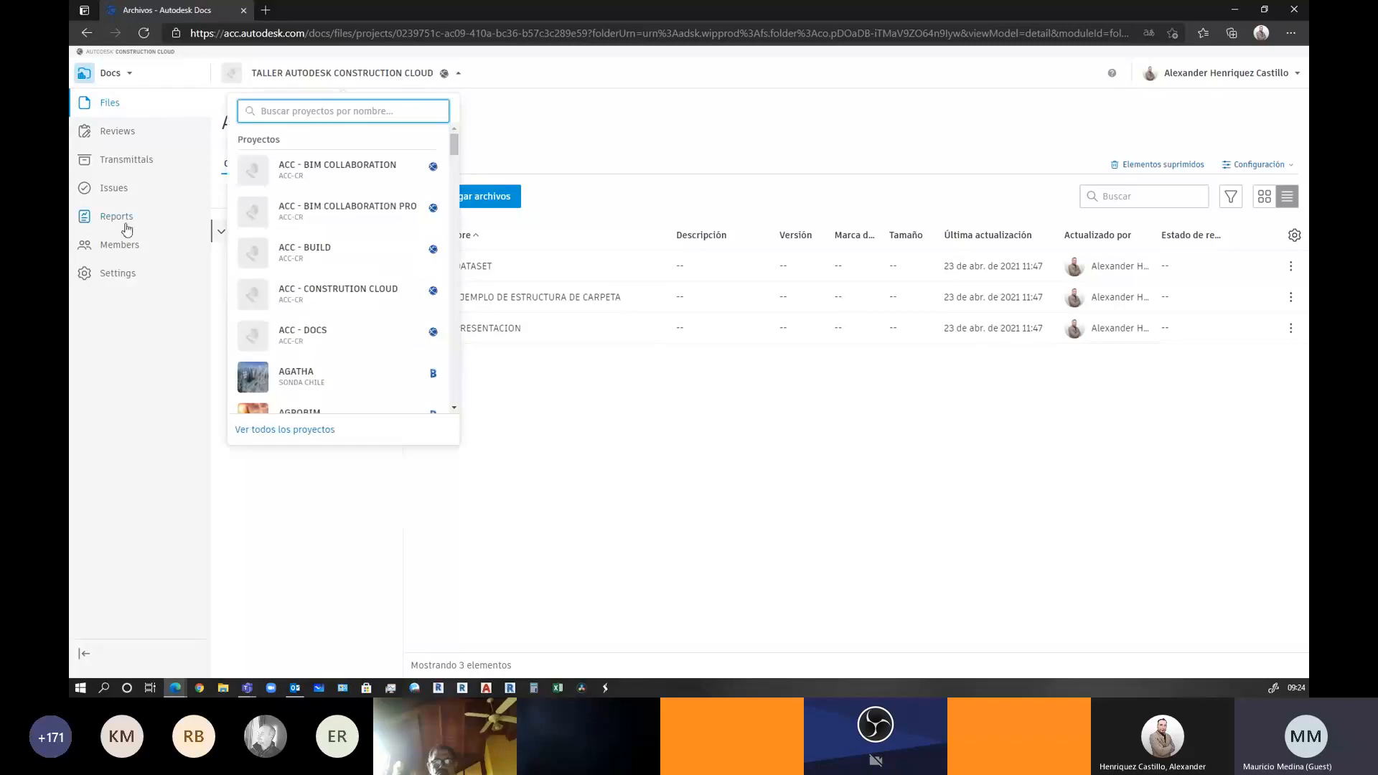
left_click(129, 75)
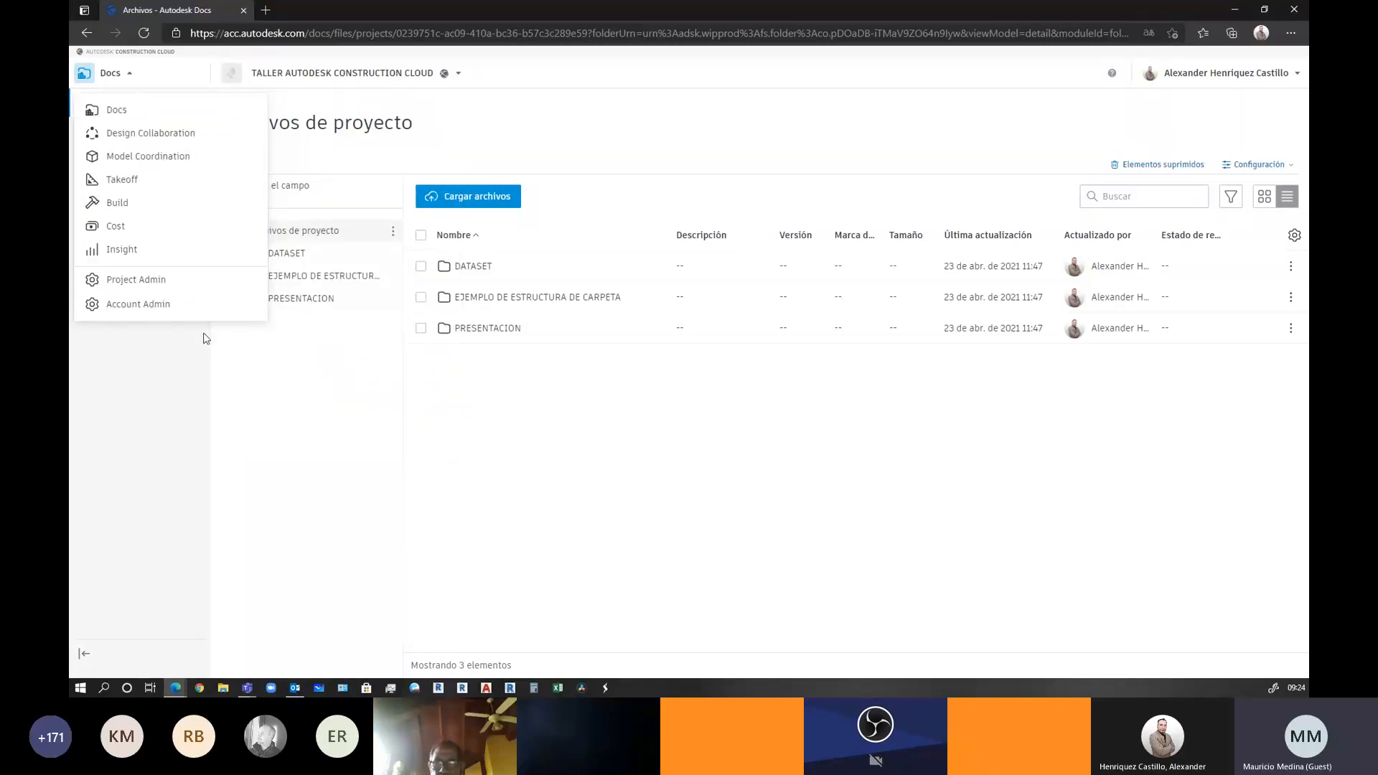
left_click(137, 305)
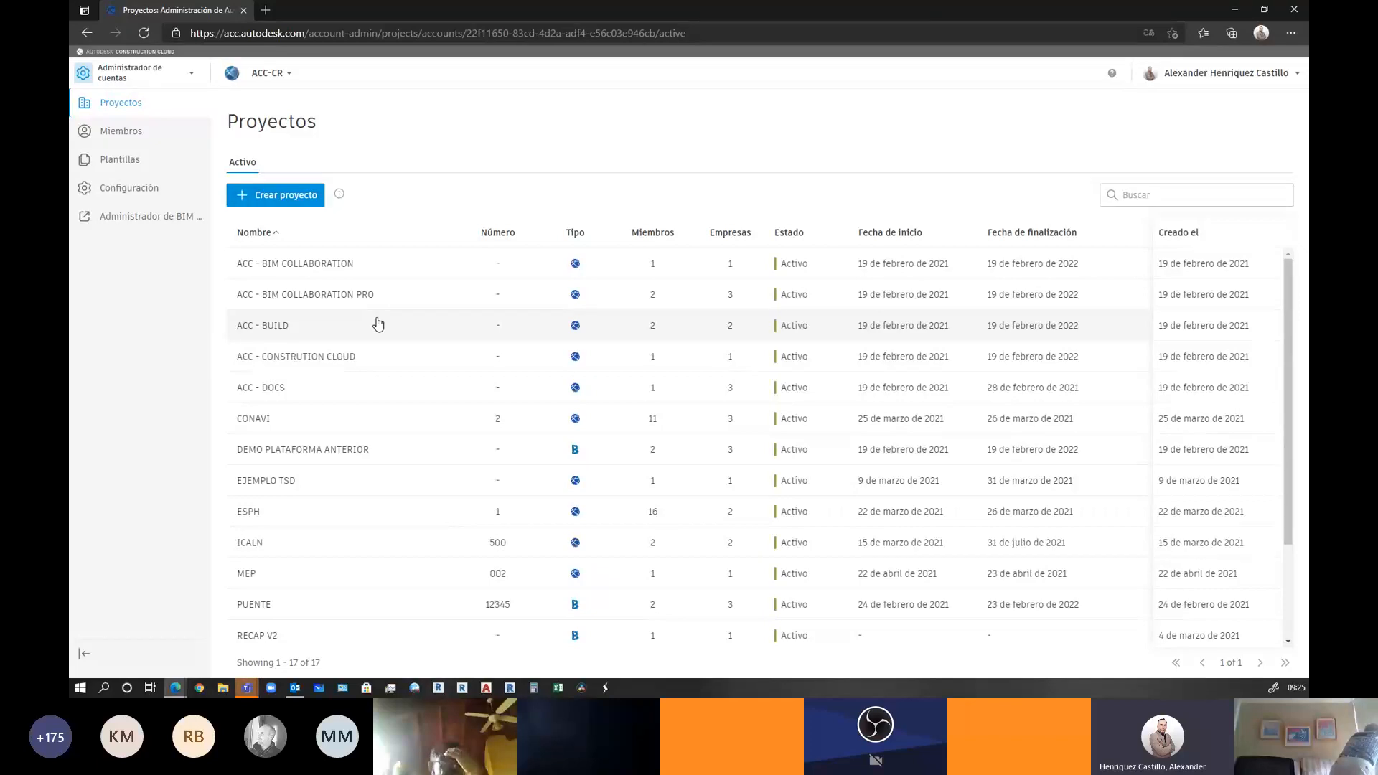
Scroll through the 17 active projects, then open the 38-member Miembros de la cuenta list
scroll(582, 309, "down", 1)
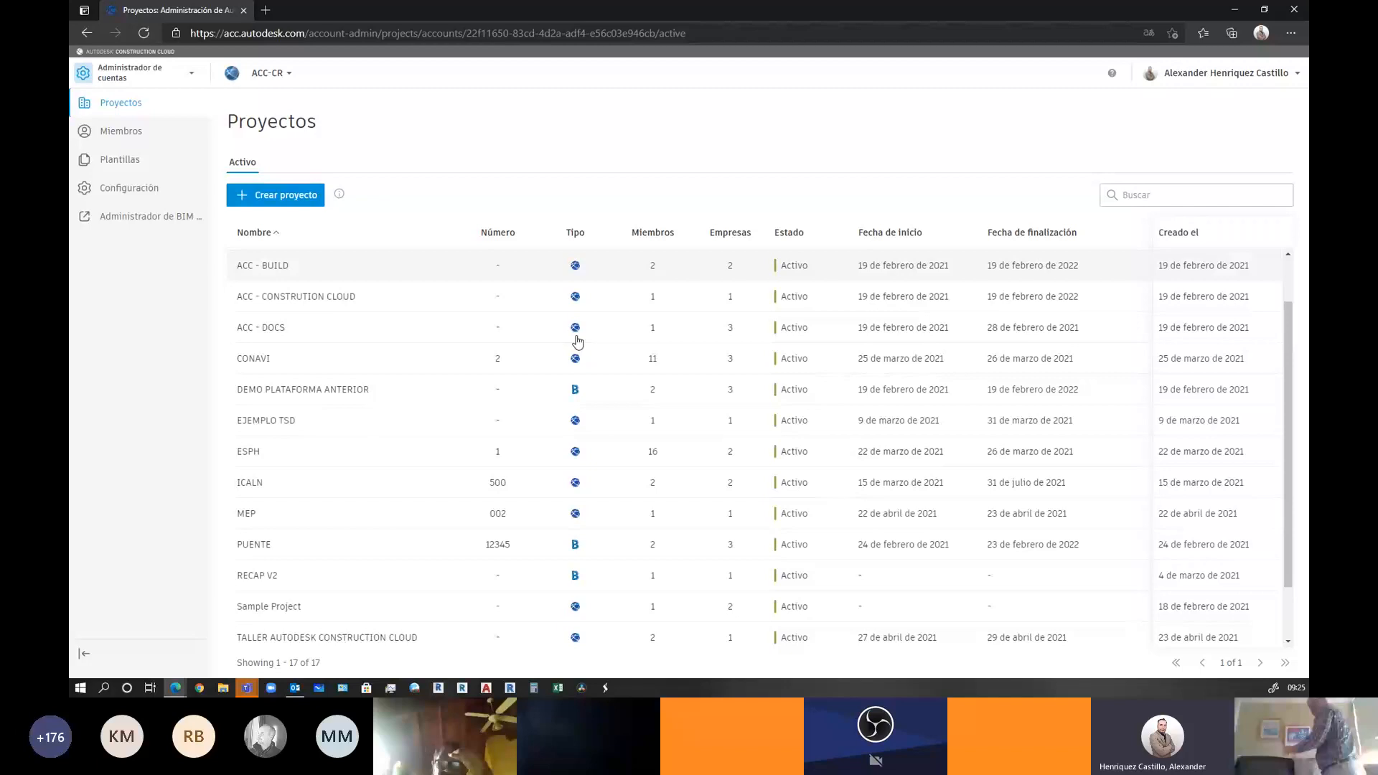
scroll(578, 341, "up", 1)
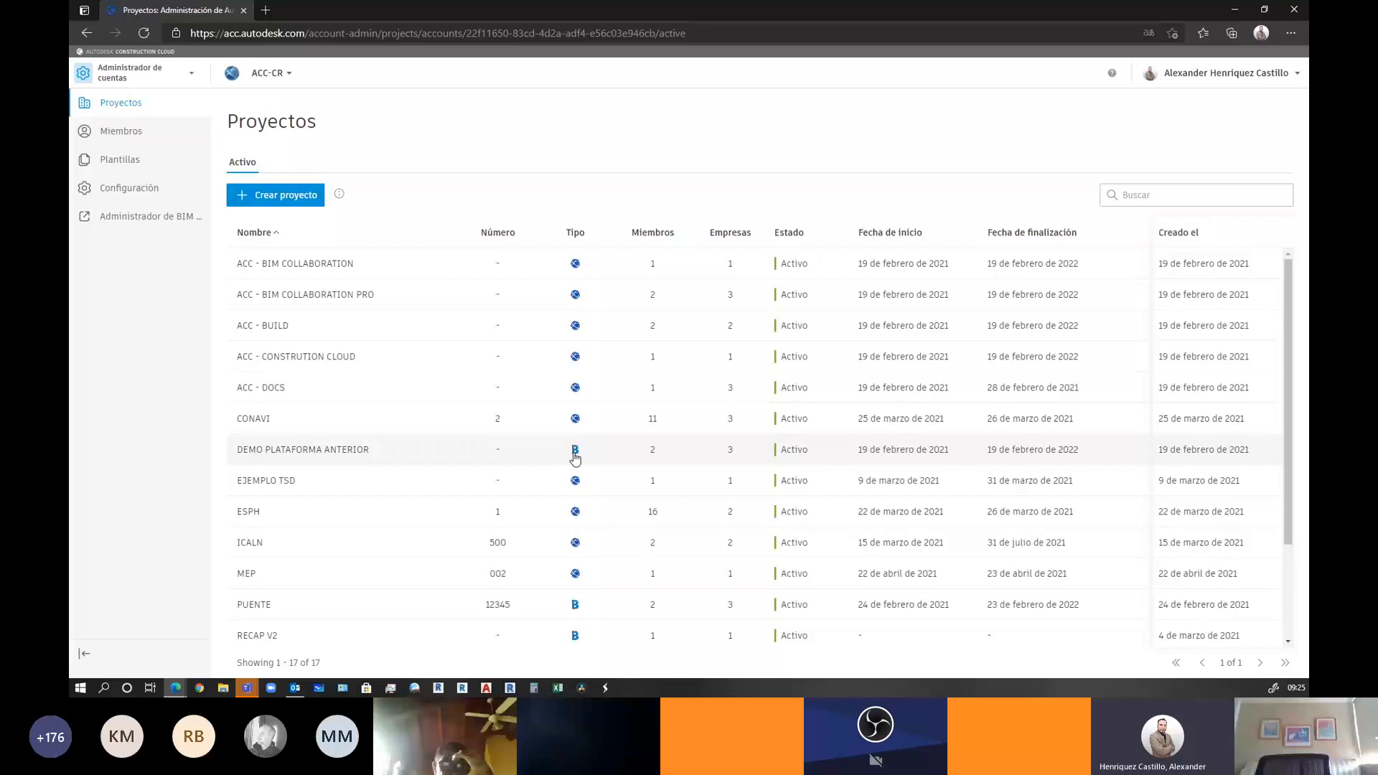
scroll(434, 316, "down", 3)
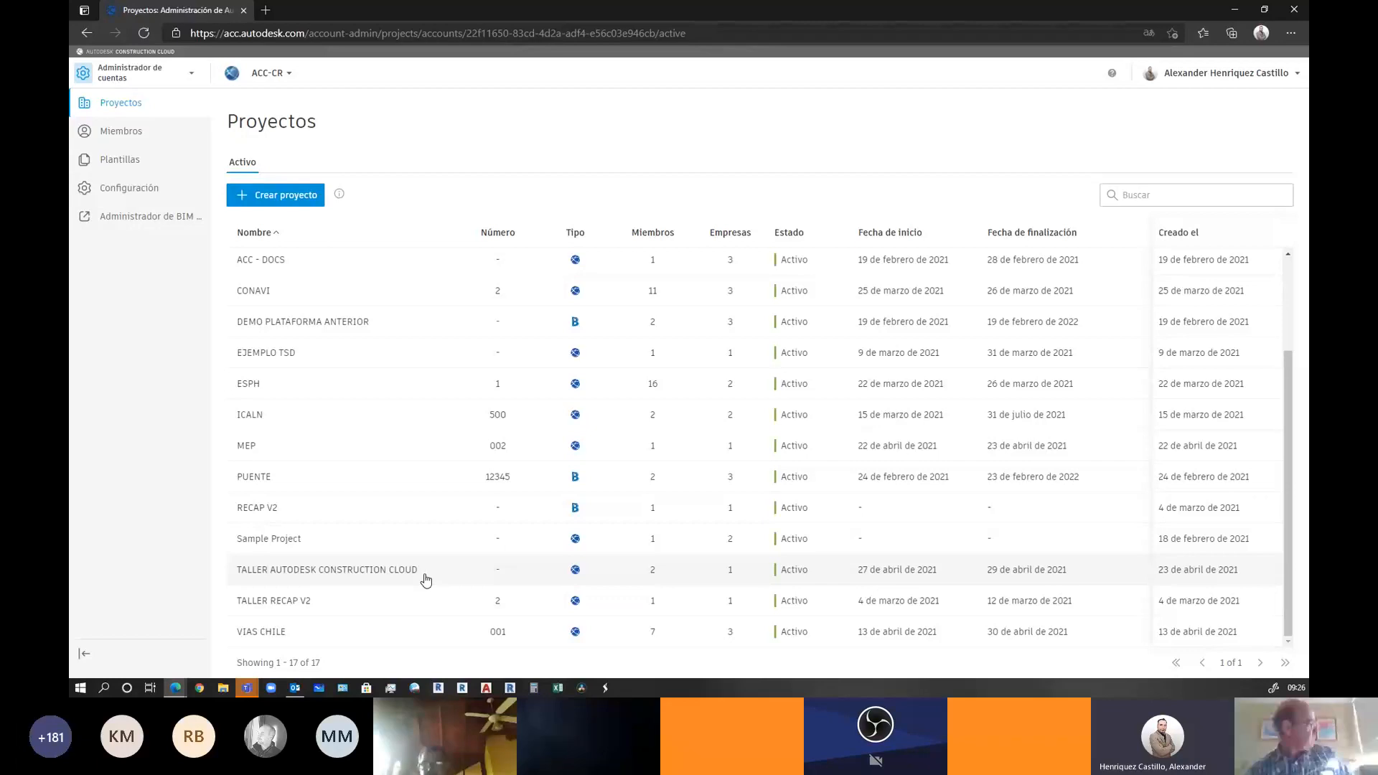
left_click(147, 137)
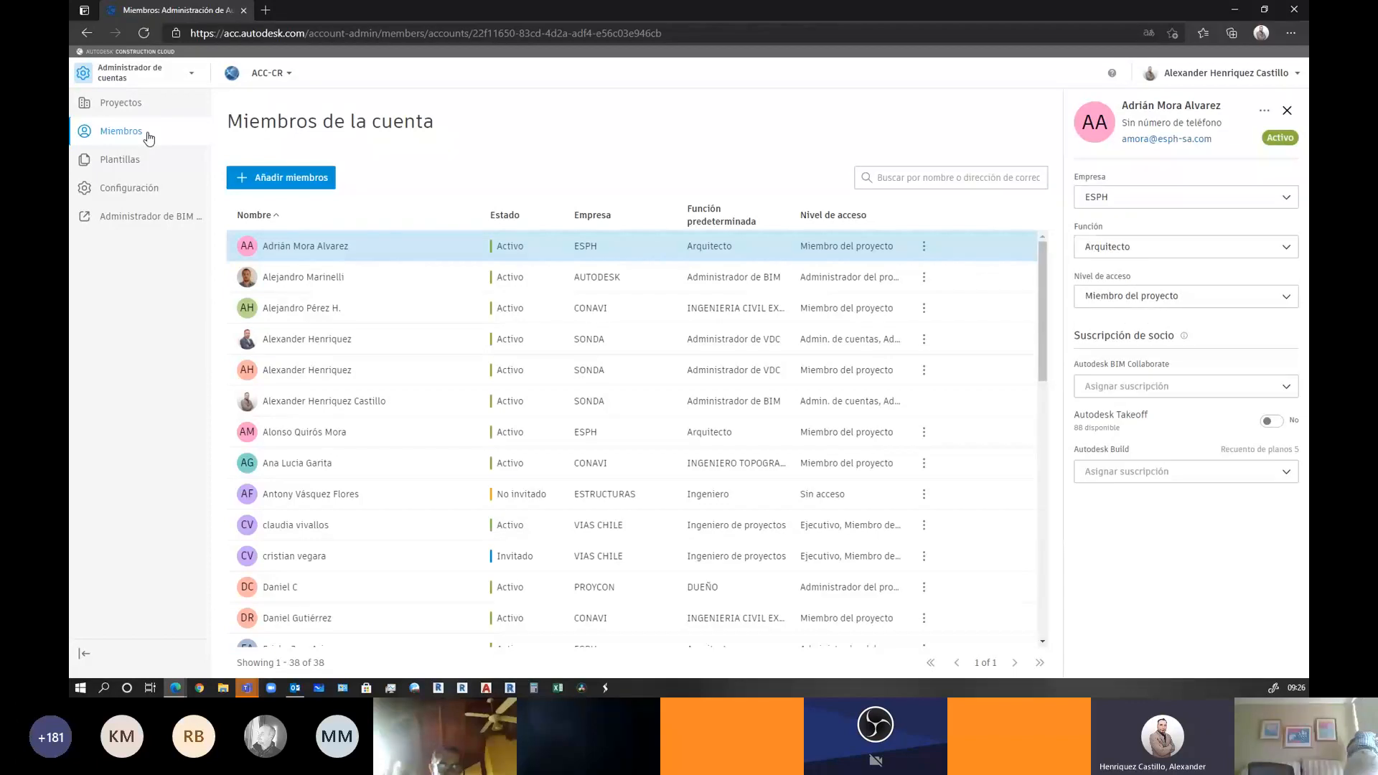
Inspect the ESPH architect's Autodesk Build subscriptions, then reopen the AUTODESK BIM administrator's details
left_click(279, 286)
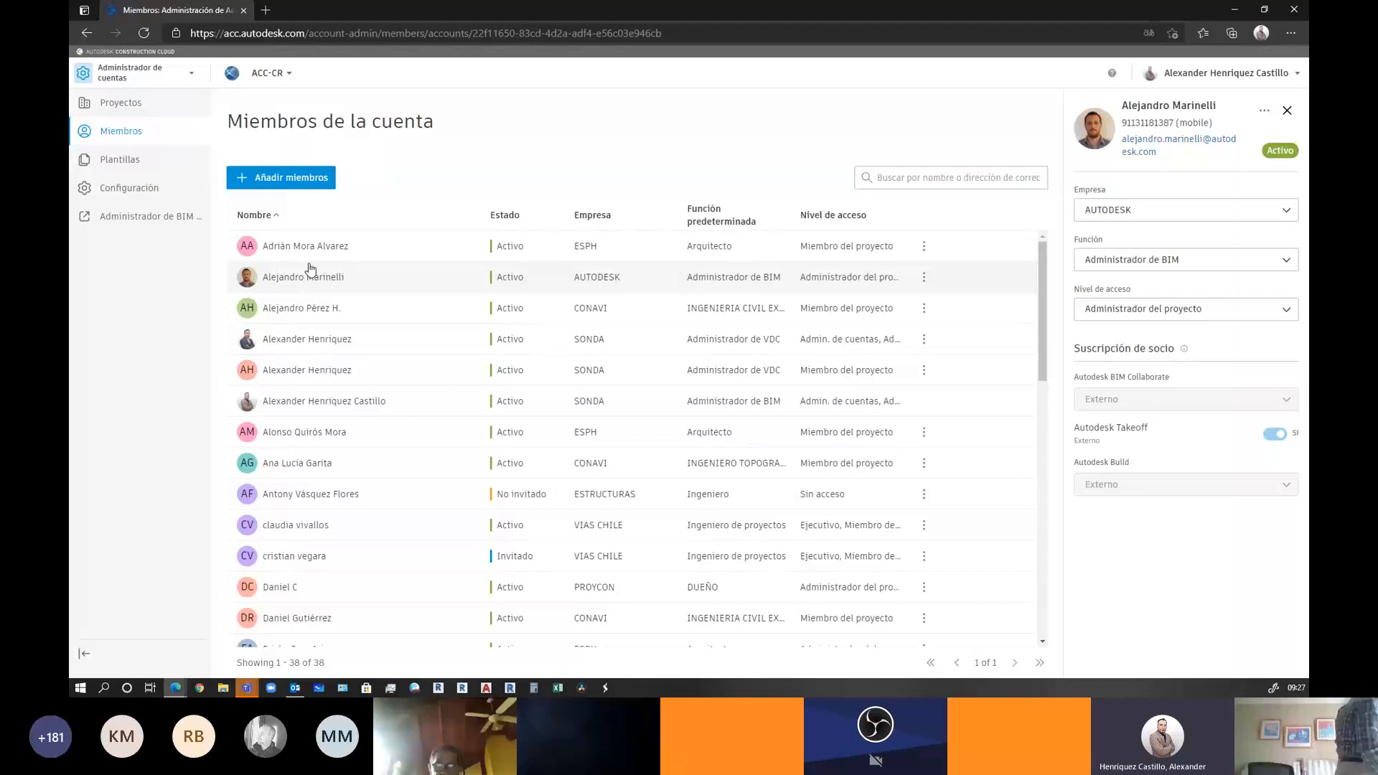
left_click(280, 251)
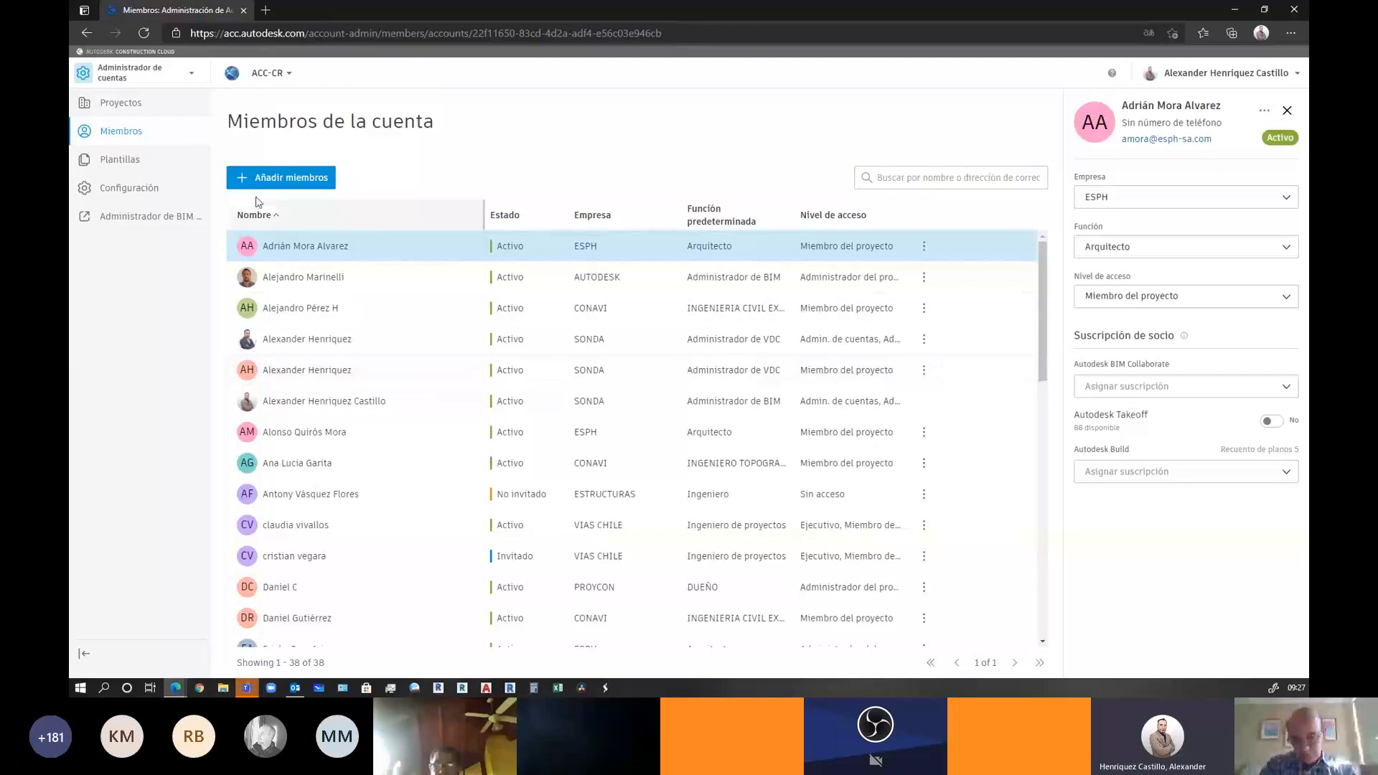
left_click(1122, 477)
left_click(1170, 432)
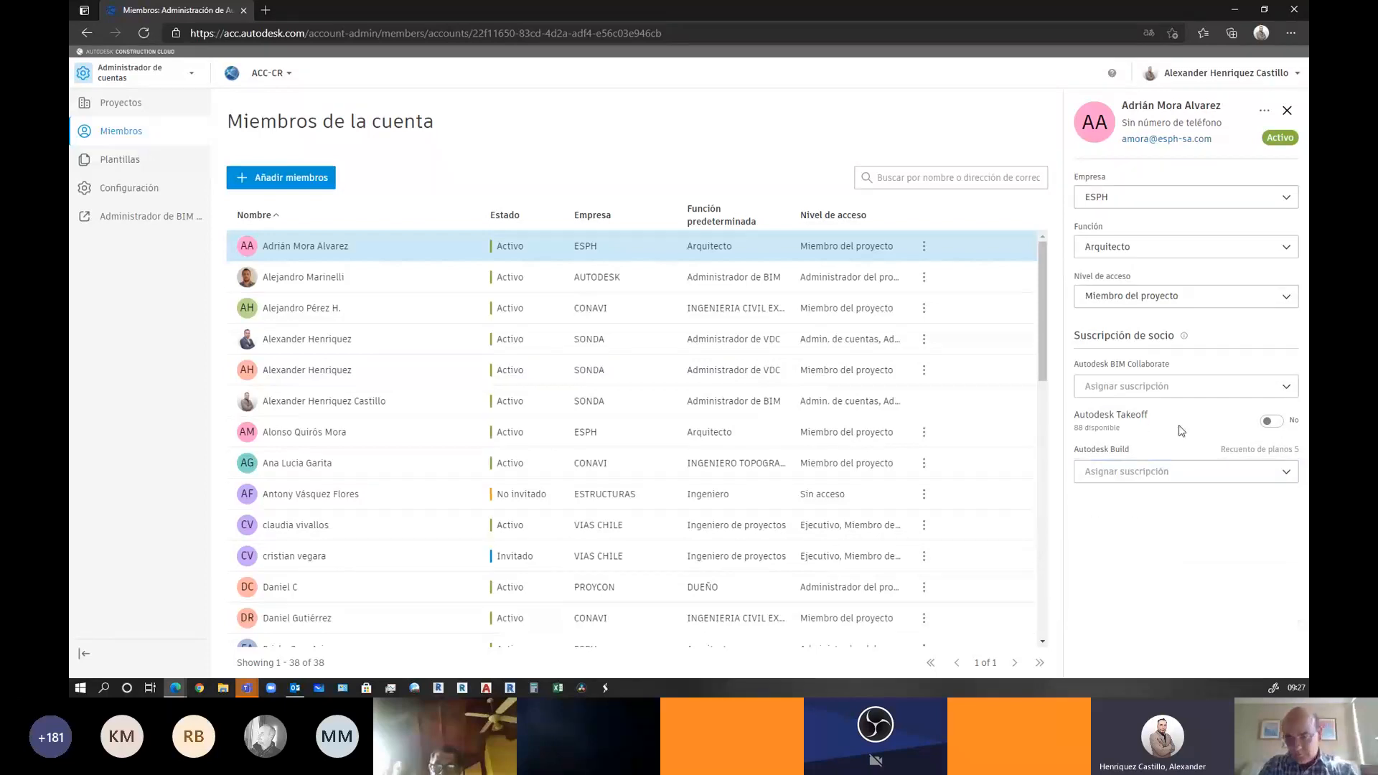
left_click(314, 280)
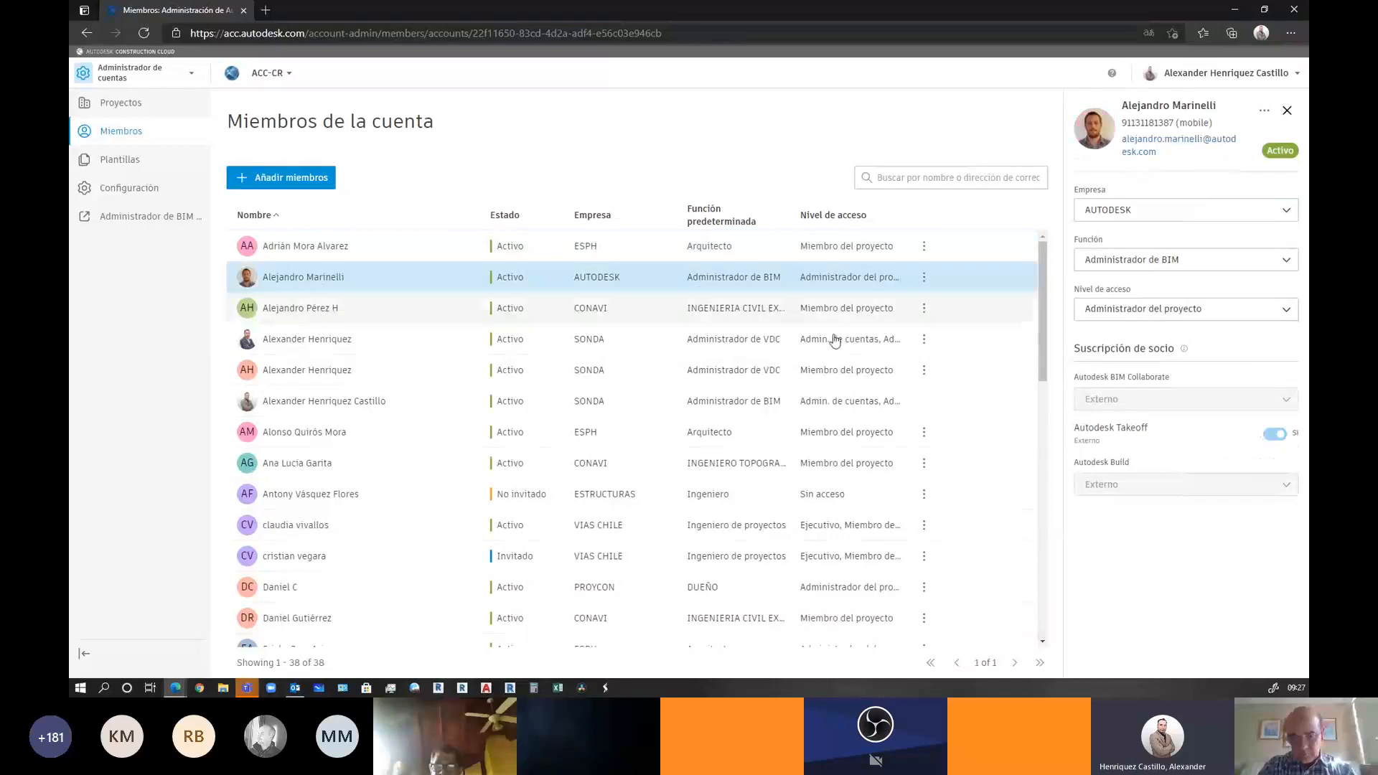
mouse_move(1090, 491)
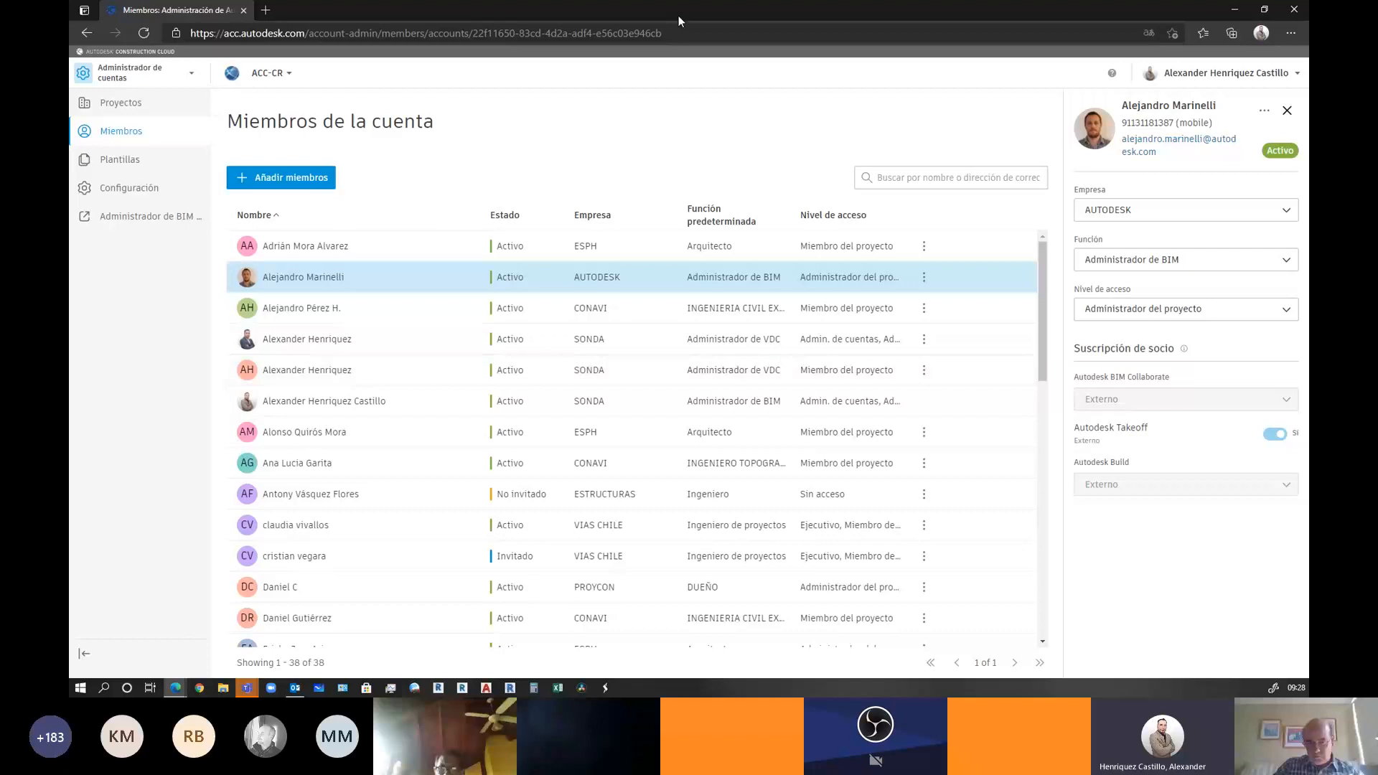
Show the Plantillas page listing the single active project template, Template A
left_click(105, 164)
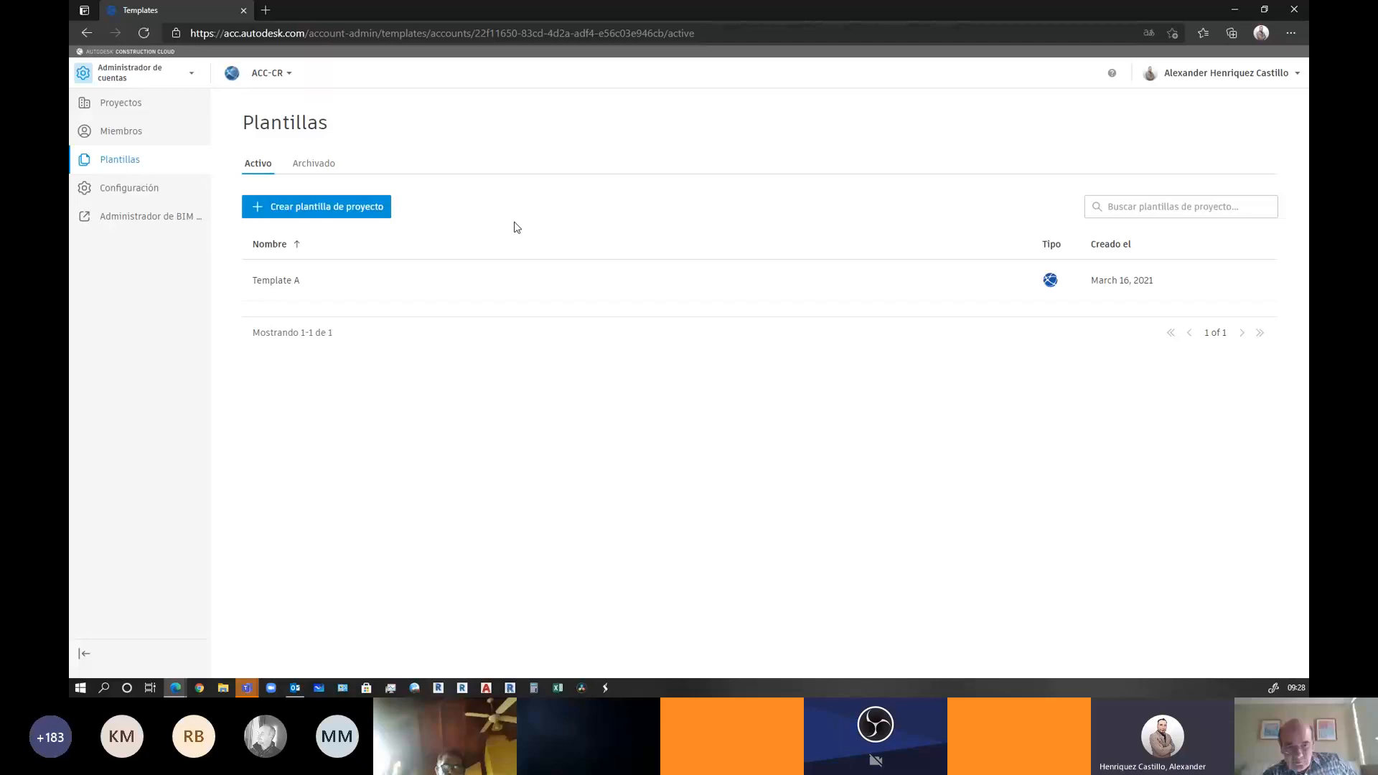
Open the ACC-CR Configuración de cuenta page and select its full account ID
left_click(132, 196)
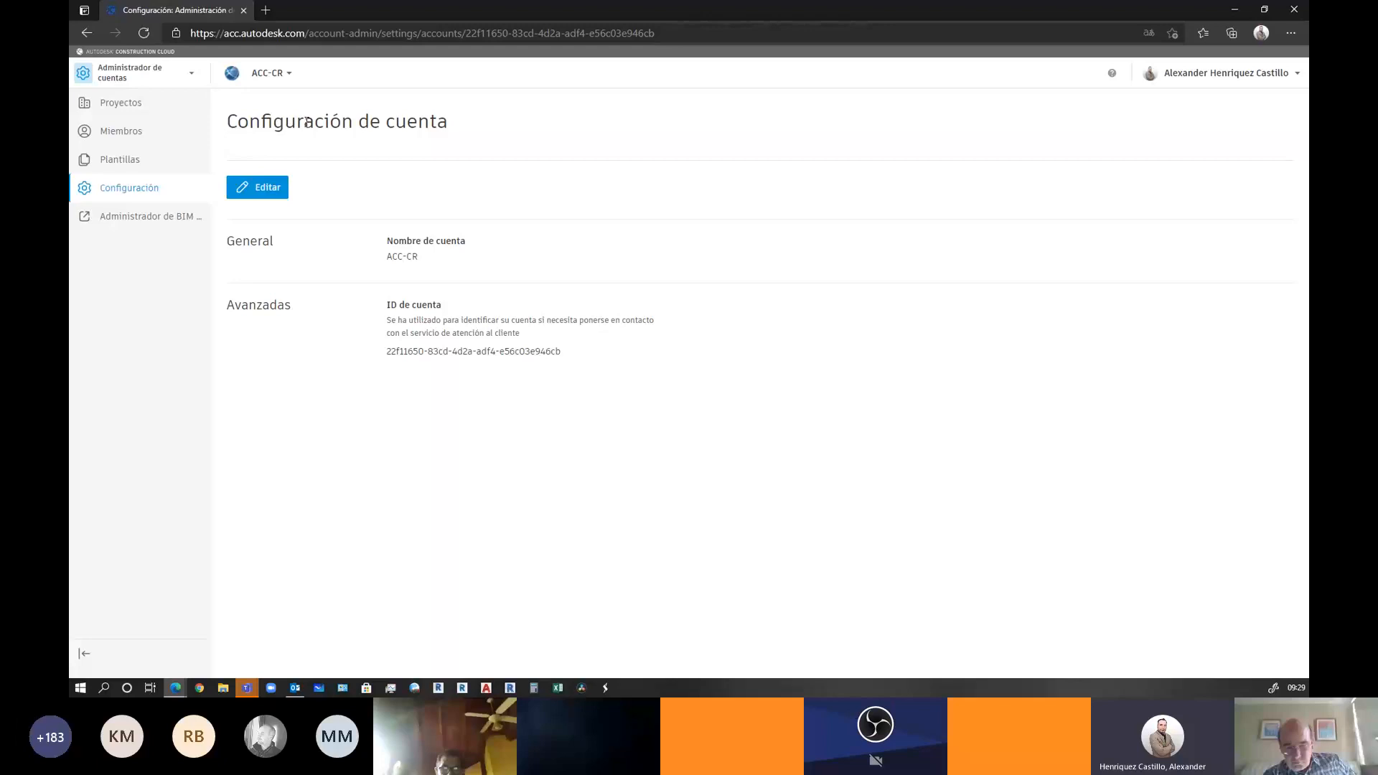
left_click_drag(386, 352, 588, 361)
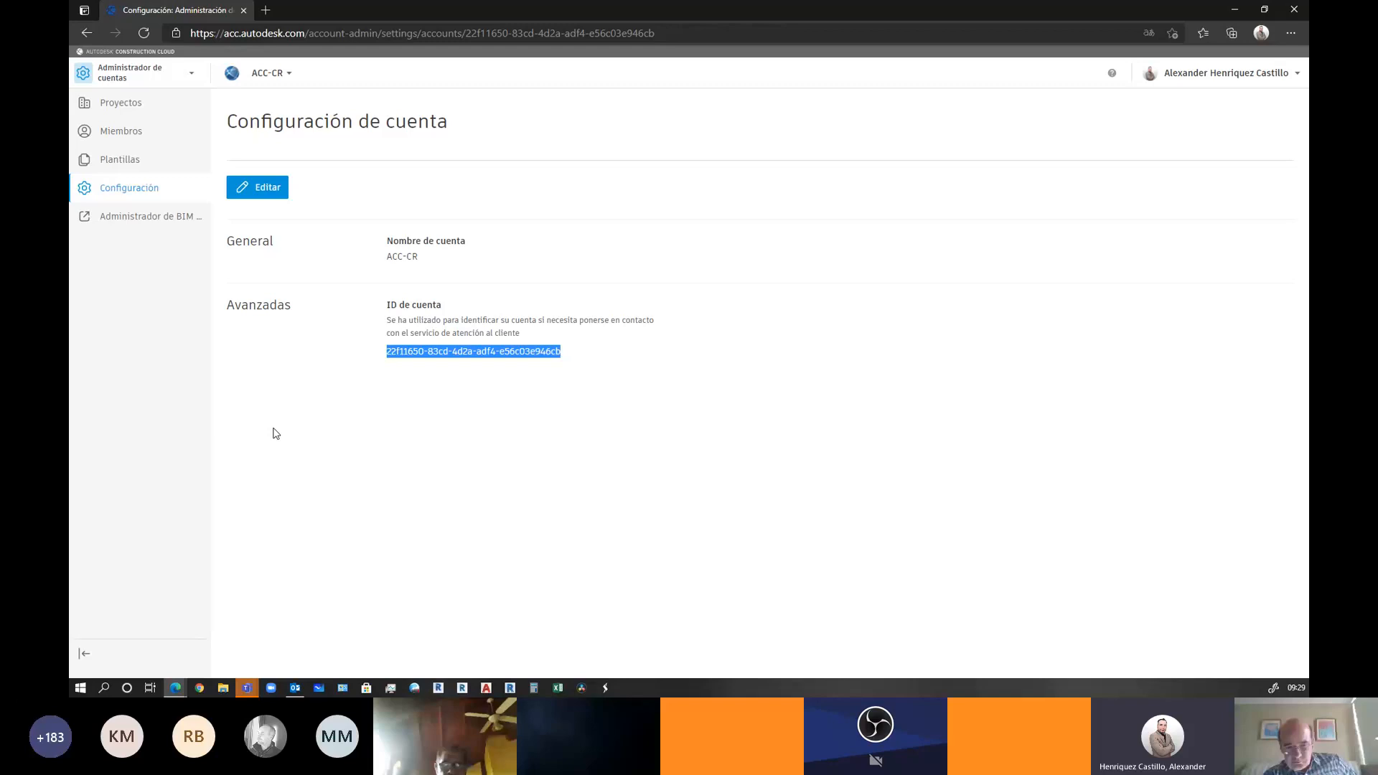
left_click(394, 352)
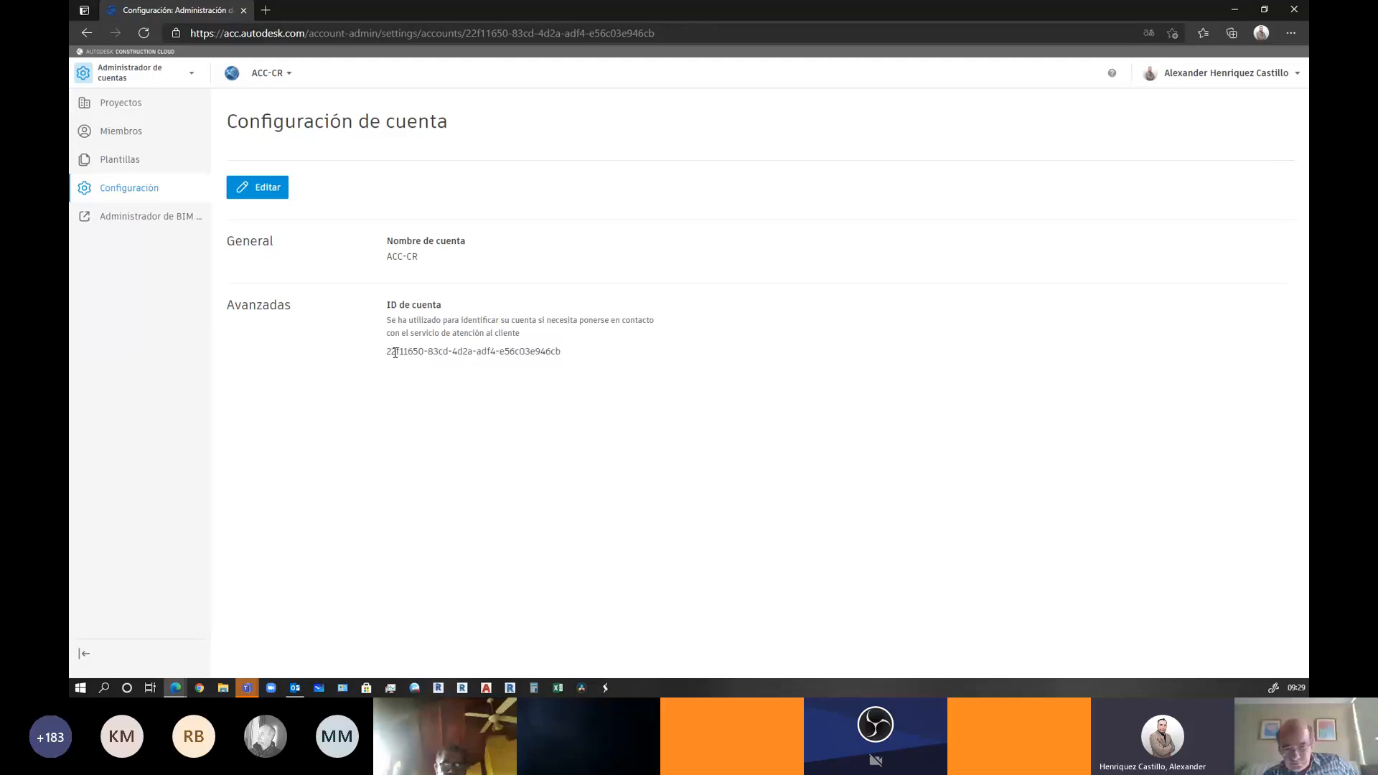
left_click_drag(388, 352, 570, 364)
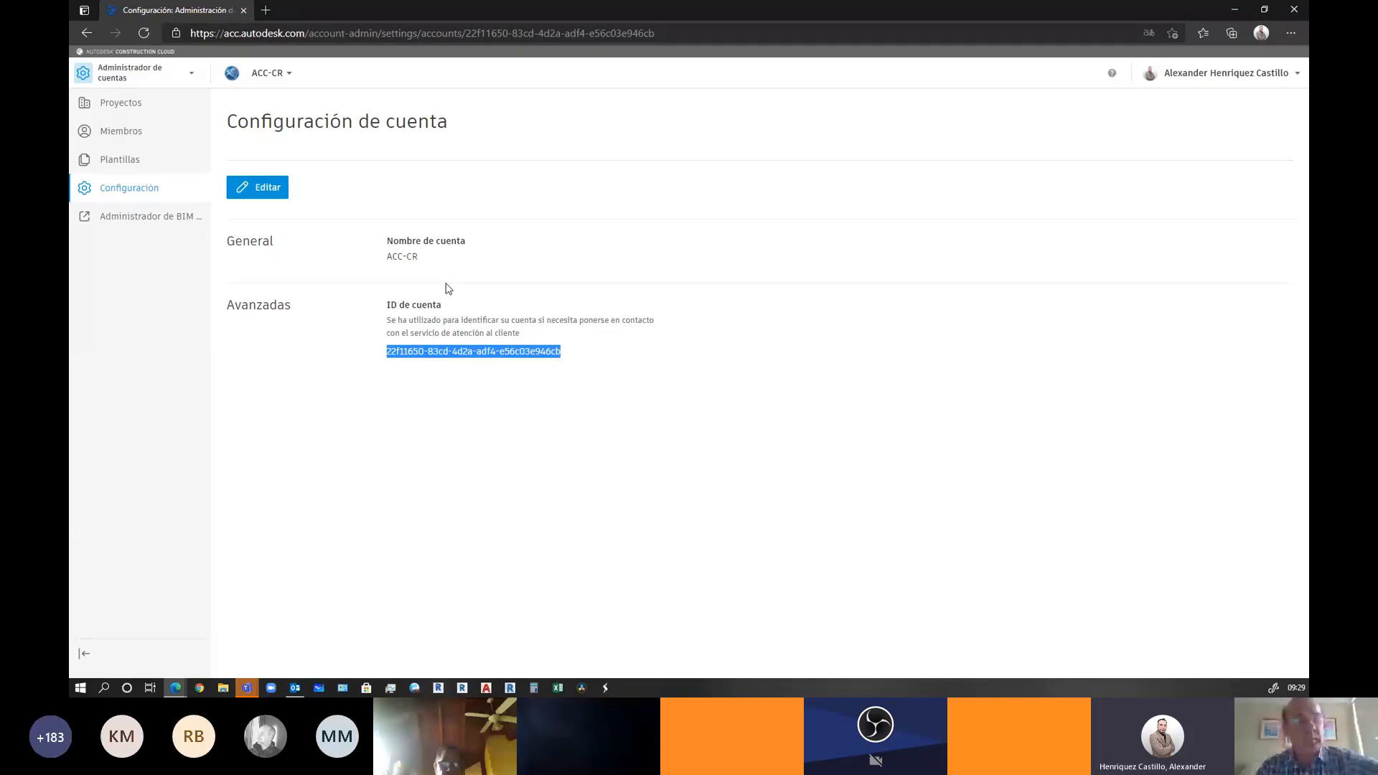
Open the ACC-CR account analytics dashboard from the BIM 360 administration page
left_click(122, 223)
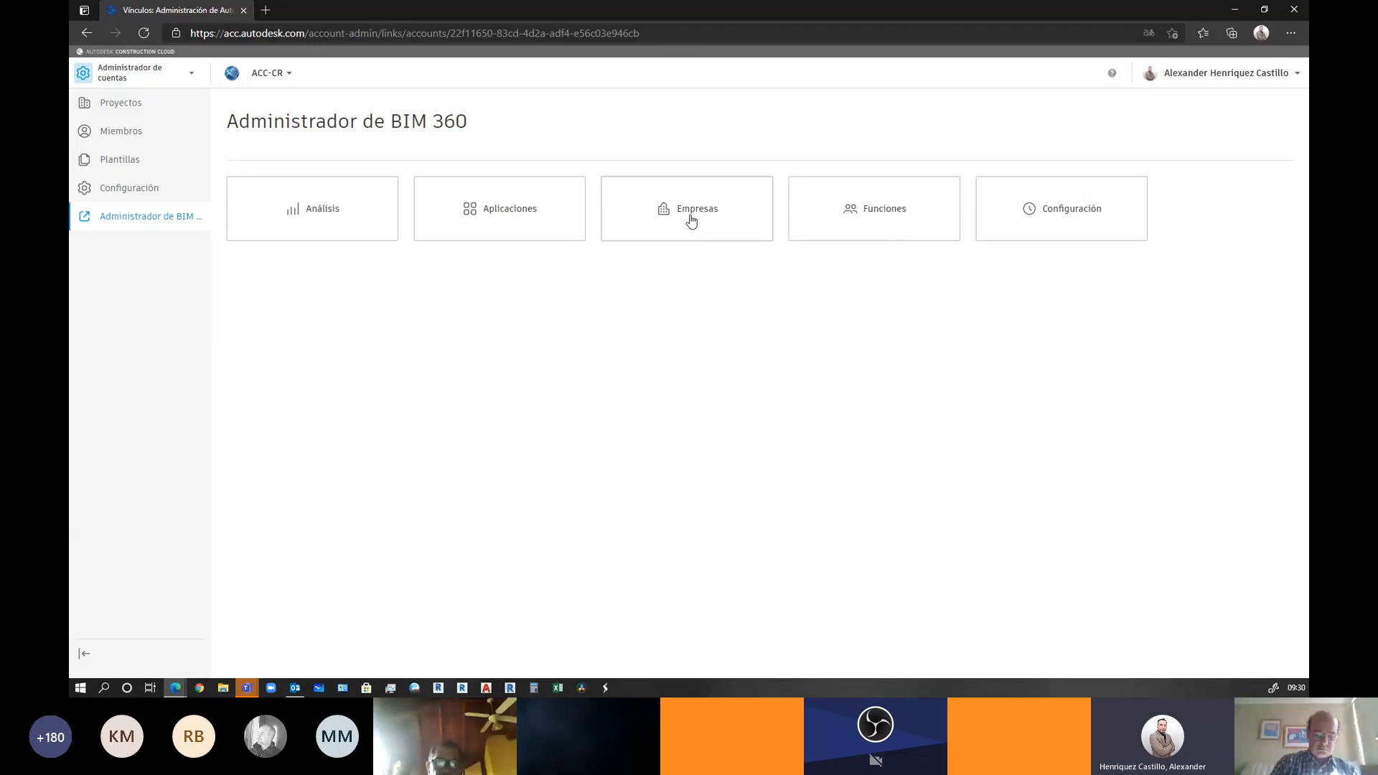
left_click(288, 226)
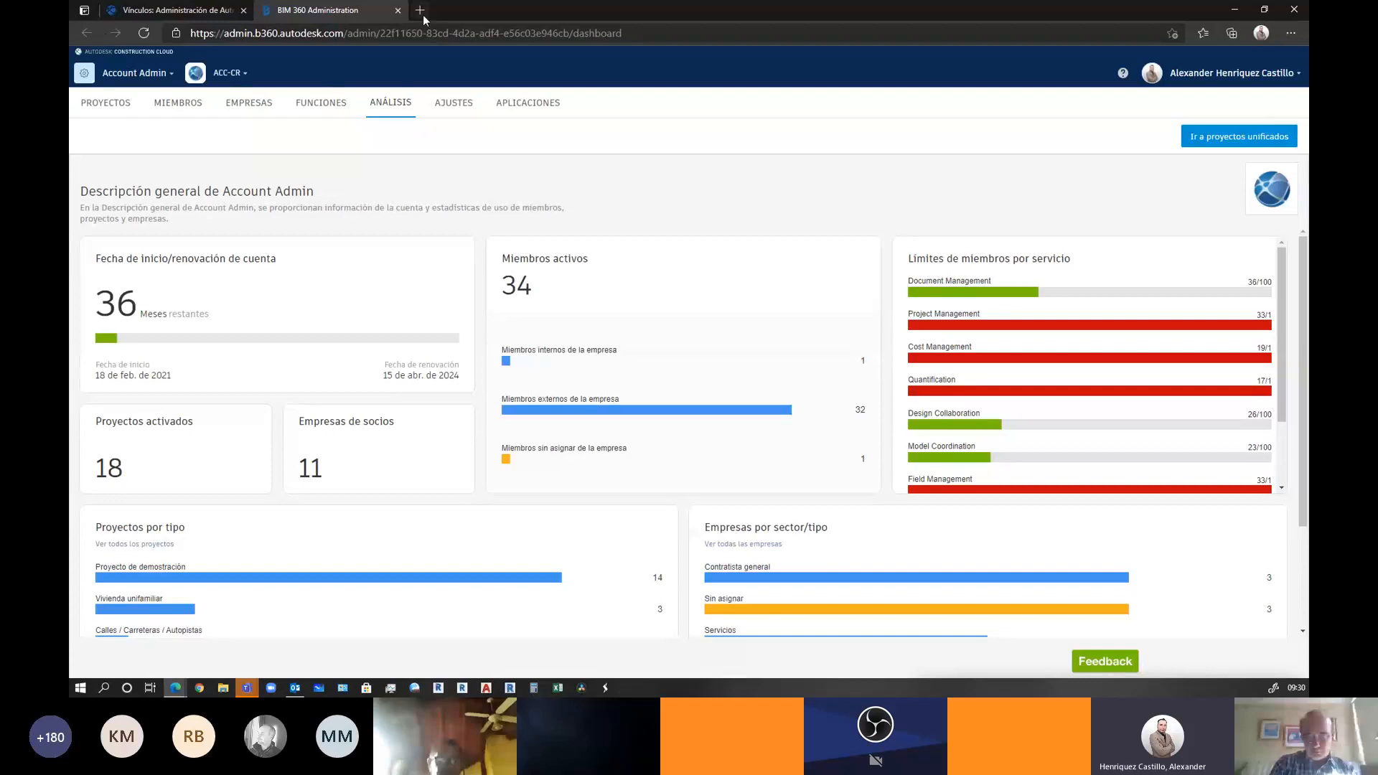
Close the BIM 360 Account Admin tab and show the account's 17 active projects
left_click(397, 11)
left_click(124, 104)
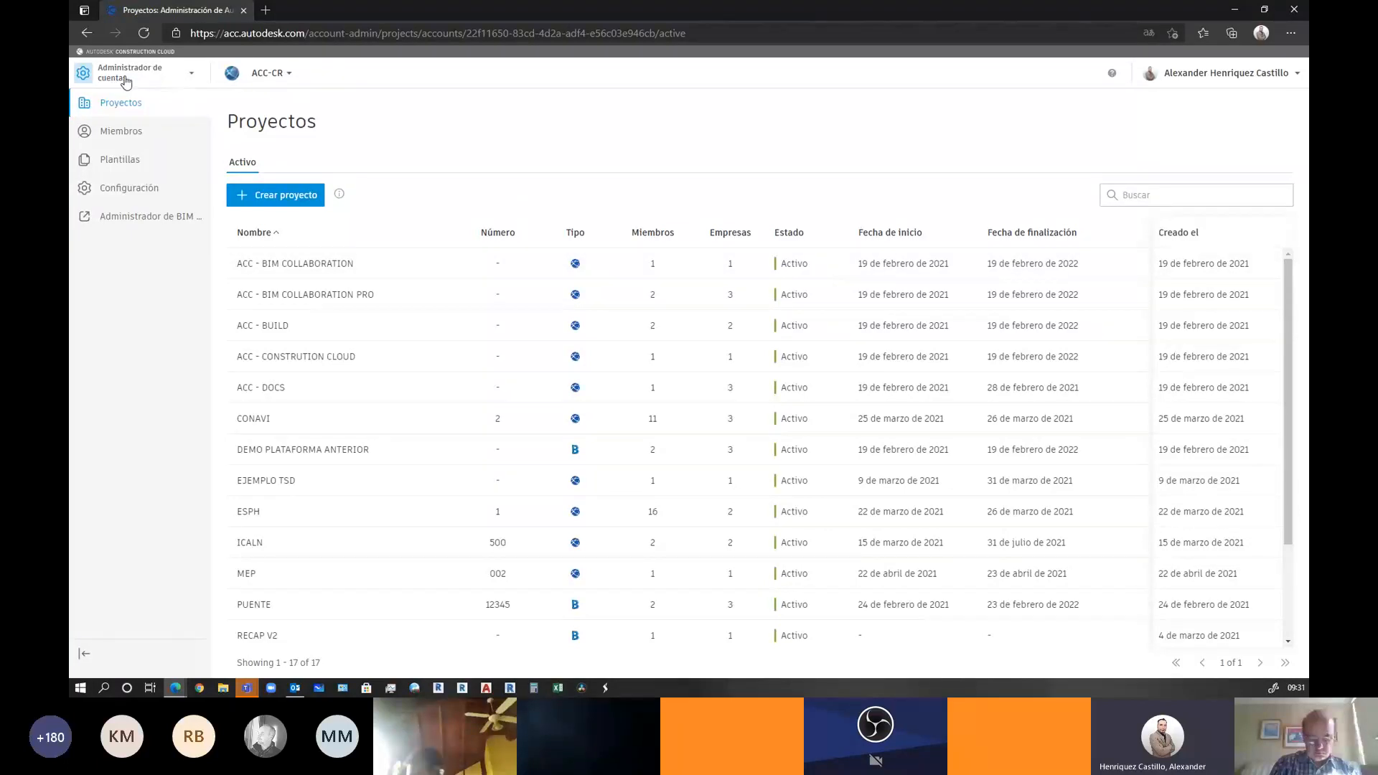
Start a new ACC-CR project named 'HAND´S ON PARTE 1' and list the project types
left_click(261, 198)
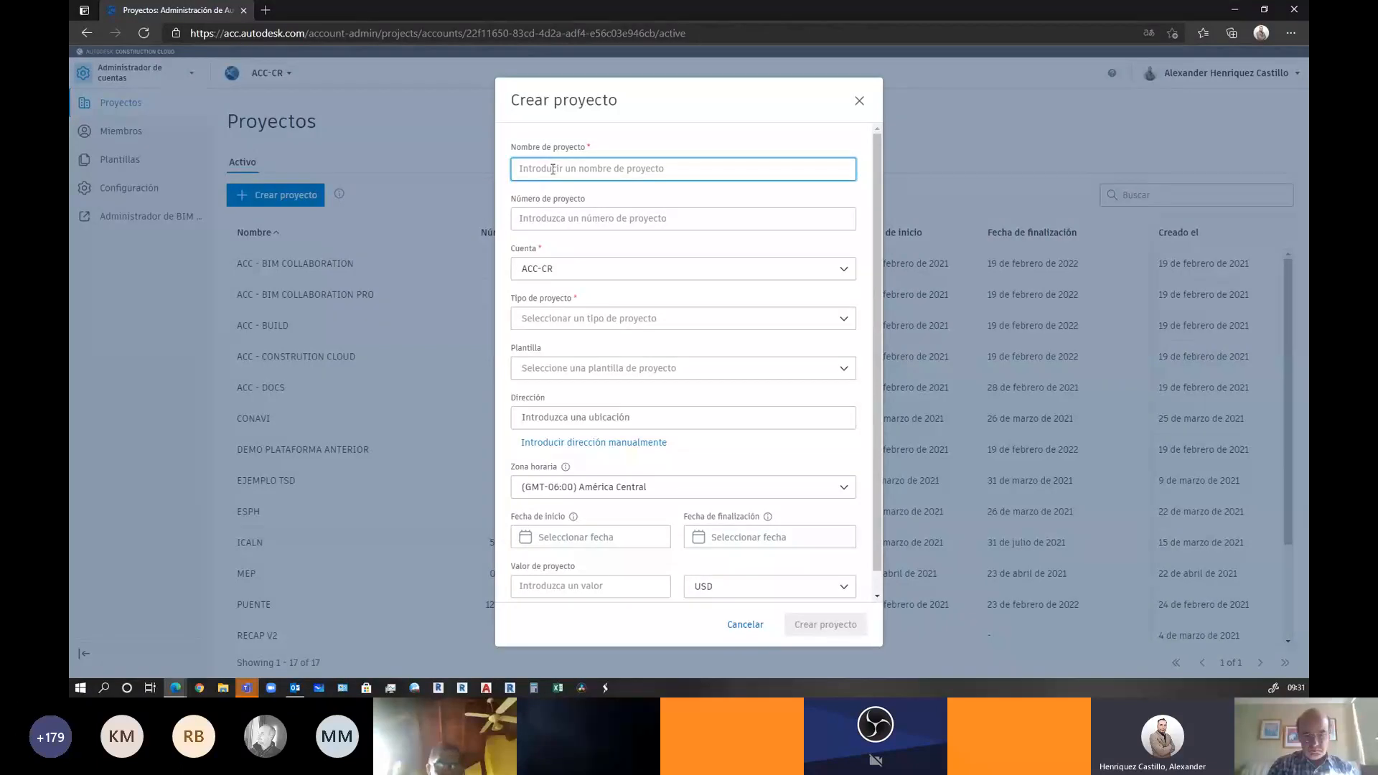
type("HAND")
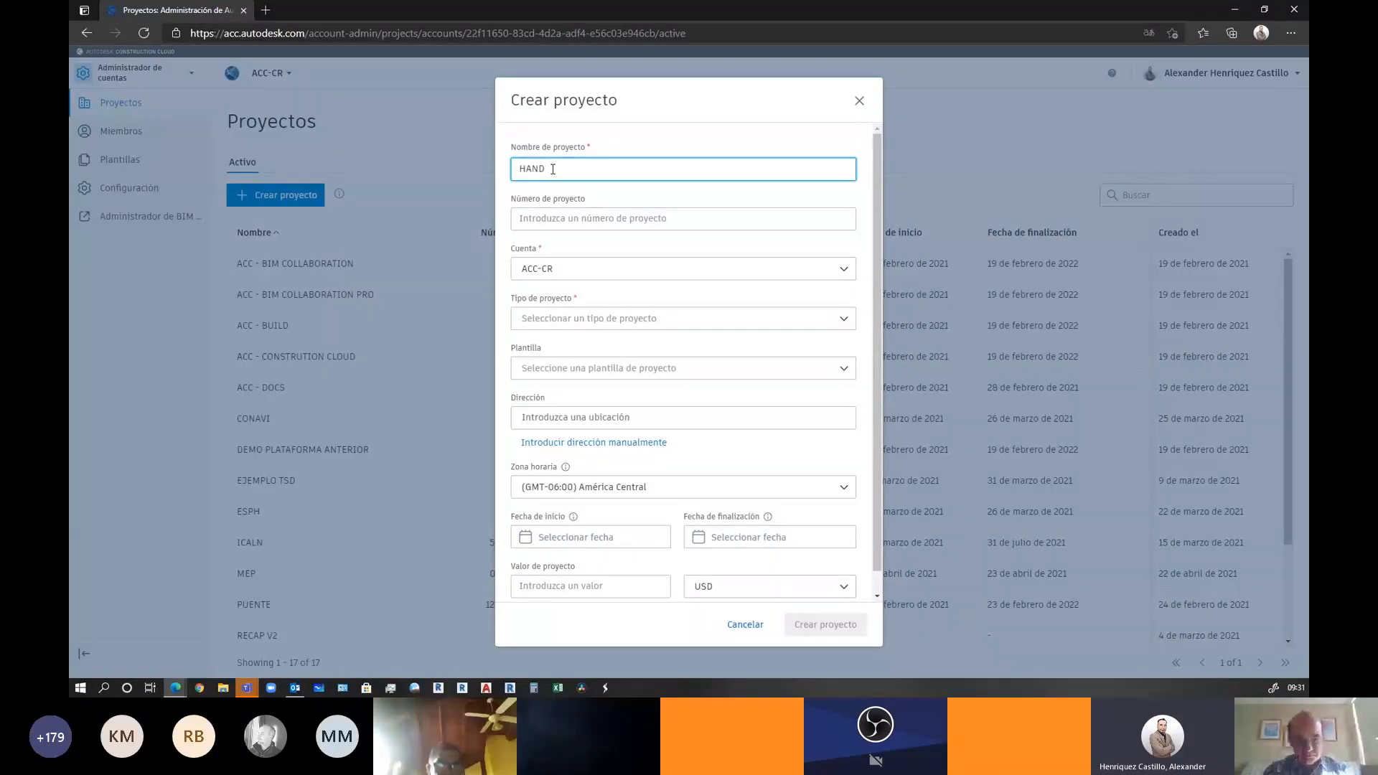
type("´S ON ")
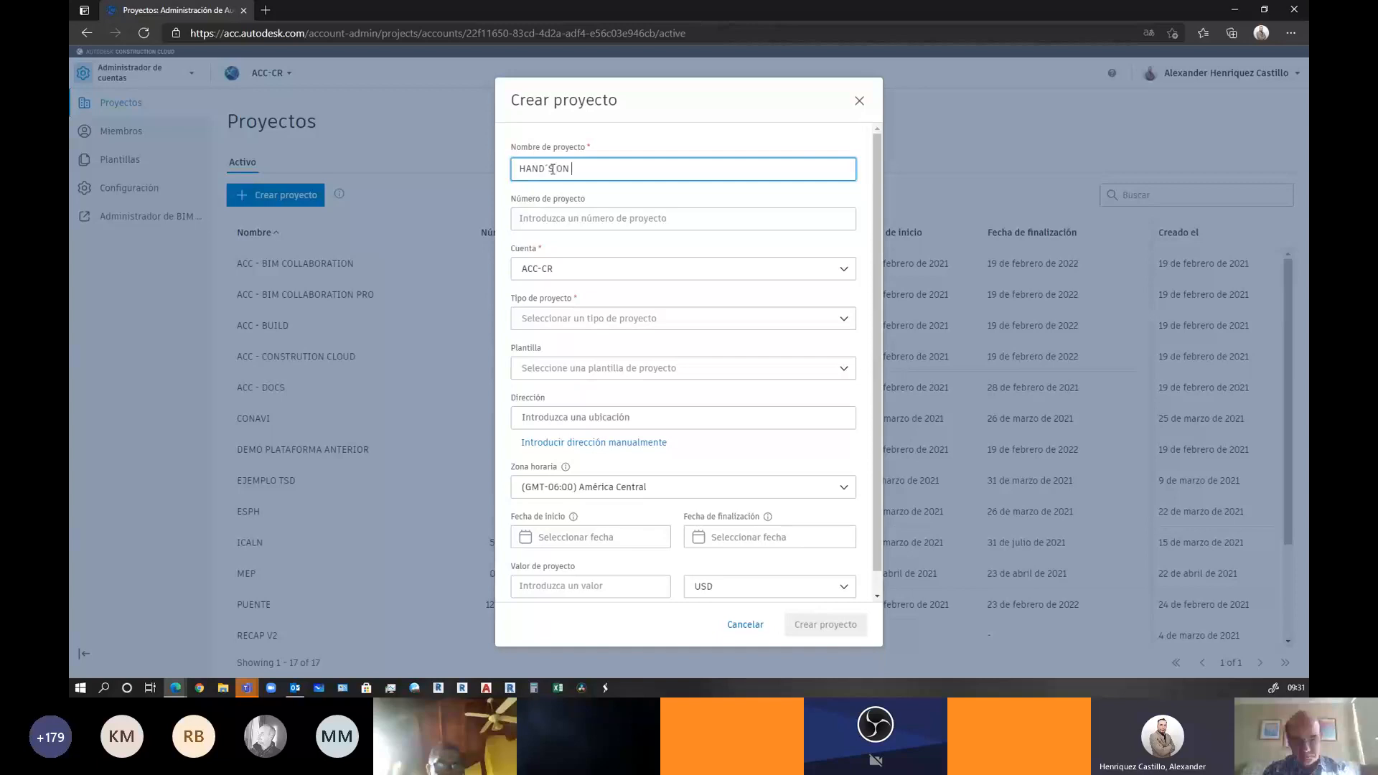
type("PART")
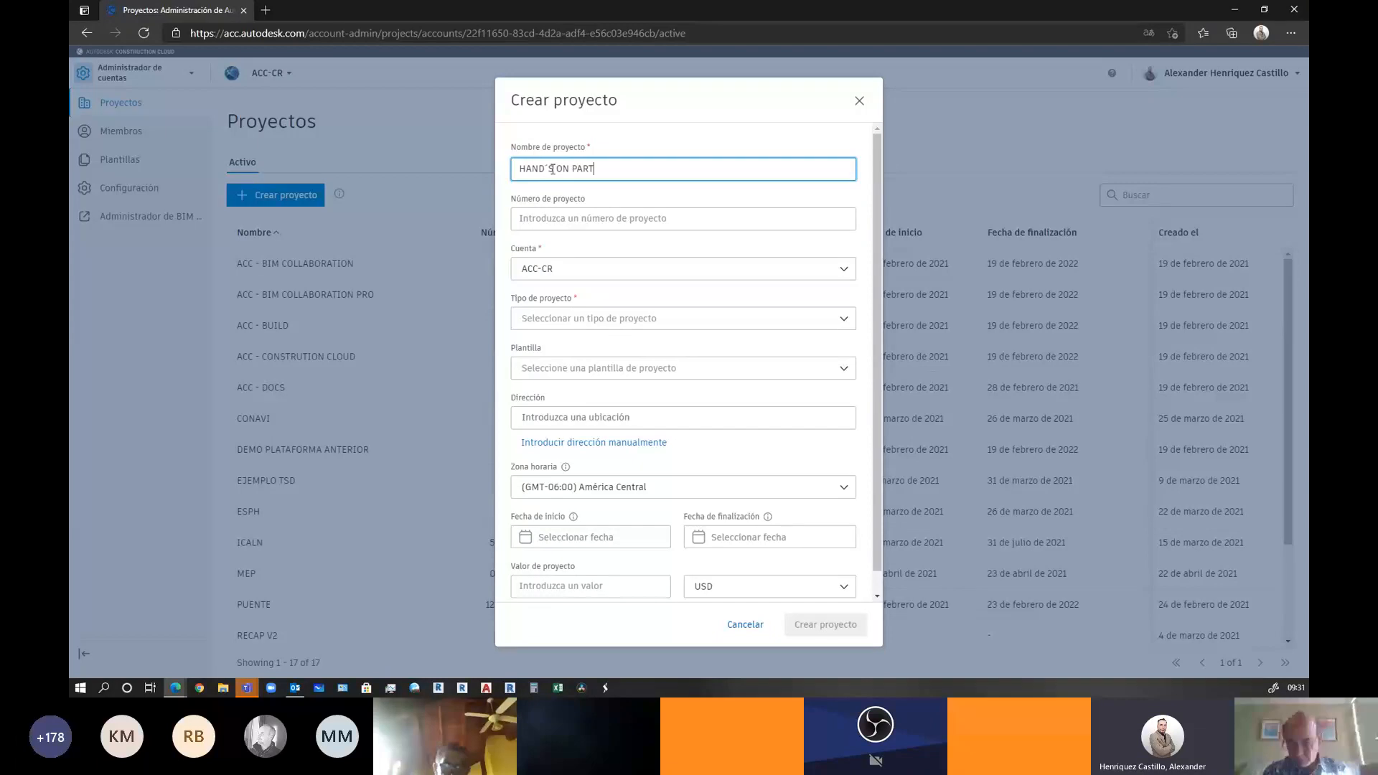
type("E 1")
left_click(563, 217)
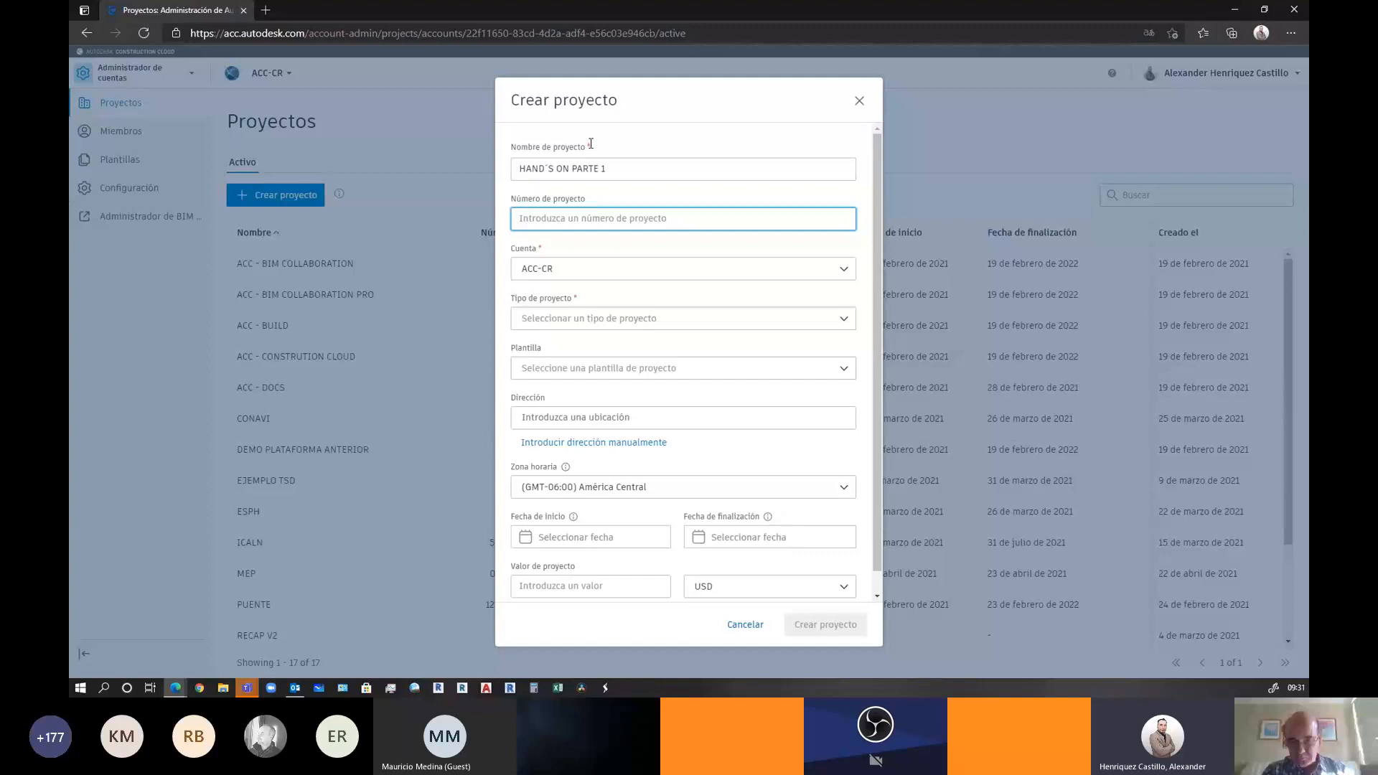
left_click(547, 318)
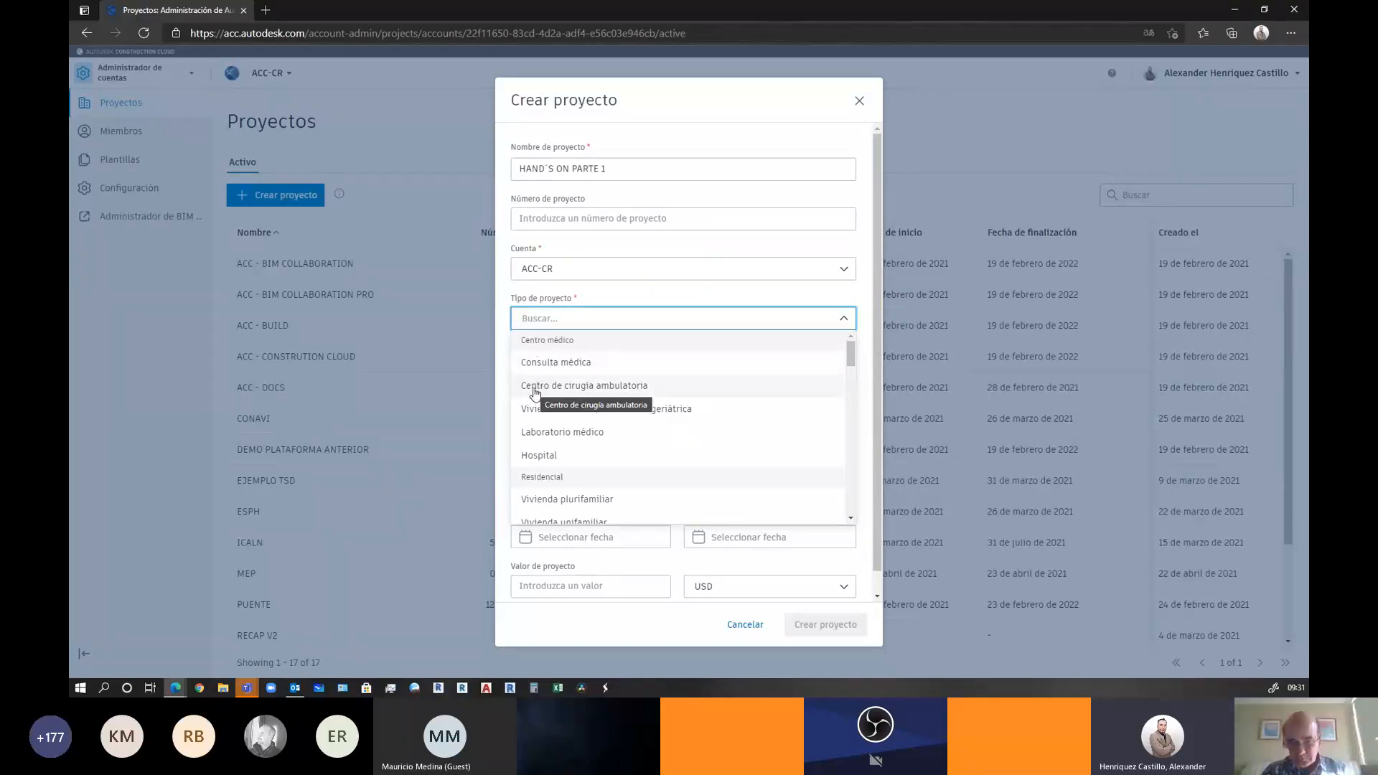
Set the project type to Proyecto de demostración and review the available templates
scroll(635, 387, "down", 5)
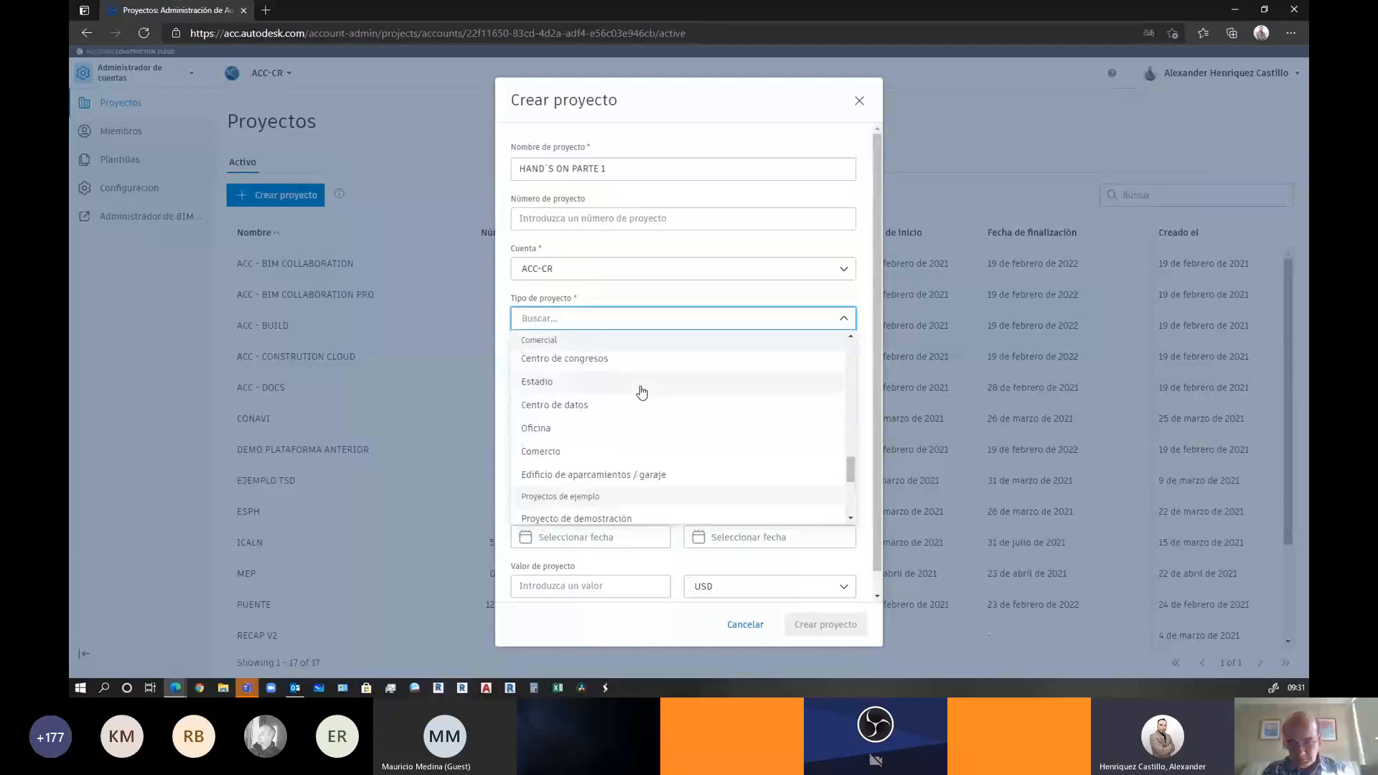
scroll(641, 391, "down", 3)
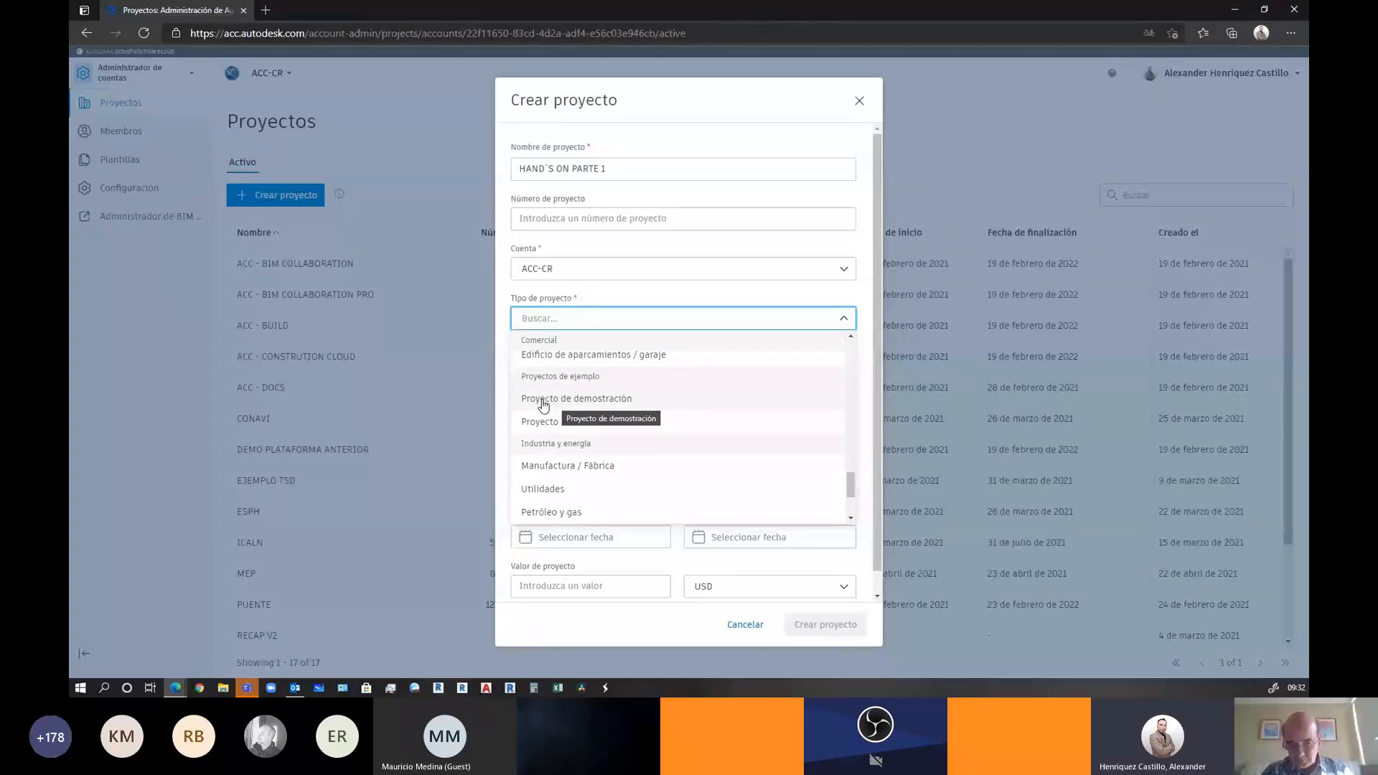
left_click(543, 401)
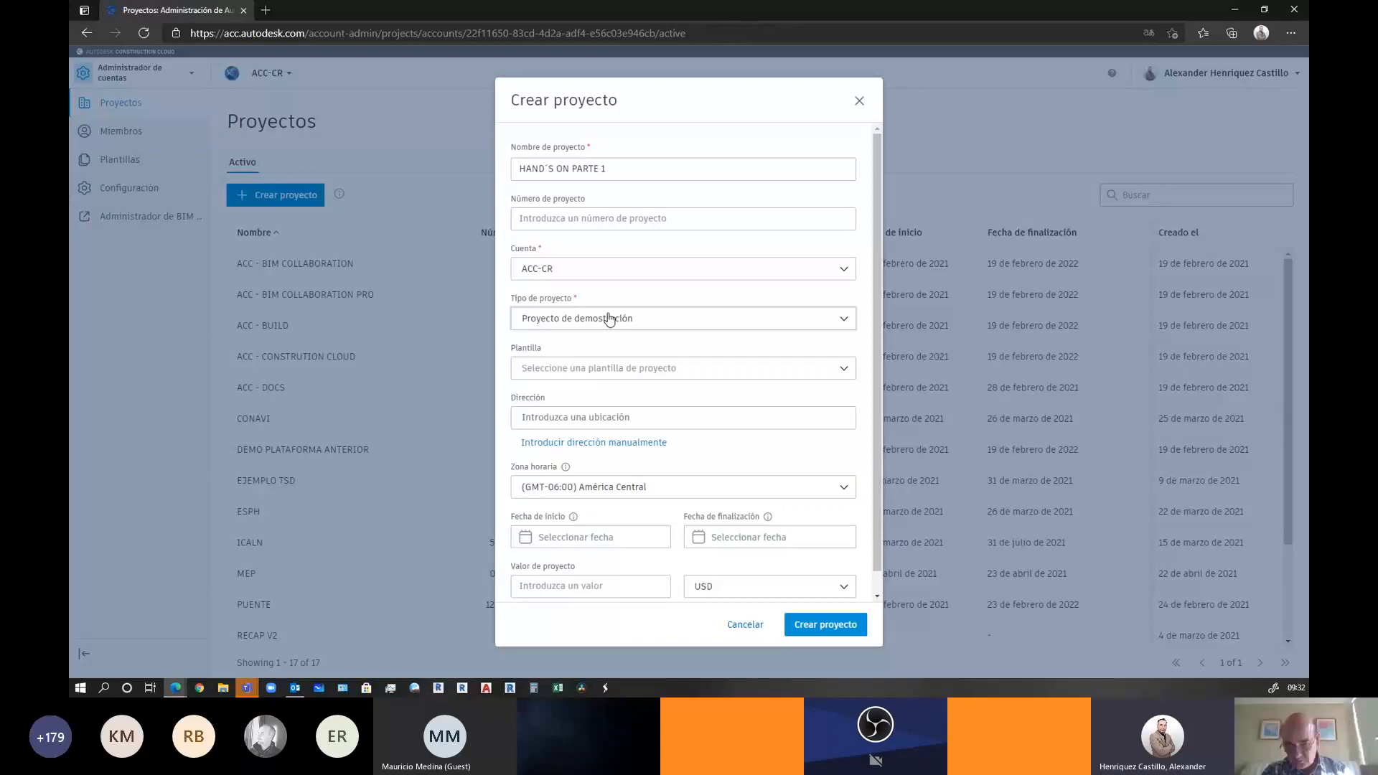
left_click(543, 369)
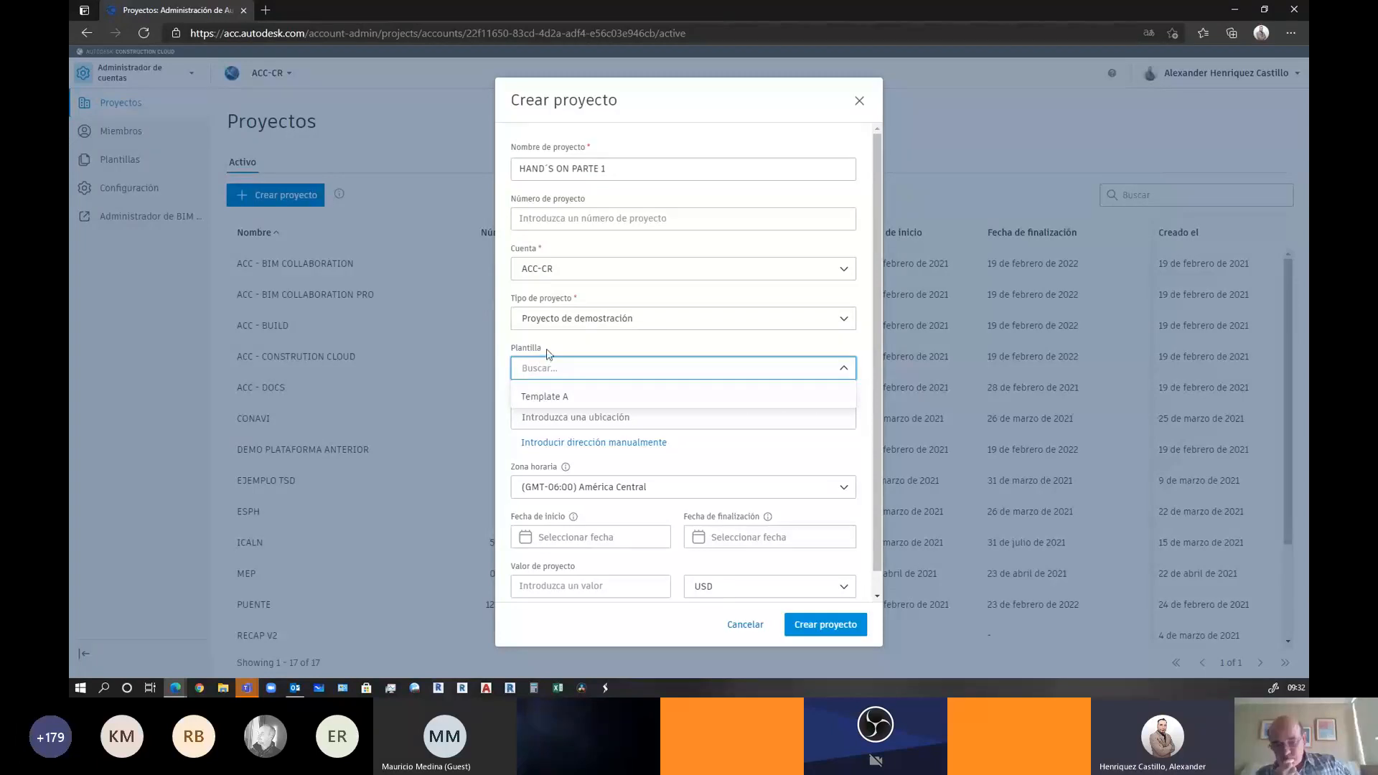
left_click(548, 353)
left_click(544, 369)
left_click(554, 351)
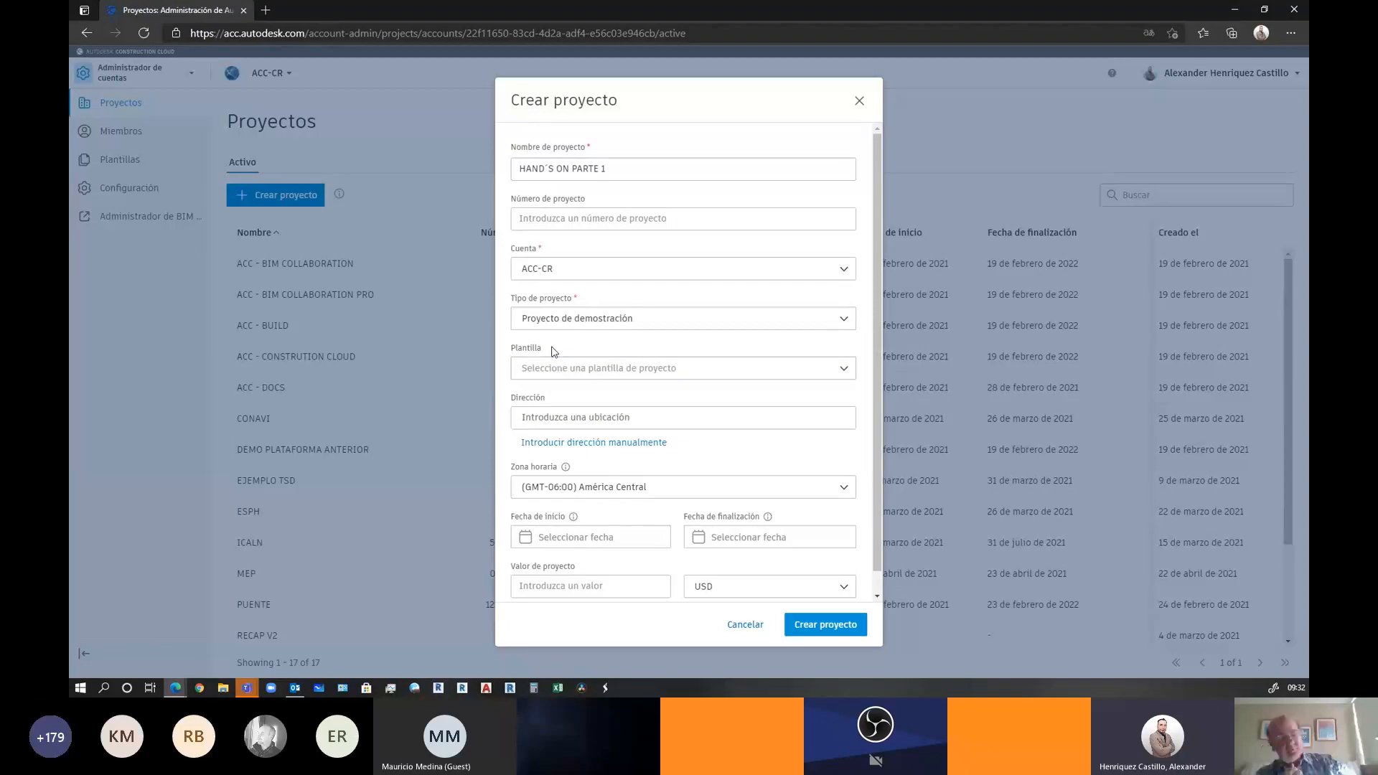
scroll(549, 370, "down", 1)
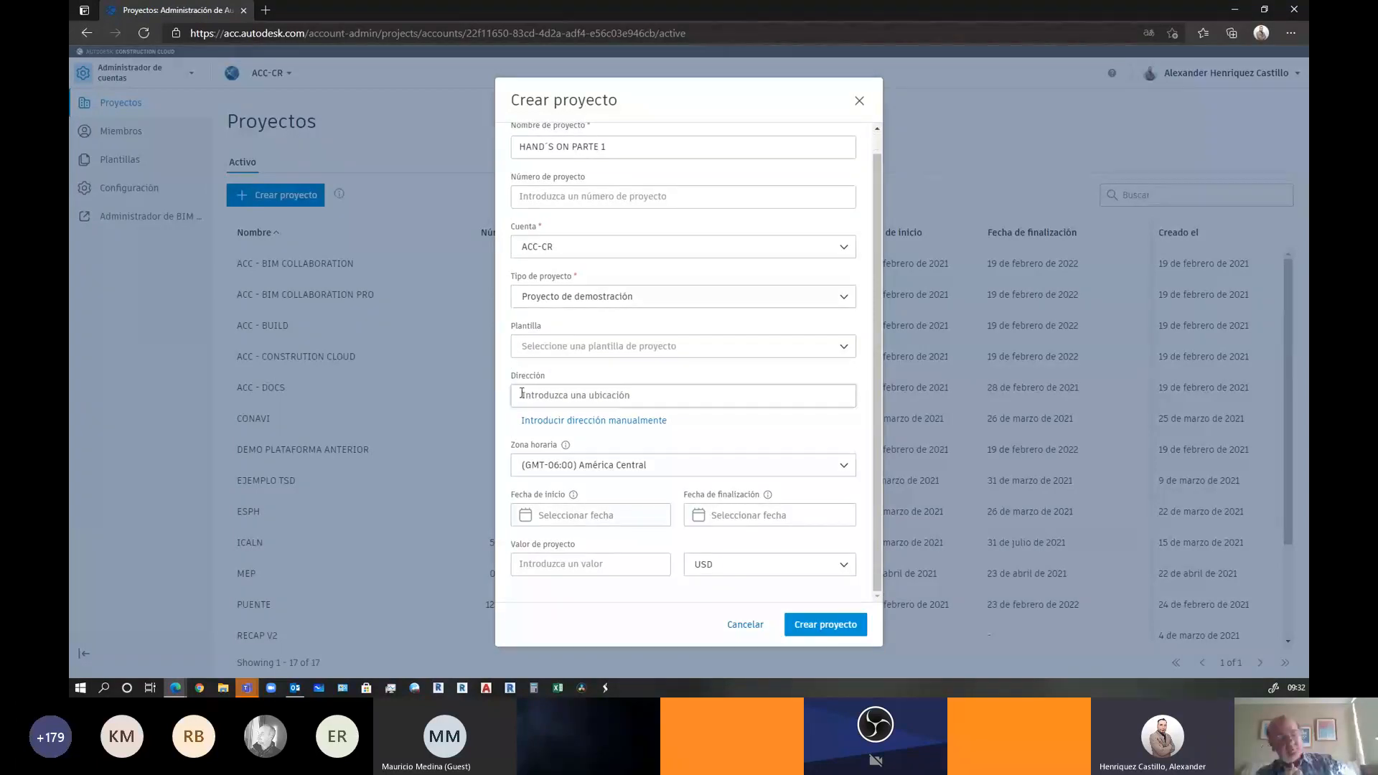
left_click(536, 394)
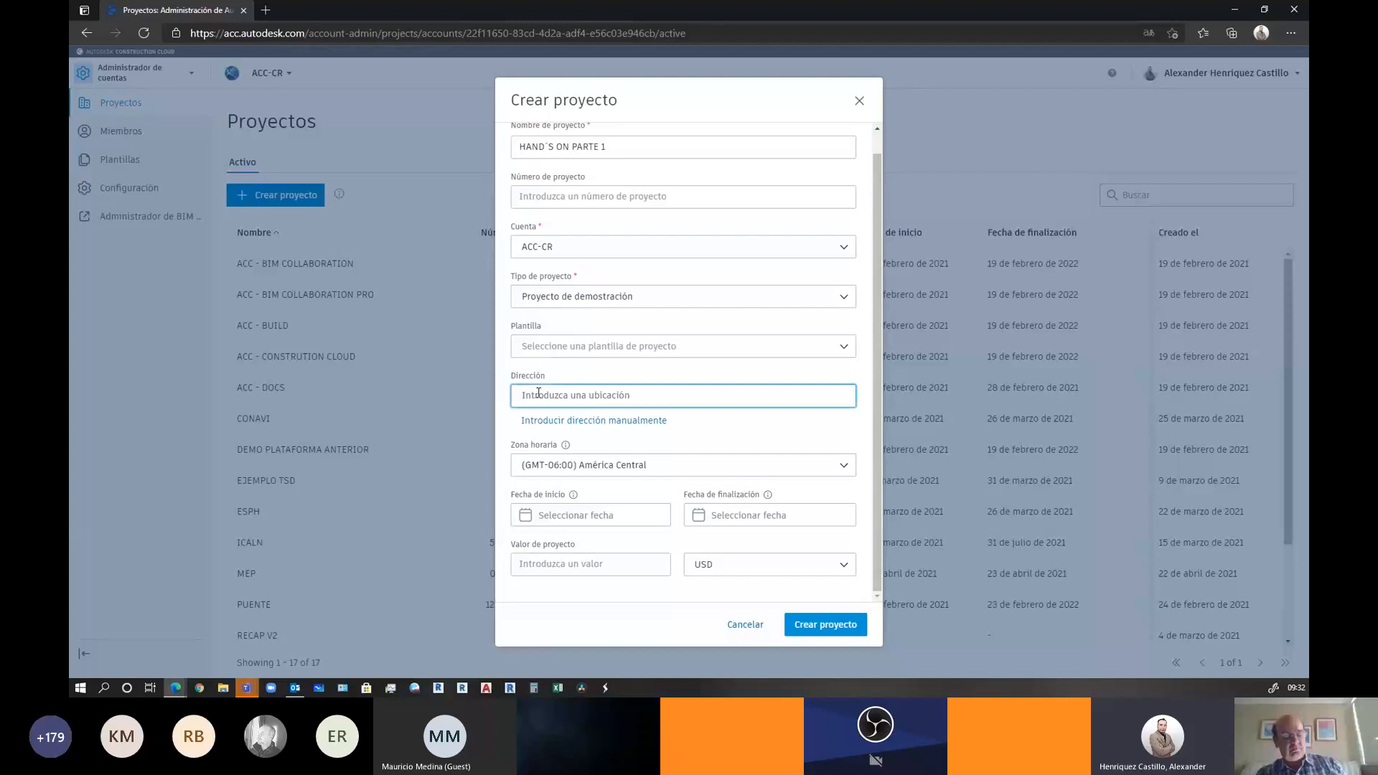
type("SAN JOSE")
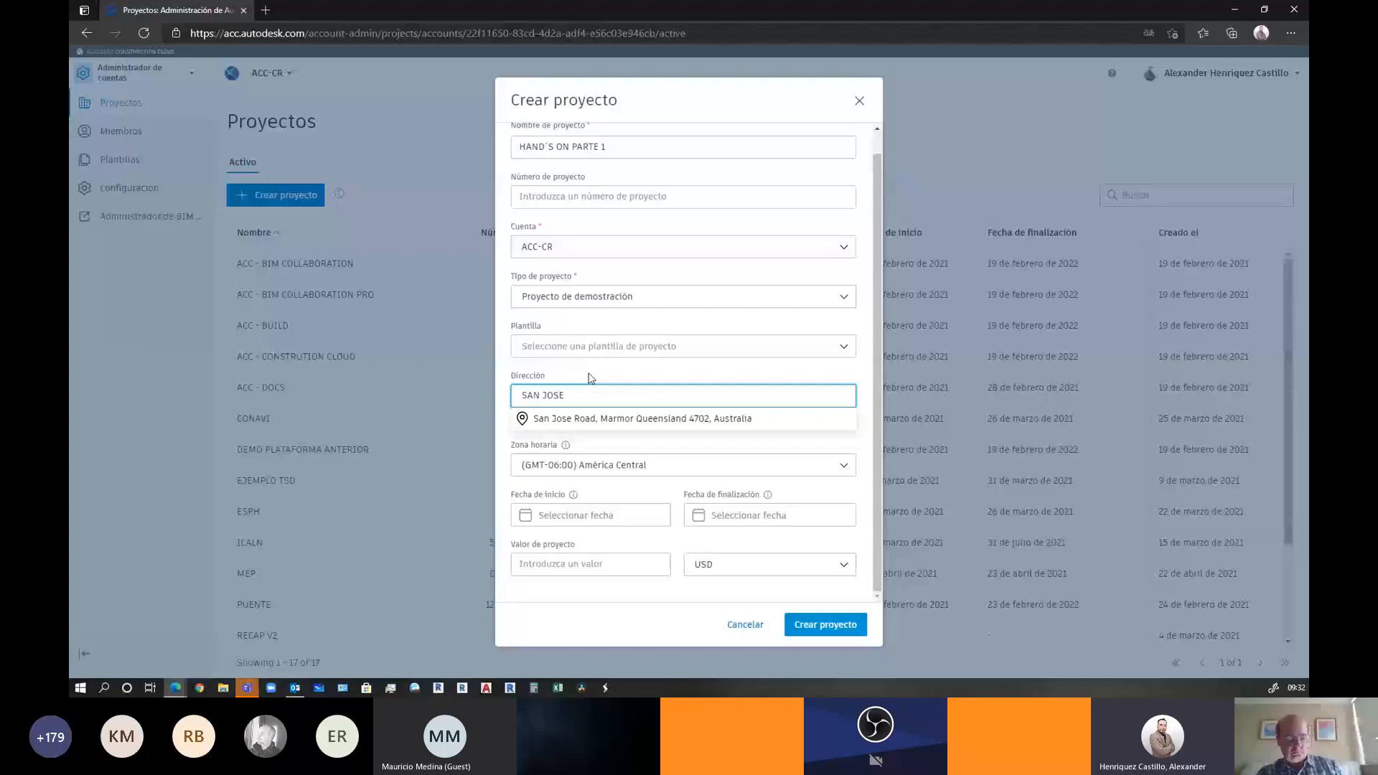
key("Escape")
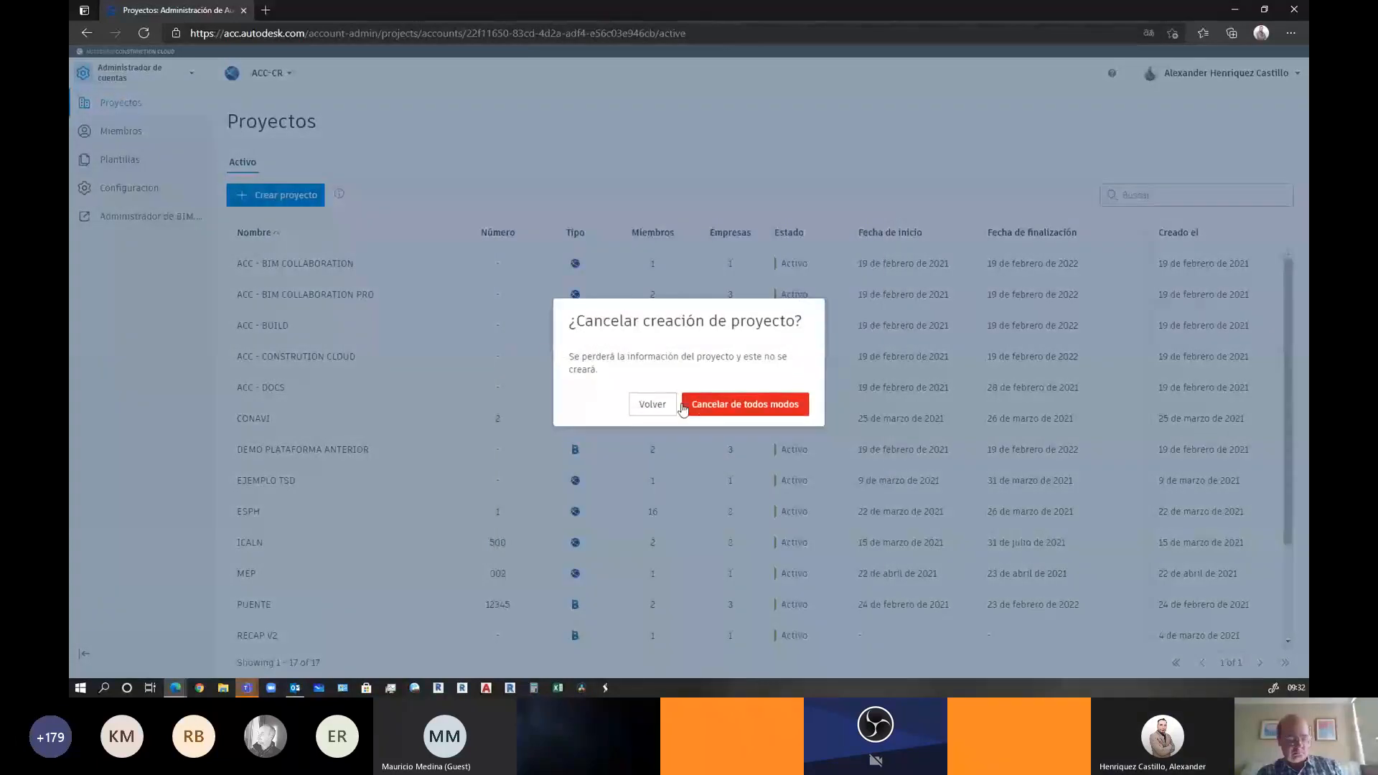
left_click(652, 405)
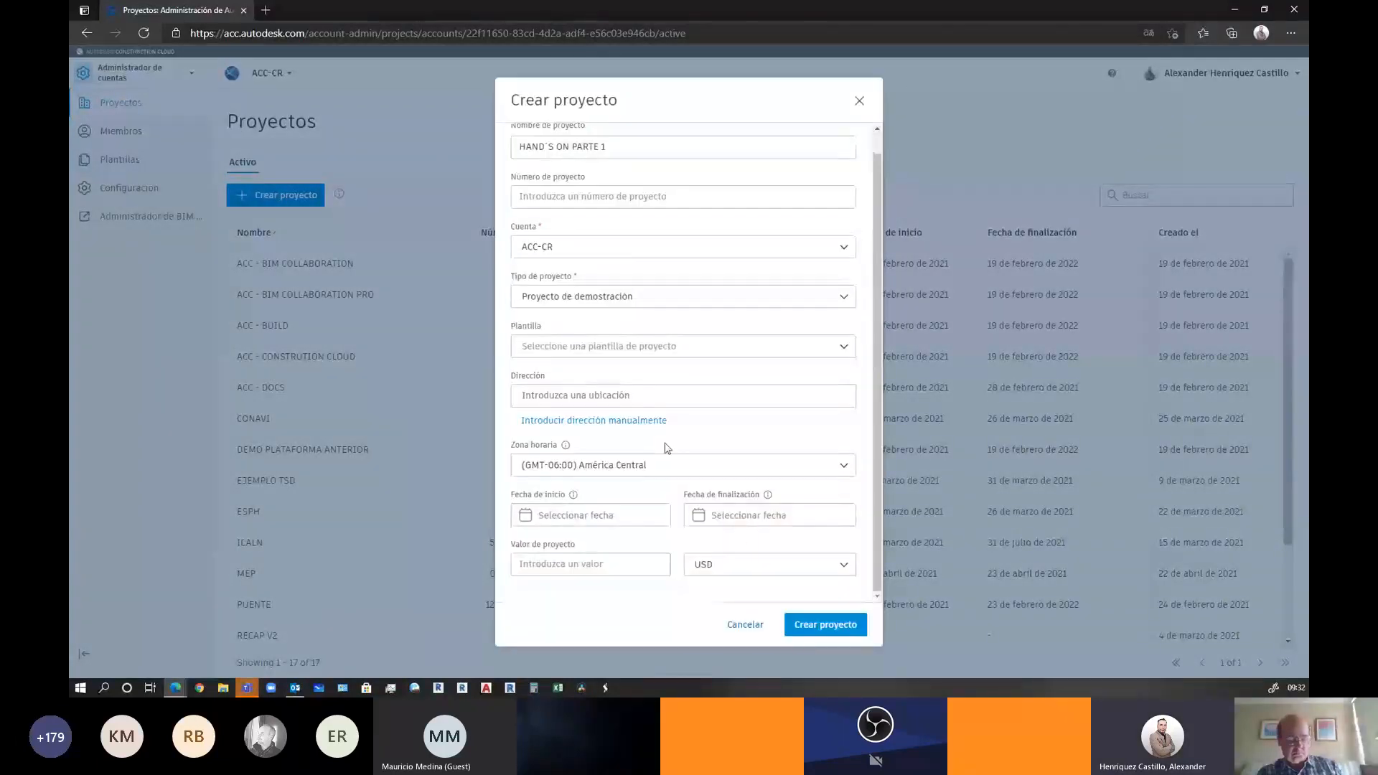
Create HAND´S ON PARTE 1 with start date 27 April 2021 and end date 29 April 2021
left_click(616, 525)
left_click(725, 523)
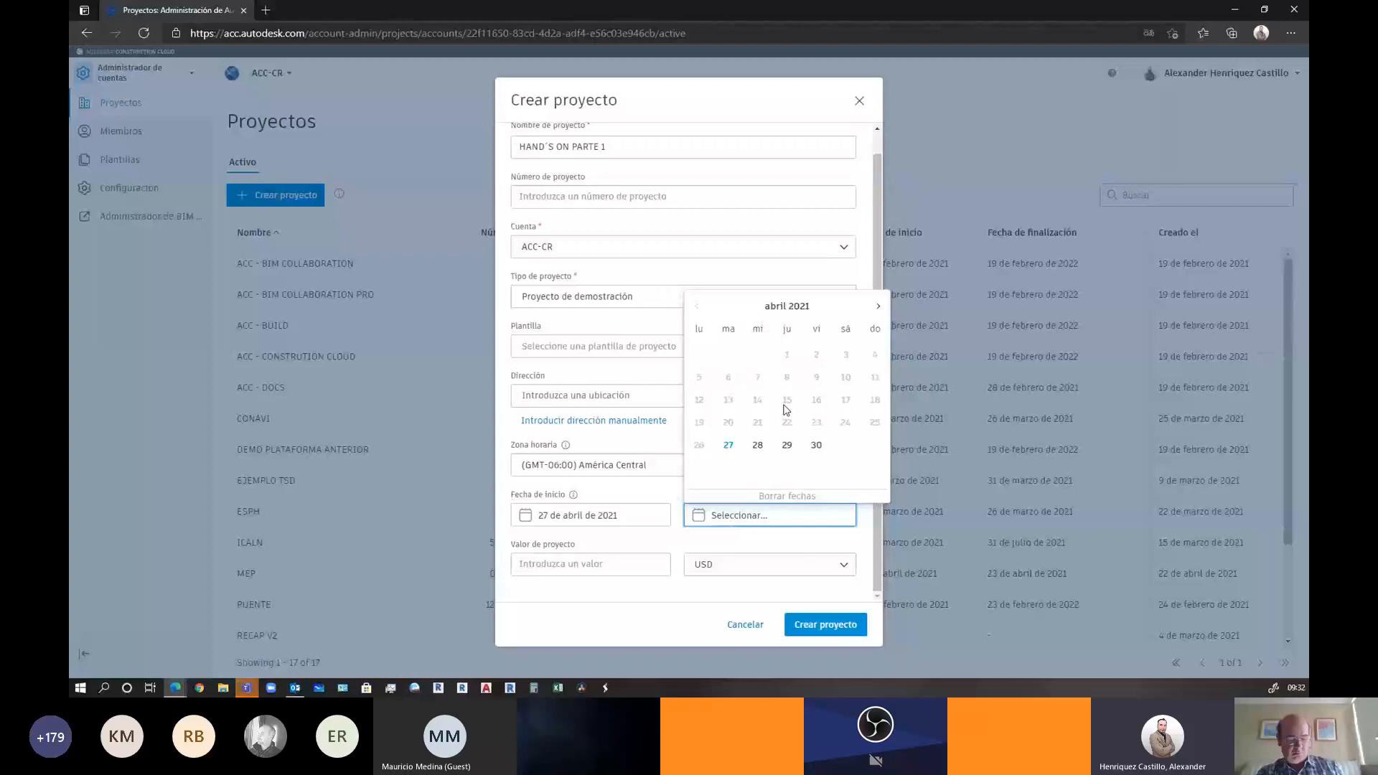
left_click(786, 445)
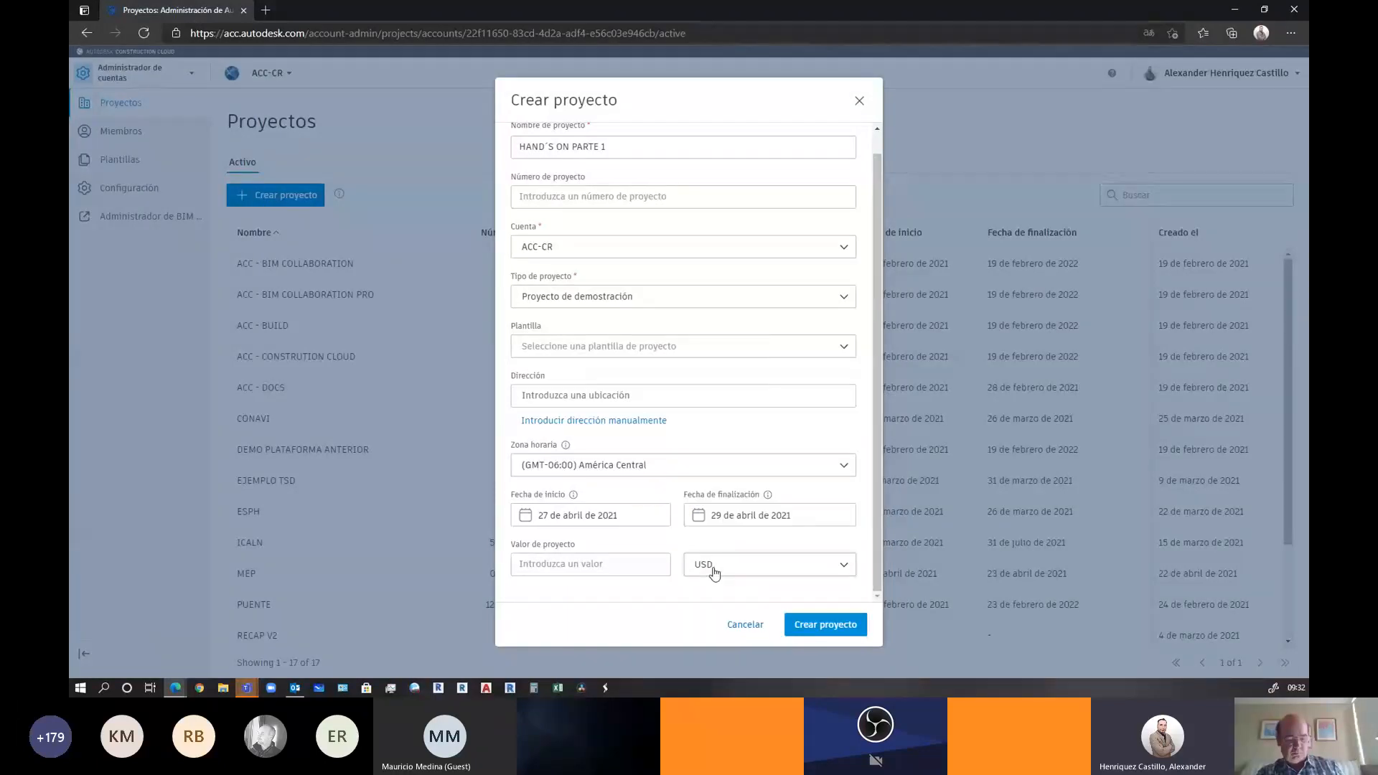
left_click(824, 624)
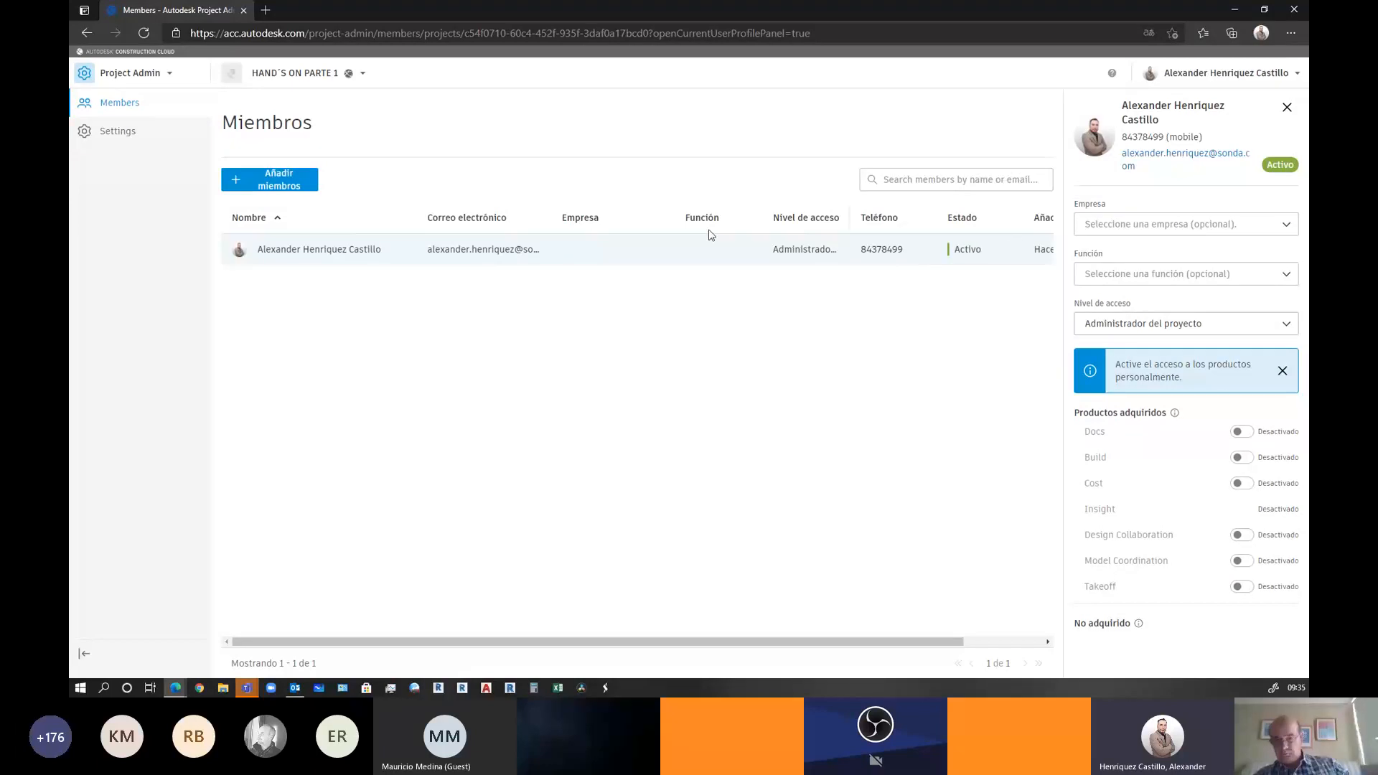
Assign the administrator to company SONDA, role Administrador de BIM, access Administrador del proyecto
left_click(1145, 227)
scroll(1148, 280, "down", 4)
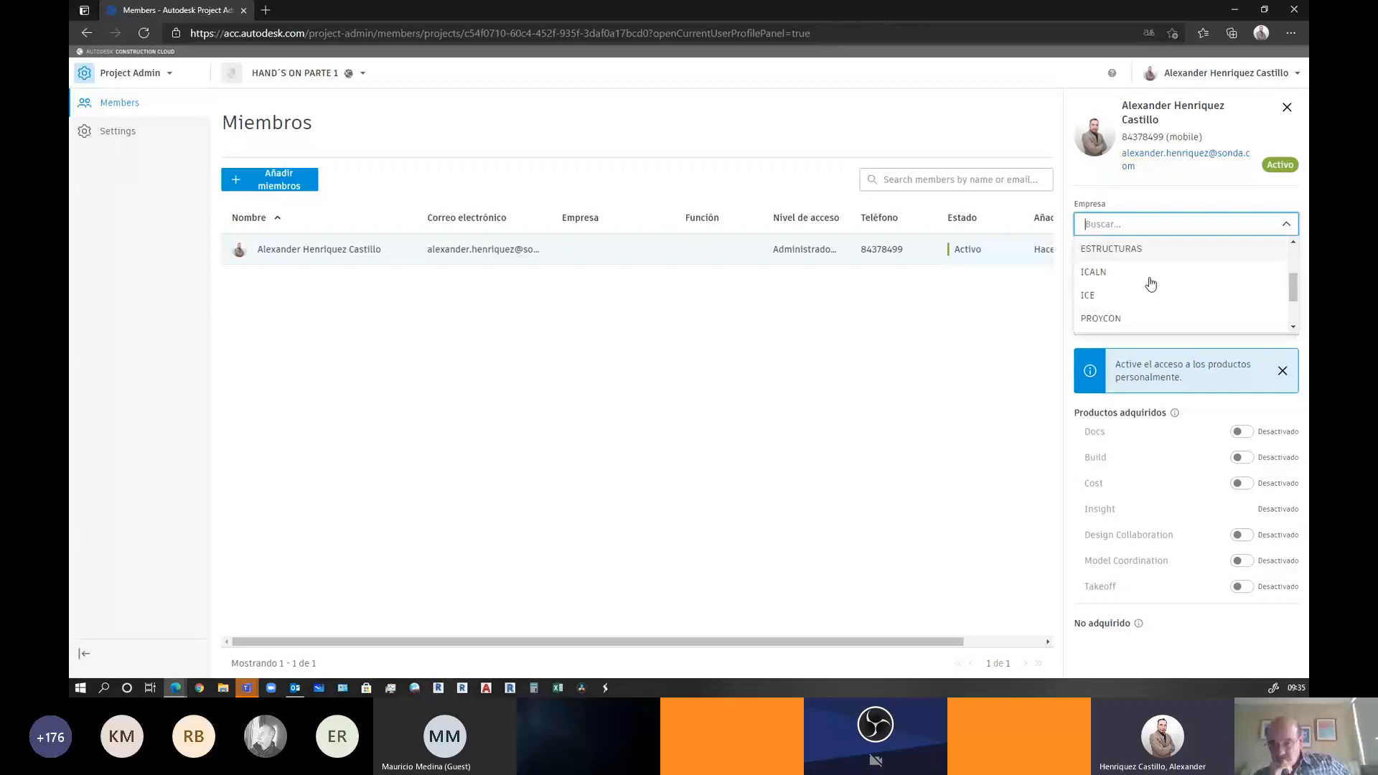
left_click(1142, 291)
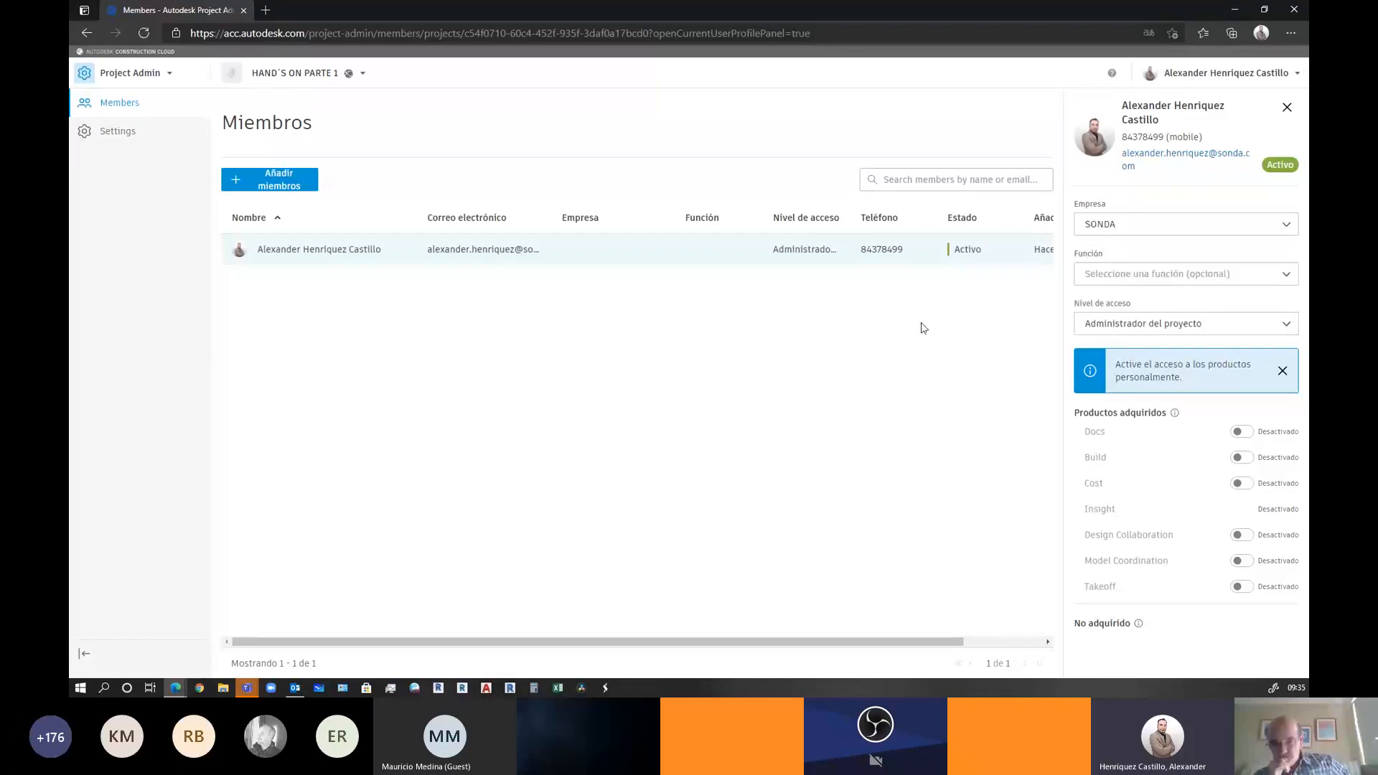
left_click(1115, 280)
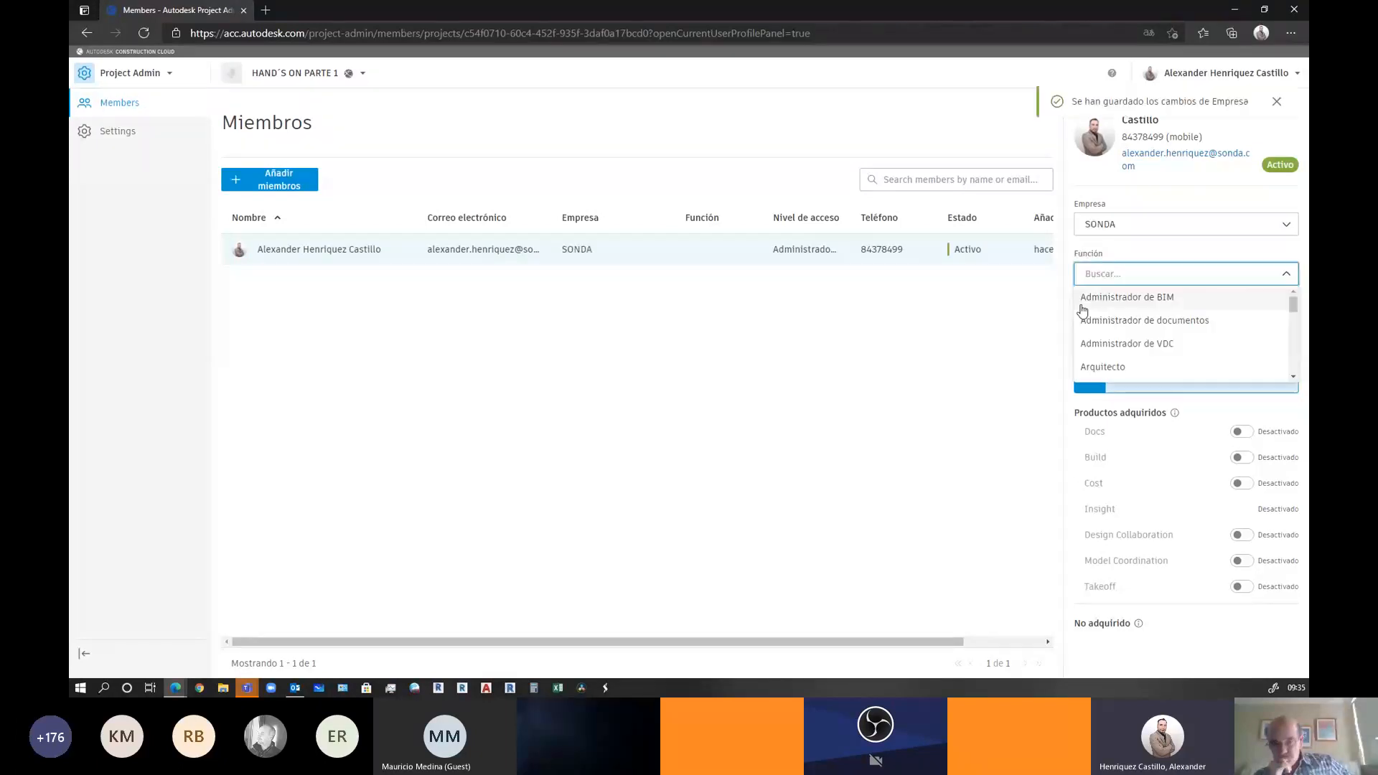
left_click(1092, 300)
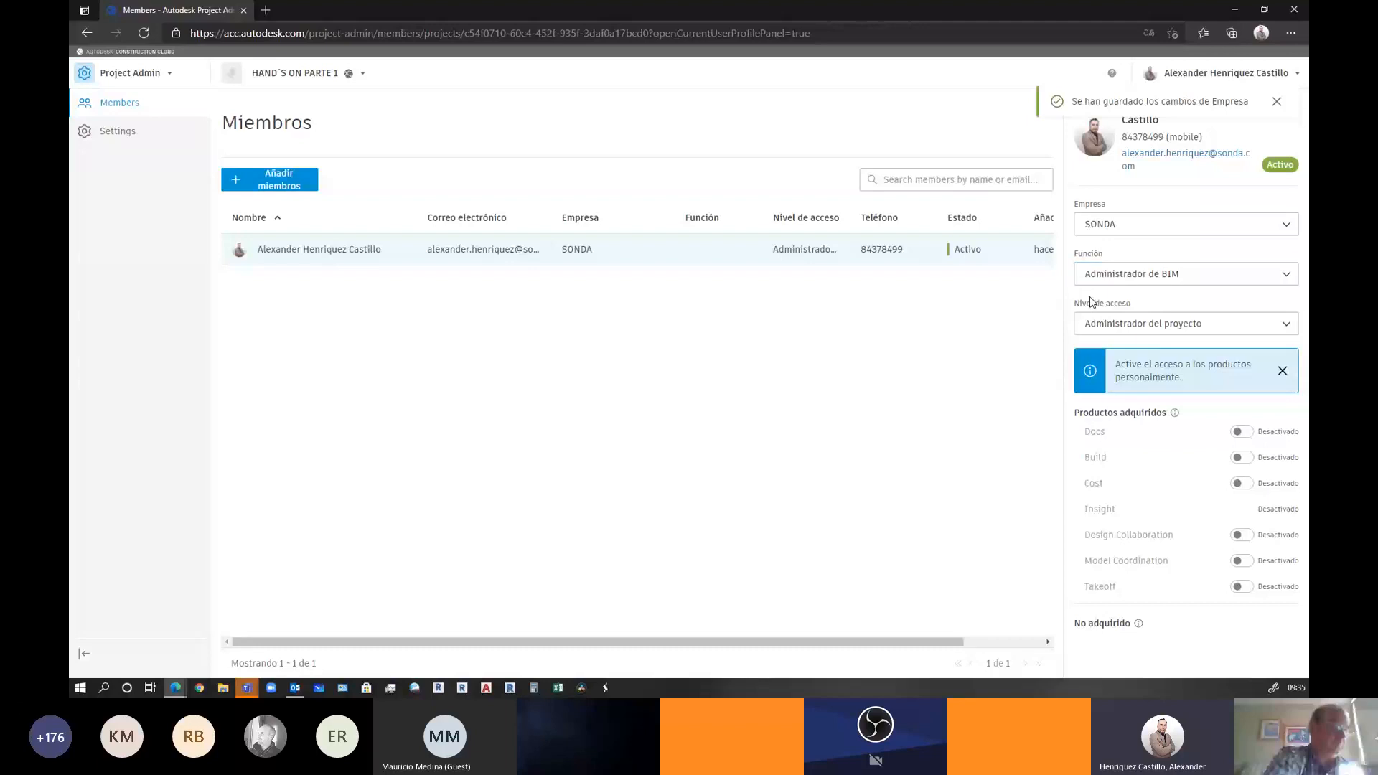
left_click(1102, 280)
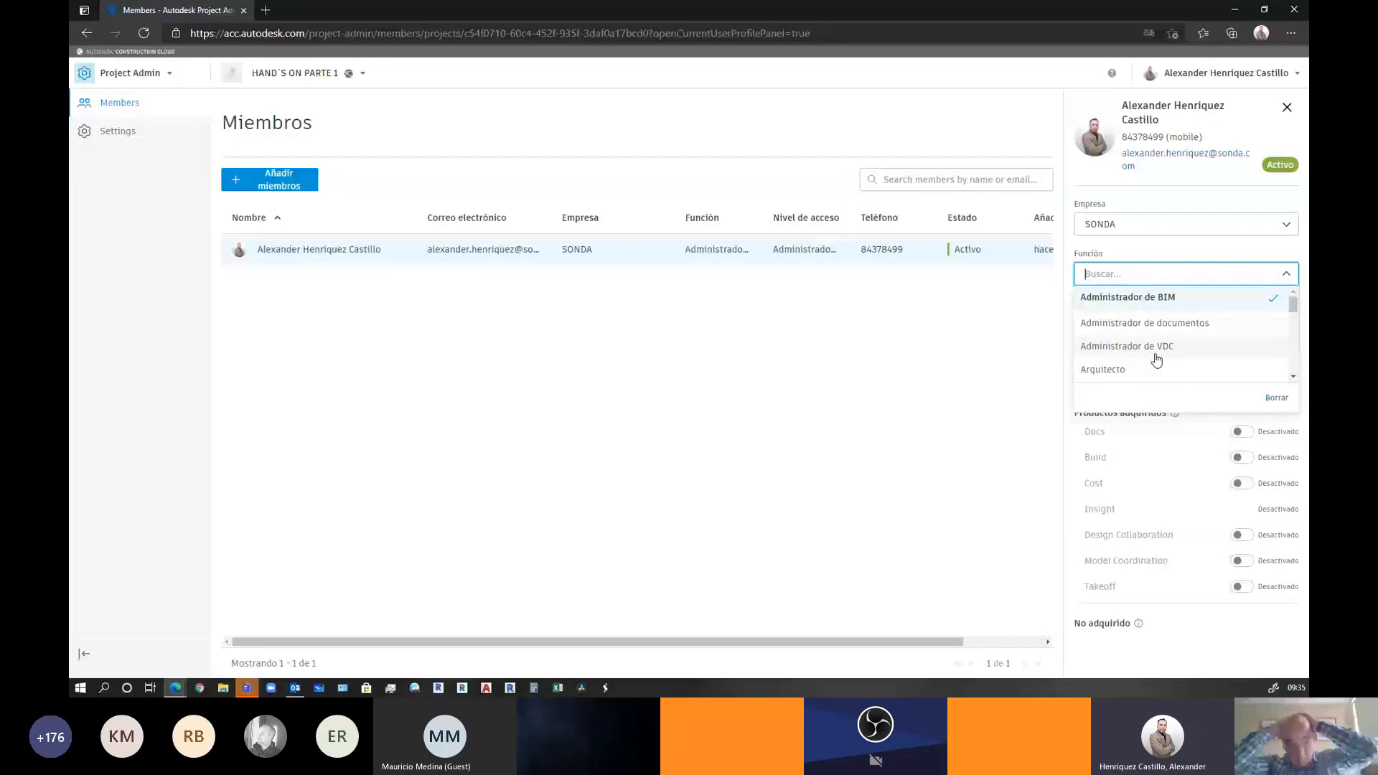
left_click(1120, 297)
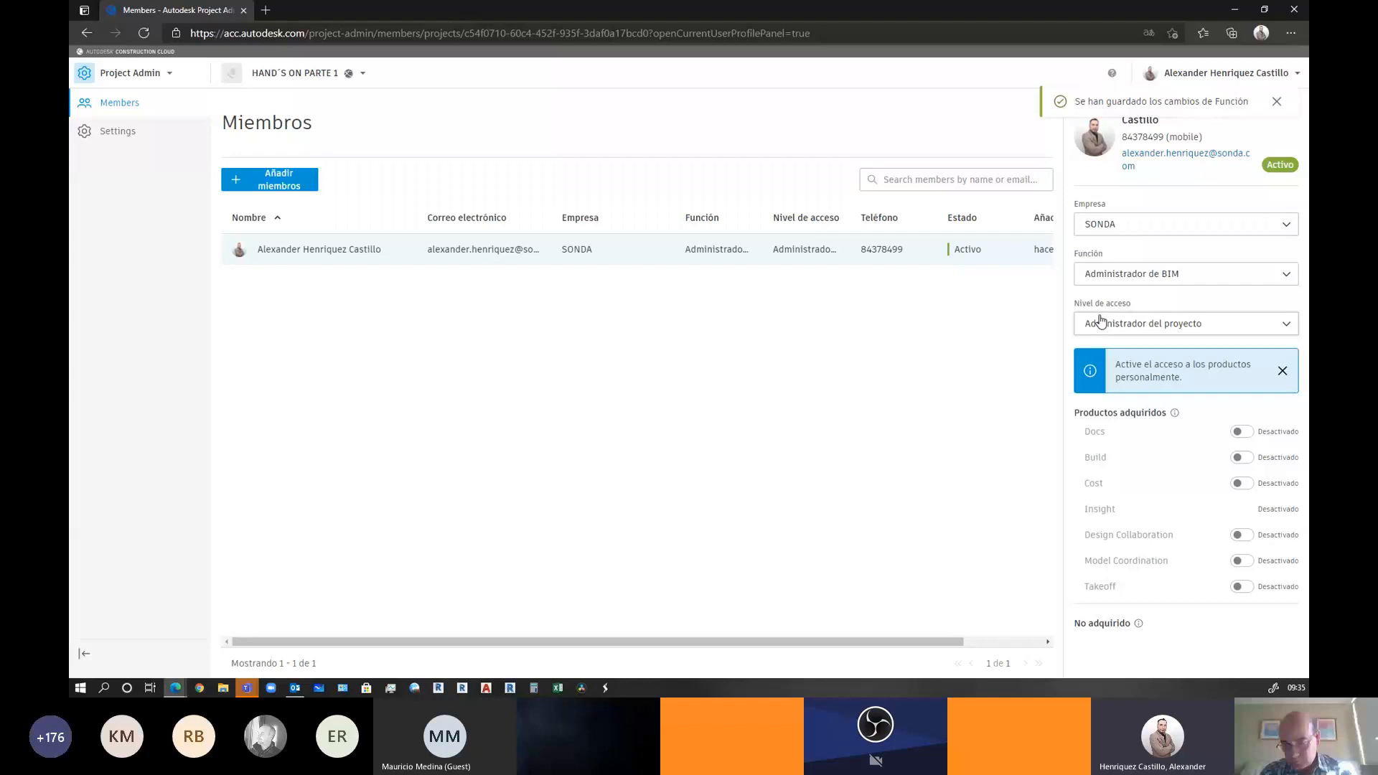
left_click(1102, 320)
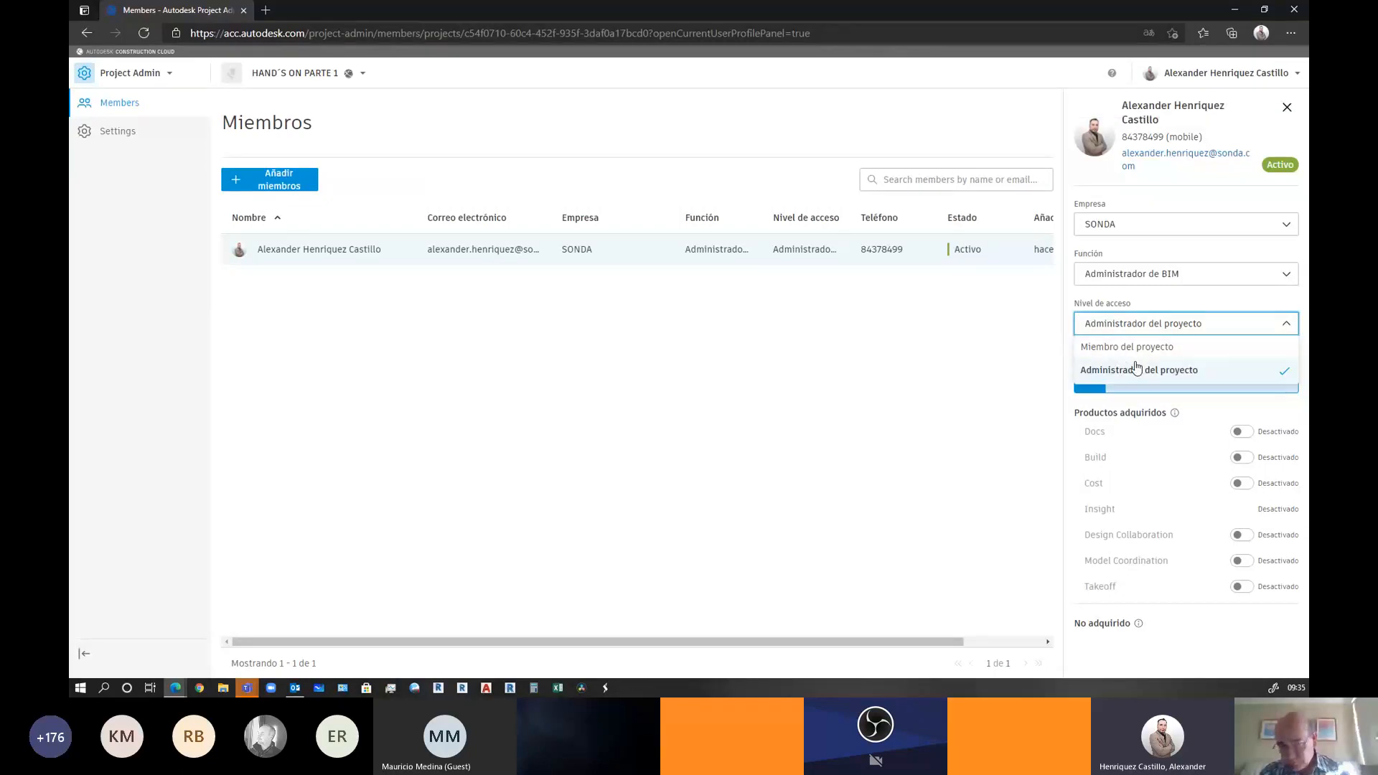
left_click(1137, 368)
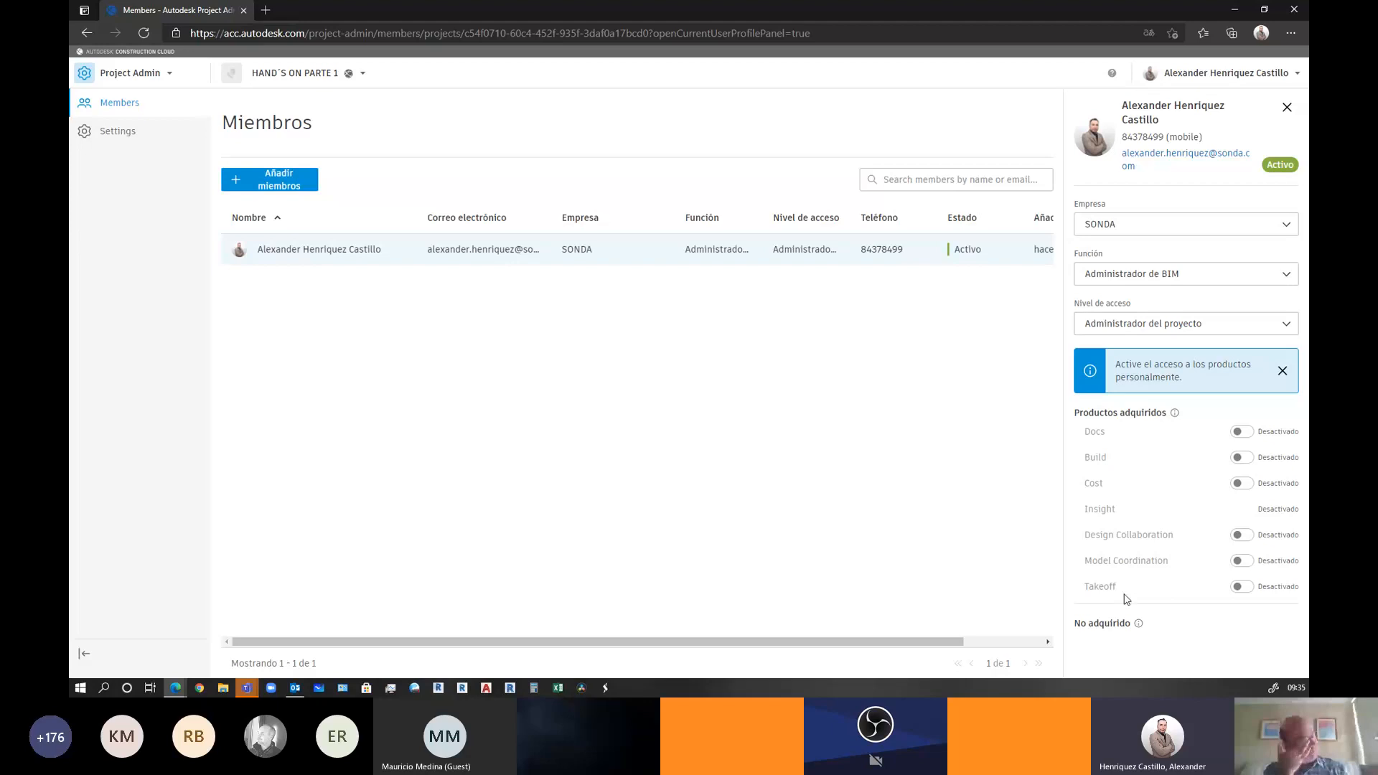
Enable Docs access for the administrator, dismiss the info message, and begin adding a member
left_click(1240, 433)
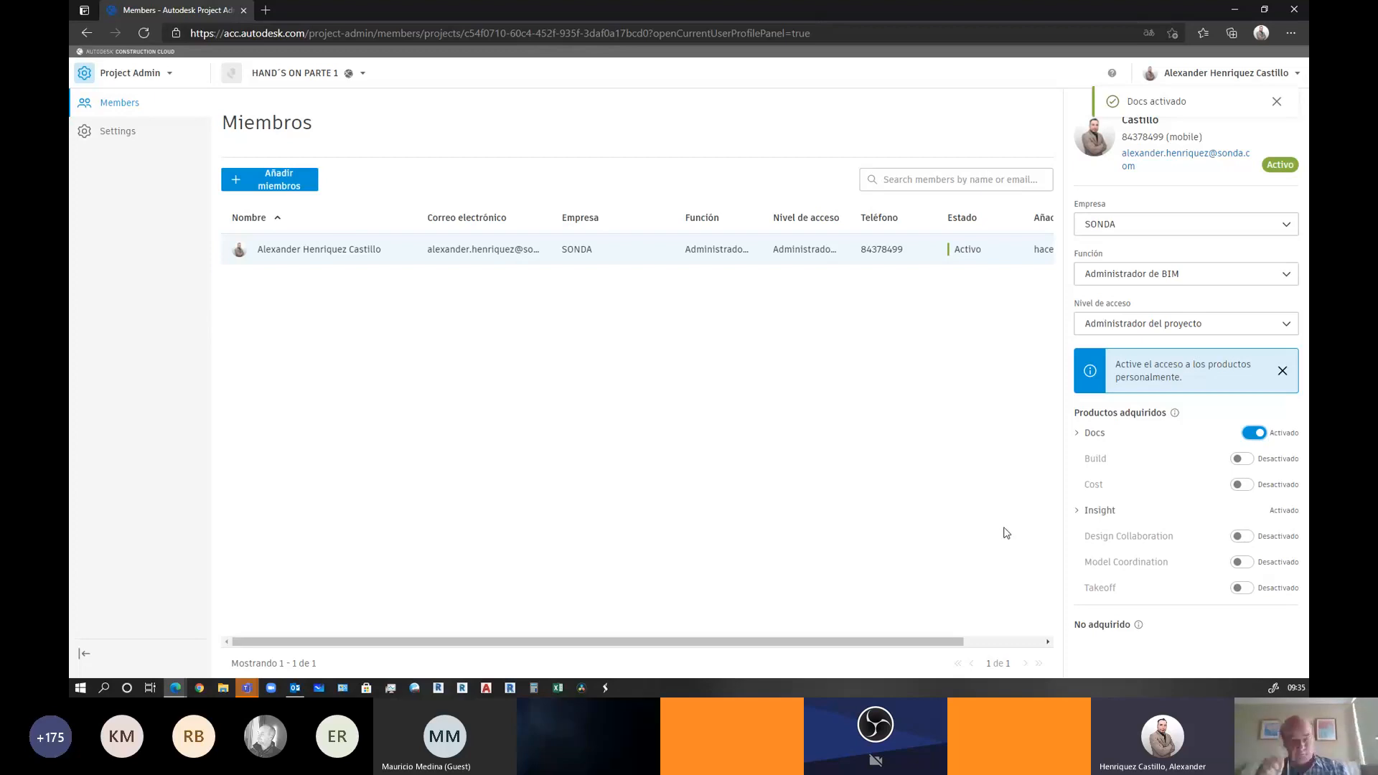
left_click(1282, 370)
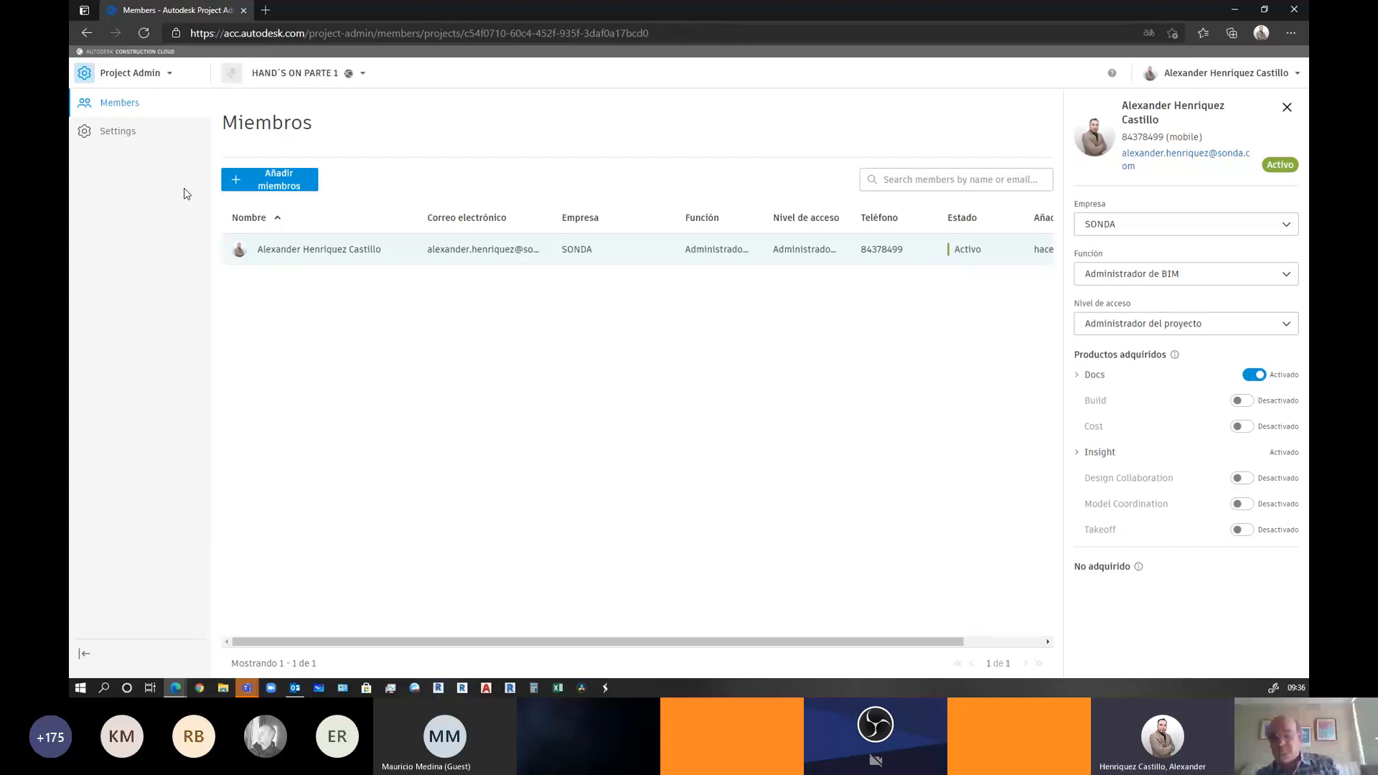
left_click(259, 185)
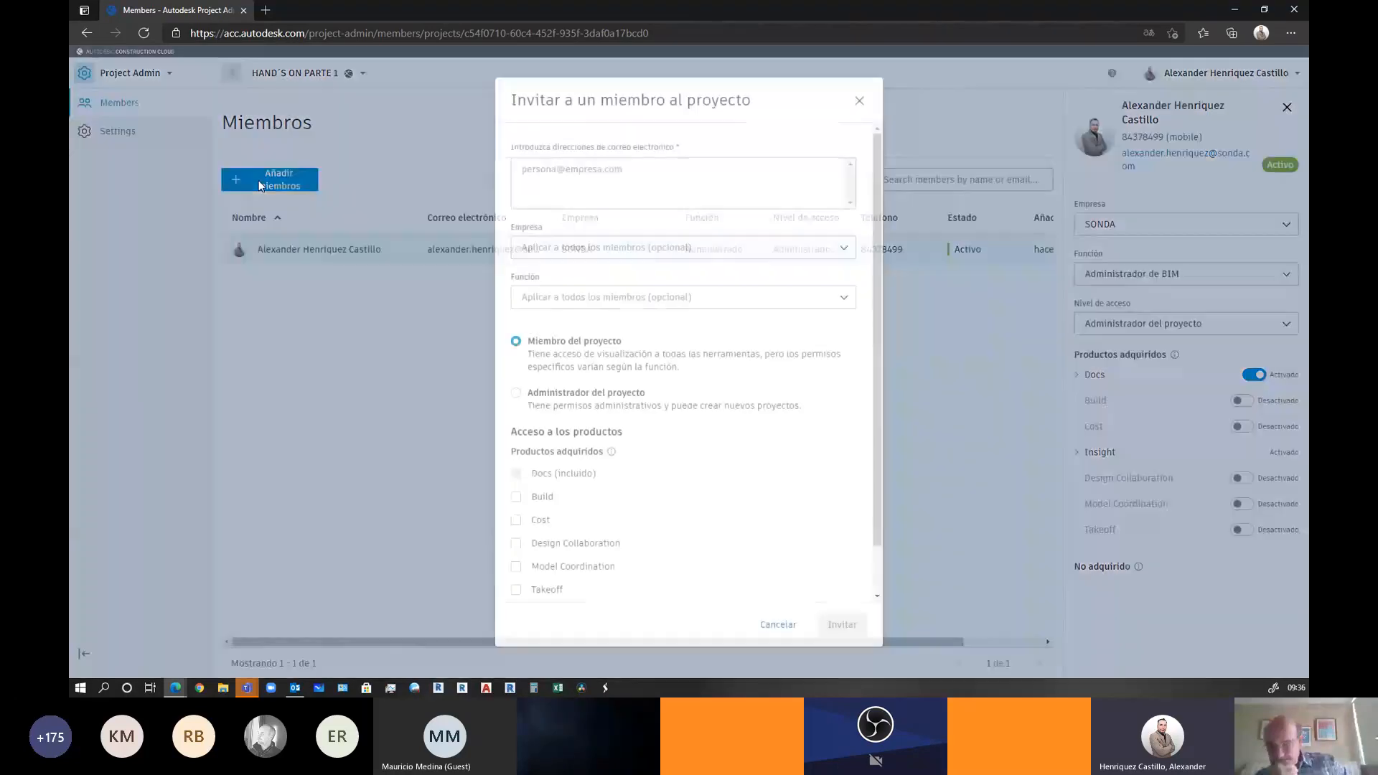
Enter the start of the invitee's e-mail and choose the suggested contact
left_click(598, 173)
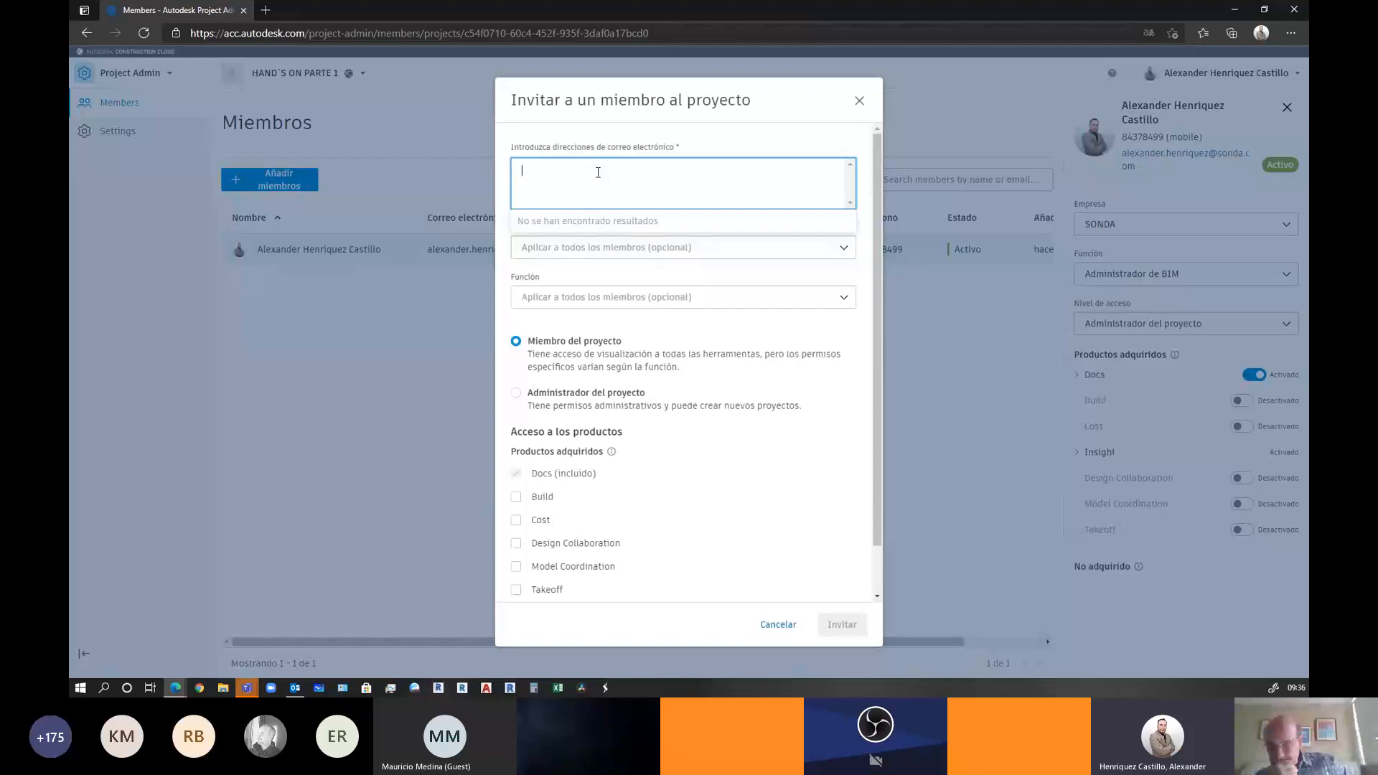
type("MAU")
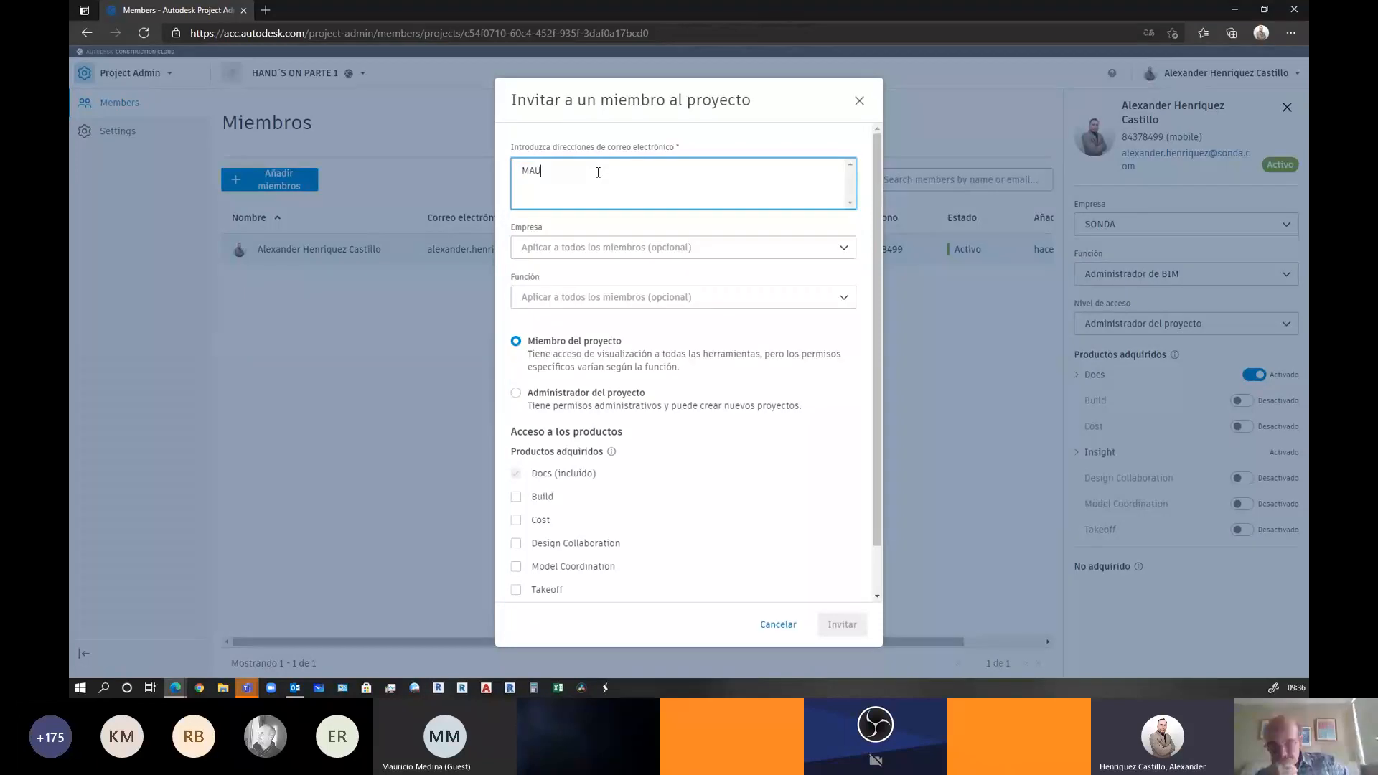
key("BackSpace")
key("BackSpace")
type("M")
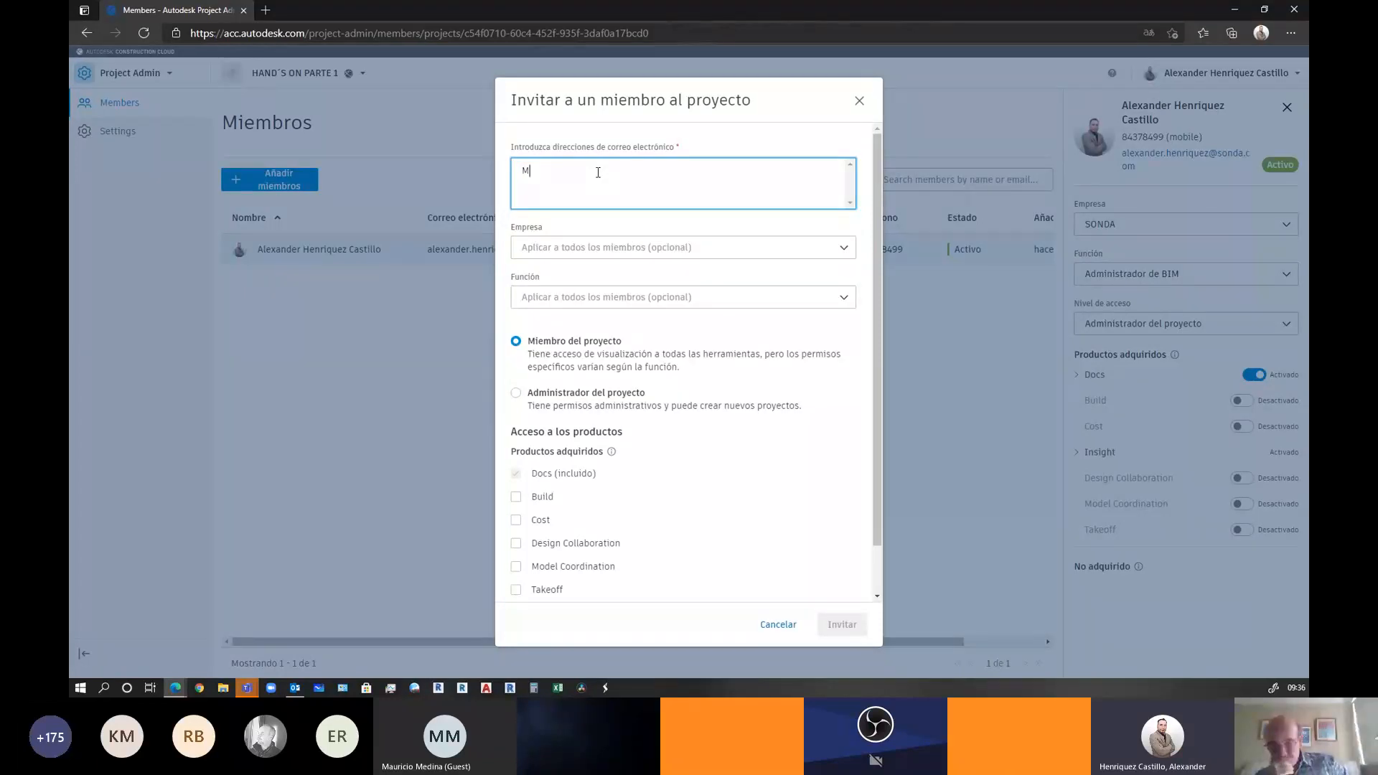
type("E")
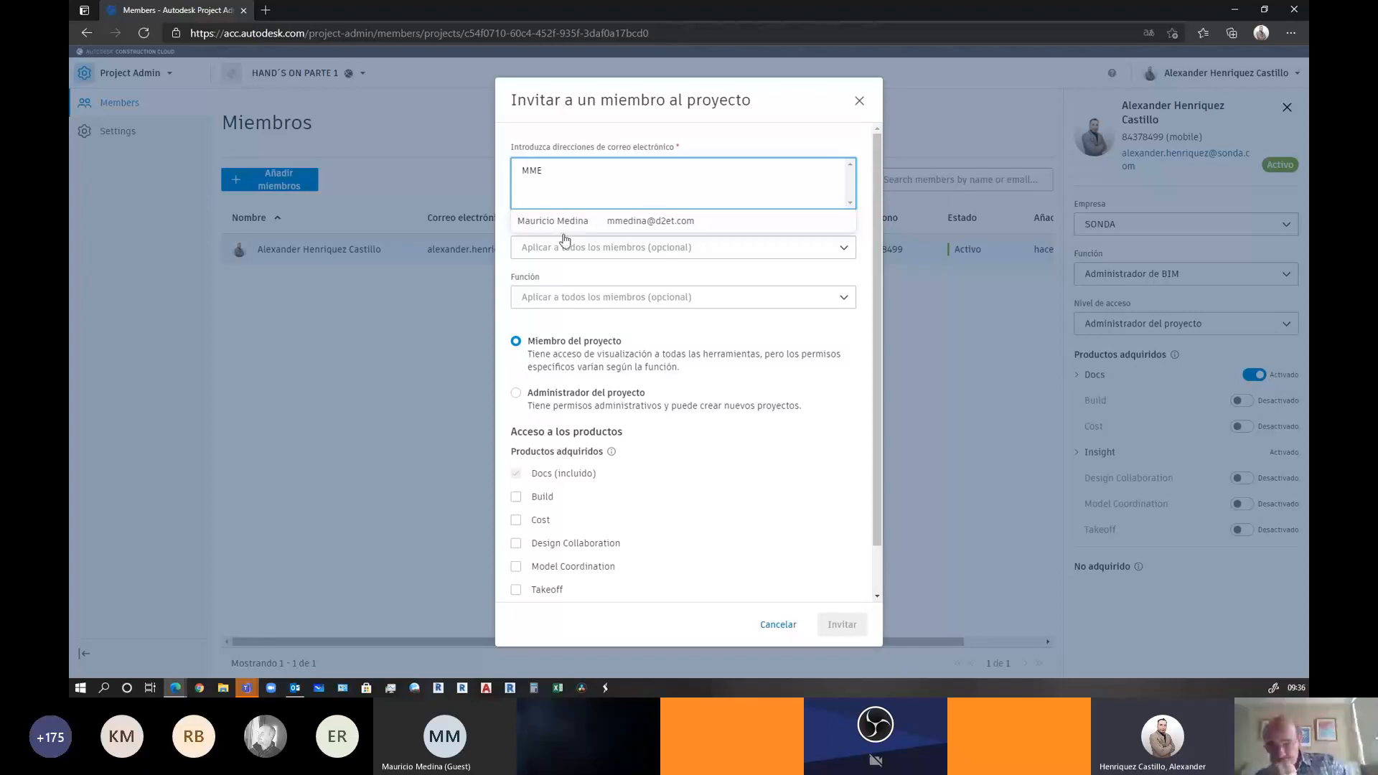
left_click(608, 224)
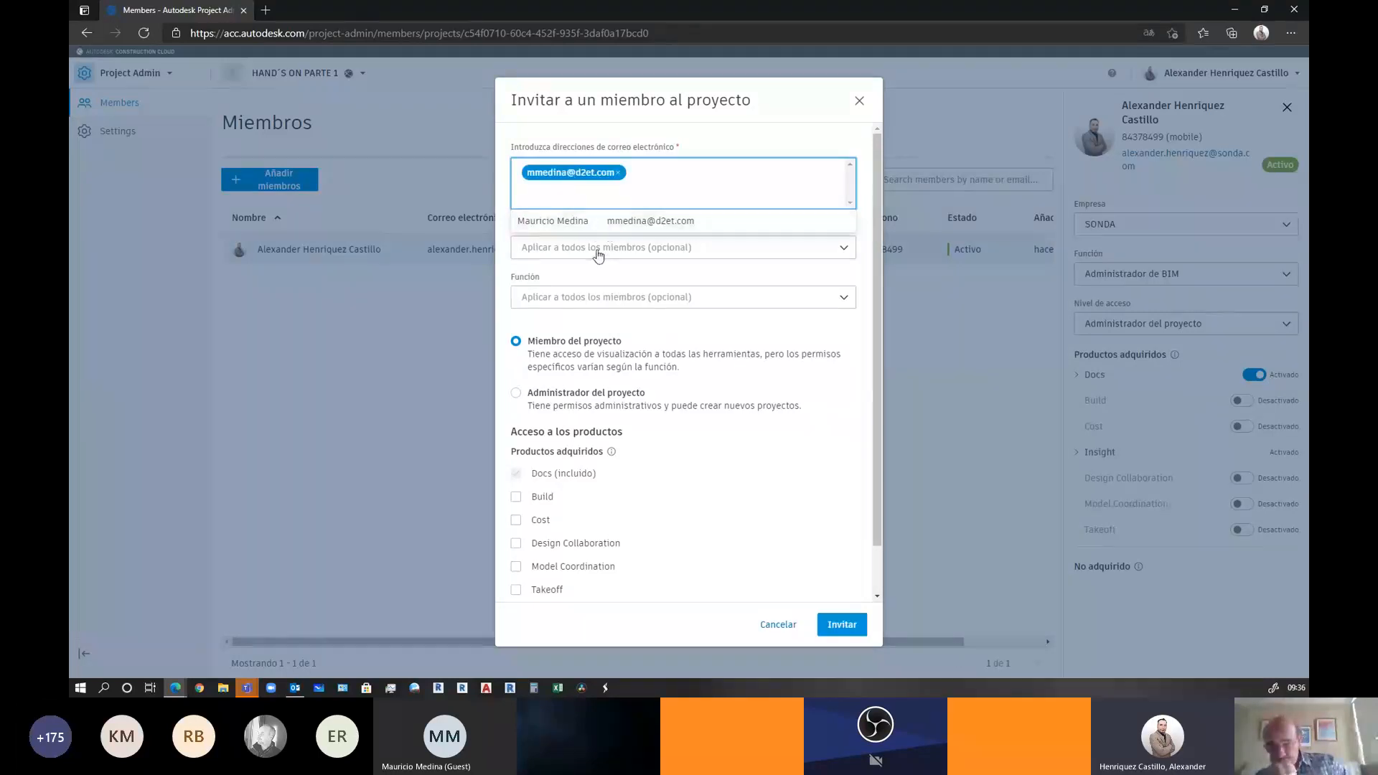
Set company AUTODESK, role Administrador de BIM, project administrator access, and send the invitation
left_click(598, 248)
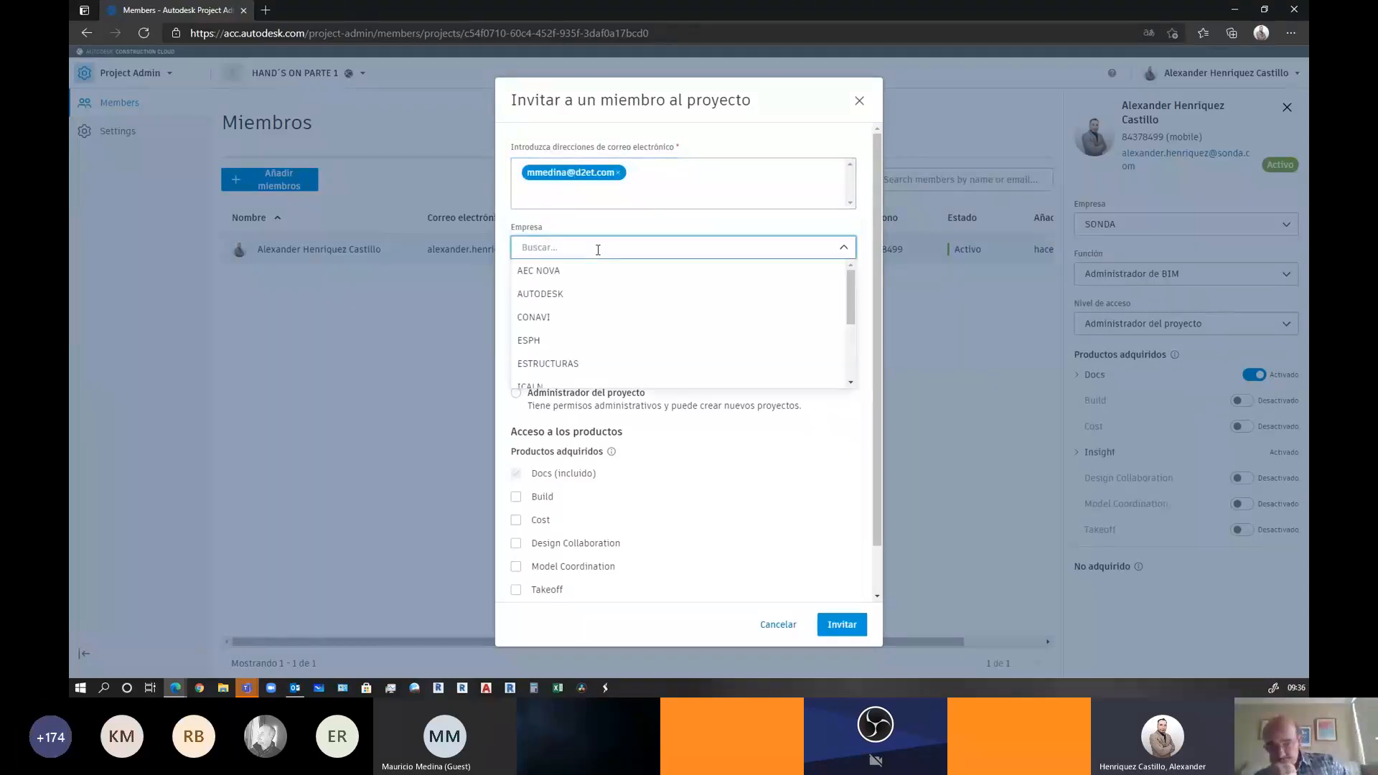
left_click(556, 296)
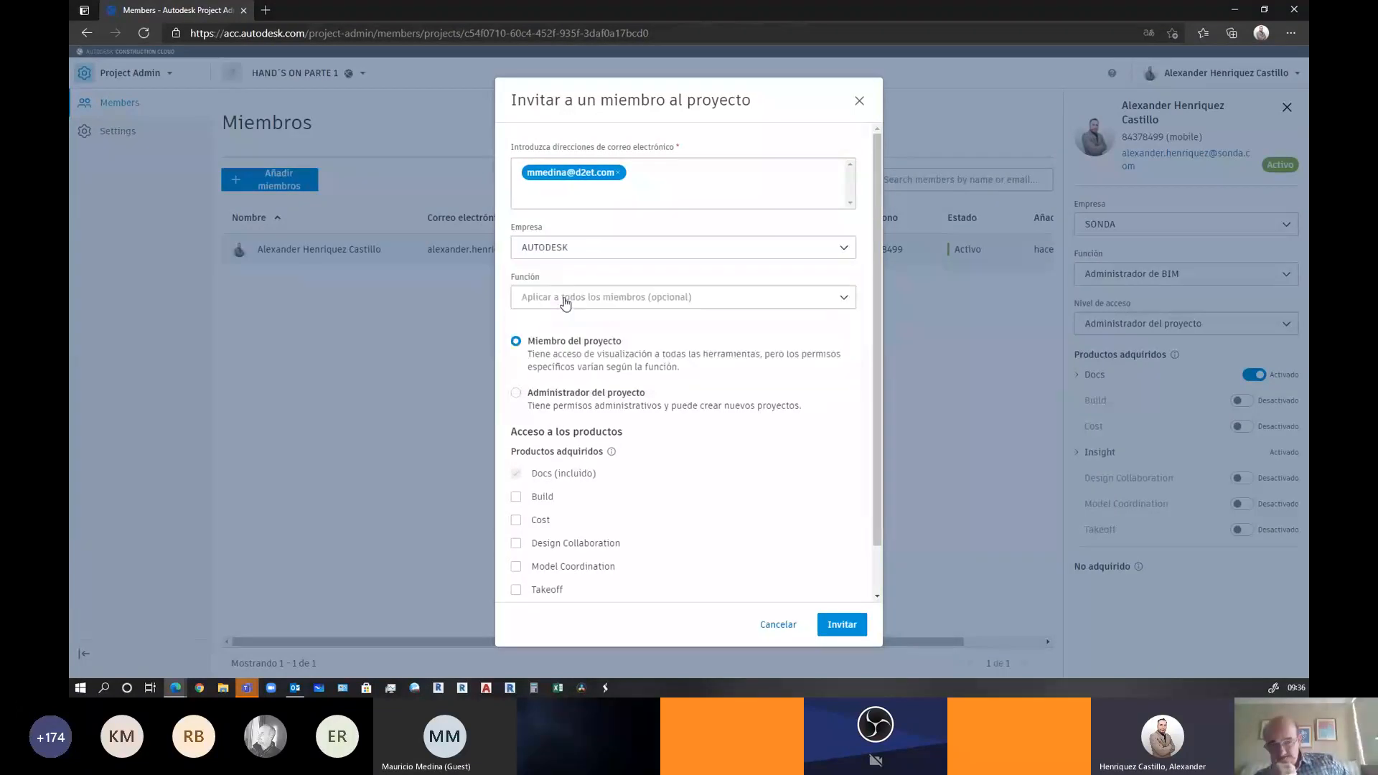
left_click(562, 297)
left_click(576, 322)
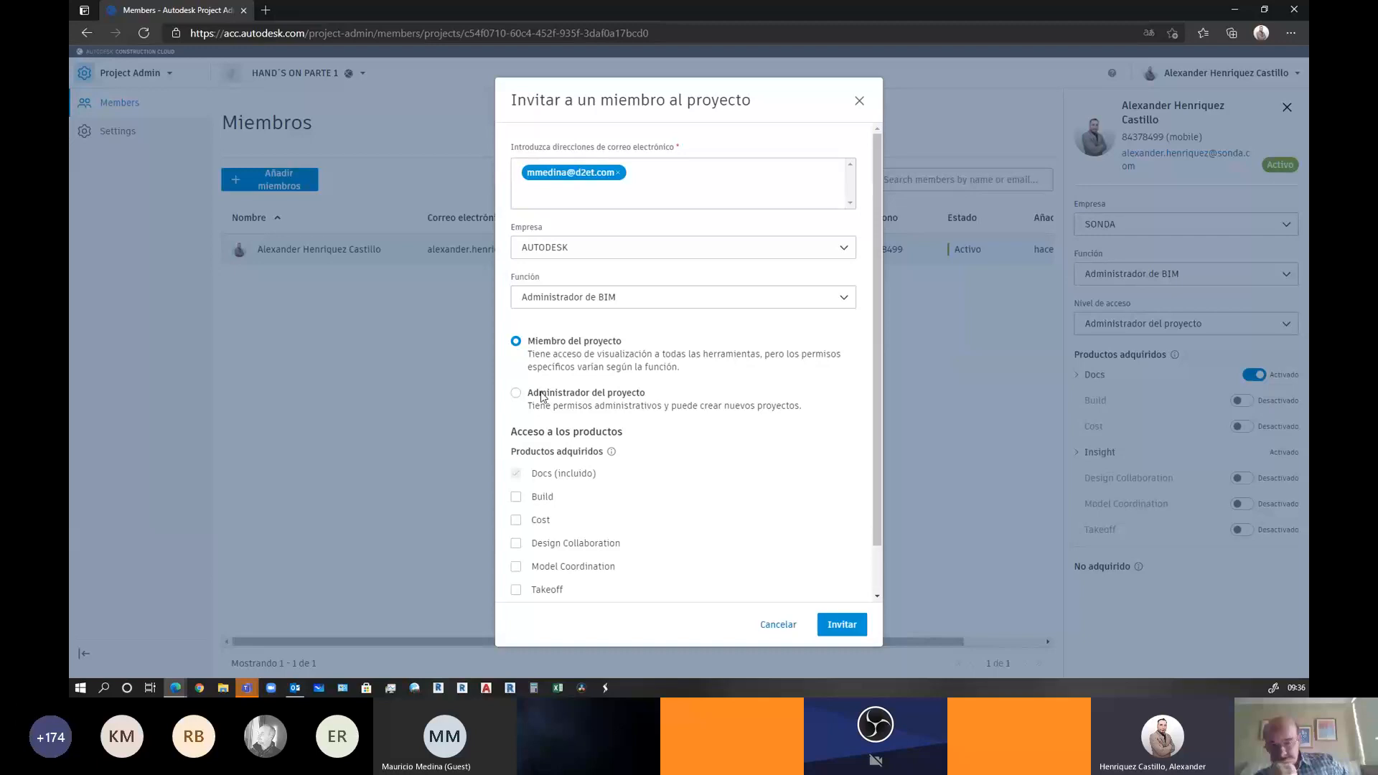
left_click(519, 398)
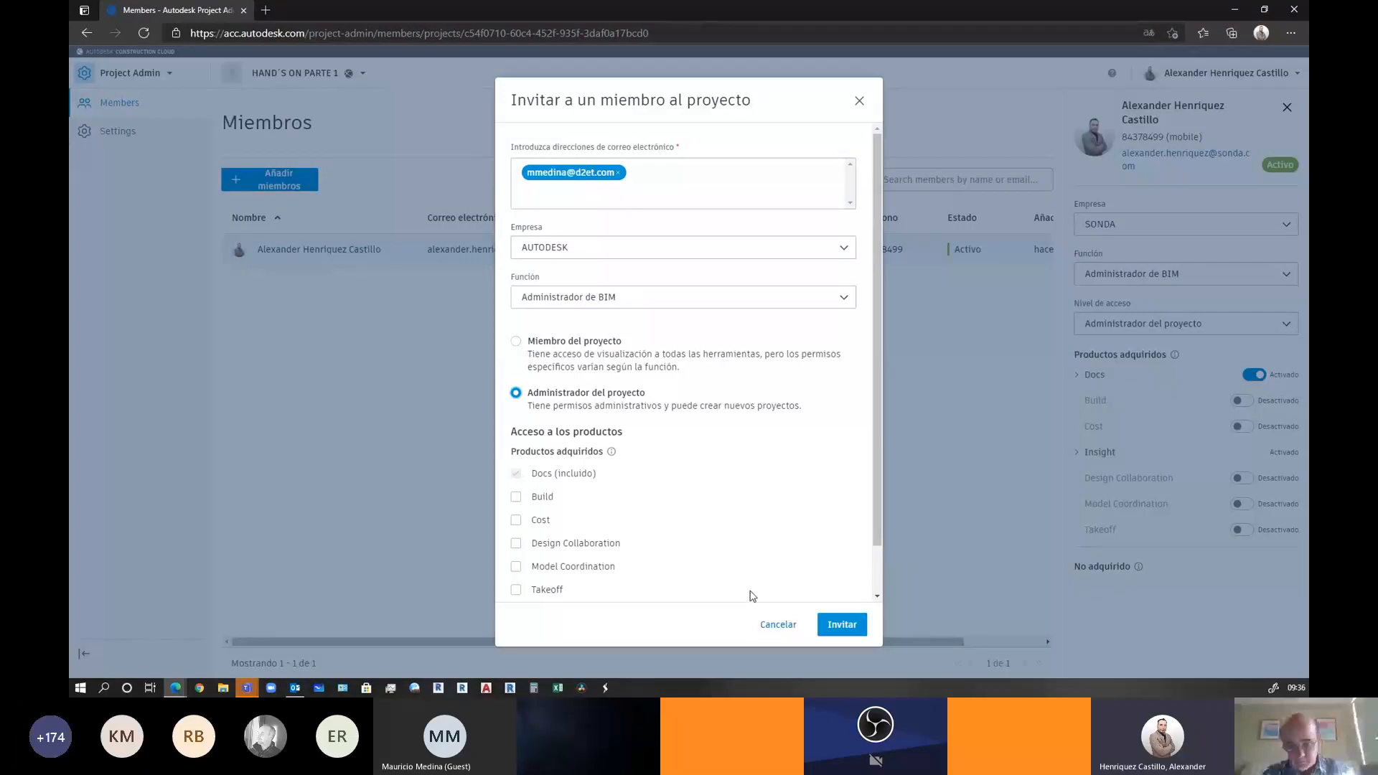
left_click(851, 628)
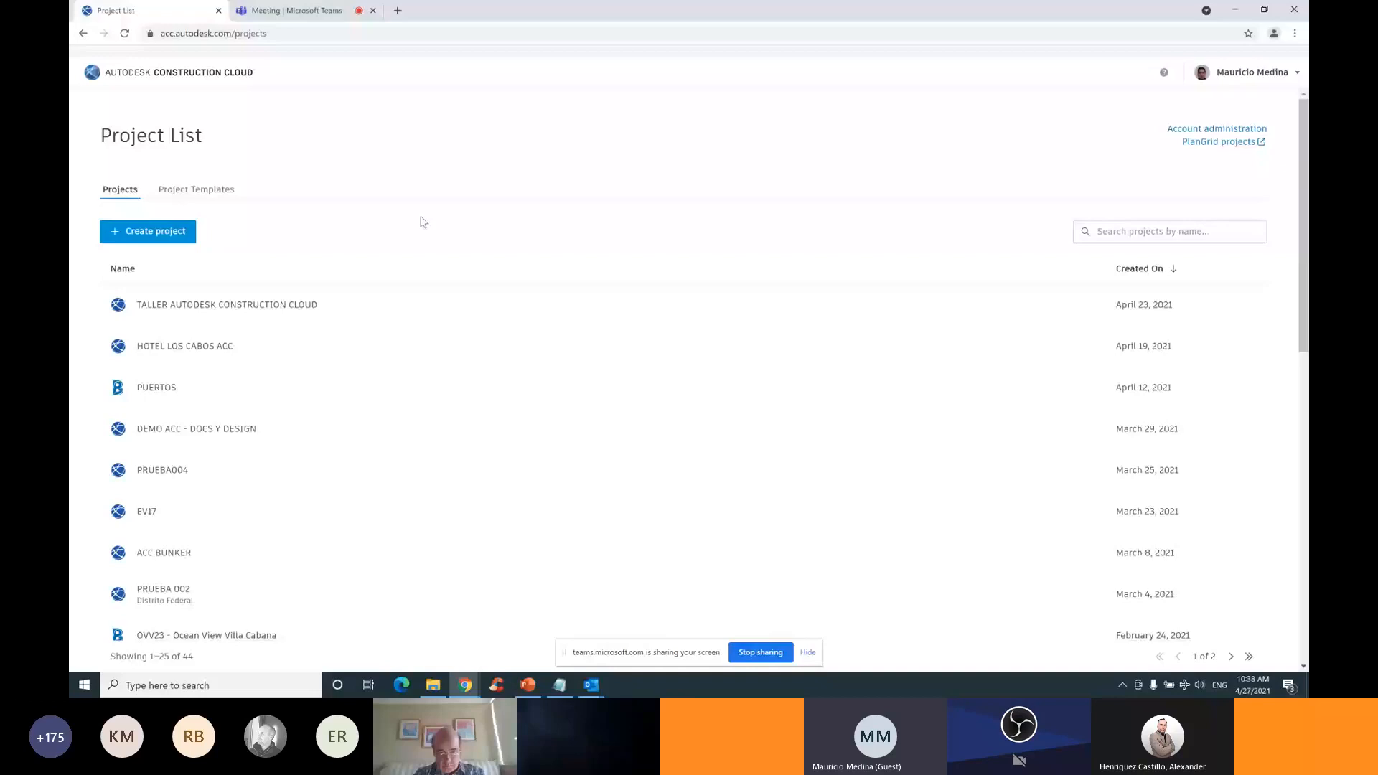
Scroll through the Project List to review the account's projects
scroll(93, 540, "down", 1)
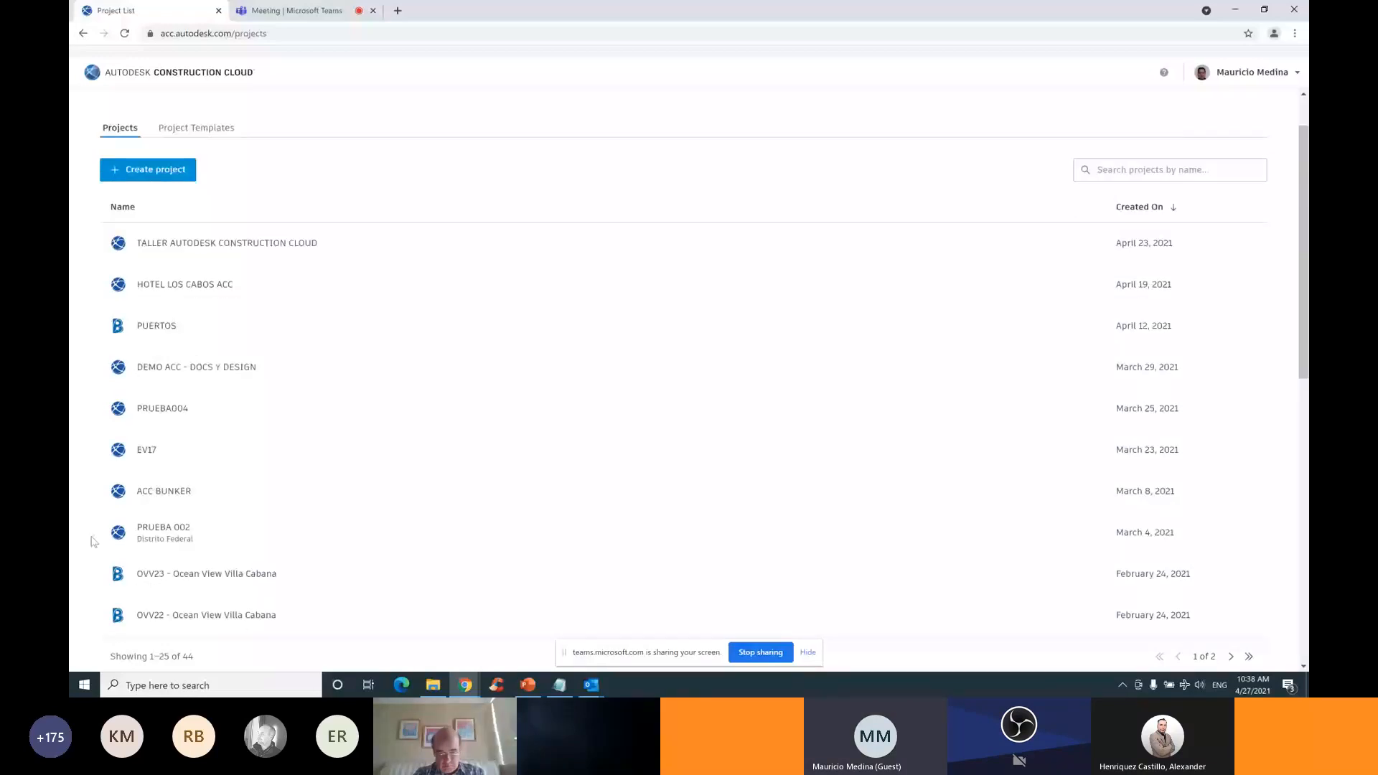
scroll(118, 307, "up", 1)
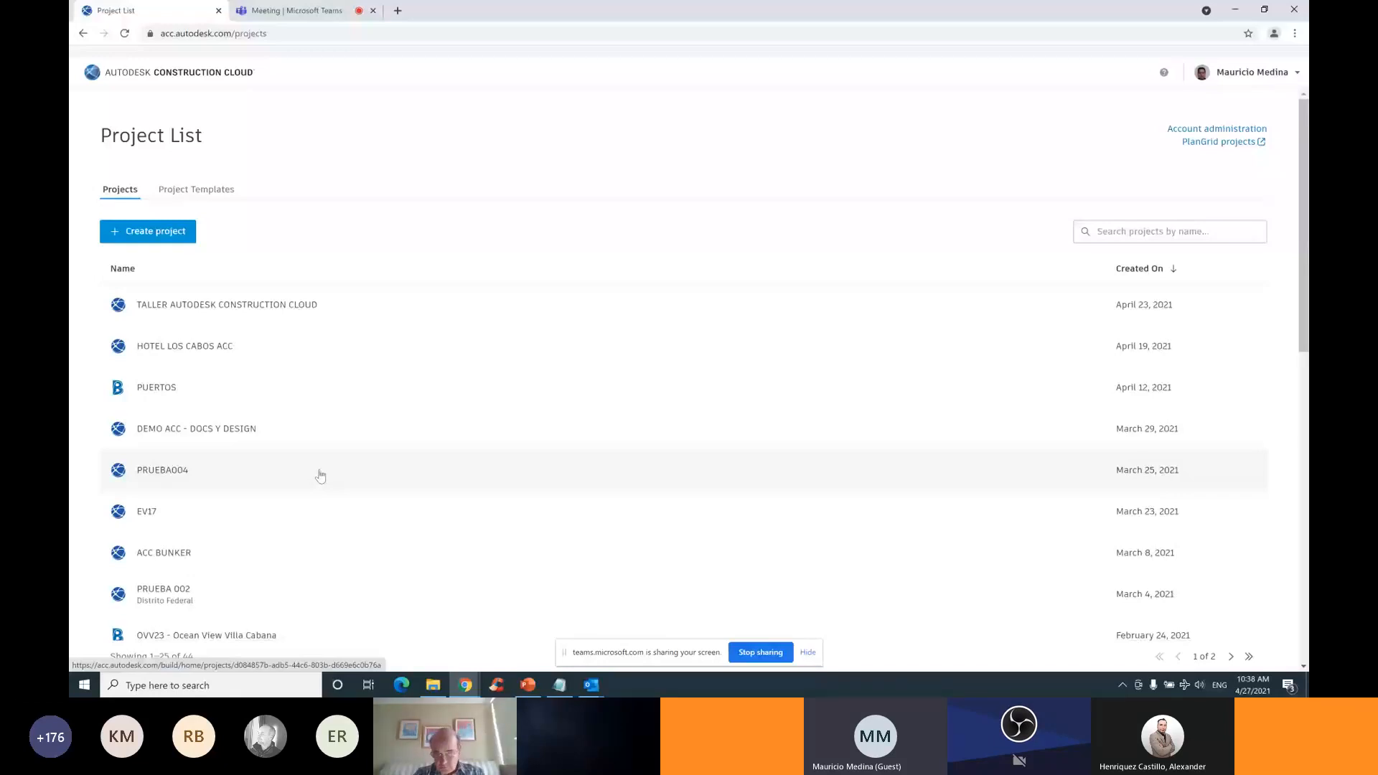
scroll(427, 480, "down", 3)
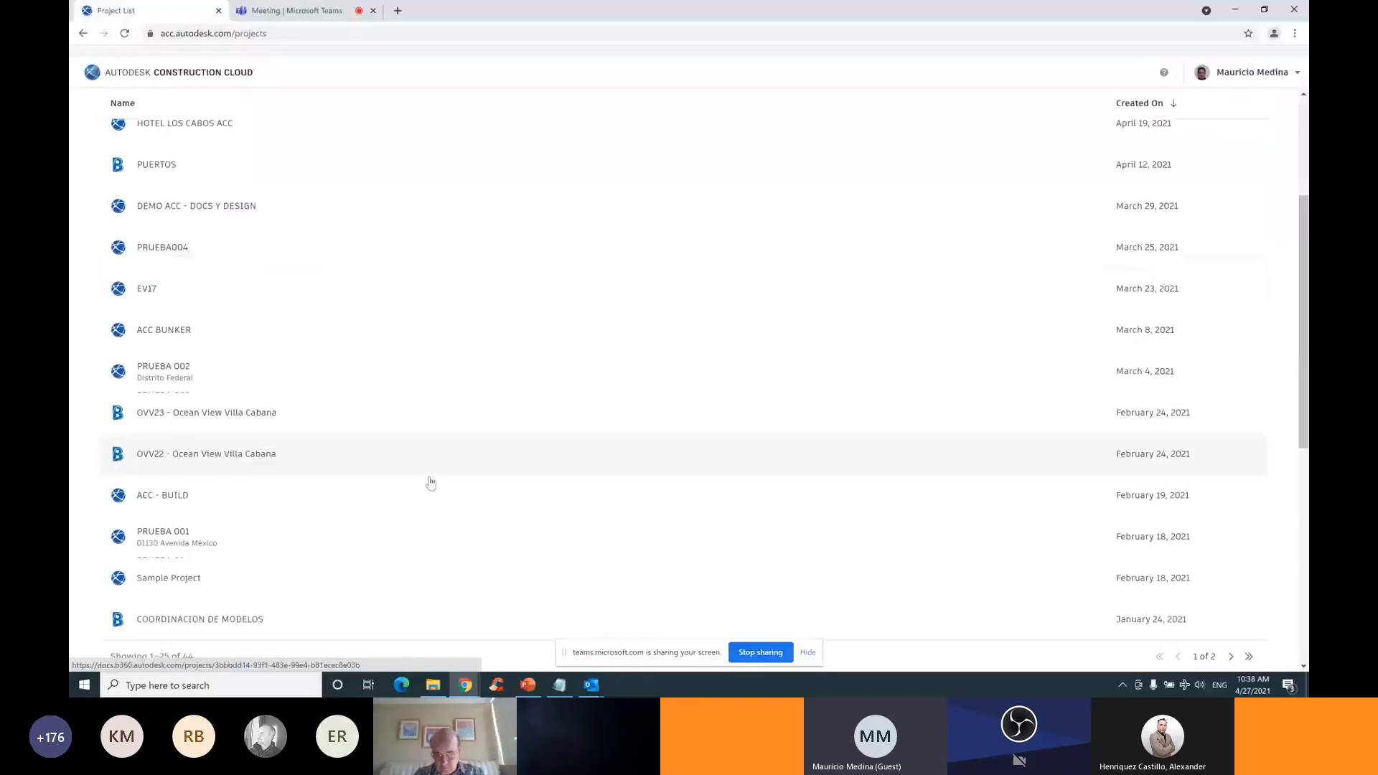
scroll(430, 483, "down", 1)
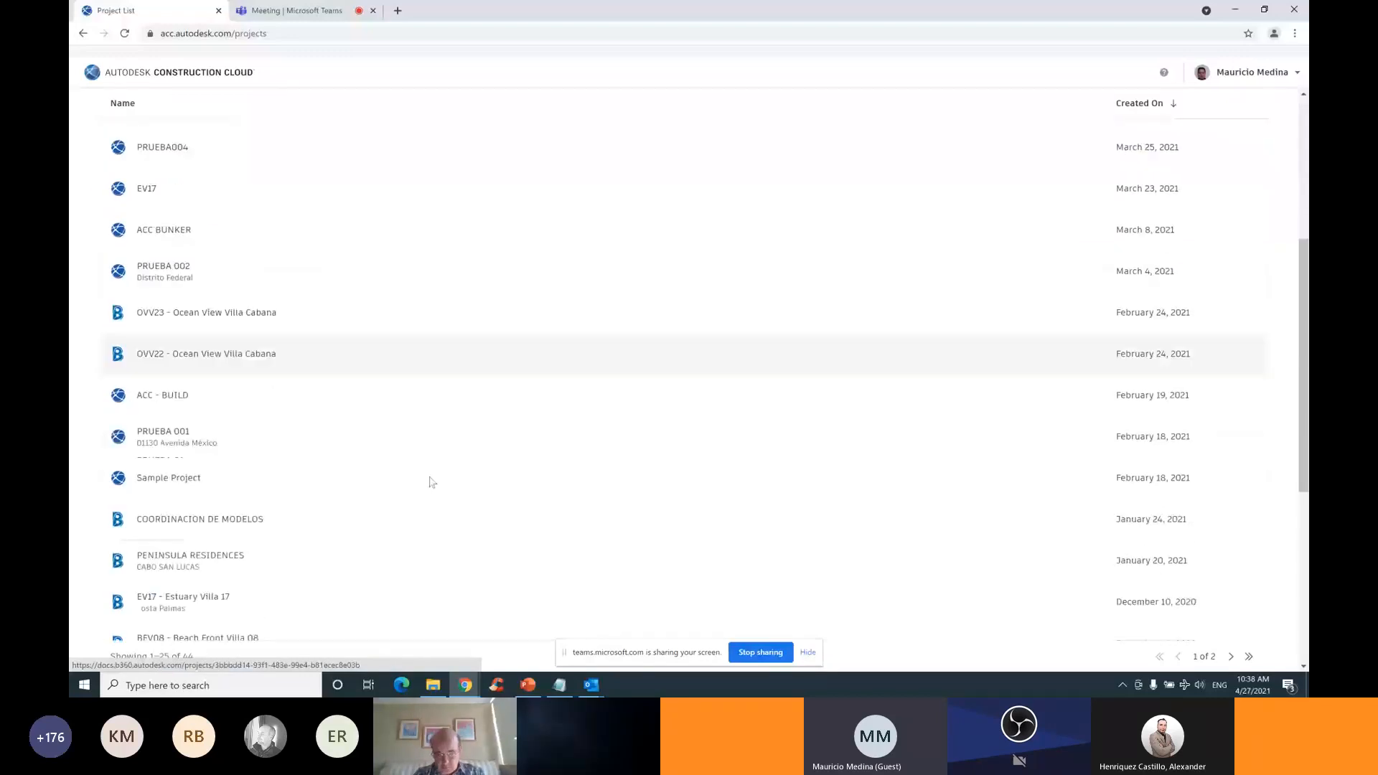
scroll(432, 482, "up", 4)
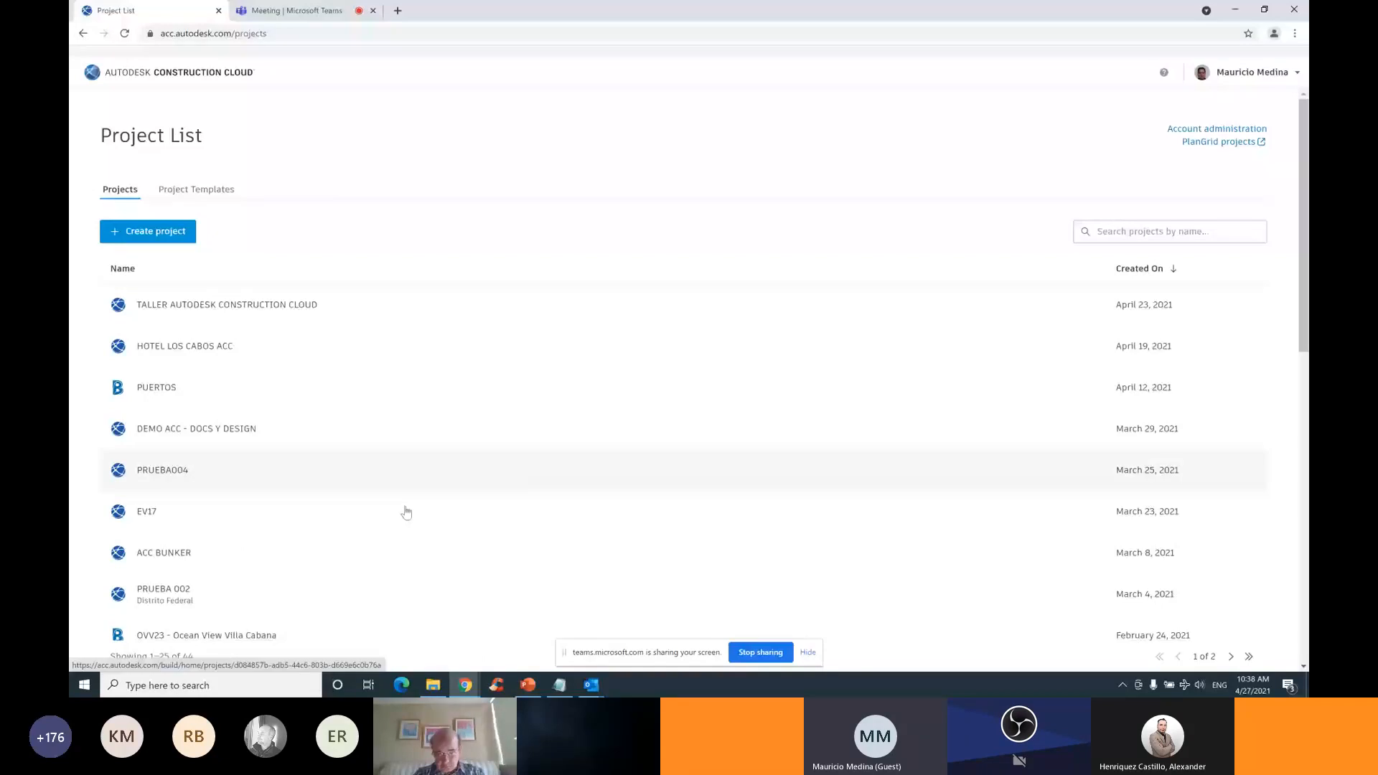
Bring up and read the Outlook welcome e-mail granting HAND´S ON PARTE 1 project admin
mouse_move(619, 659)
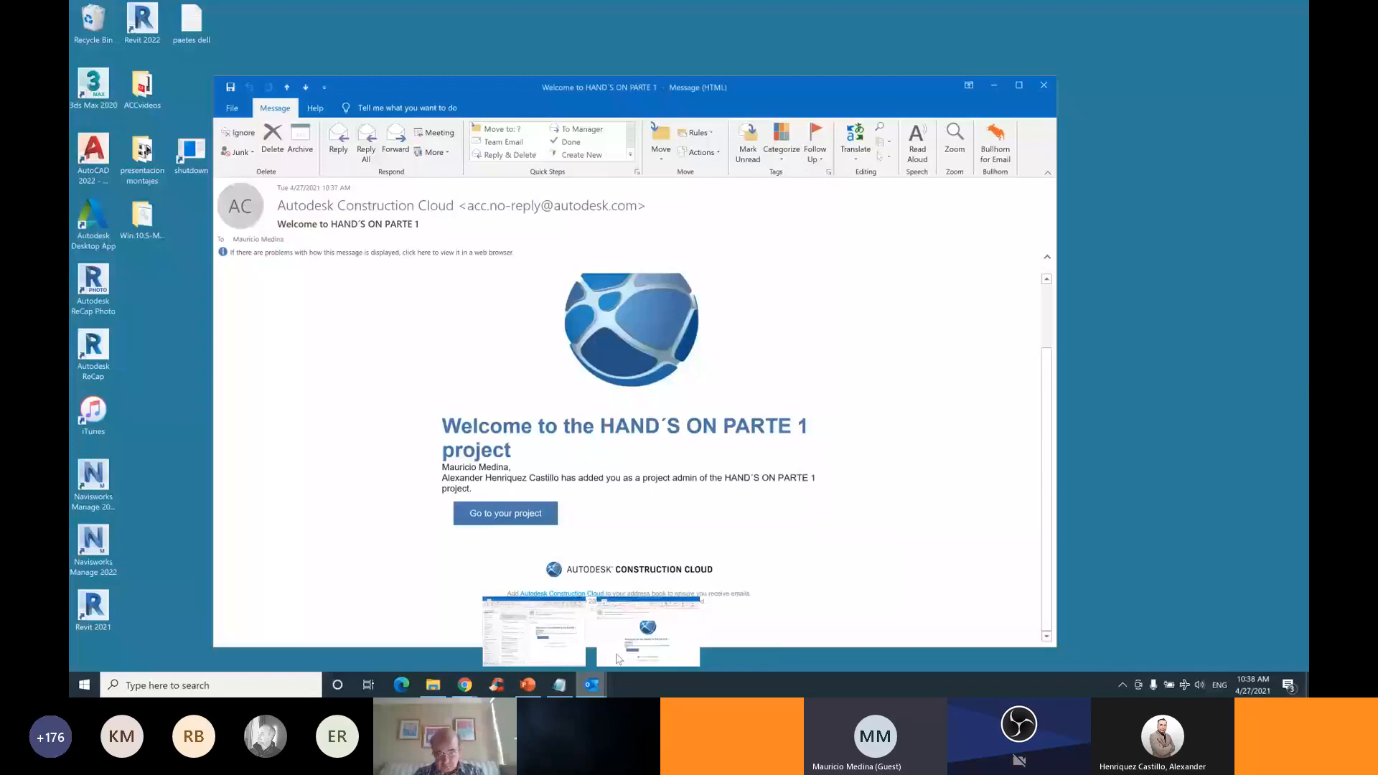
left_click(617, 659)
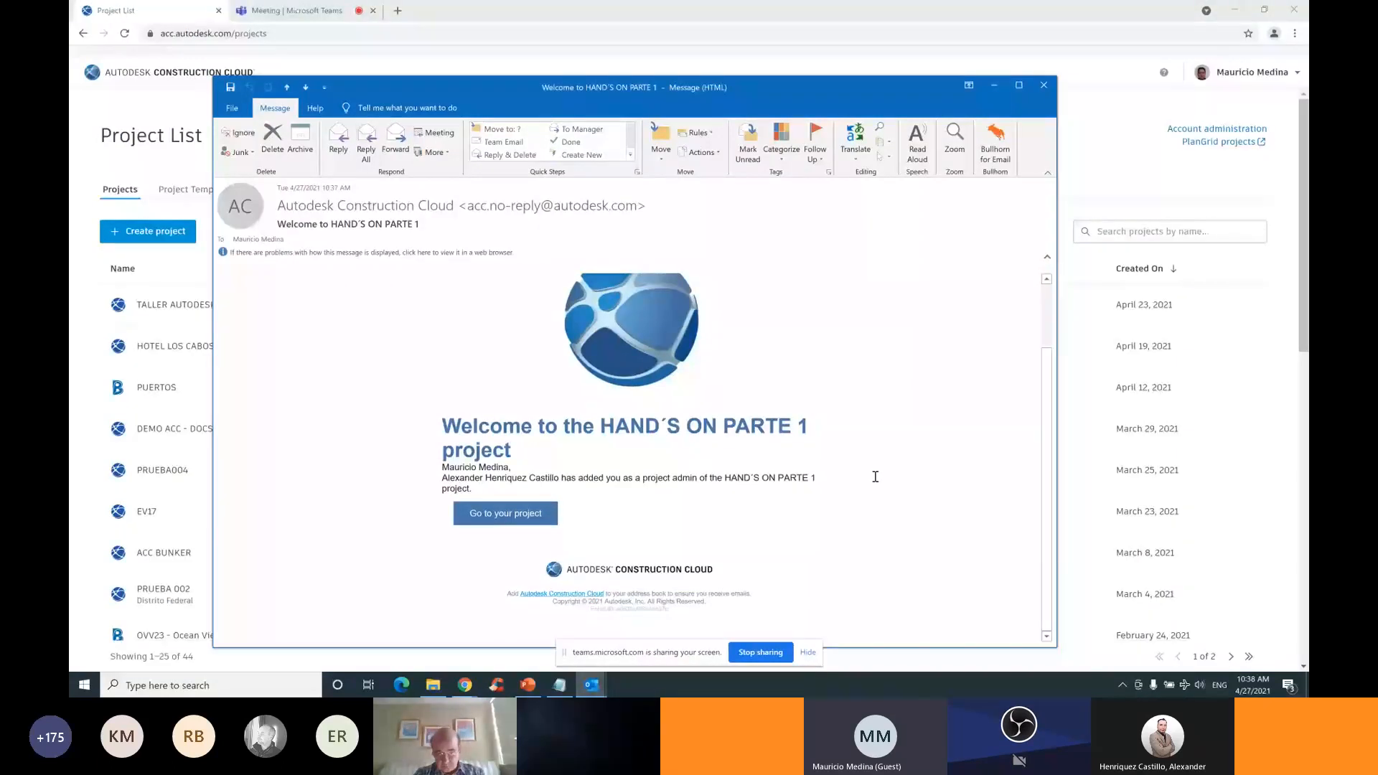
scroll(875, 476, "up", 1)
scroll(875, 476, "down", 1)
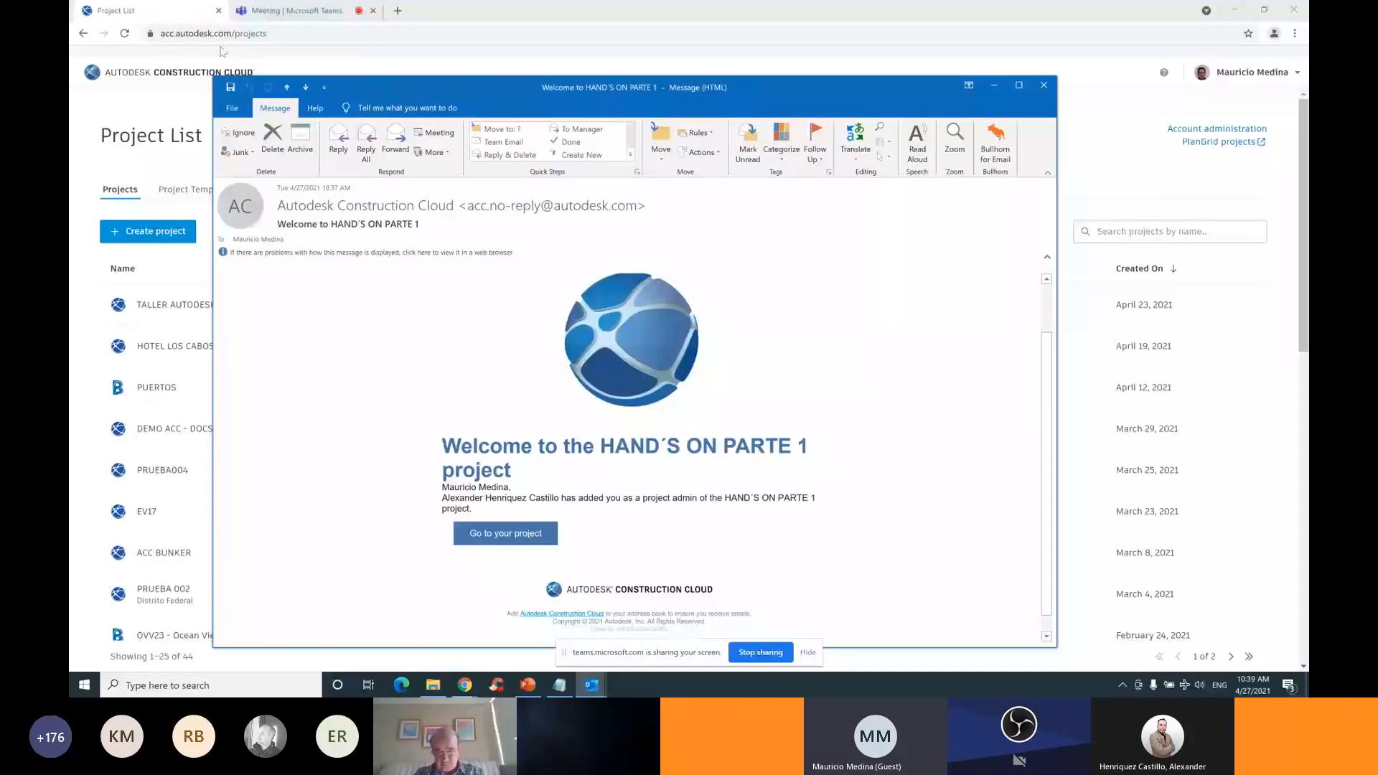
Return to the ACC Project List of 44 projects in the browser
left_click(193, 23)
scroll(263, 298, "down", 10)
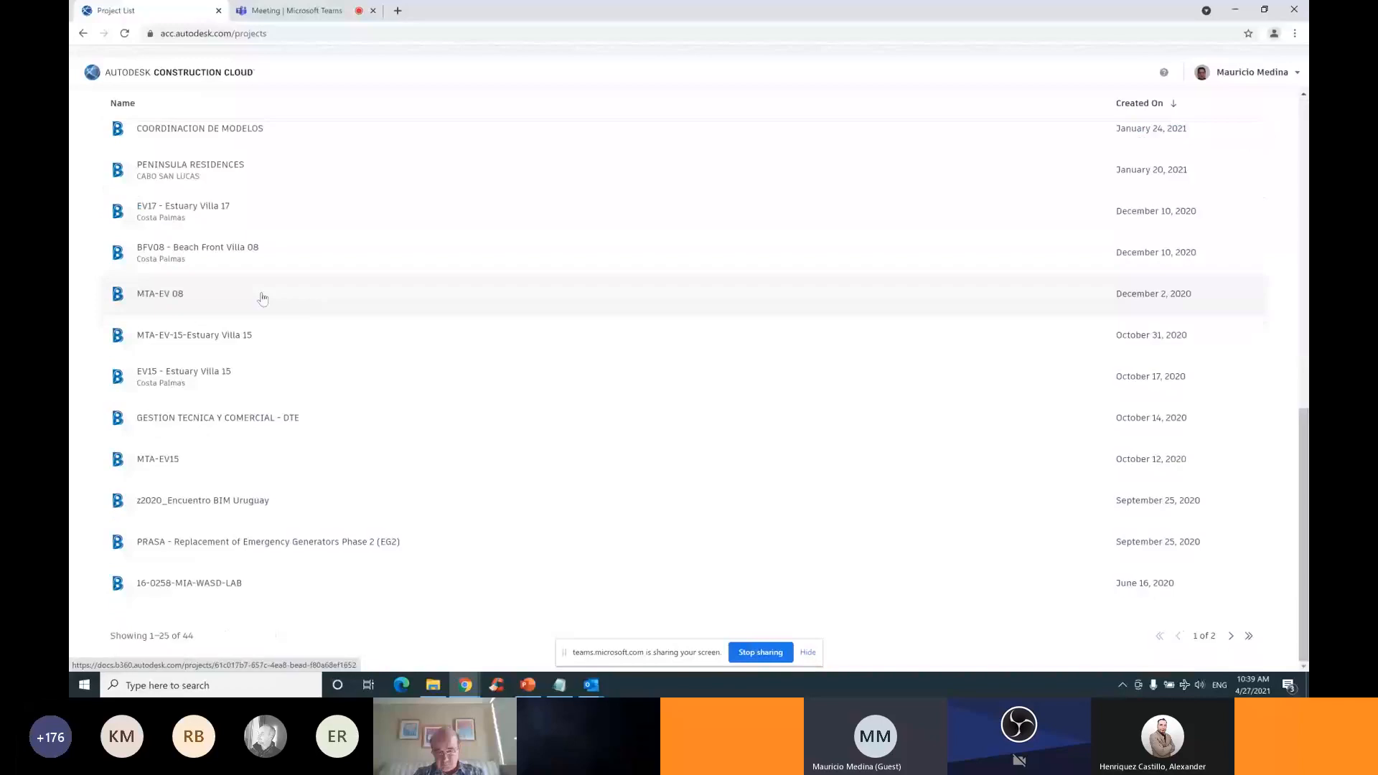
scroll(262, 298, "up", 10)
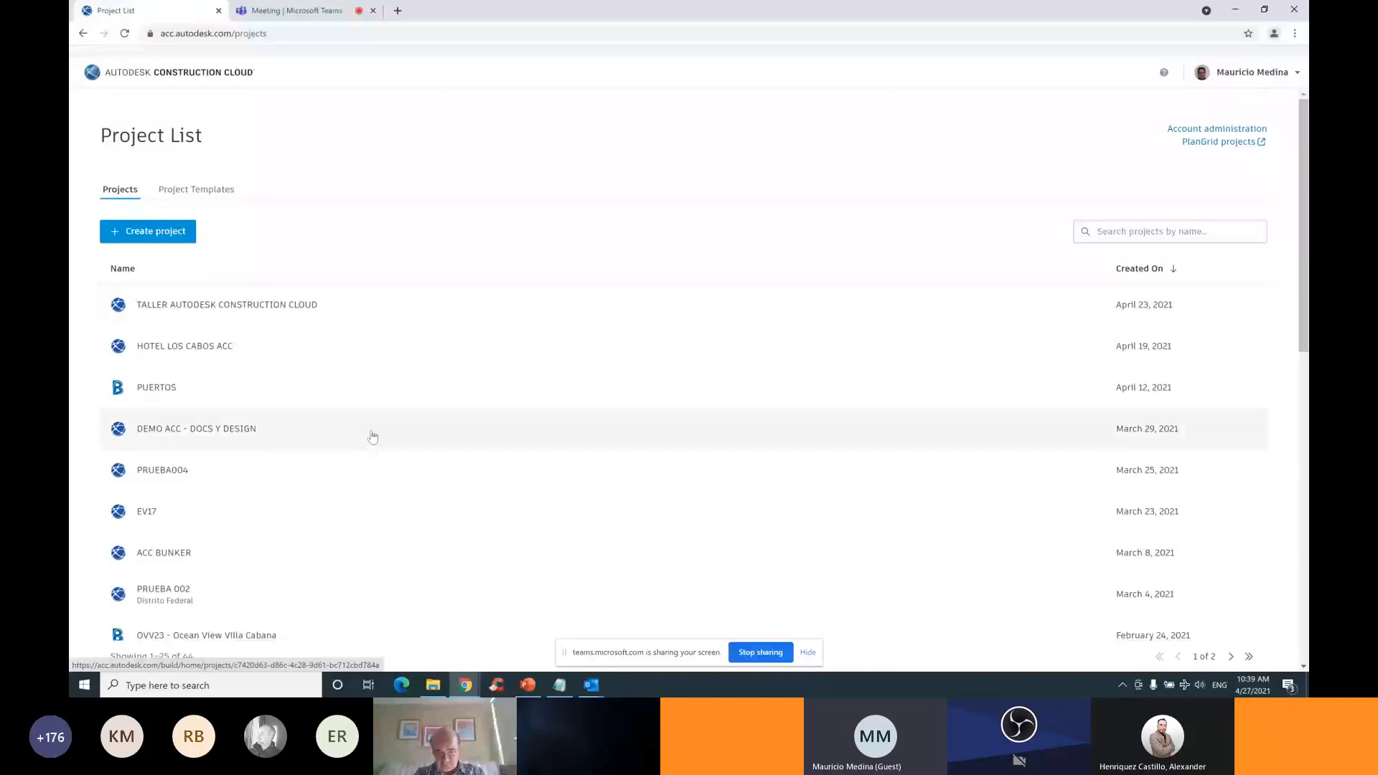
Open the DEMO ACC - DOCS Y DESIGN project home, briefly checking the product switcher
left_click(193, 434)
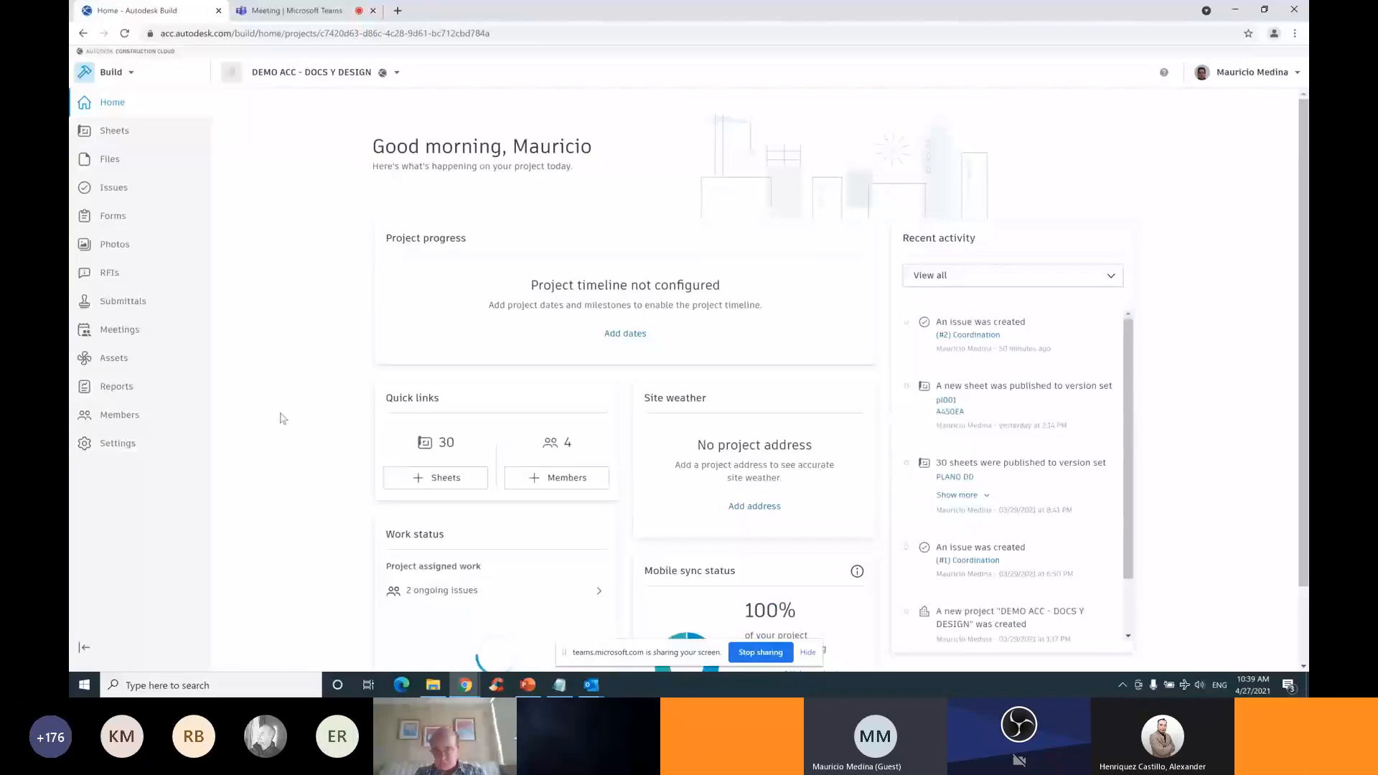
left_click(135, 76)
left_click(307, 141)
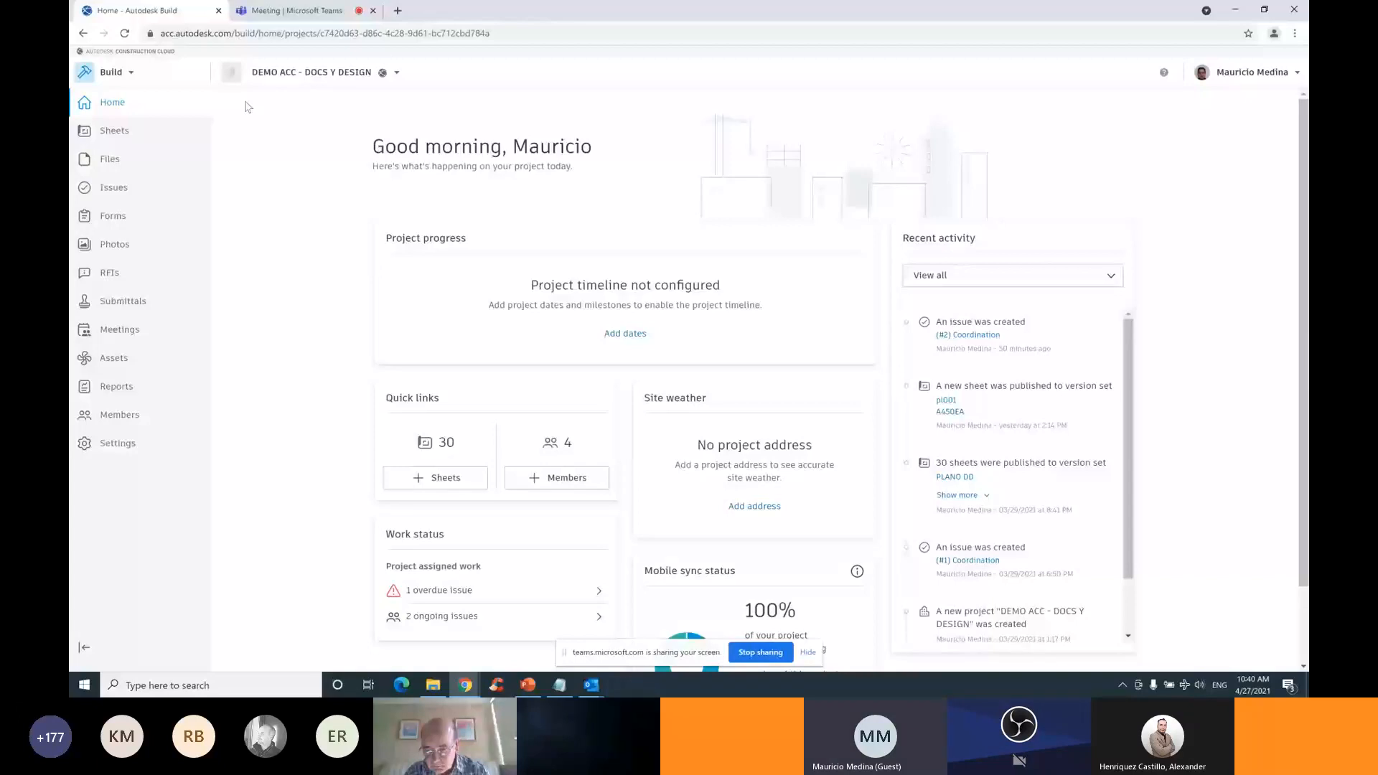
Switch to Docs from the product picker to show the DEMO ACC - DOCS Y DESIGN Project Files folders
left_click(110, 72)
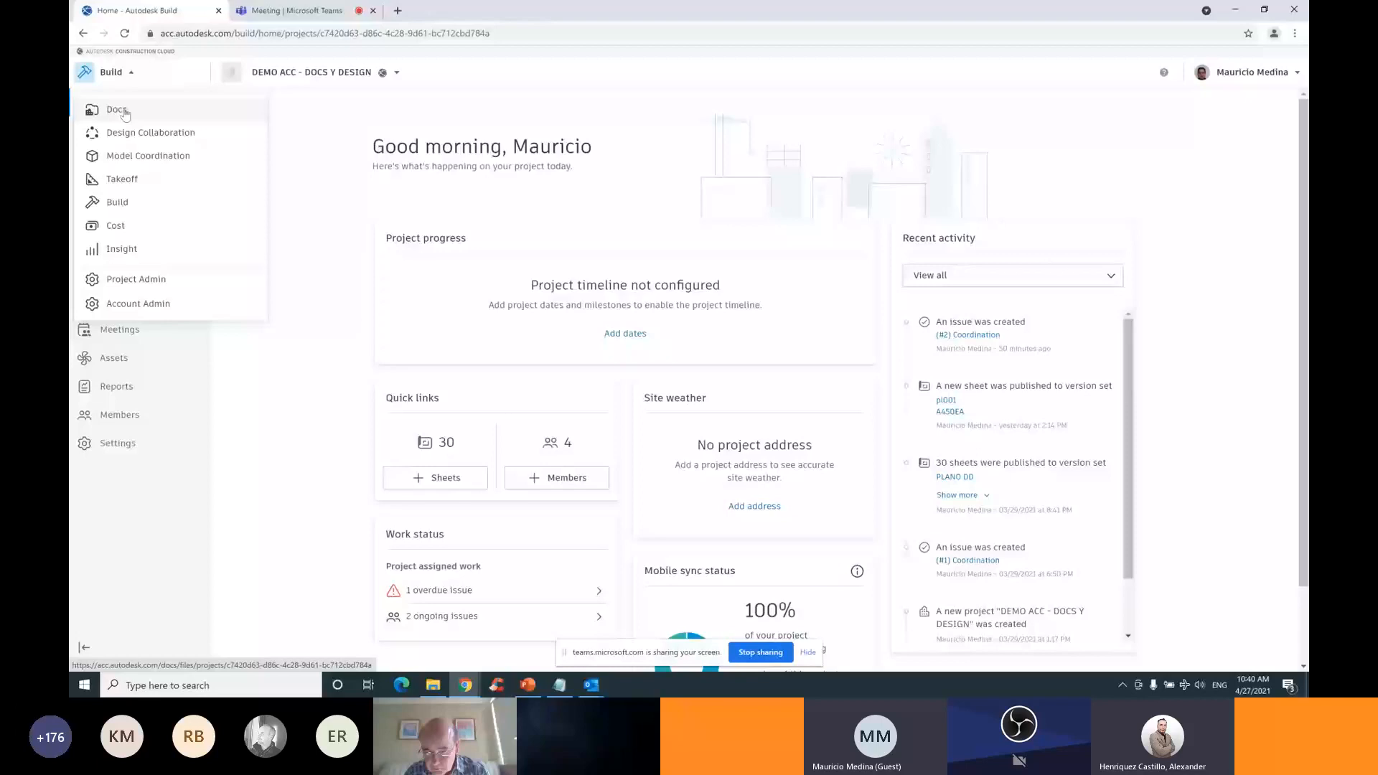
left_click(130, 75)
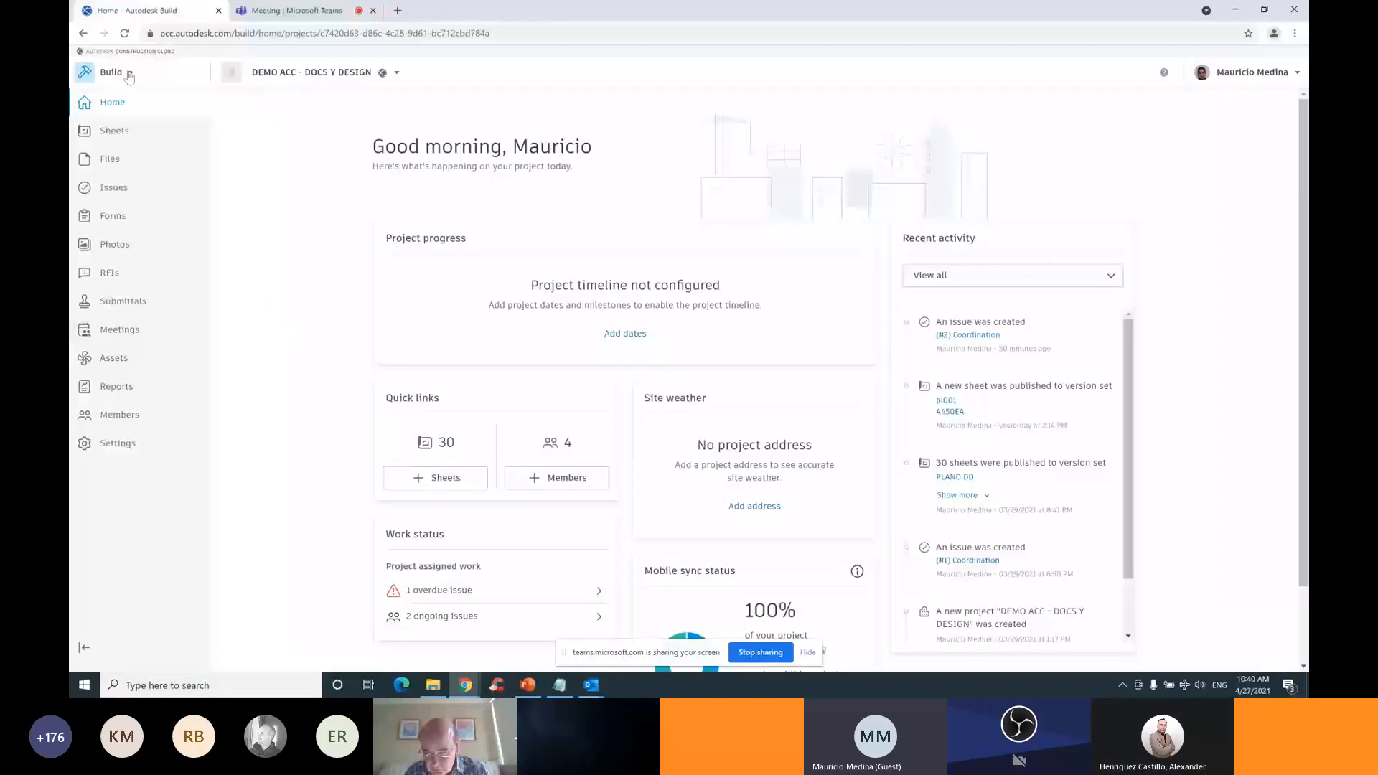
left_click(130, 75)
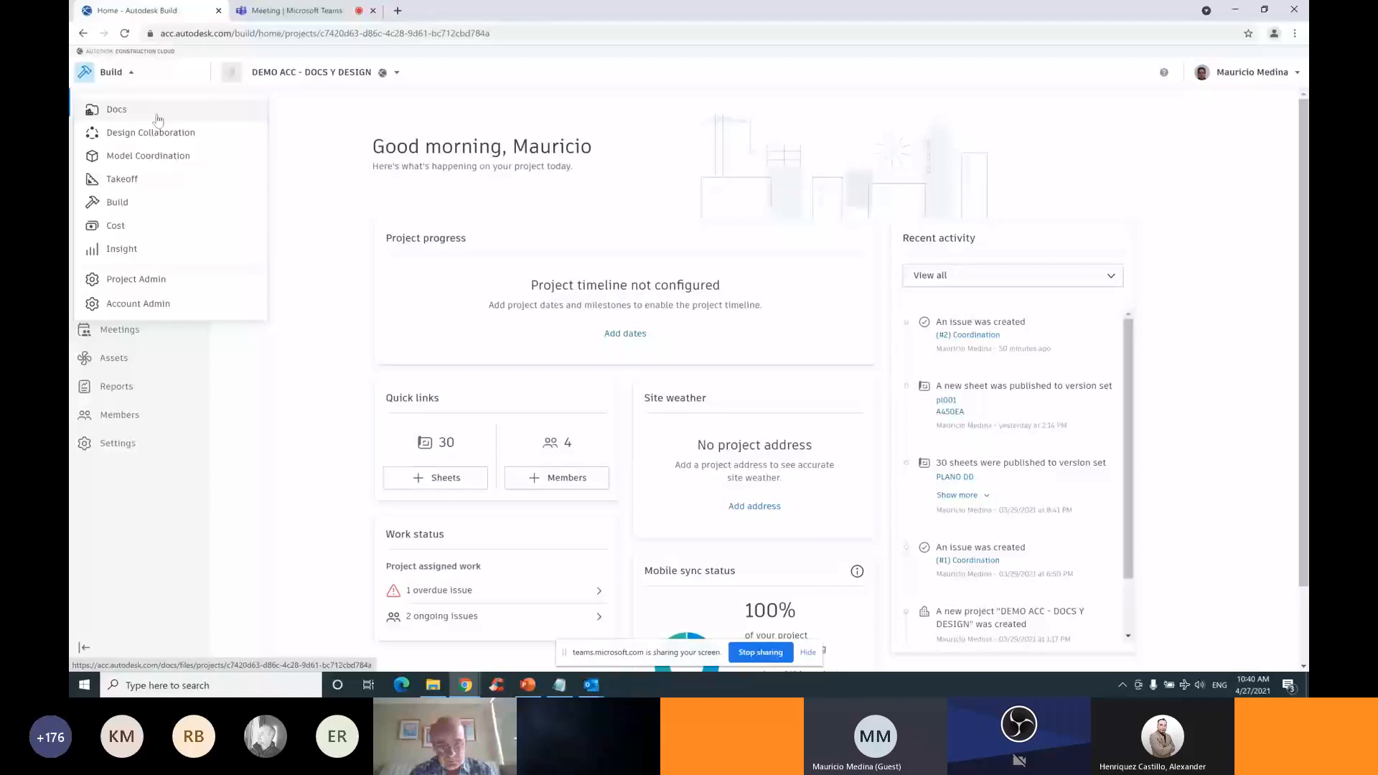
left_click(155, 111)
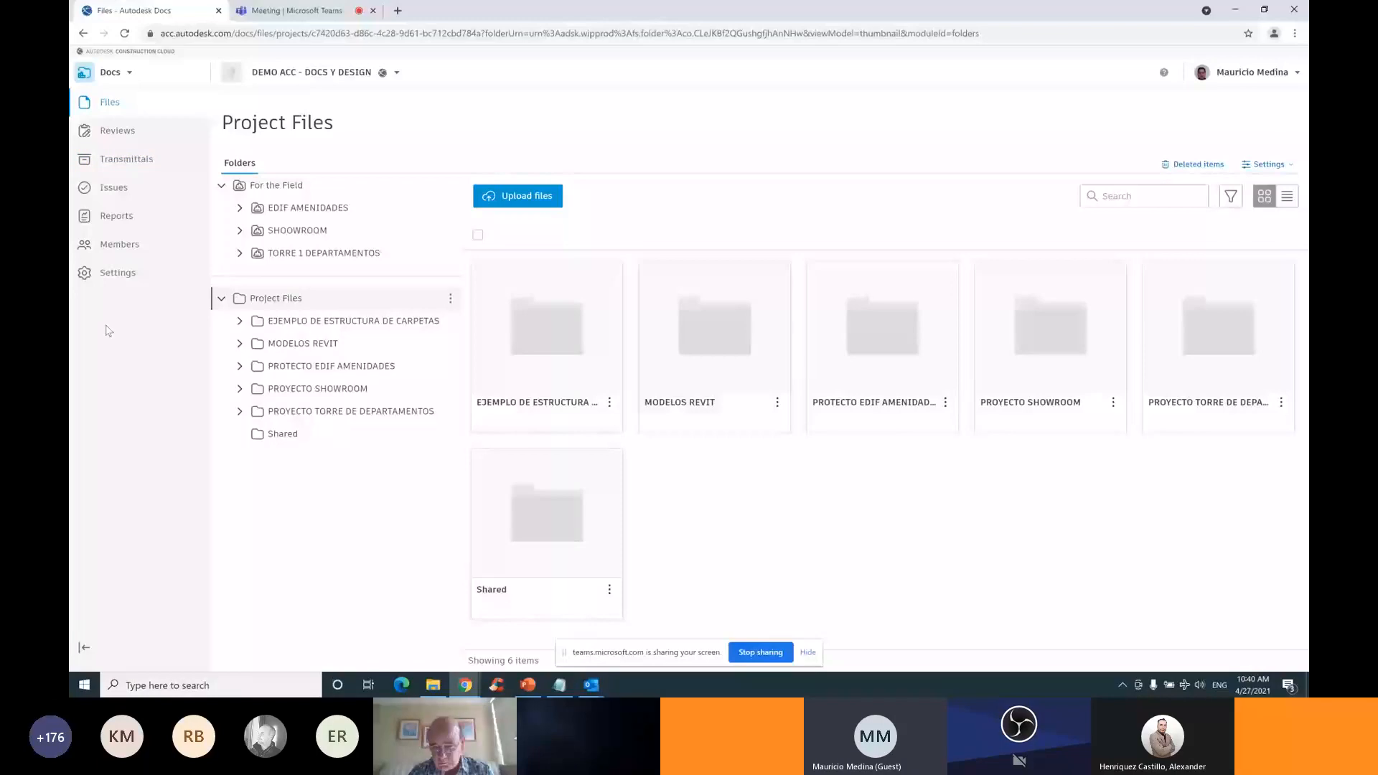
Open the Members page listing the project's four active members
left_click(119, 245)
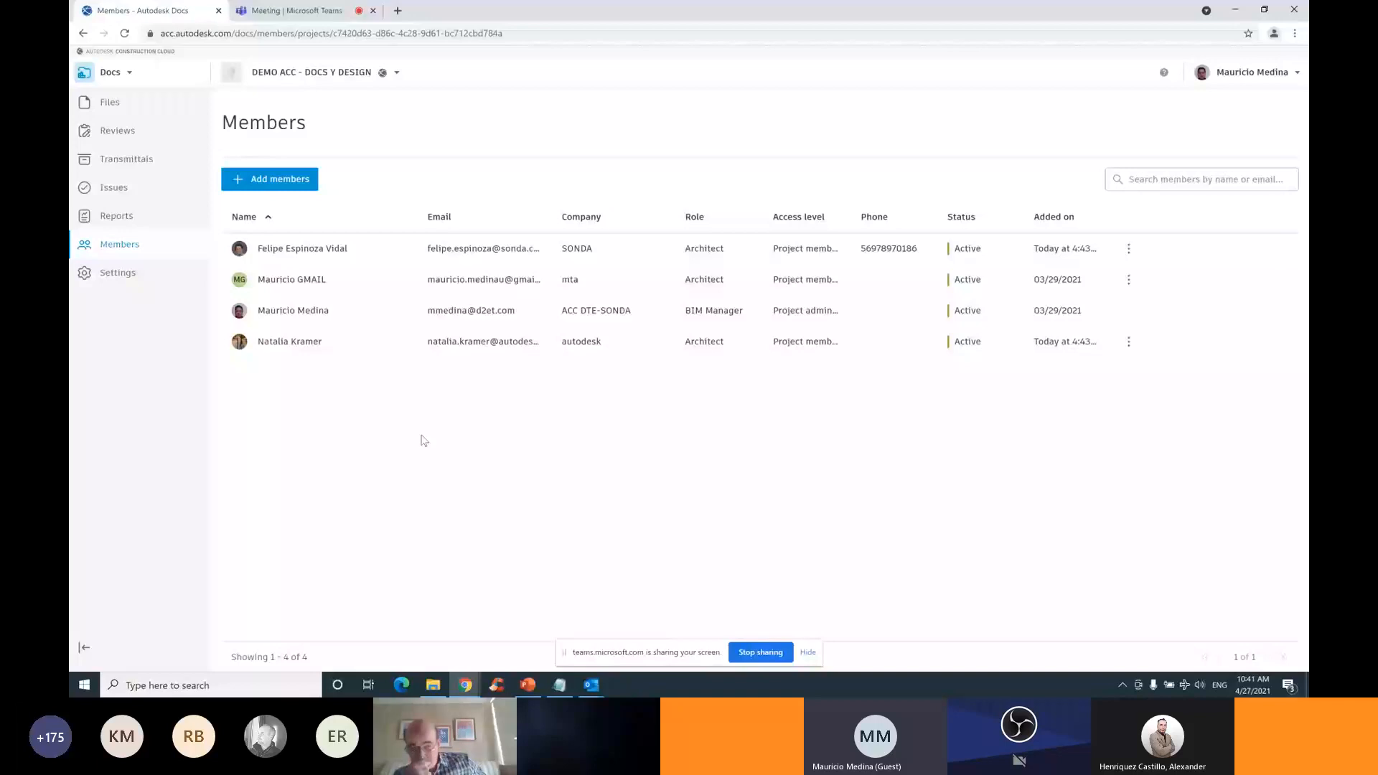
Open the Invite project member dialog via Add members
left_click(270, 179)
left_click(574, 174)
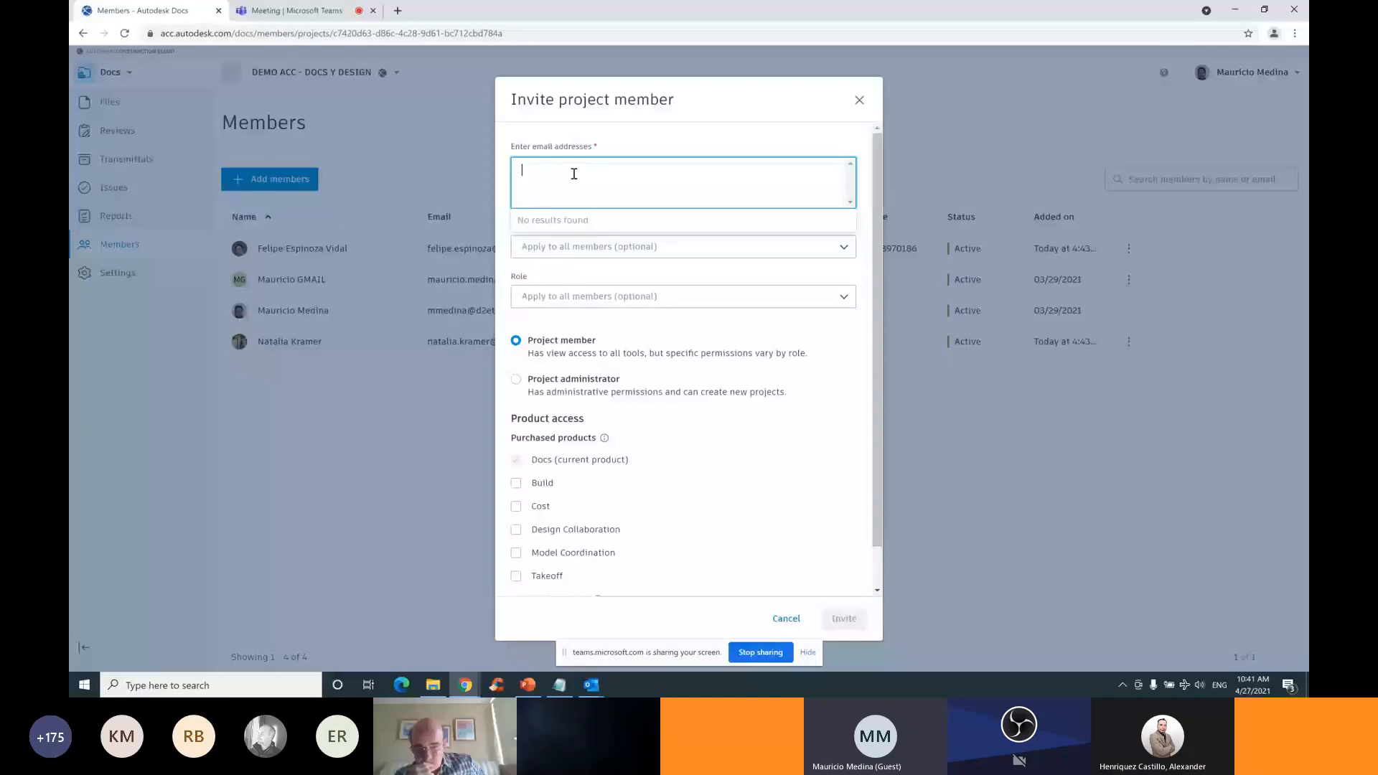
Copy the SONDA colleague's e-mail address from the Notepad notes
left_click(559, 686)
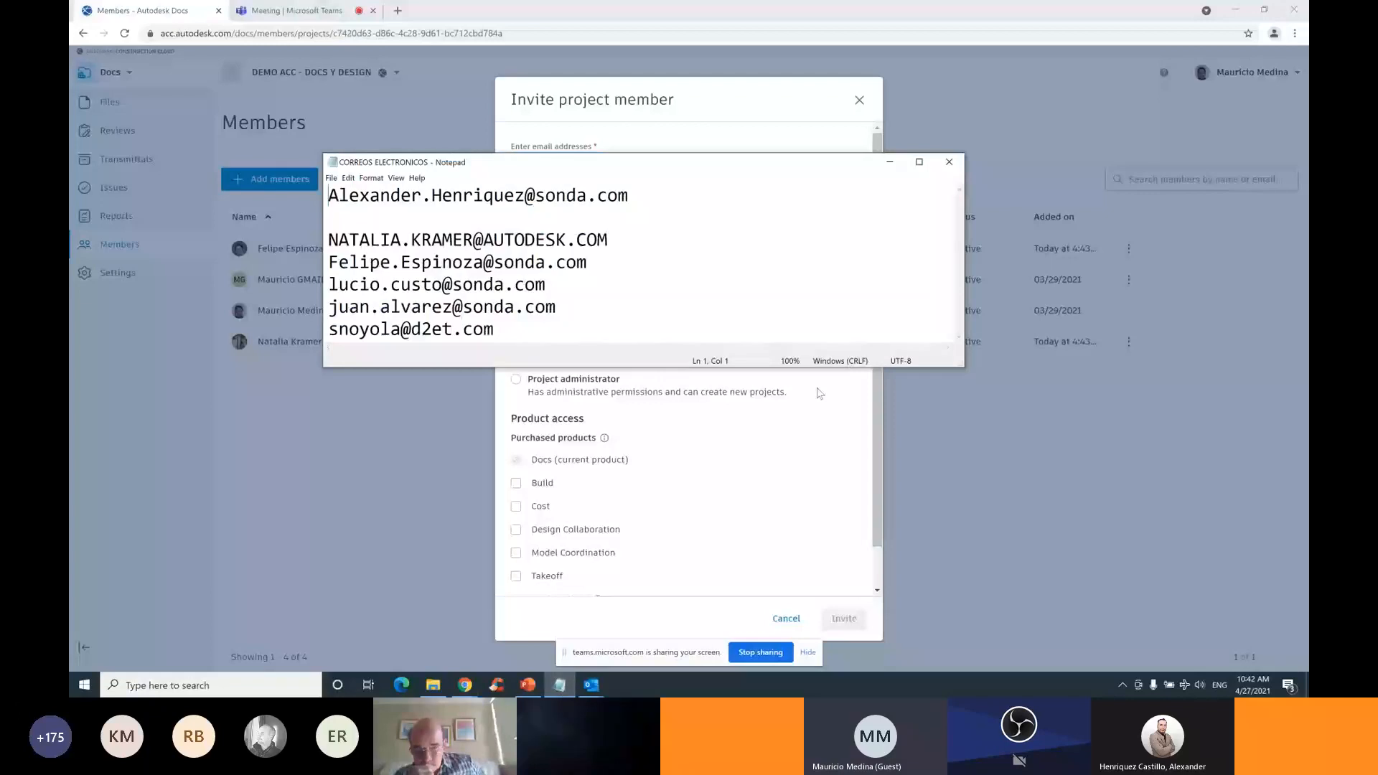
left_click_drag(630, 196, 329, 196)
right_click(399, 203)
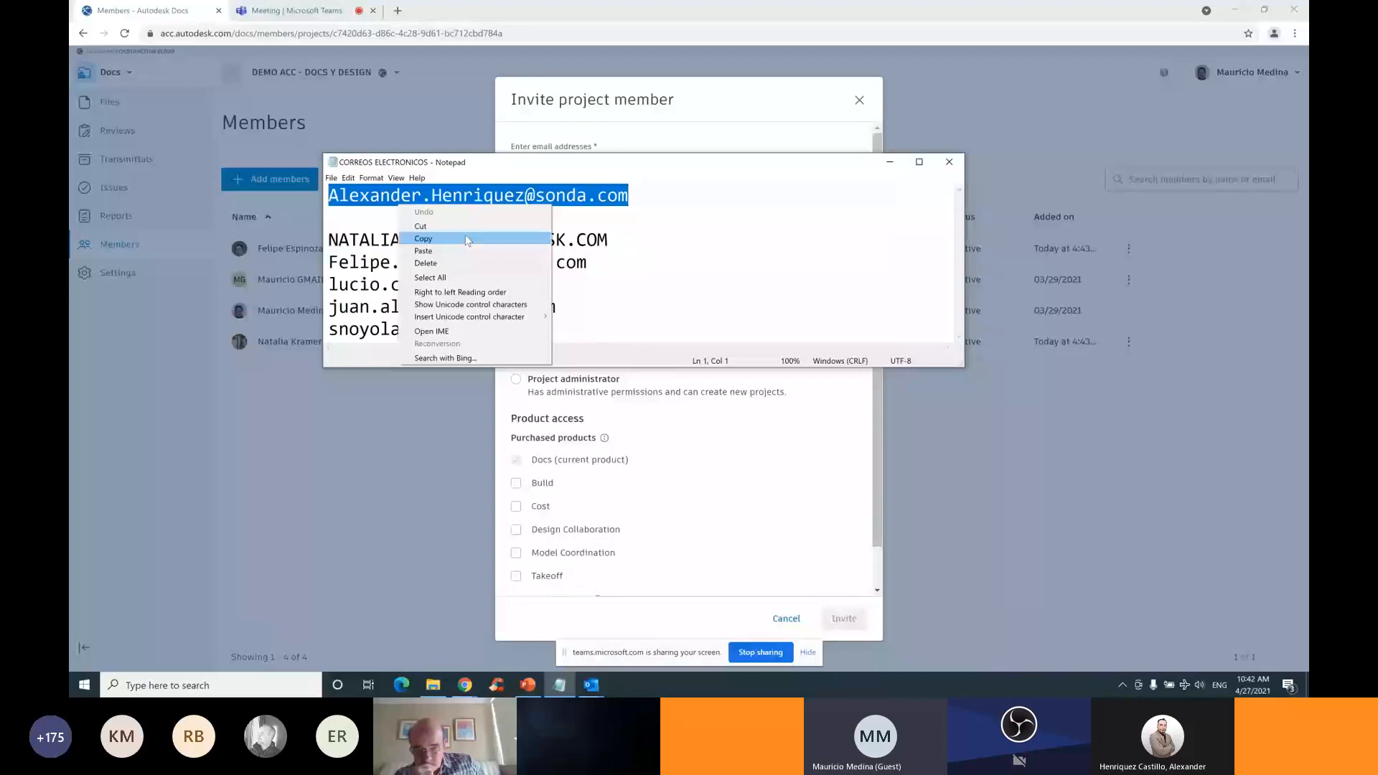
left_click(468, 240)
Paste the address into the invitation, set the role to Architect, and send the invite
left_click(675, 159)
key("ctrl+v")
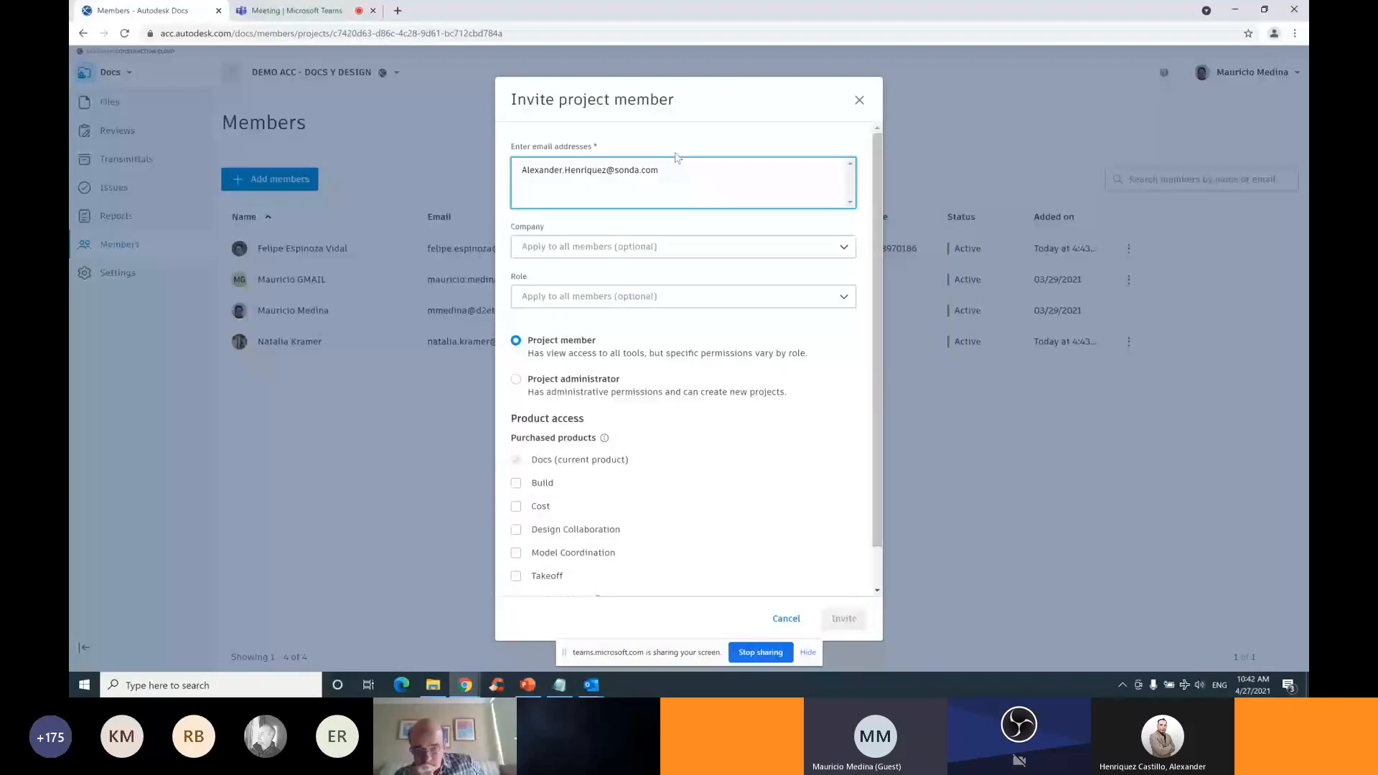
left_click(593, 297)
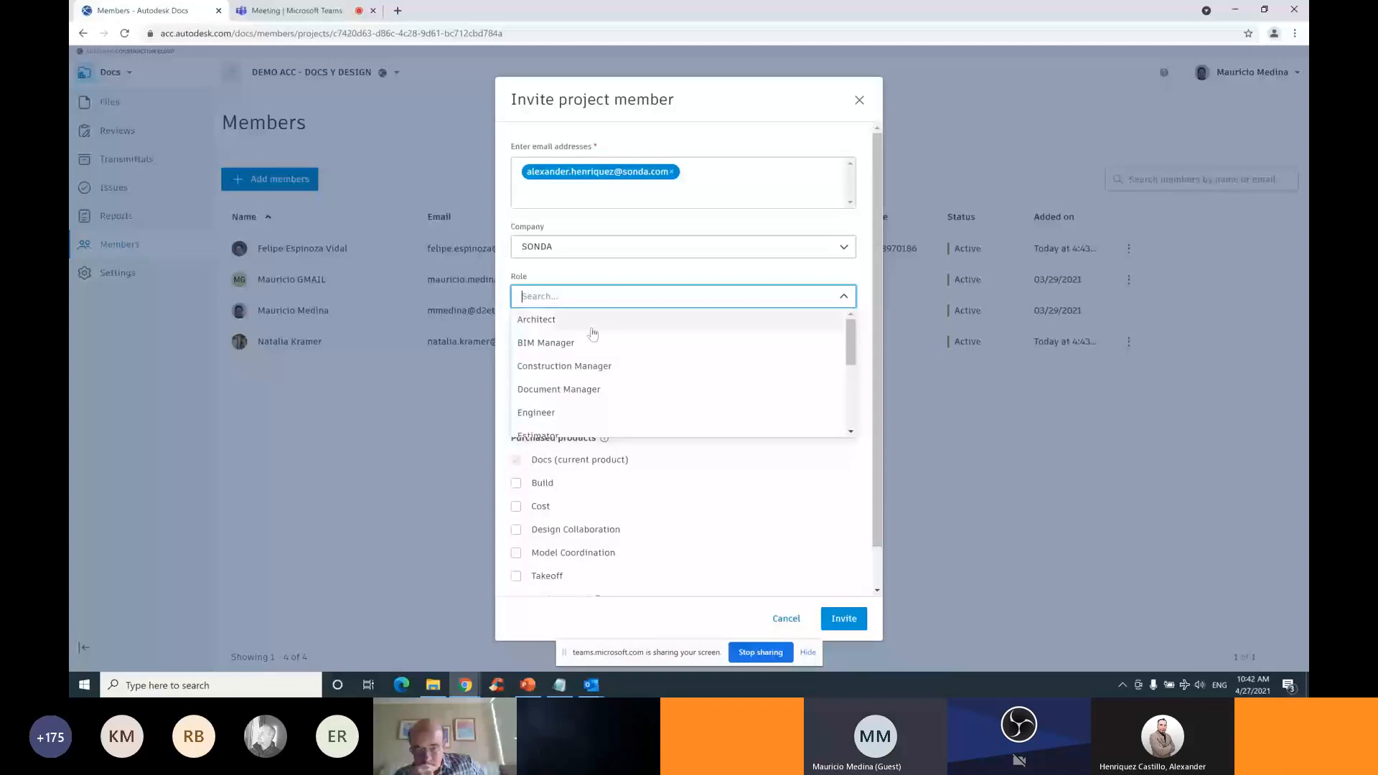
left_click(593, 325)
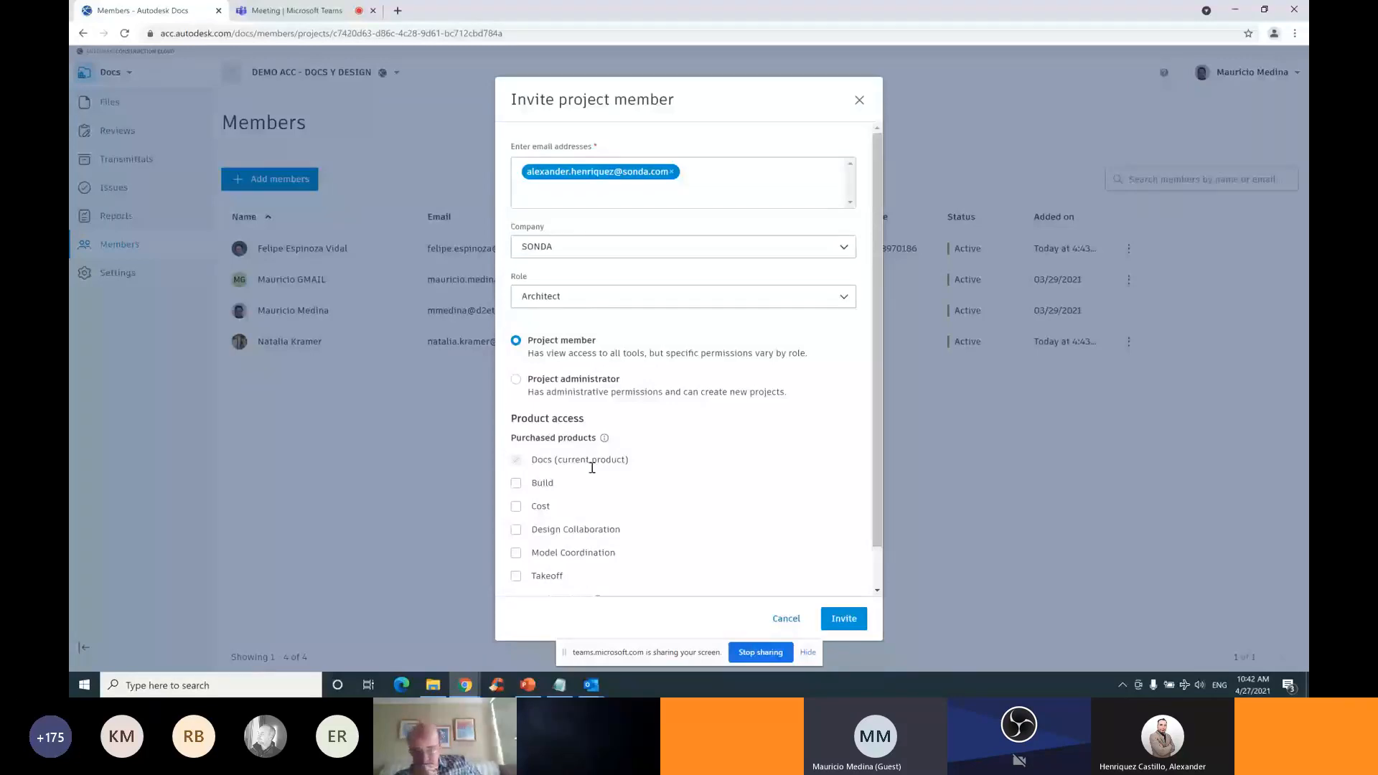
left_click(844, 618)
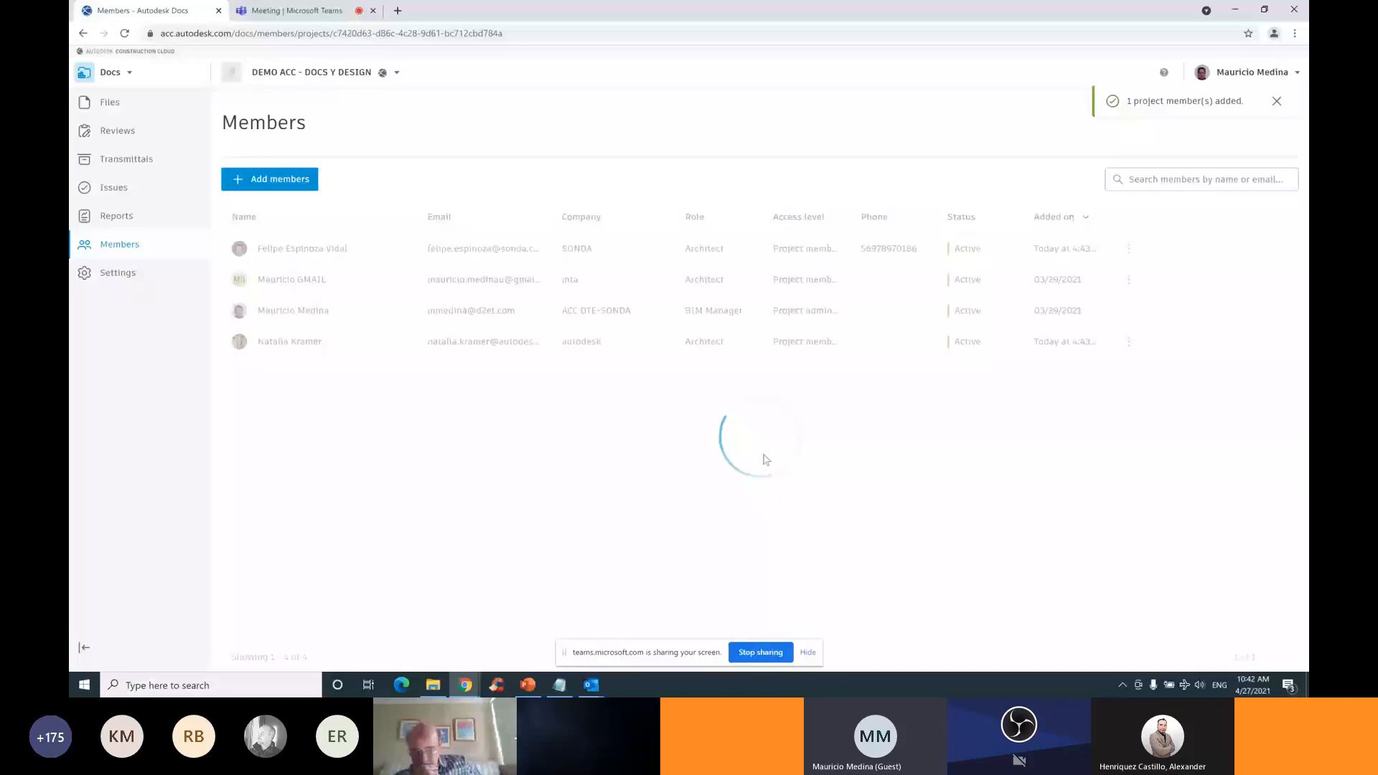
Open the new SONDA Architect's details and switch Build access On alongside Docs
left_click(353, 251)
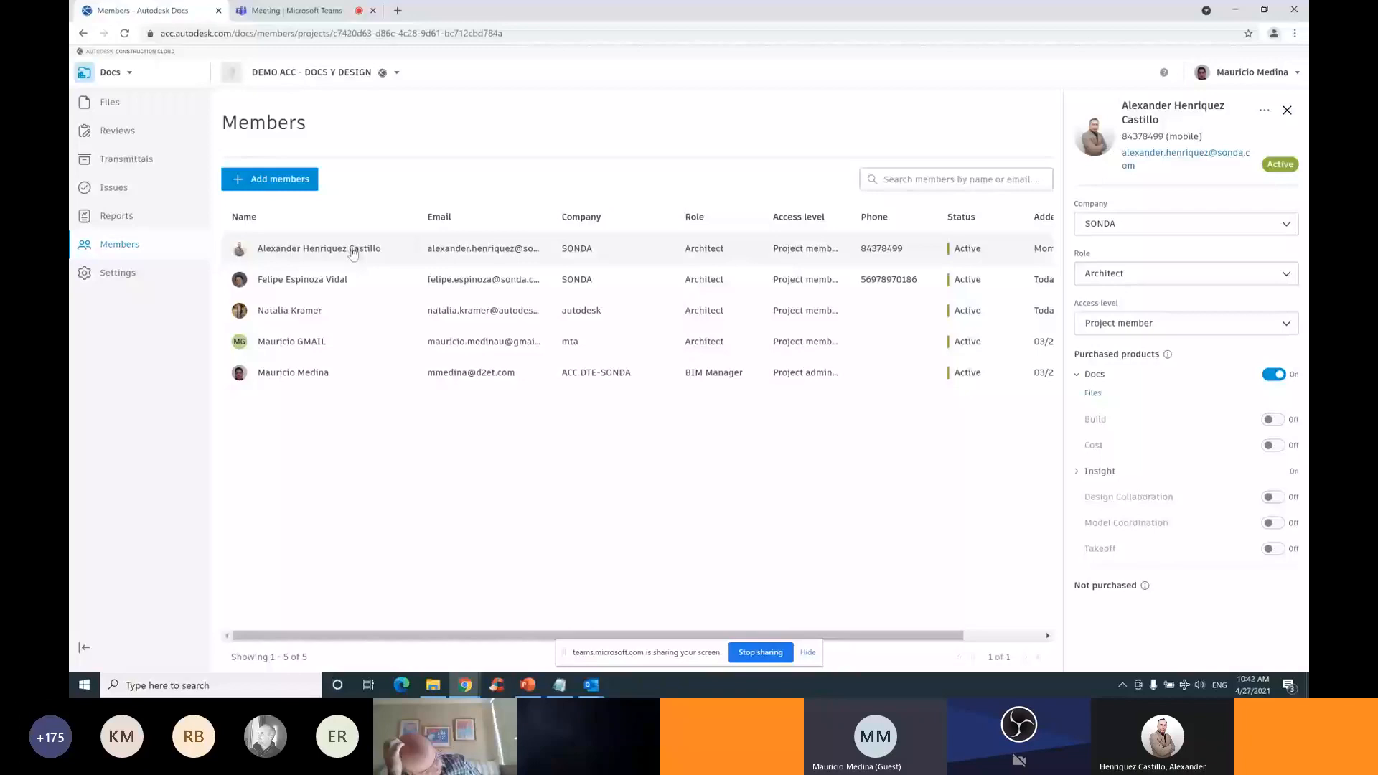
left_click(1086, 376)
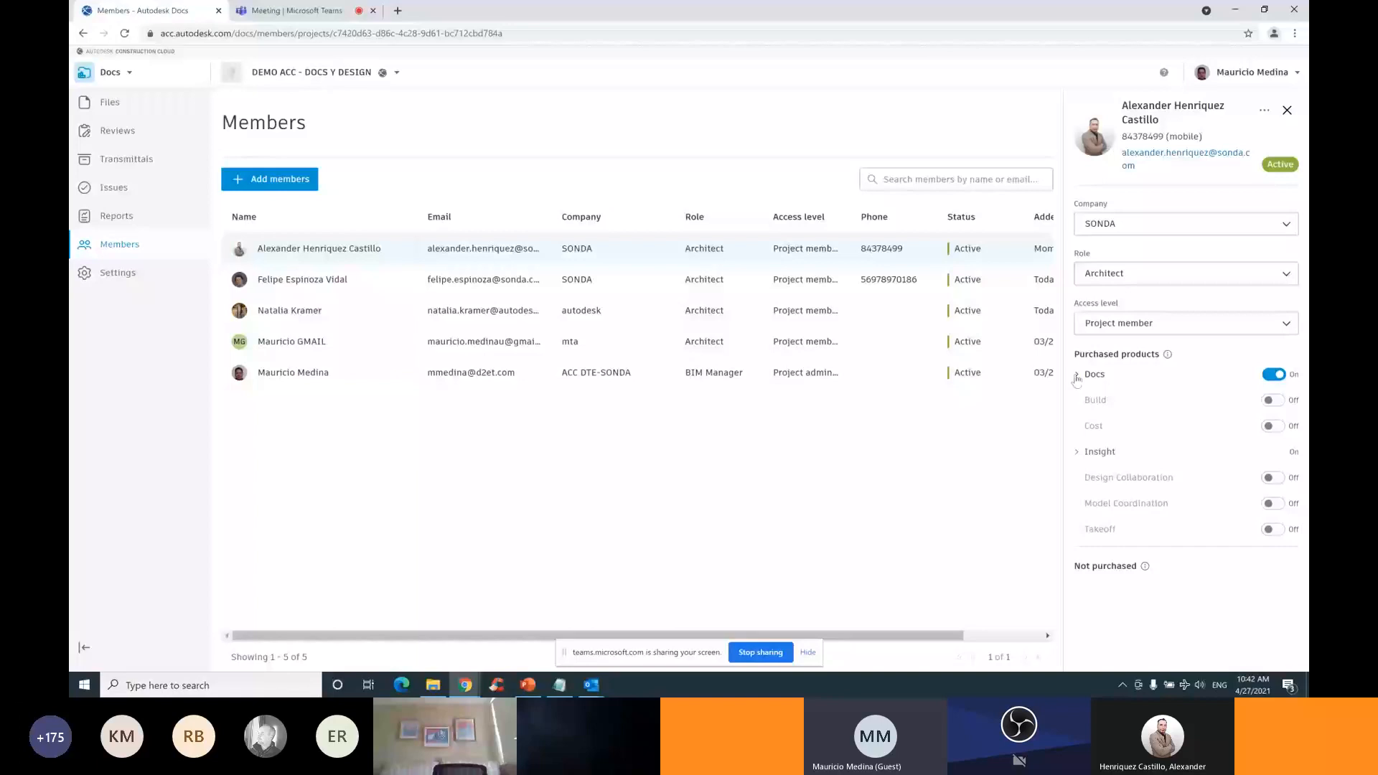
left_click(1281, 404)
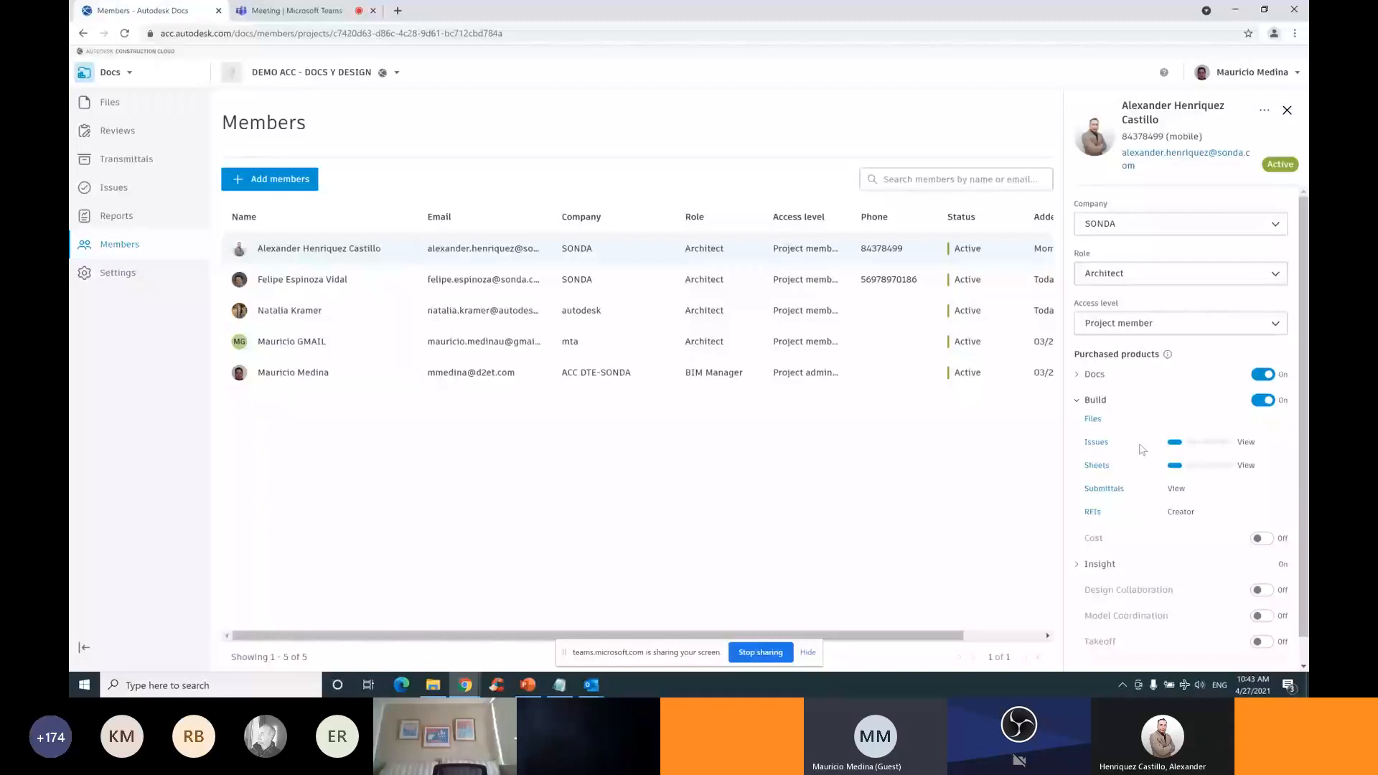
Open the Build Issues link in a new tab, then switch the member's Build access Off
left_click(1096, 442, "ctrl")
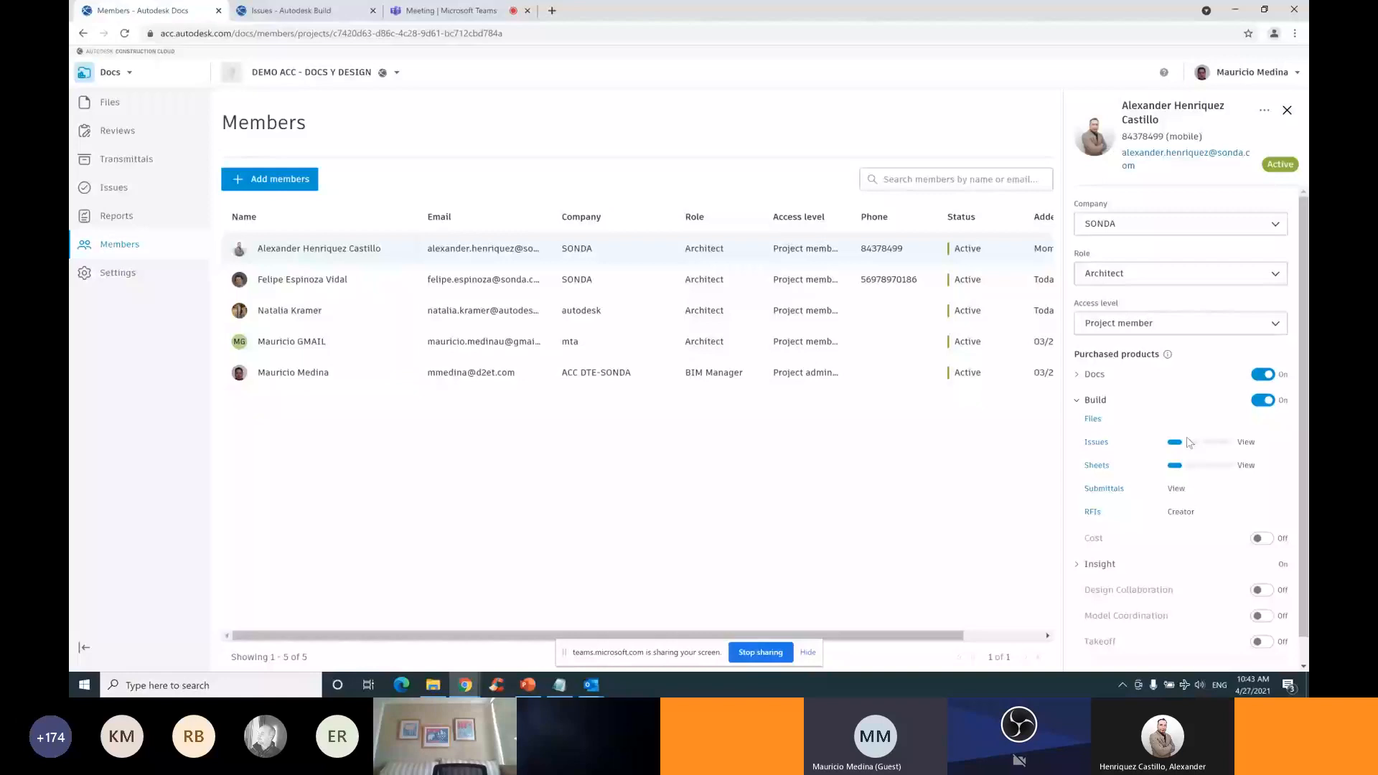
left_click(1077, 401)
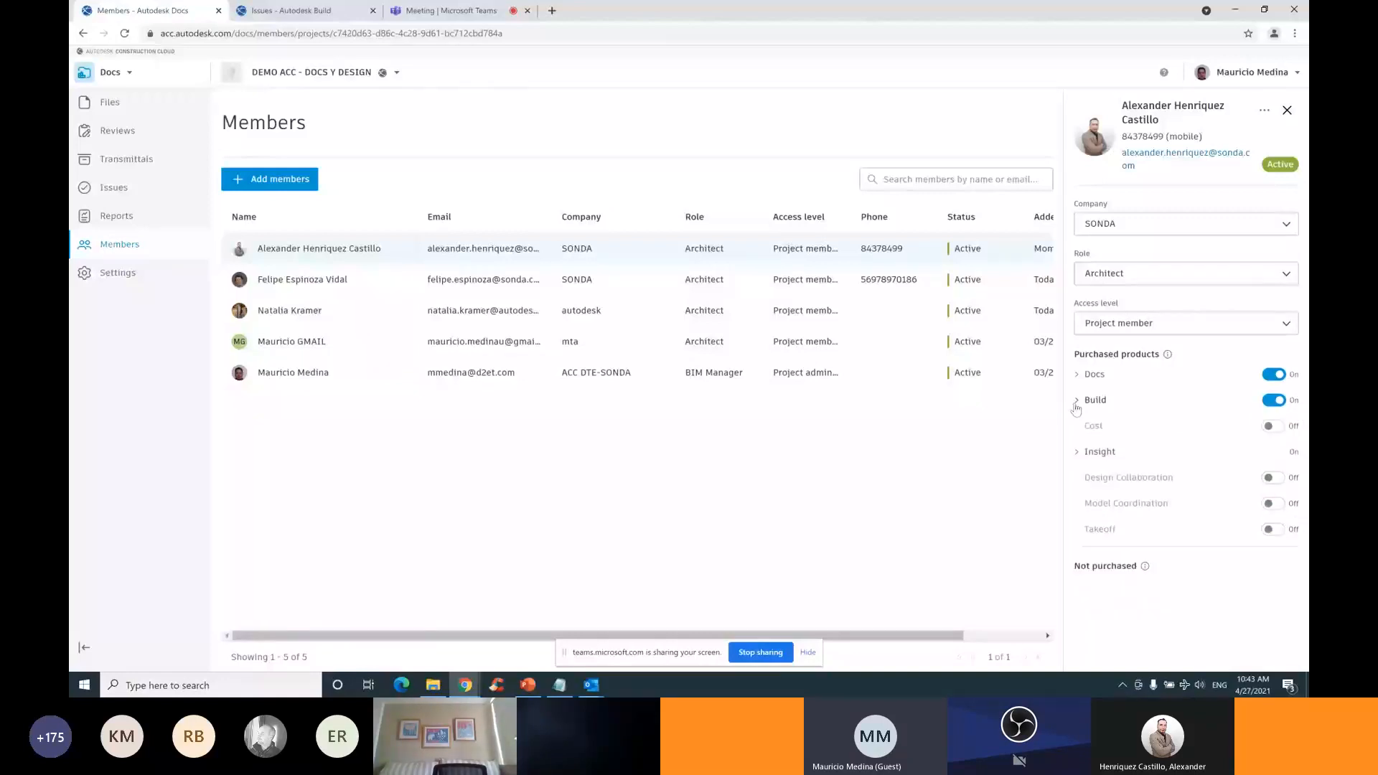
left_click(1273, 400)
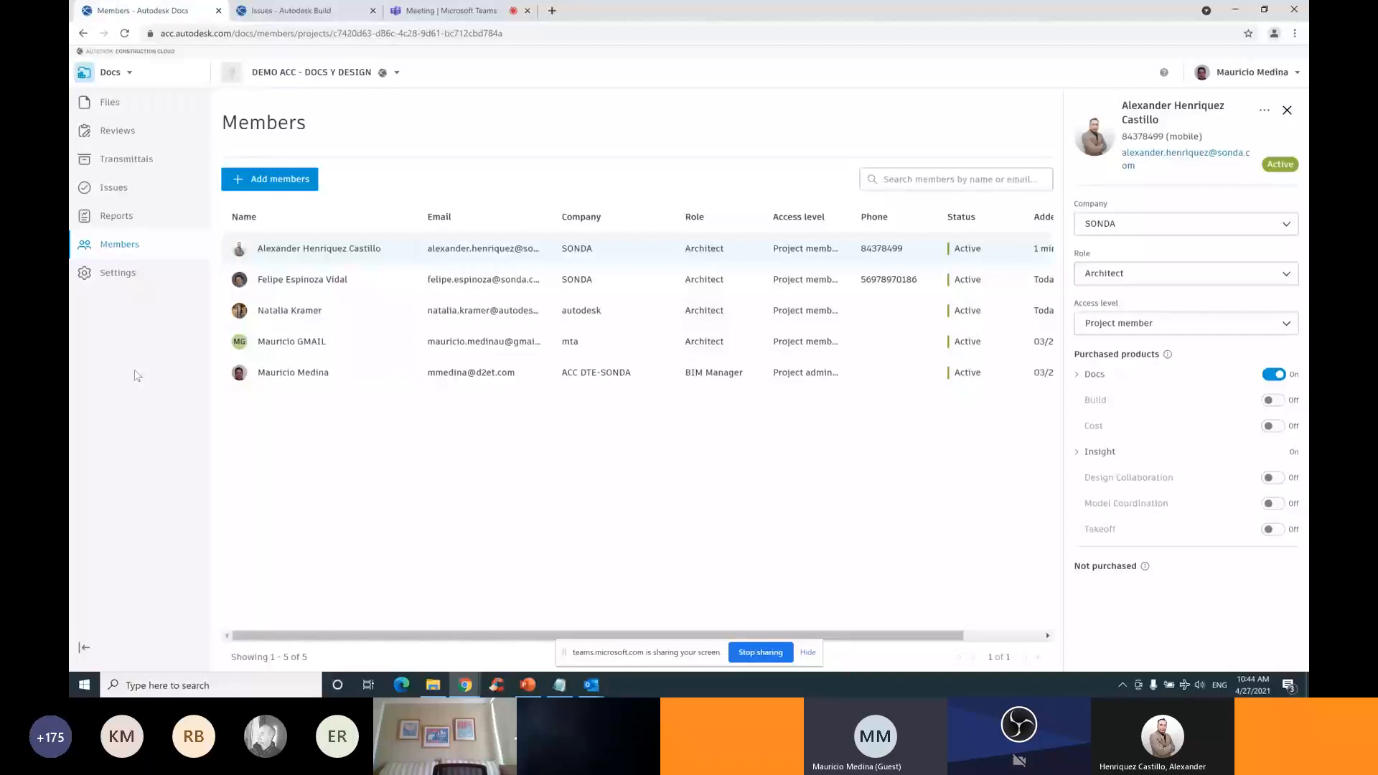
Show the project folders, toggling For the Field, then return to PowerPoint slide 10 'ESPACIOS DE TRABAJO Y CARPETAS'
left_click(108, 104)
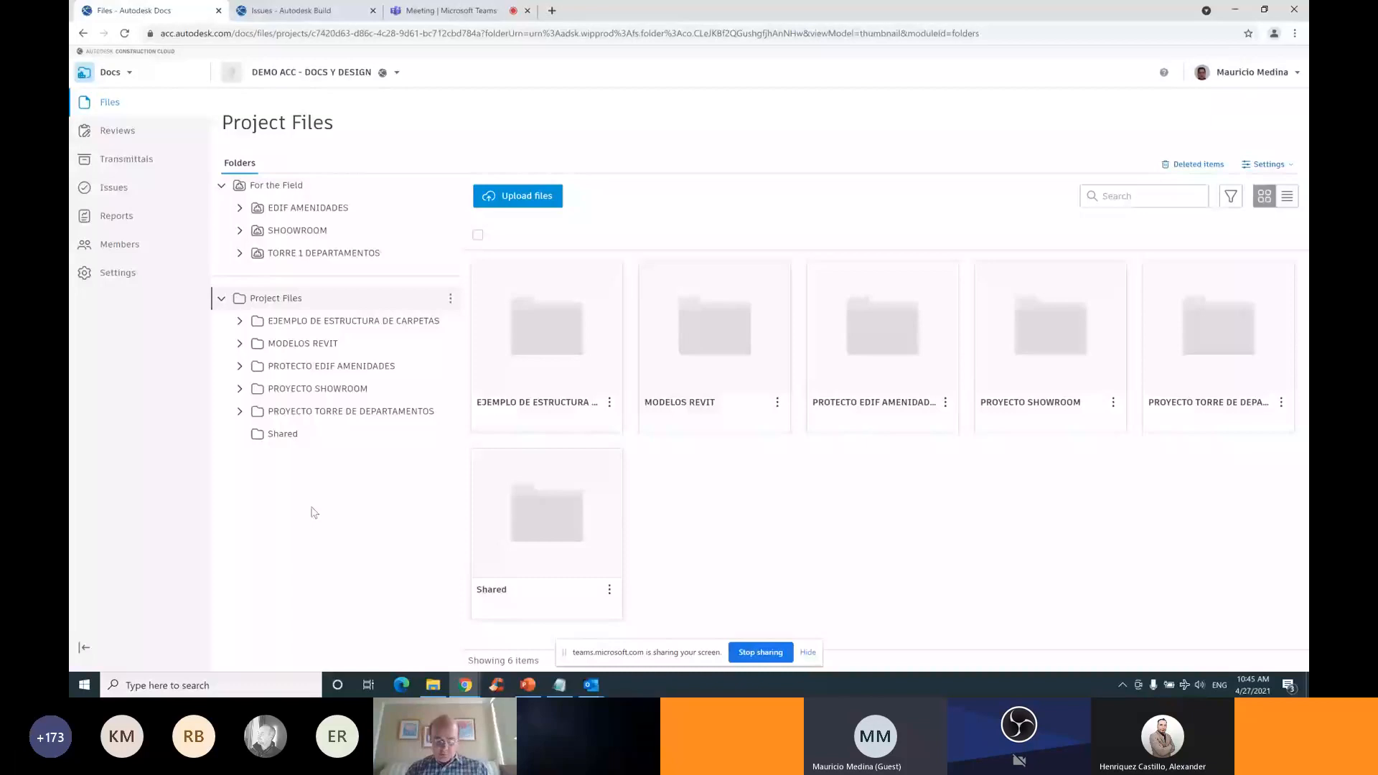
left_click(222, 185)
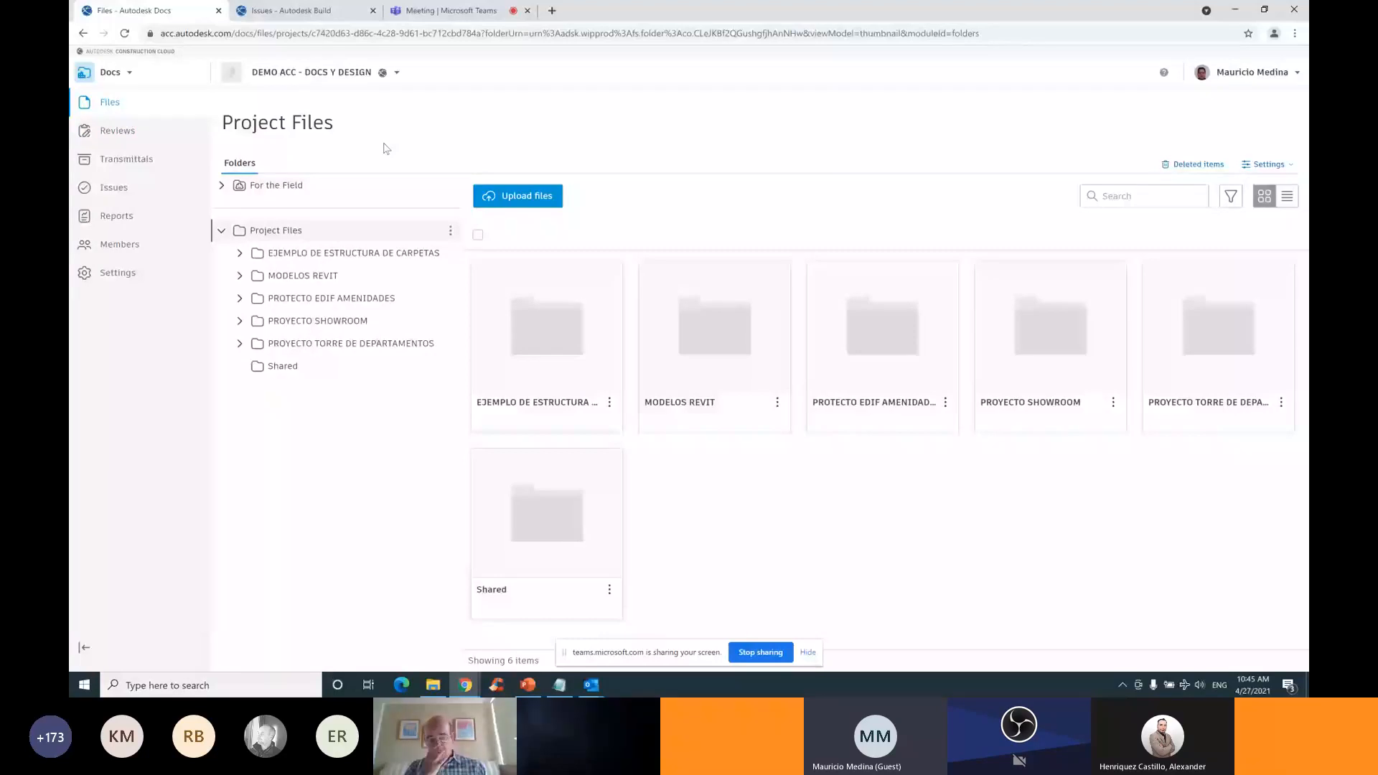
left_click(222, 185)
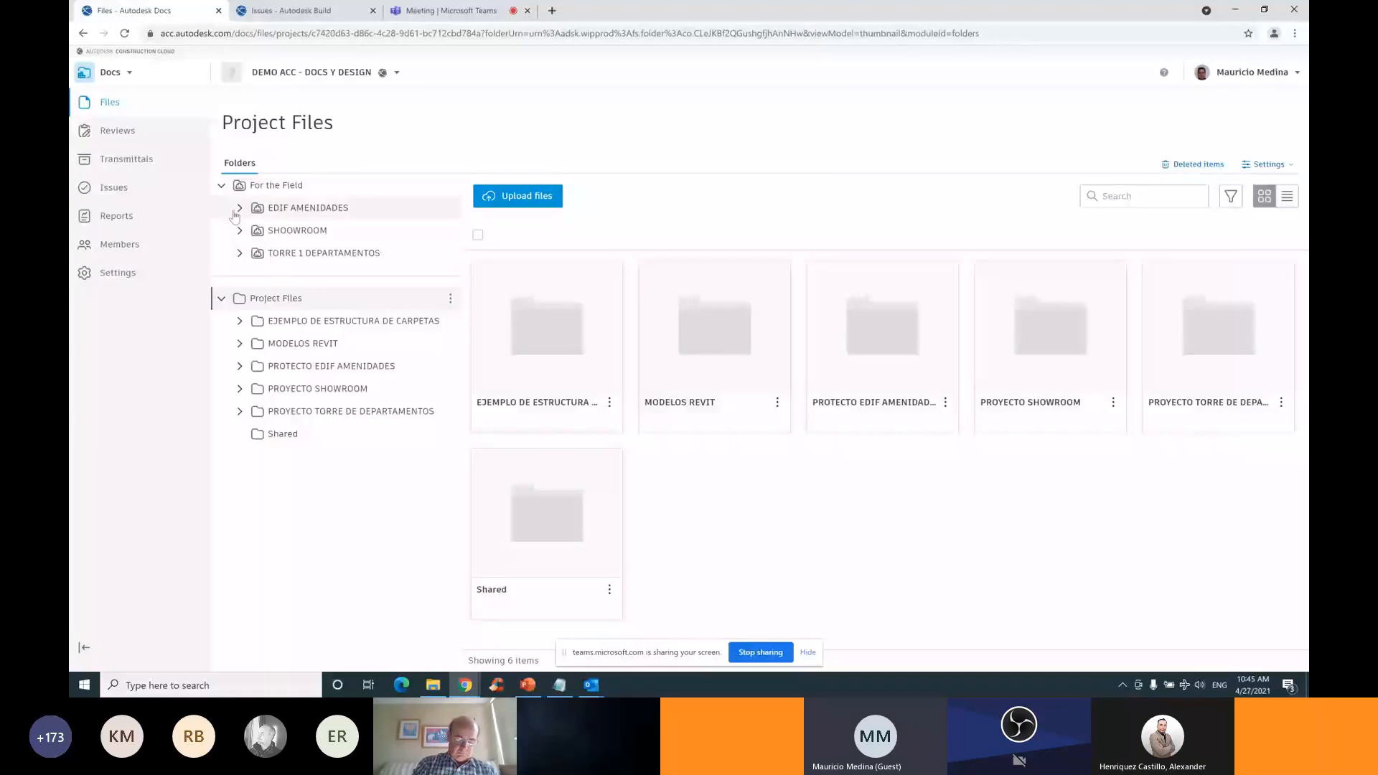
left_click(222, 186)
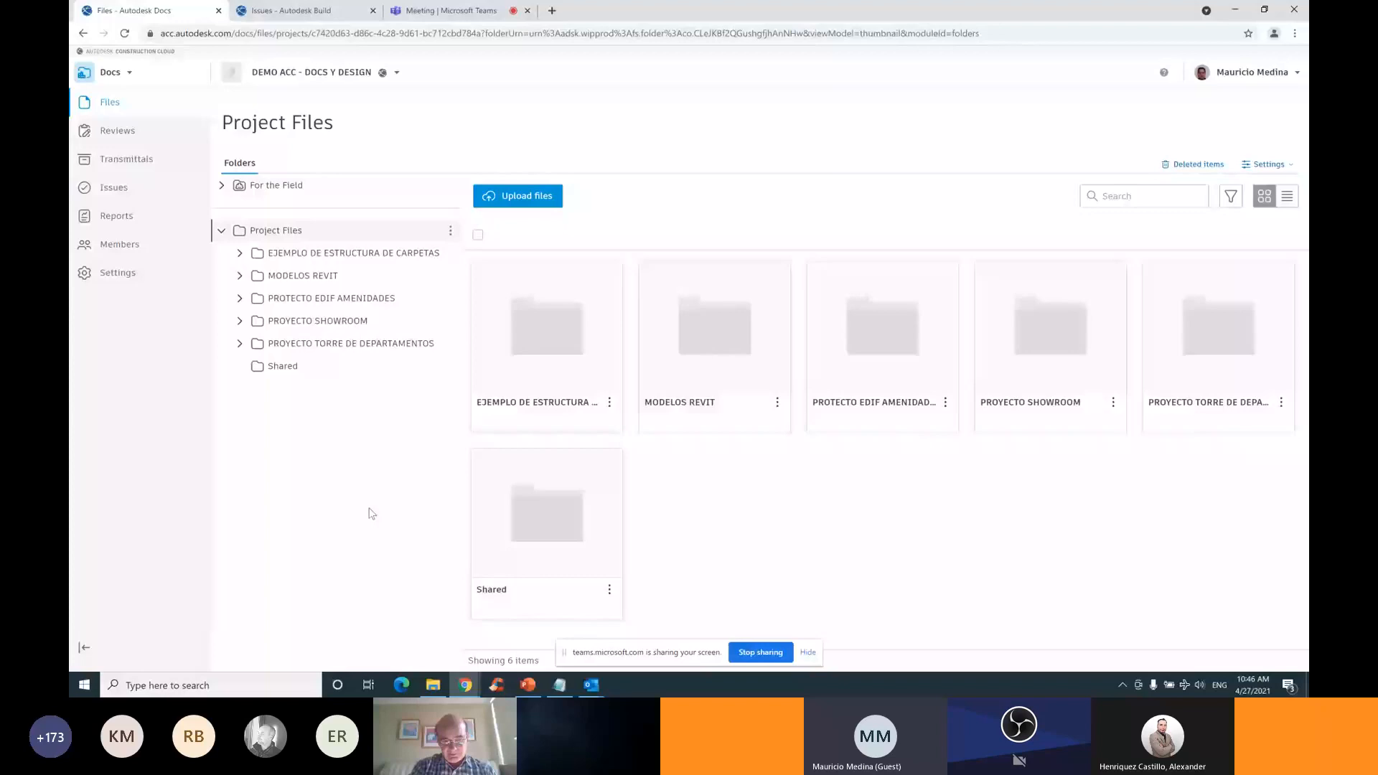
key("alt+Tab")
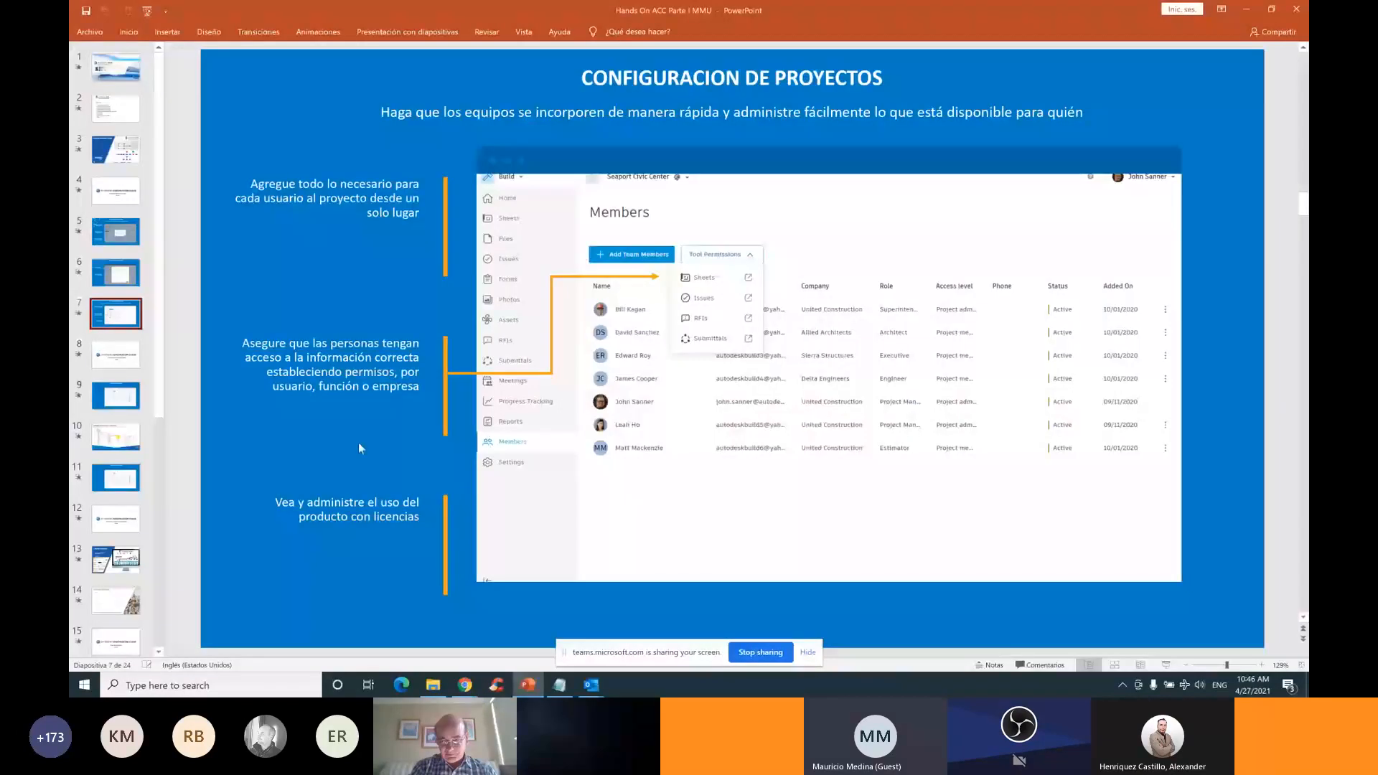
left_click(121, 440)
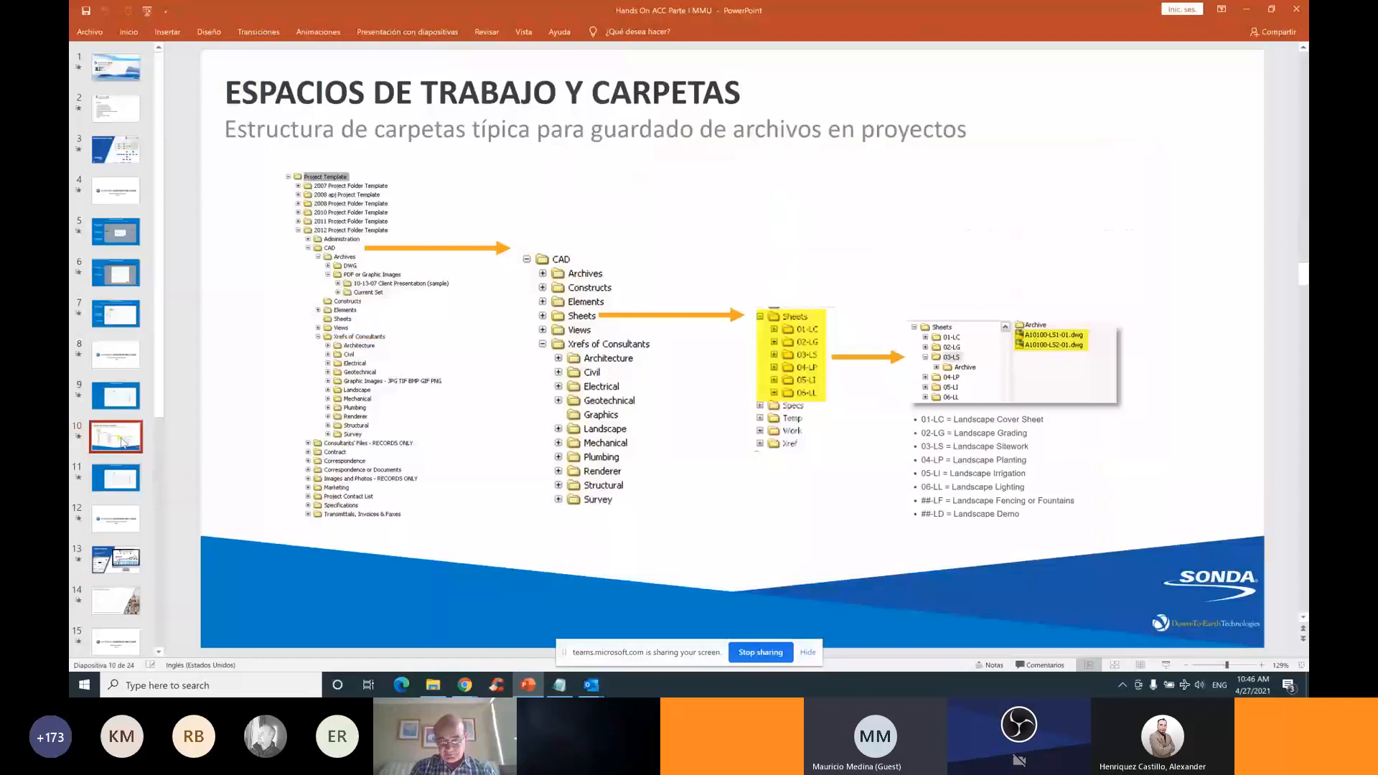
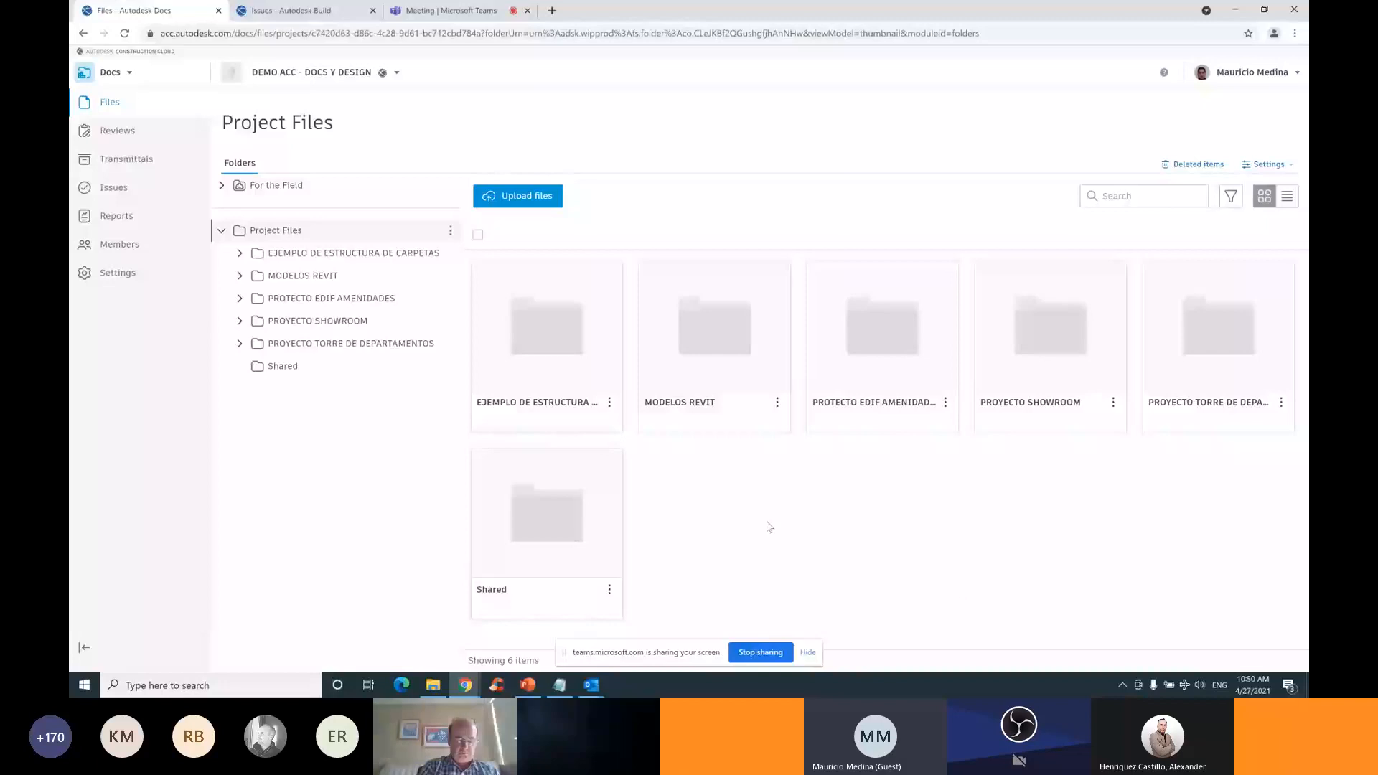
Expand EJEMPLO DE ESTRUCTURA DE CARPETAS, DD SET and ARQUITECTURA in the folder tree
left_click(240, 253)
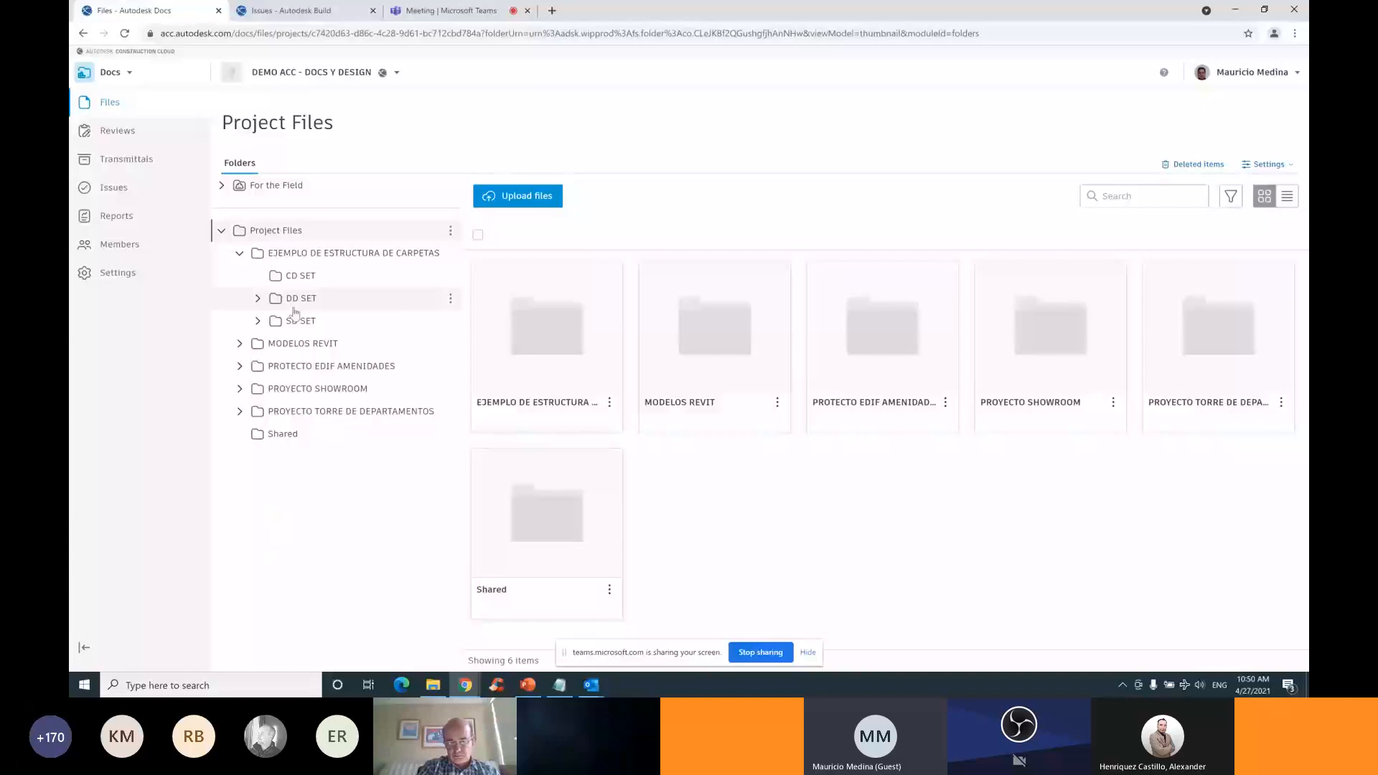
left_click(258, 299)
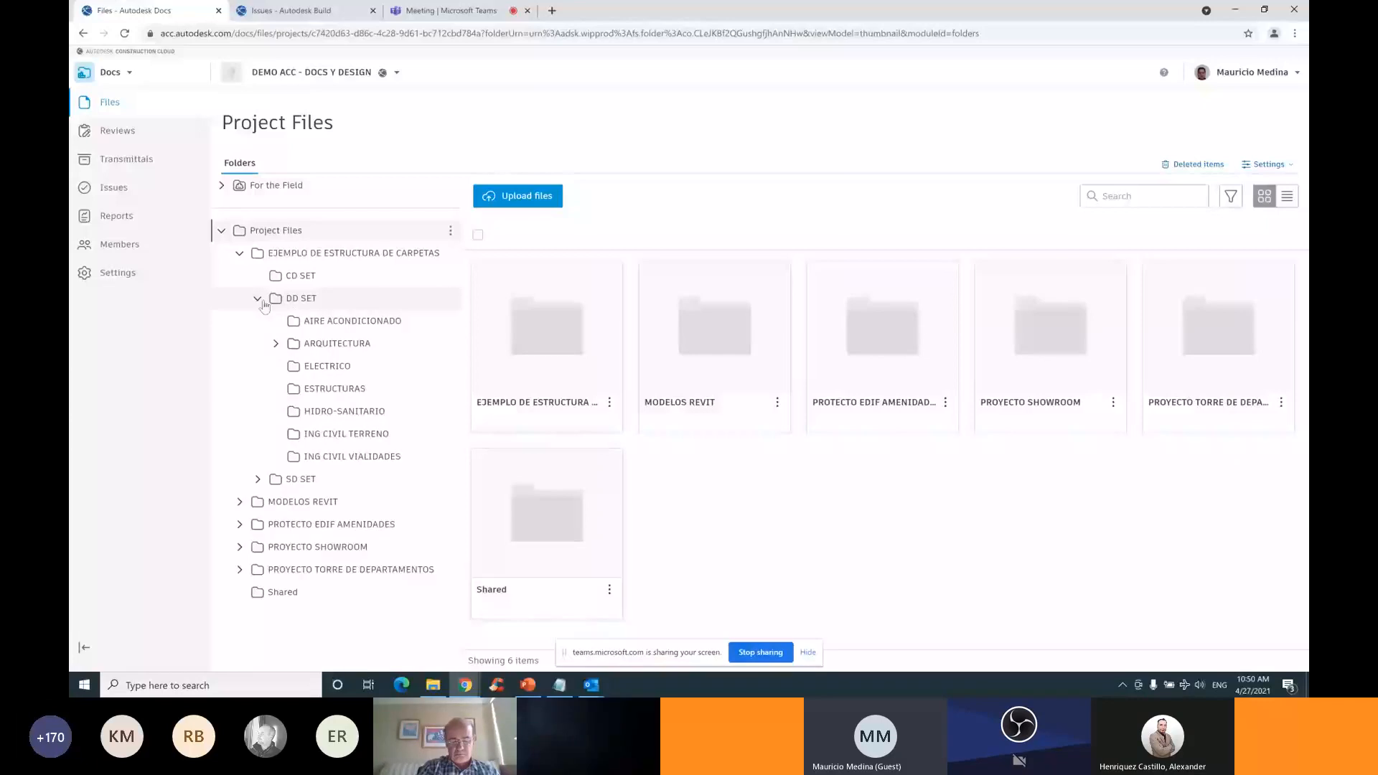
left_click(276, 344)
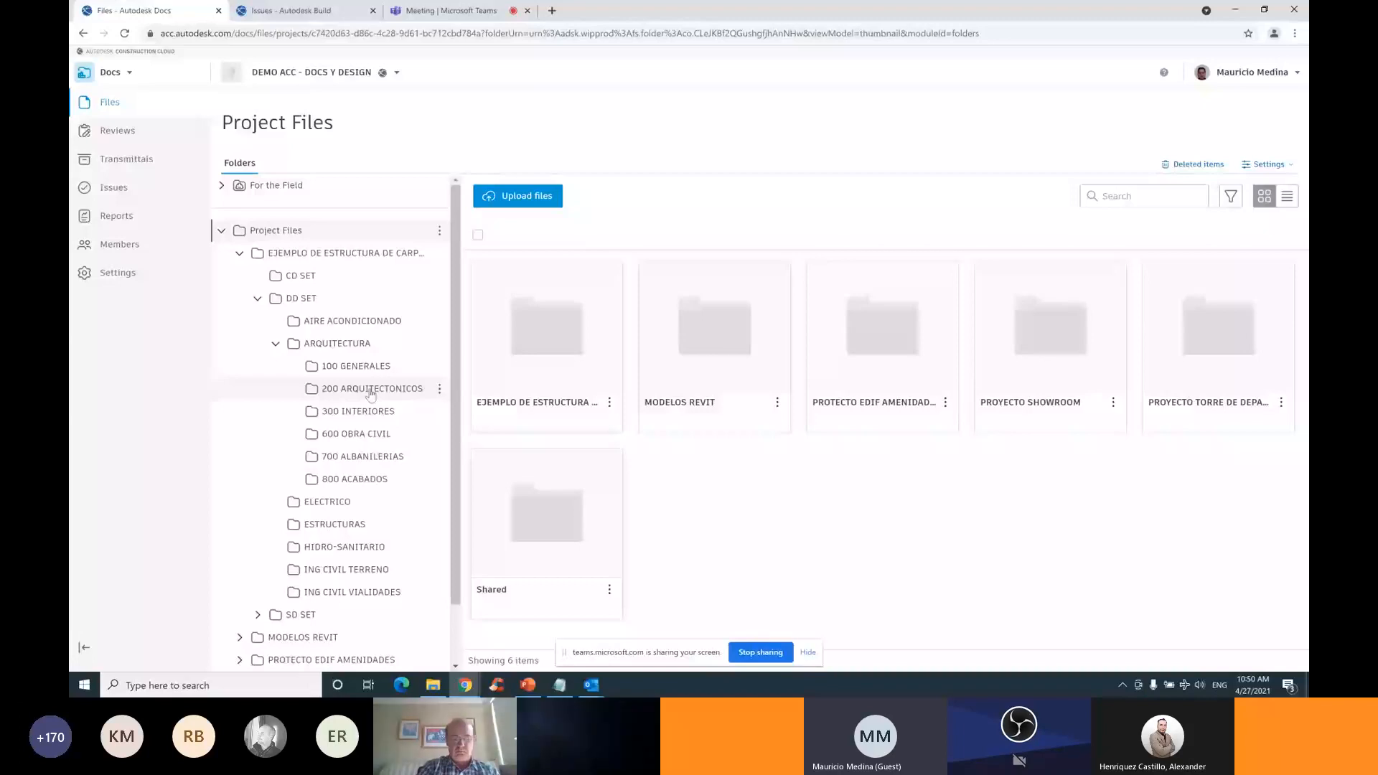
Collapse DD SET, expand MODELOS REVIT to its six model folders, and list the projects
left_click(257, 299)
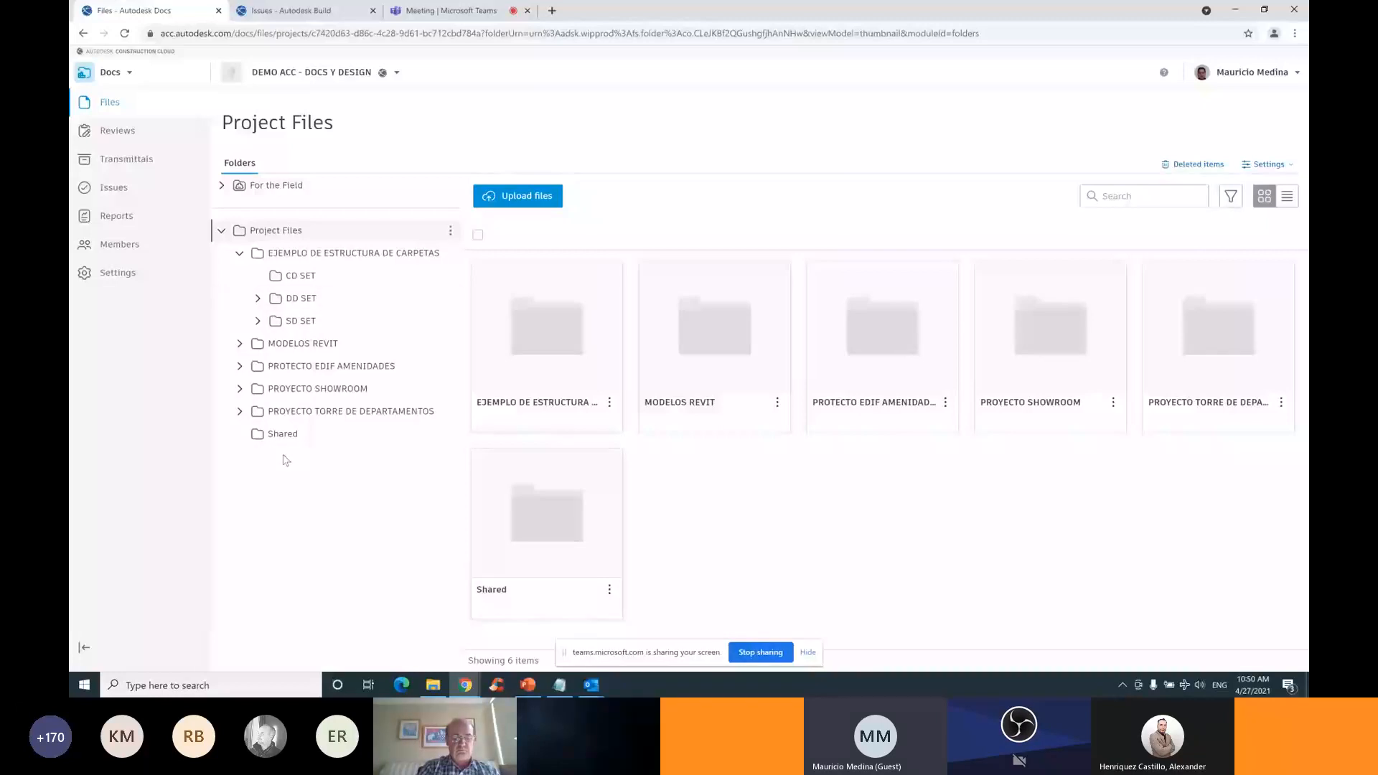
left_click(240, 343)
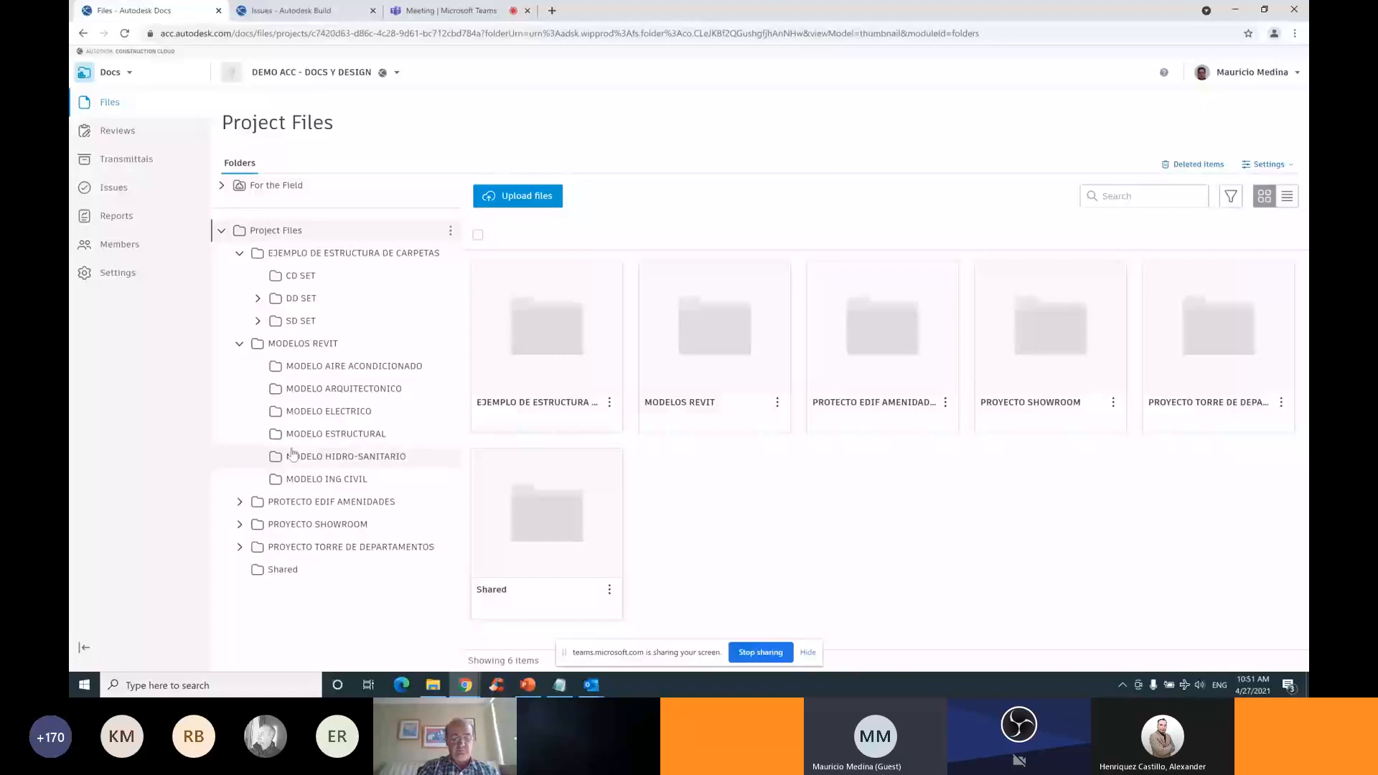
left_click(397, 73)
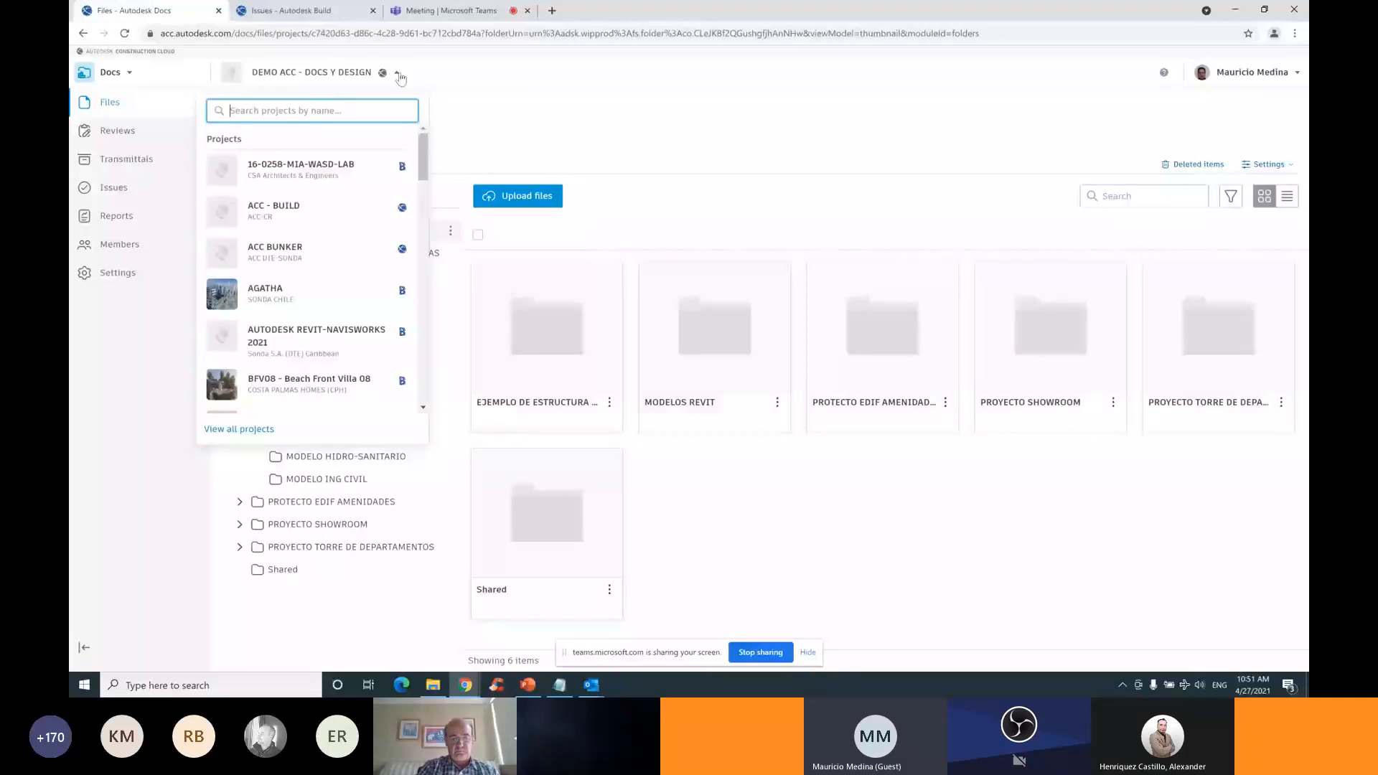
Pick FORUS INTERLOMAS from the scrolled project dropdown
scroll(323, 273, "down", 5)
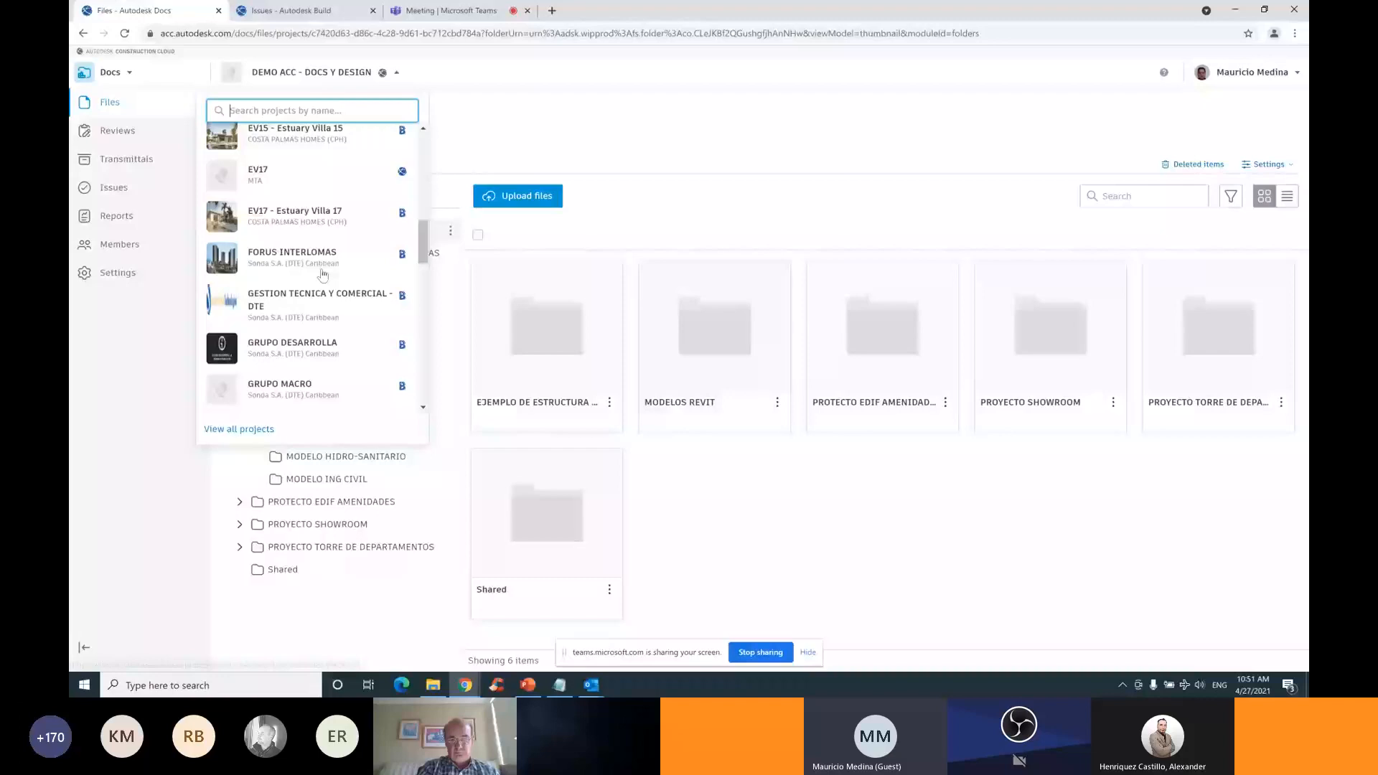
left_click(323, 271)
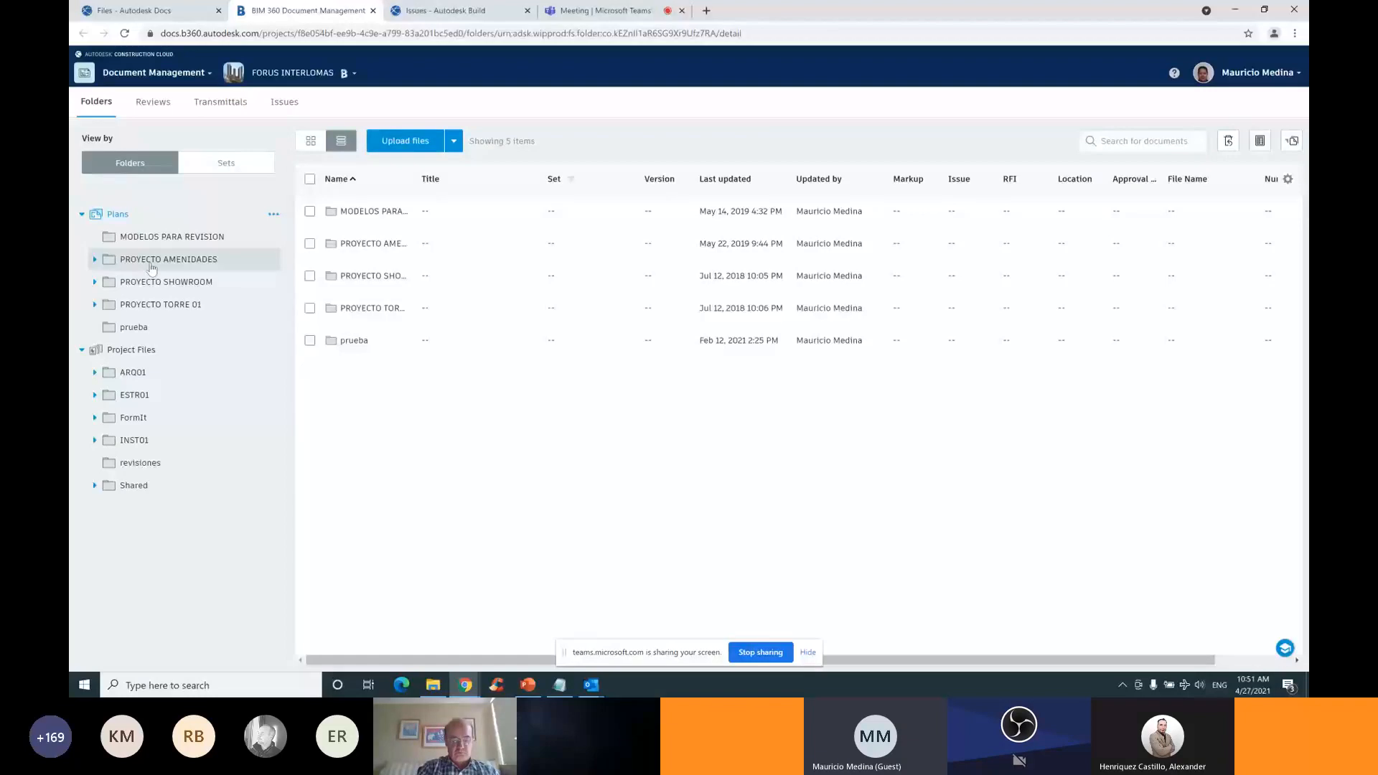
Expand PROYECTO SHOWROOM, check ENTREGA PDF, and view REVISIONES PDF's sheets as thumbnails
left_click(94, 283)
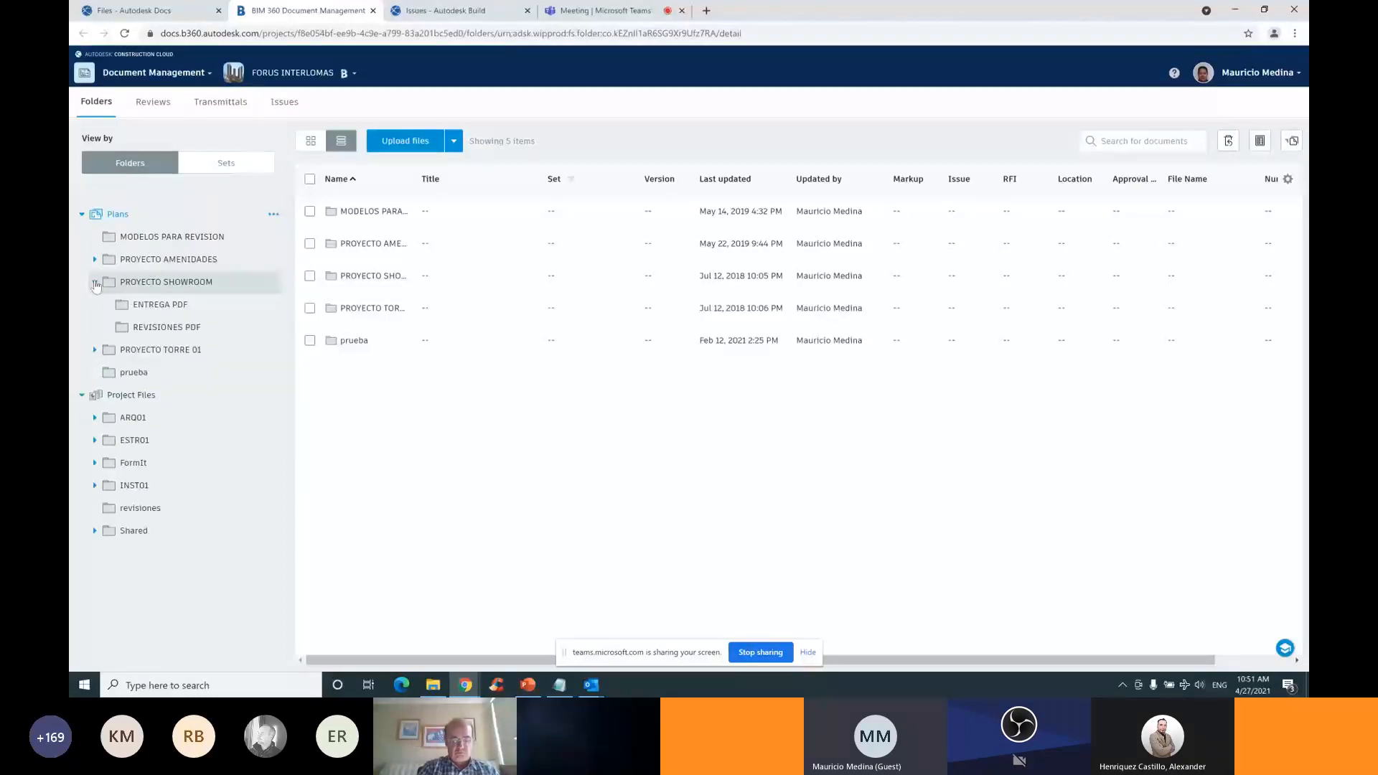
left_click(154, 328)
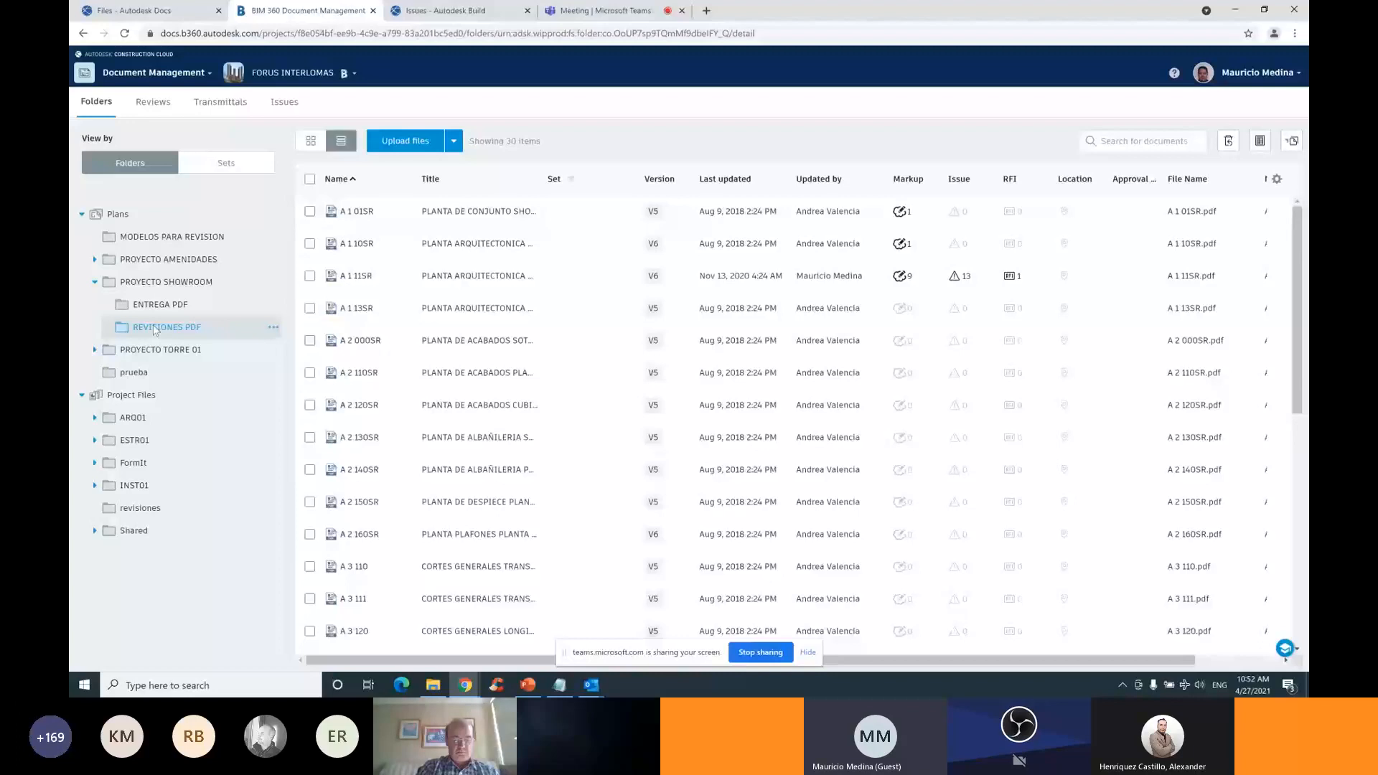
left_click(156, 306)
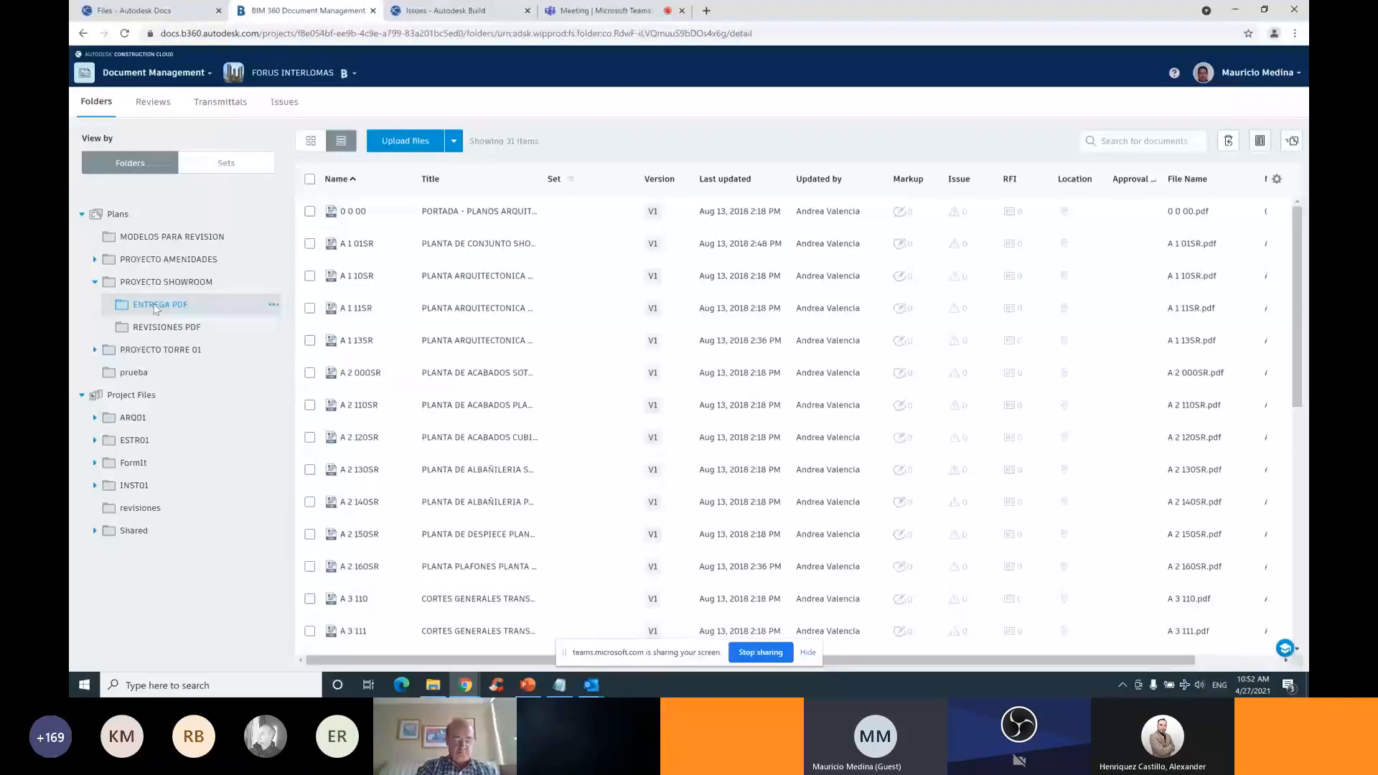
left_click(167, 327)
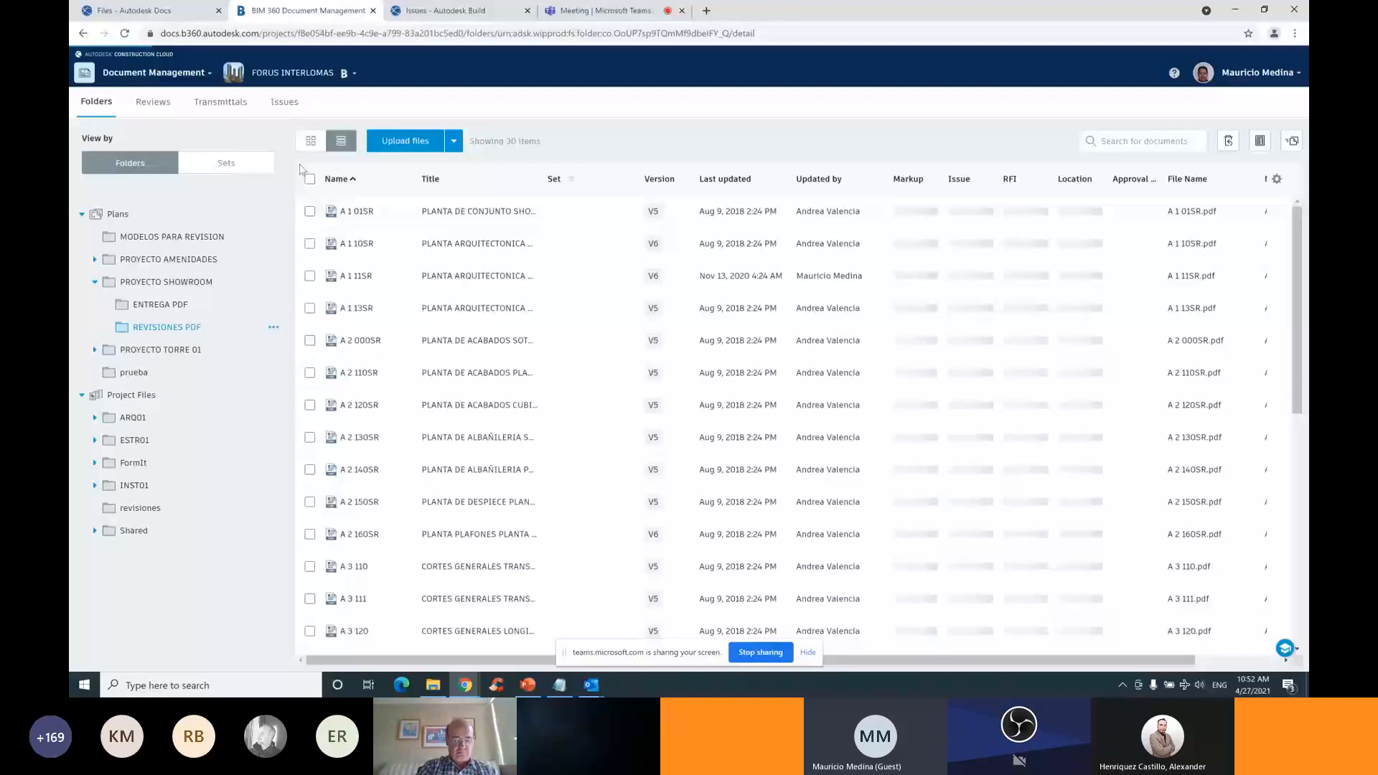
left_click(311, 142)
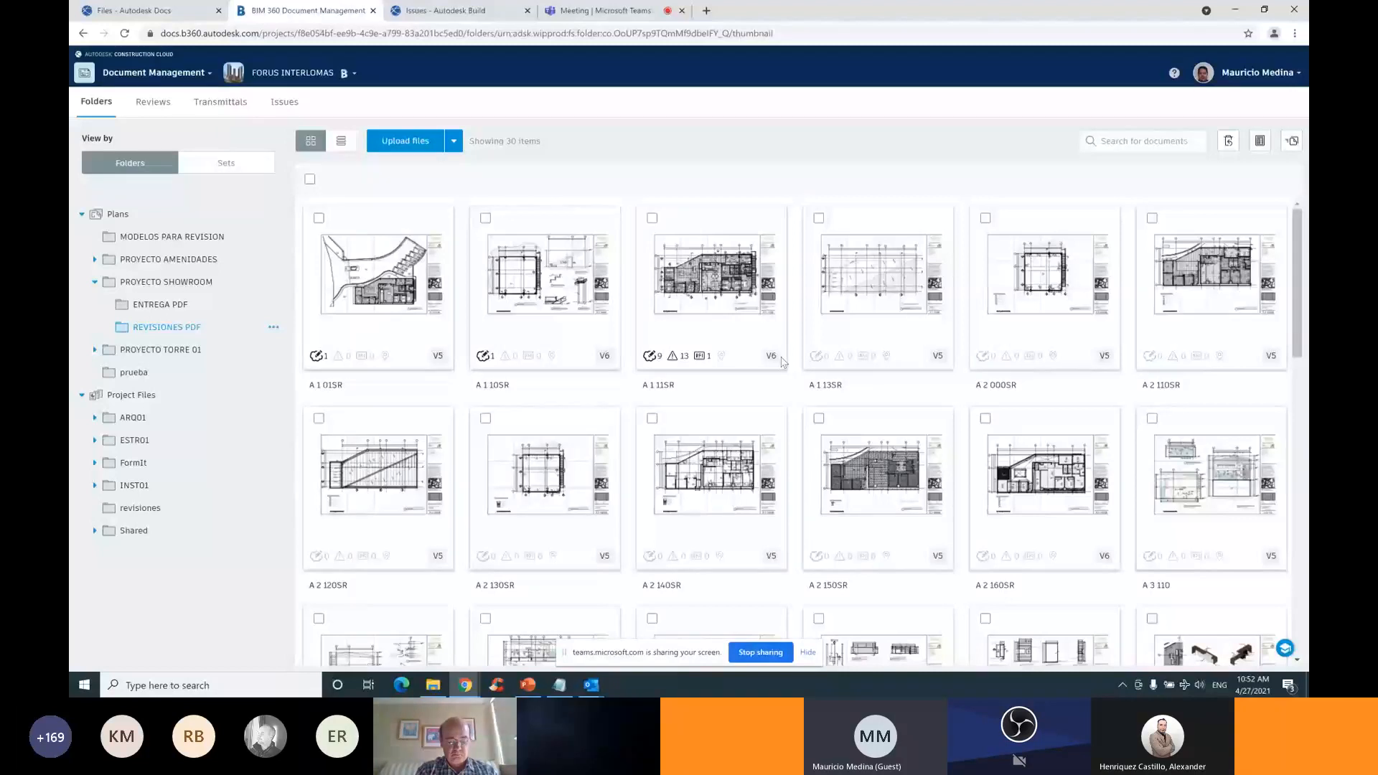
Browse the ENTREGA PDF sheets and ARQ01 Revit models, then return to the Autodesk Docs tab
left_click(164, 305)
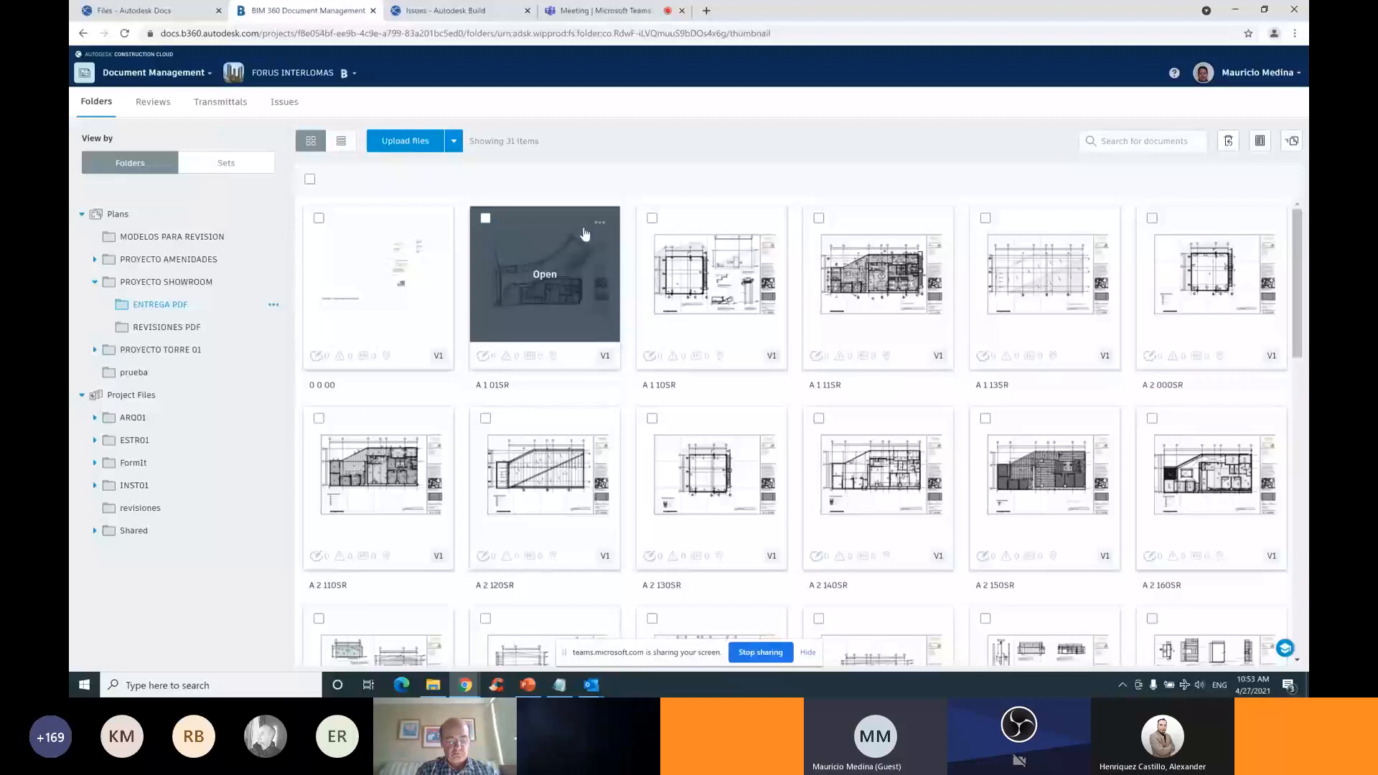
left_click(165, 428)
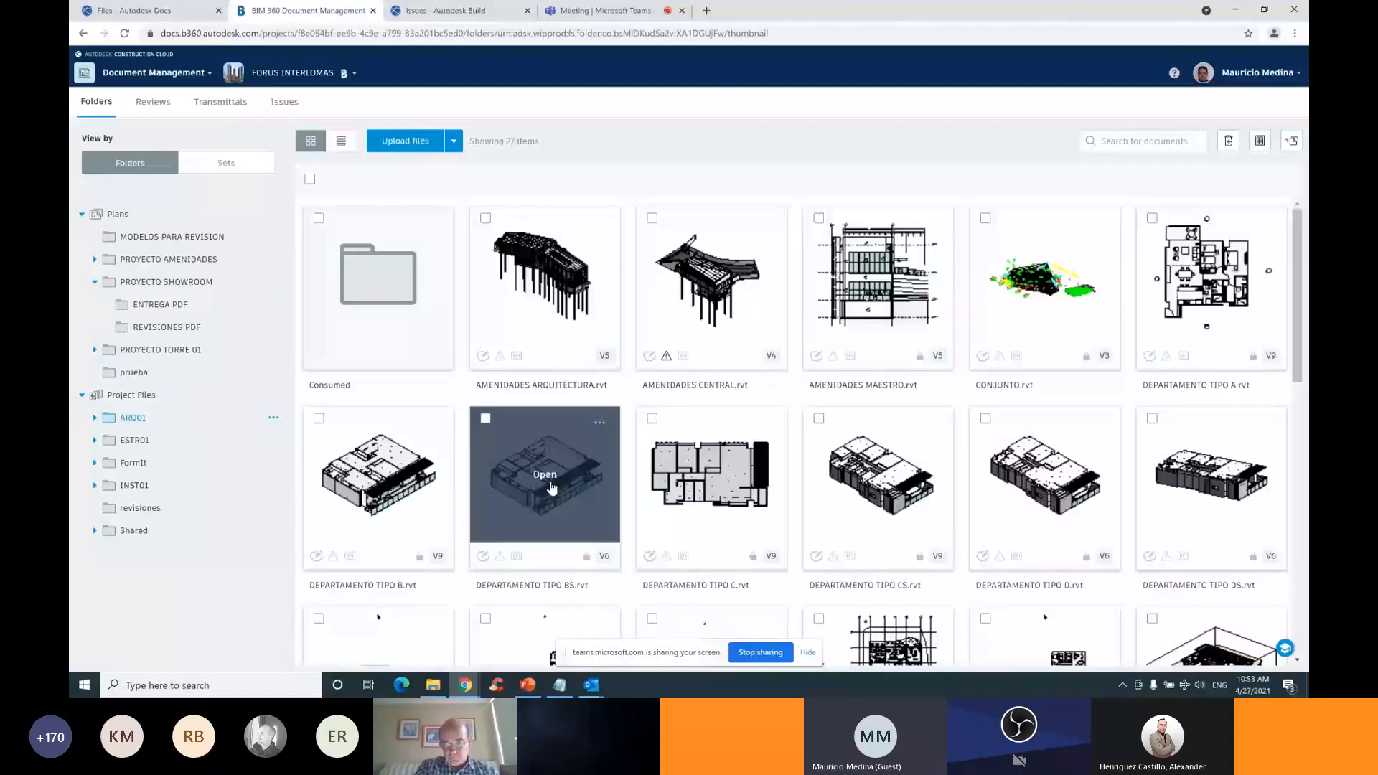
scroll(551, 488, "down", 3)
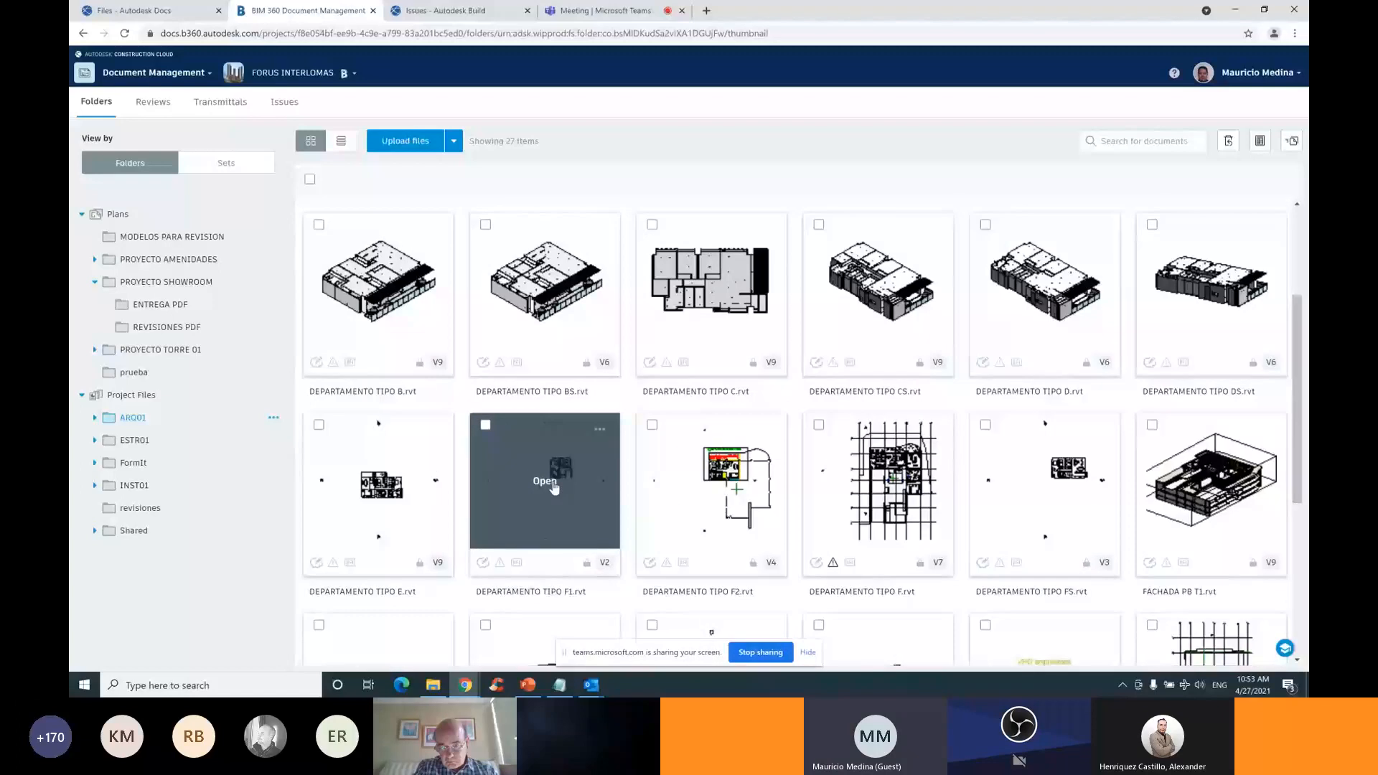
scroll(553, 487, "down", 5)
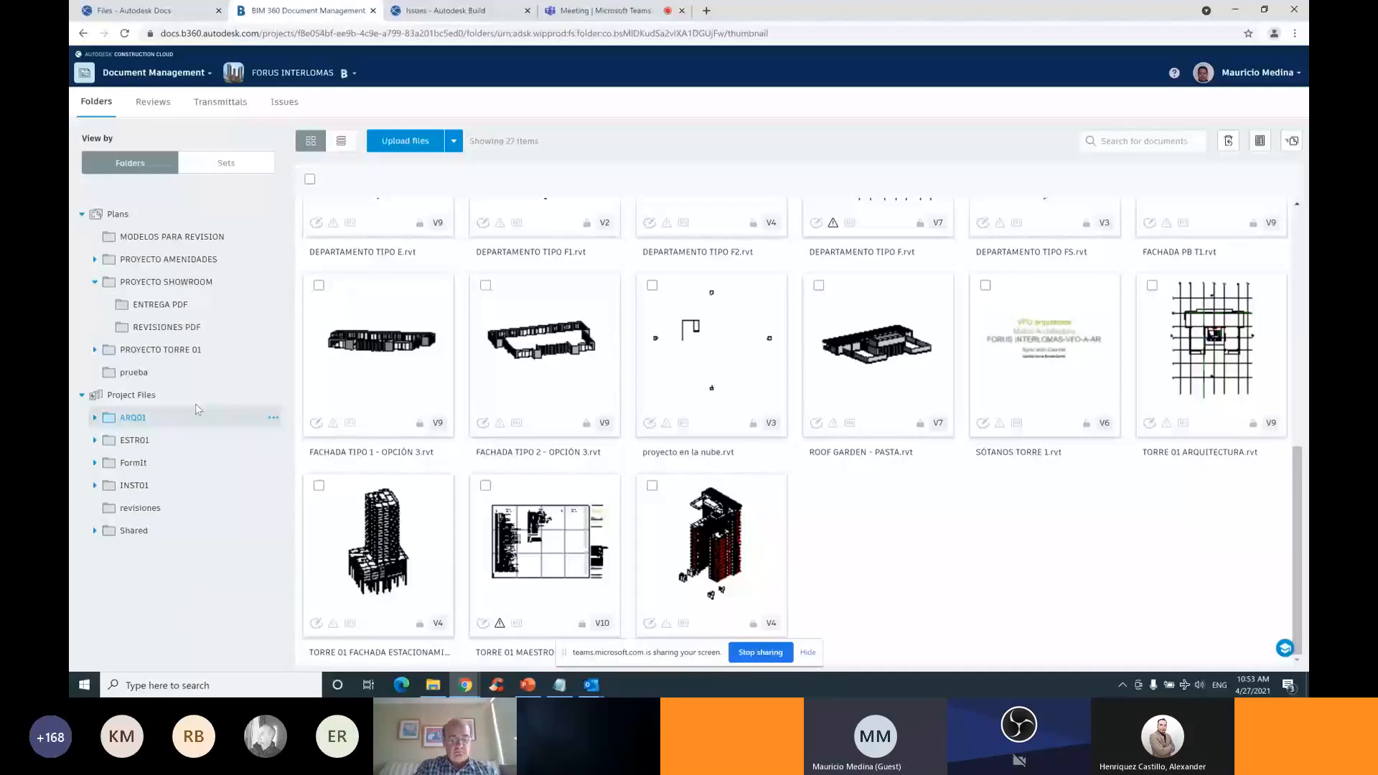
left_click(190, 307)
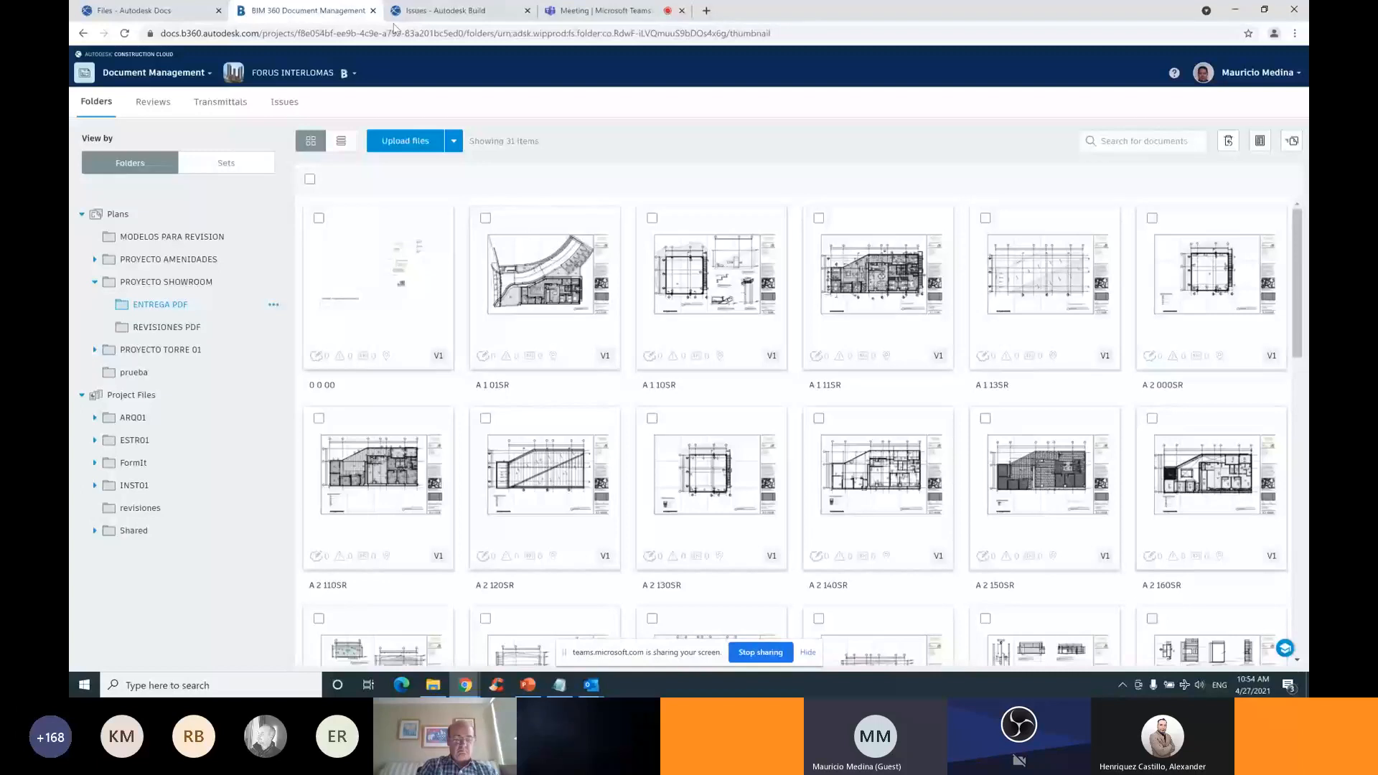
left_click(123, 10)
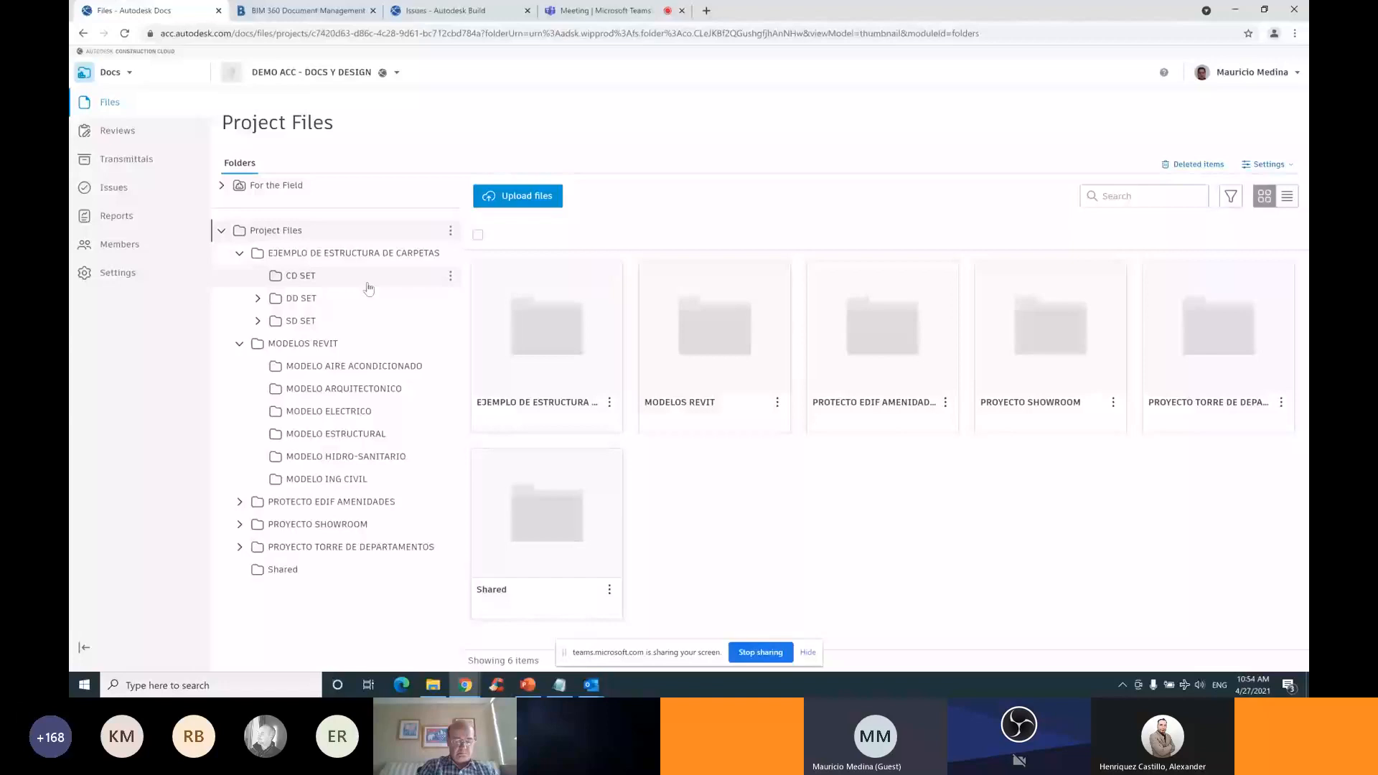
Return to the Microsoft Teams meeting tab showing the empty HAND´S ON PARTE 1 files
left_click(601, 11)
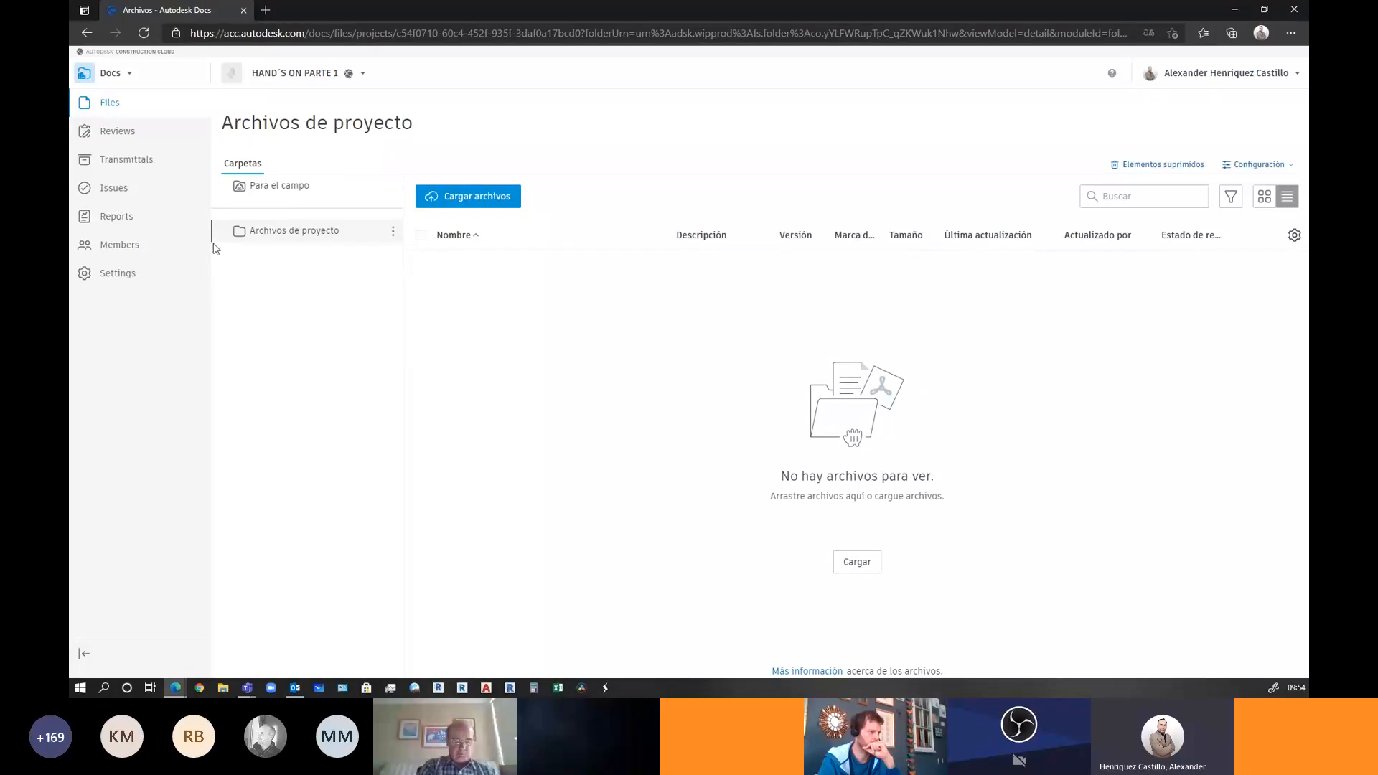
Add a '1- ADMINISTRACION' subfolder under Archivos de proyecto
left_click(394, 231)
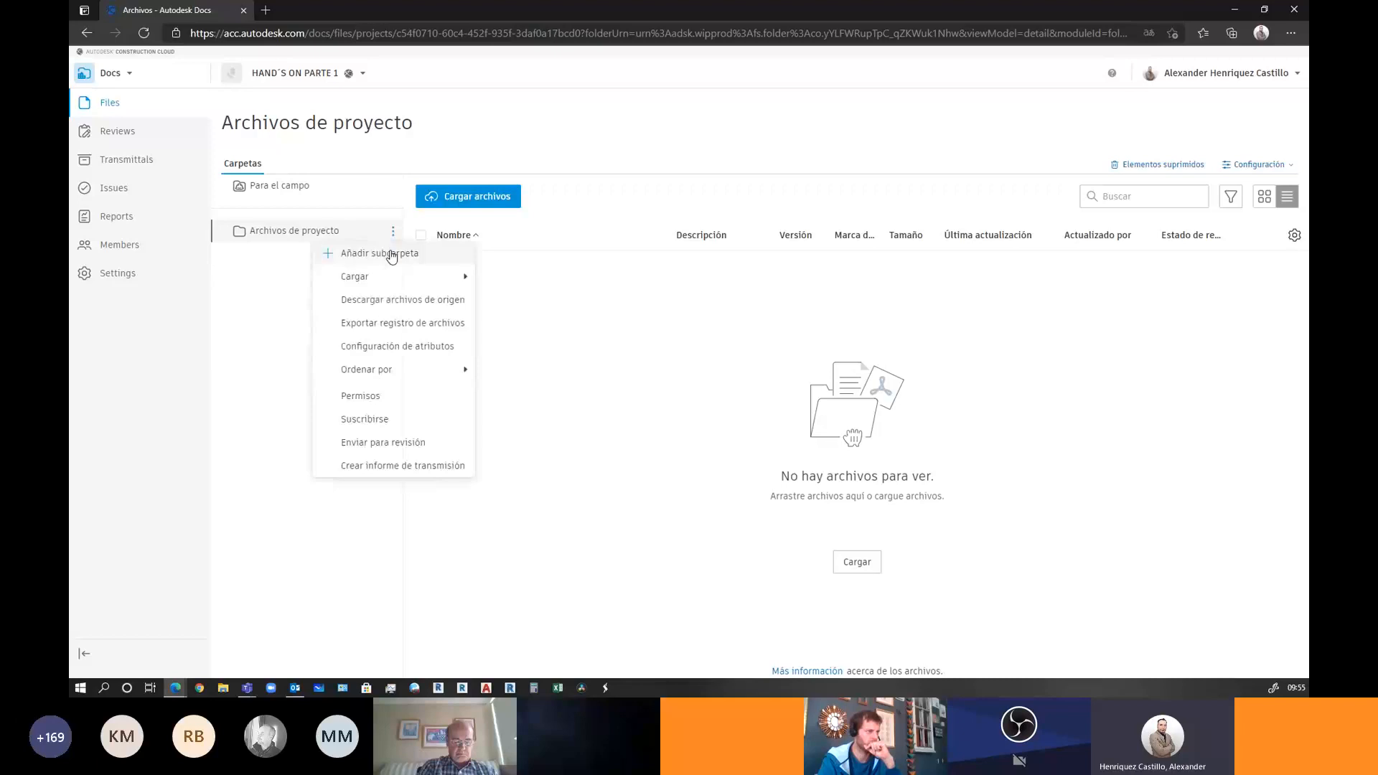
left_click(385, 256)
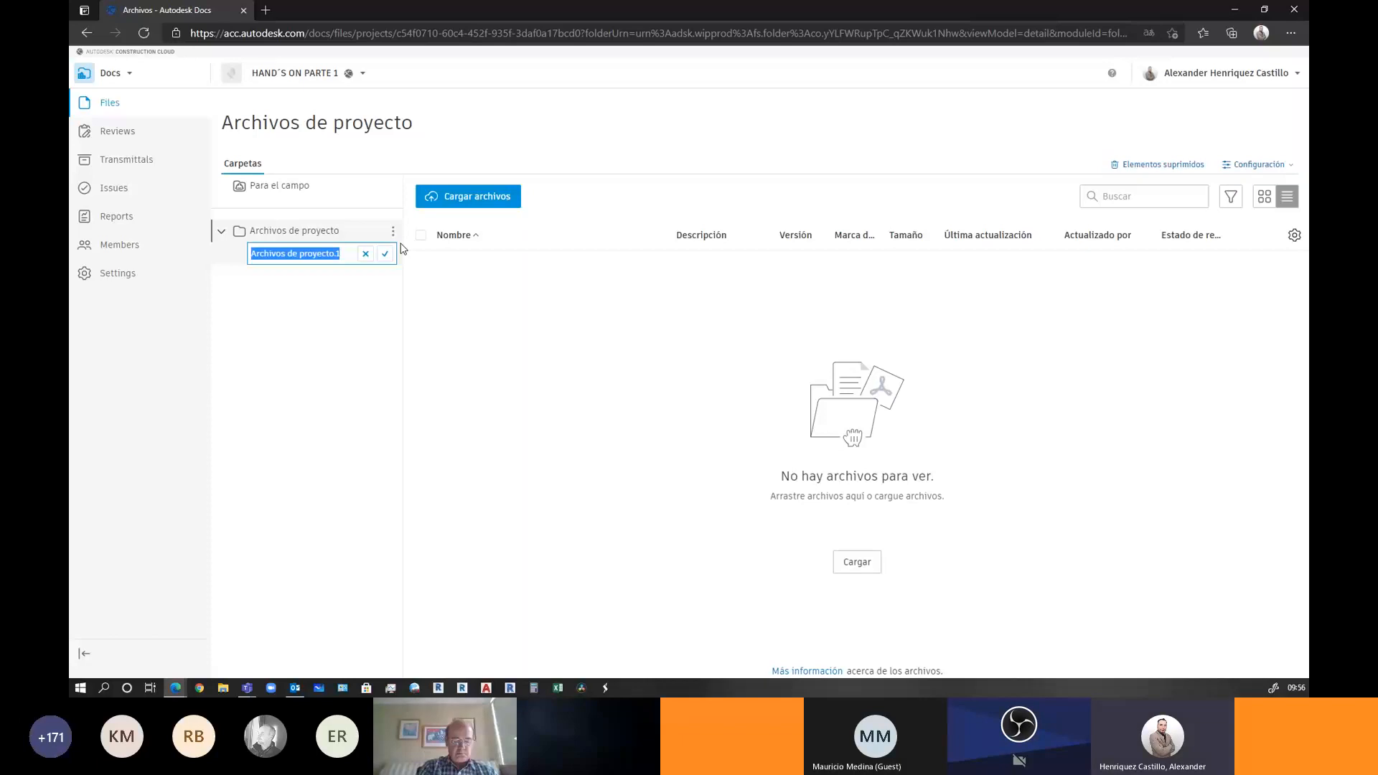
type("1-")
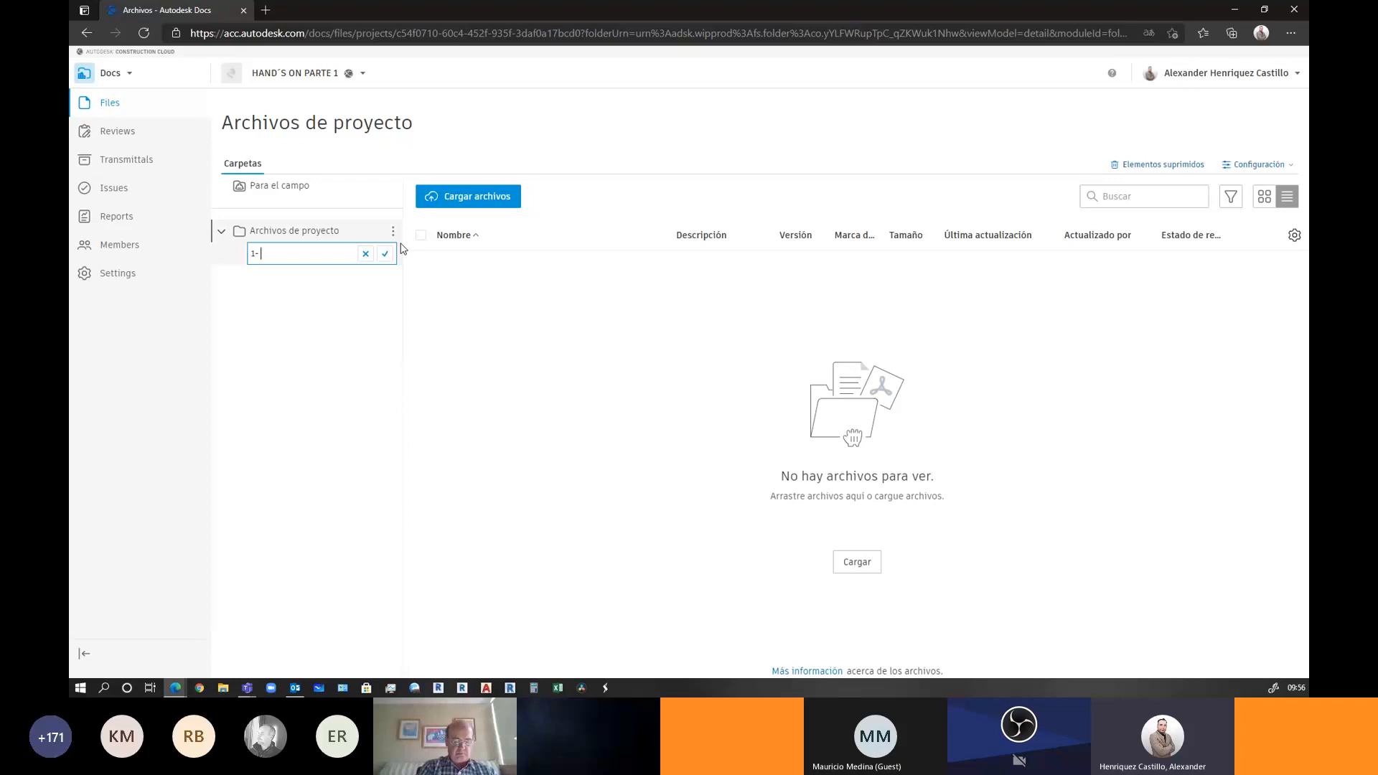
type("pLA")
key("BackSpace")
key("BackSpace")
key("BackSpace")
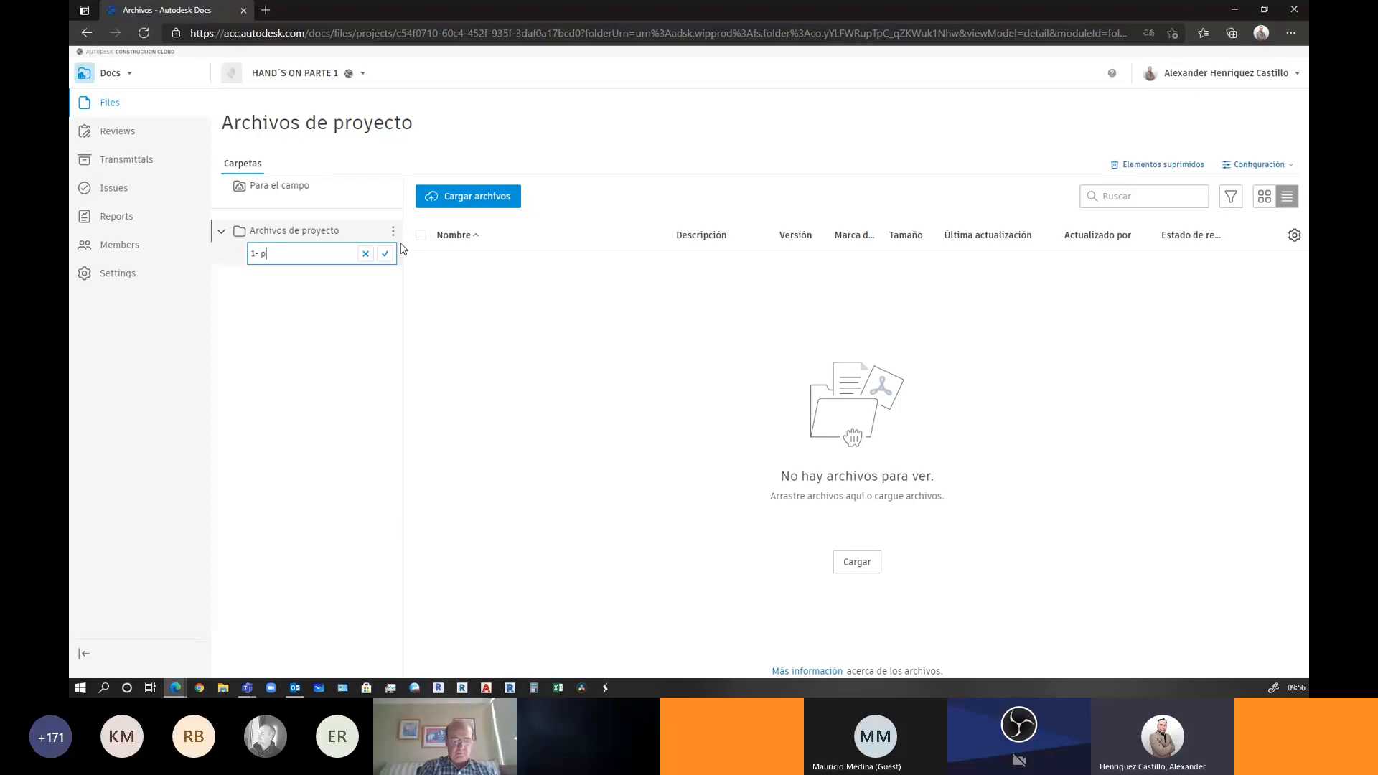
type("AD")
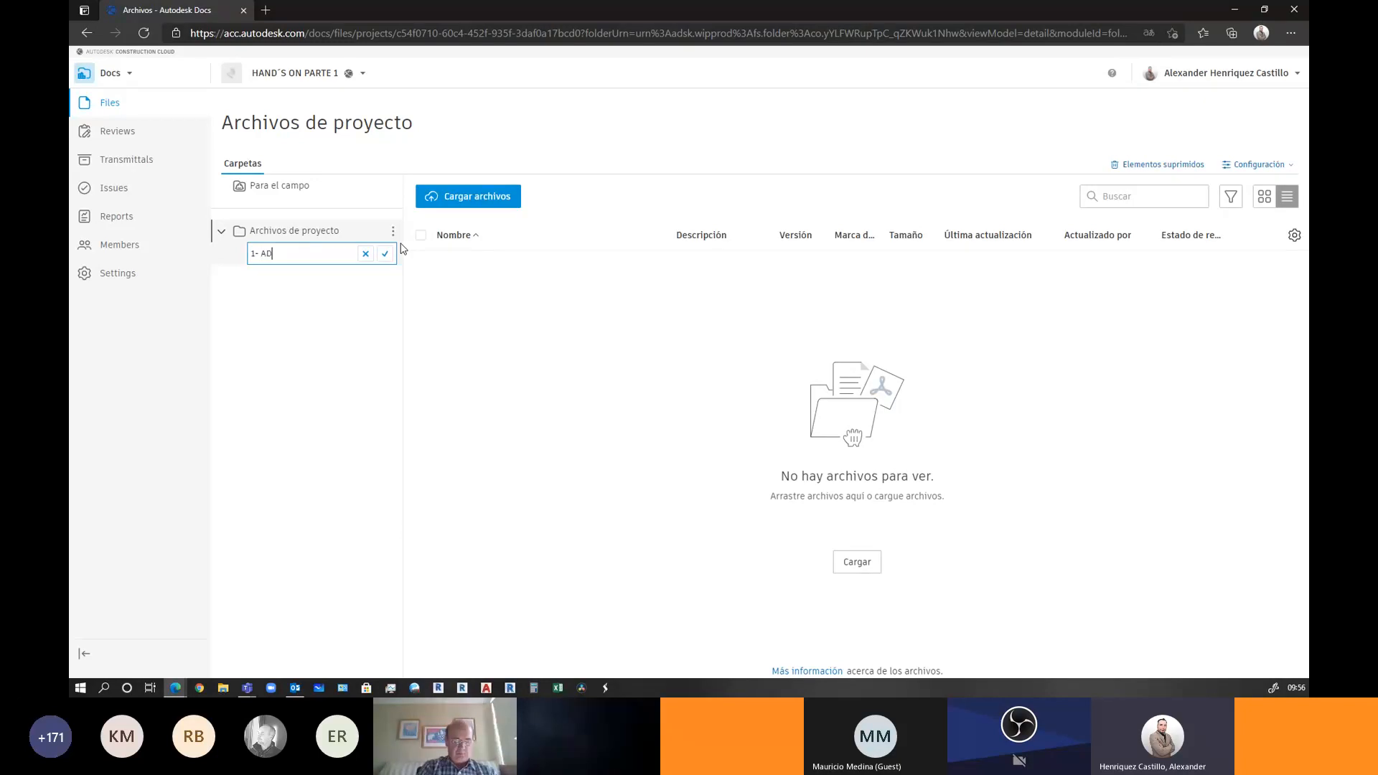
type("MINISTRACION")
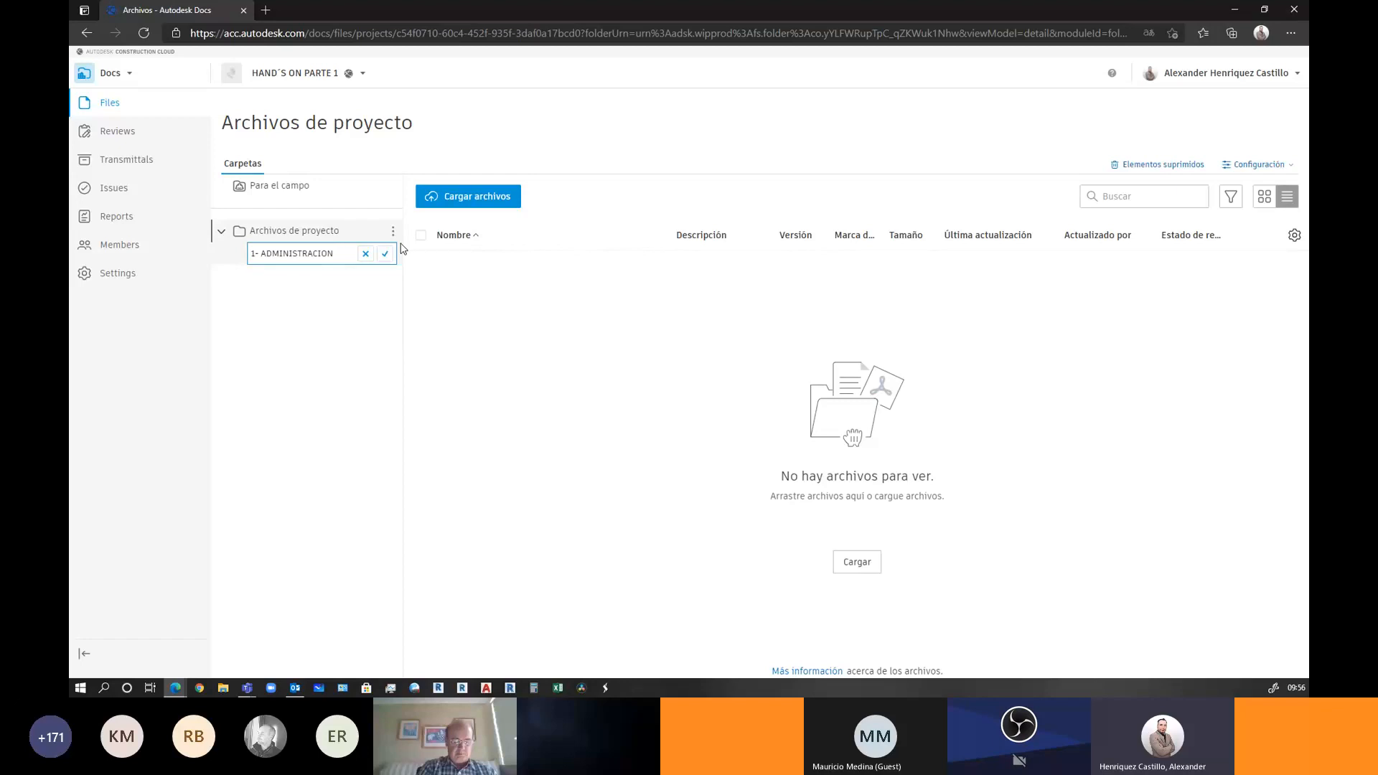
left_click(386, 253)
Start a second subfolder named '2- DISEÑO'
left_click(393, 233)
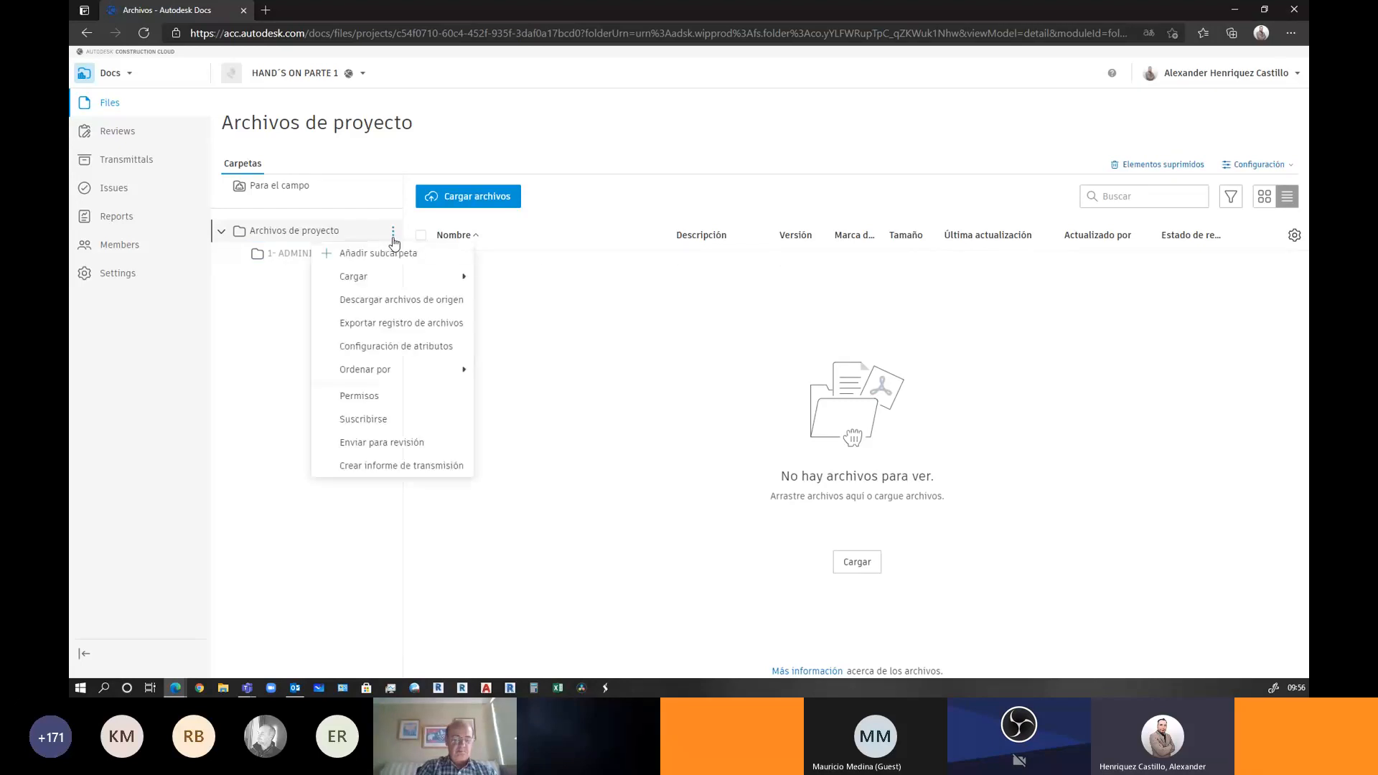
left_click(388, 255)
type("2- ")
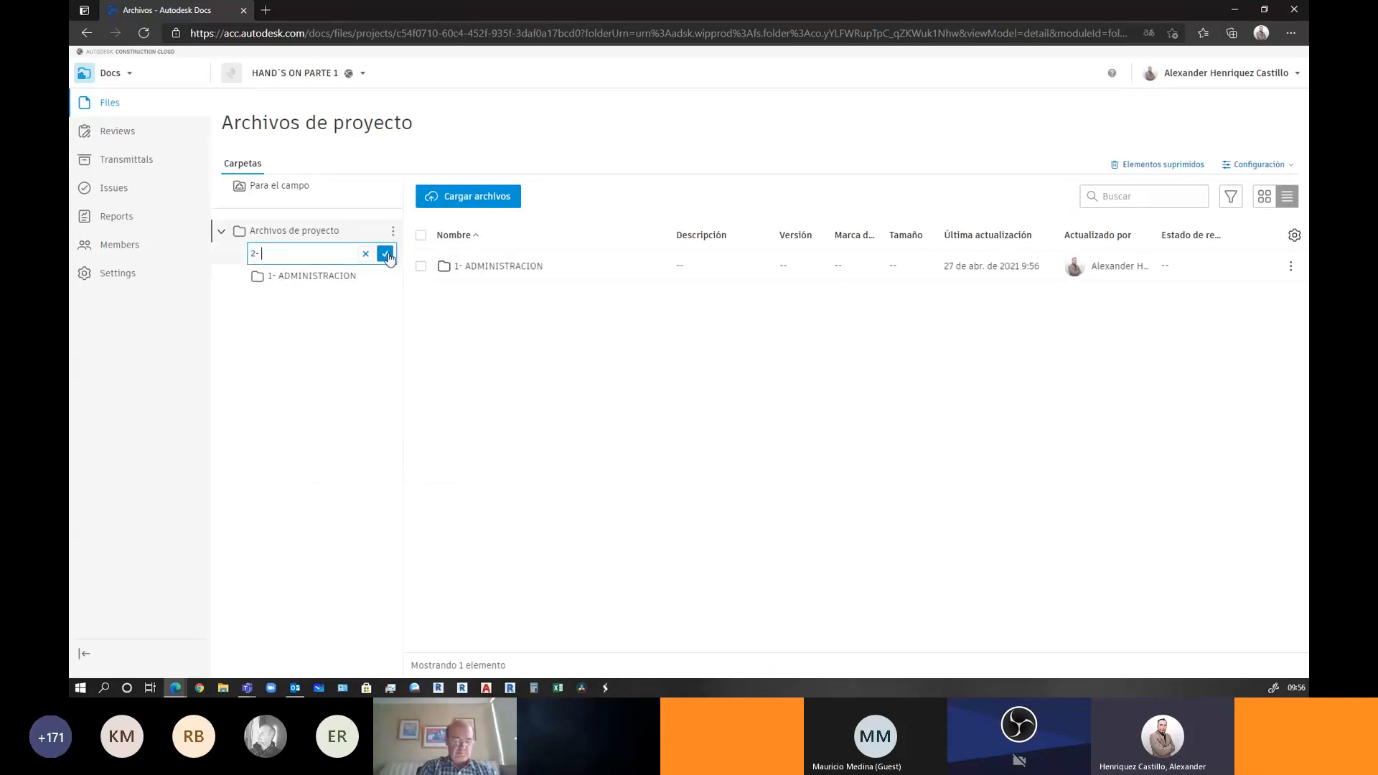
type("DISEÑO")
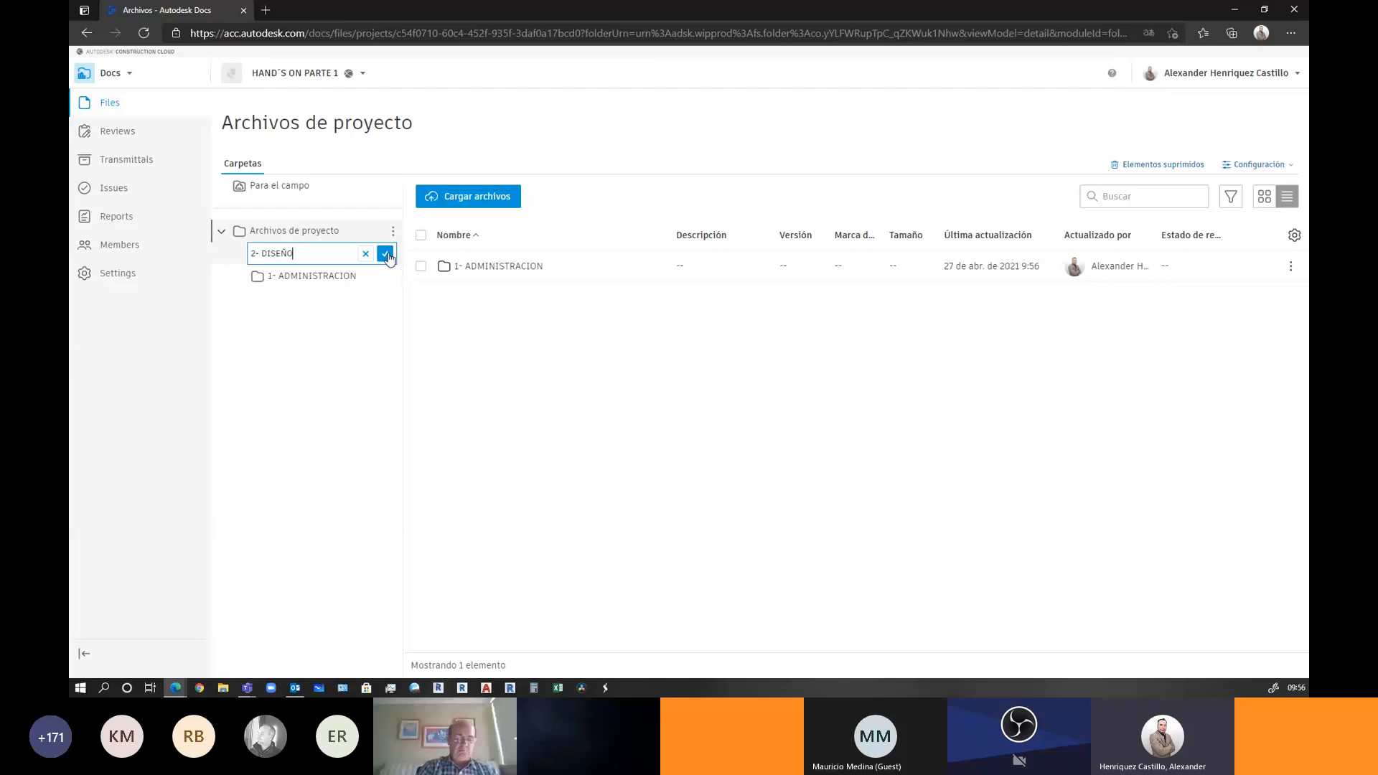
Confirm '2- DISEÑO' and add a '3- CONSTRUCCION' subfolder
left_click(386, 253)
left_click(392, 230)
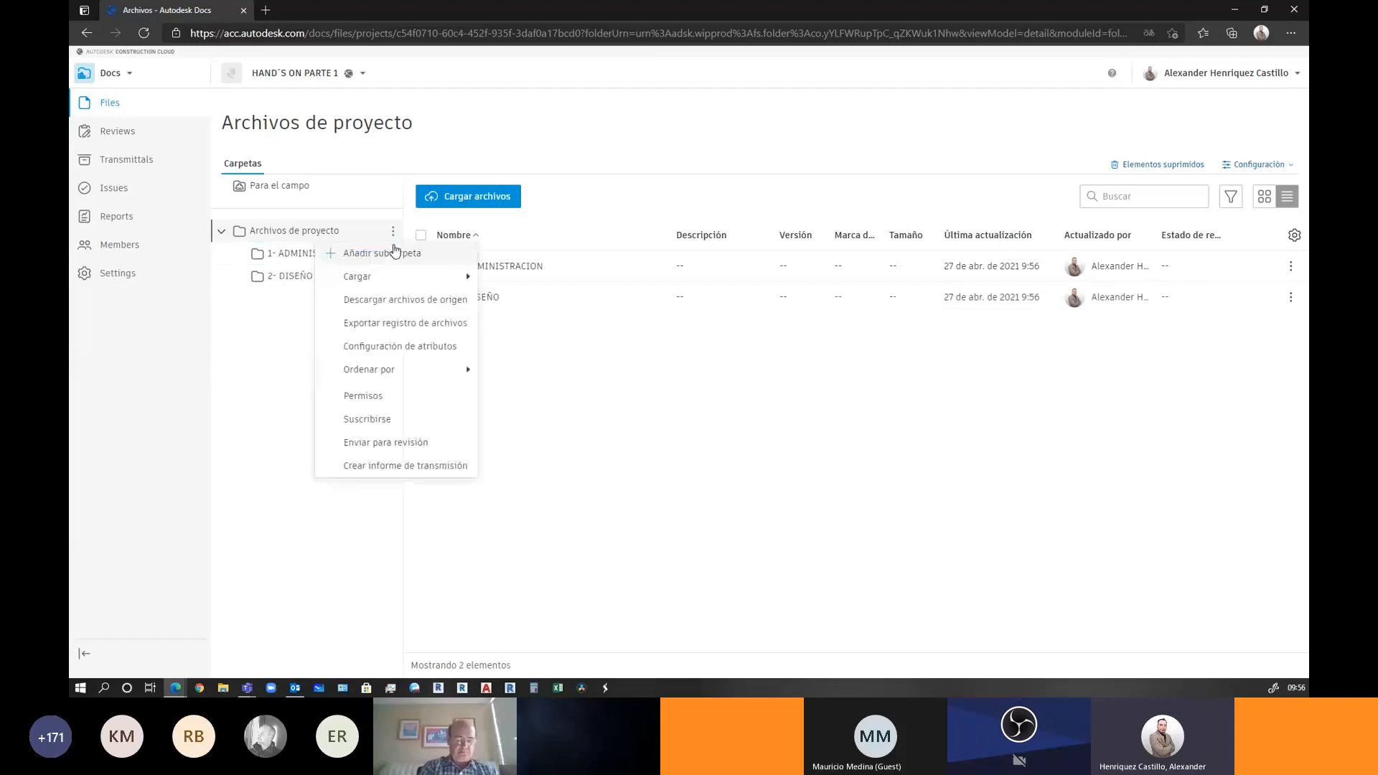
left_click(392, 253)
type("3- ")
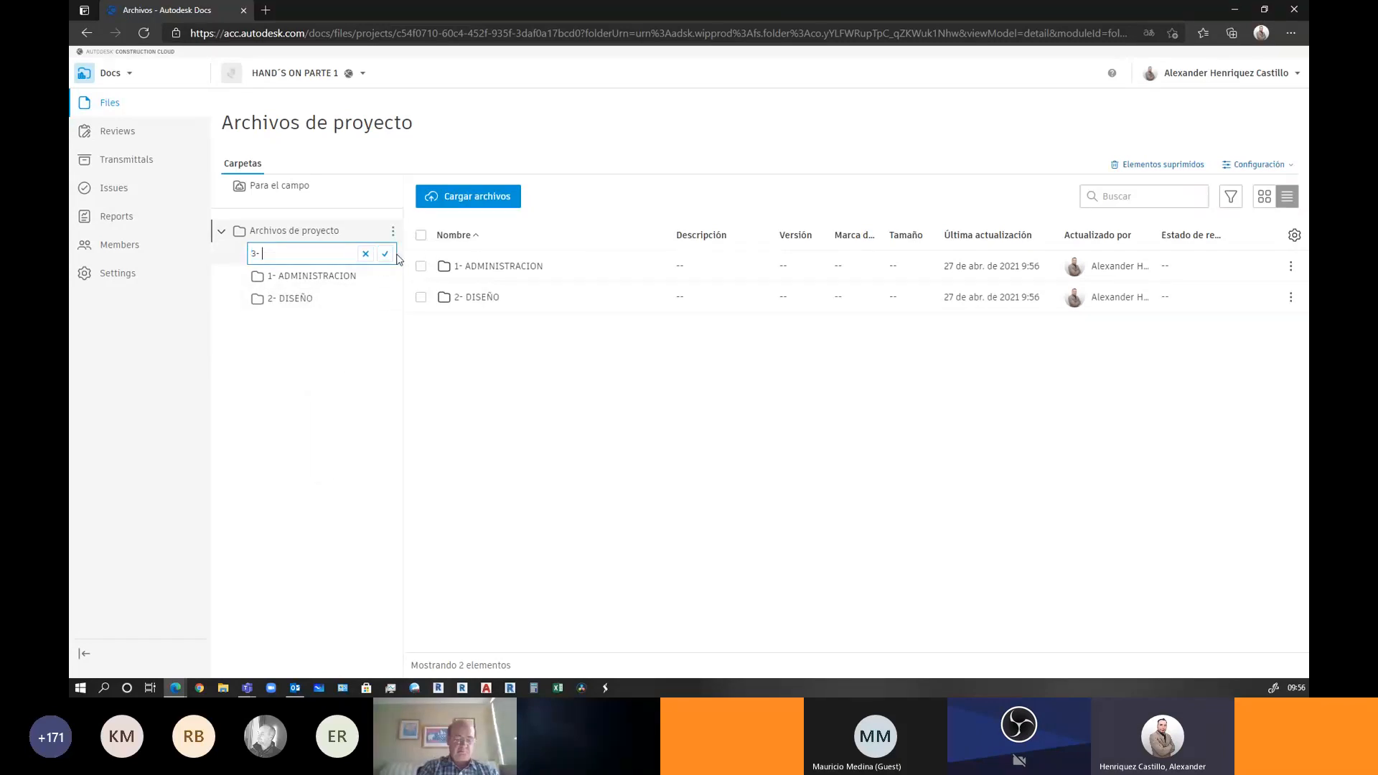
type("CONSTRUCCION")
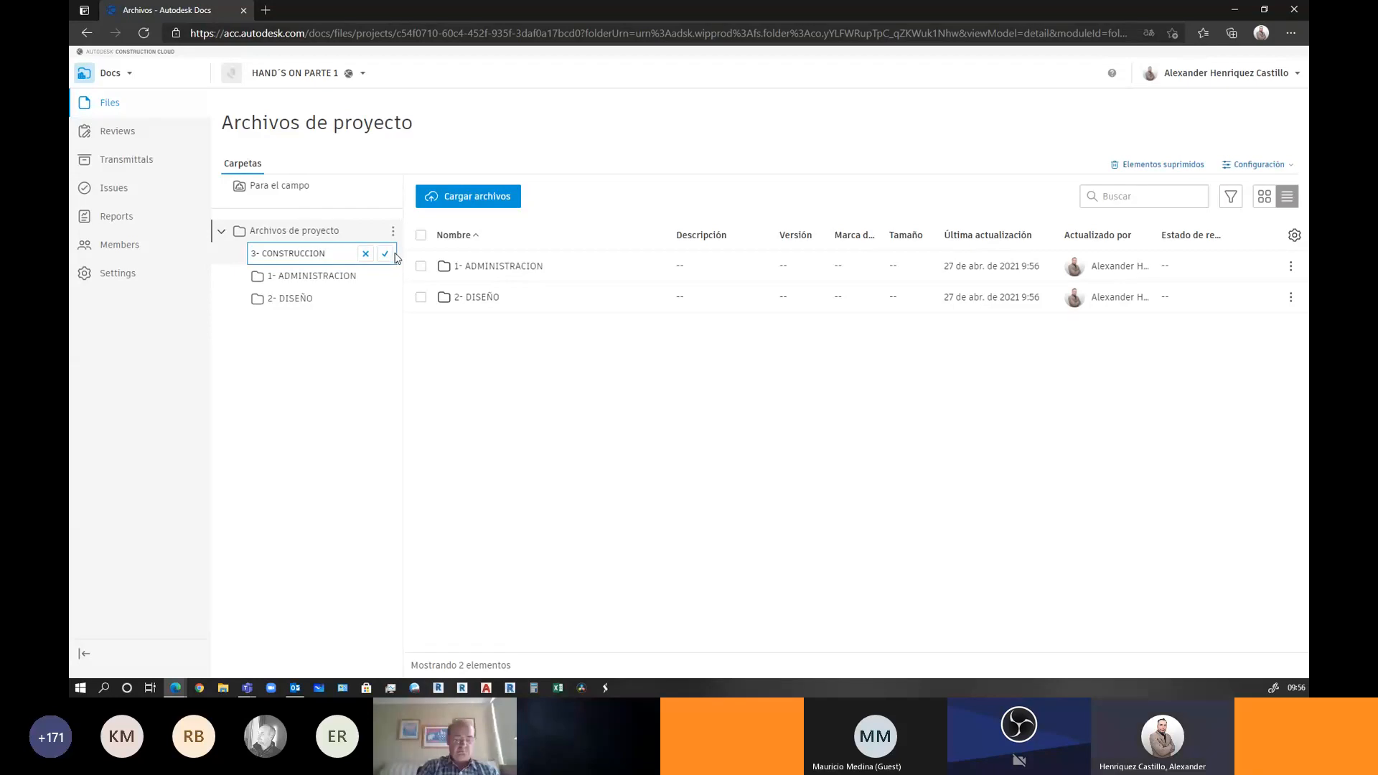
left_click(386, 254)
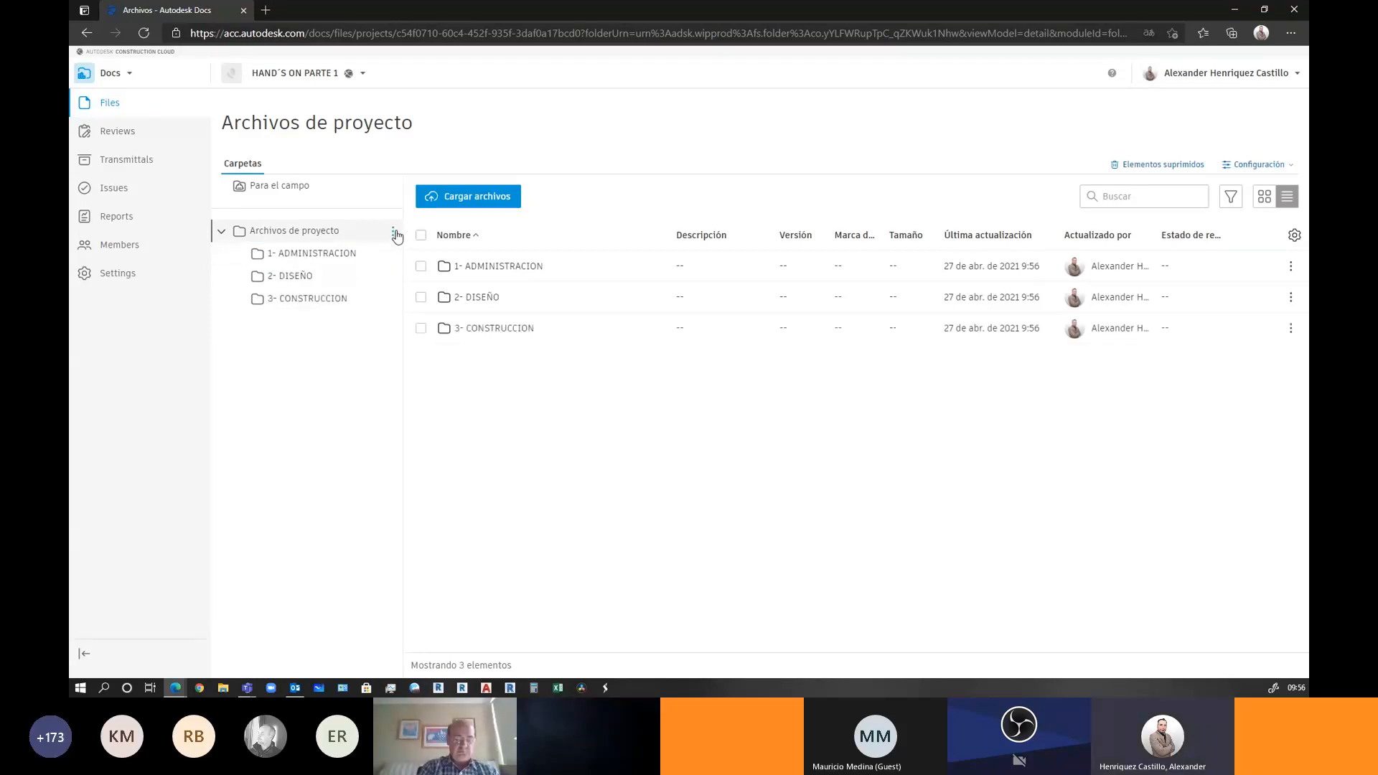
Add a fourth subfolder named '4- OPERACION'
left_click(394, 234)
left_click(395, 252)
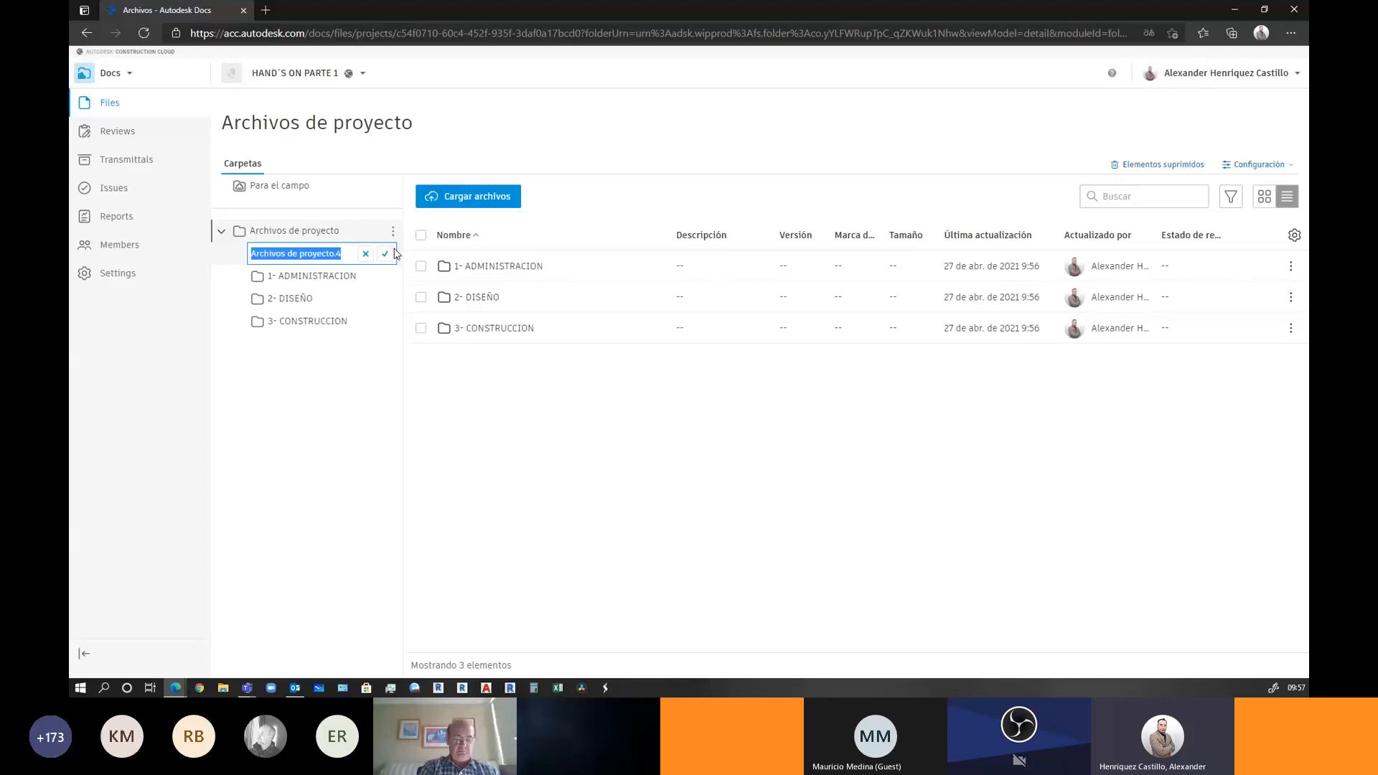
type("4- OPERACIONE")
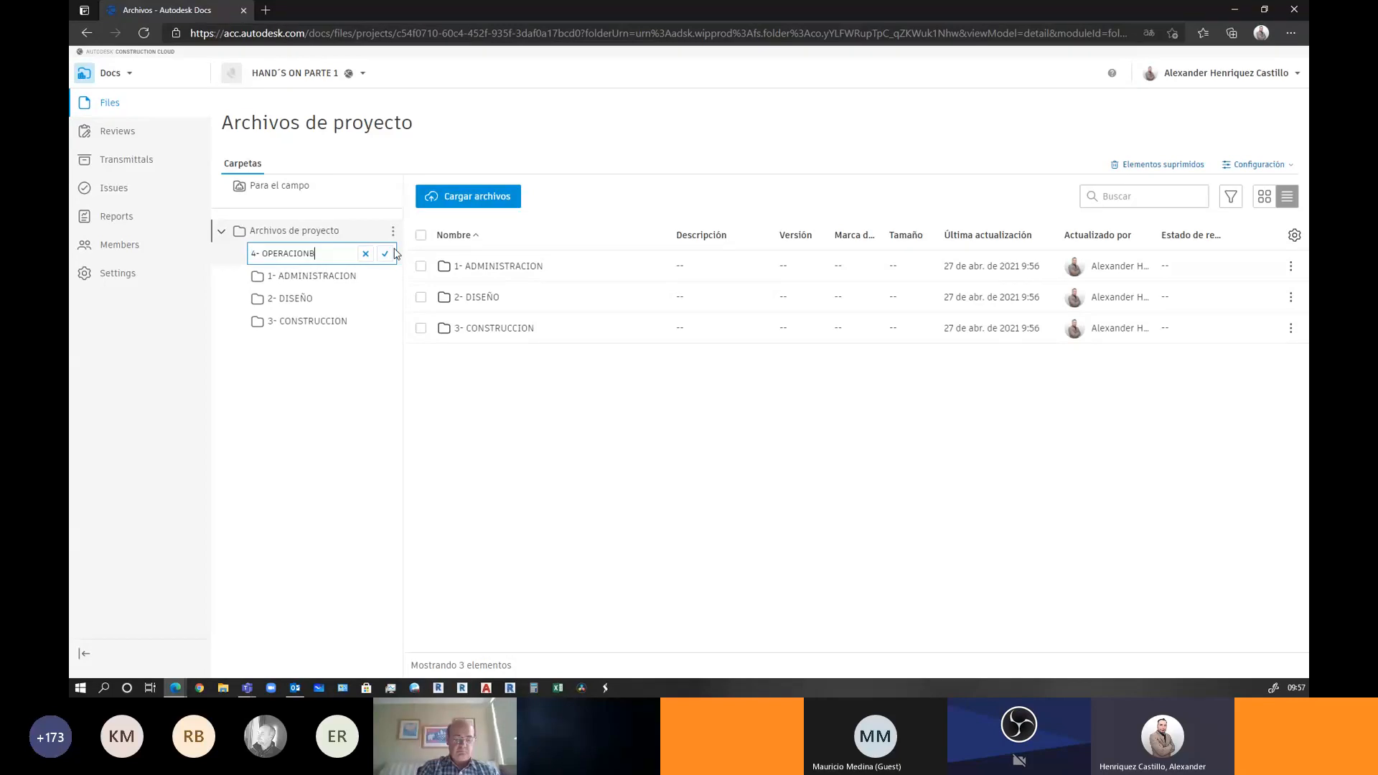
key("BackSpace")
left_click(386, 255)
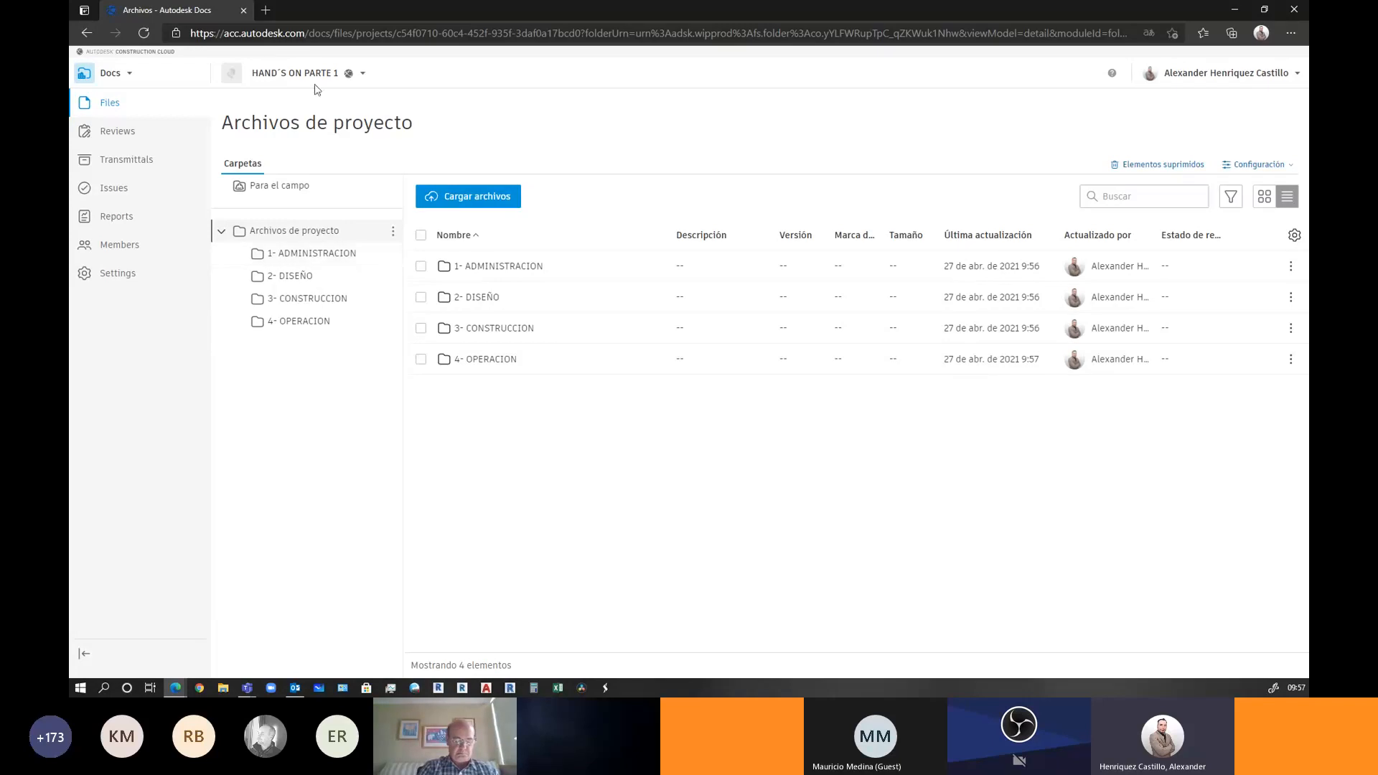
right_click(260, 9)
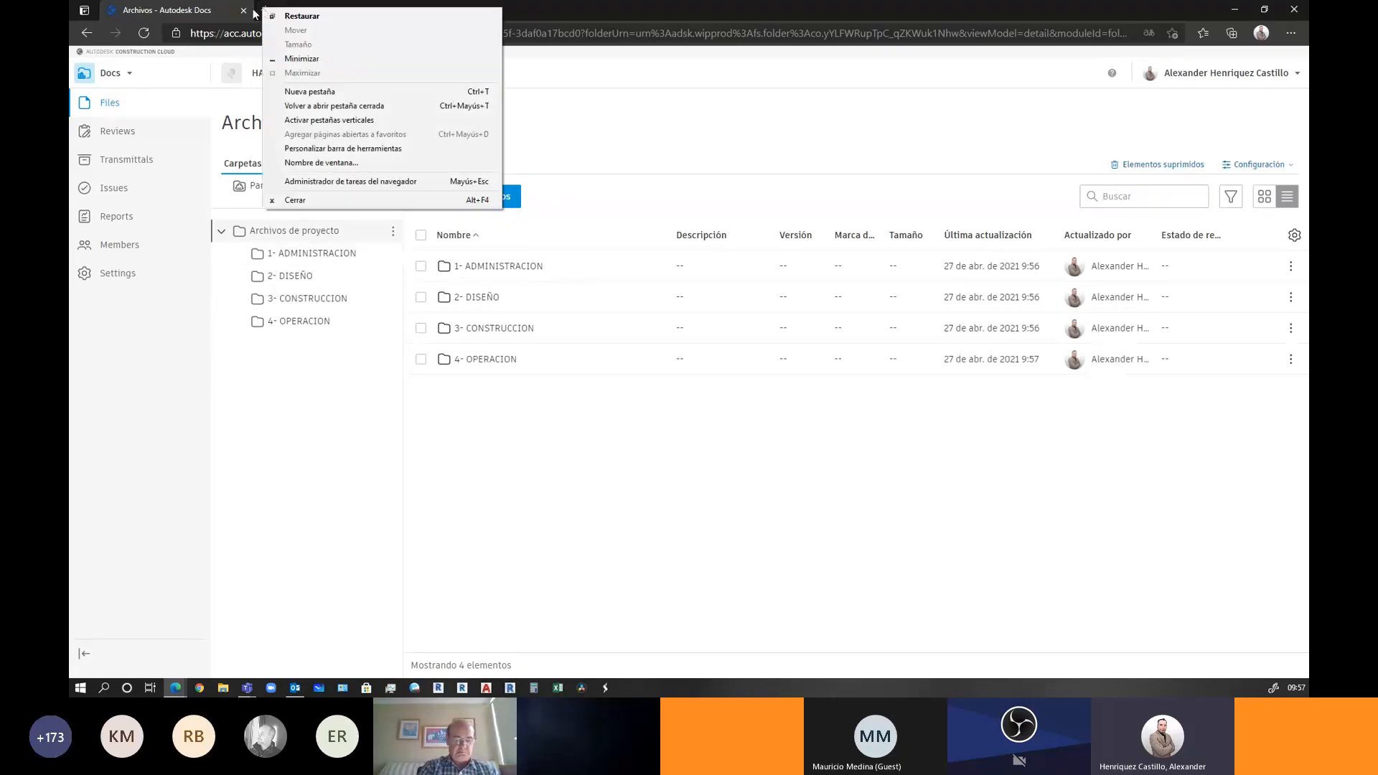
Duplicate the Docs files tab and scroll through the account's project list
right_click(215, 10)
left_click(234, 57)
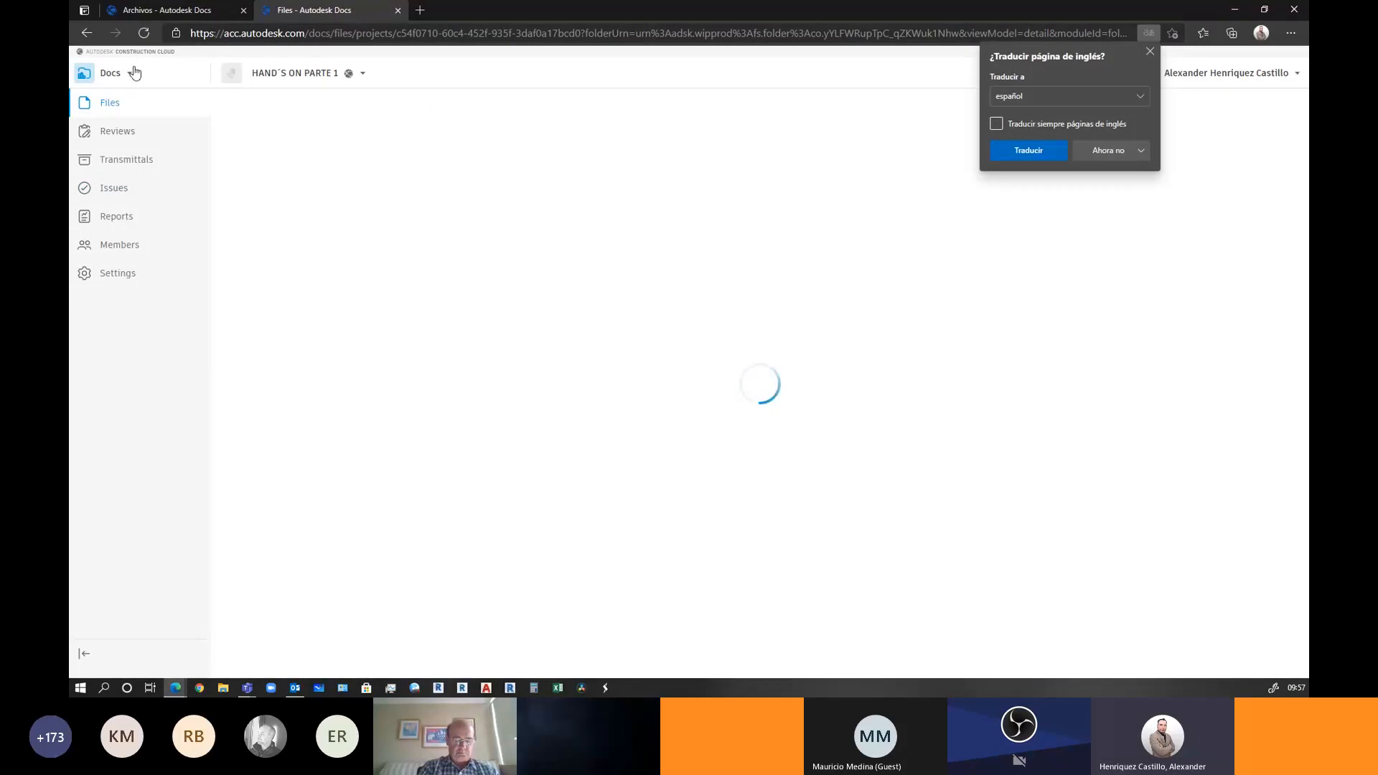
left_click(297, 76)
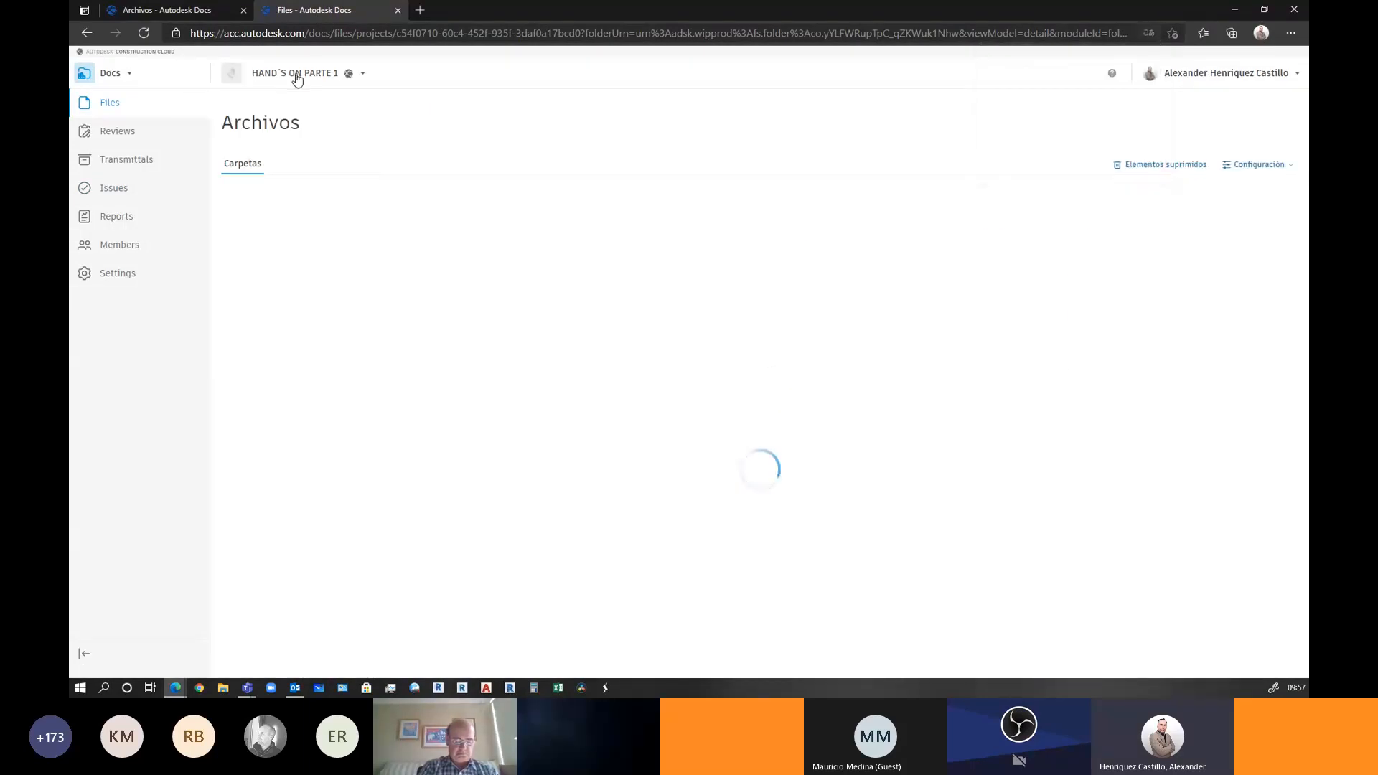
left_click(296, 76)
scroll(340, 165, "down", 1)
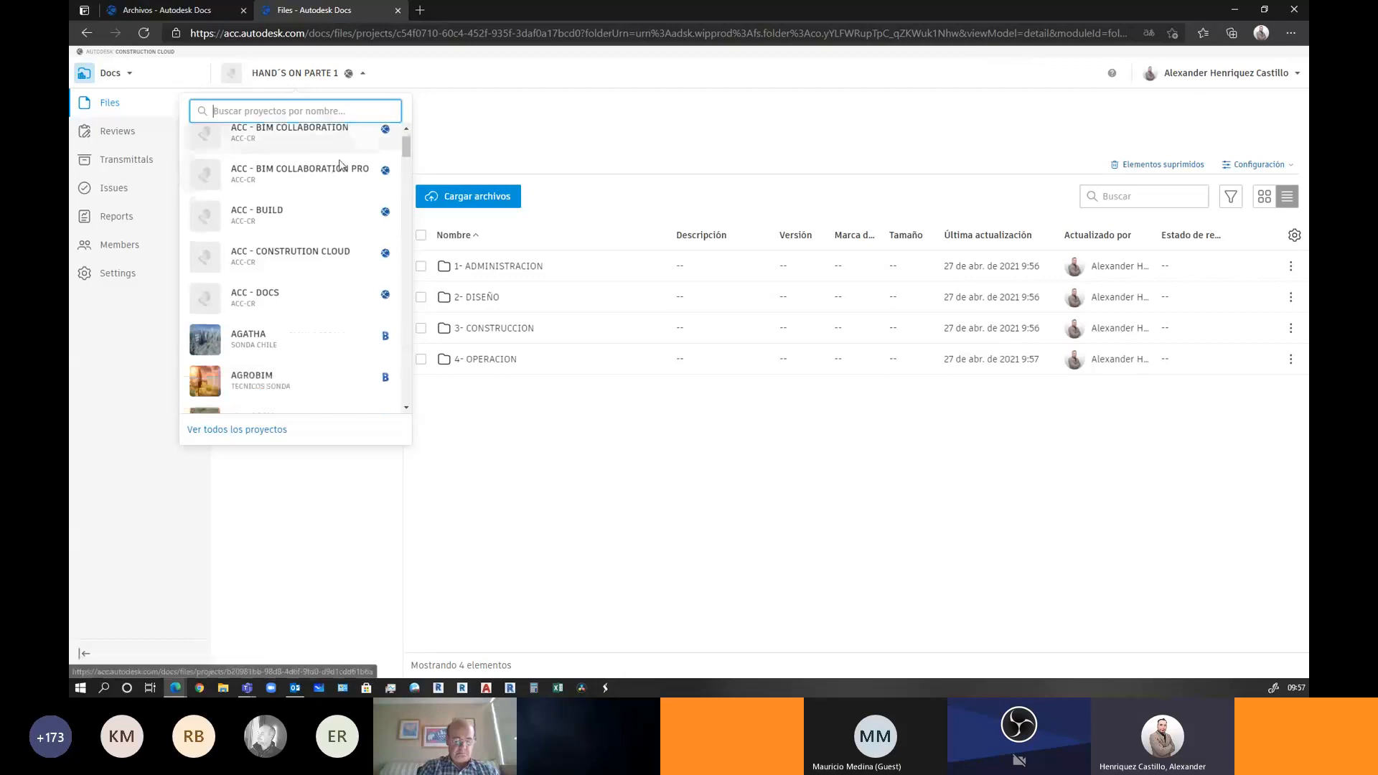
scroll(340, 165, "down", 7)
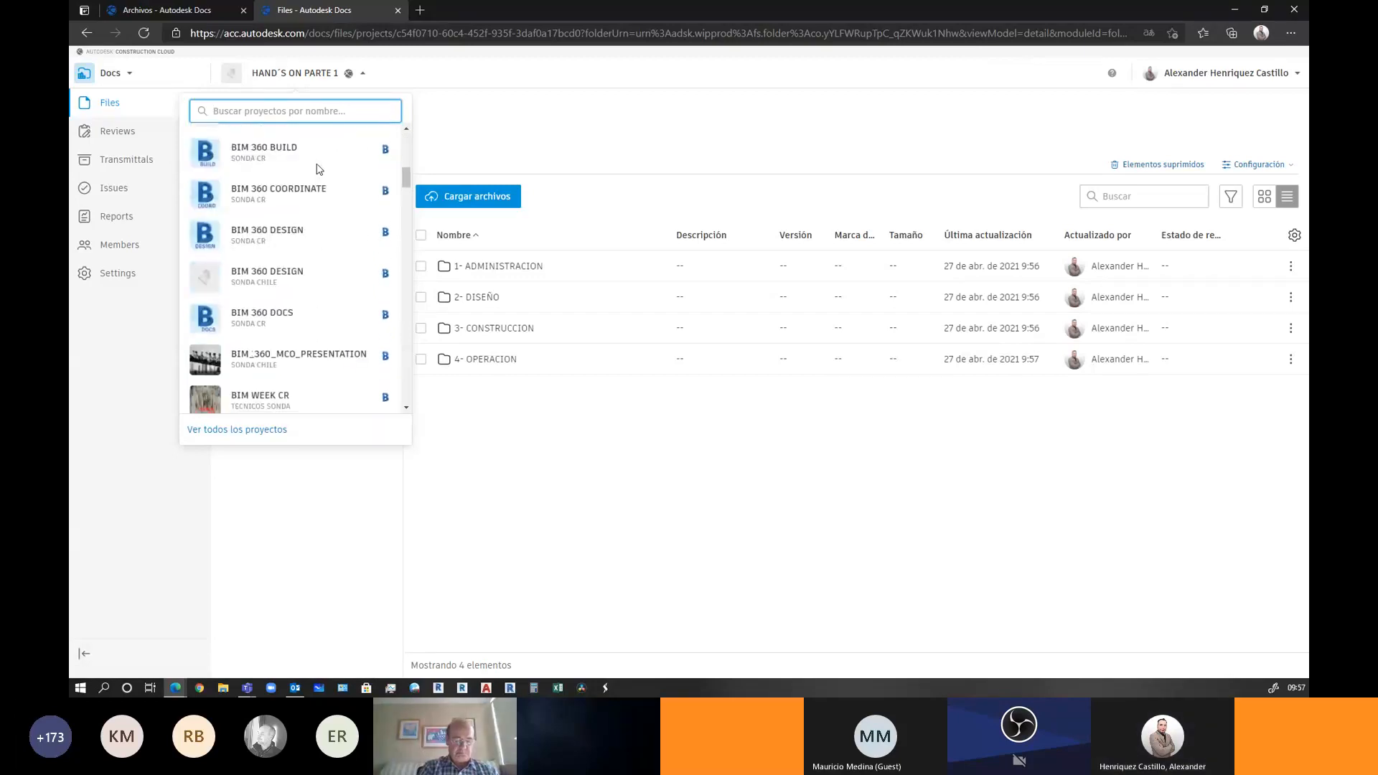
scroll(320, 169, "down", 5)
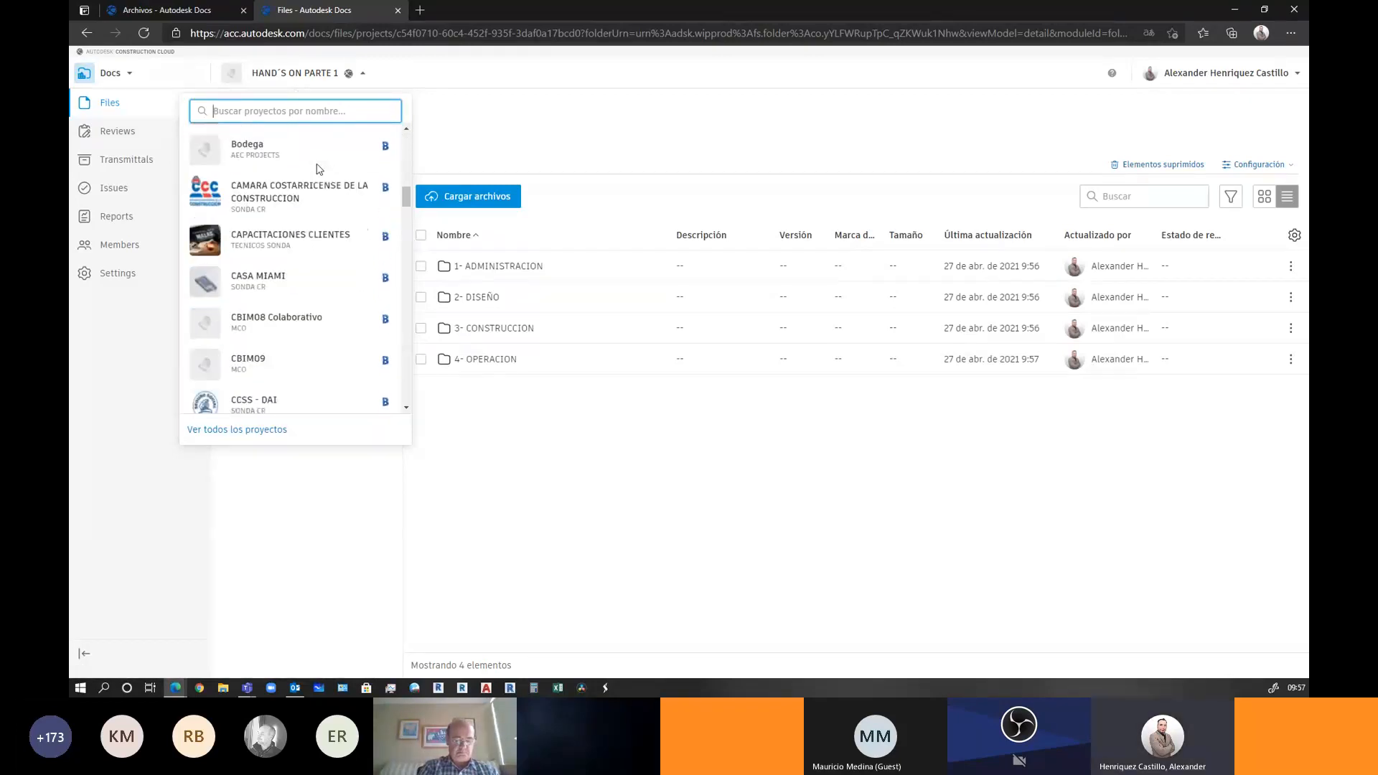
scroll(319, 168, "down", 8)
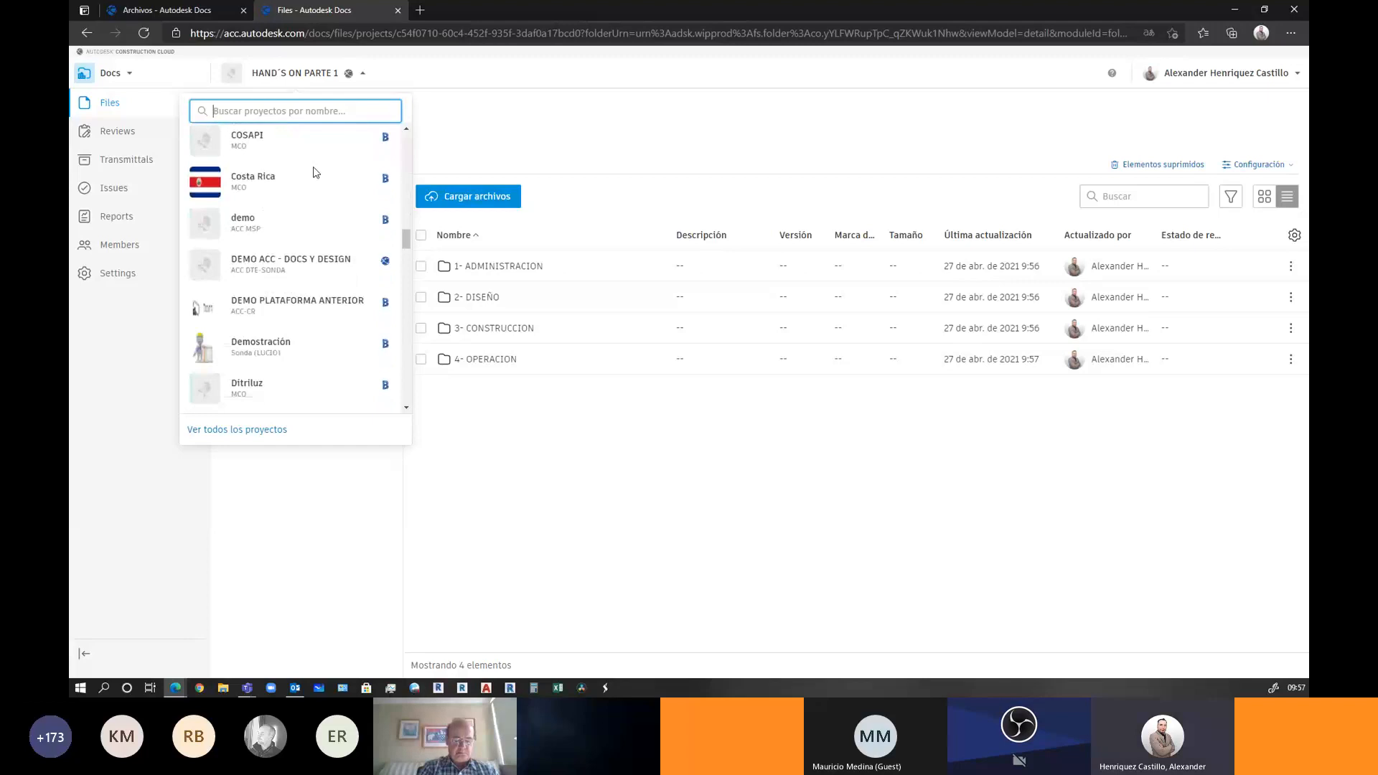
scroll(313, 172, "down", 5)
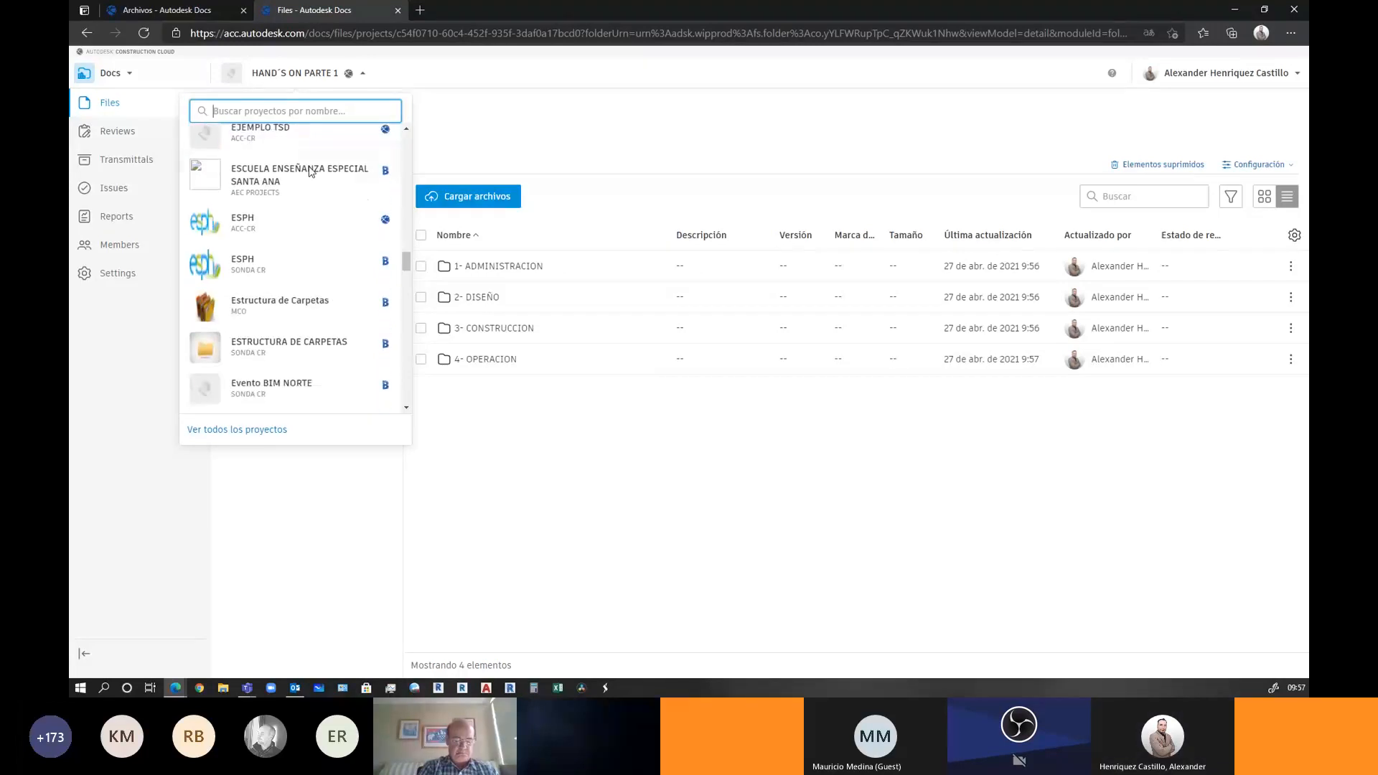
Open ESTRUCTURA DE CARPETAS, expand 1- ADMINISTRACION, 2- DISEÑO, 2.2. PROYECTO EJECUTIVO, and view 2.2.2. ESTRUCTURA
left_click(299, 188)
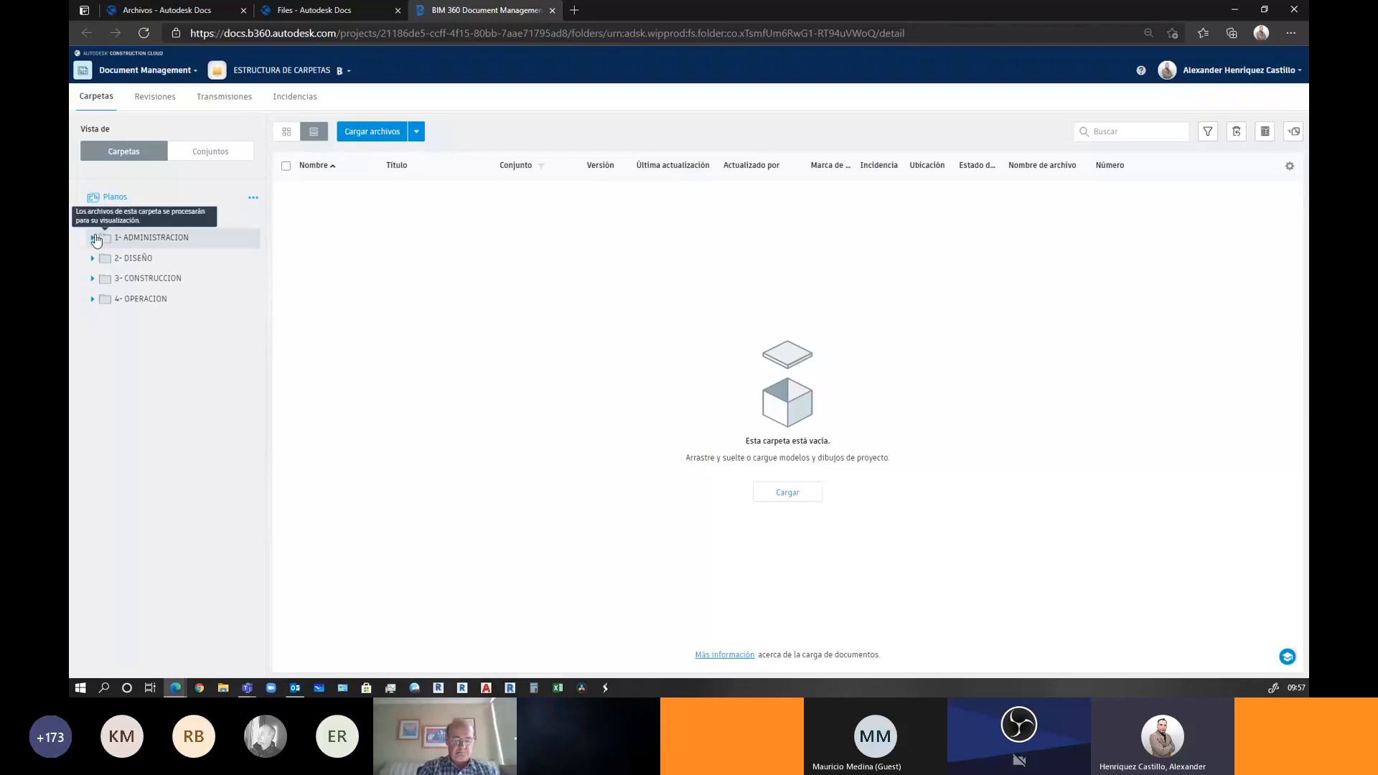
left_click(94, 238)
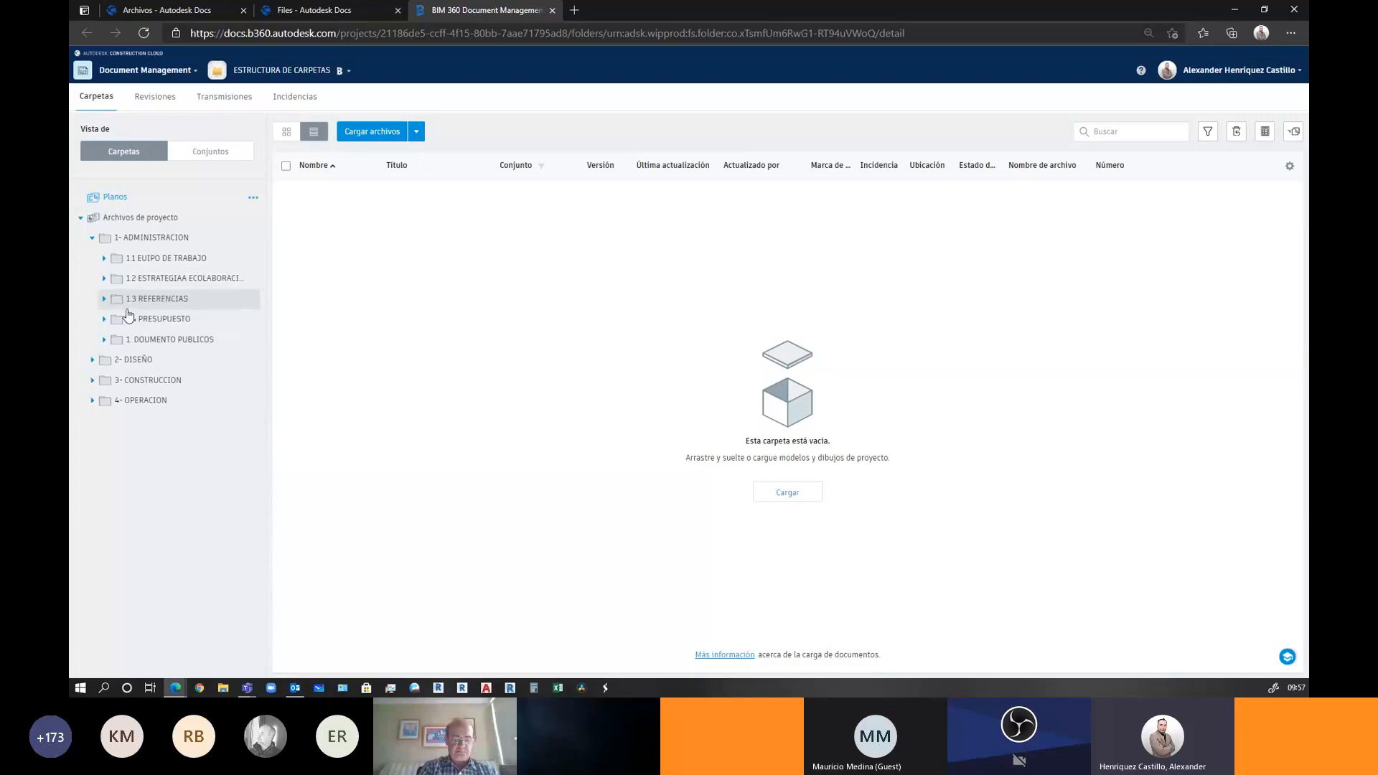
left_click(185, 362)
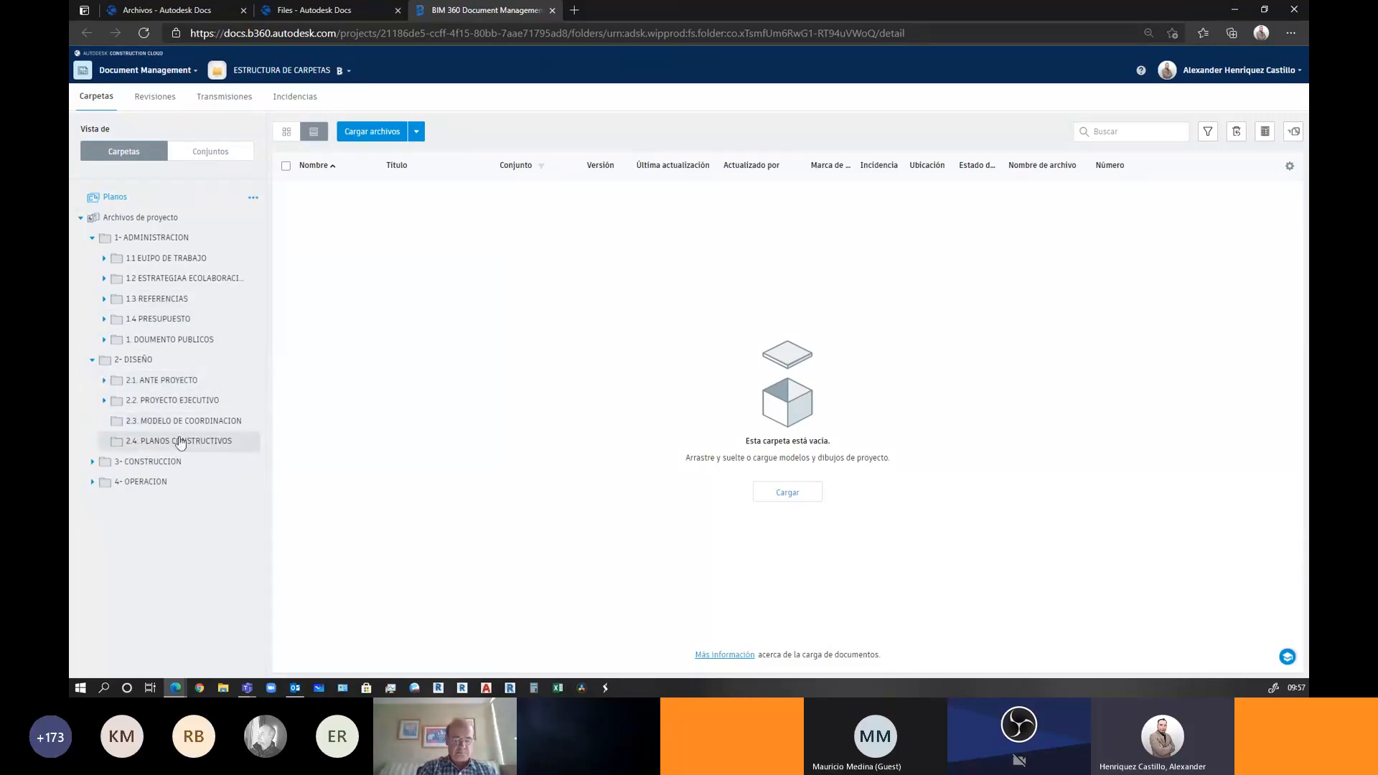
left_click(104, 401)
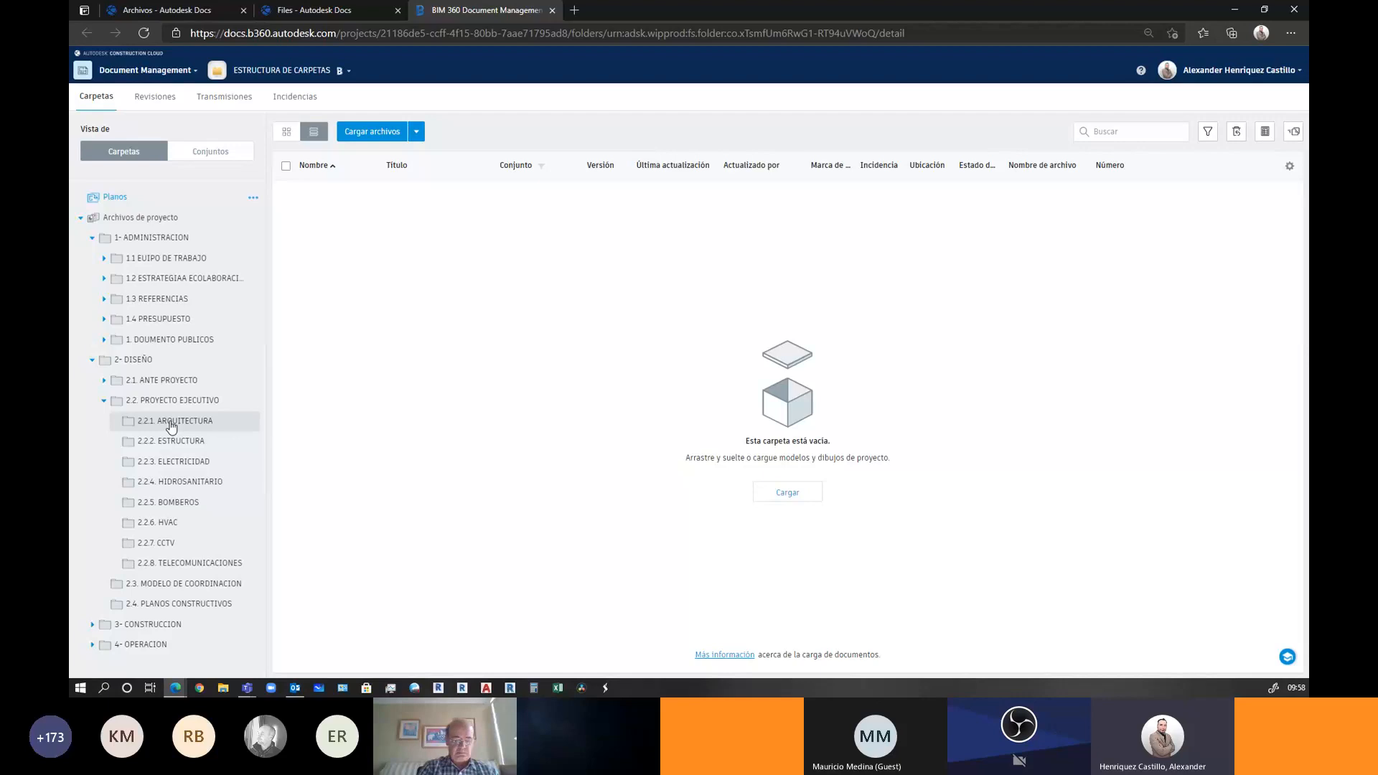
left_click(169, 441)
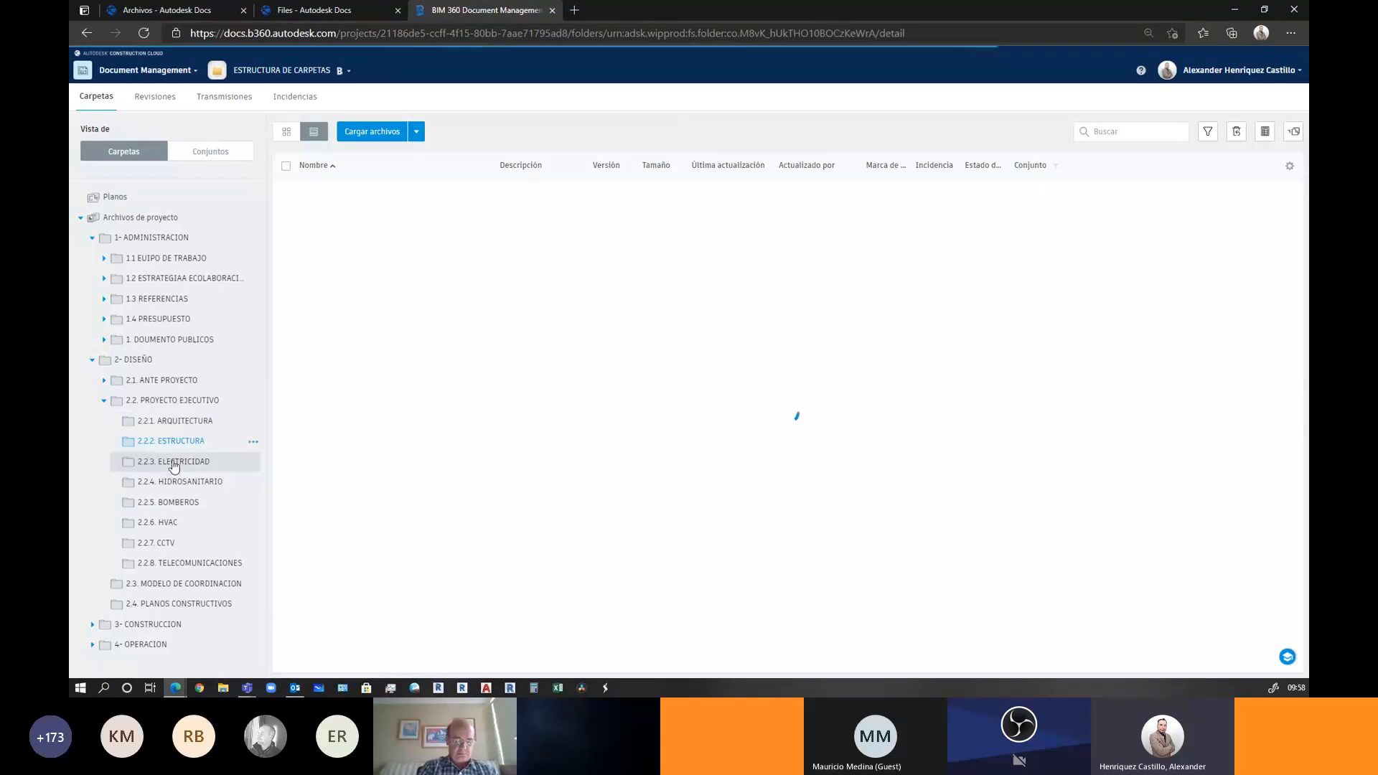
View the empty 2.2.3. ELECTRICIDAD folder, then collapse 2- DISEÑO
left_click(175, 462)
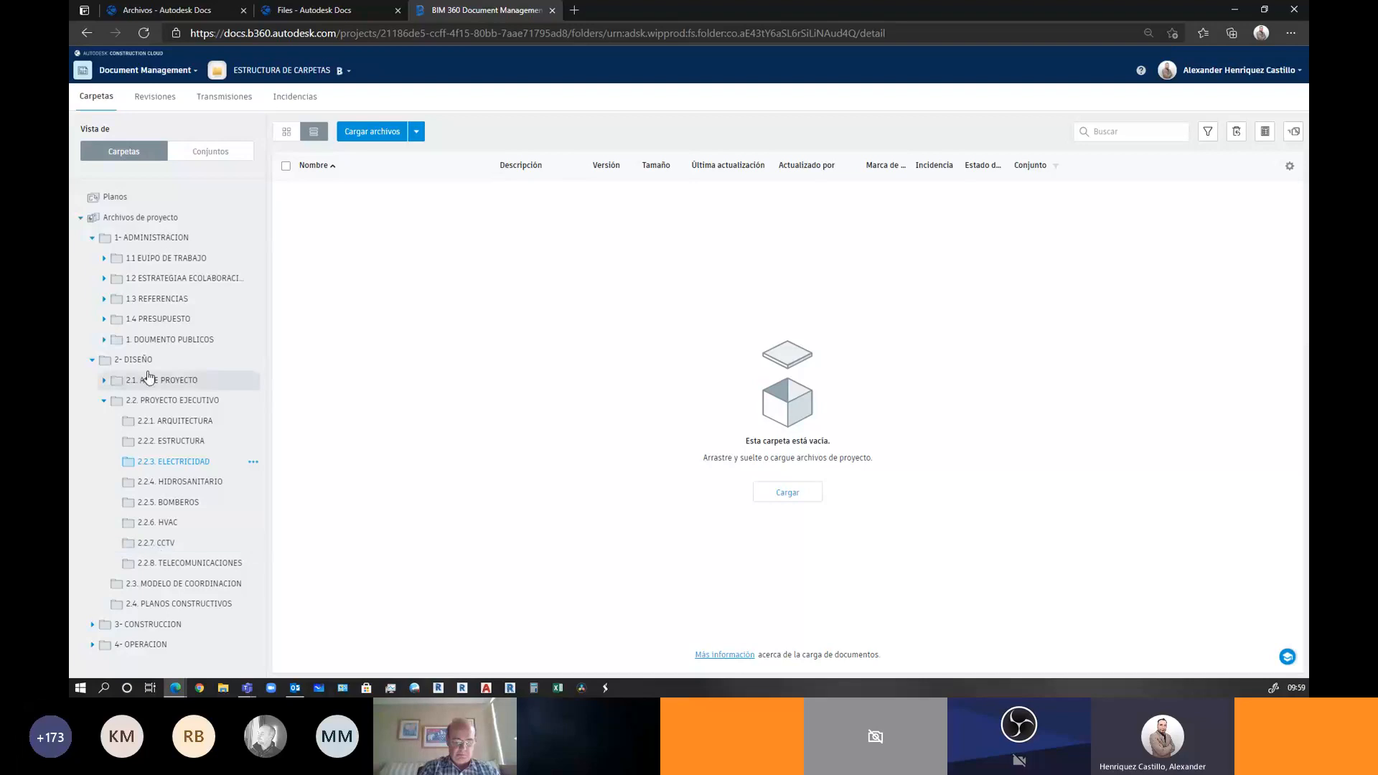
left_click(92, 359)
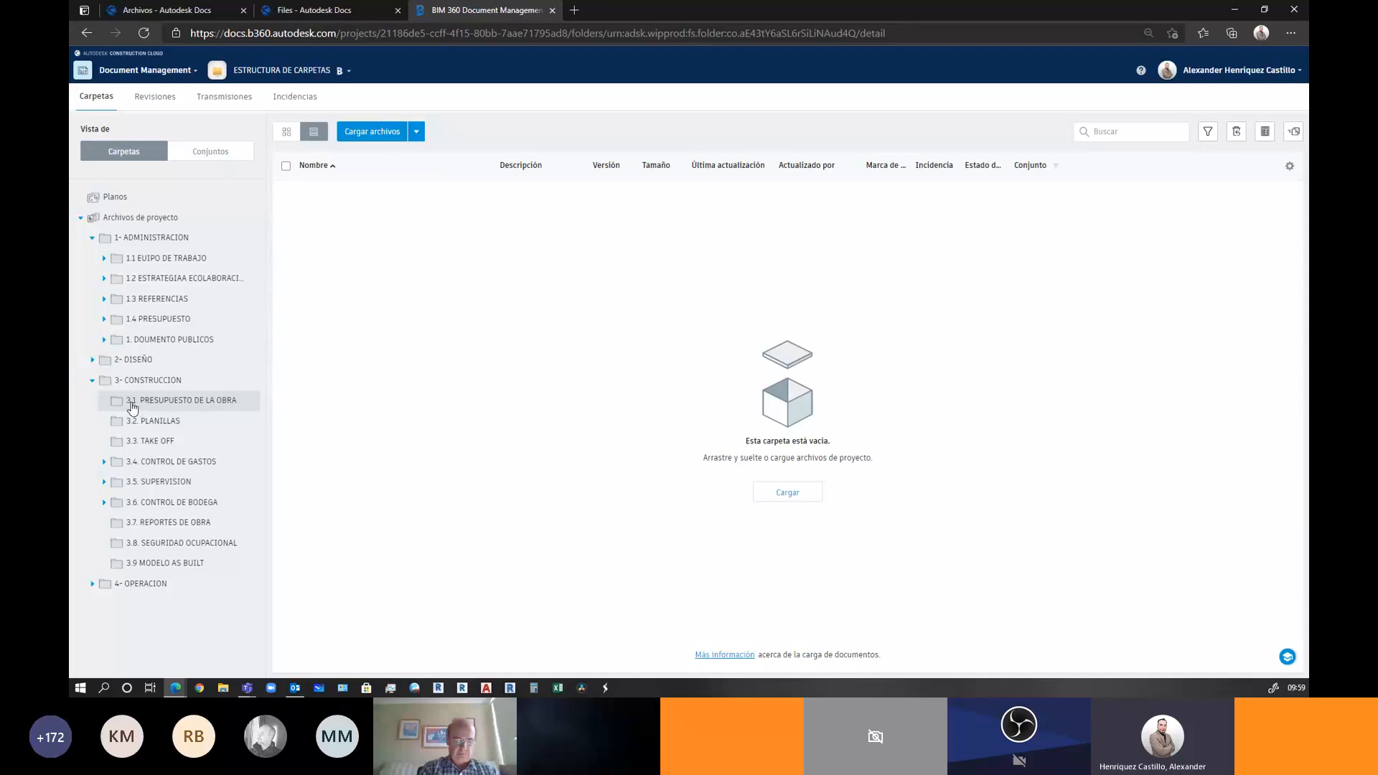
Collapse the 3- CONSTRUCCION and 1- ADMINISTRACION folders and list the Archivos de proyecto contents
left_click(92, 379)
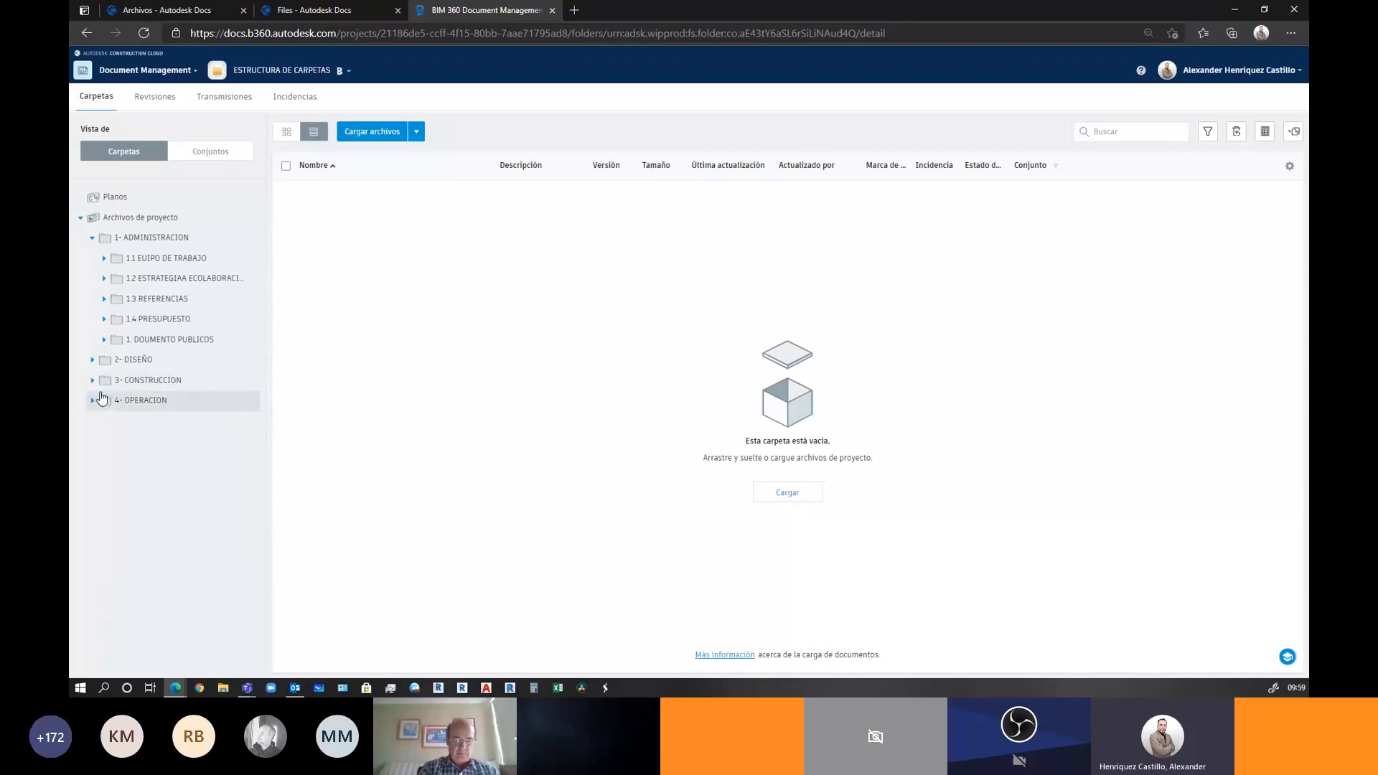
left_click(93, 238)
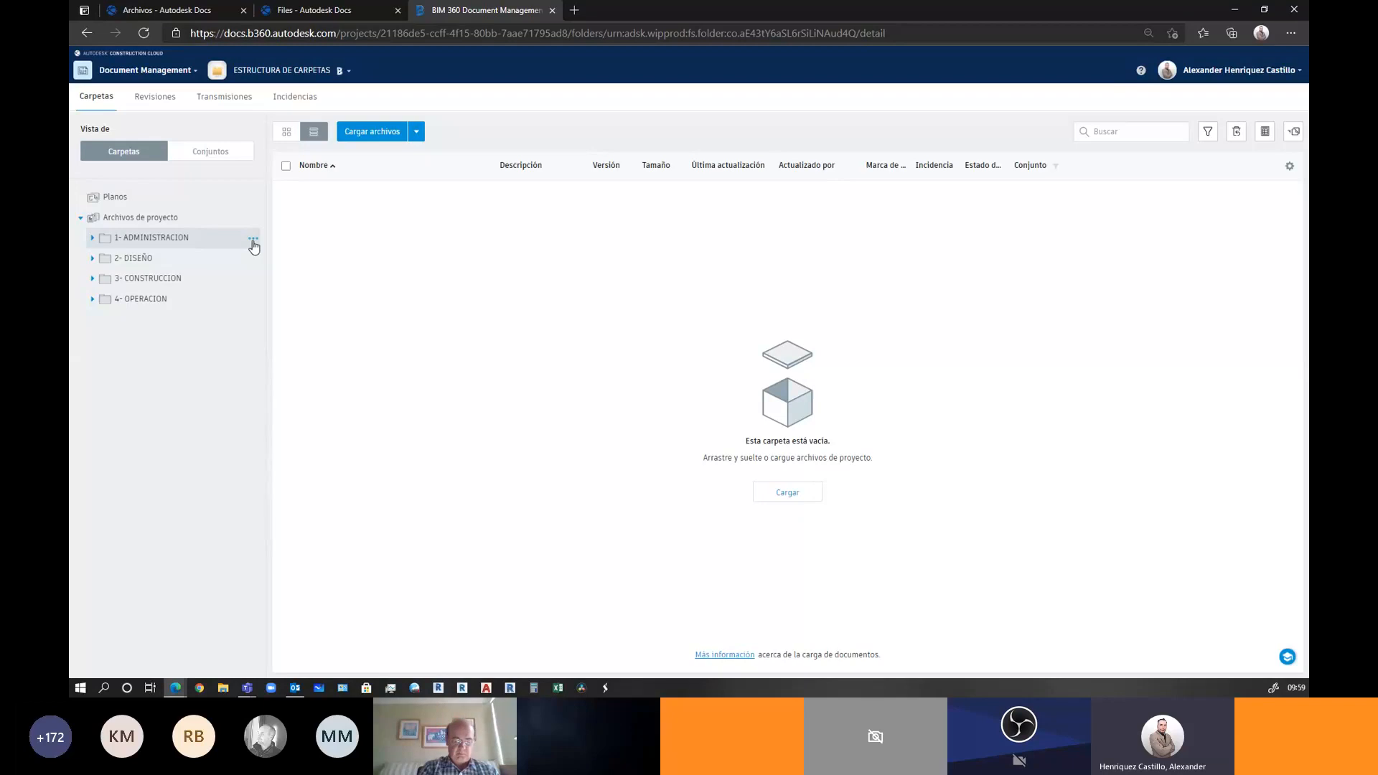
left_click(253, 240)
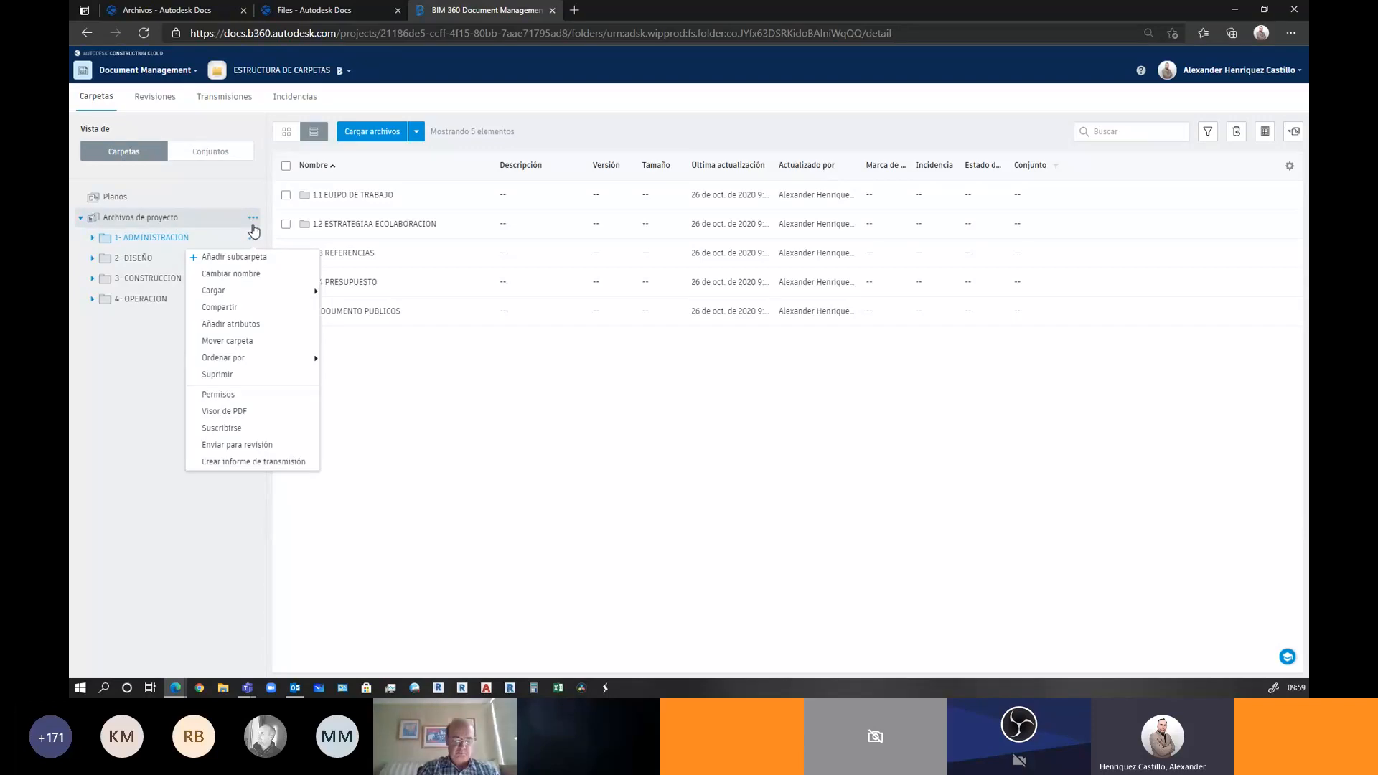
left_click(179, 216)
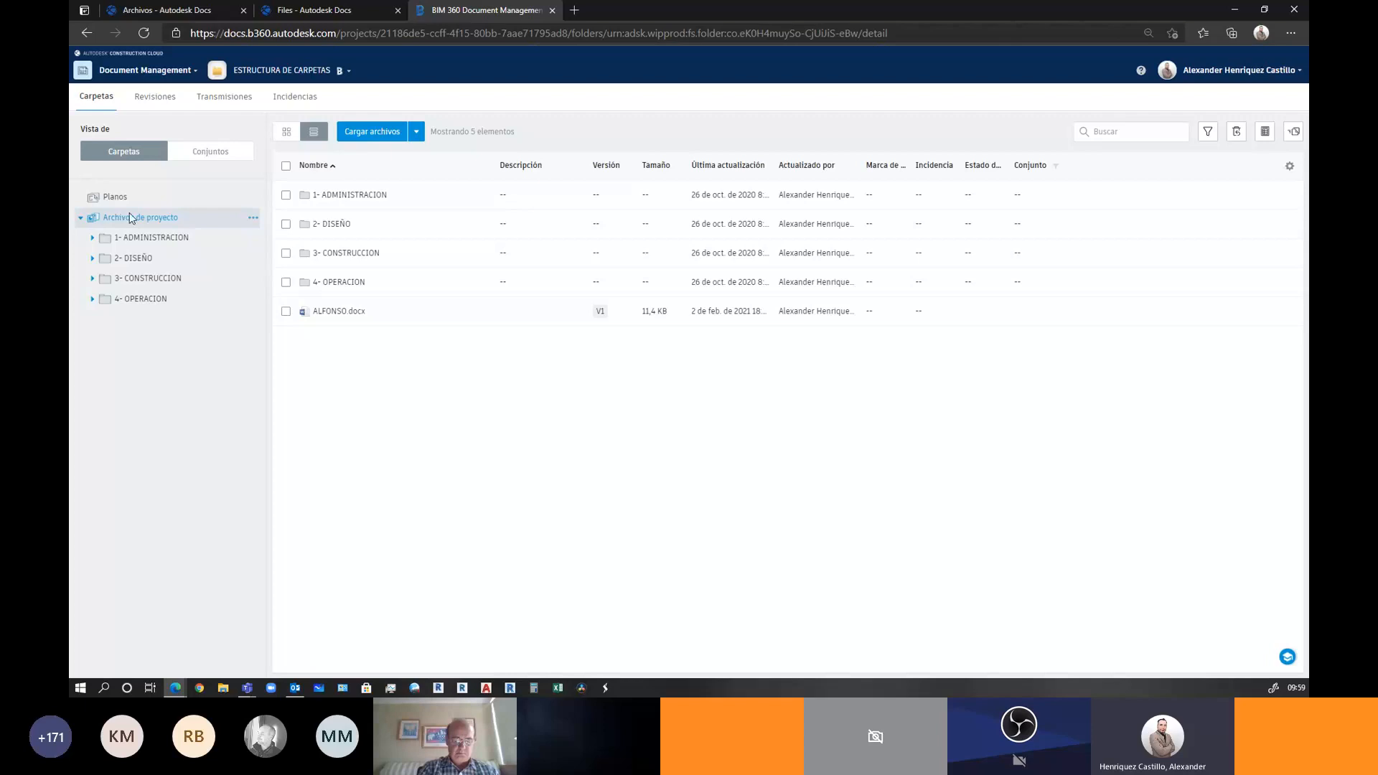
left_click(286, 194)
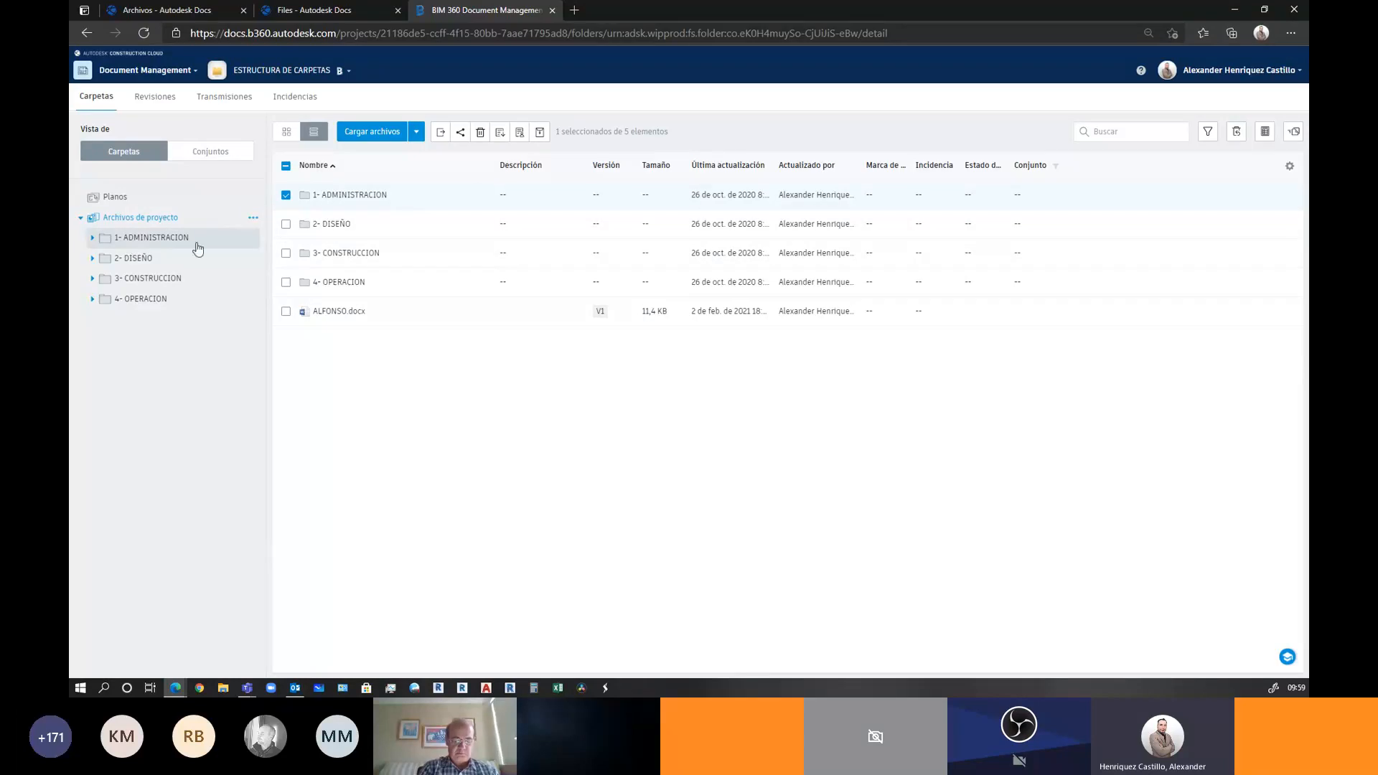
Close the BIM 360 and extra Files tabs, then go to the project's Reviews page
left_click(555, 11)
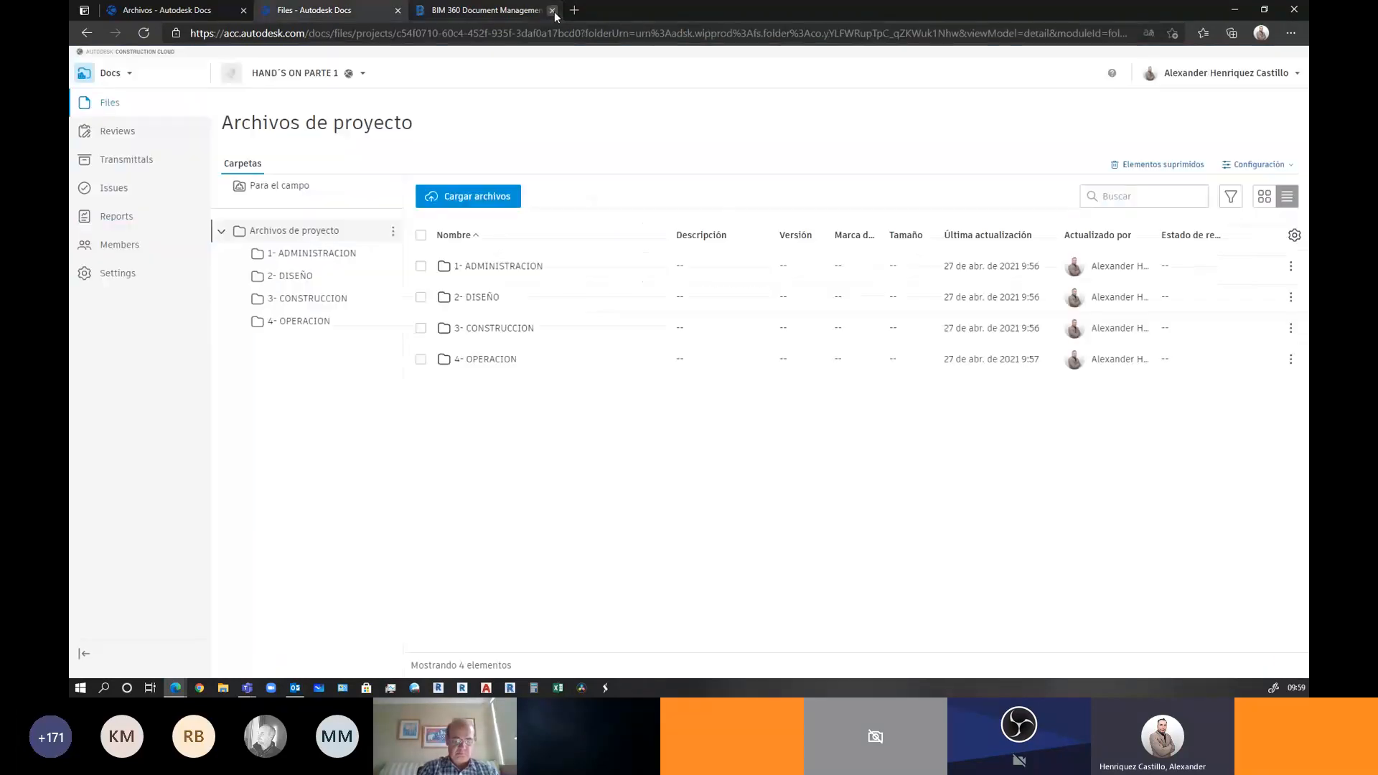
left_click(398, 10)
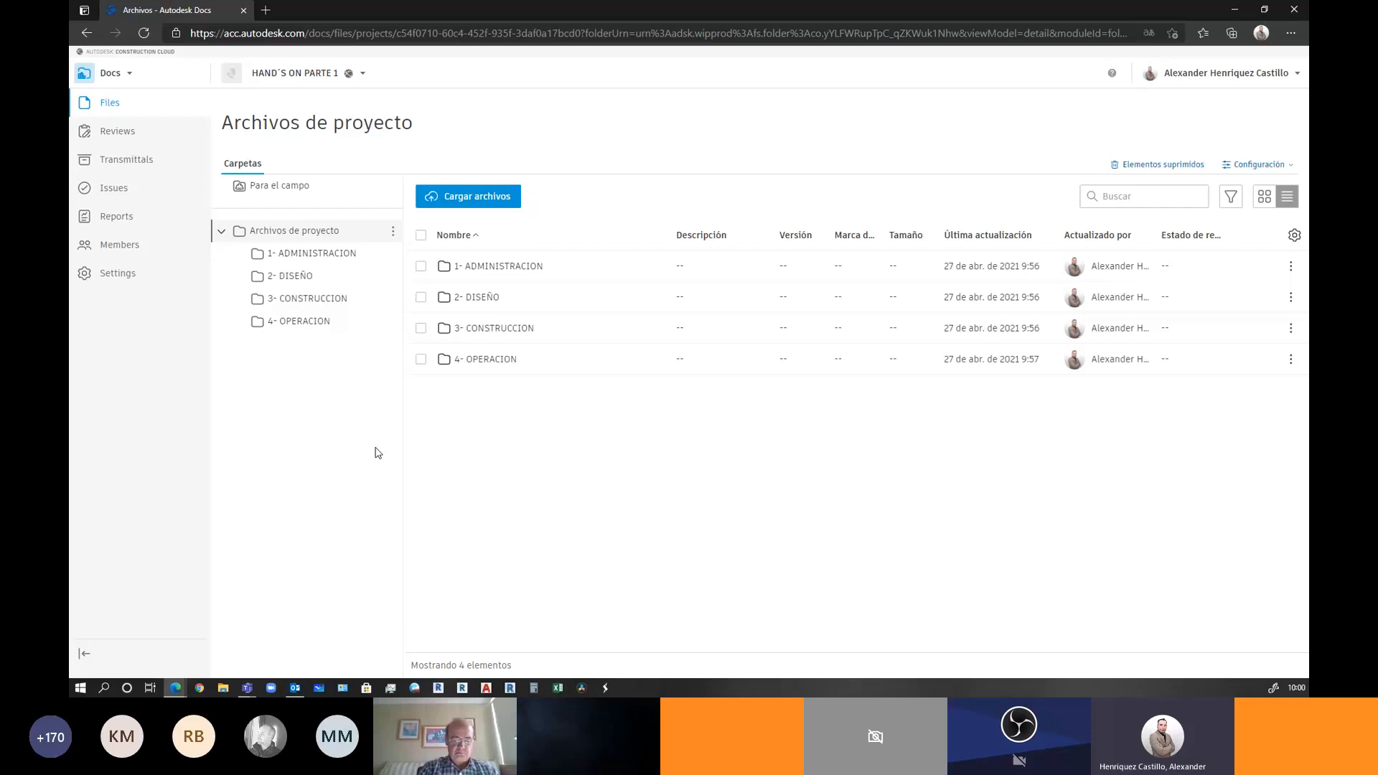
left_click(106, 136)
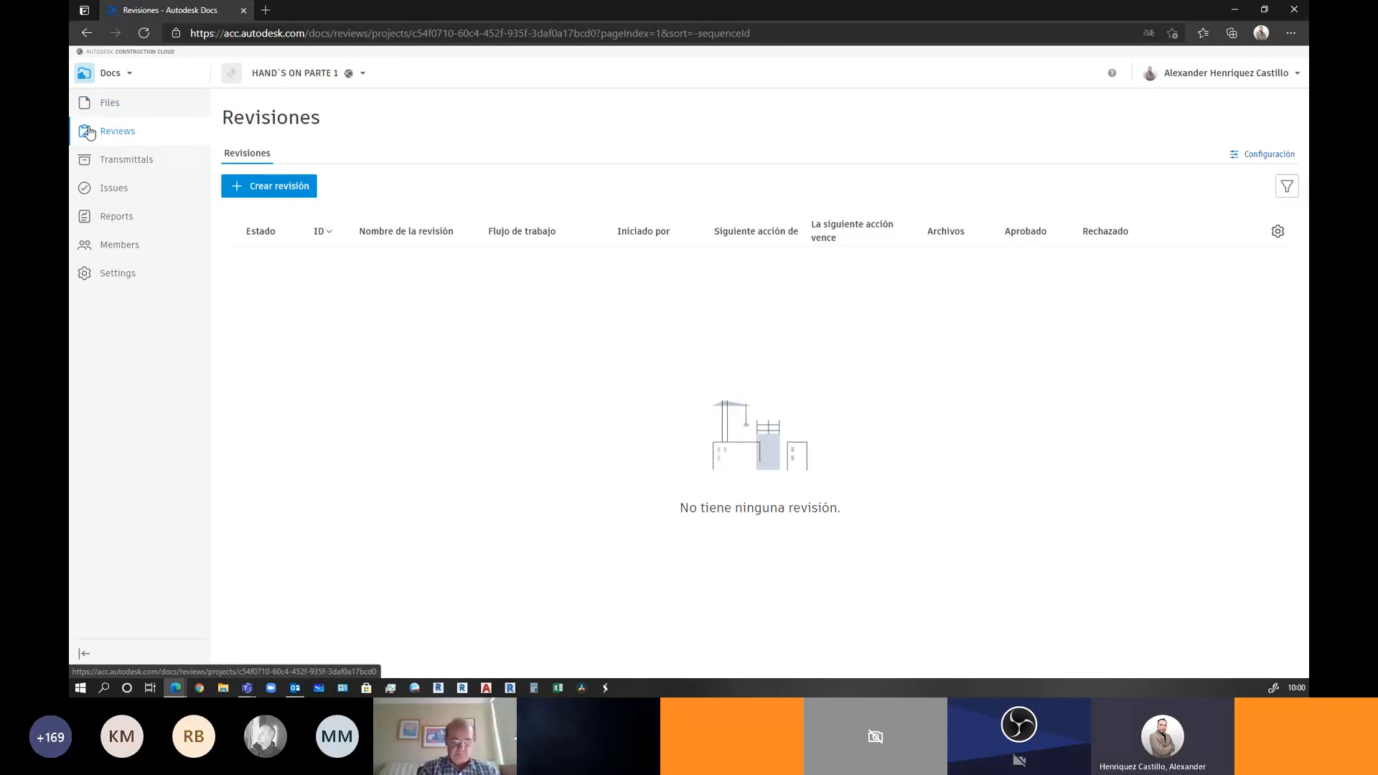
Browse the approval workflow template list, discard the new workflow, and return to project Files
left_click(1253, 156)
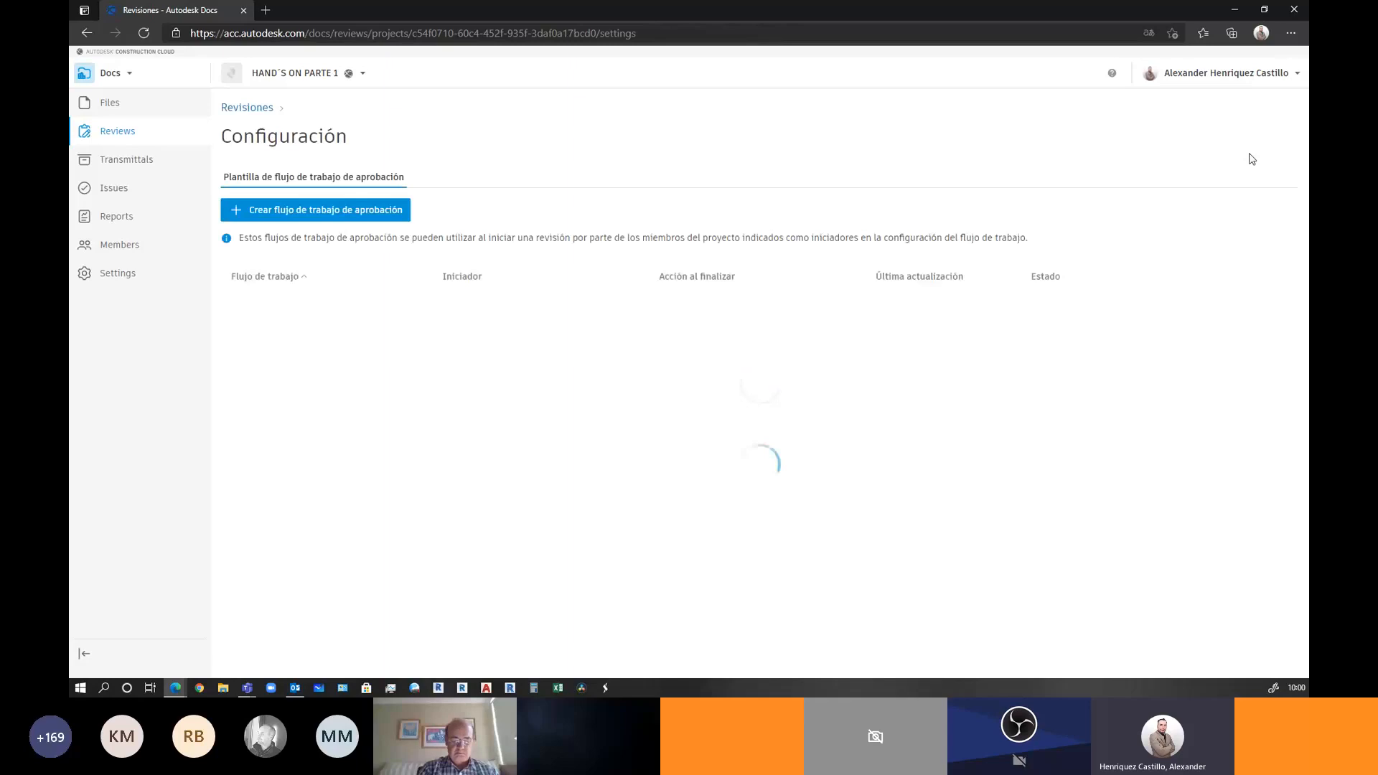
left_click(288, 211)
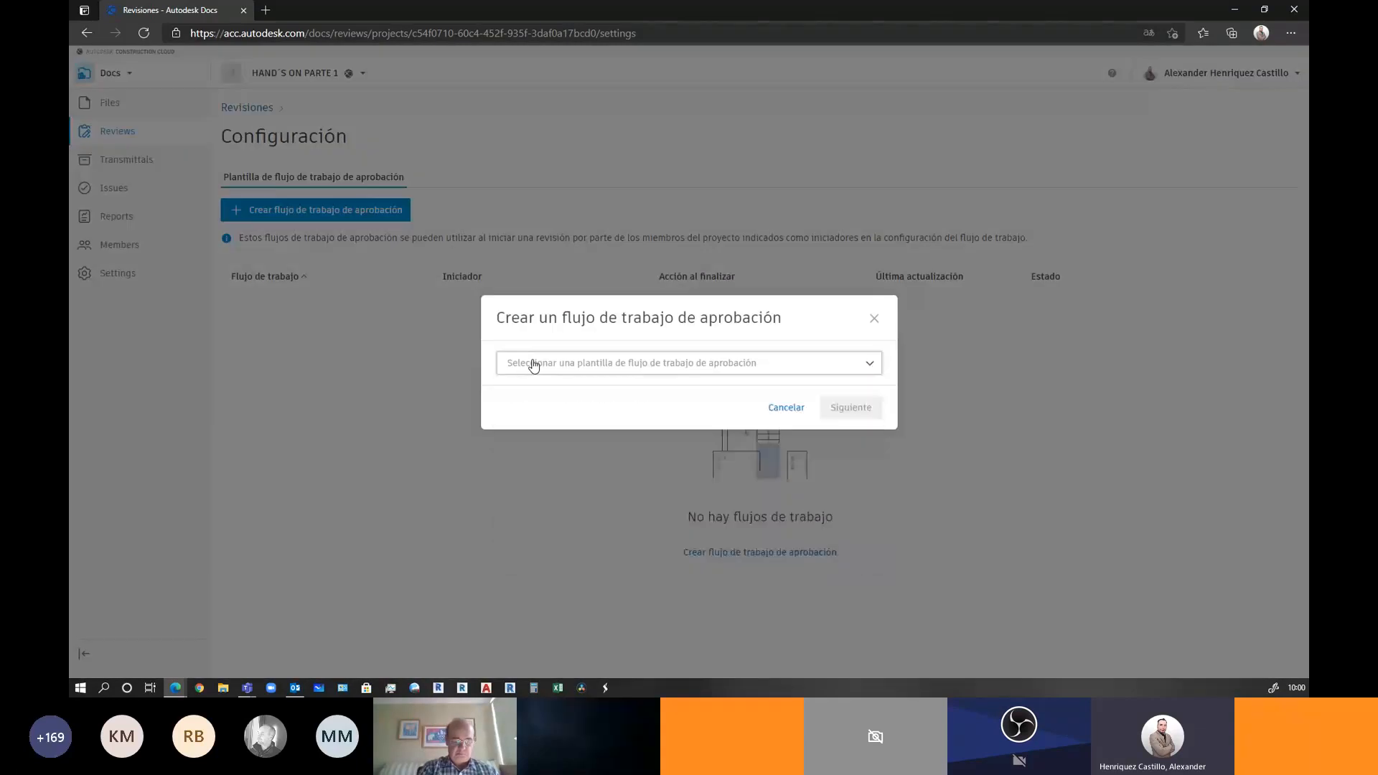
left_click(532, 365)
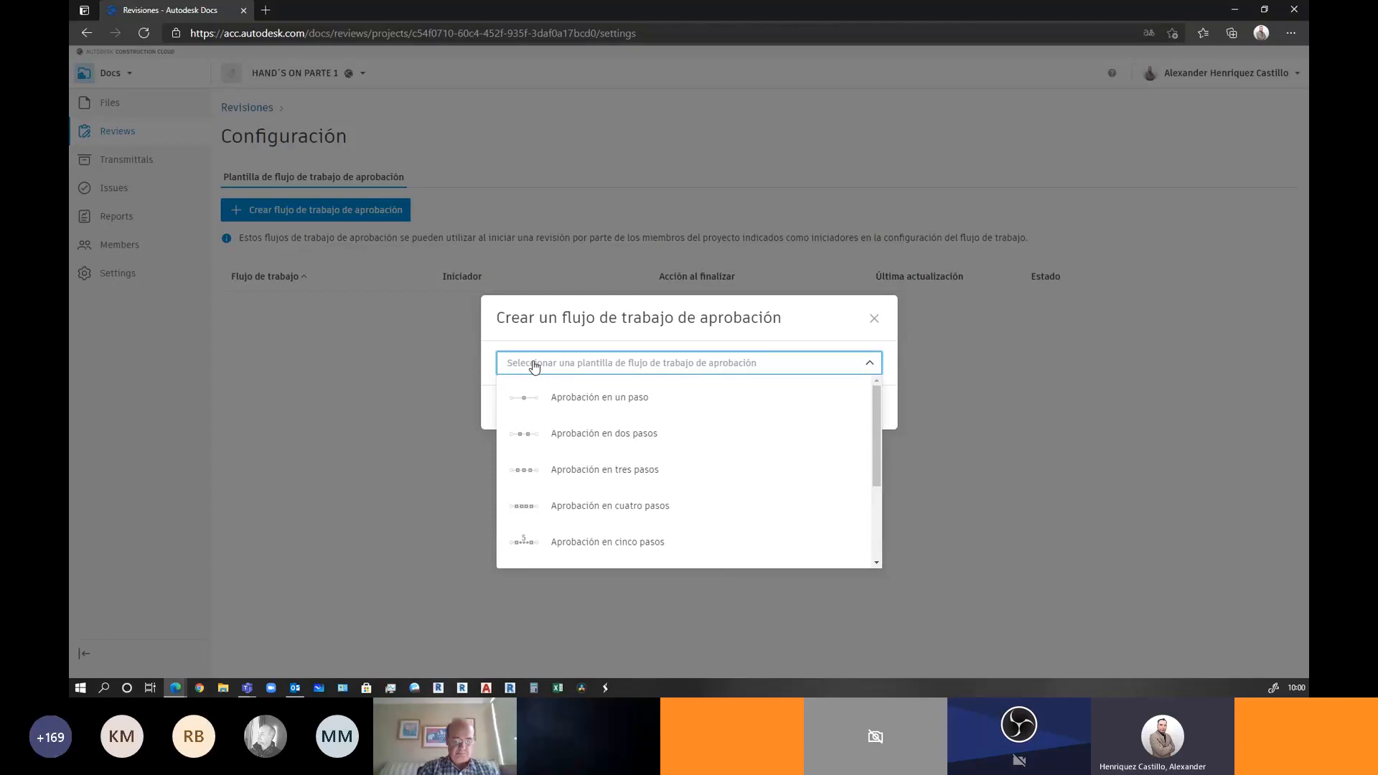
left_click(874, 318)
left_click(107, 108)
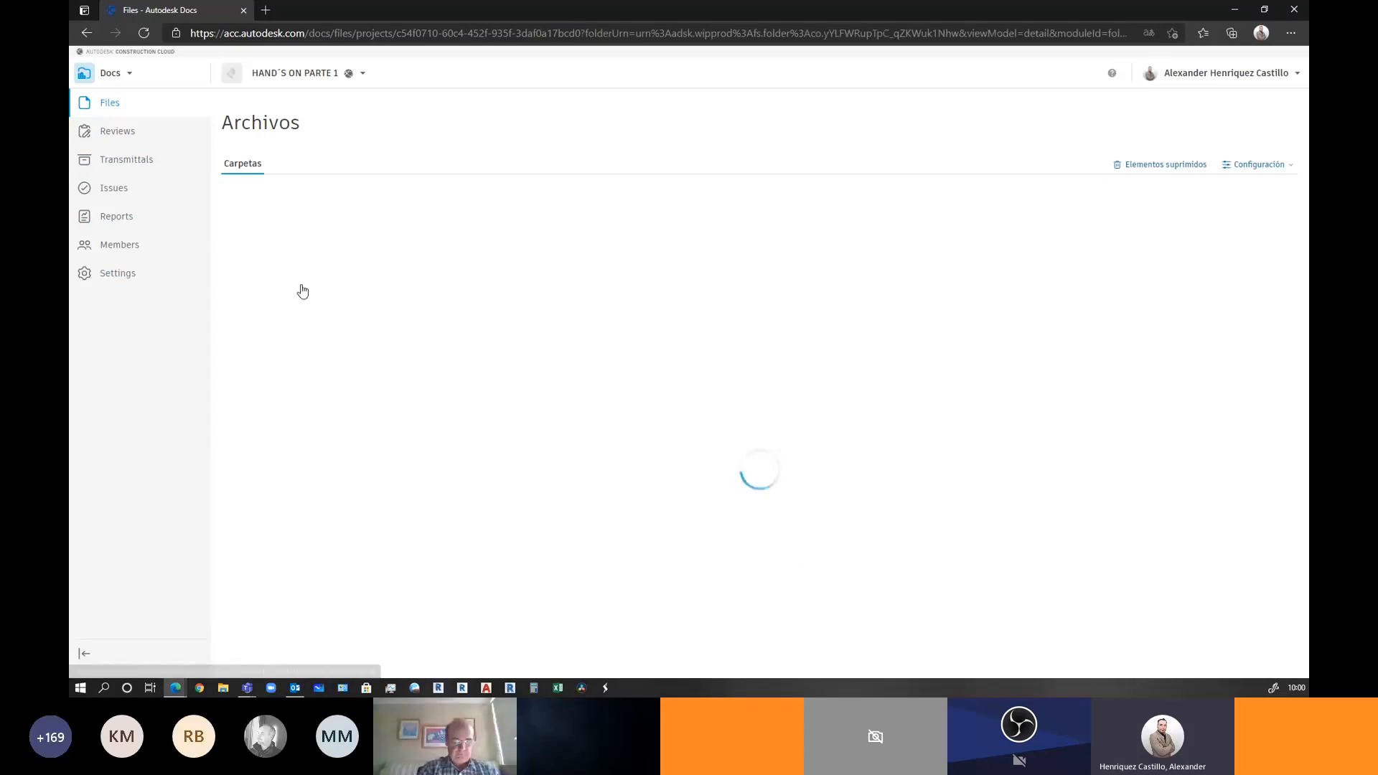
Create subfolder '2.1 ARCHIVOS APROBADOS' inside 2- DISEÑO, then go back to Reviews
left_click(388, 280)
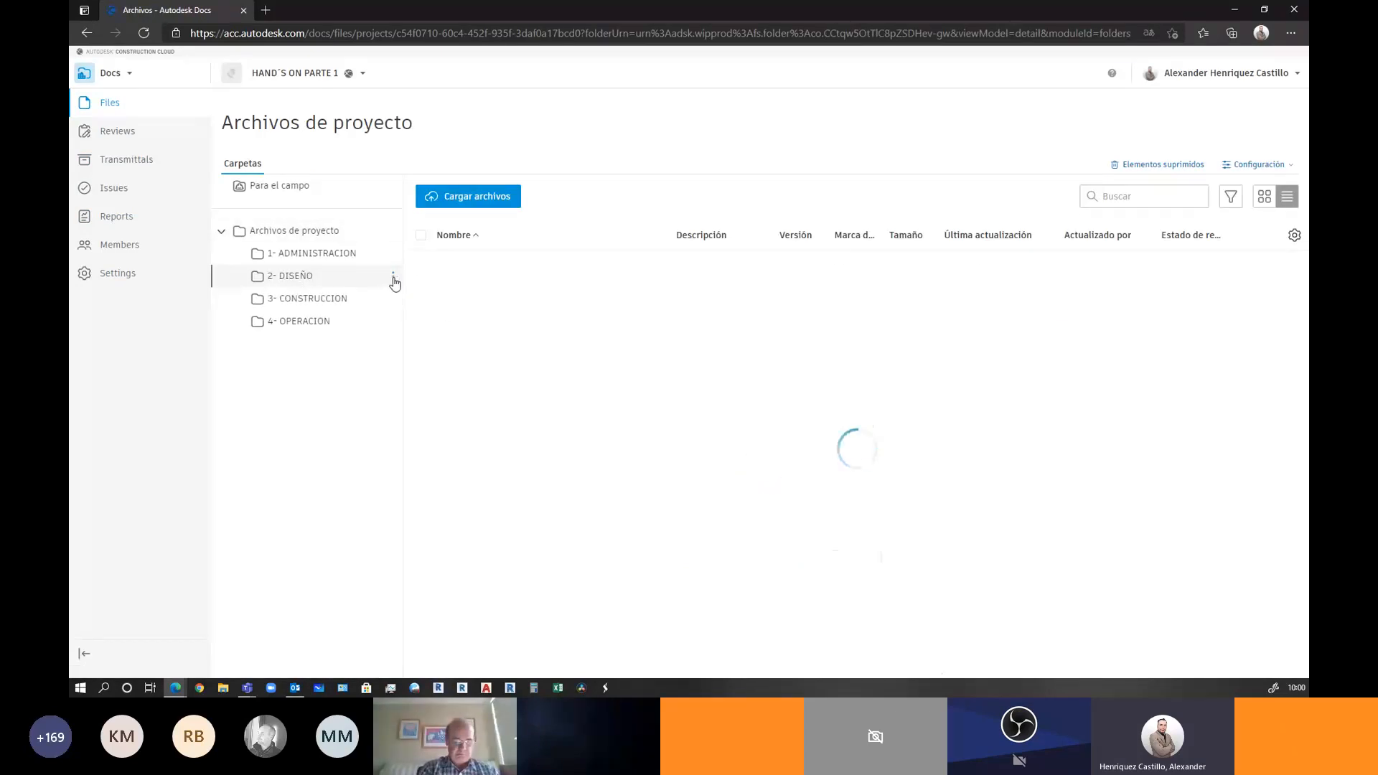
left_click(393, 279)
left_click(392, 297)
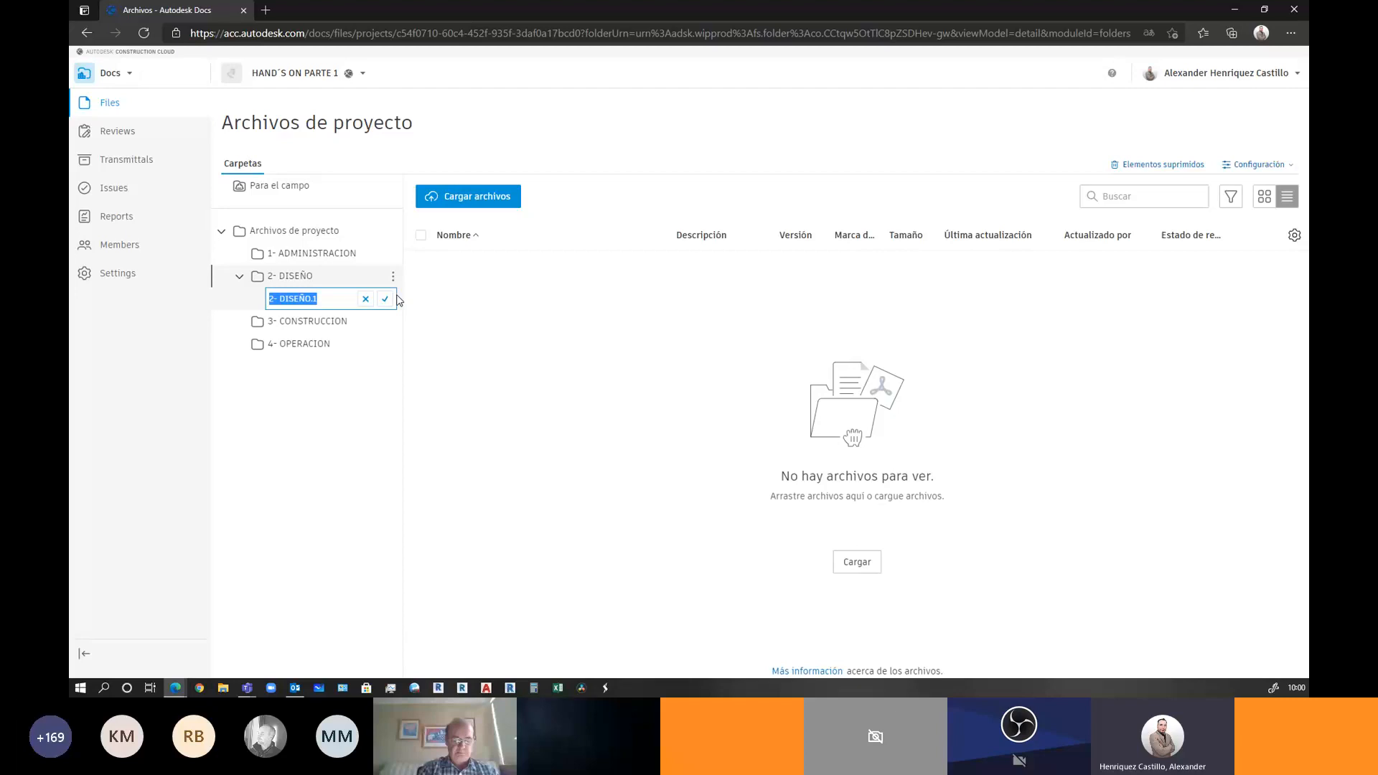
type("2.1")
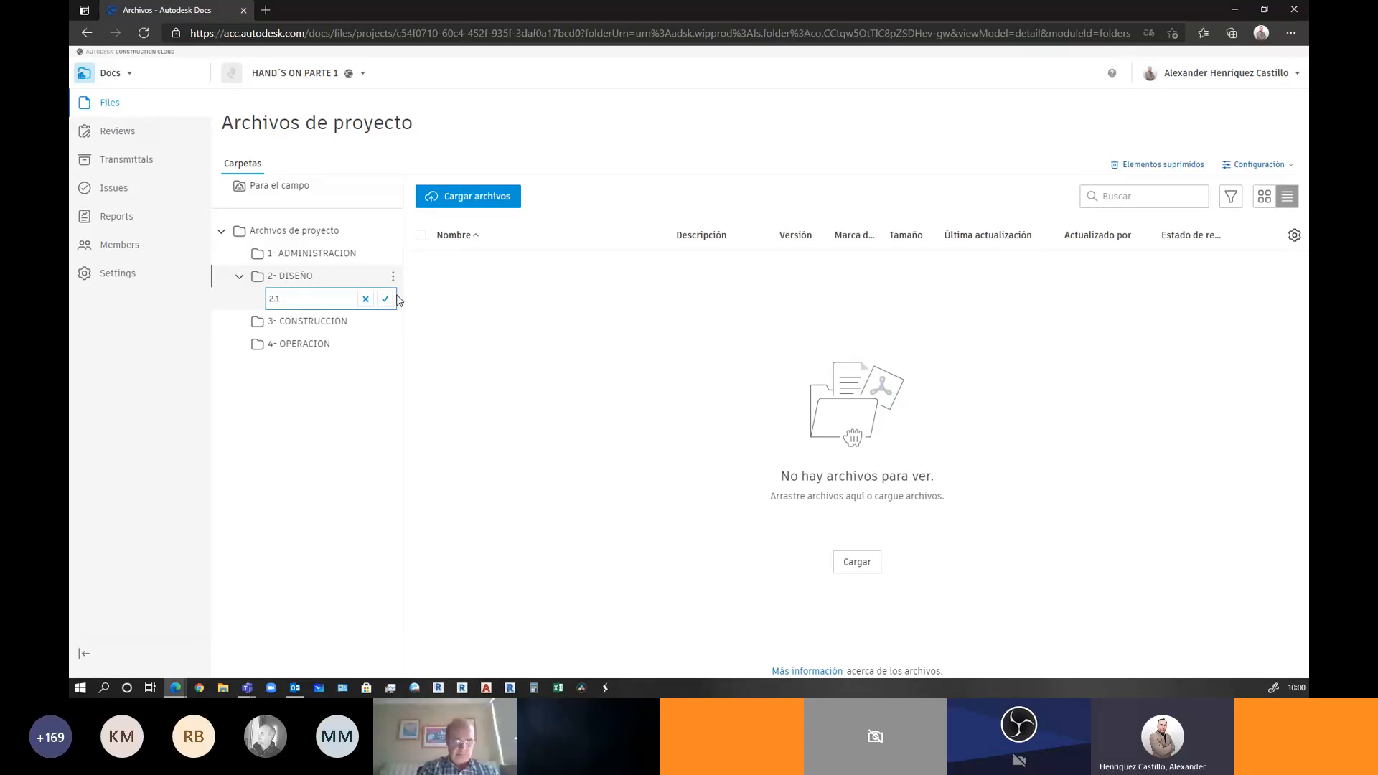
type(" ARCHI")
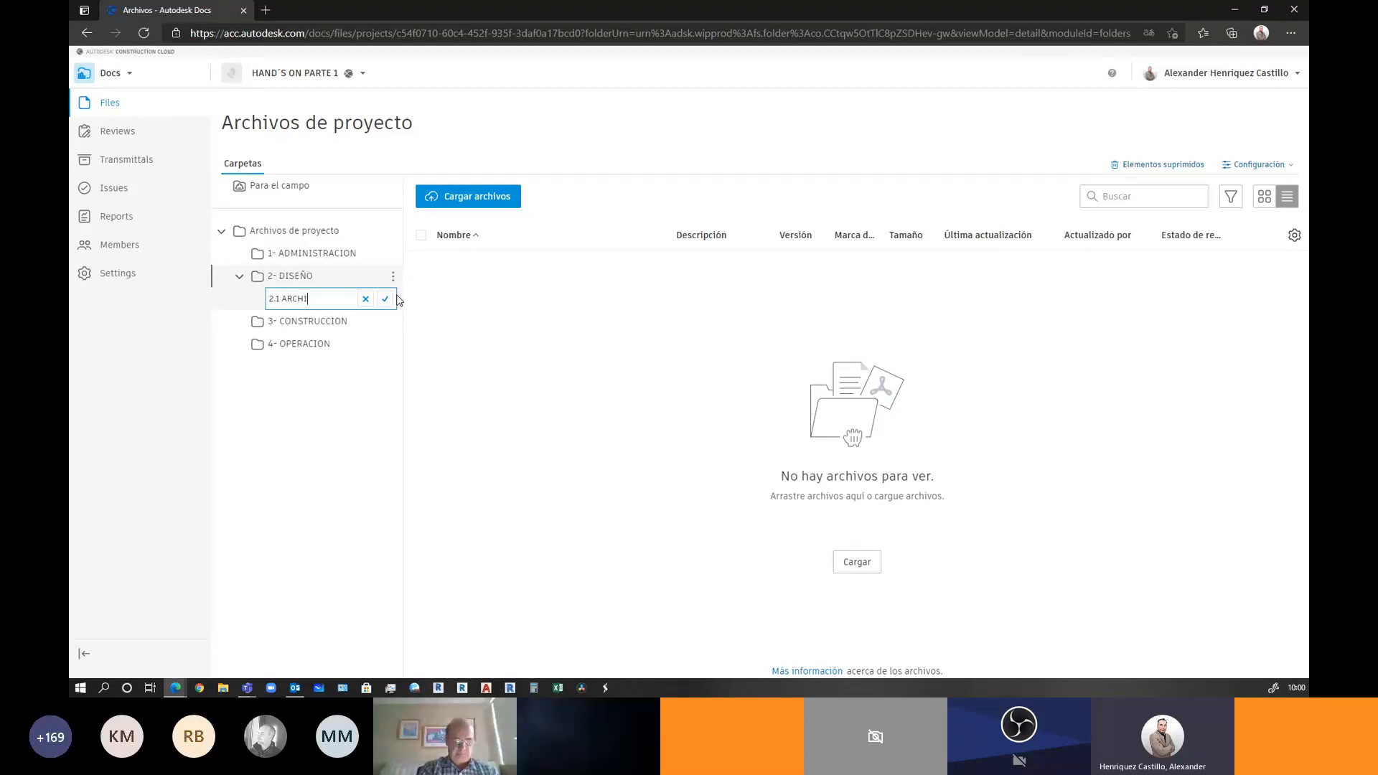
type("VOS APROBADOS")
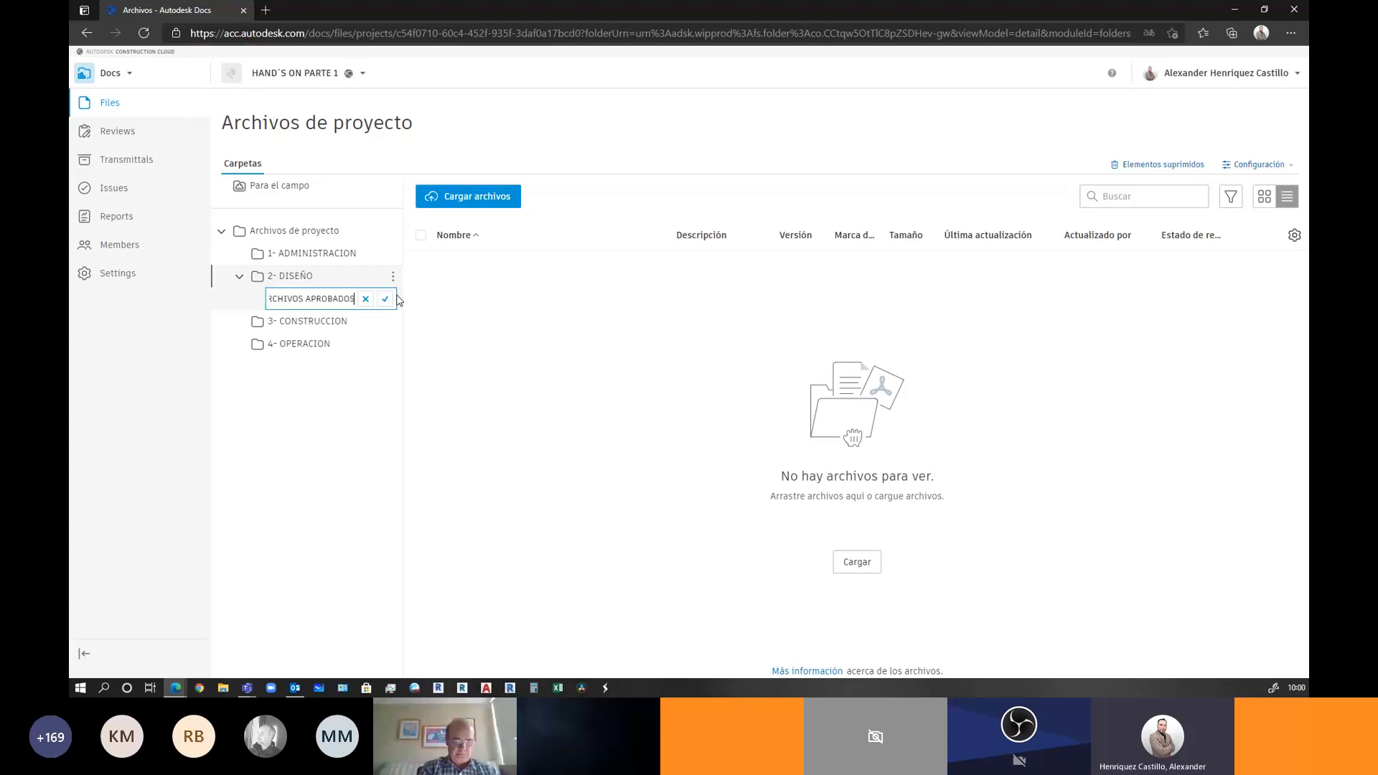
left_click(385, 298)
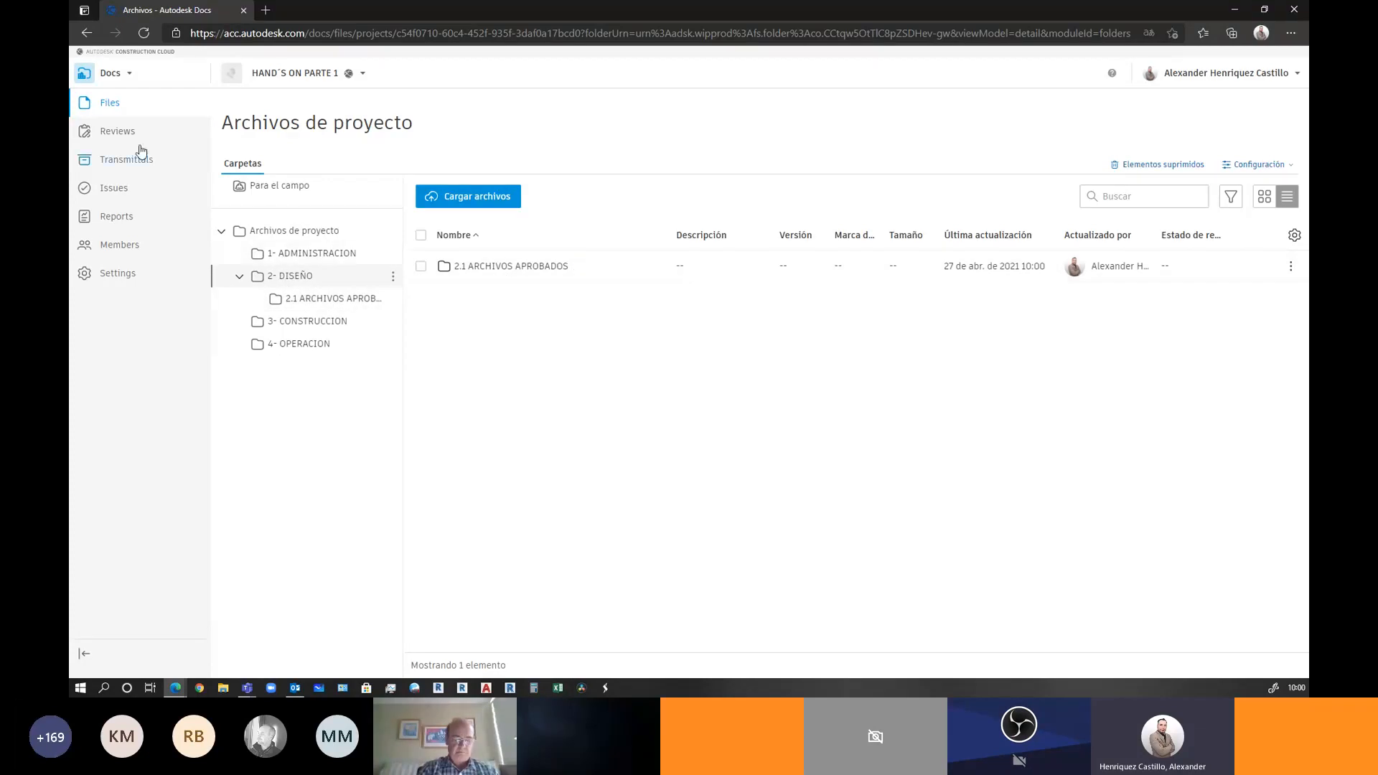
left_click(132, 133)
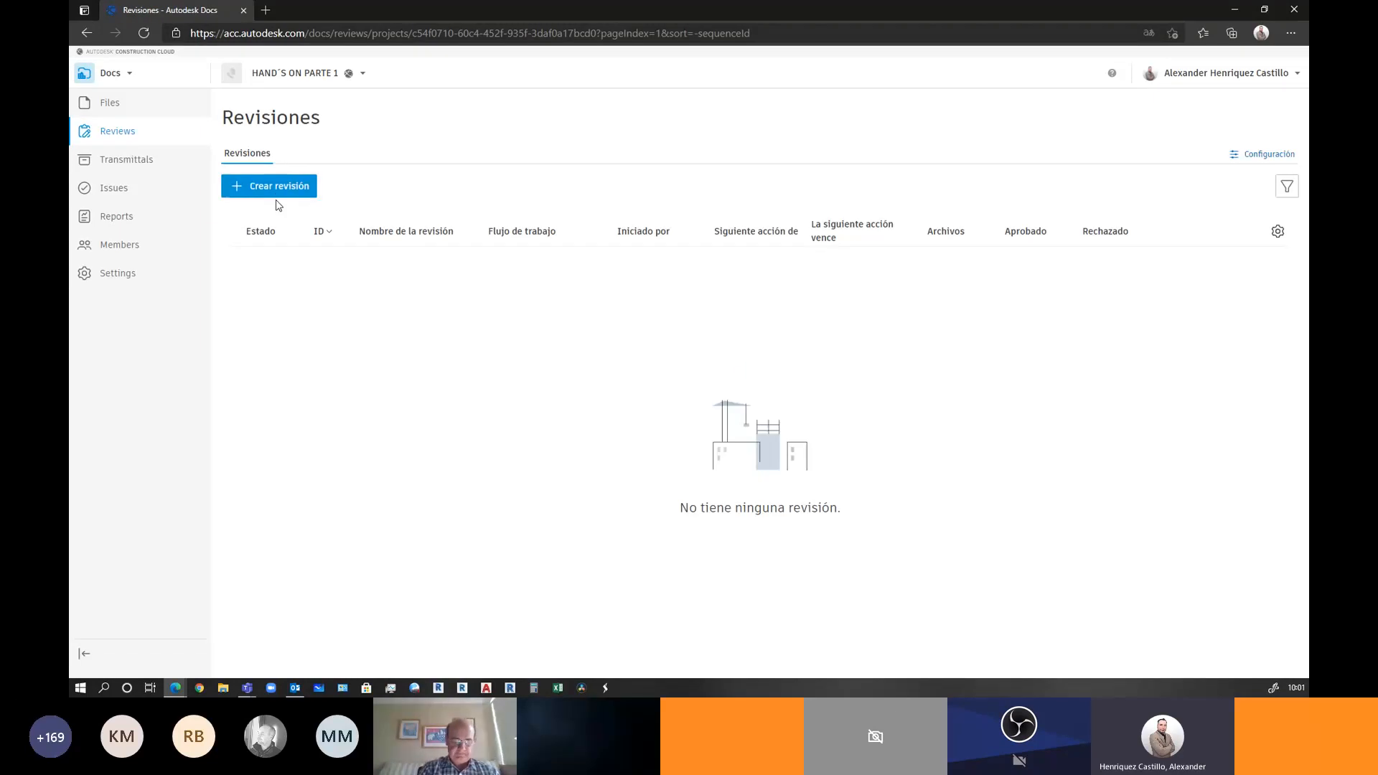
Start a new approval workflow from the 'Aprobación en un paso' template and continue to setup
left_click(1257, 154)
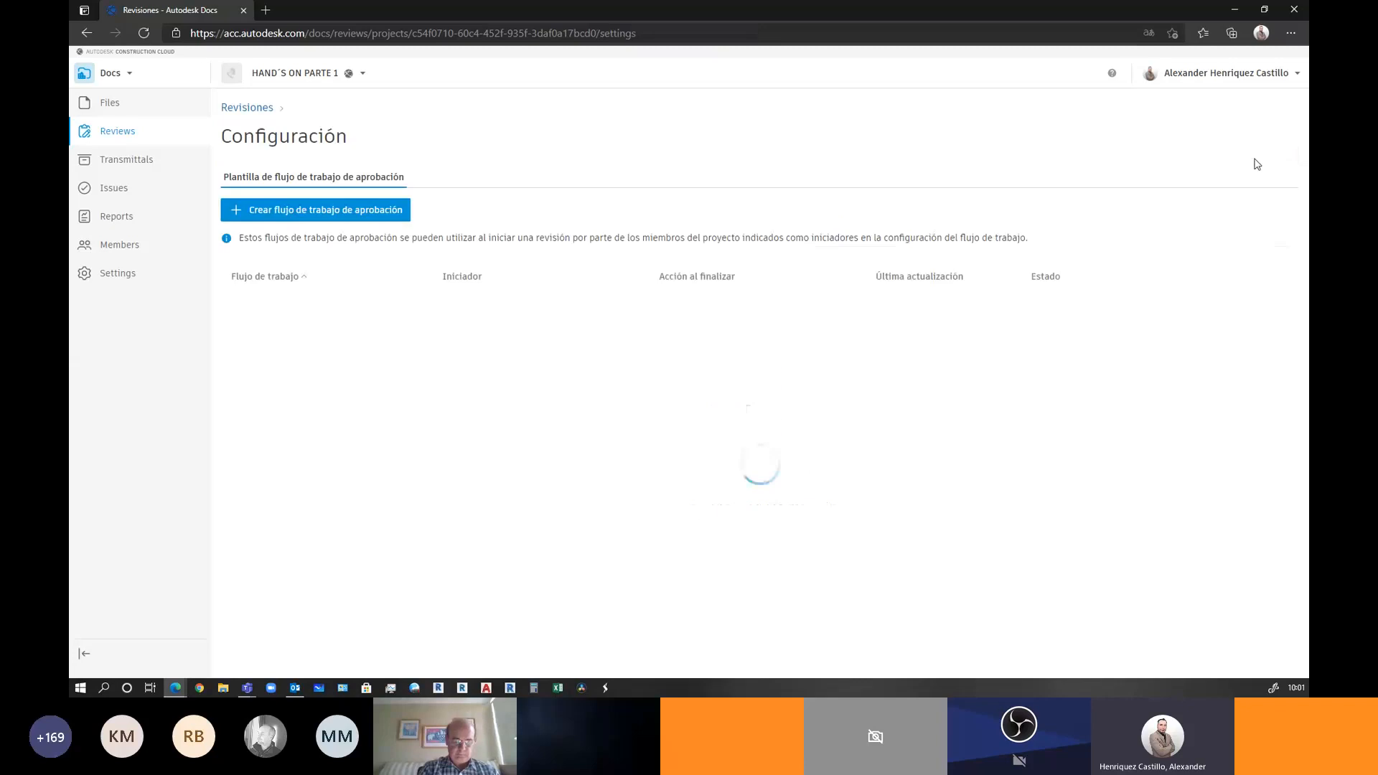
left_click(307, 213)
left_click(787, 370)
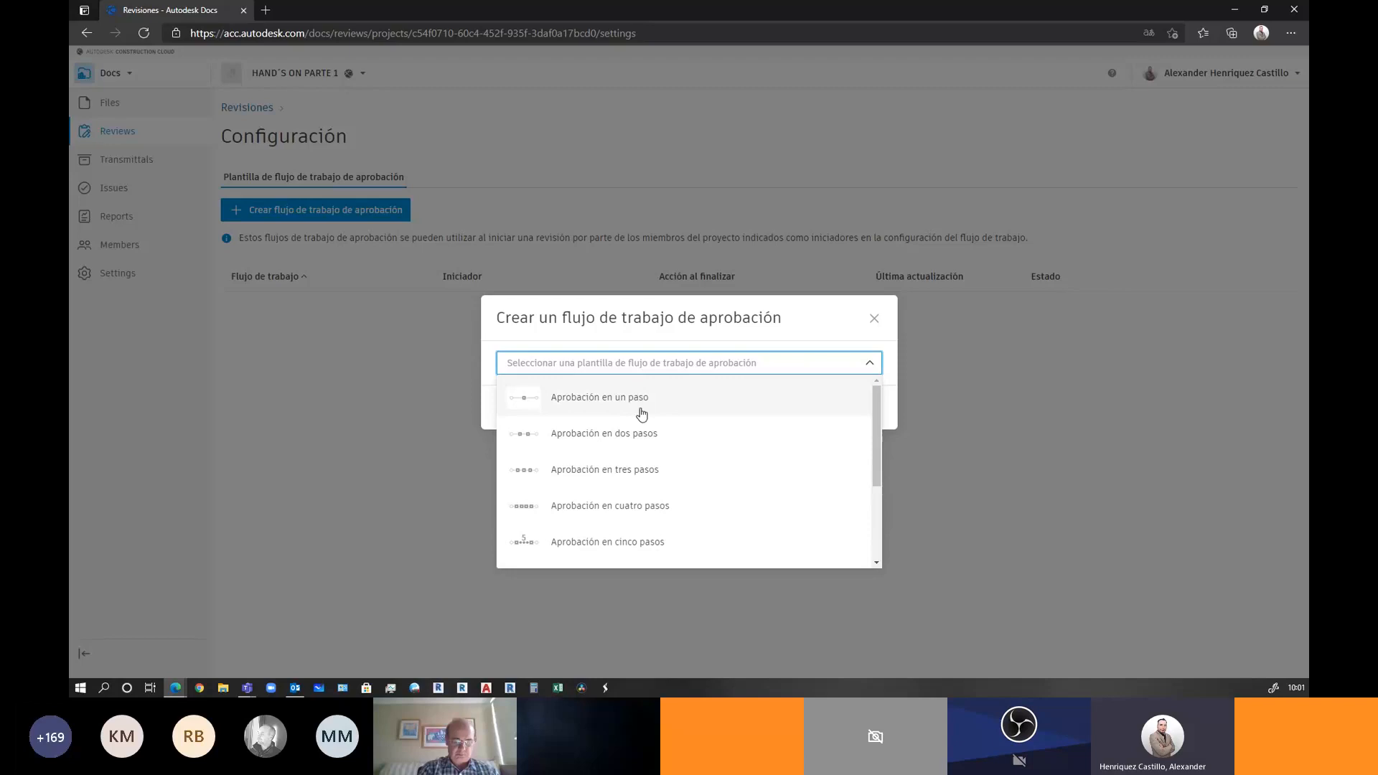
scroll(650, 499, "down", 1)
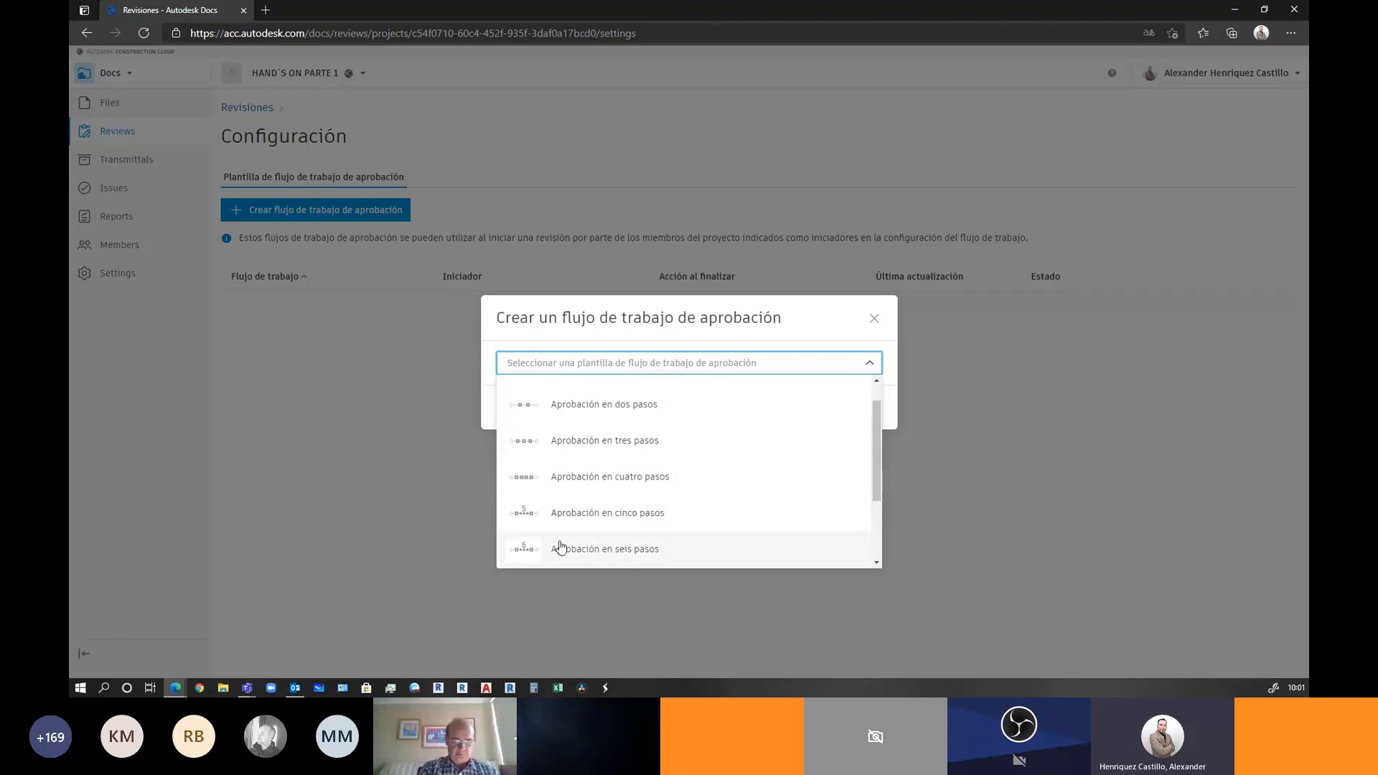
scroll(609, 553, "down", 3)
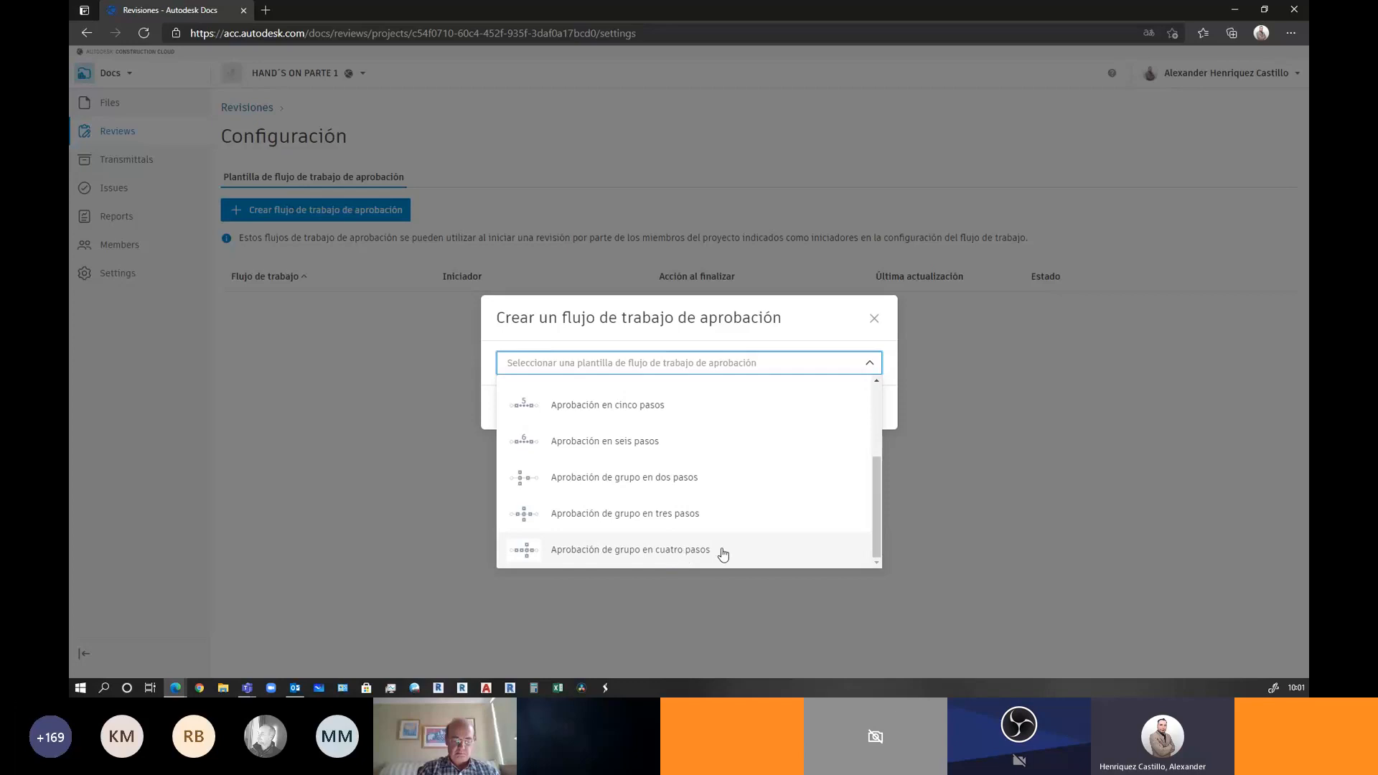
scroll(682, 556, "up", 4)
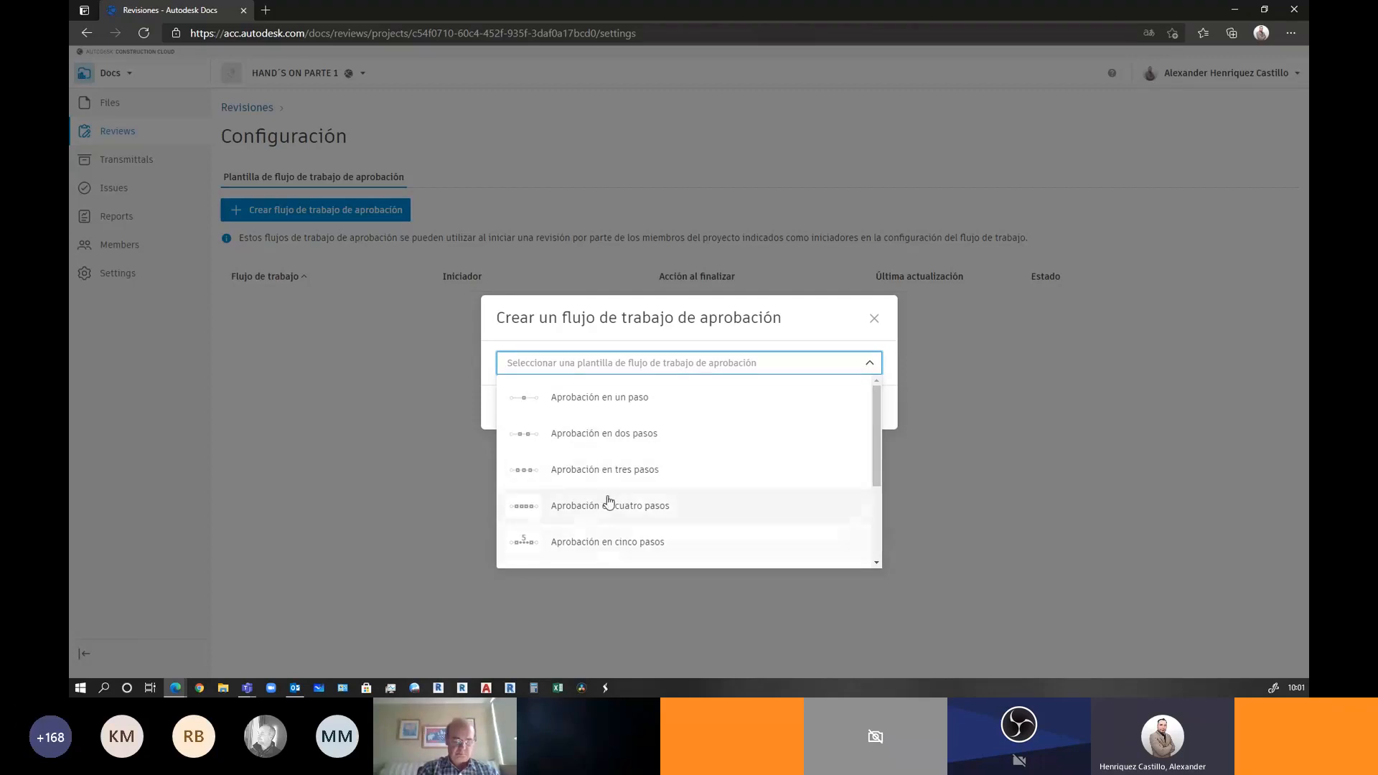
scroll(597, 502, "down", 1)
scroll(598, 502, "down", 2)
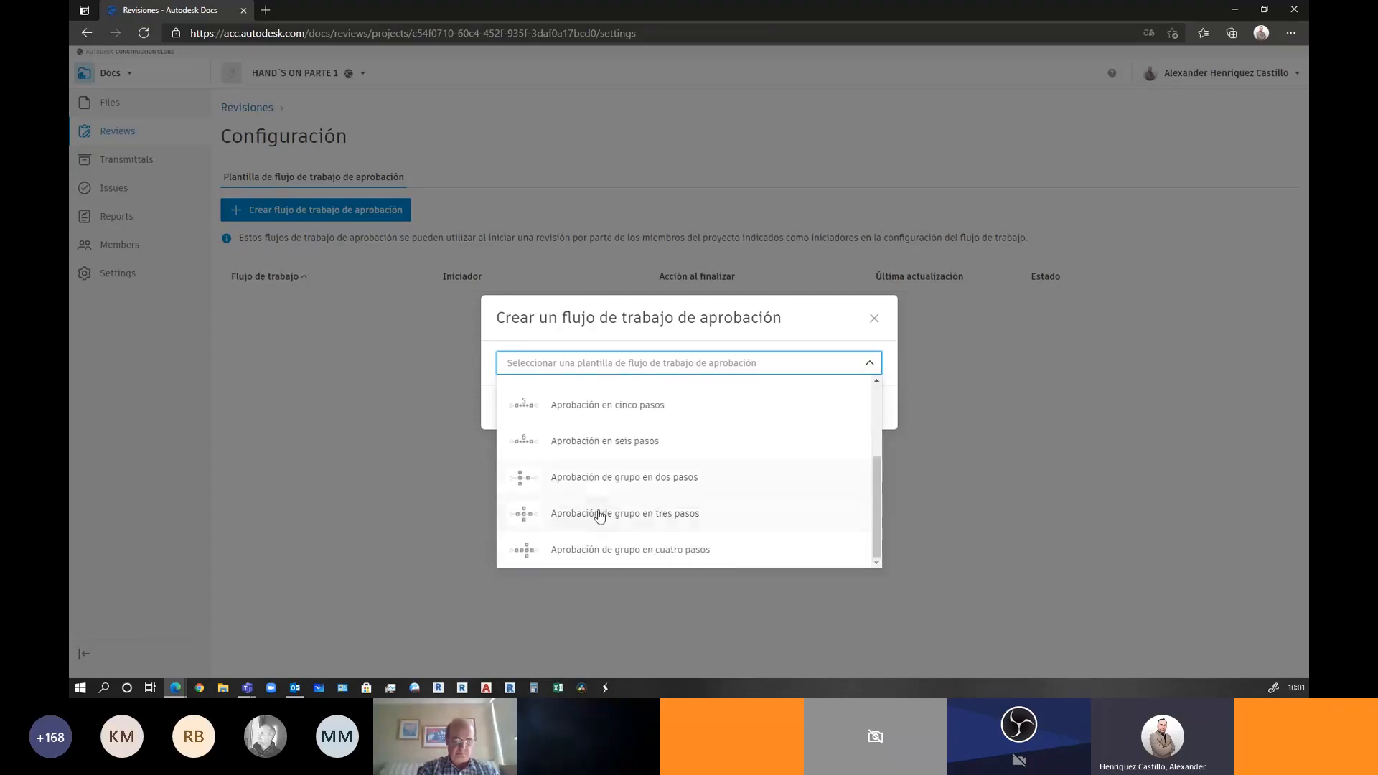
scroll(595, 524, "up", 3)
left_click(580, 401)
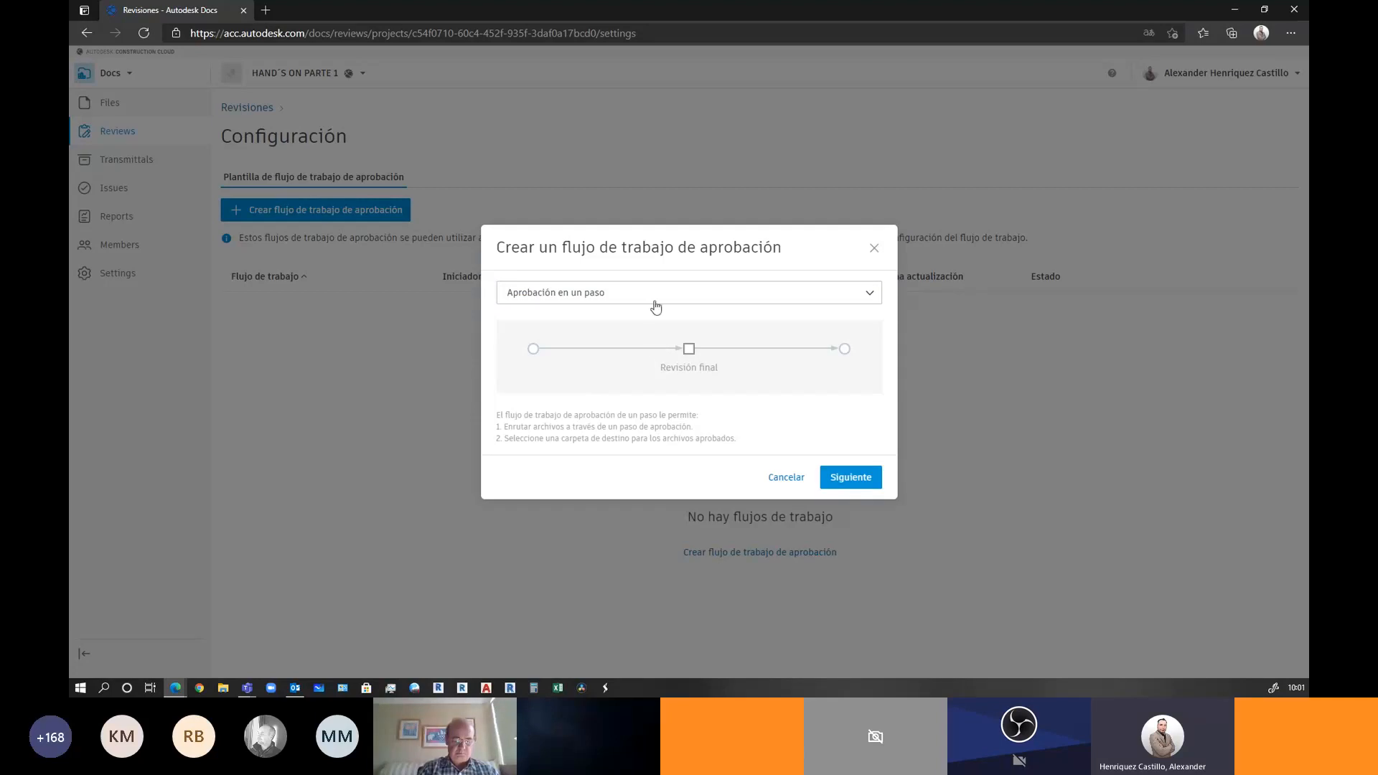
left_click(851, 479)
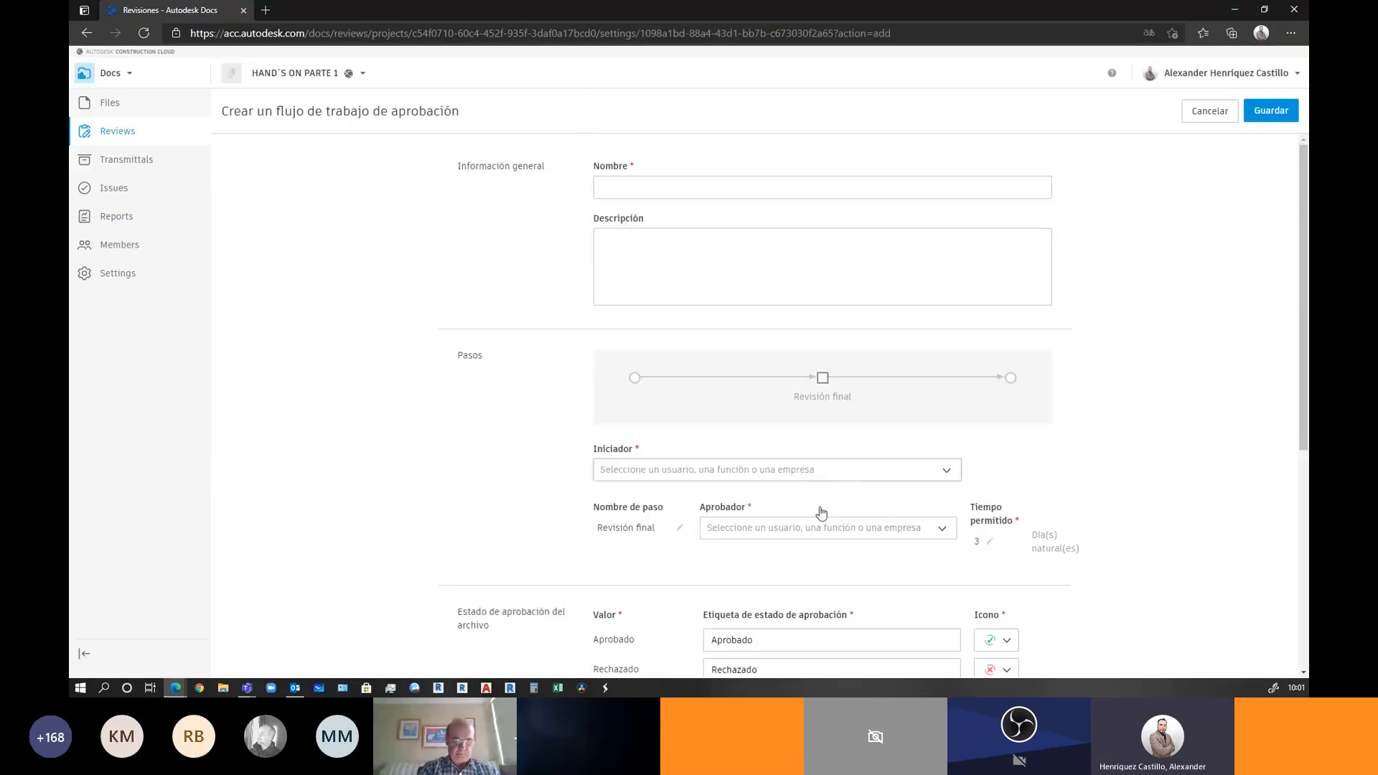
Enter 'BIM MANAGER' as the workflow name and 'SOLO BIM MANAGER' as its description
left_click(684, 188)
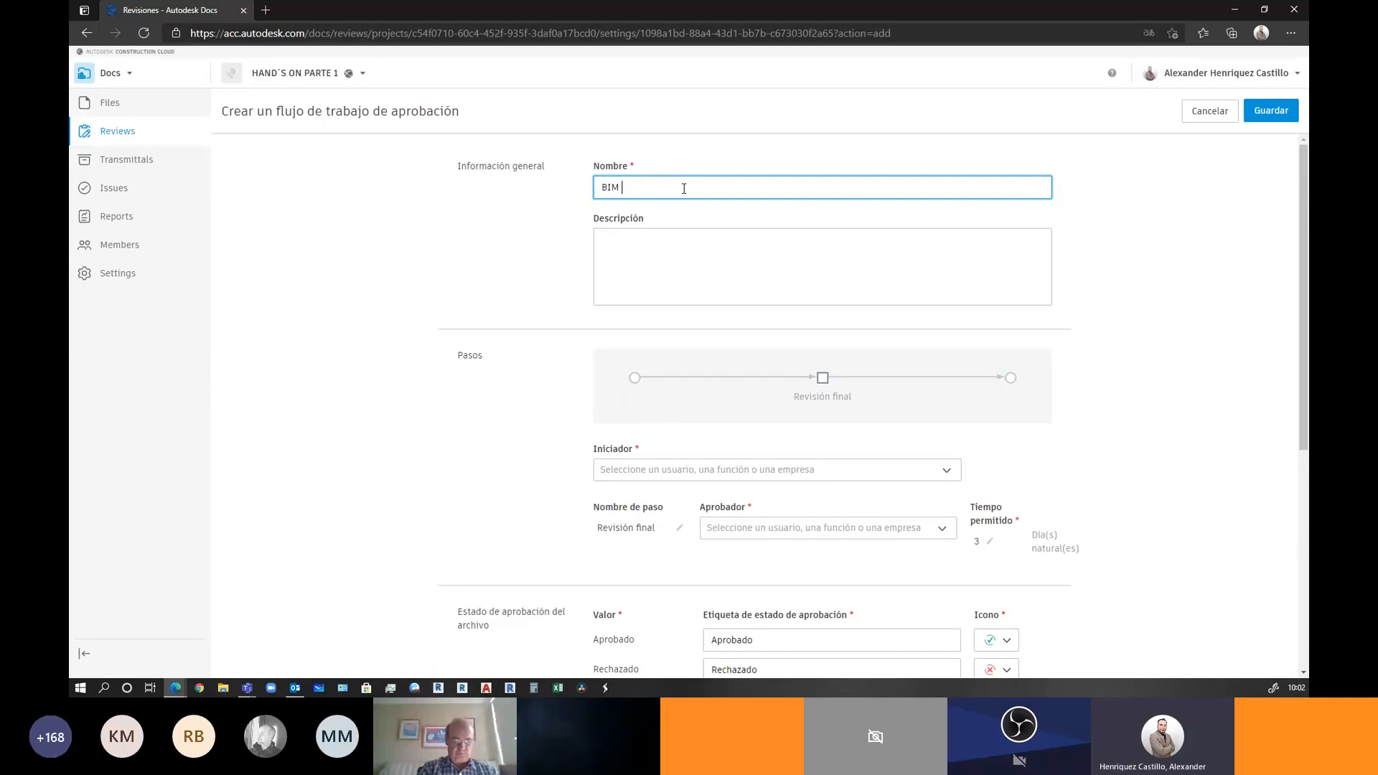
type("MANAGER")
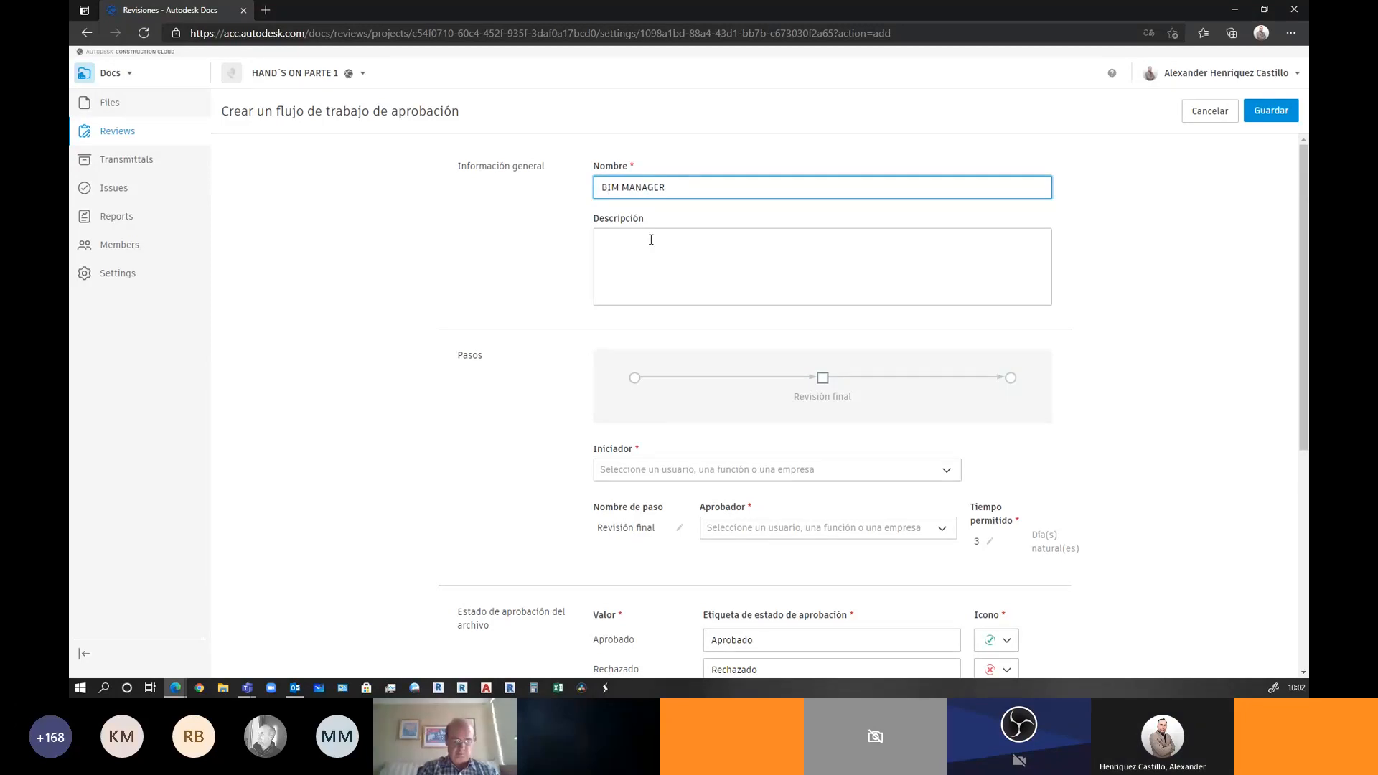
left_click(650, 244)
type("SOLO B")
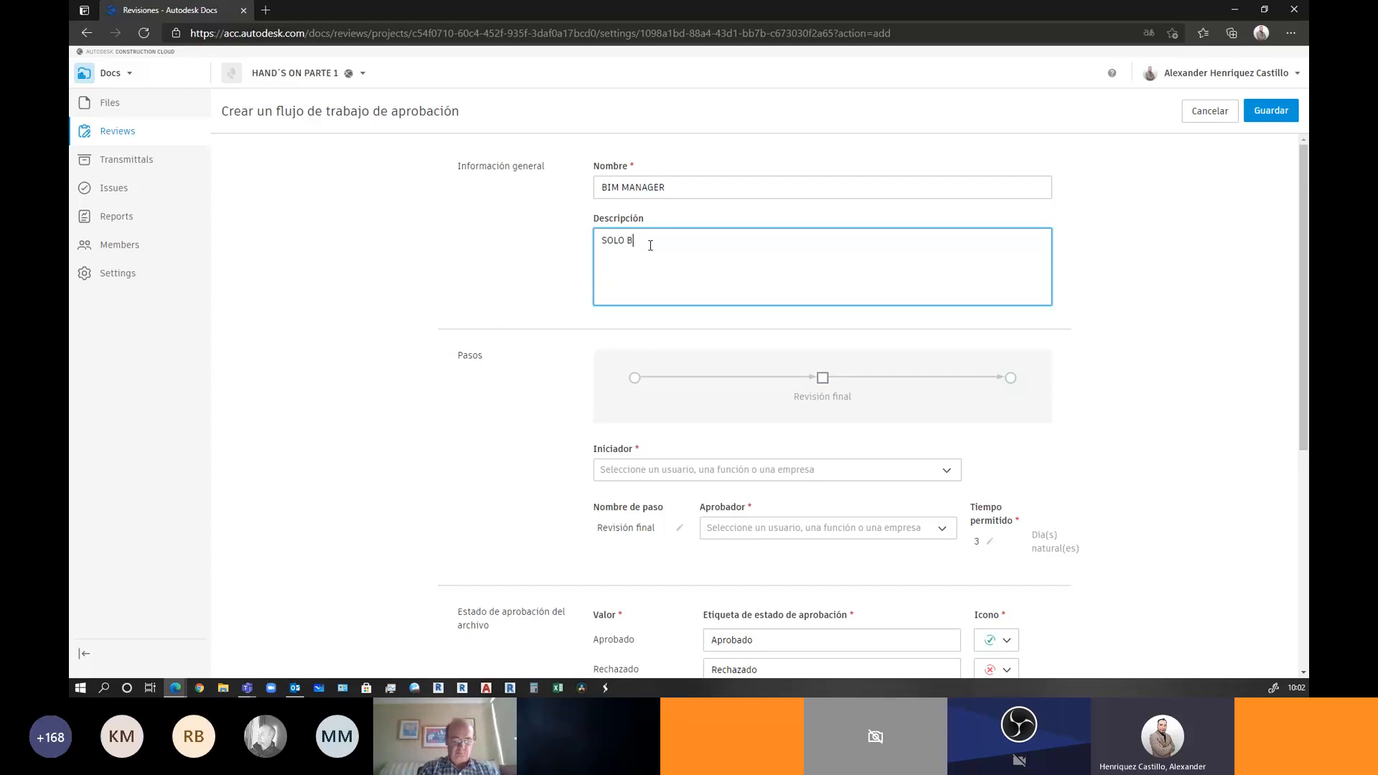
type("IM MANAGER")
Assign the first listed project member as the workflow initiator
left_click(613, 471)
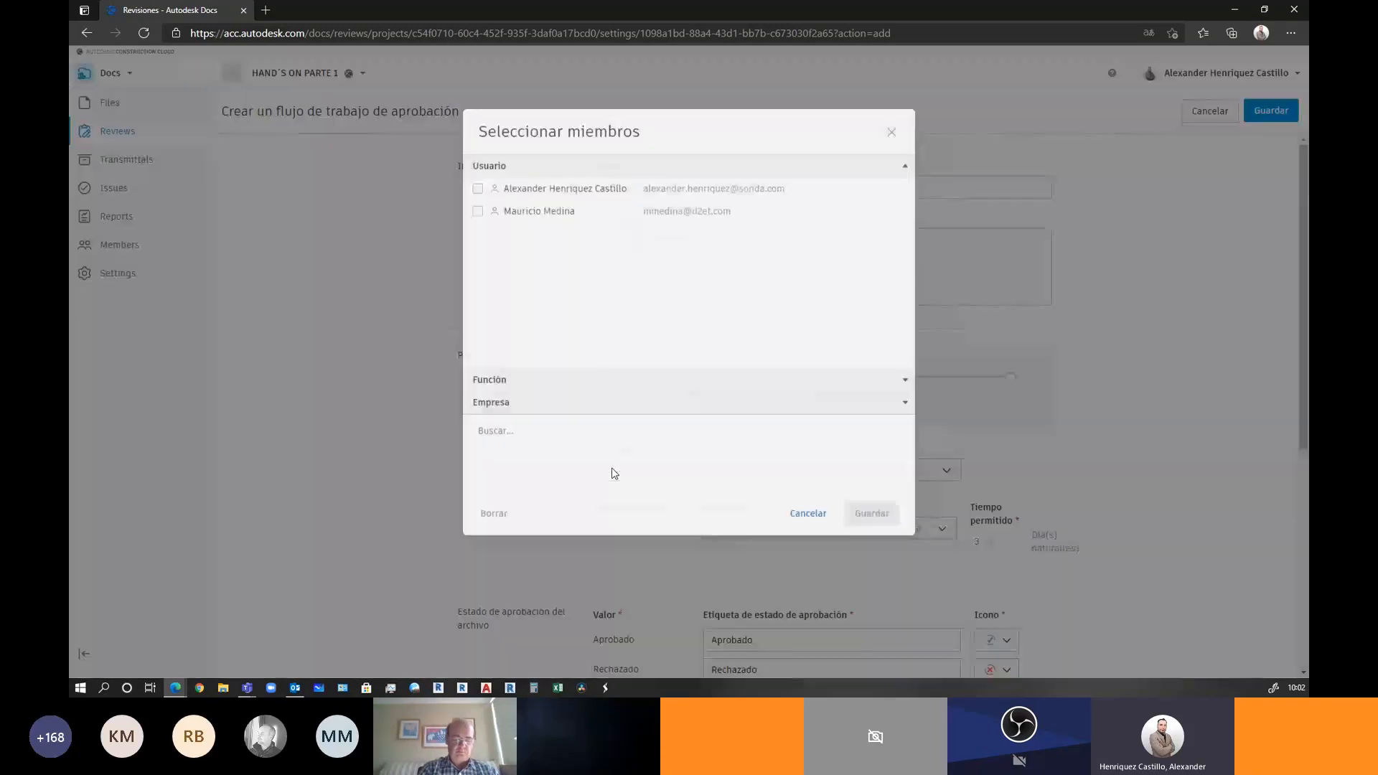
left_click(477, 229)
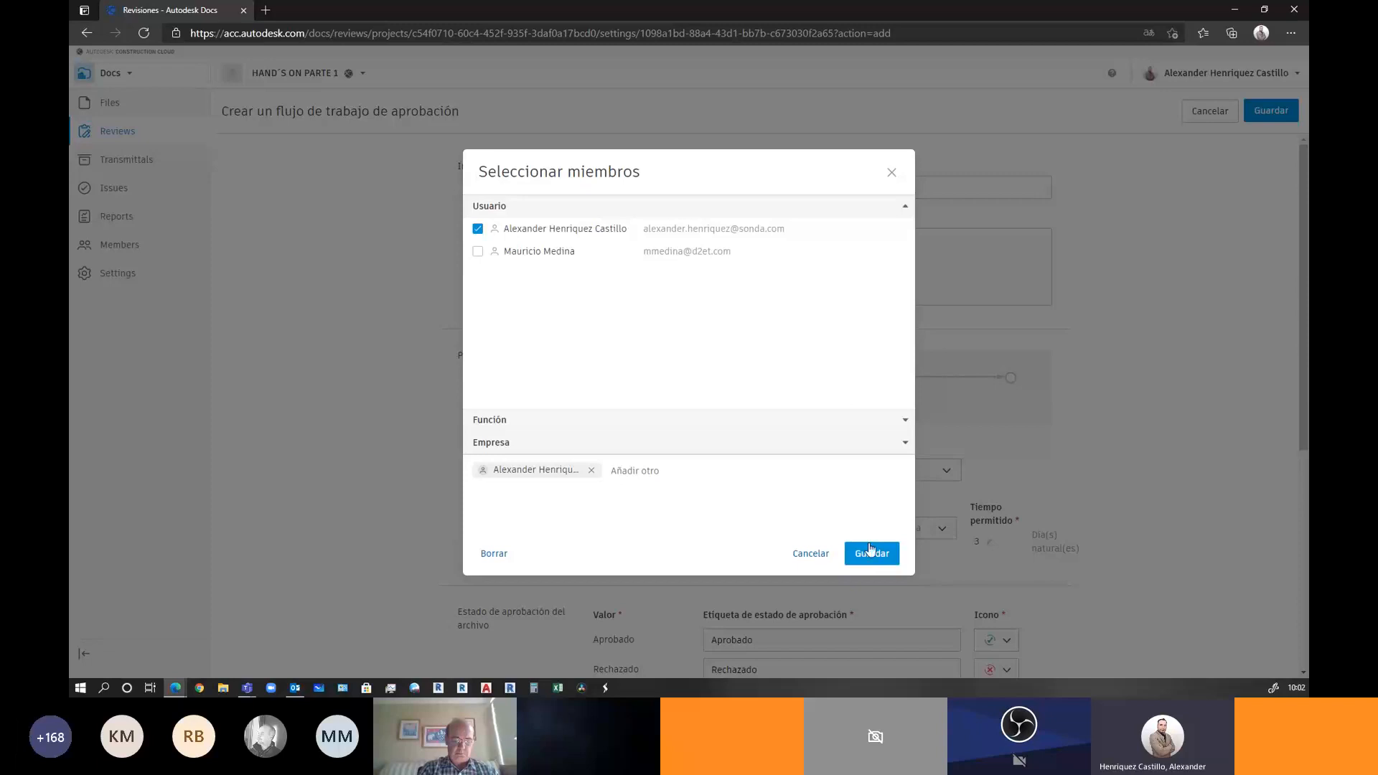
left_click(871, 551)
scroll(655, 366, "down", 2)
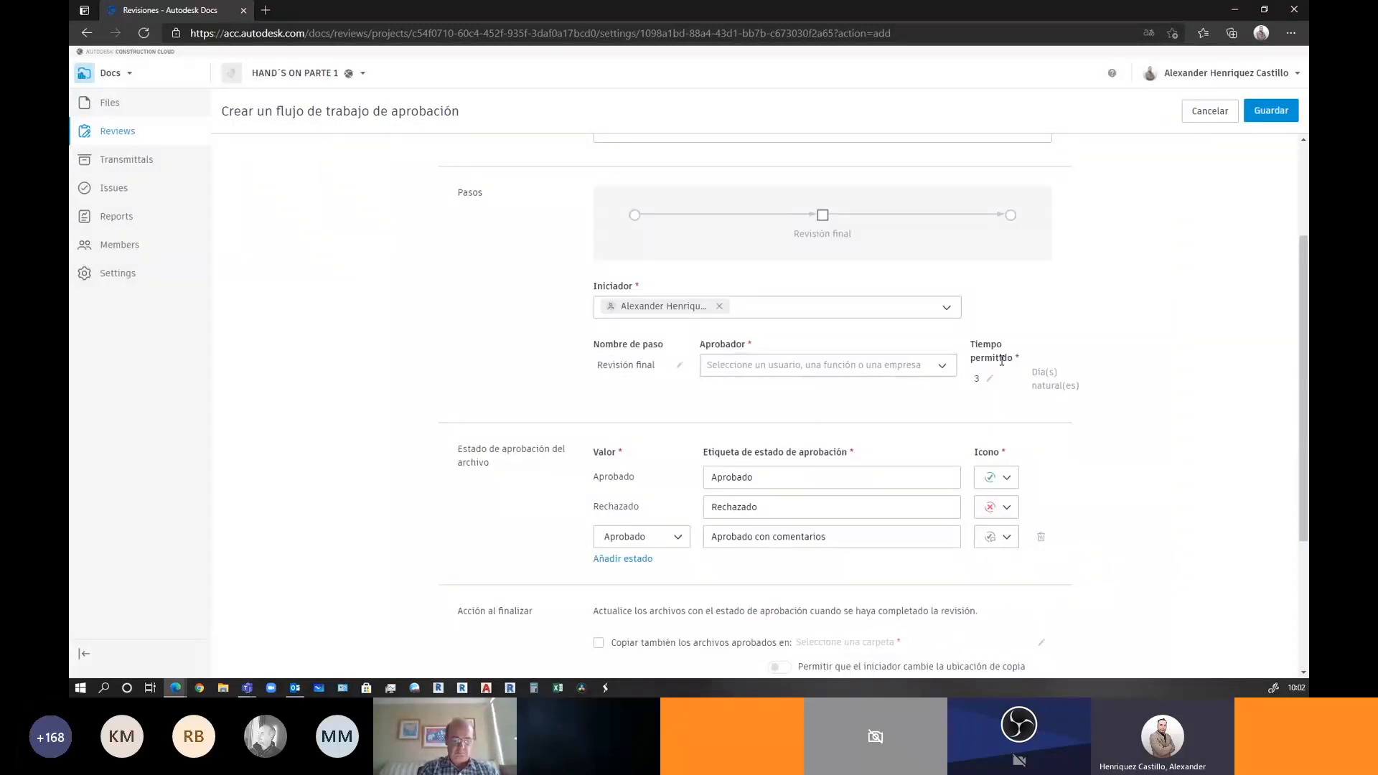
Set the Revisión final step's allowed time to 1 day
left_click(980, 384)
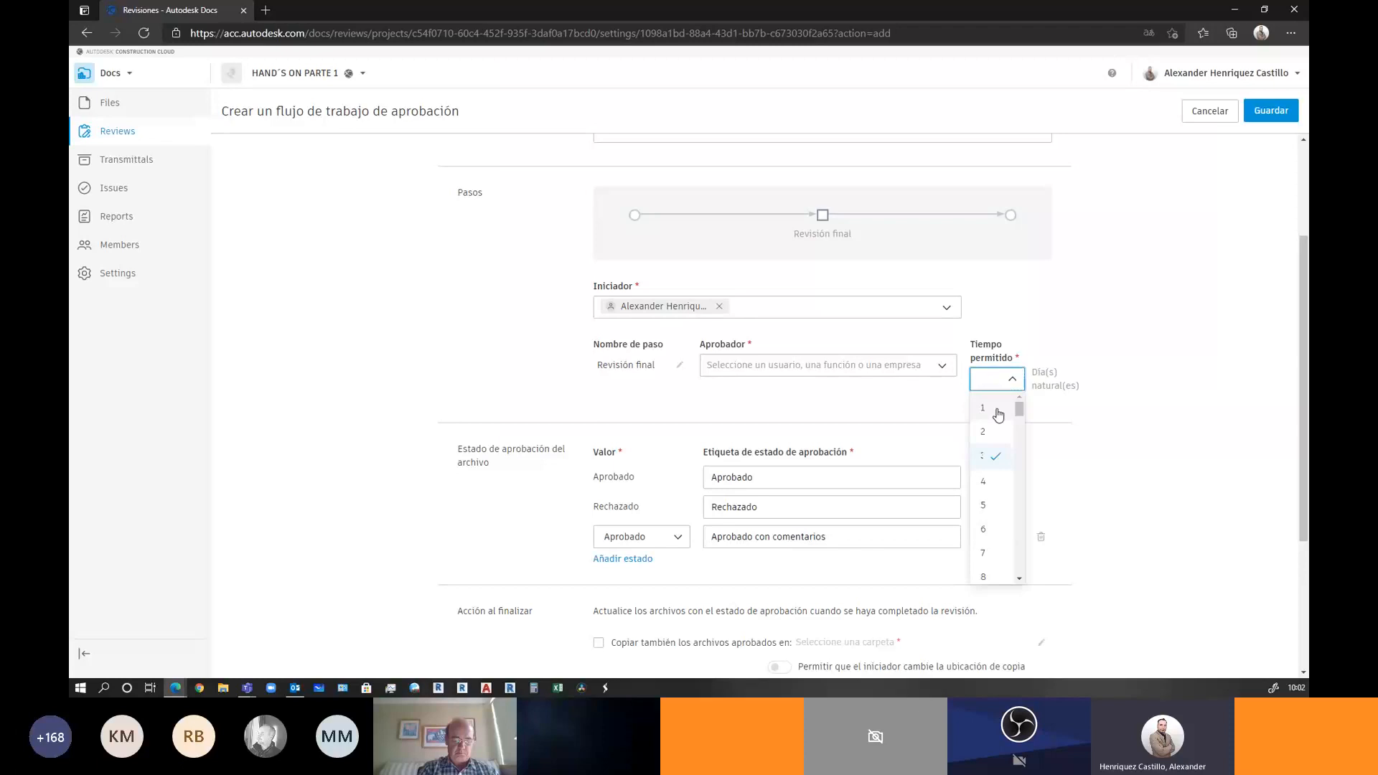
scroll(993, 532, "down", 3)
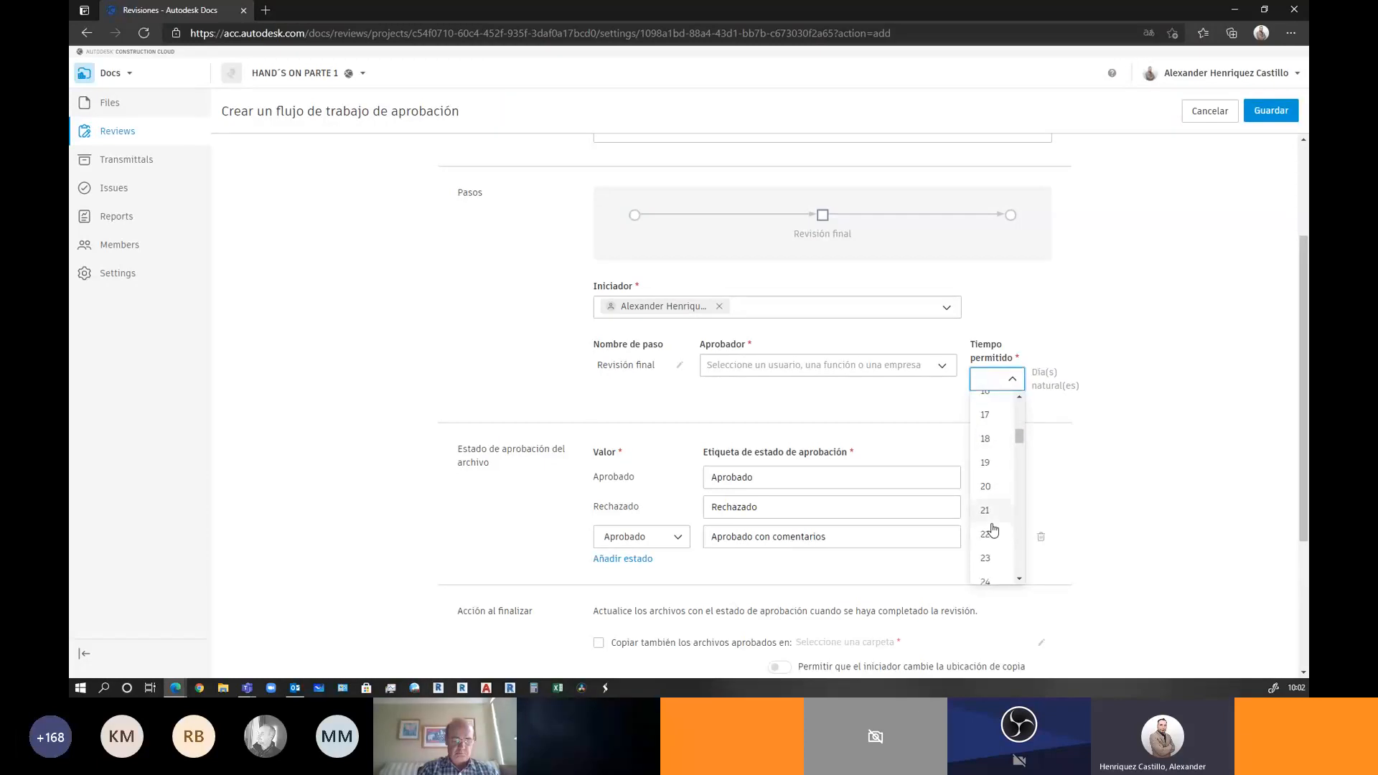
scroll(997, 528, "down", 13)
scroll(1005, 523, "up", 8)
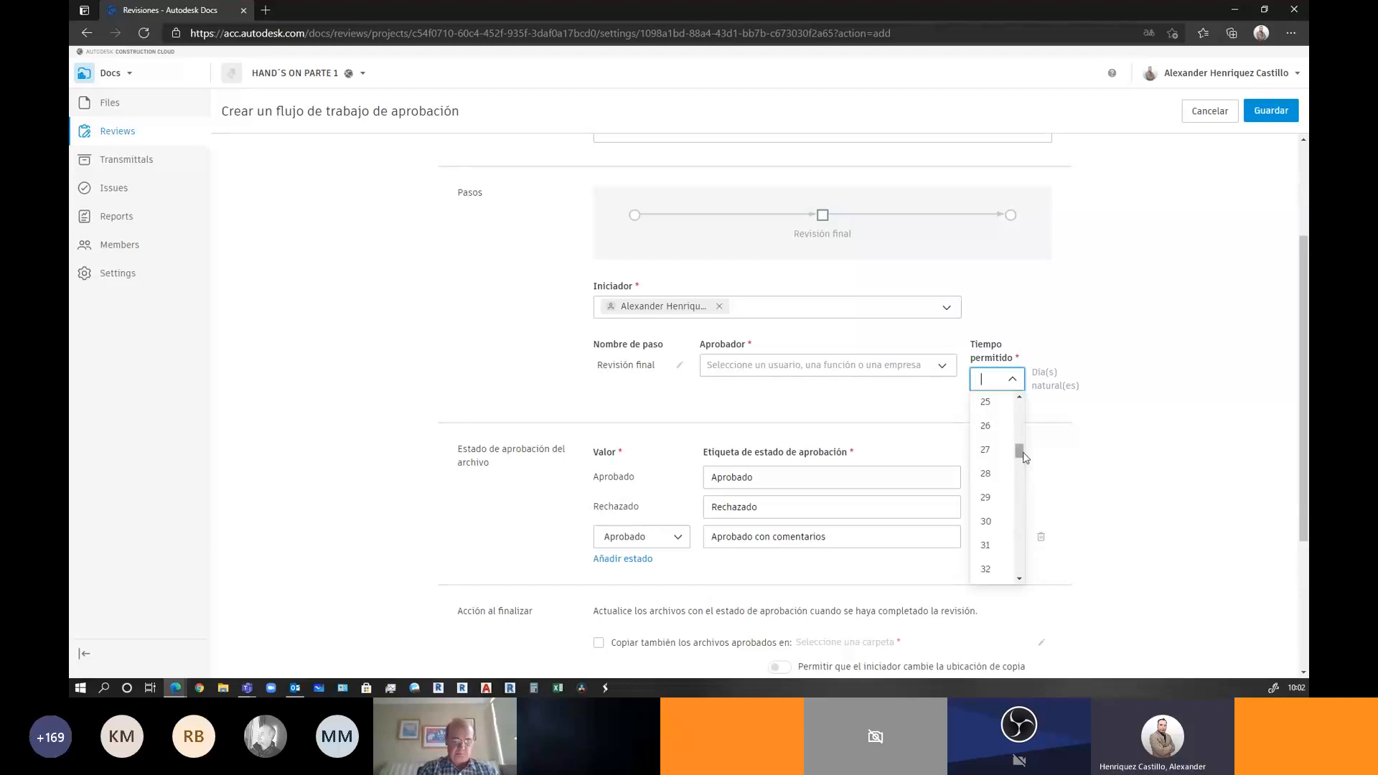
left_click_drag(1020, 452, 1038, 406)
left_click(985, 413)
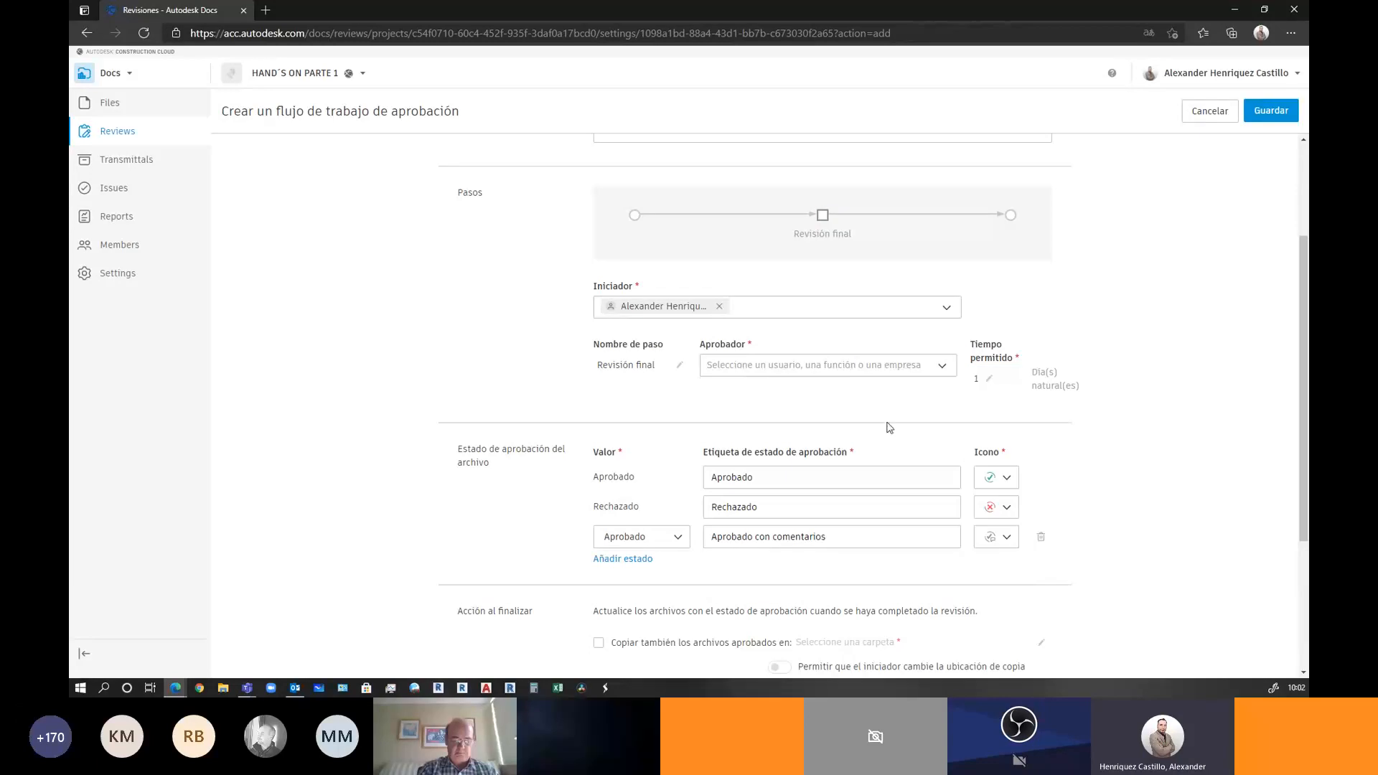
Assign a project member as the Revisión final approver
left_click(740, 365)
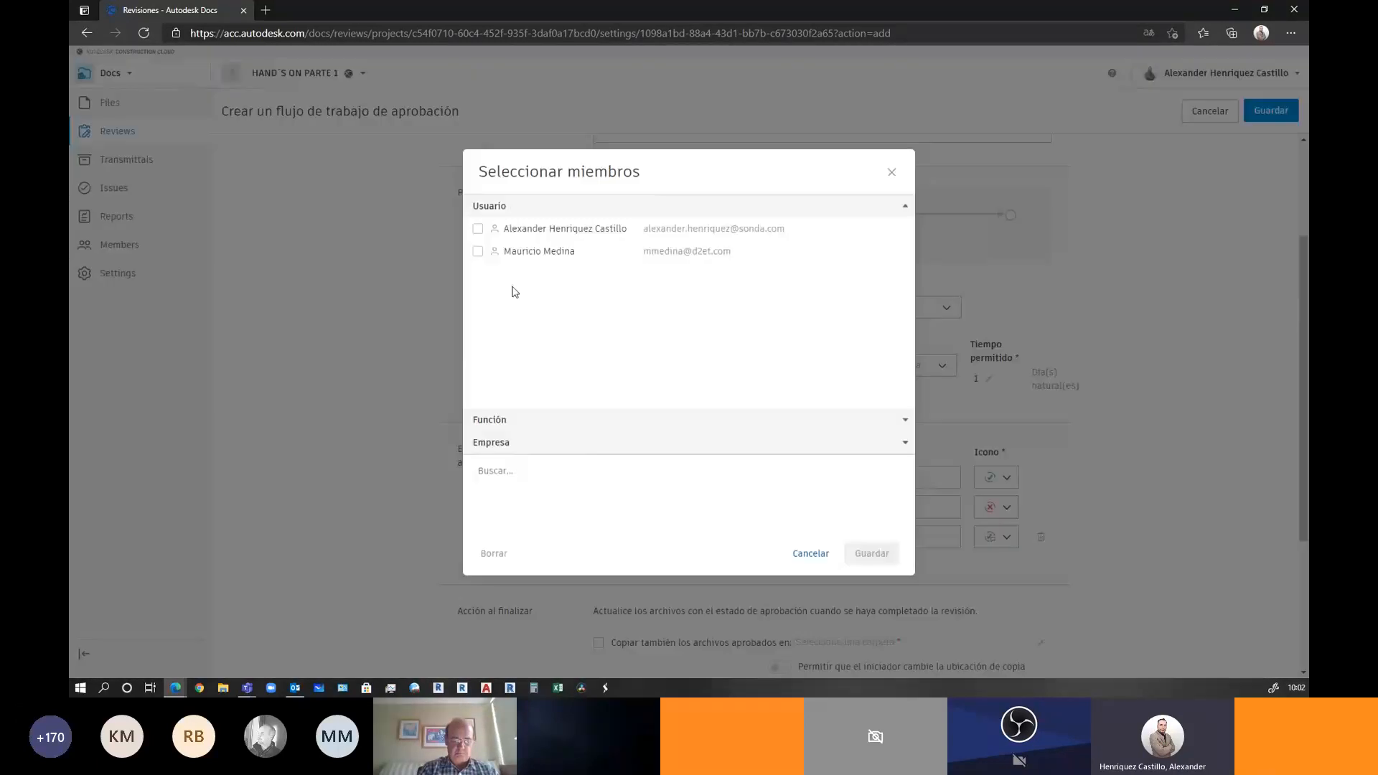
left_click(508, 252)
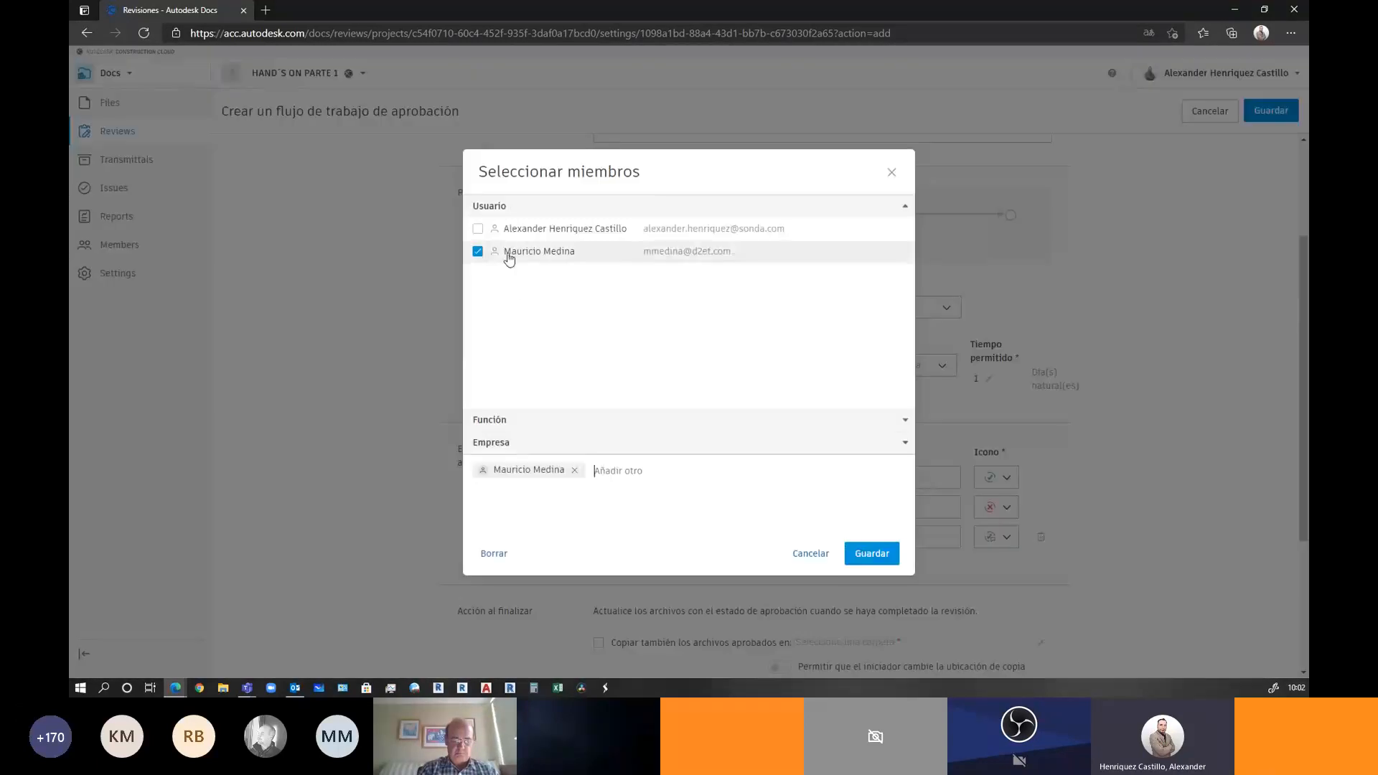
left_click(862, 556)
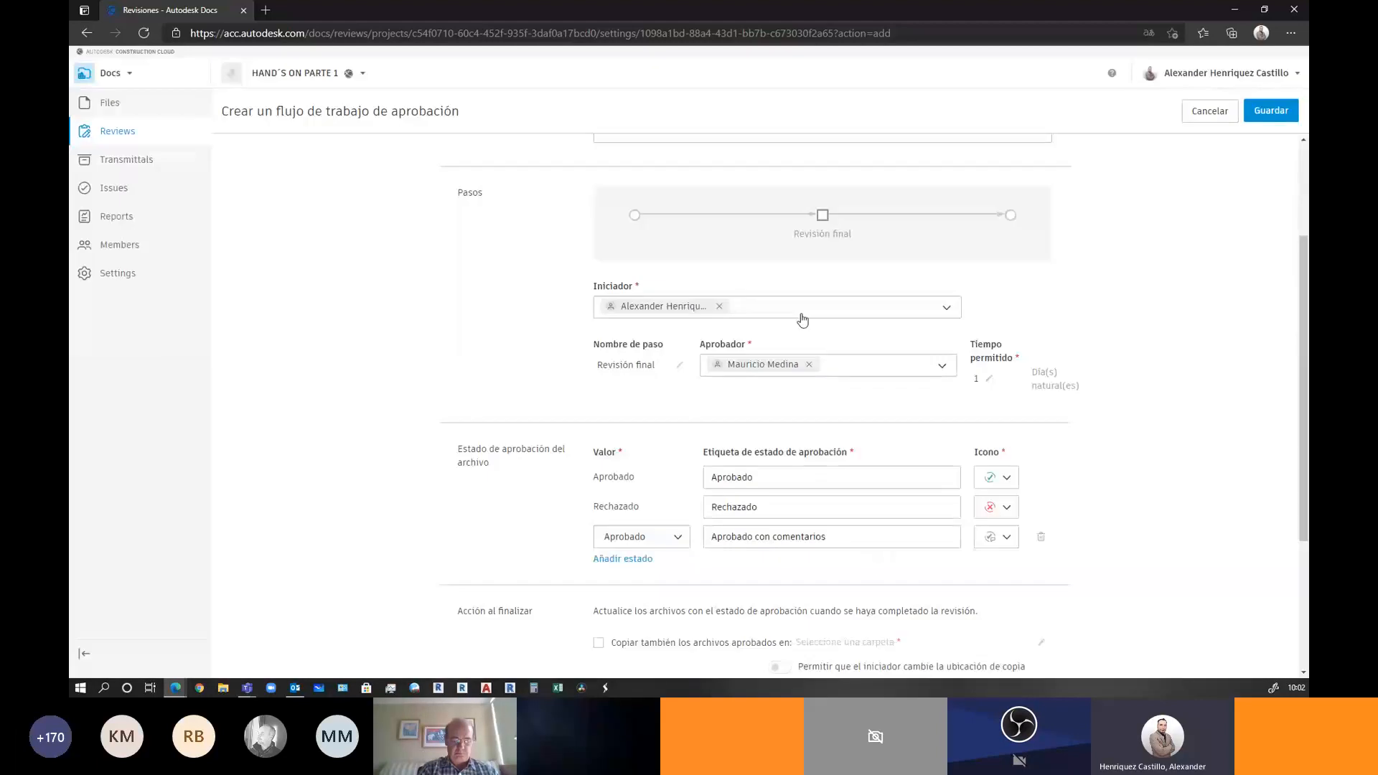
Browse the role and company options in the initiator and approver pickers, keeping current choices
left_click(802, 319)
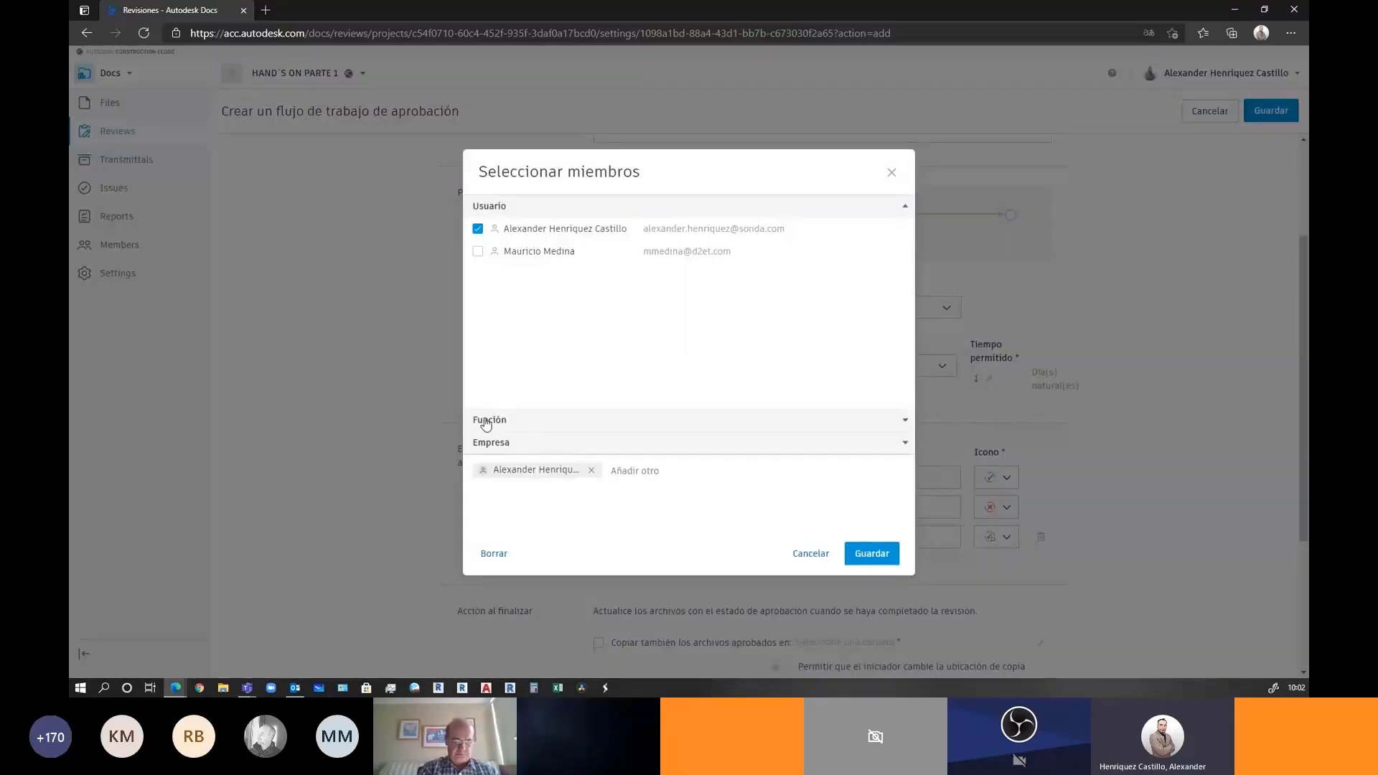
left_click(486, 421)
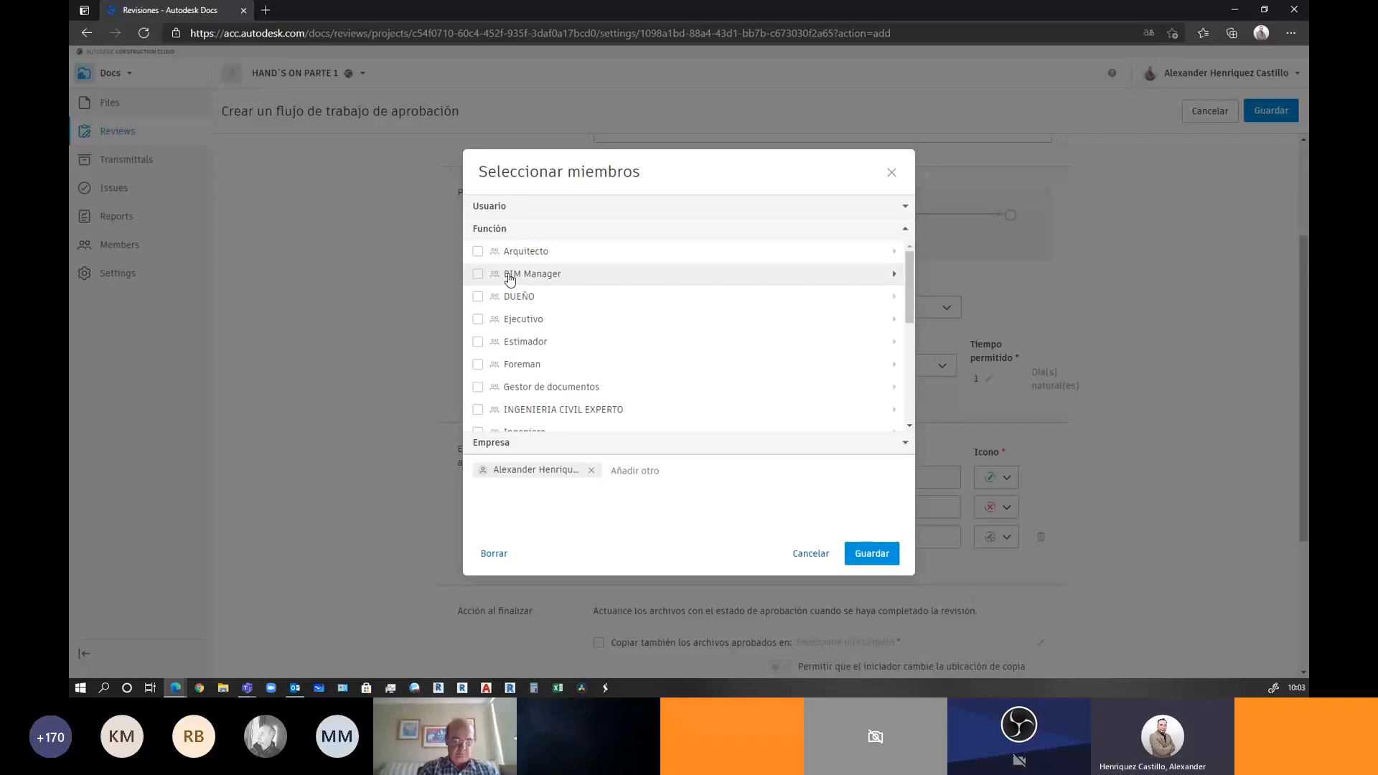
left_click(891, 175)
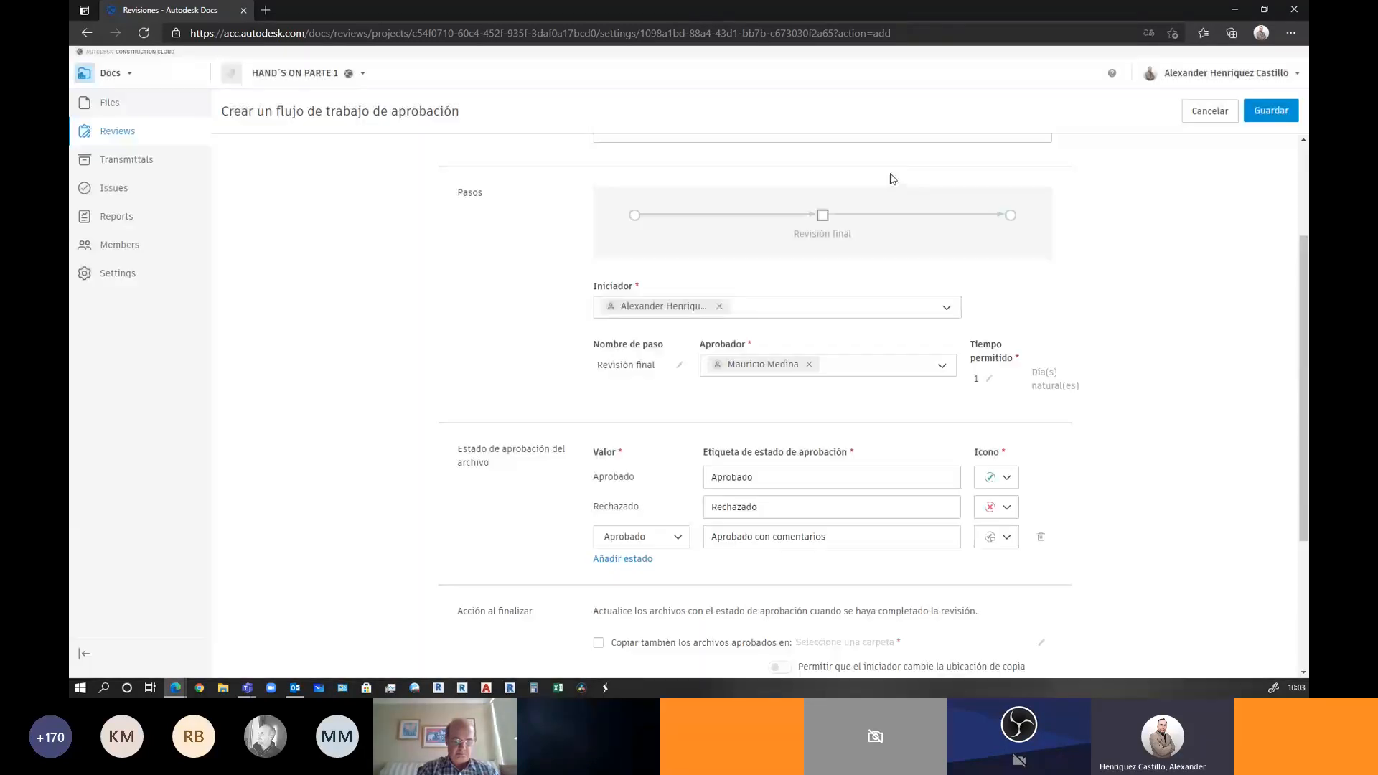
left_click(879, 366)
left_click(503, 422)
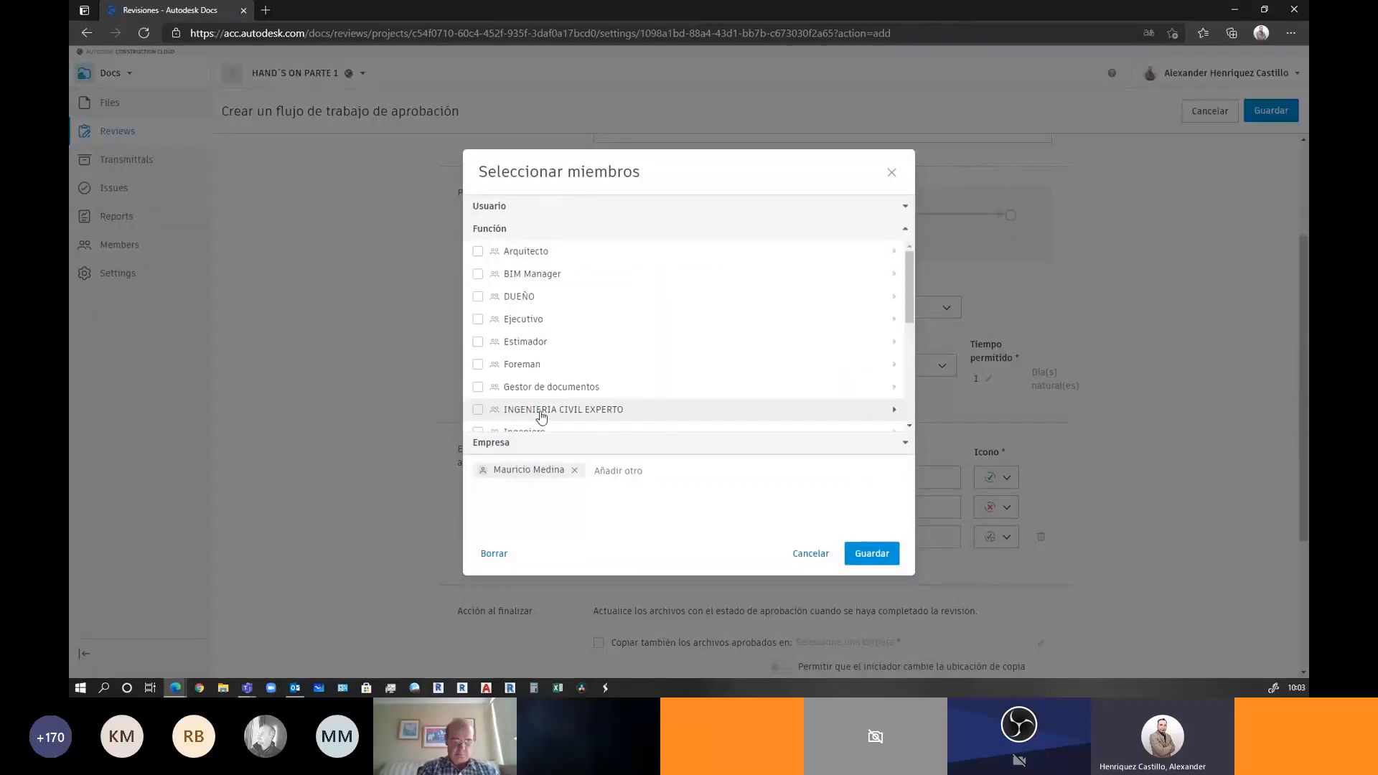
left_click(522, 444)
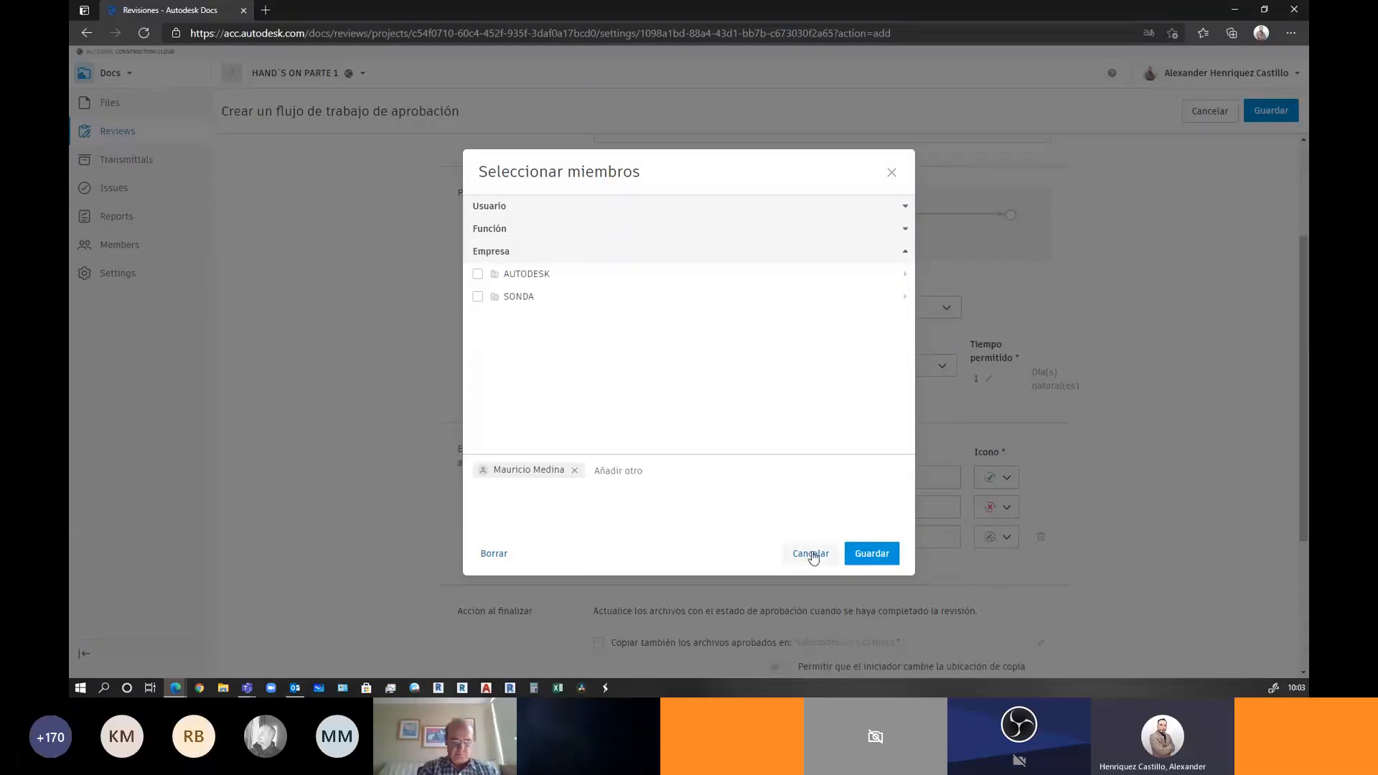
left_click(809, 554)
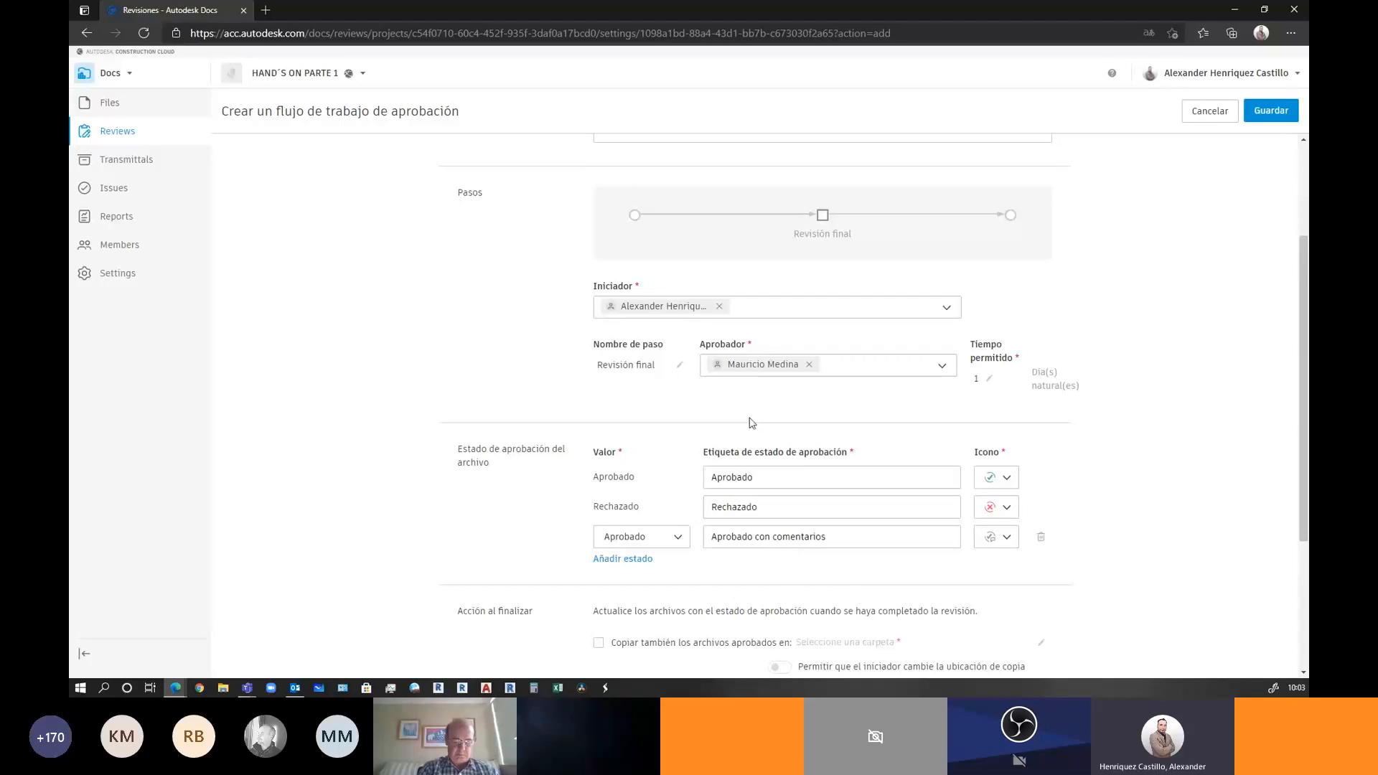
scroll(752, 422, "down", 3)
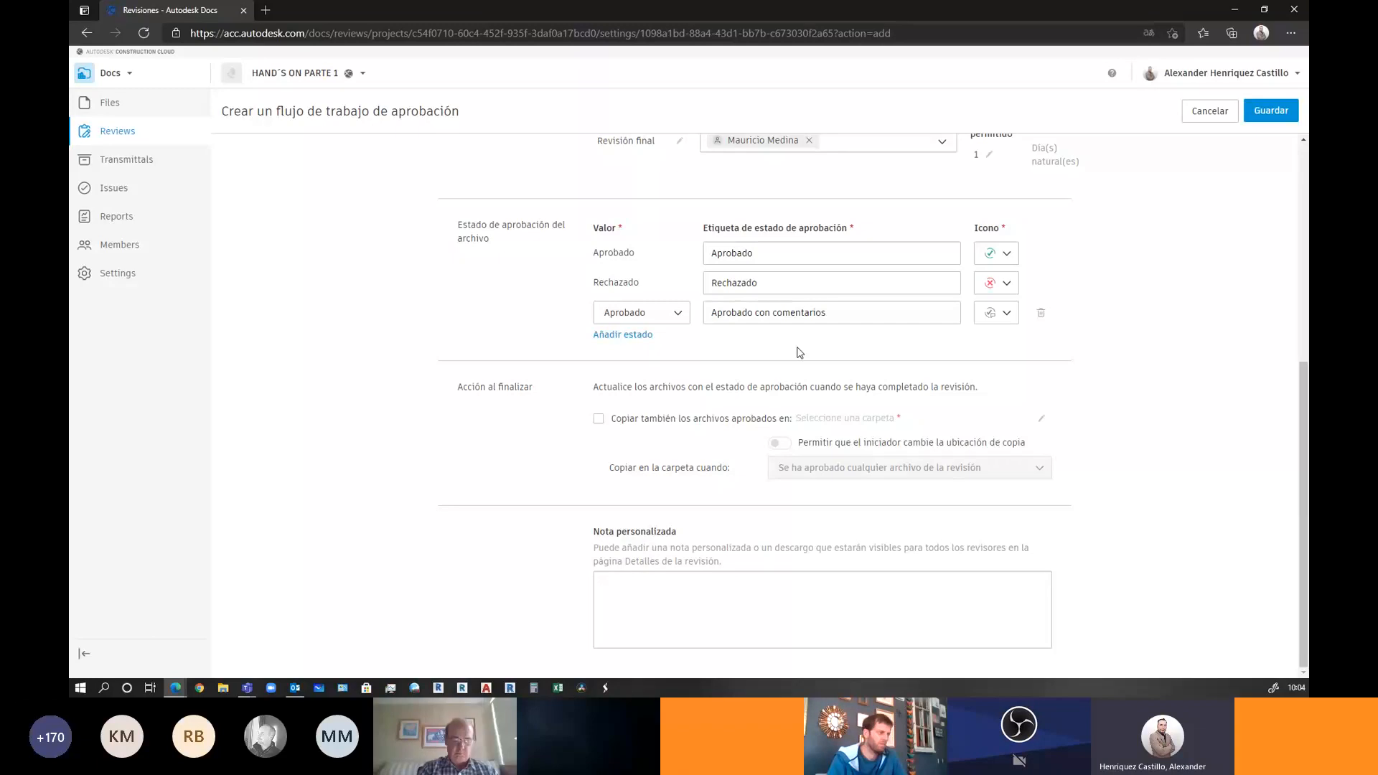
Copy approved files to 2- DISEÑO > 2.1 ARCHIVOS APROBADOS and let the initiator change that location
left_click(599, 419)
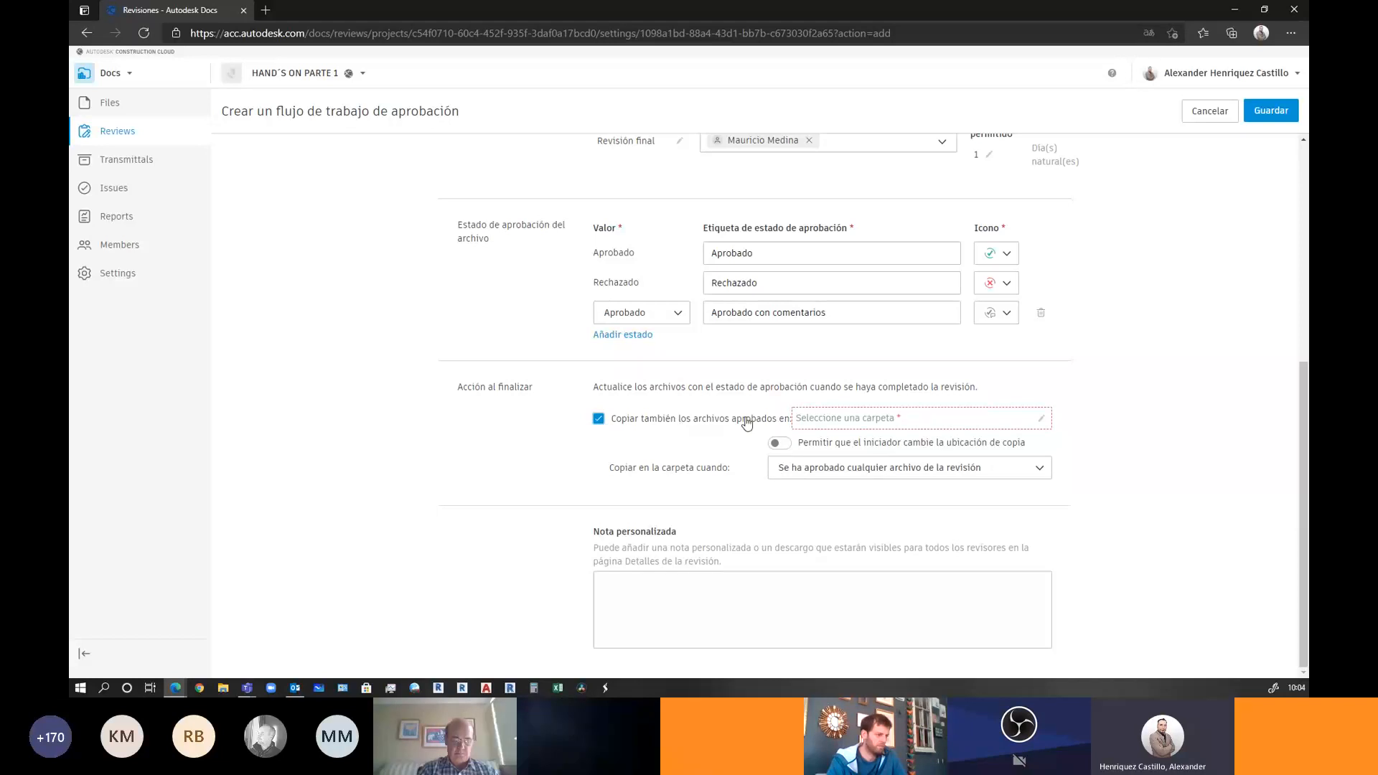
left_click(813, 420)
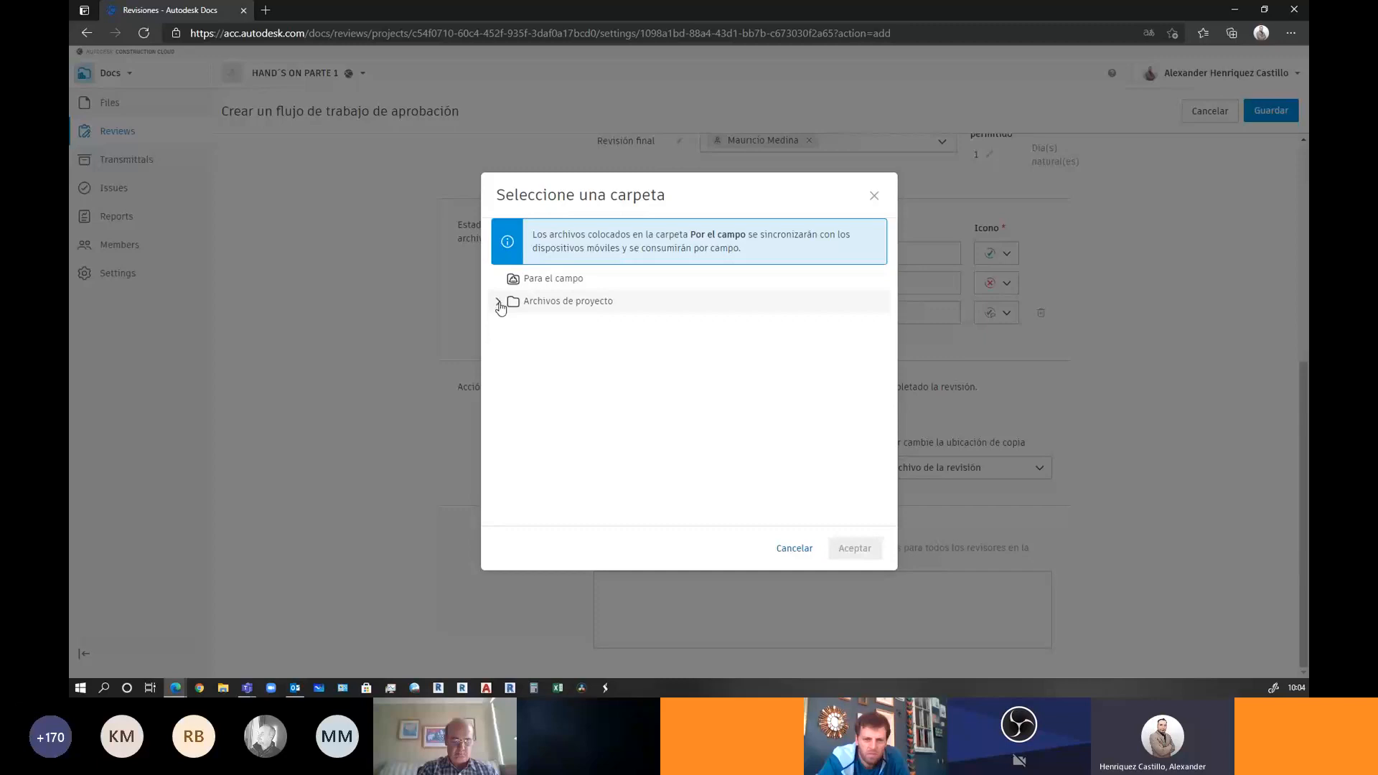
left_click(500, 302)
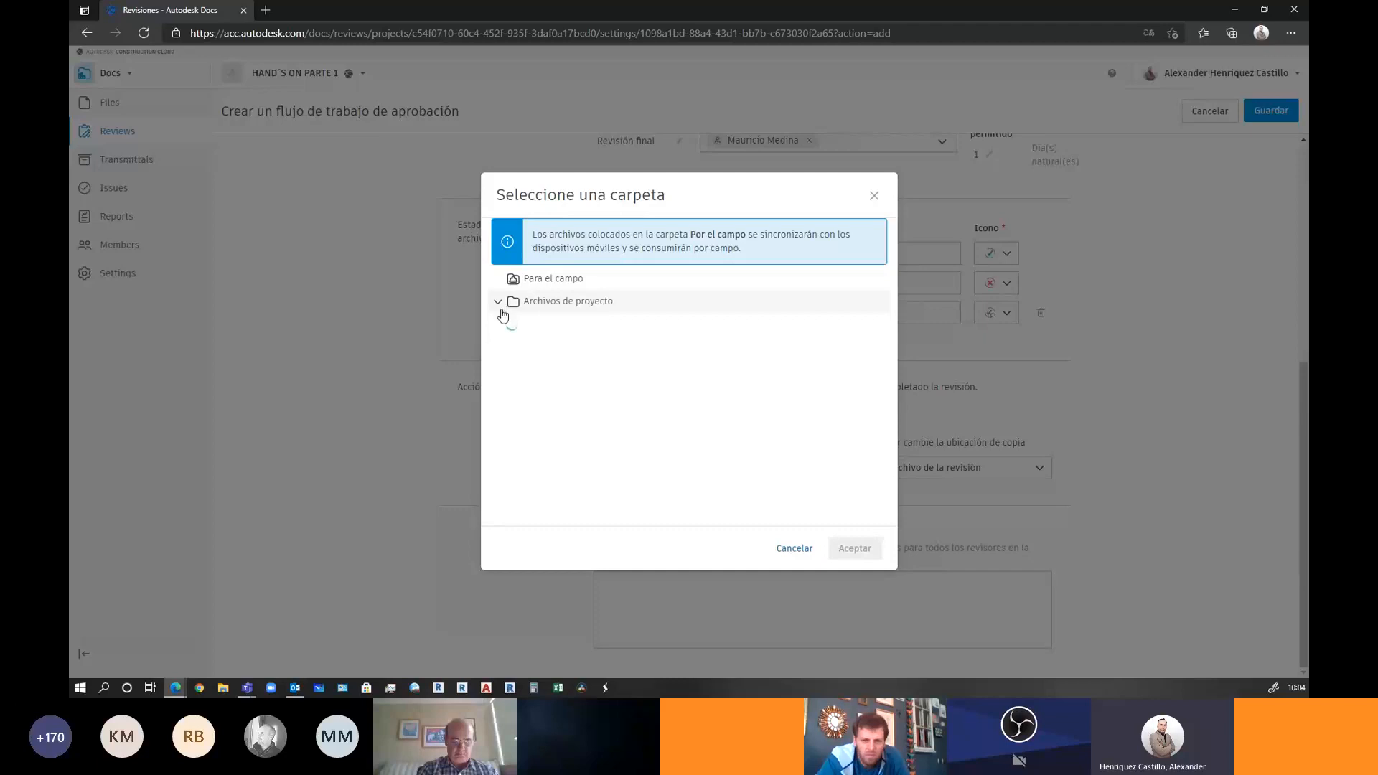
left_click(516, 347)
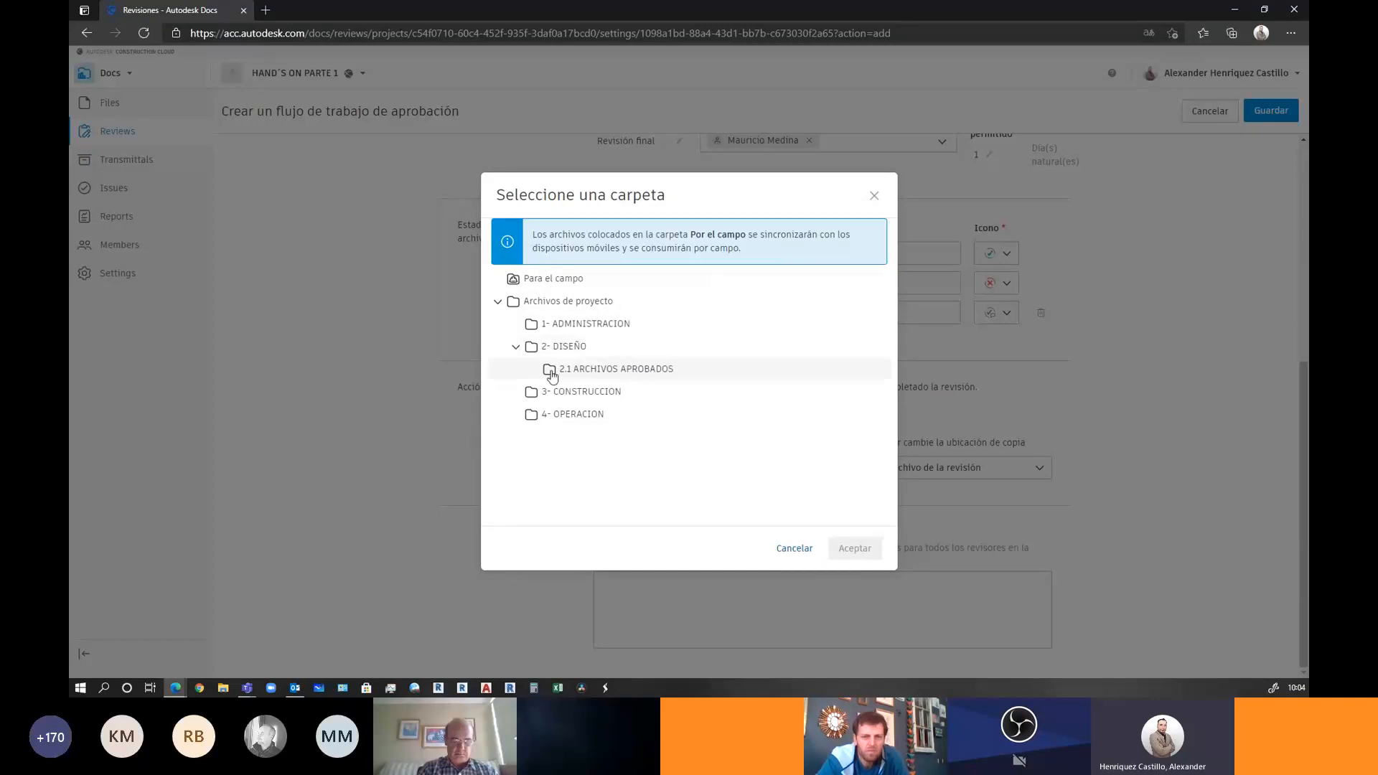
left_click(552, 373)
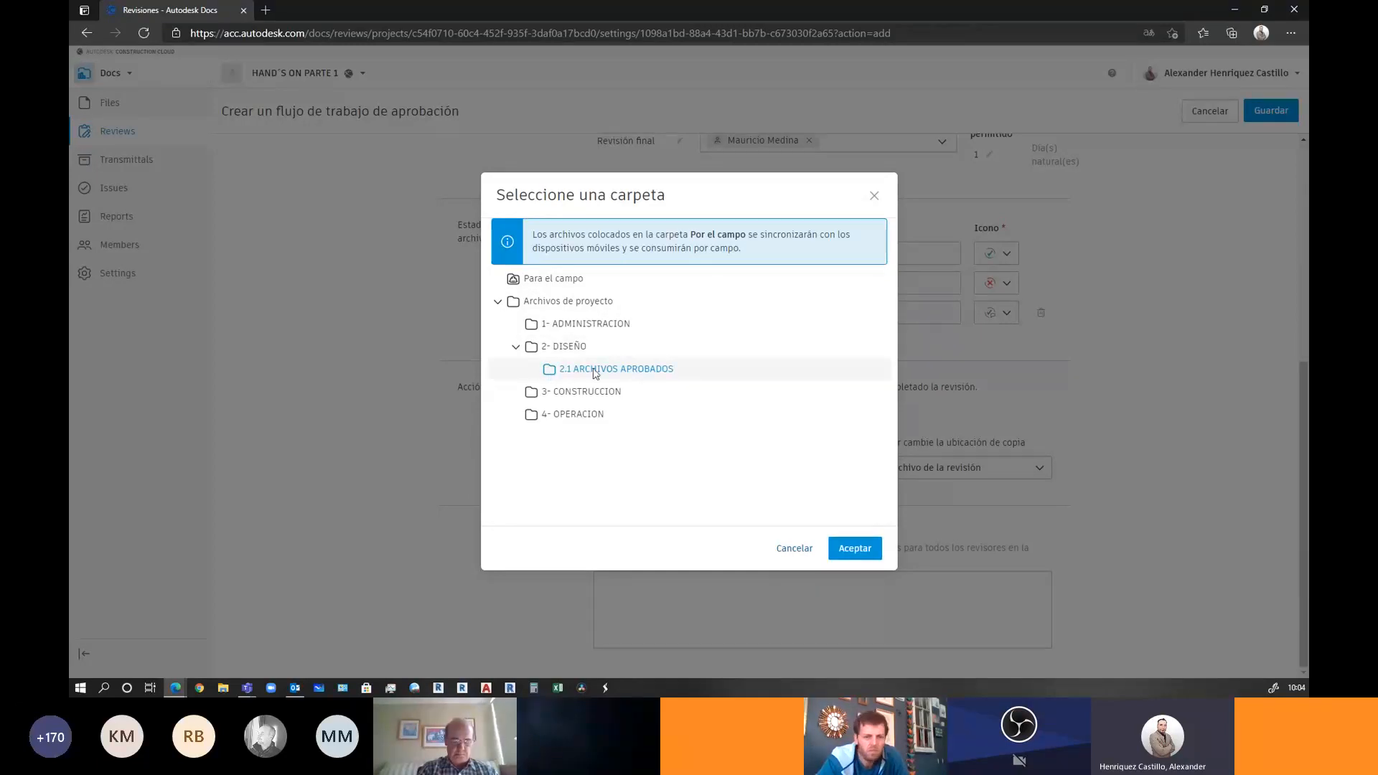
left_click(855, 550)
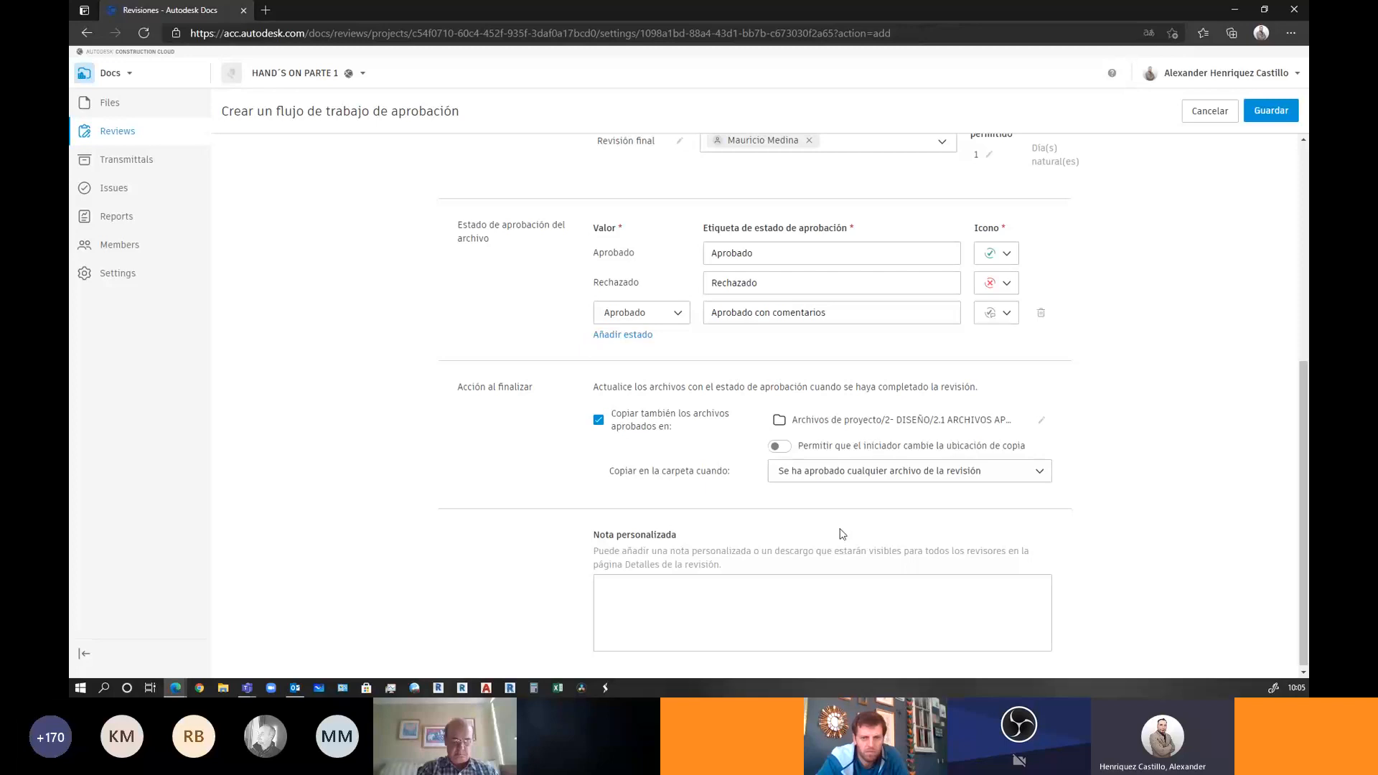
left_click(787, 449)
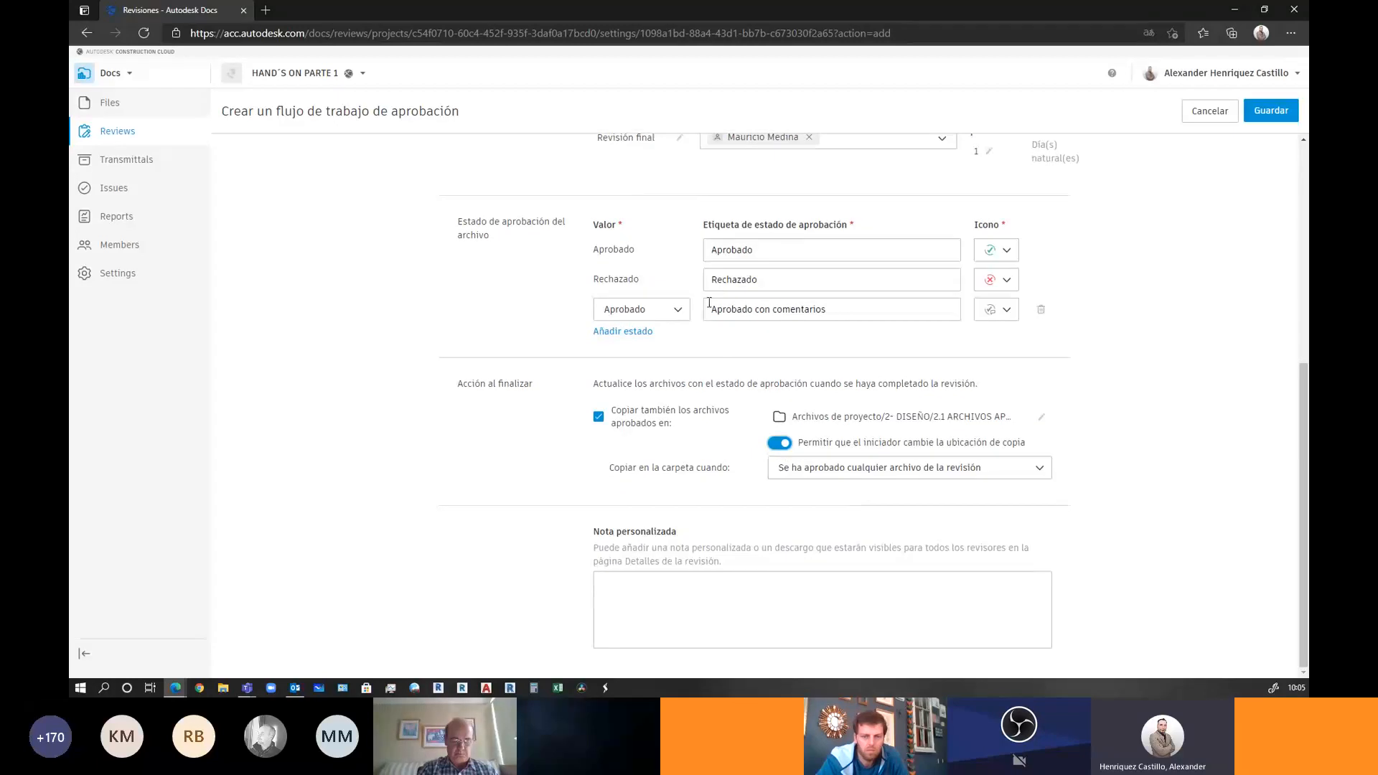
scroll(710, 302, "up", 5)
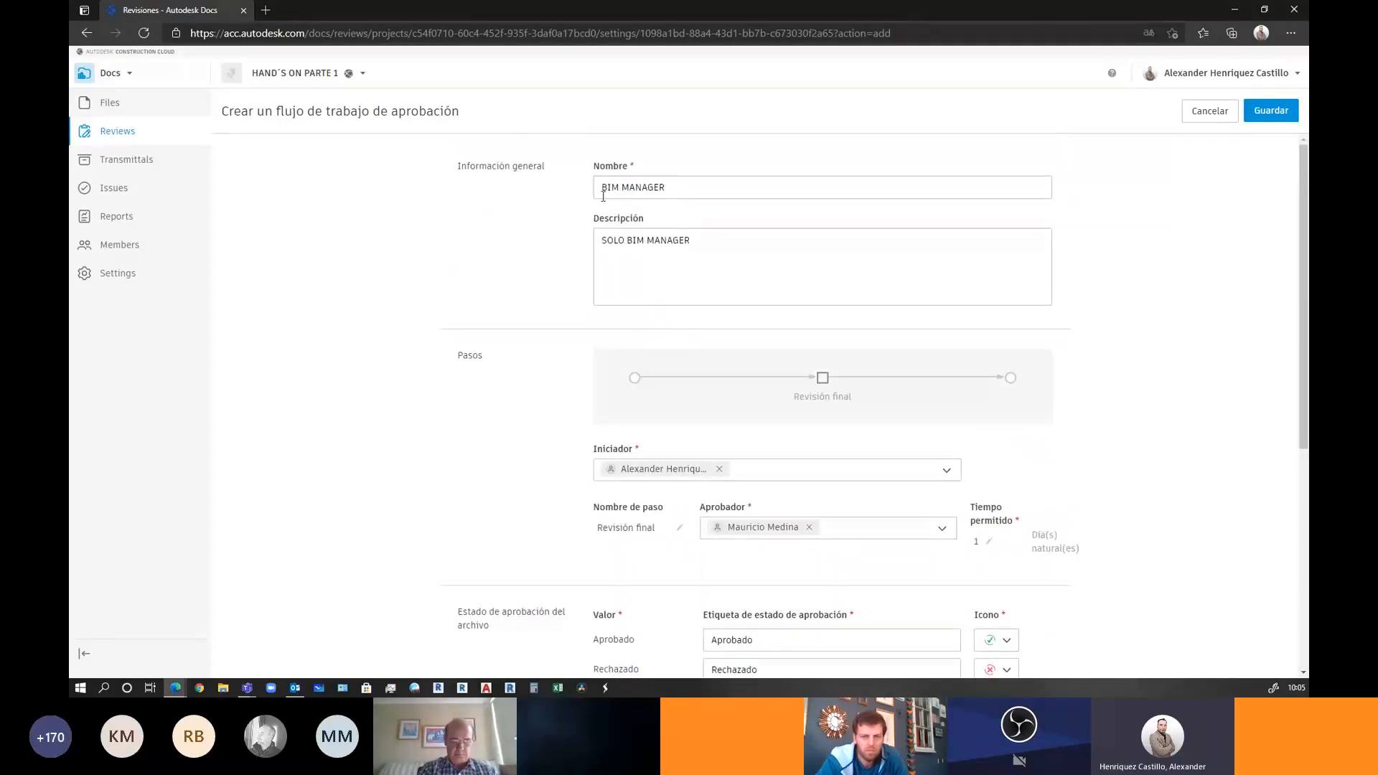
scroll(821, 458, "down", 5)
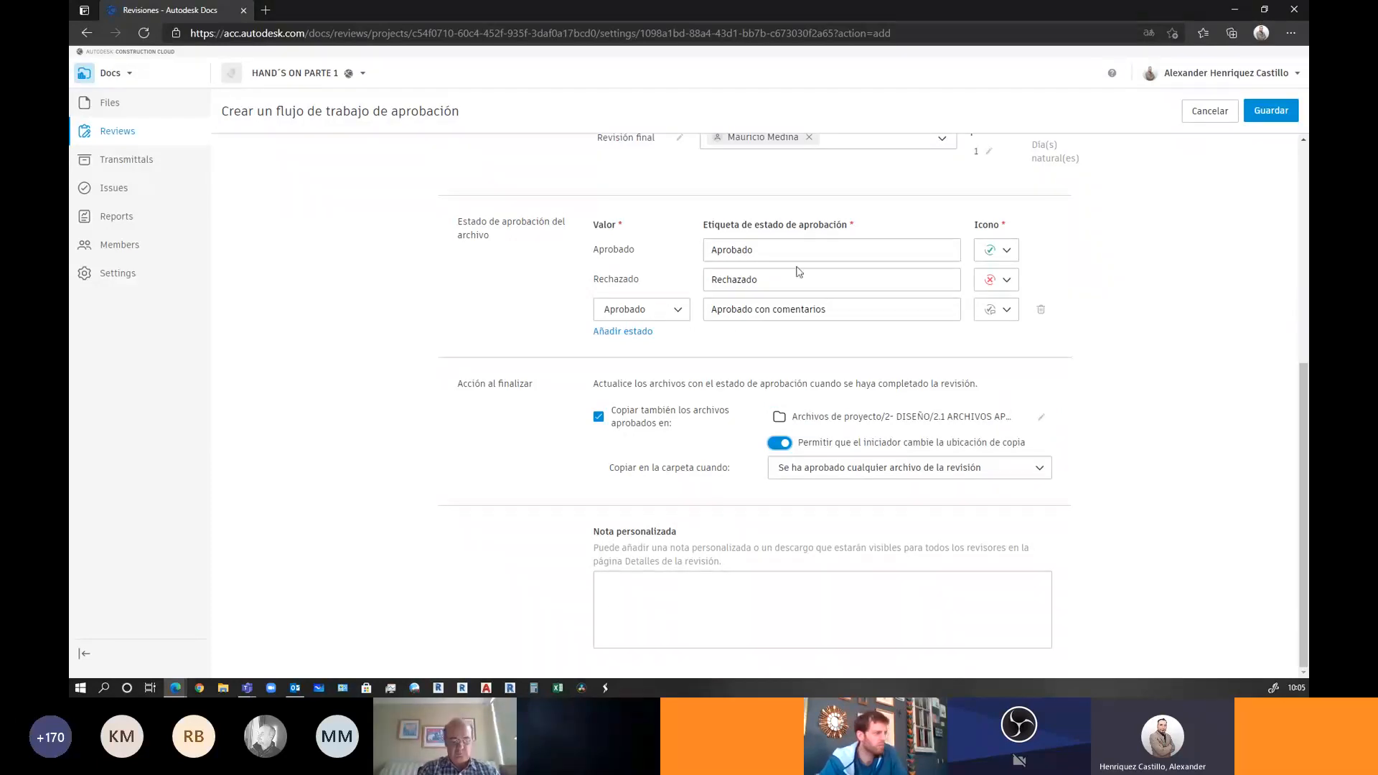
Save the BIM MANAGER approval workflow and go to the project's Issues page
left_click(1264, 110)
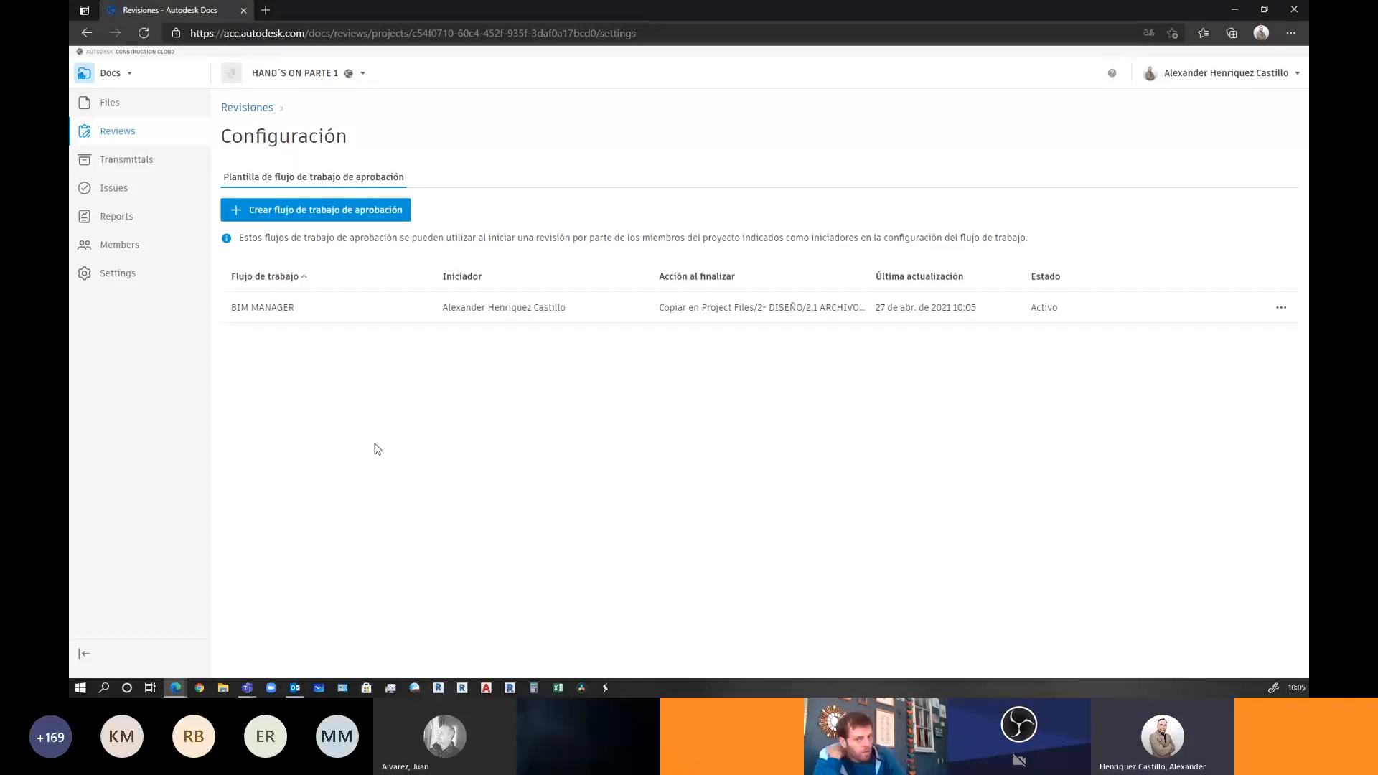
left_click(114, 189)
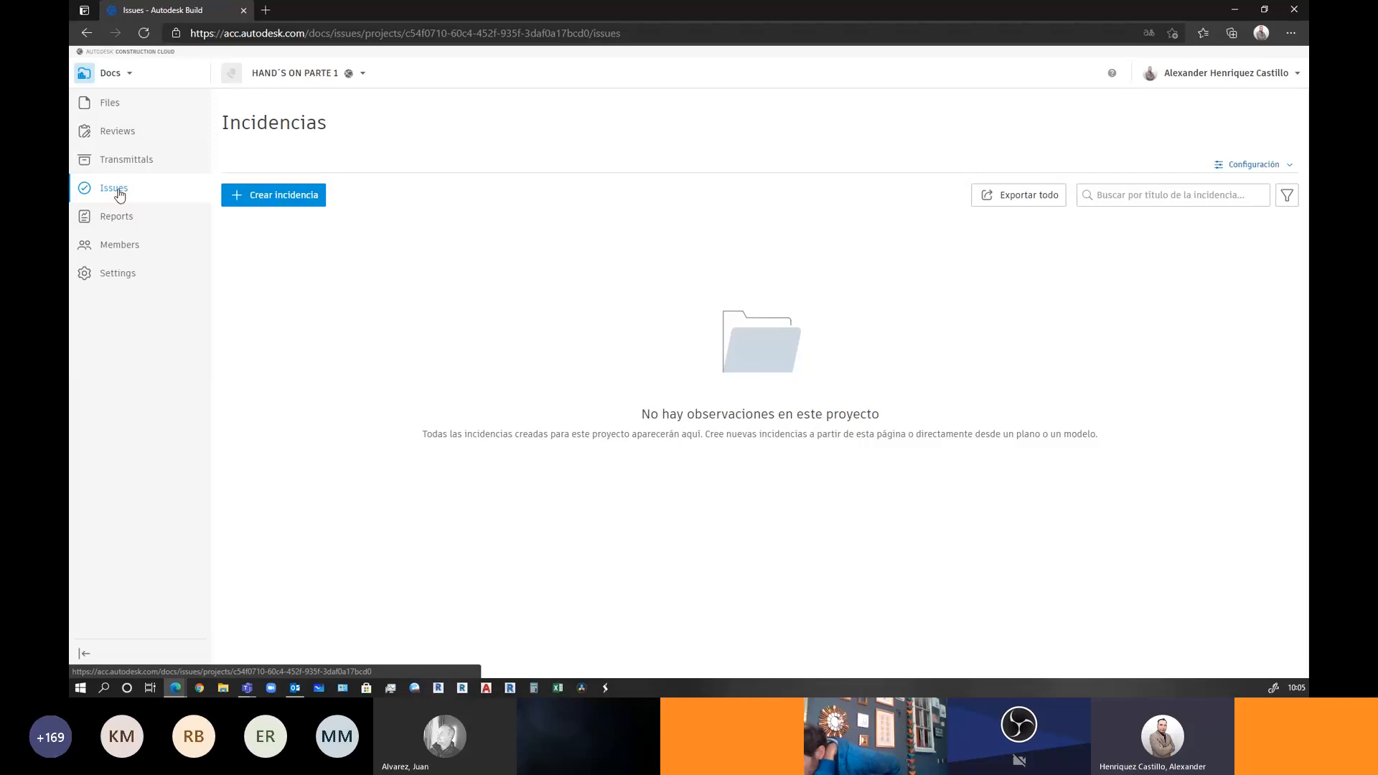
In issue settings' custom fields, create Texto field 'TALLER HAND´S ON' described as 'EJEMPLO'
left_click(1236, 167)
left_click(1192, 190)
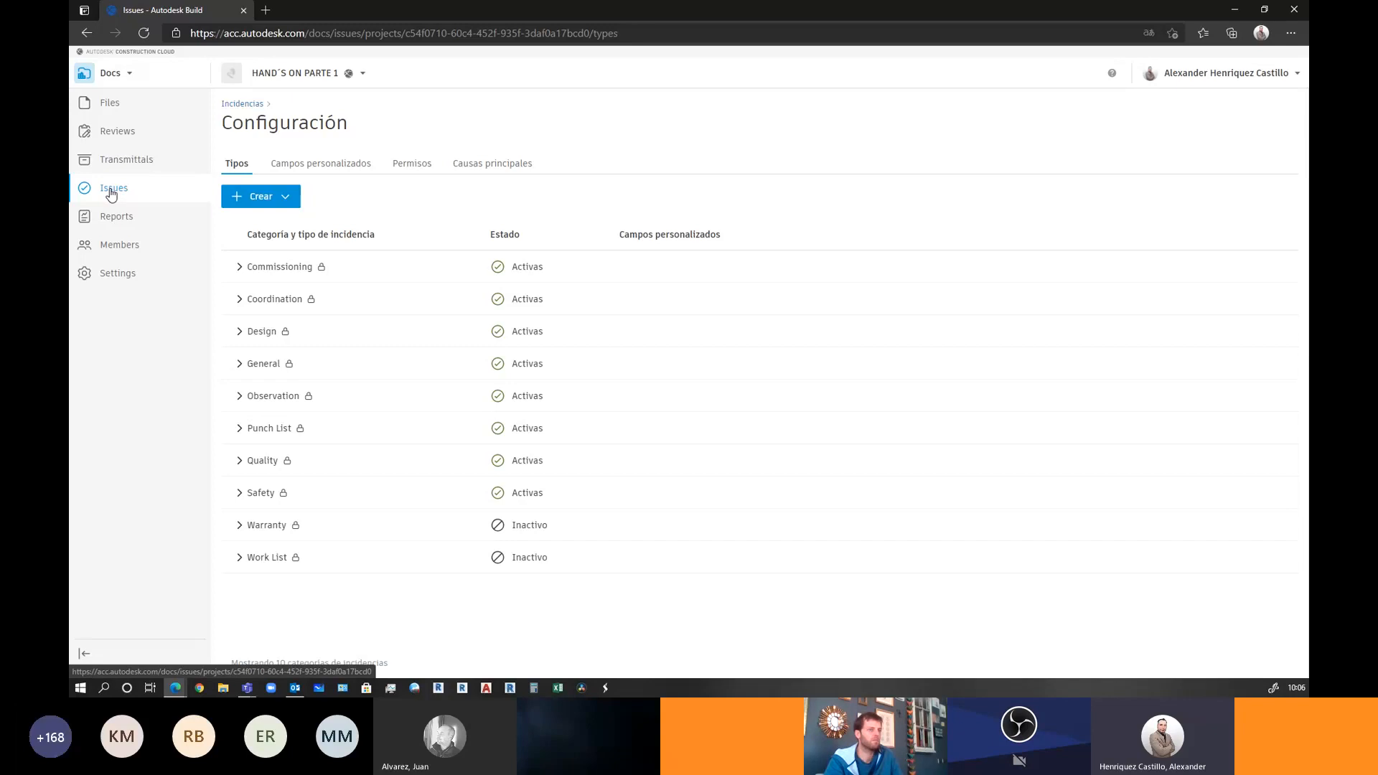
left_click(345, 163)
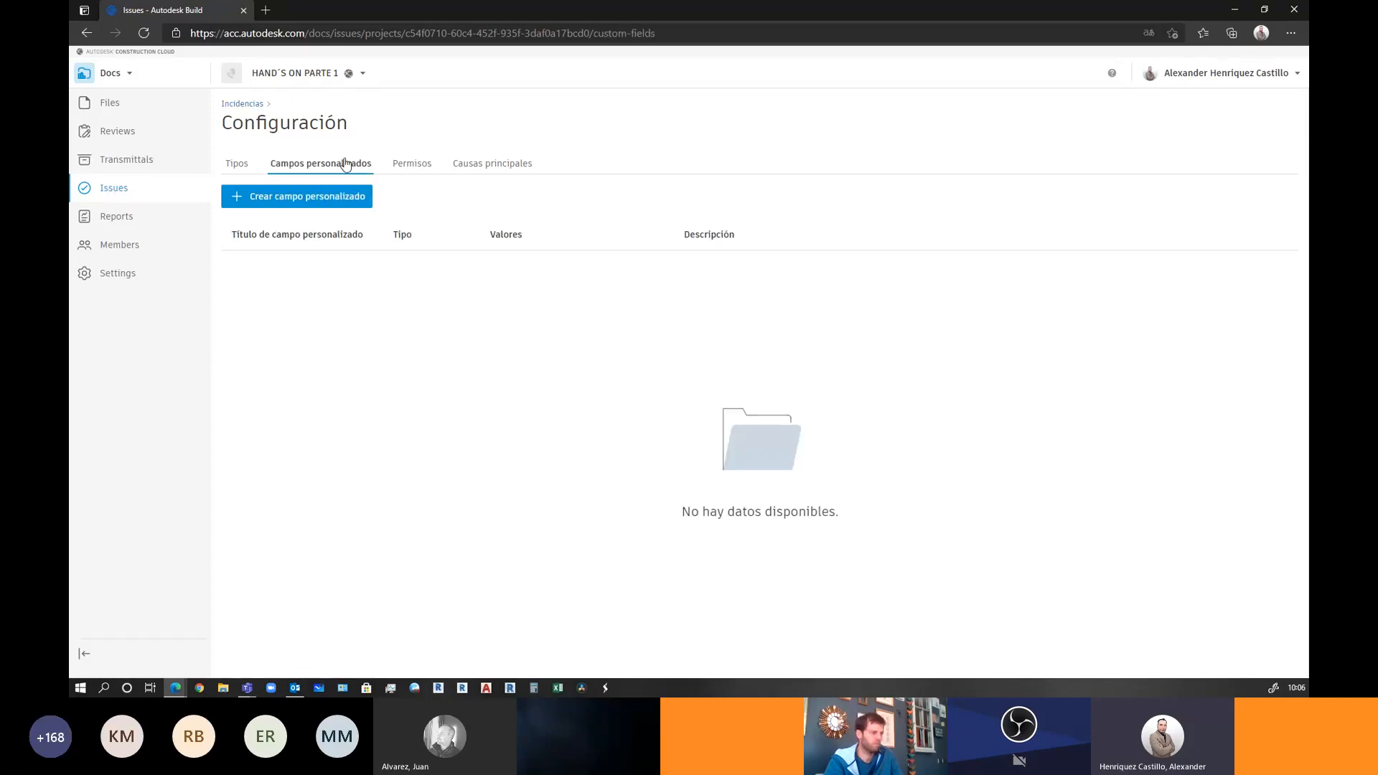
left_click(259, 198)
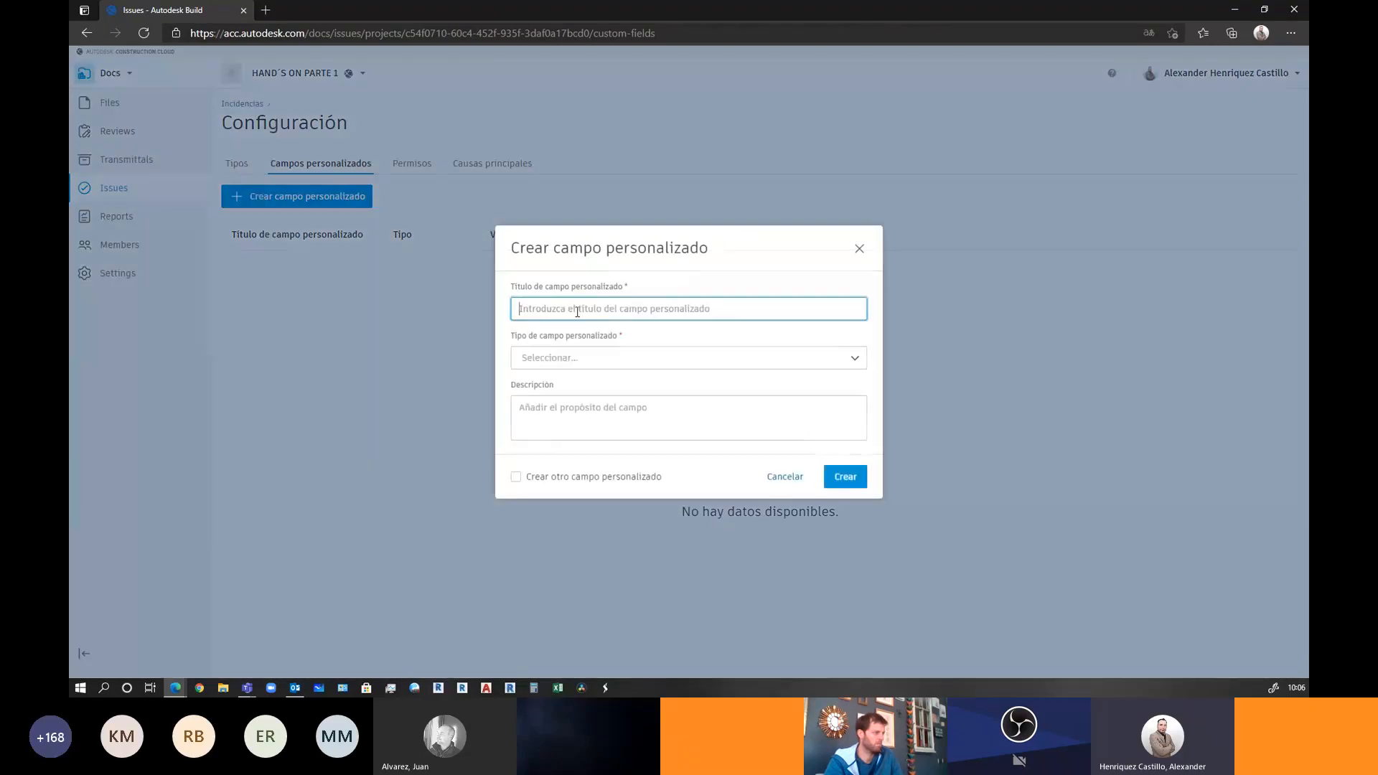
type("TALLER ")
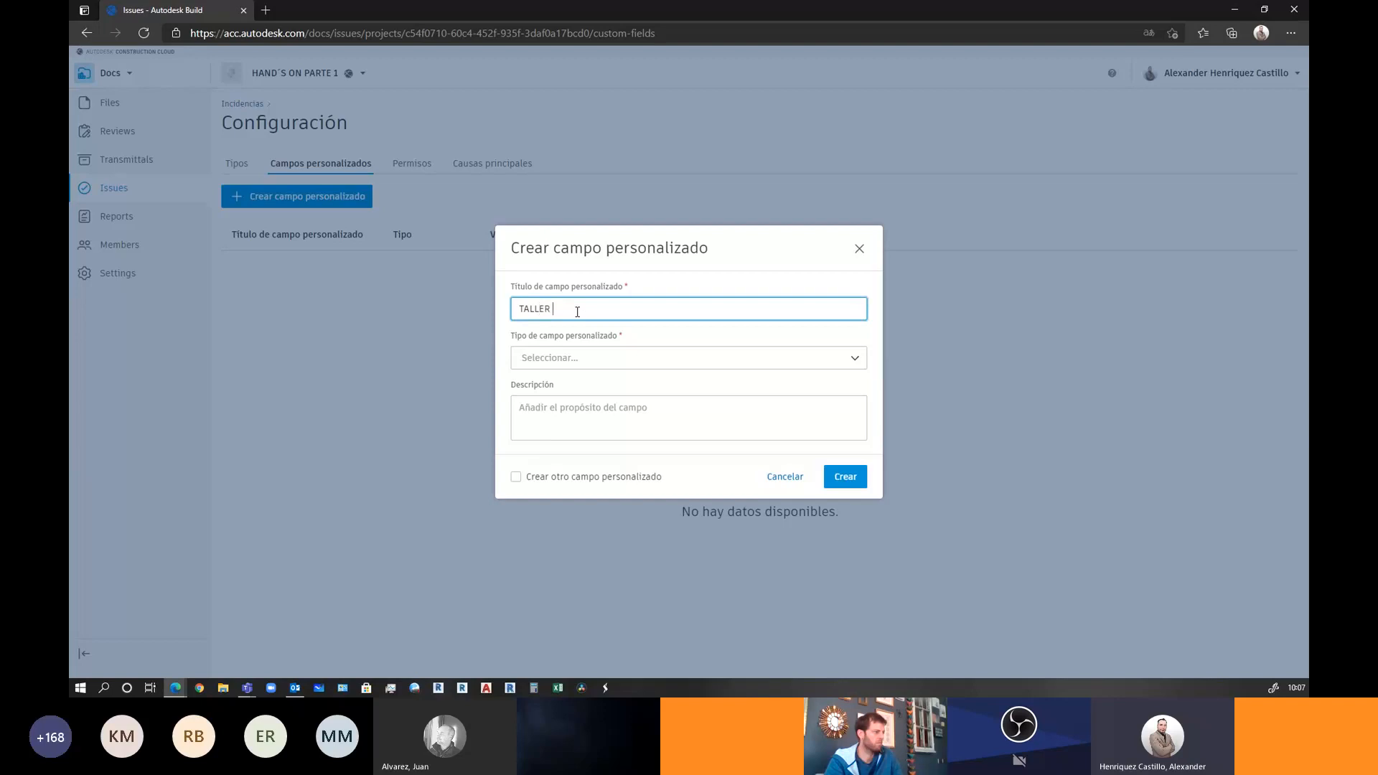
type("HAND")
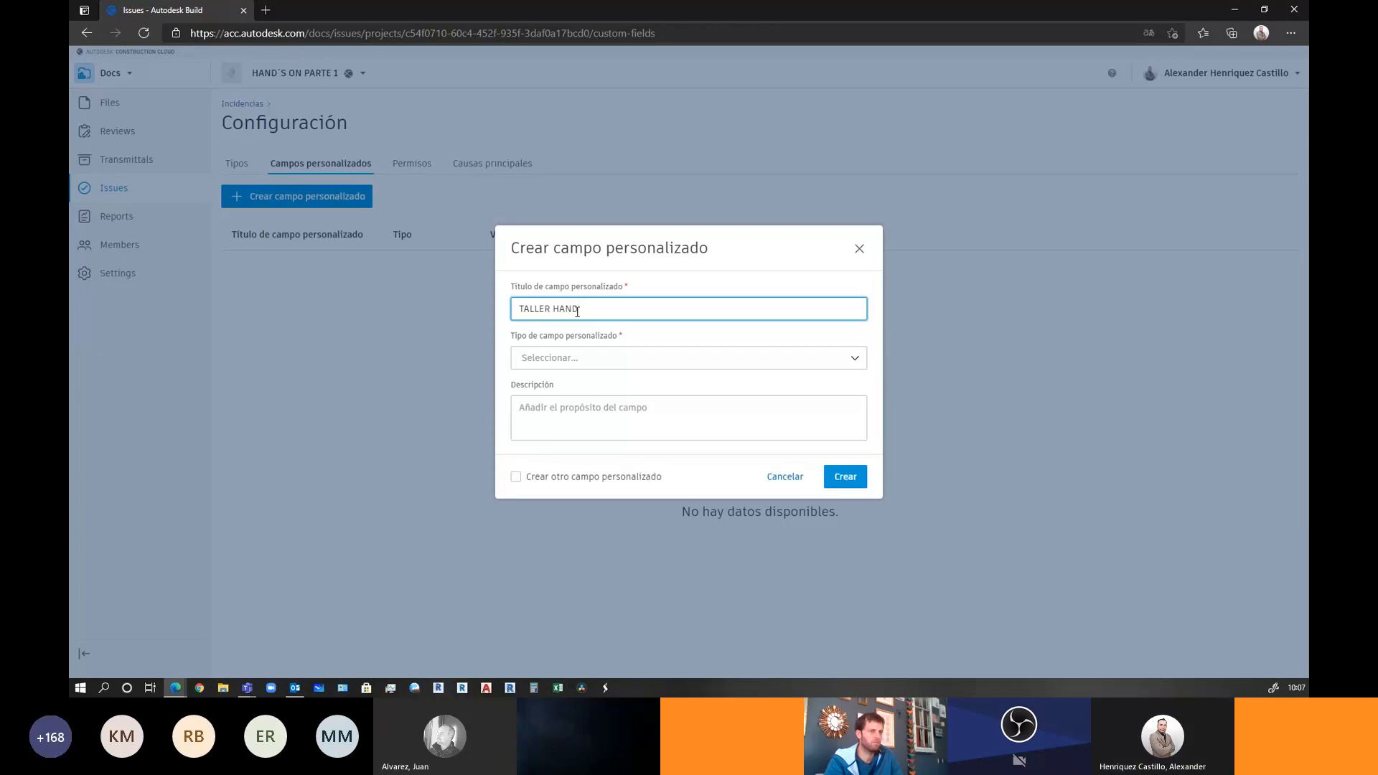
type("´S ON")
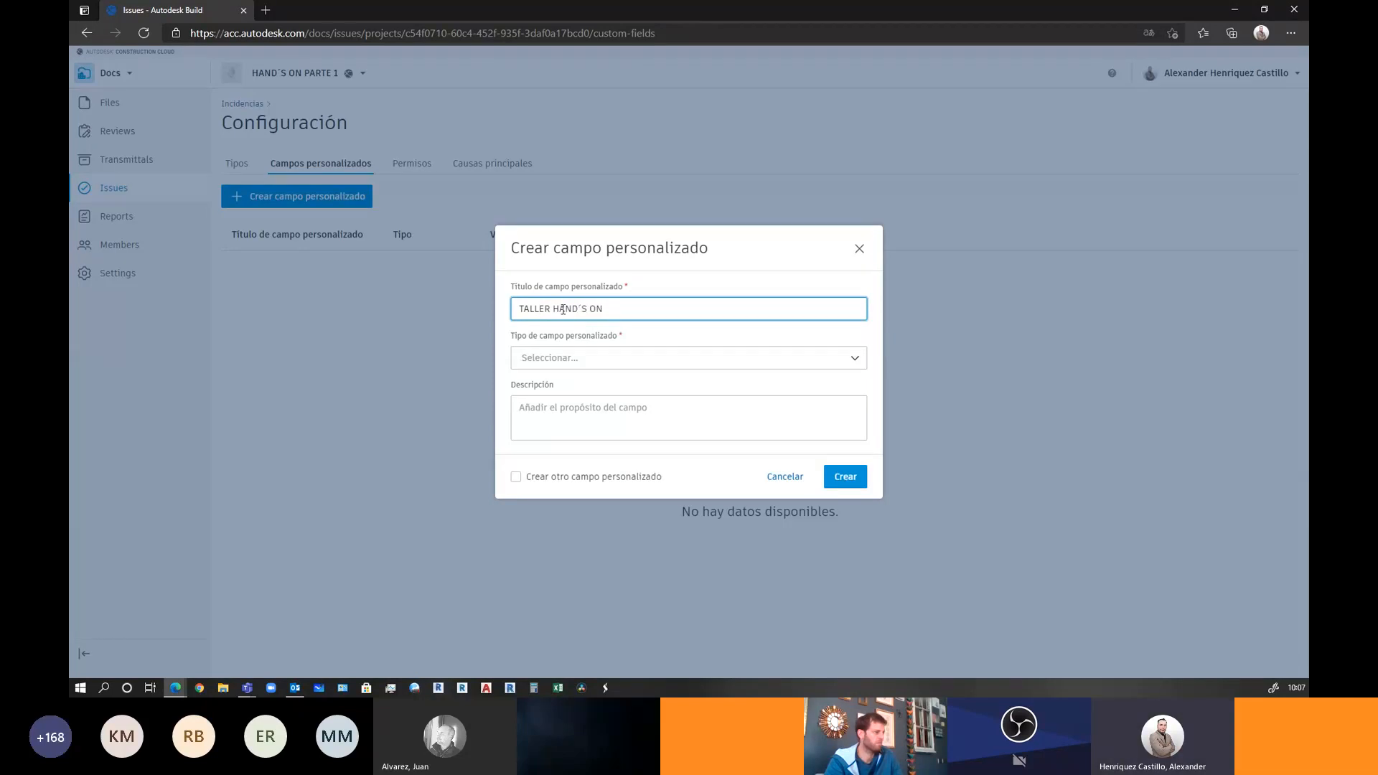
left_click(557, 359)
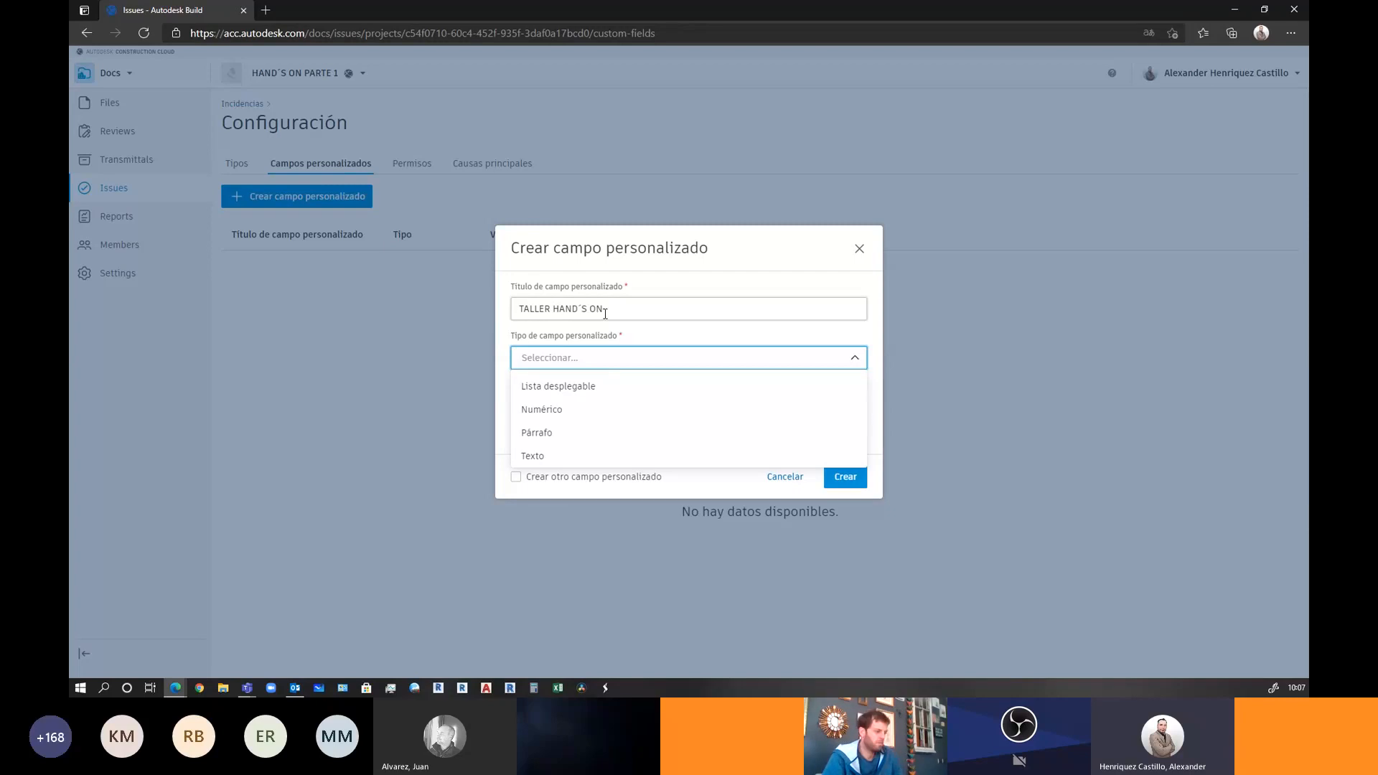
left_click(560, 458)
left_click(580, 415)
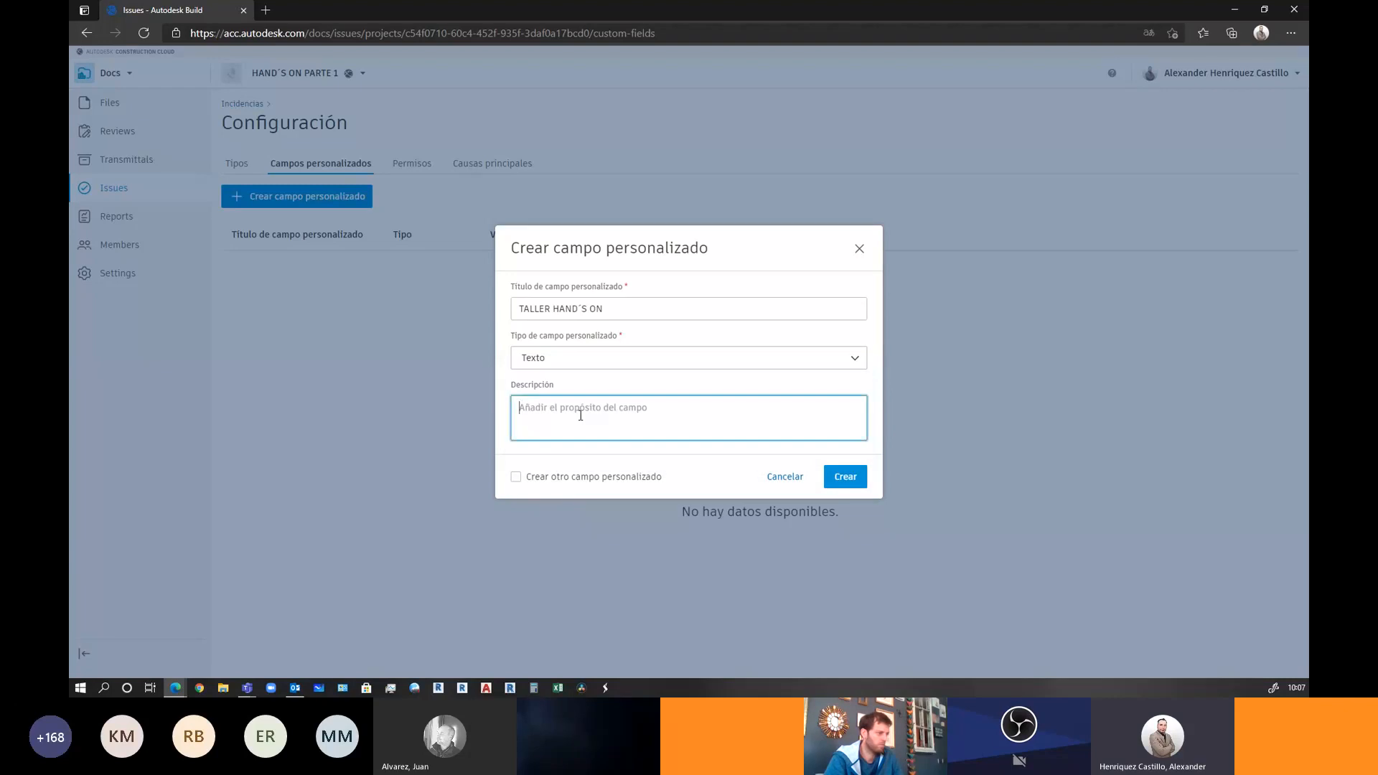
type("EJEMPLO")
left_click(844, 476)
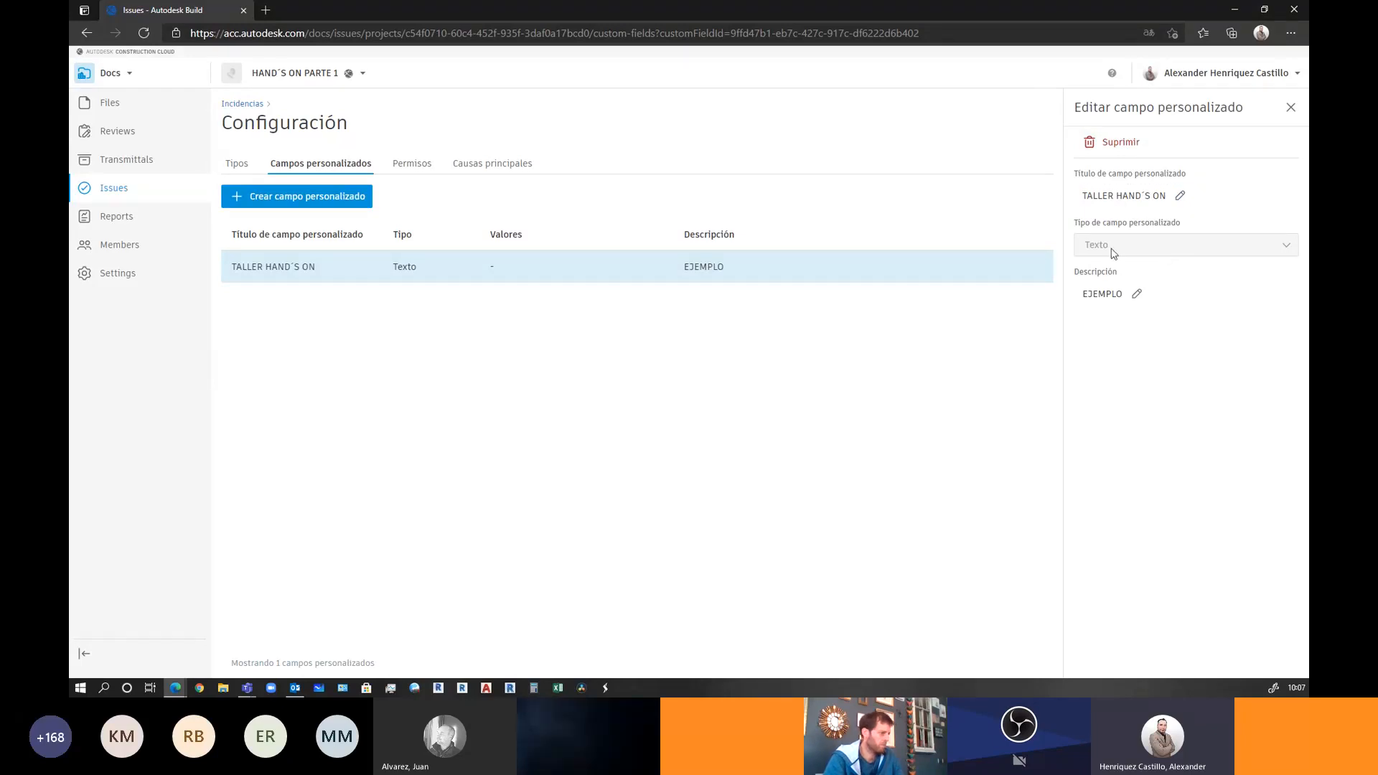
Review each role's issue permission level on the Permisos tab, leaving Capataz unchanged
left_click(410, 167)
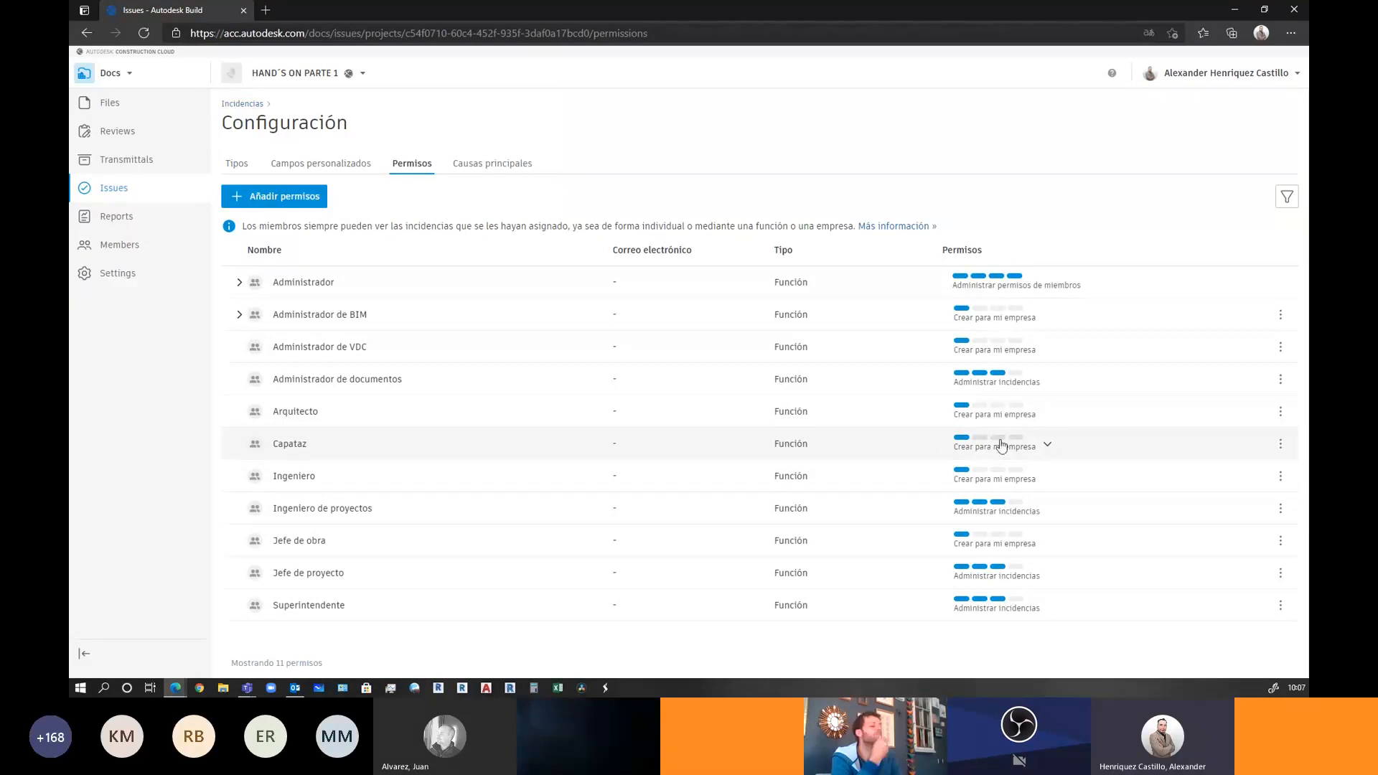
left_click(1045, 448)
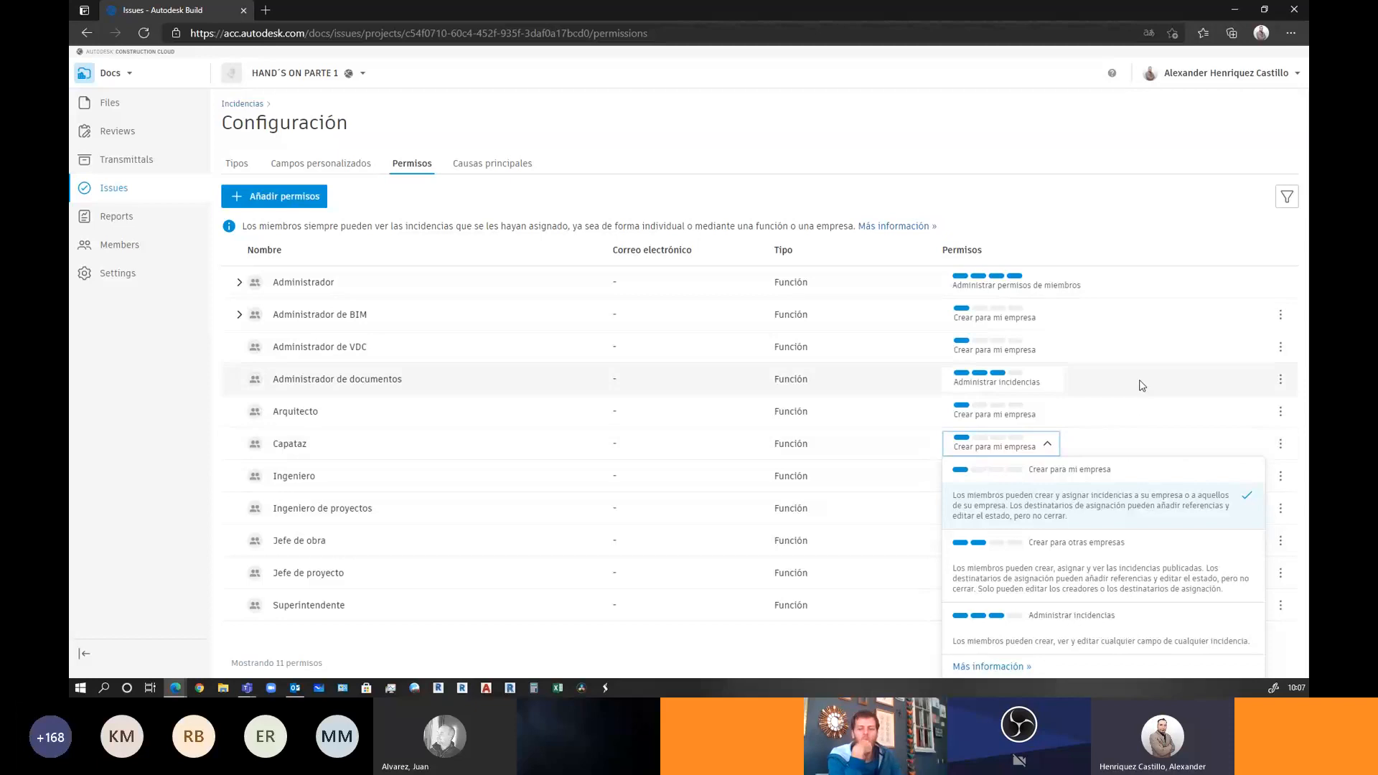
left_click(1046, 215)
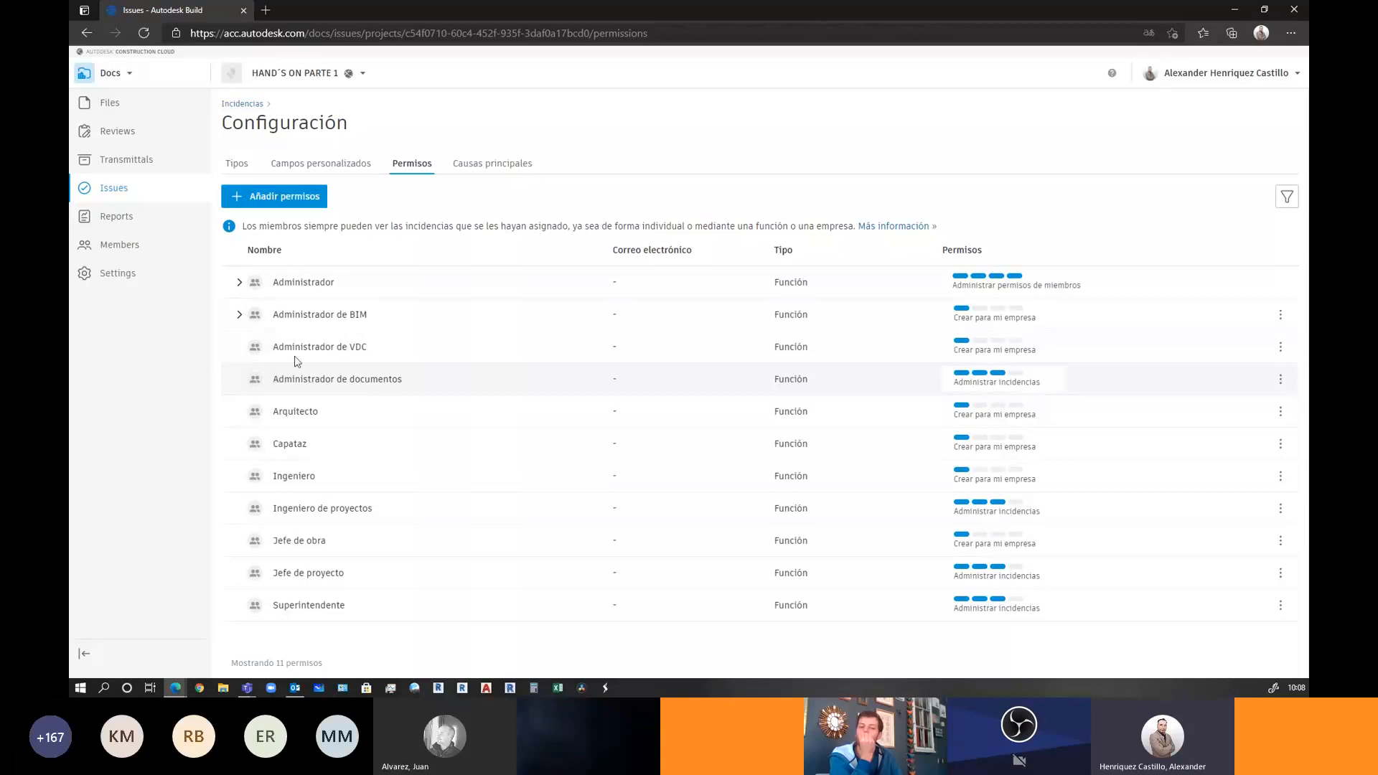
Browse the root-cause categories, expanding Coordination and Design to see their causes
left_click(483, 159)
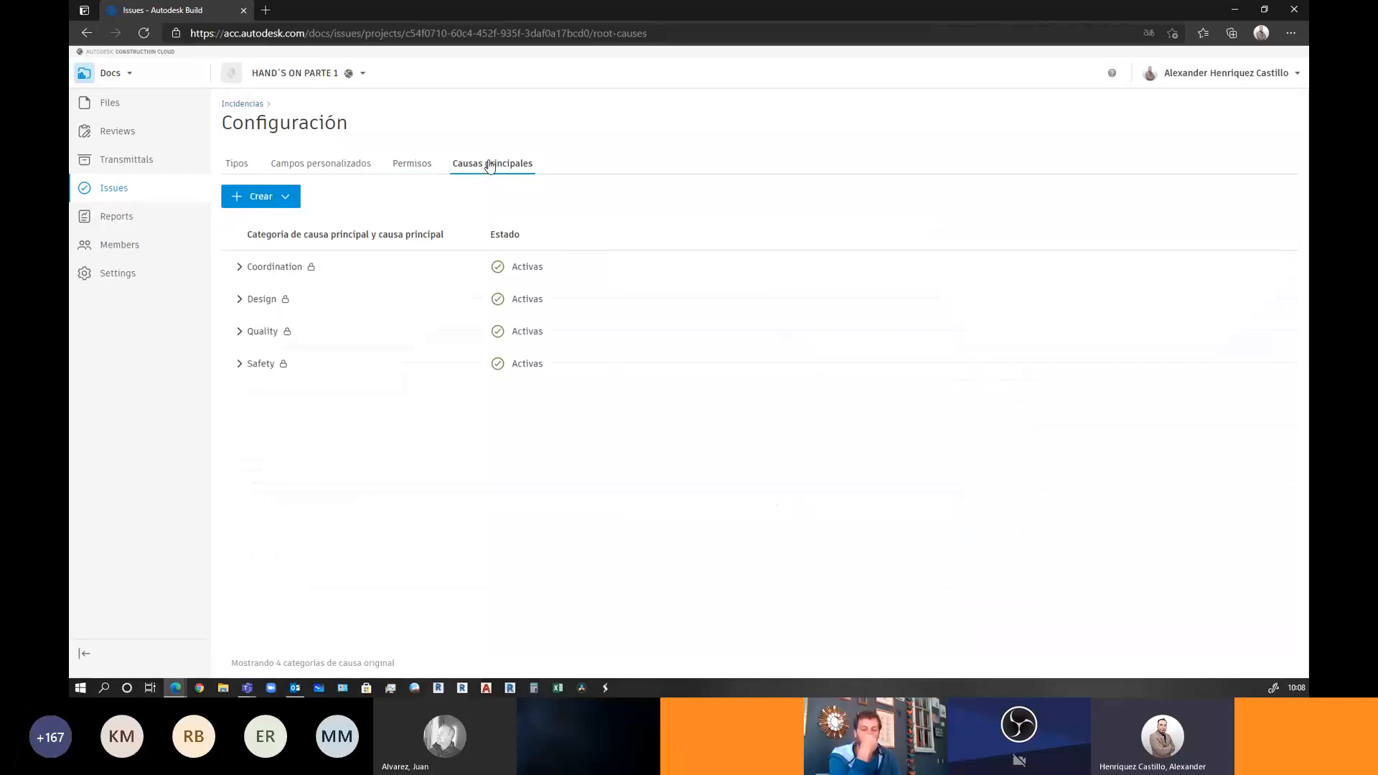
left_click(239, 268)
left_click(239, 268)
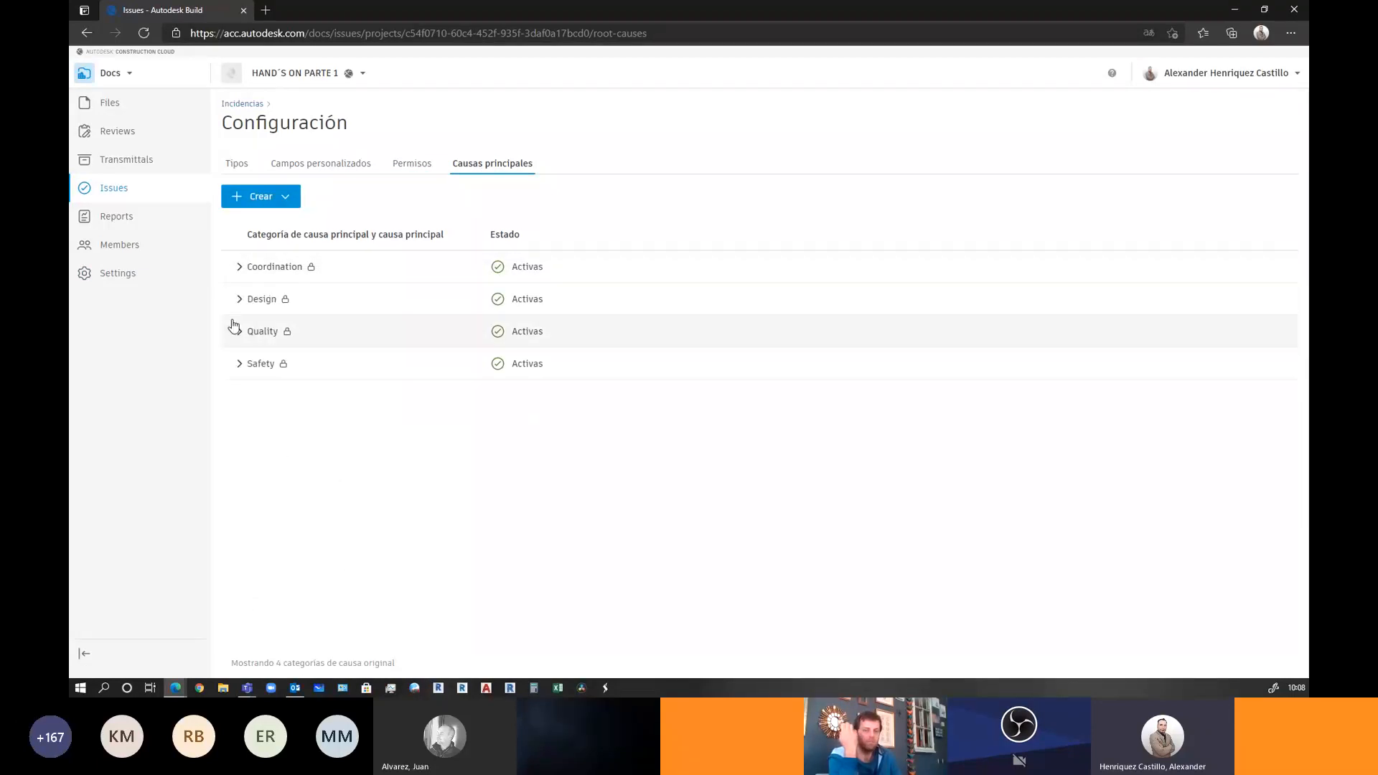
left_click(239, 300)
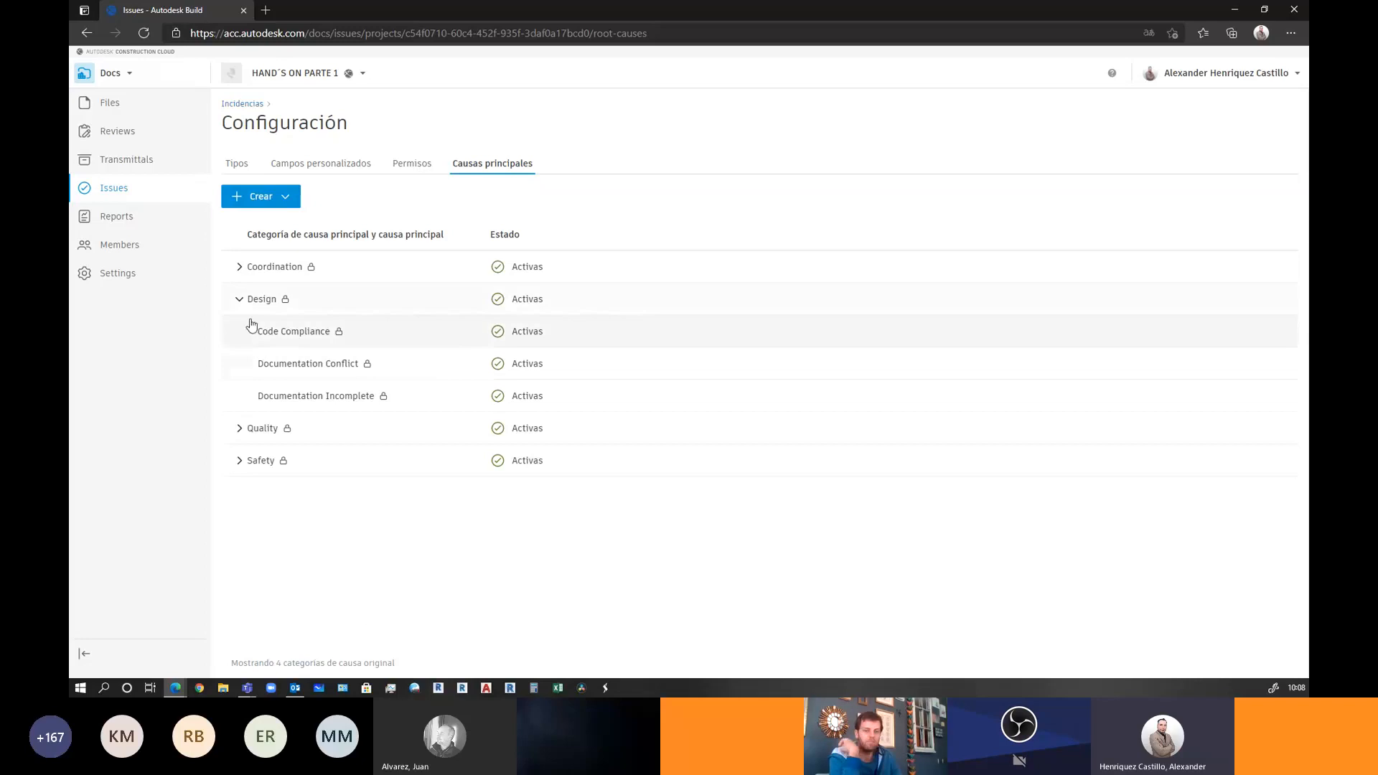
left_click(240, 300)
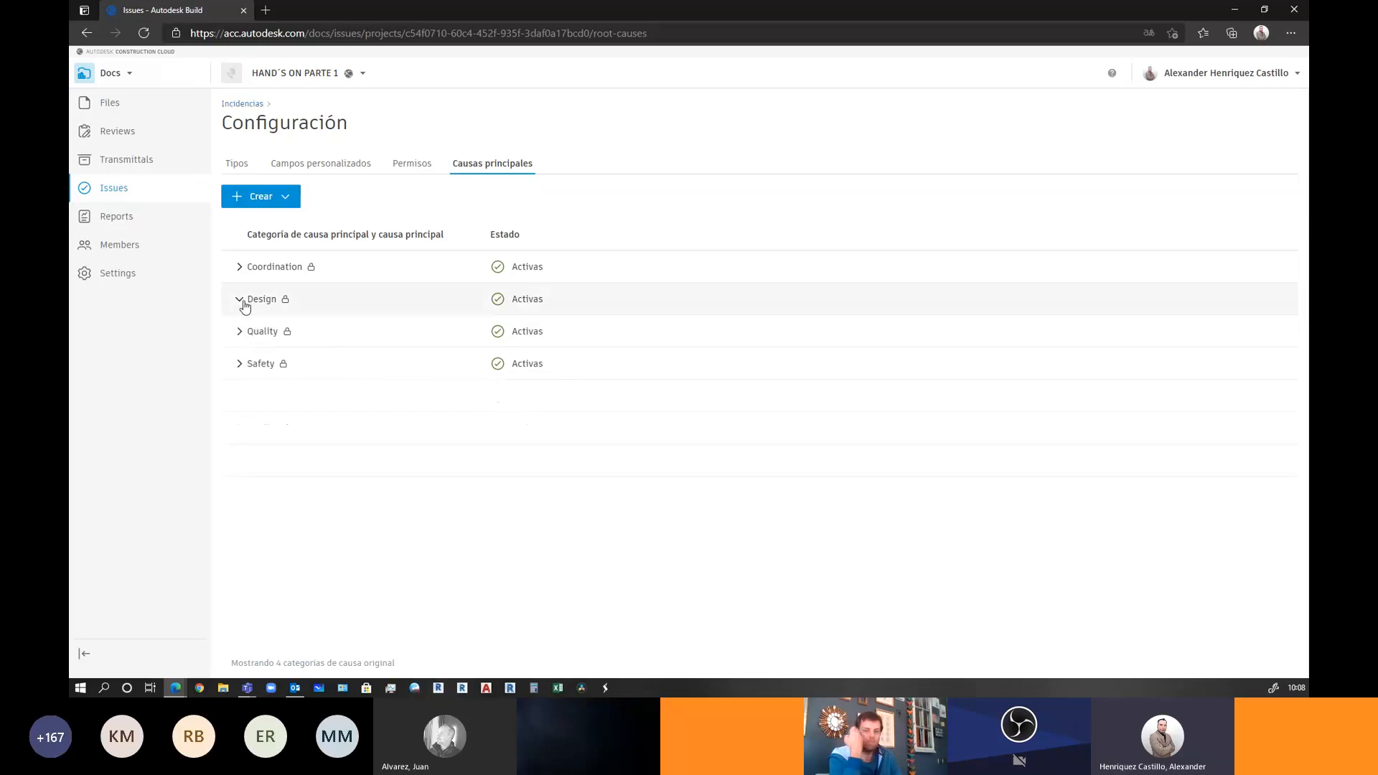
Inspect the Design category's Estado options without changes, then return to the issue Tipos list
left_click(498, 298)
left_click(1237, 269)
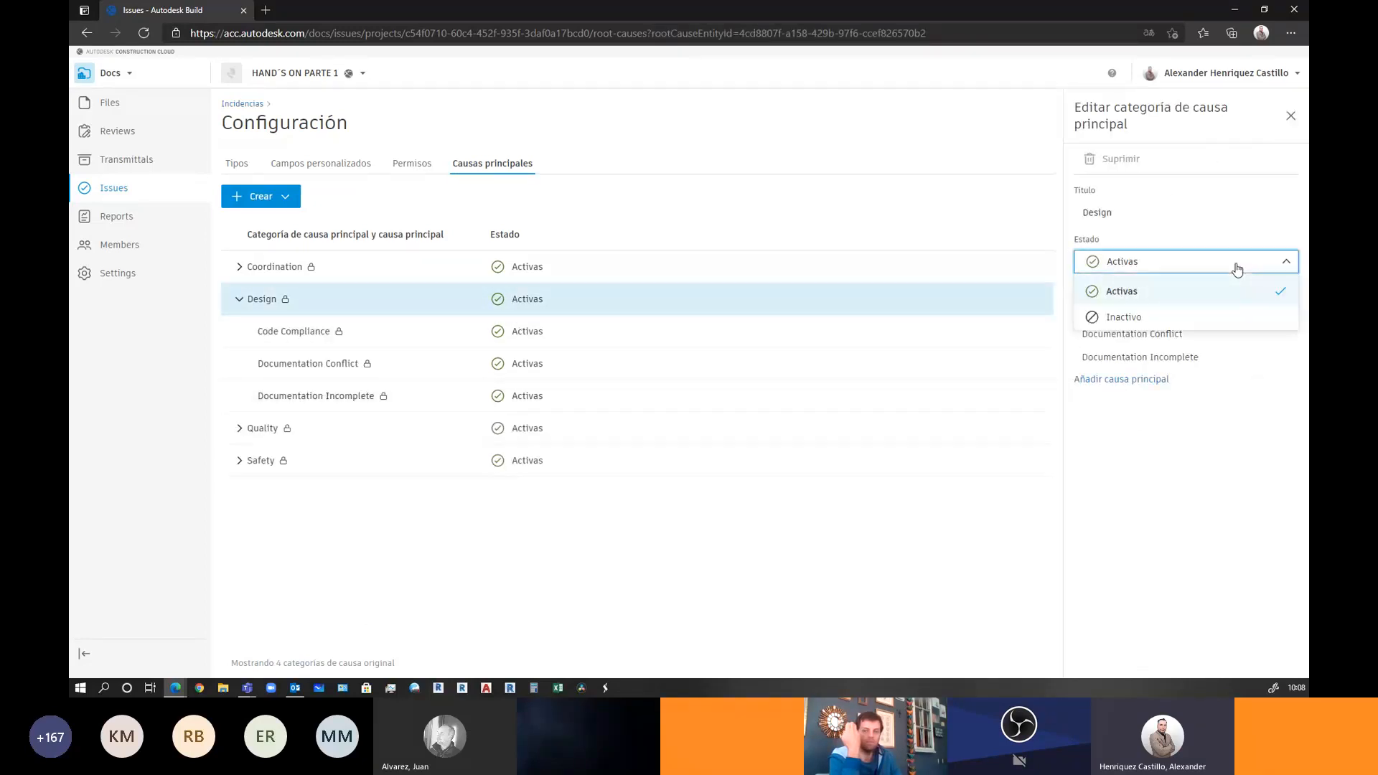
left_click(1290, 115)
left_click(235, 305)
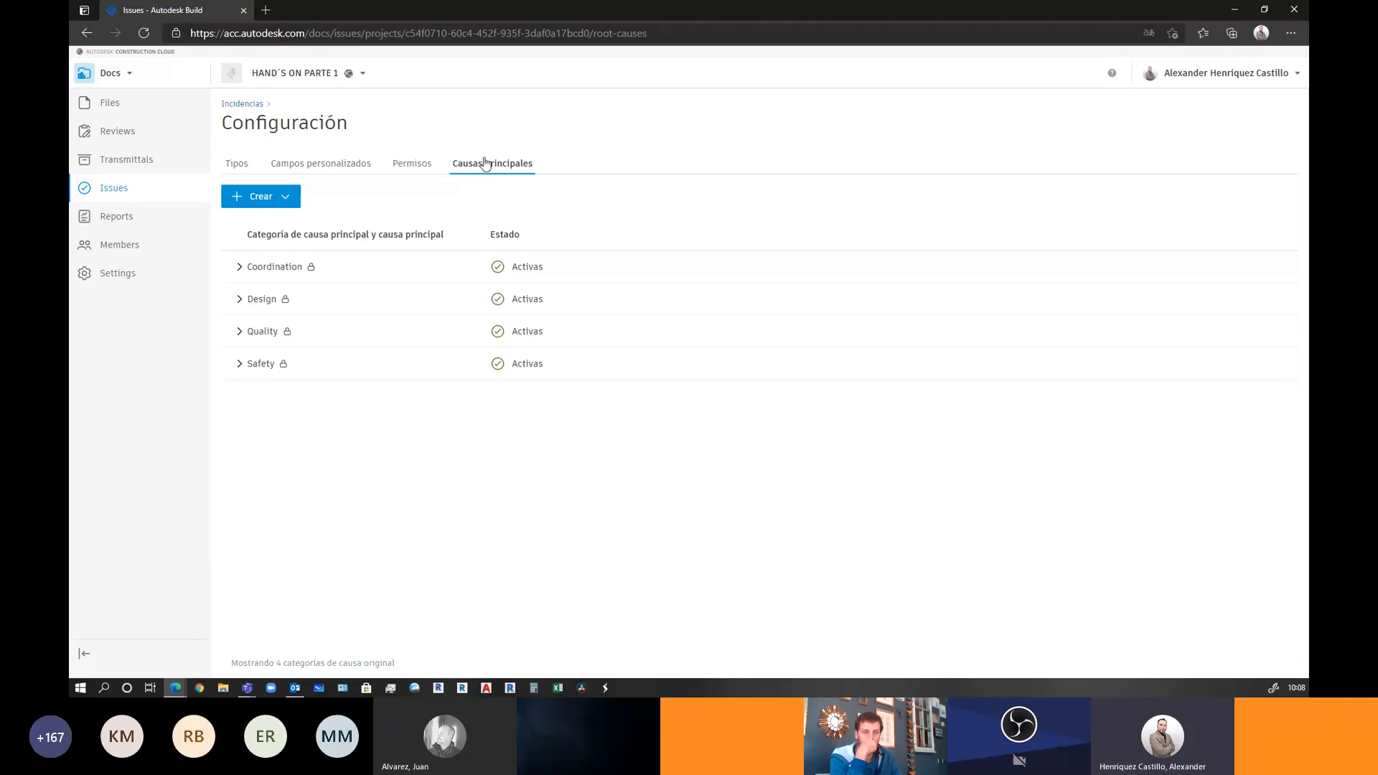
left_click(236, 164)
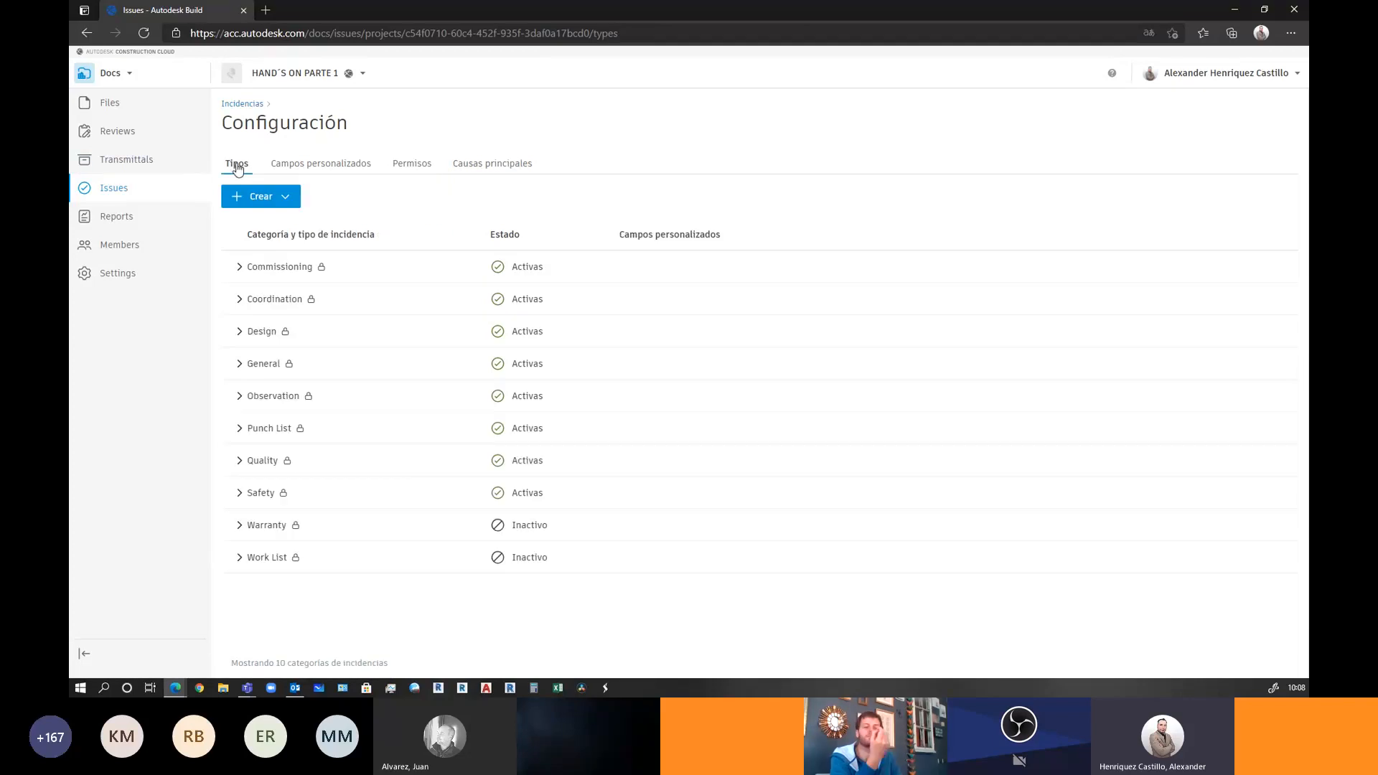
left_click(239, 334)
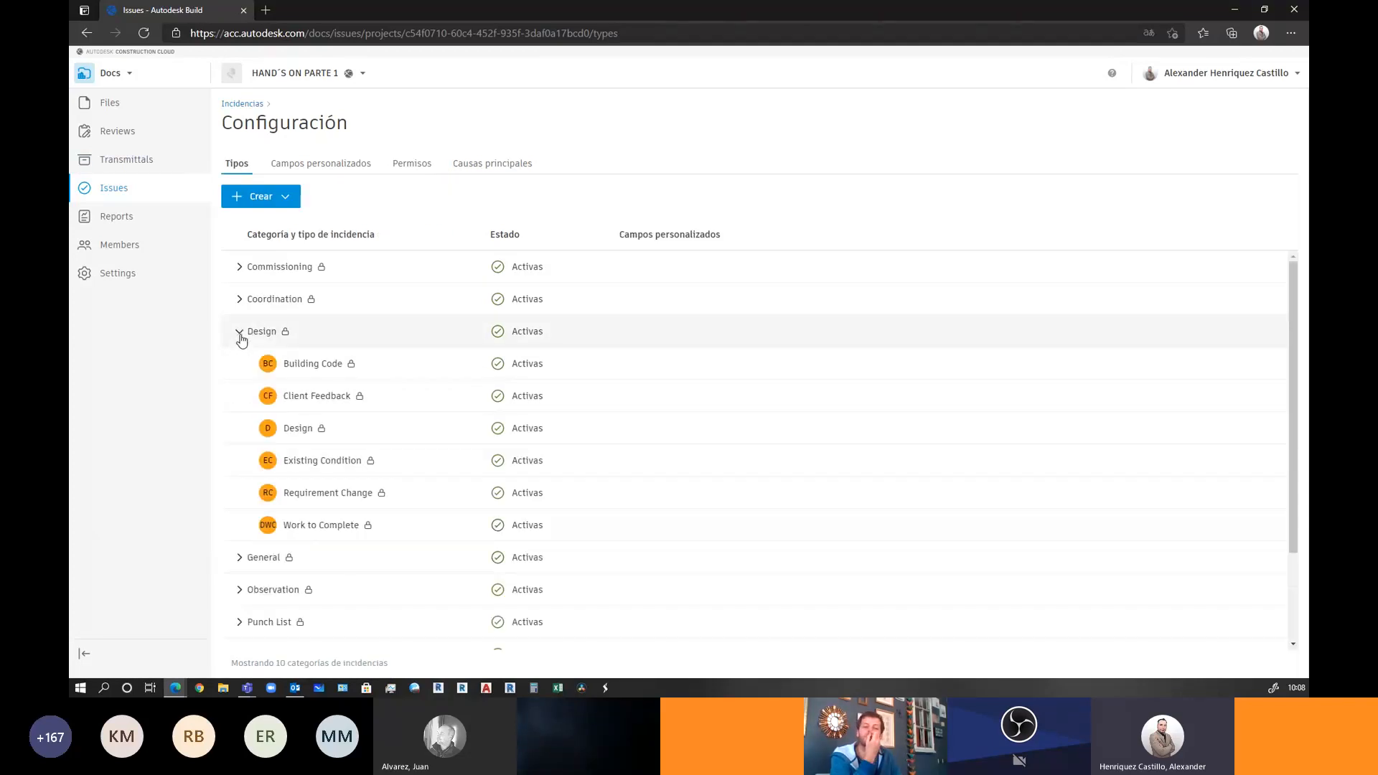
left_click(240, 334)
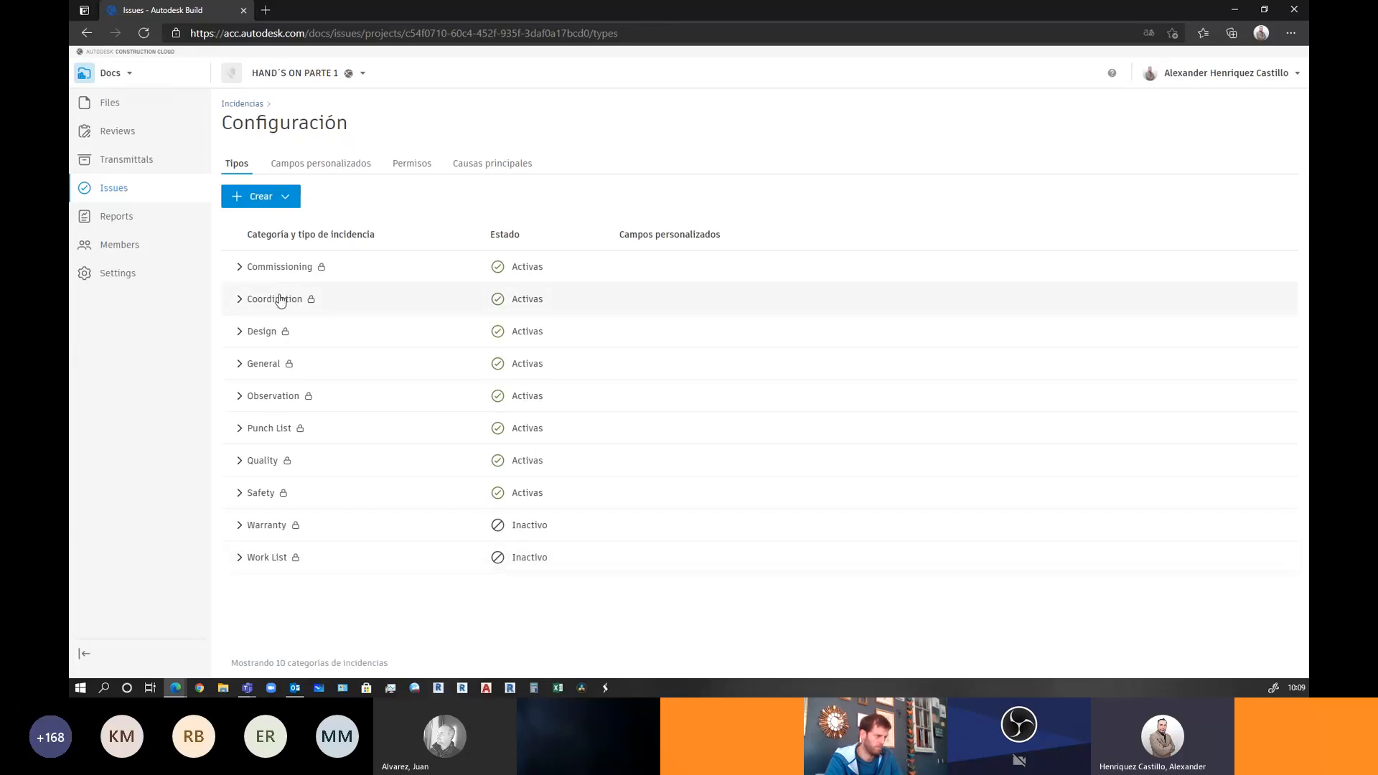
left_click(143, 76)
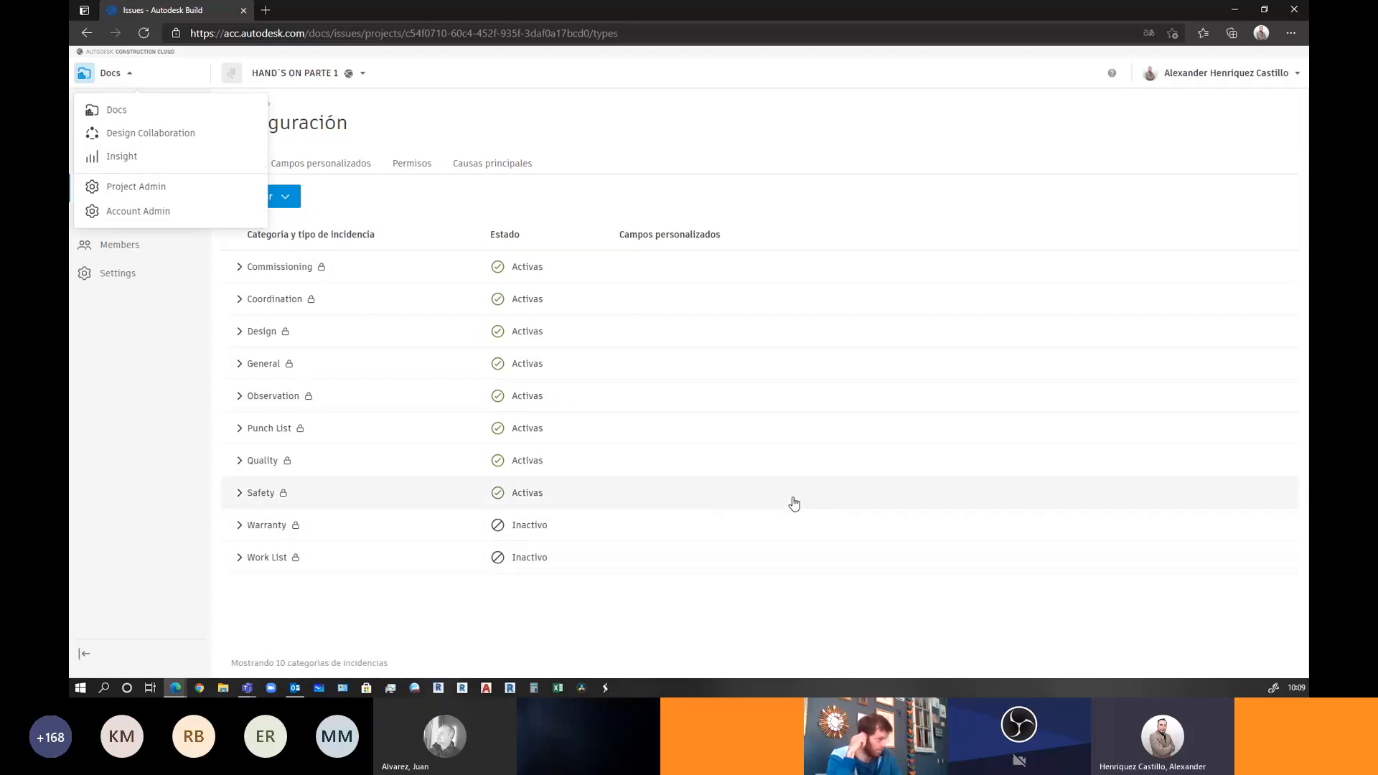
left_click(176, 689)
Change agenda item 2, CONFIGURACION DE PROYECTOS, from Abierto to Cerrado in the meeting agenda
left_click(165, 656)
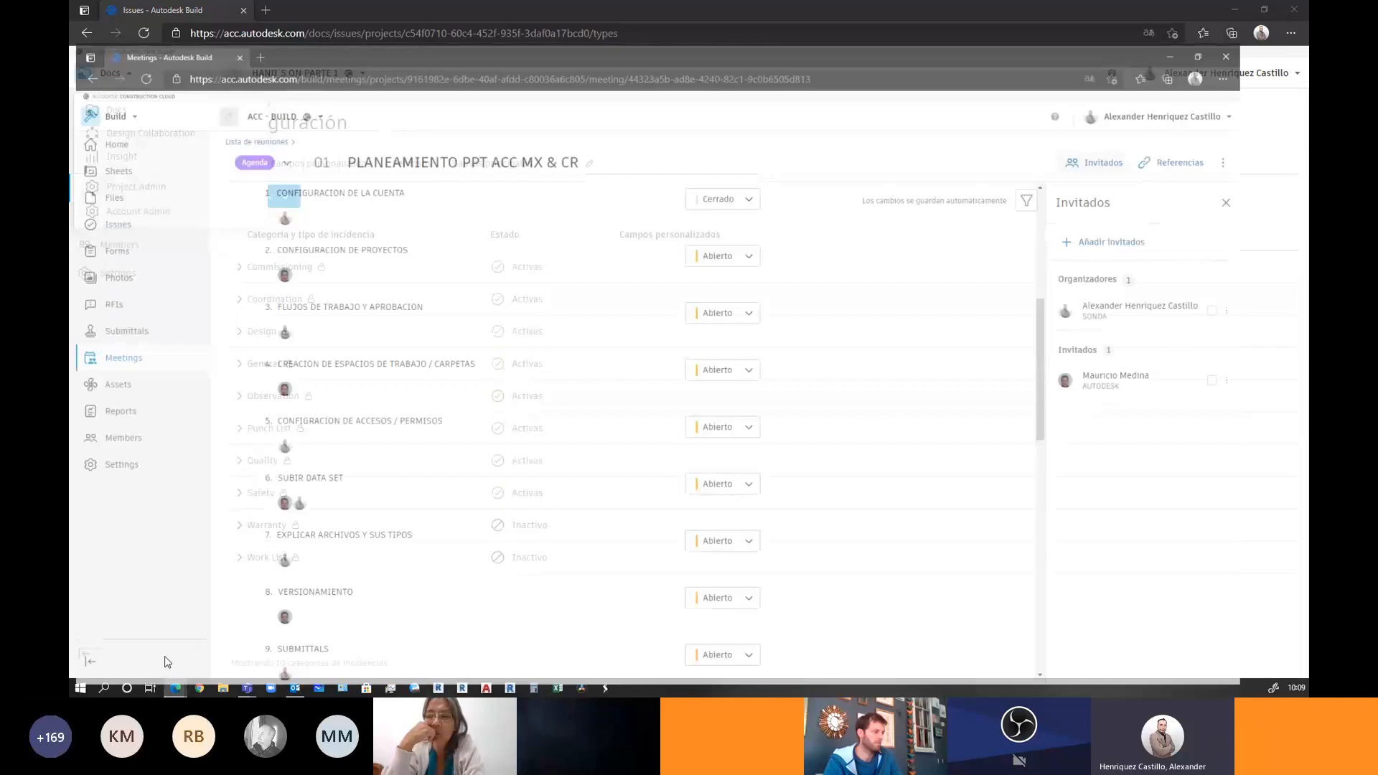
scroll(563, 290, "up", 6)
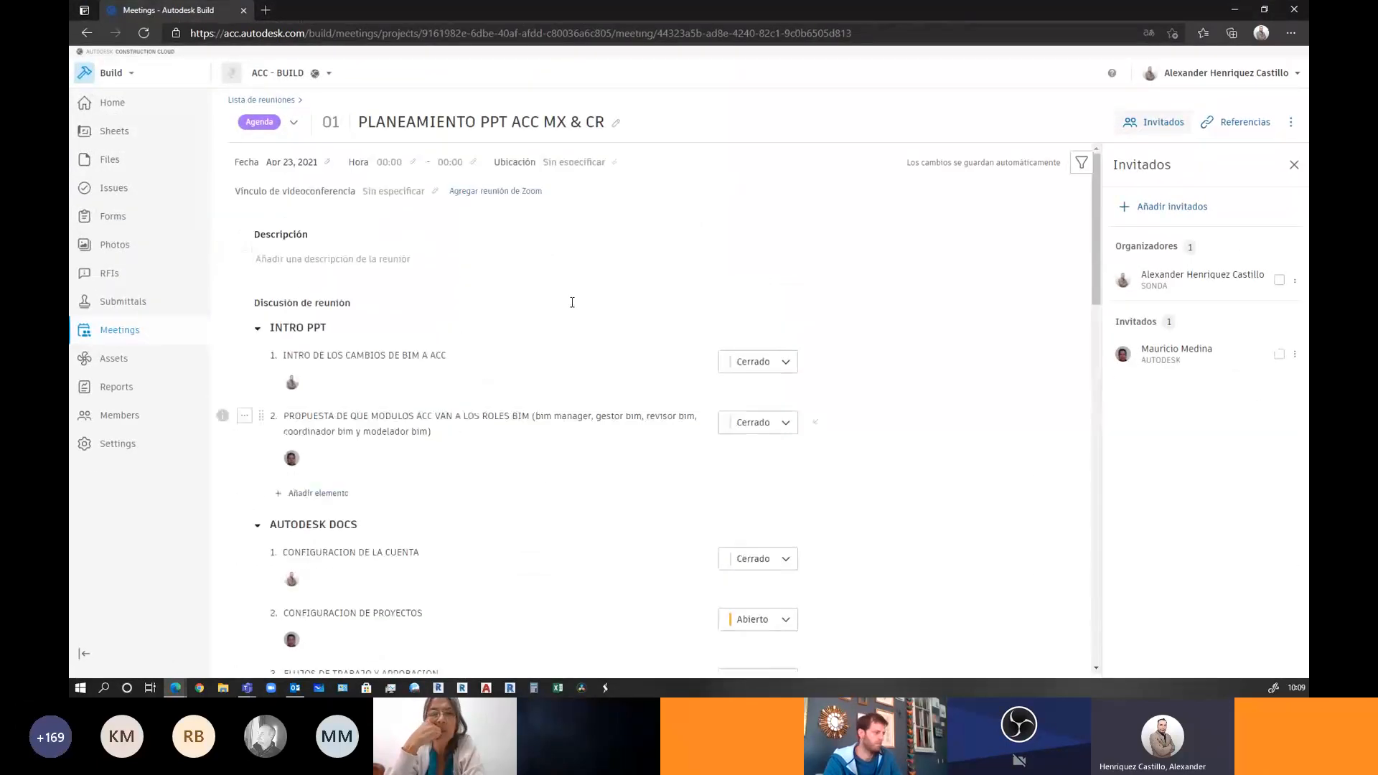
scroll(577, 305, "down", 2)
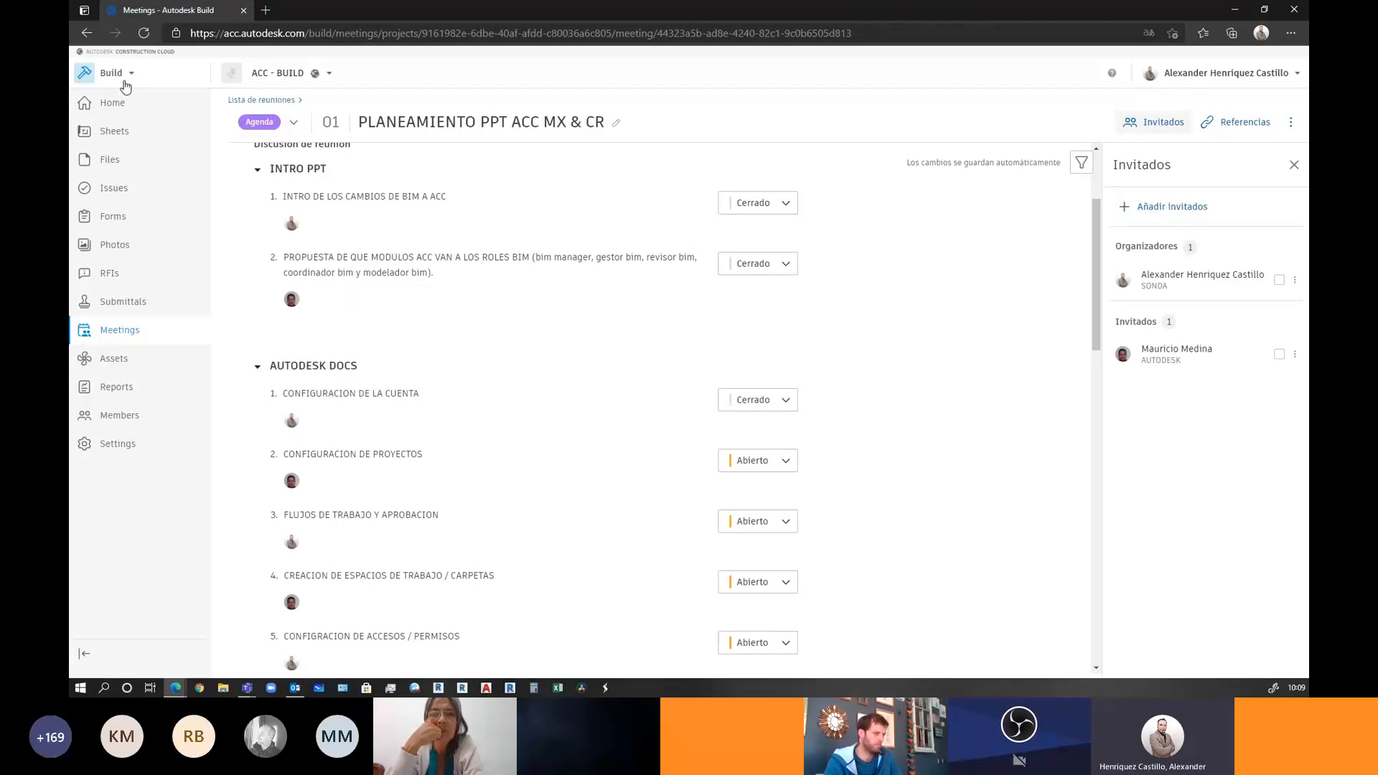
scroll(424, 323, "down", 1)
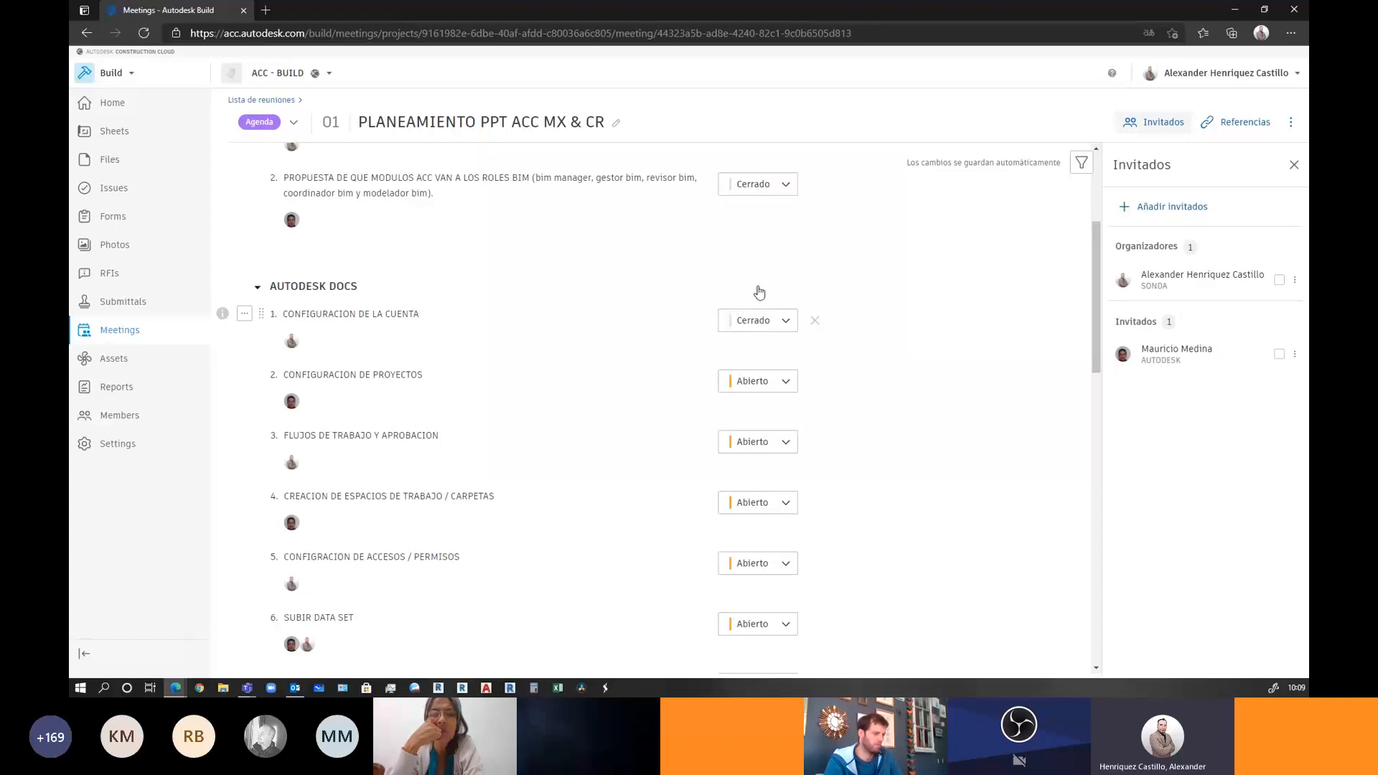
scroll(754, 289, "up", 3)
scroll(718, 323, "down", 2)
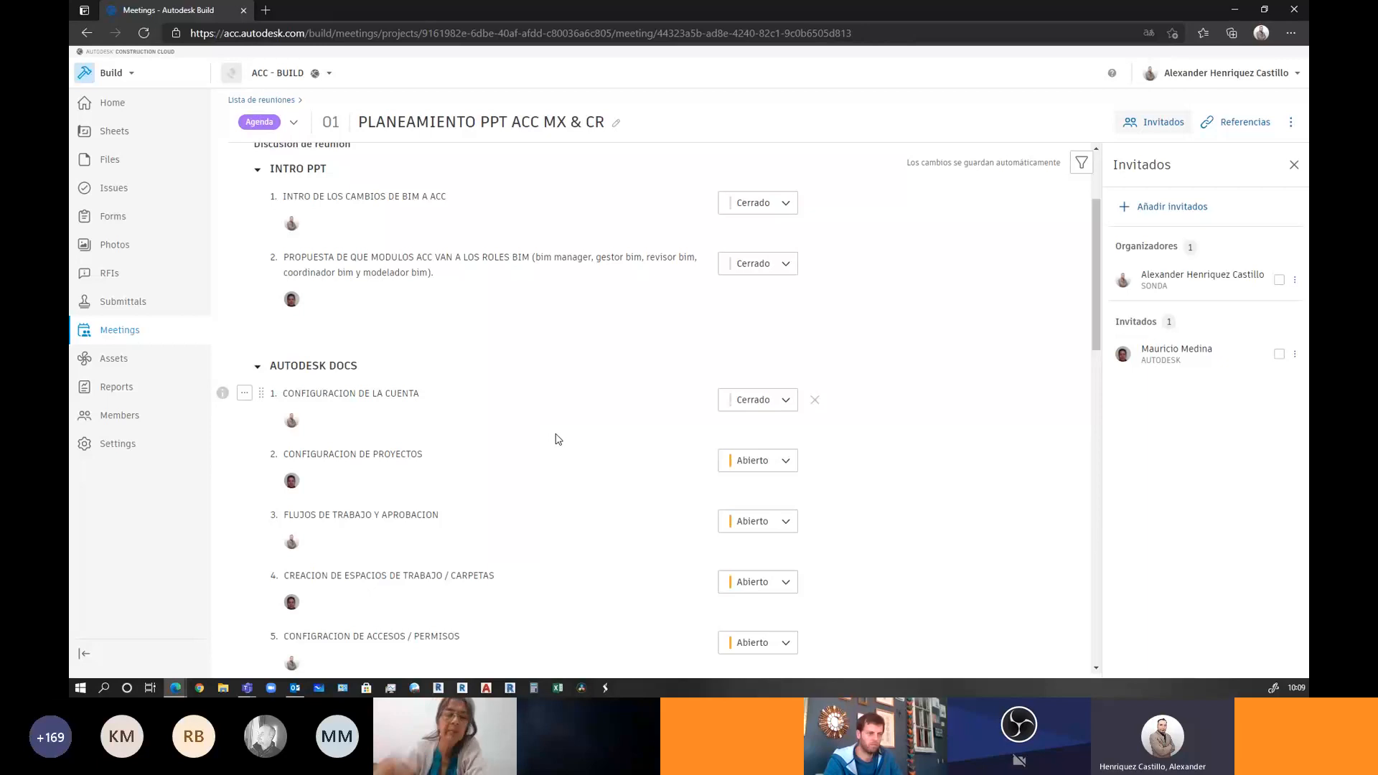
left_click(747, 464)
left_click(746, 514)
scroll(747, 514, "down", 2)
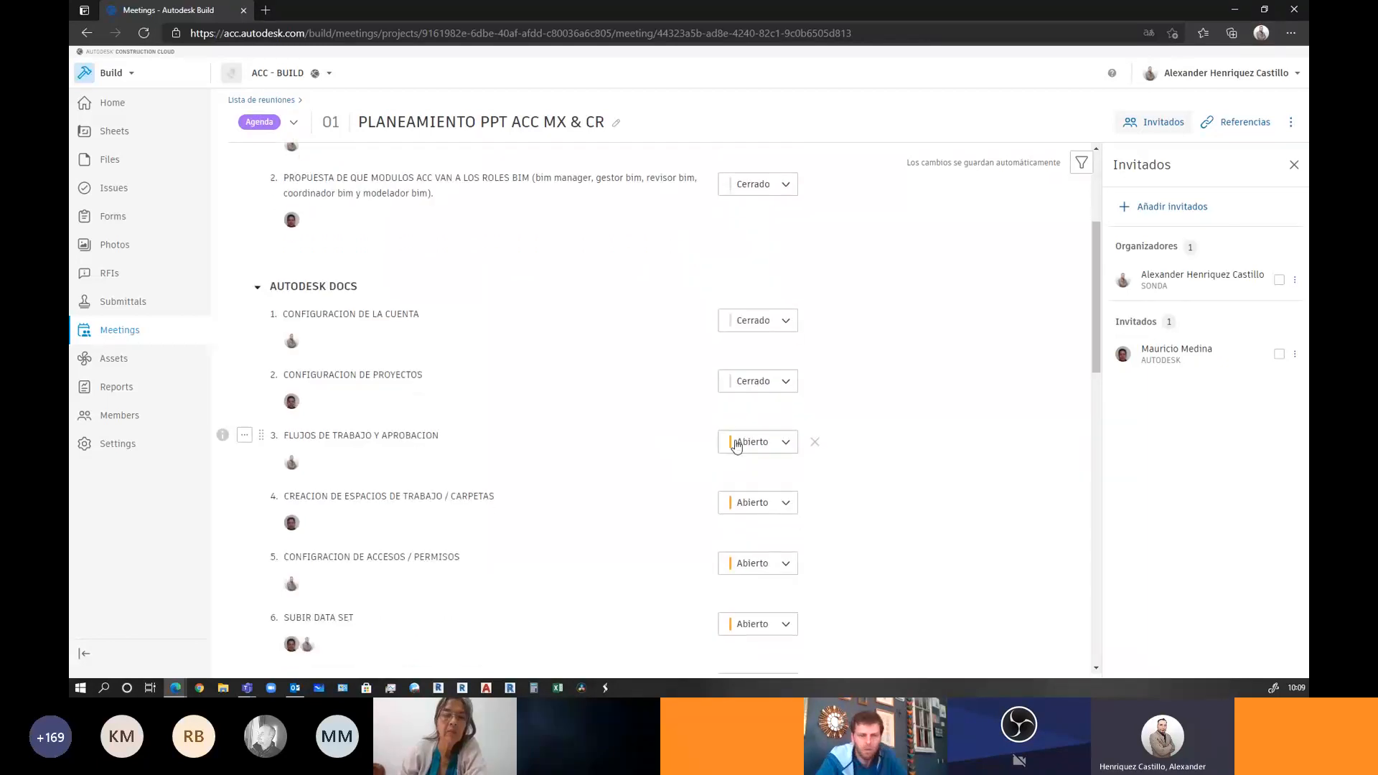
left_click_drag(284, 436, 439, 439)
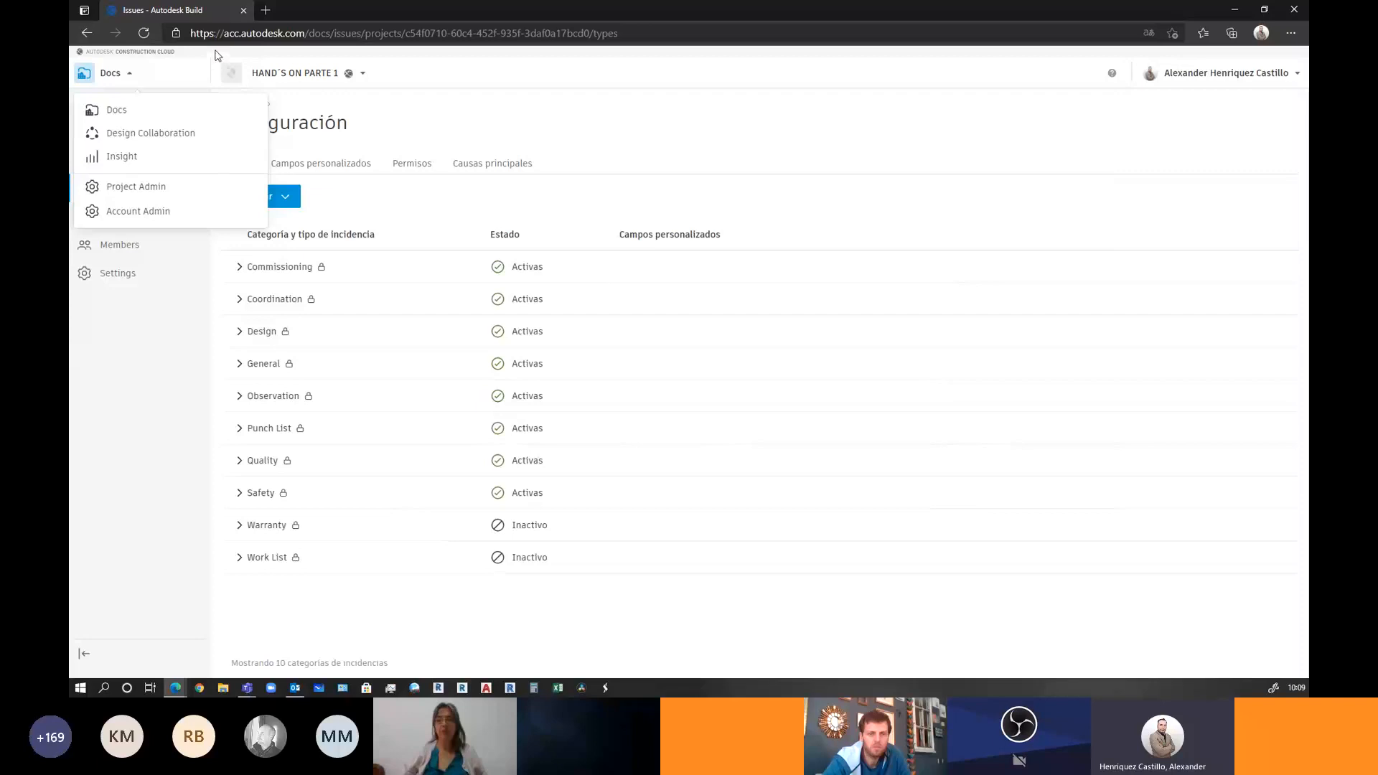
Close the product list and open the 2- DISEÑO folder in the project Files
double_click(250, 57)
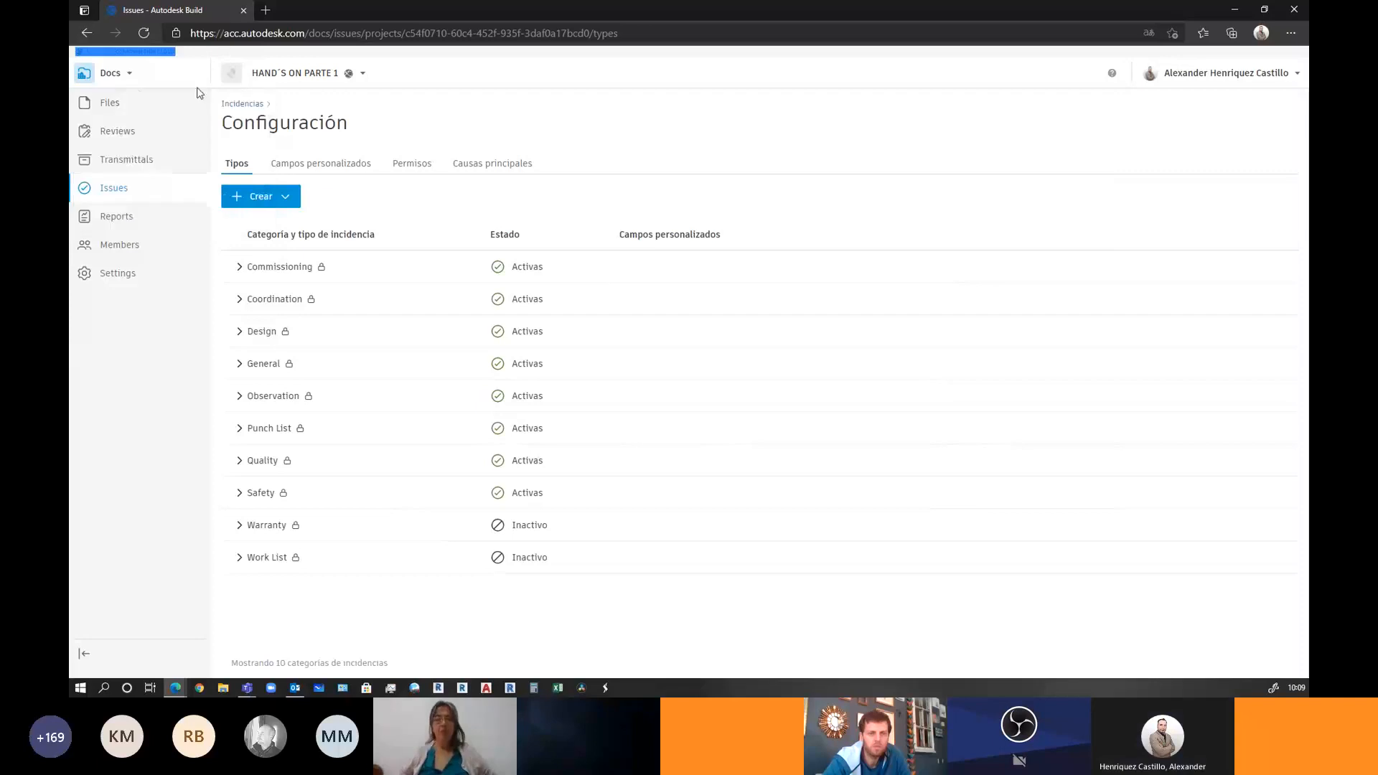
left_click(122, 105)
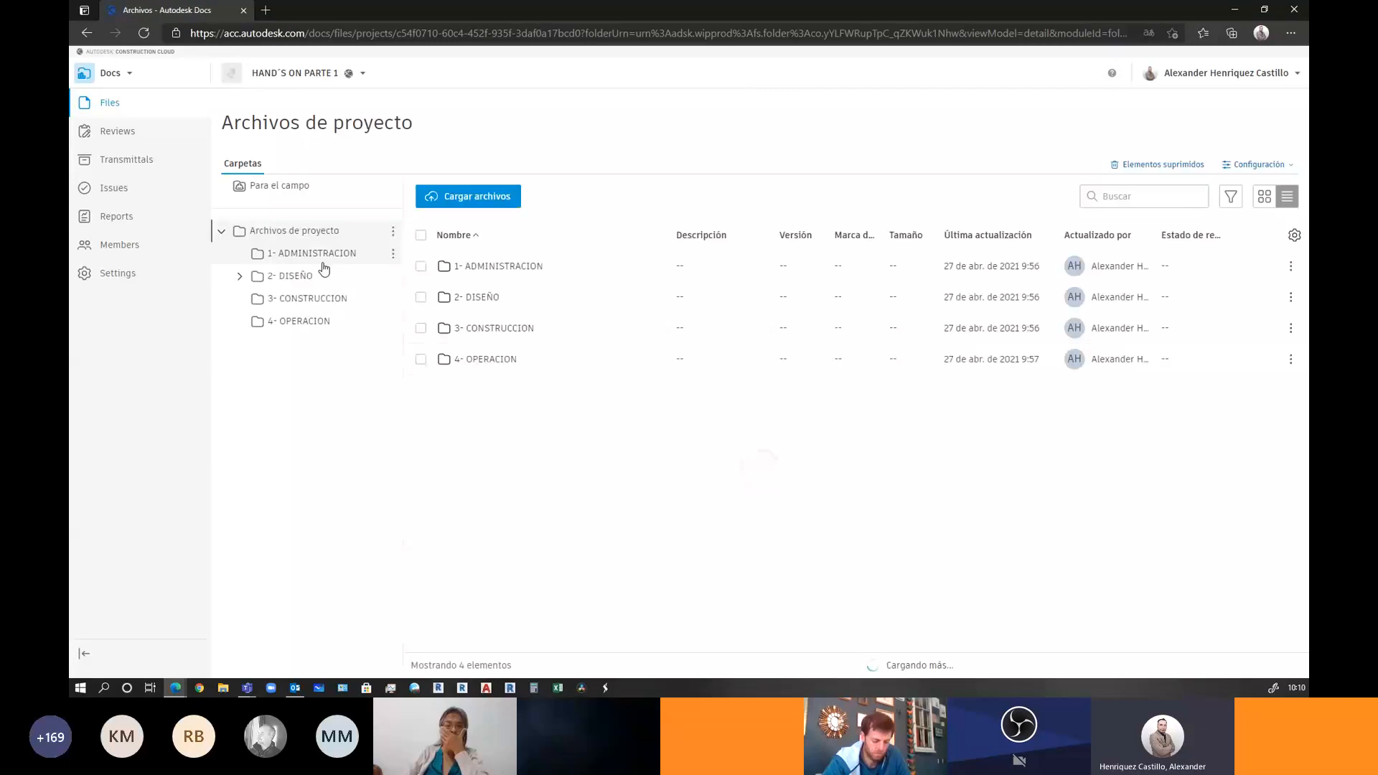
left_click(477, 300)
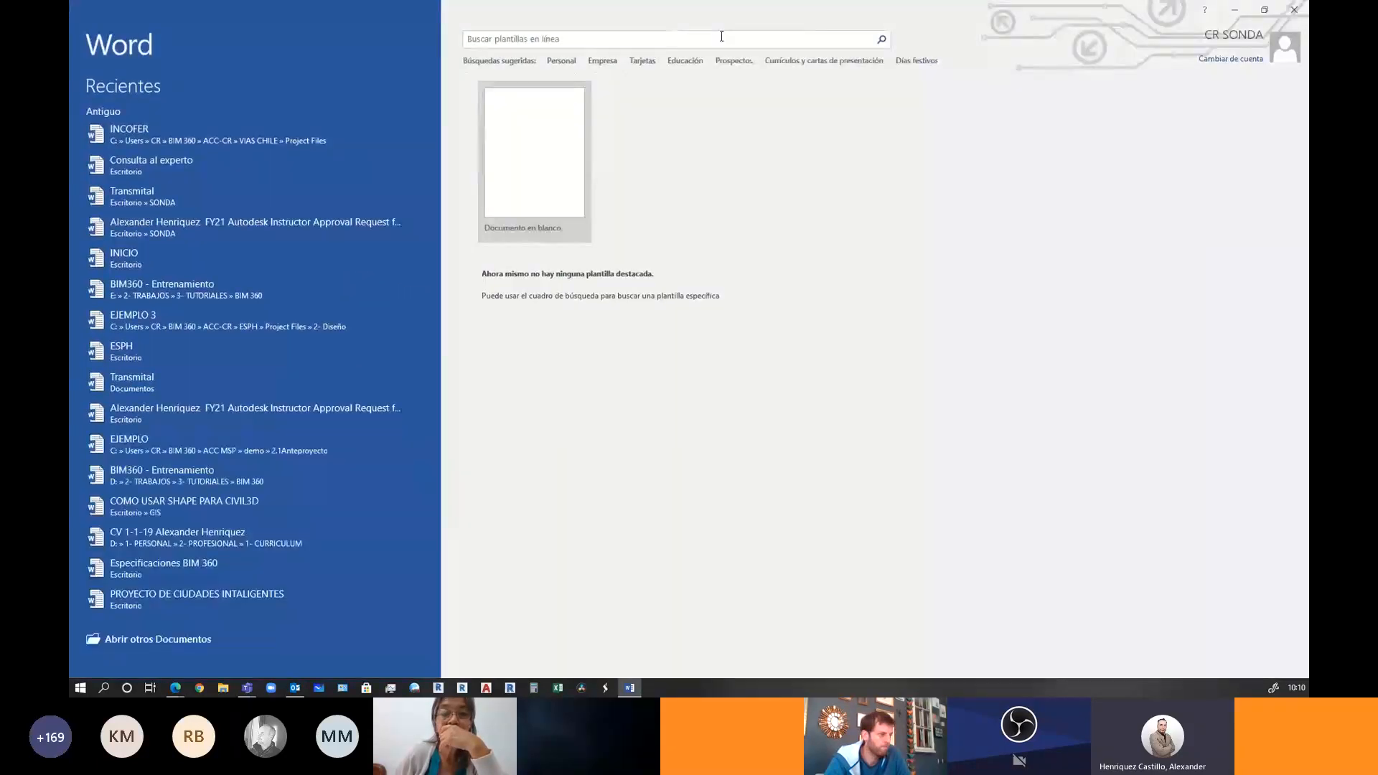
Start a blank Word document containing EJEMPLO and open the Guardar como browse dialog
left_click(541, 188)
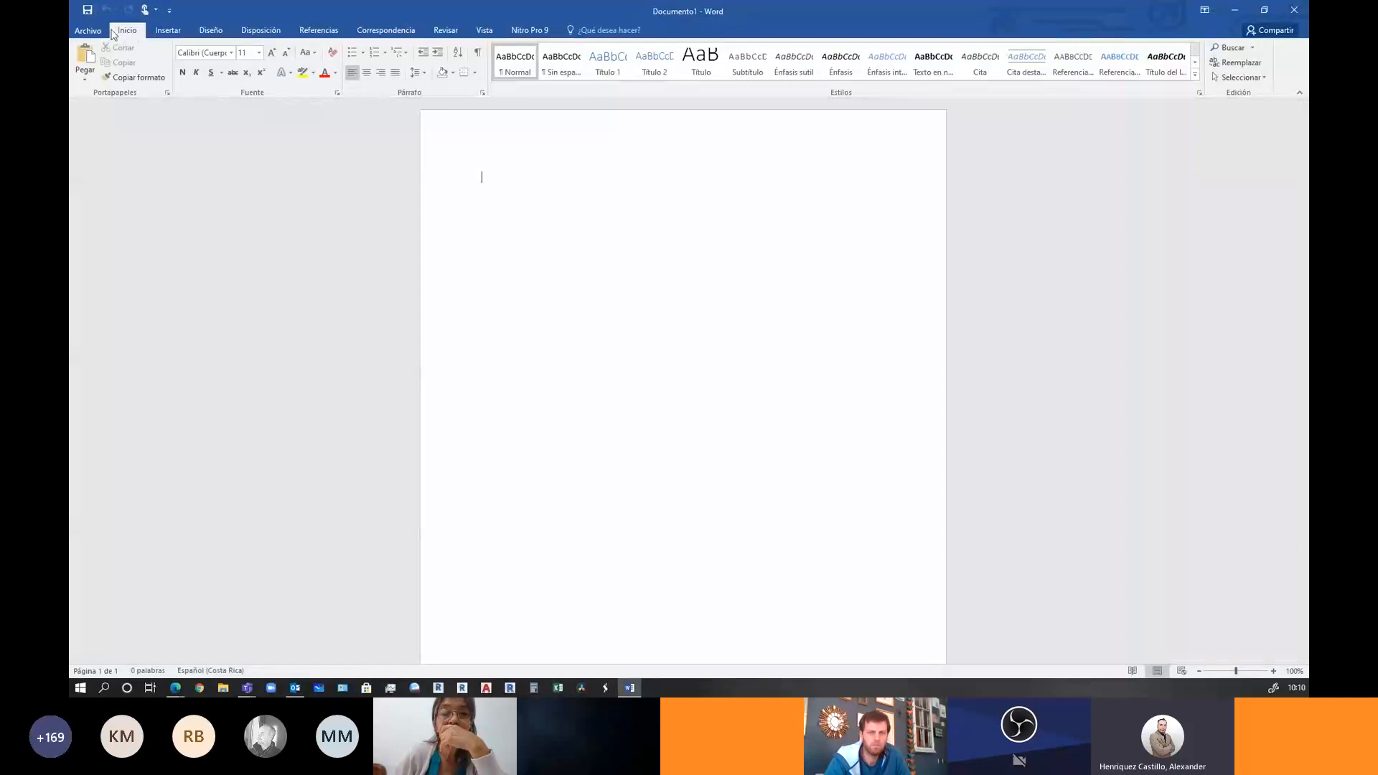
type("EJEMPLO")
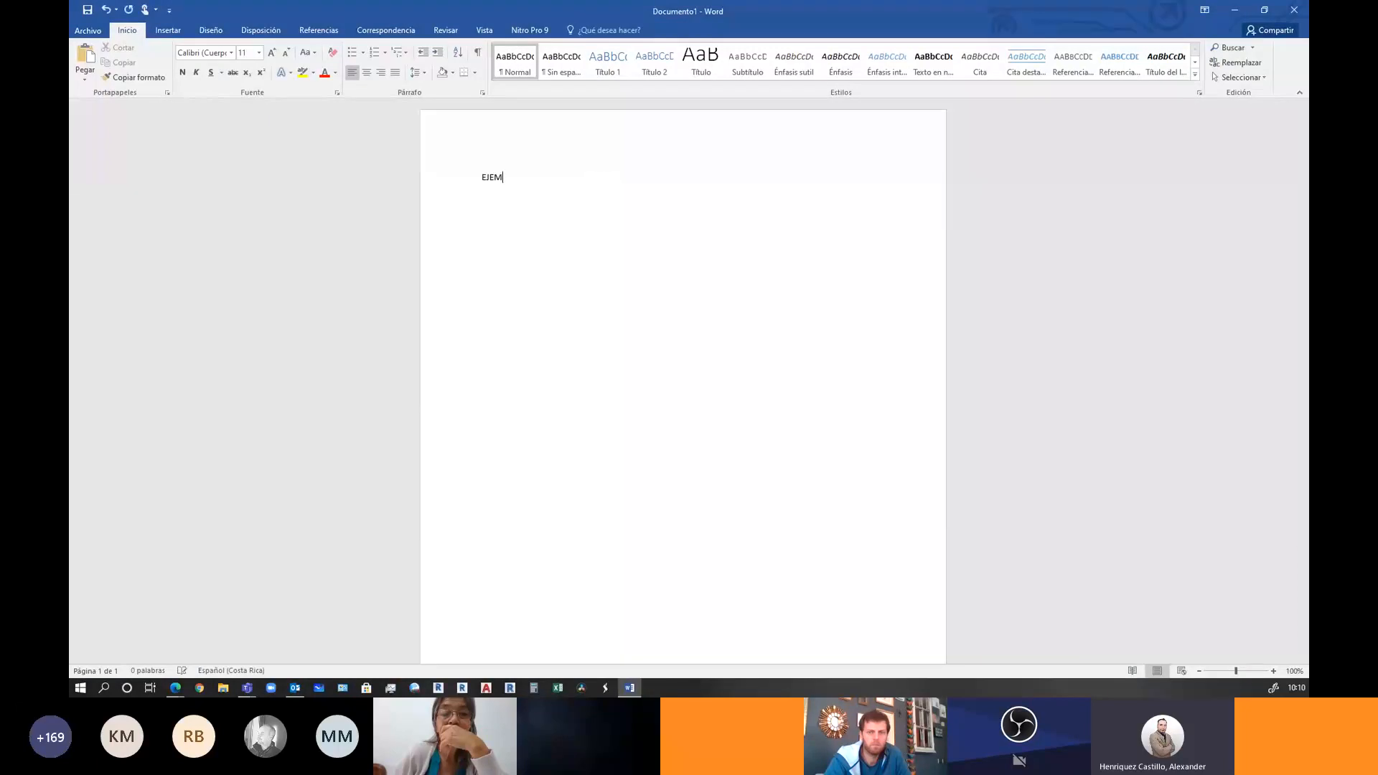
left_click(89, 33)
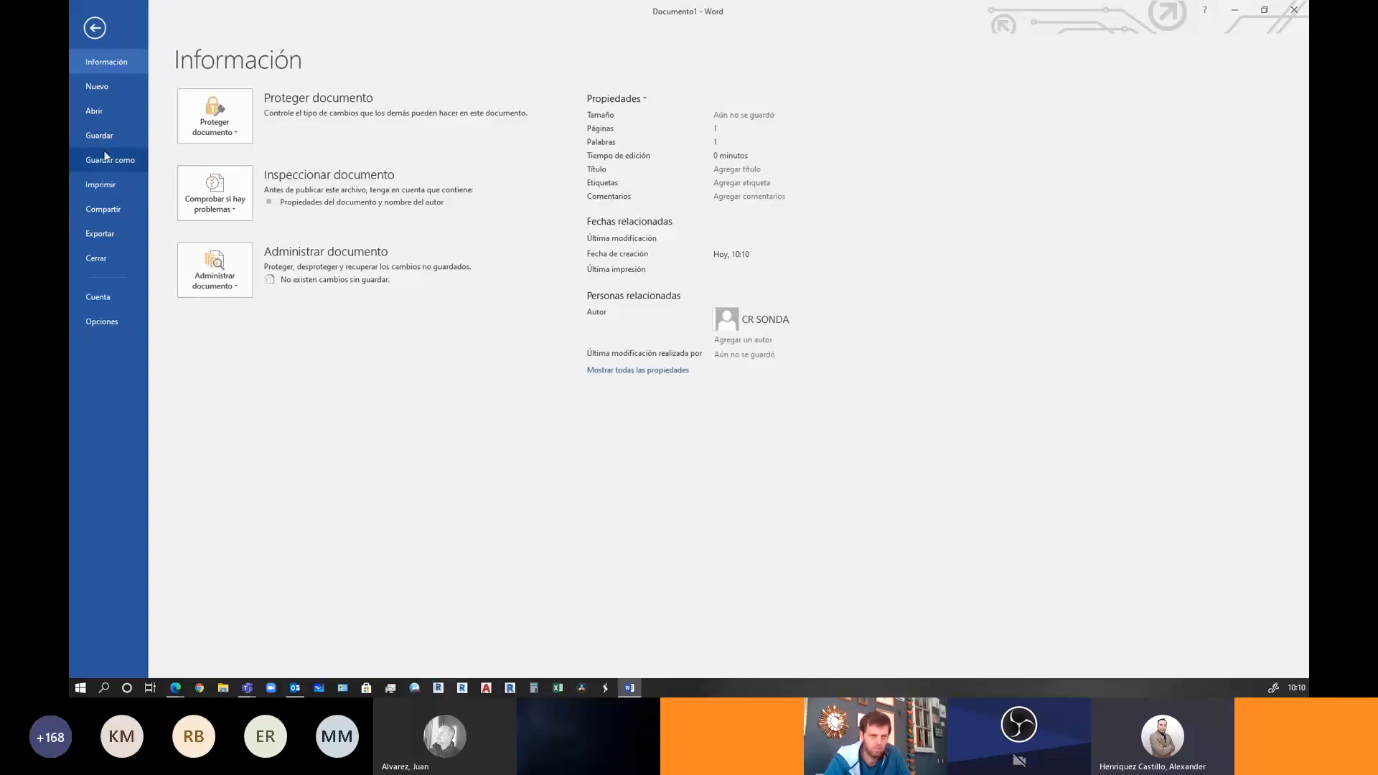
left_click(105, 158)
left_click(280, 327)
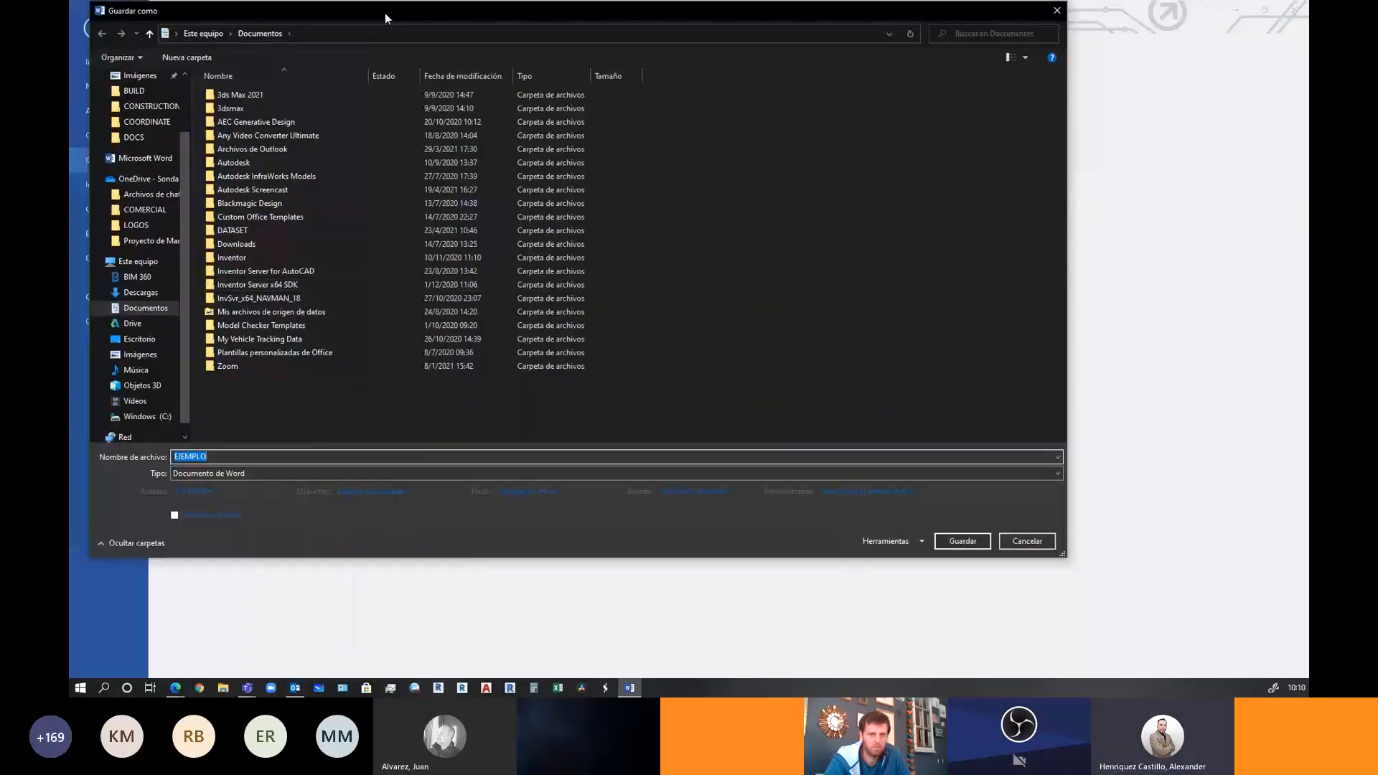
left_click_drag(385, 13, 653, 54)
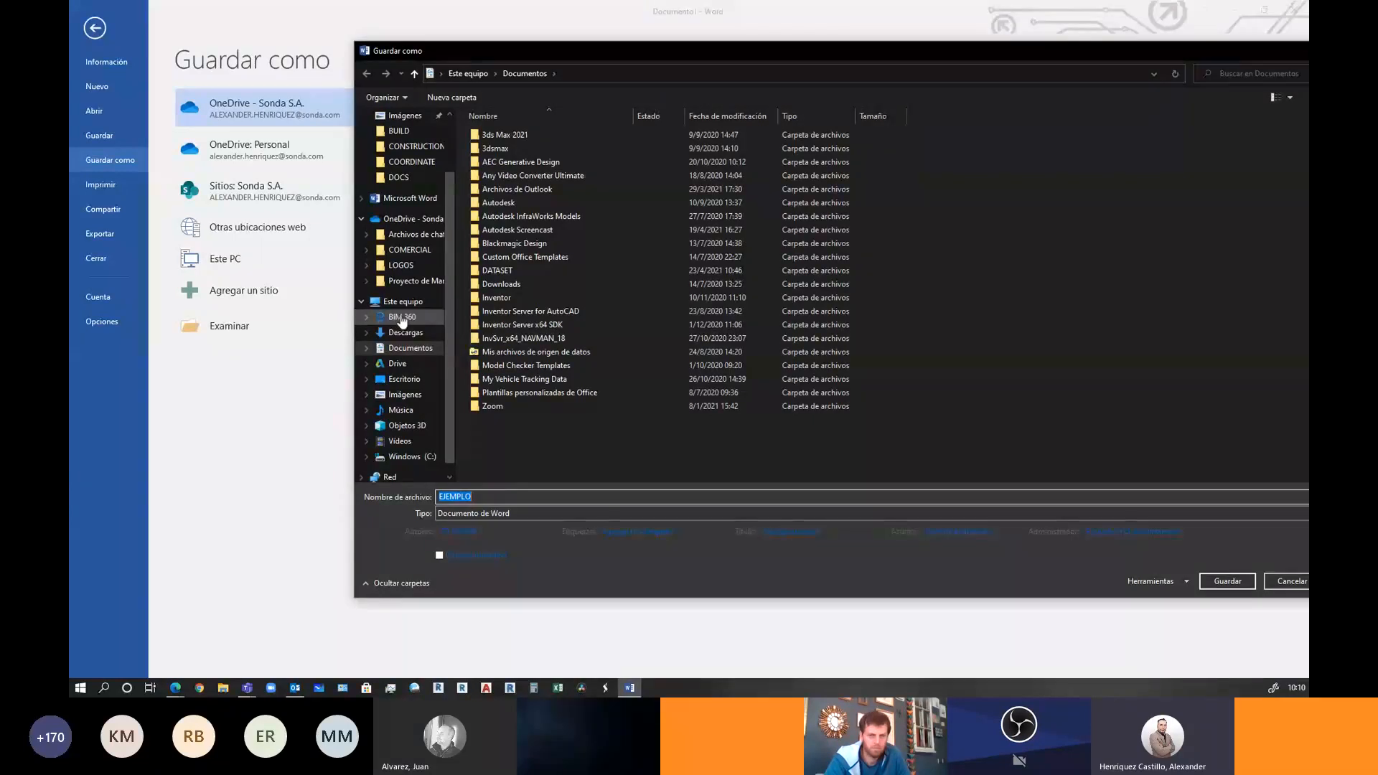
Browse the BIM 360 save locations into the ACC-CR hub, briefly checking the browser windows
left_click(402, 322)
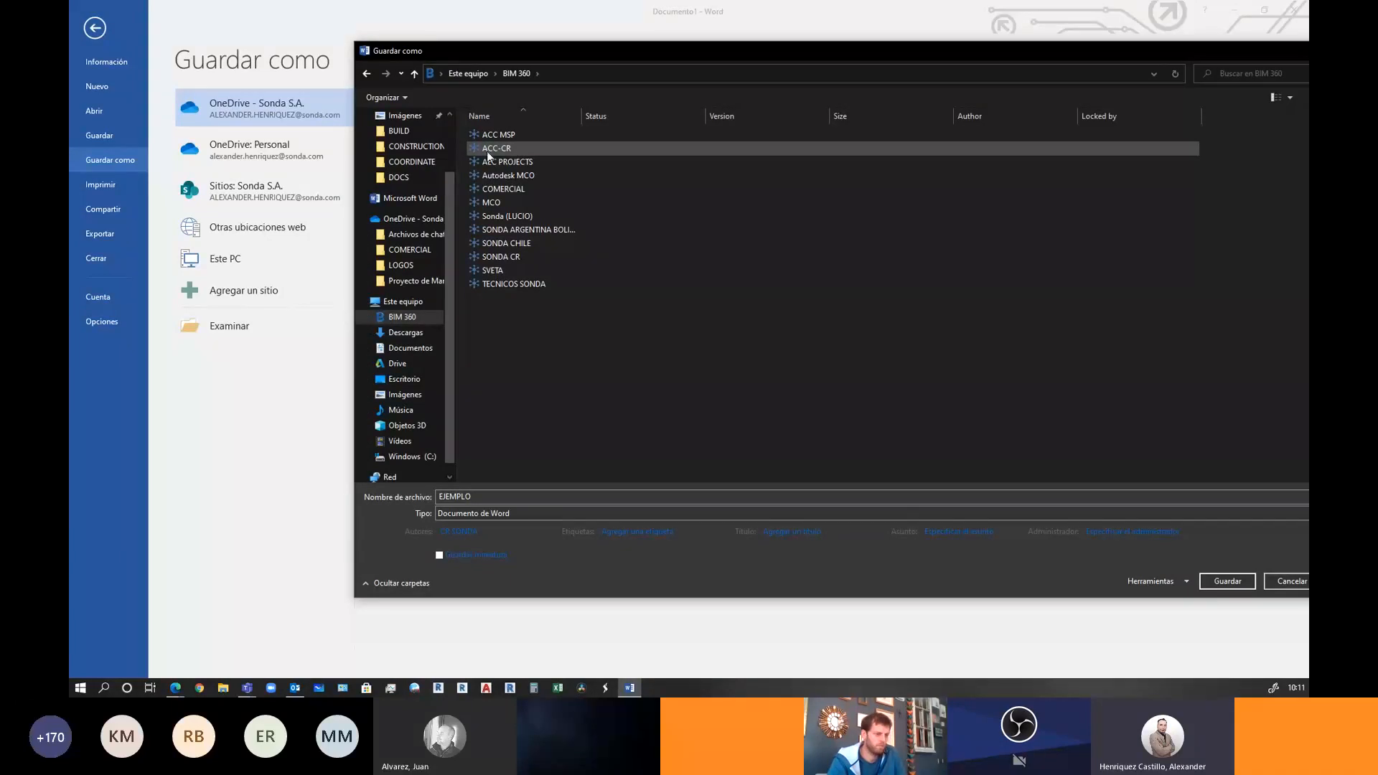
double_click(493, 149)
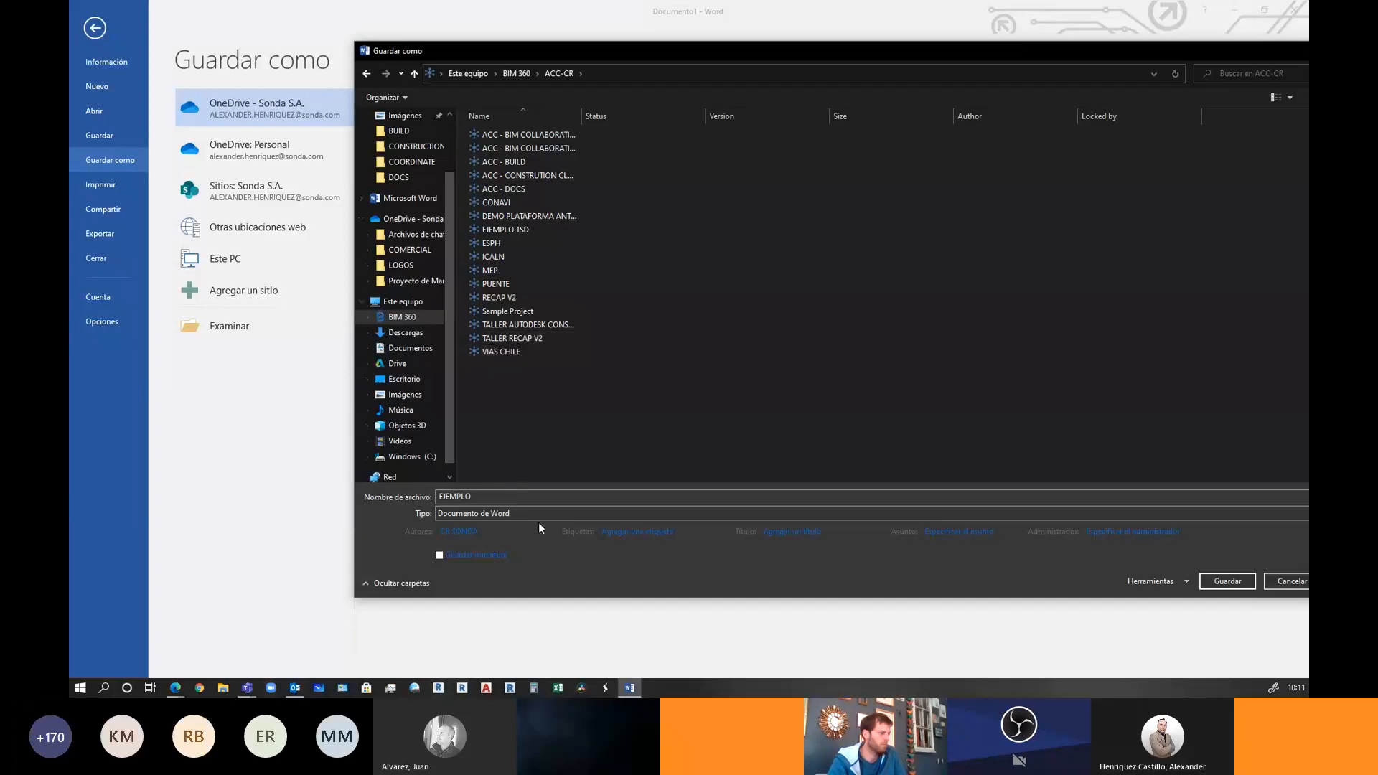
left_click(175, 687)
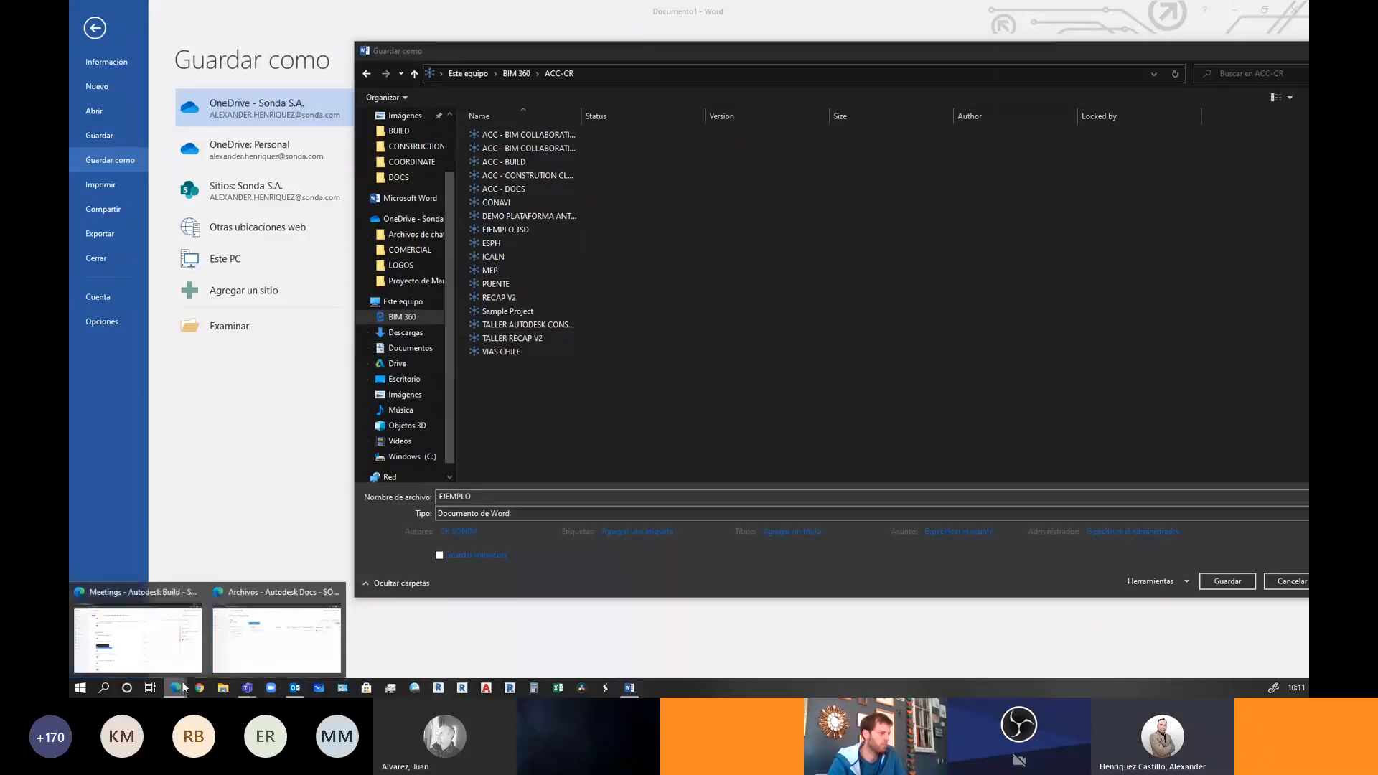
left_click(178, 635)
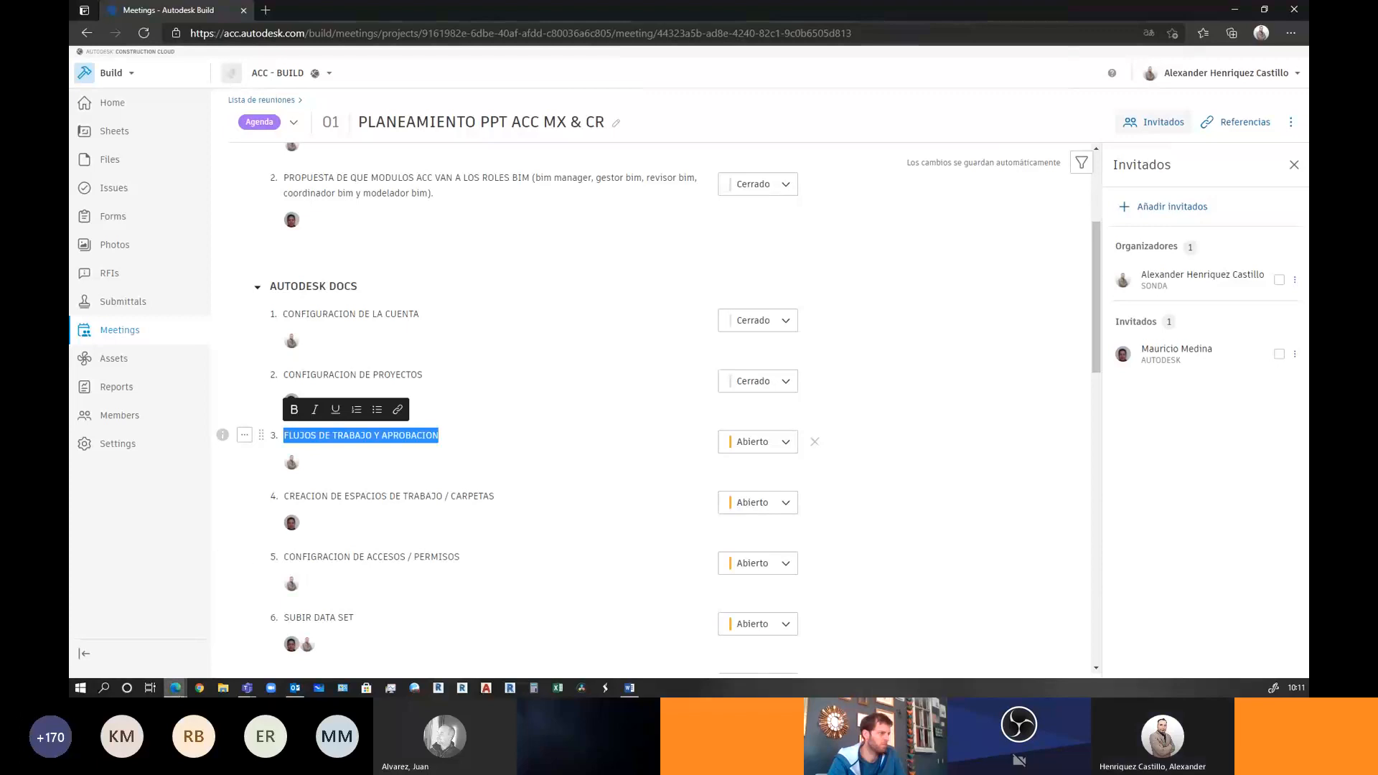
left_click(177, 689)
left_click(266, 631)
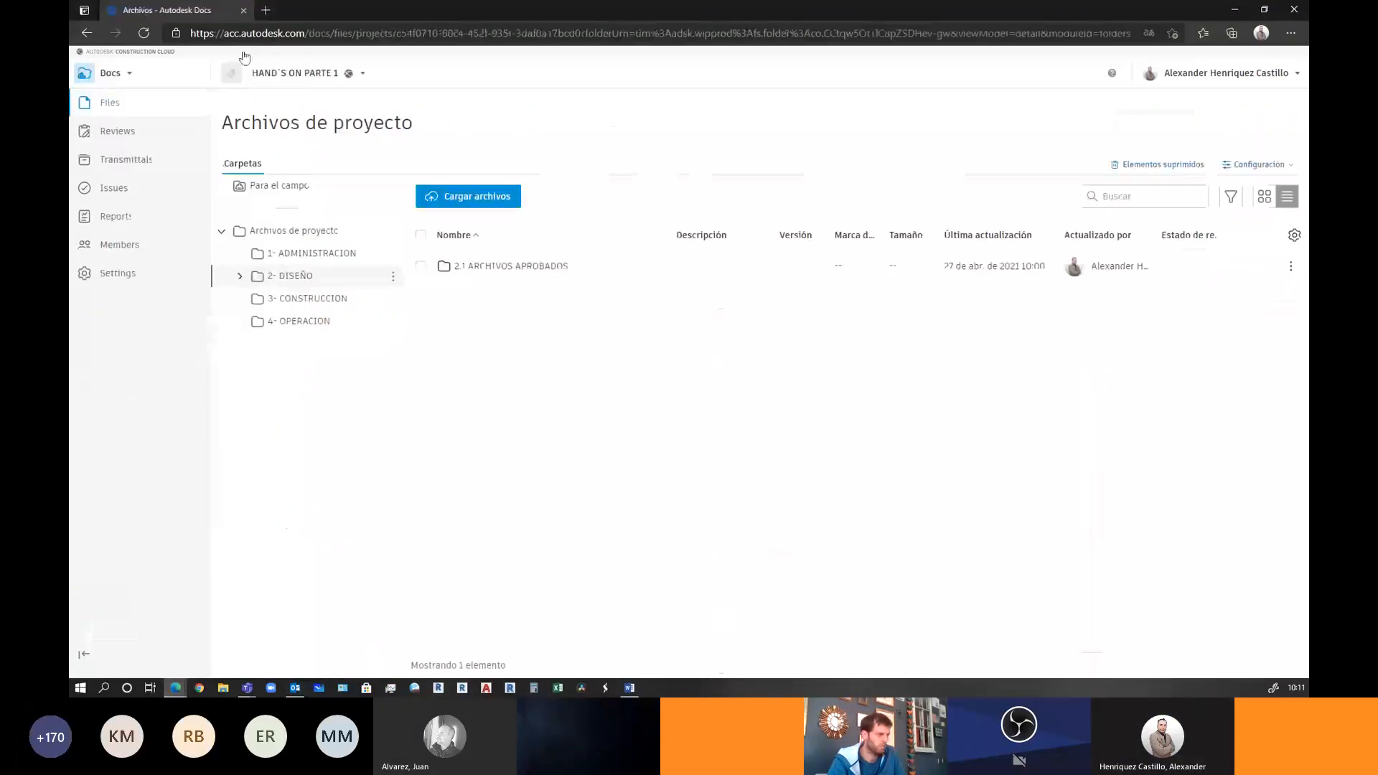
left_click(1236, 8)
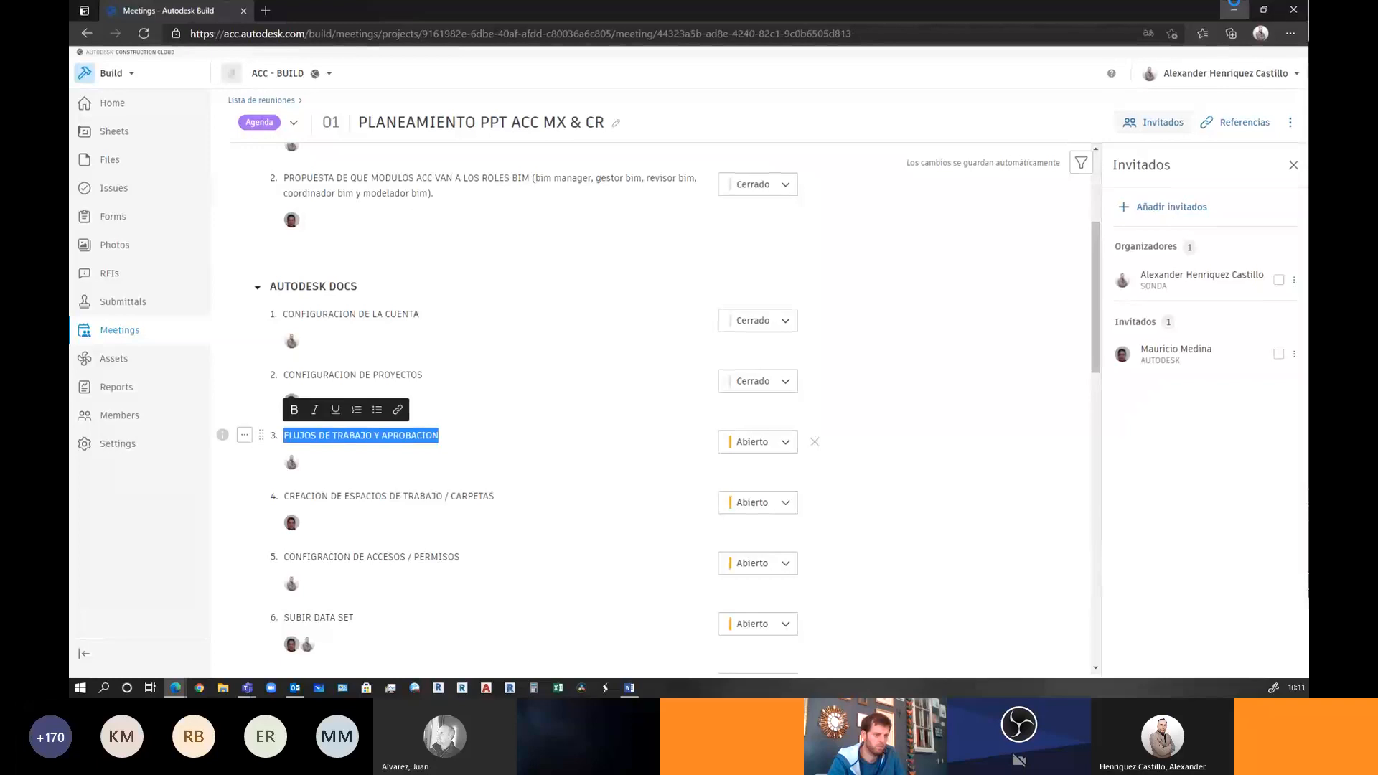
left_click(1234, 8)
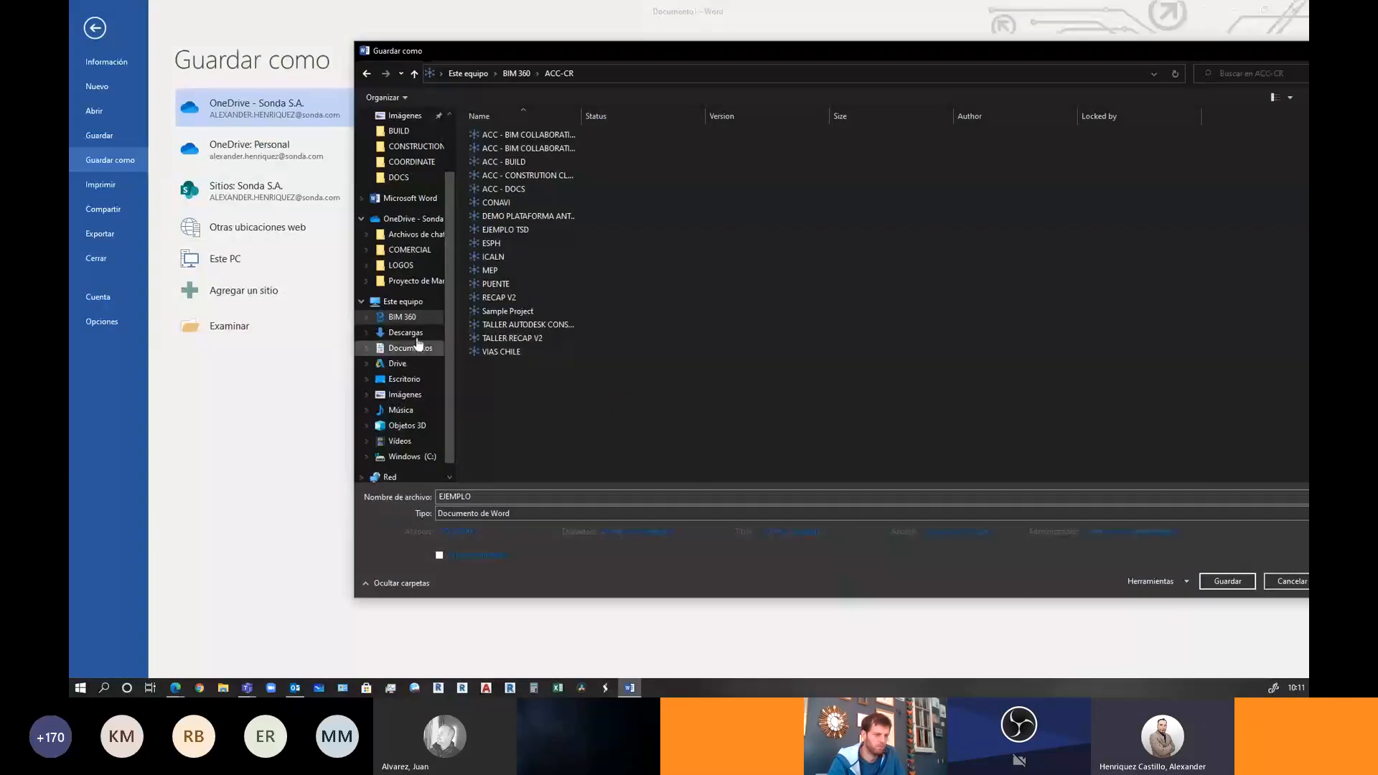
Navigate the save location to ACC-CR > HAND'S ON PARTE 1 > Project Files > 2- DISEÑO
left_click(404, 318)
double_click(516, 161)
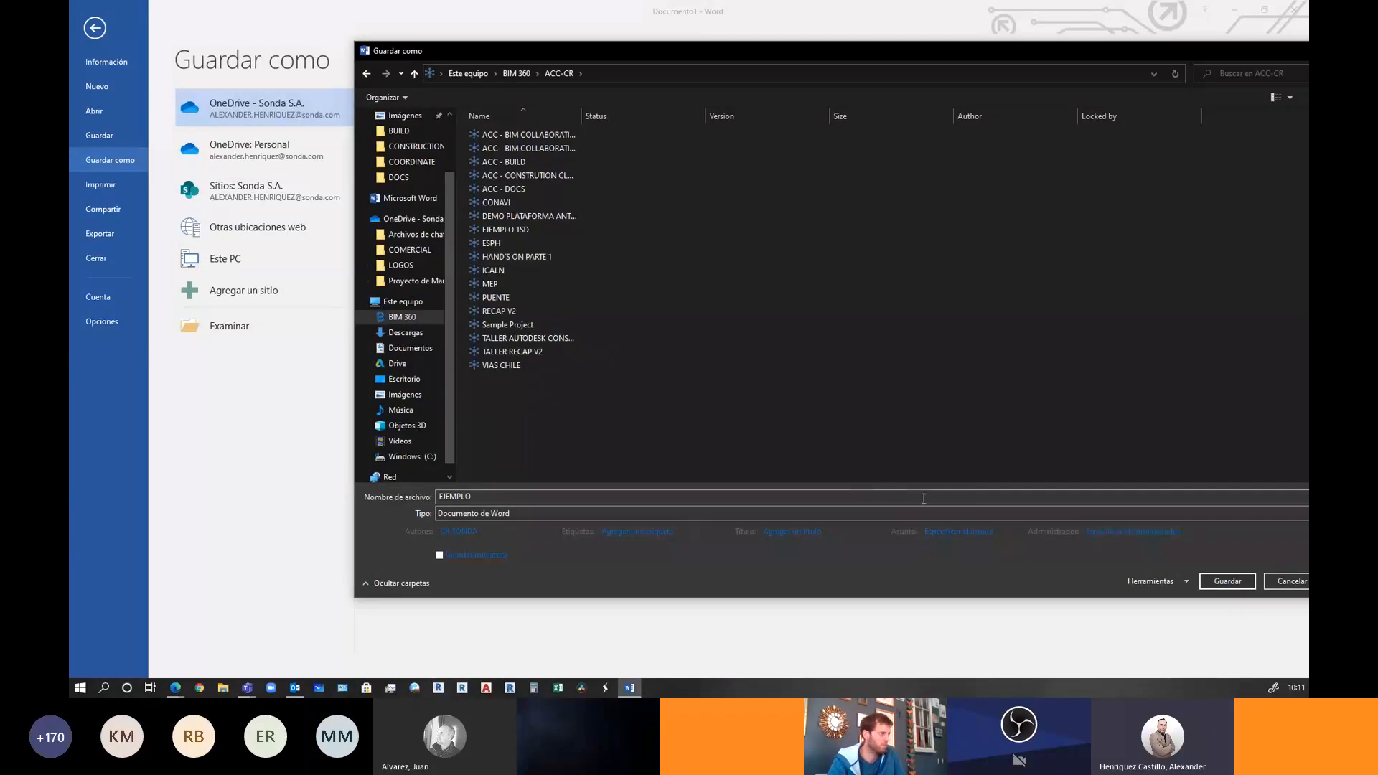
left_click_drag(756, 51, 659, 51)
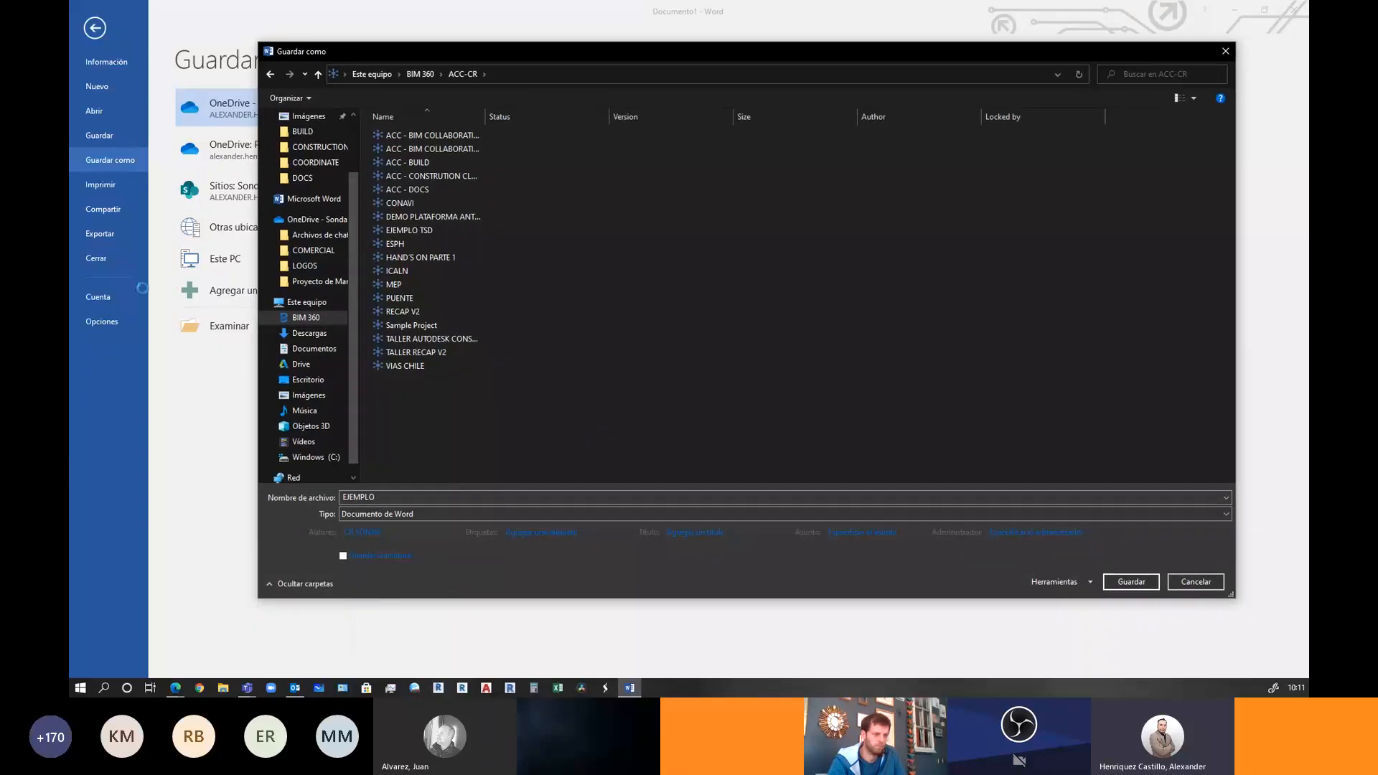
left_click(434, 257)
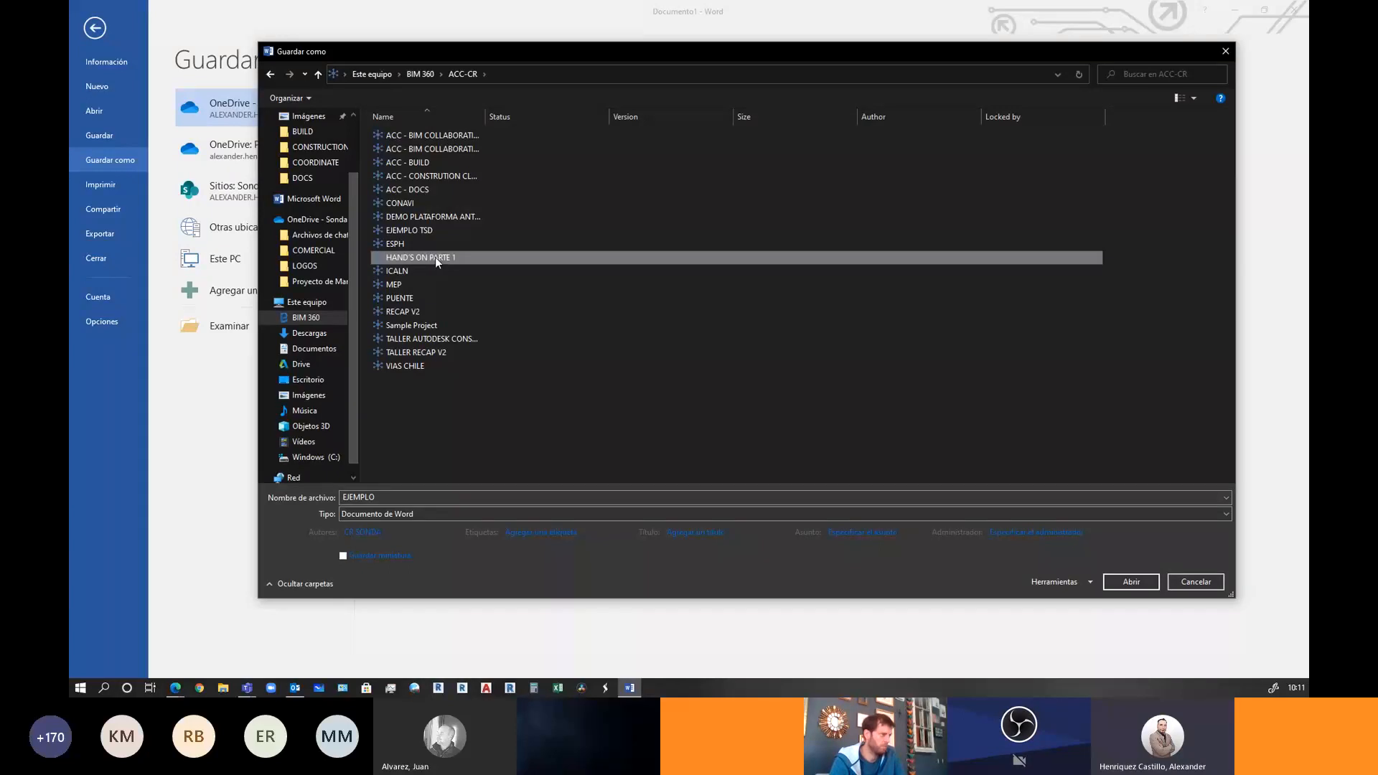
double_click(435, 257)
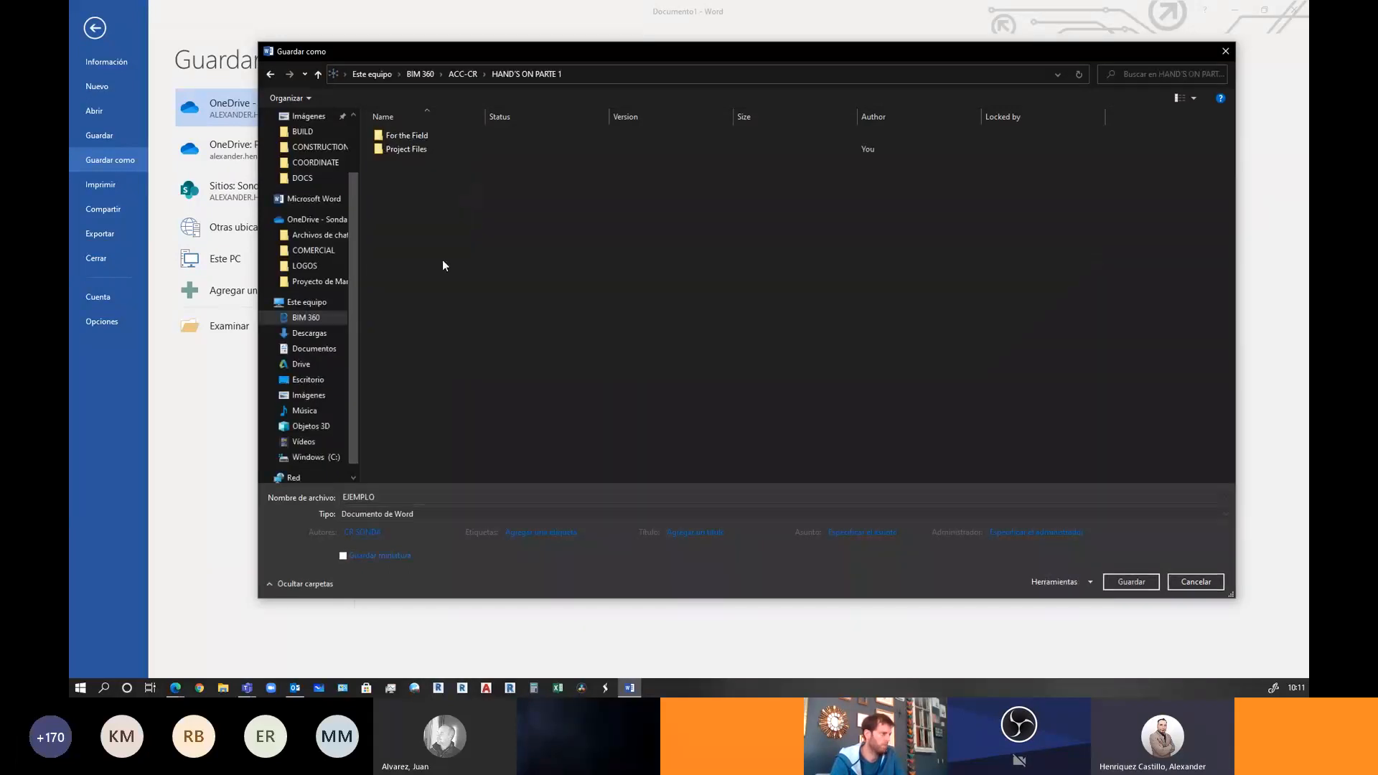
left_click(422, 149)
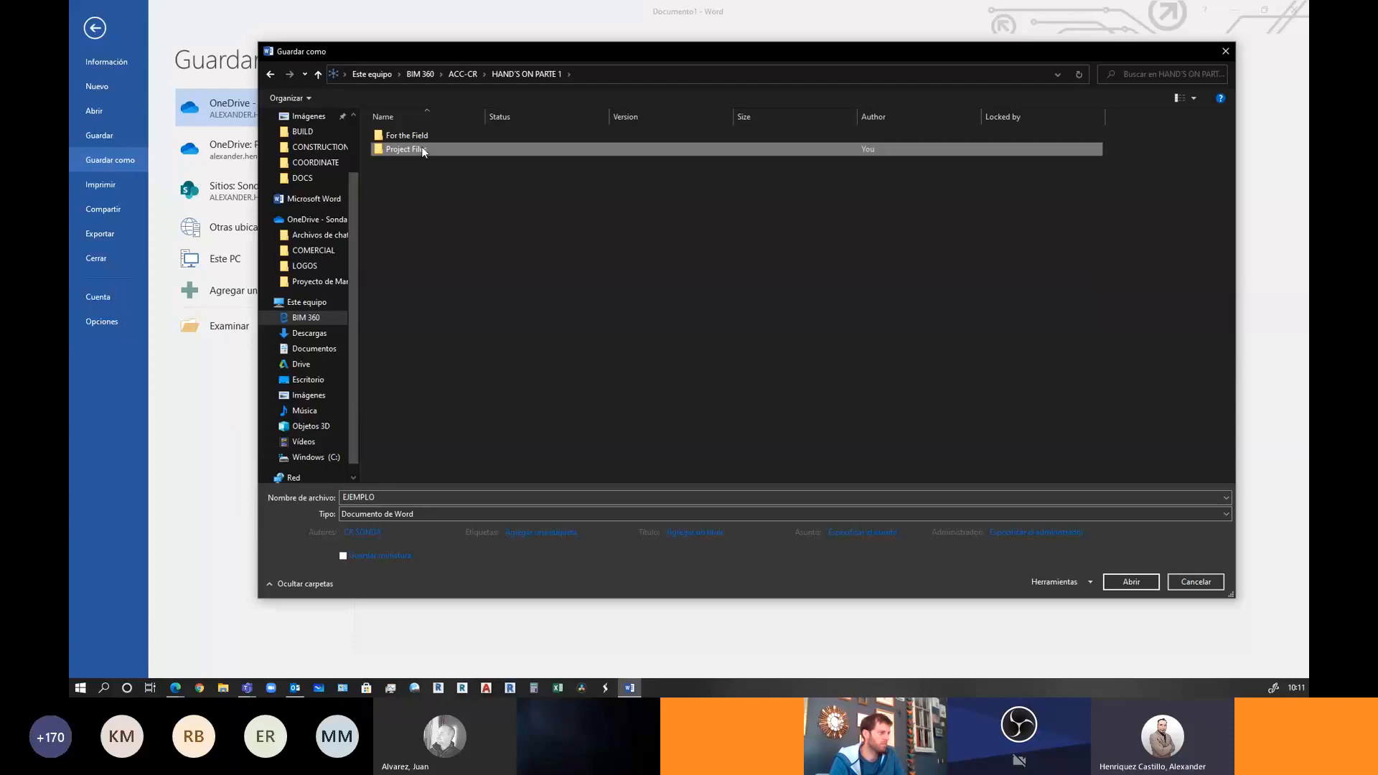
double_click(422, 149)
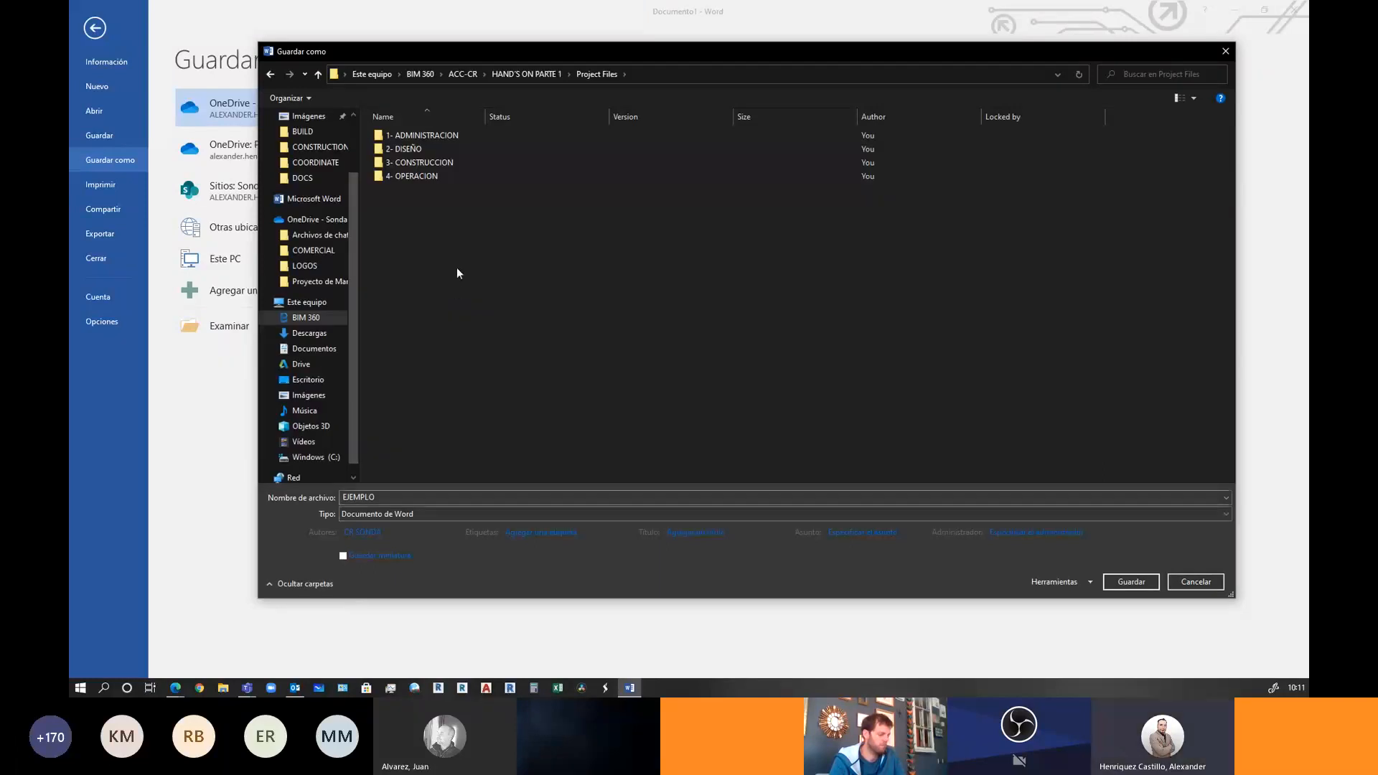
left_click(425, 149)
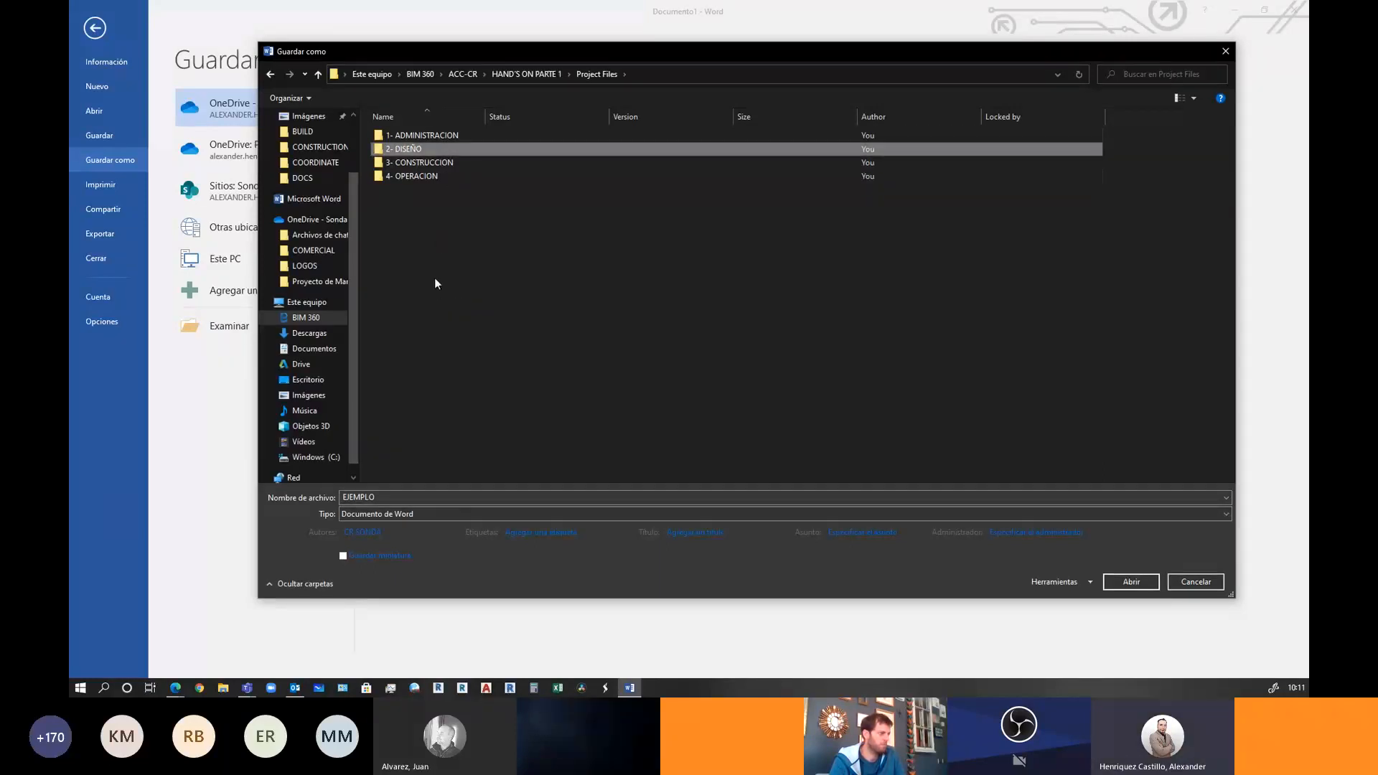
double_click(397, 150)
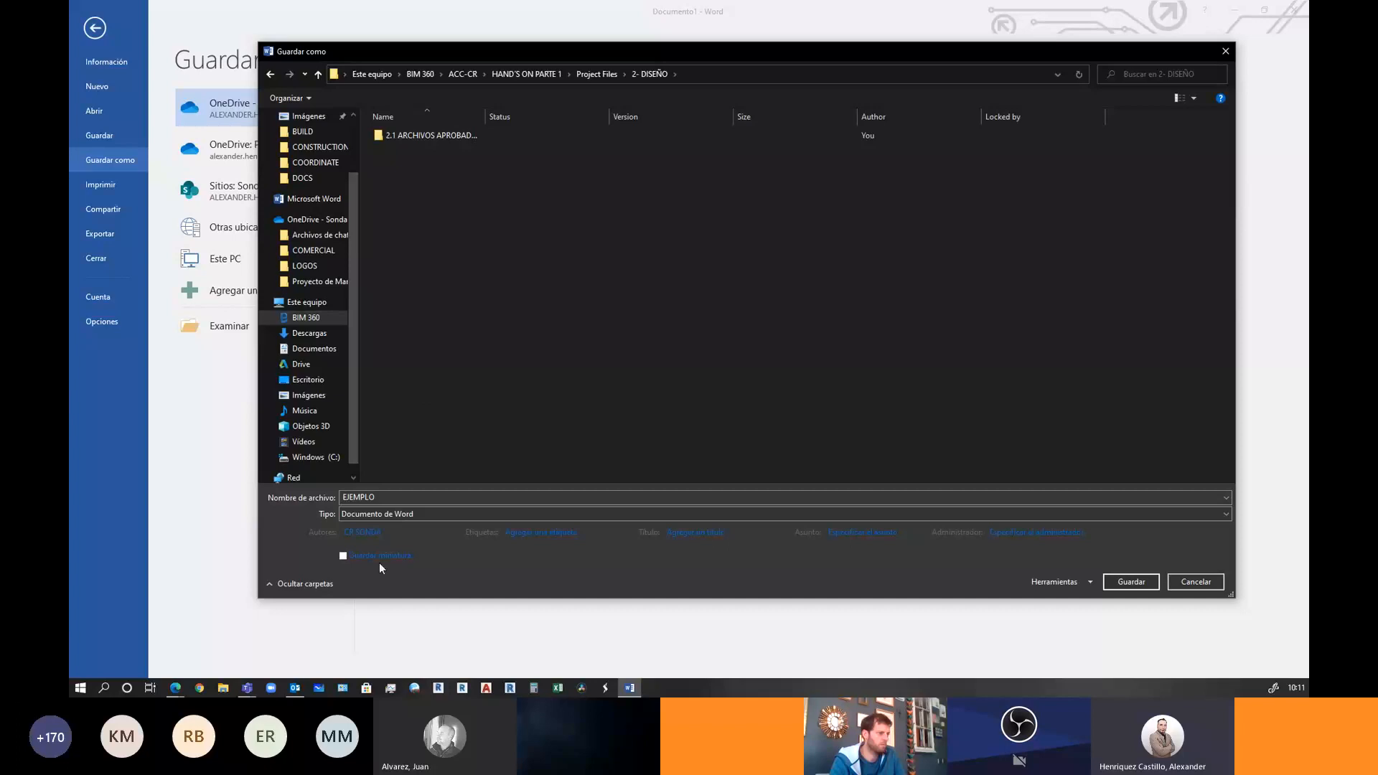
Save the document there as EJEMPLO - SUBMITTALS
left_click(399, 497)
left_click(399, 498)
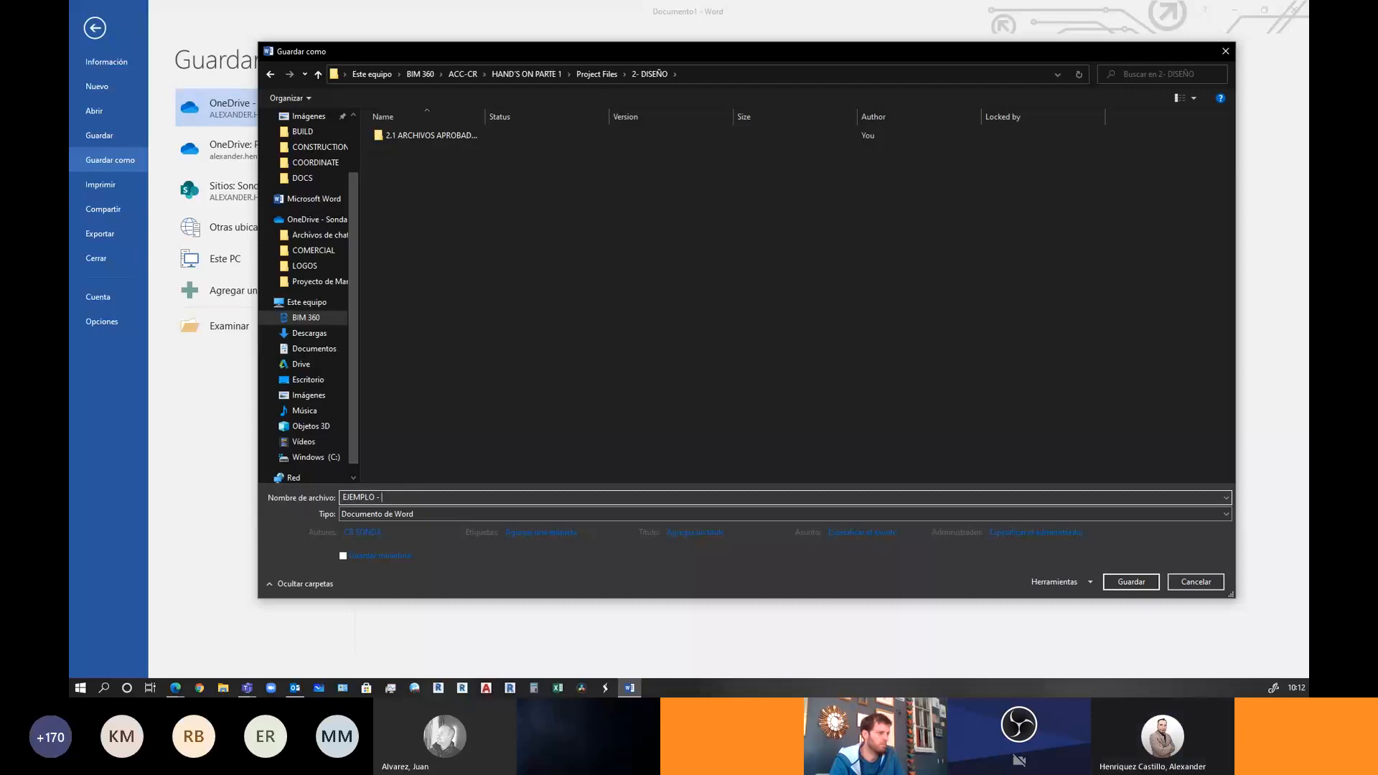
type("- SUBMITTALS")
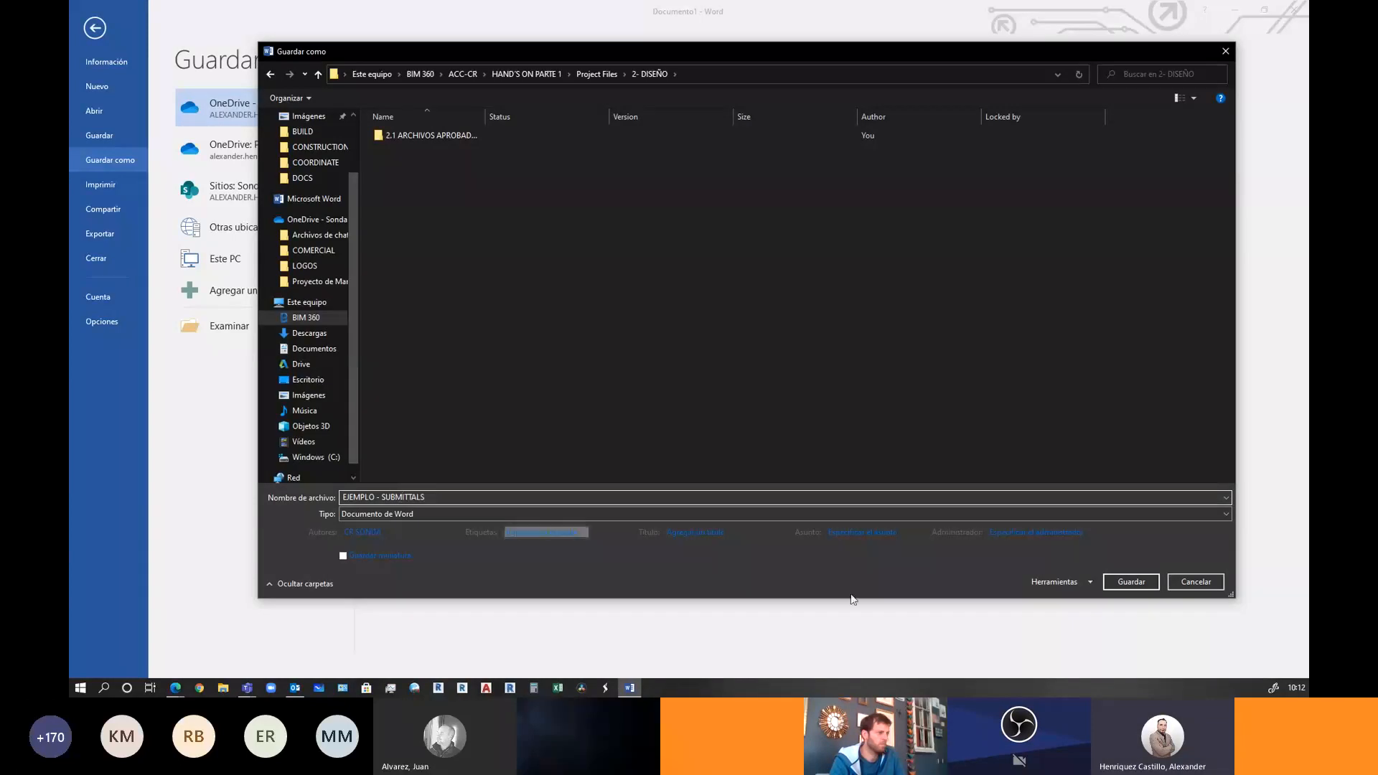
left_click(1129, 583)
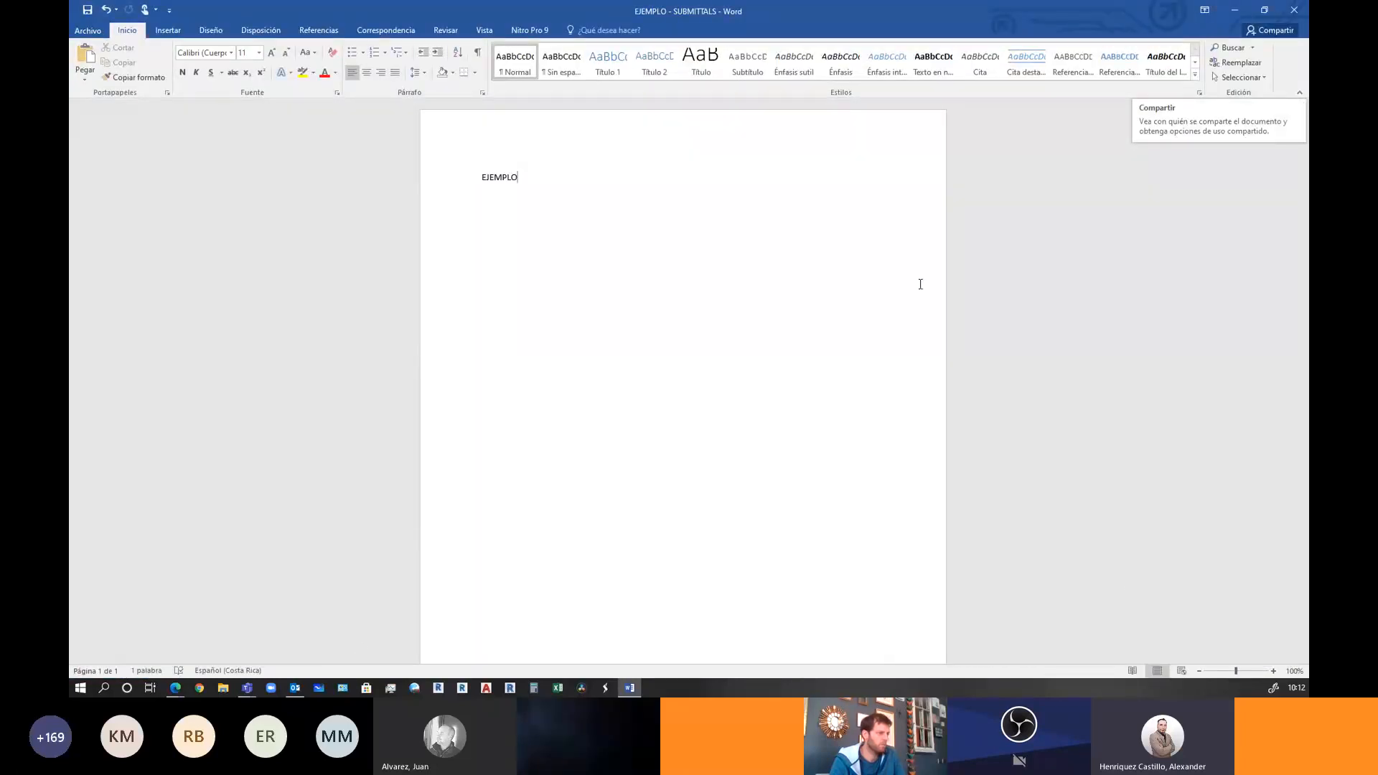
Close Word and launch Bizagi Modeler with its window maximized
left_click(1290, 12)
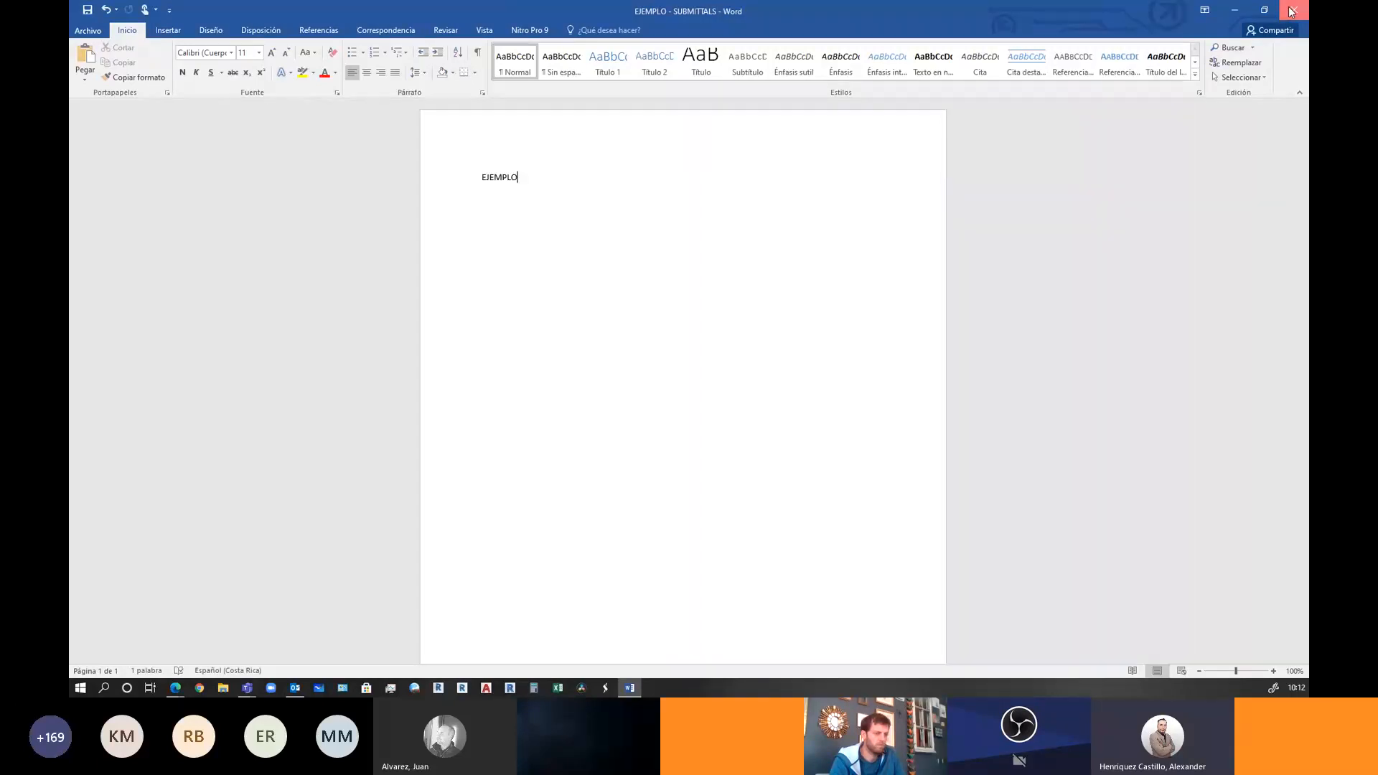
left_click(104, 688)
type("BIZAG")
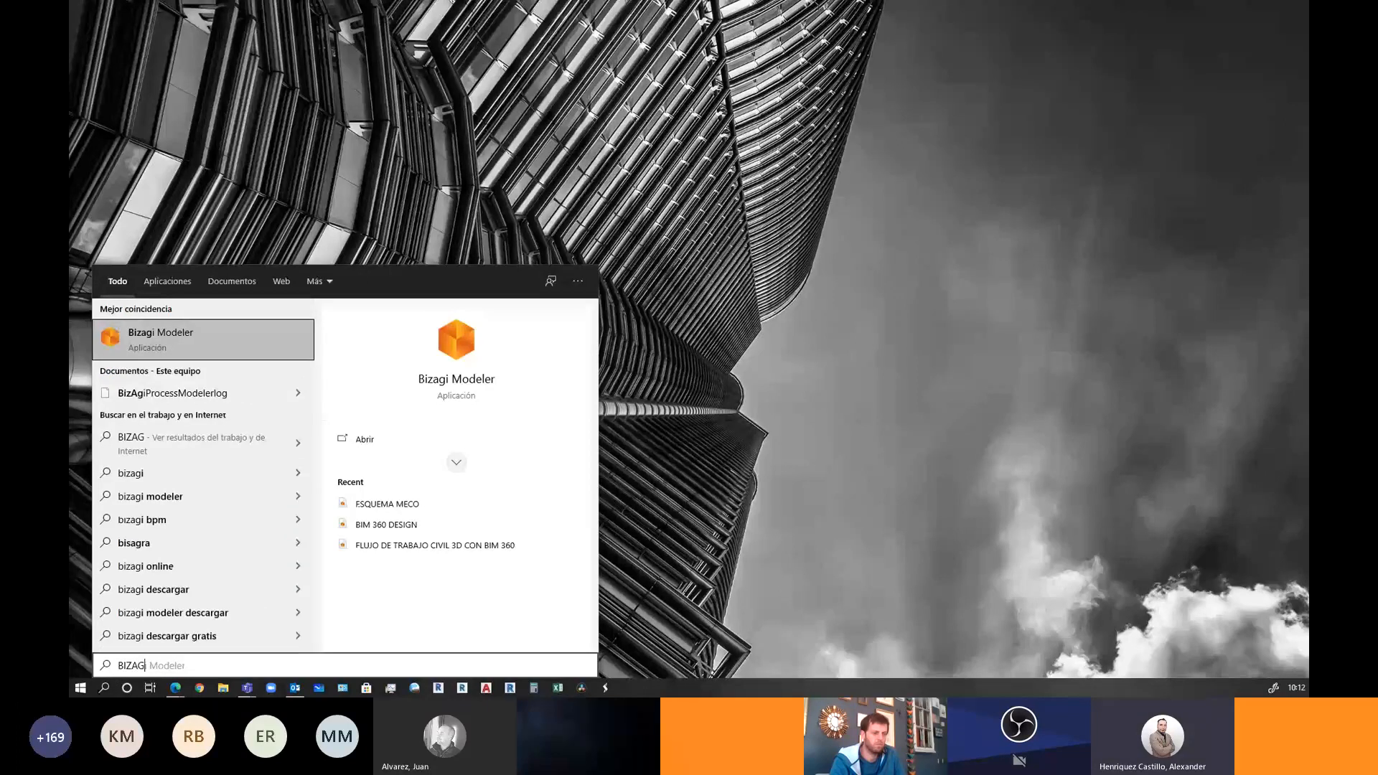
key("Return")
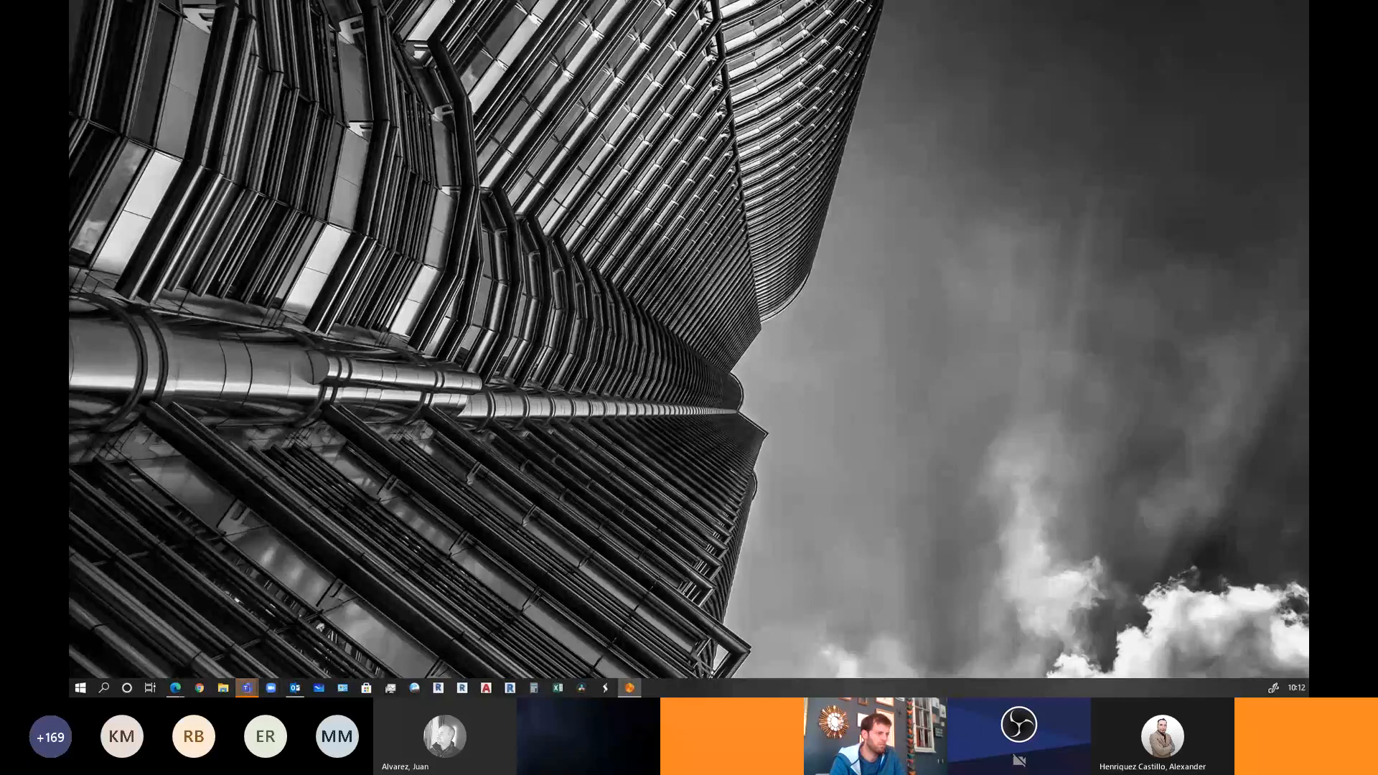
left_click_drag(738, 29, 738, 1)
Start saving the Bizagi model to this computer and browse the BIM 360 locations
left_click(91, 29)
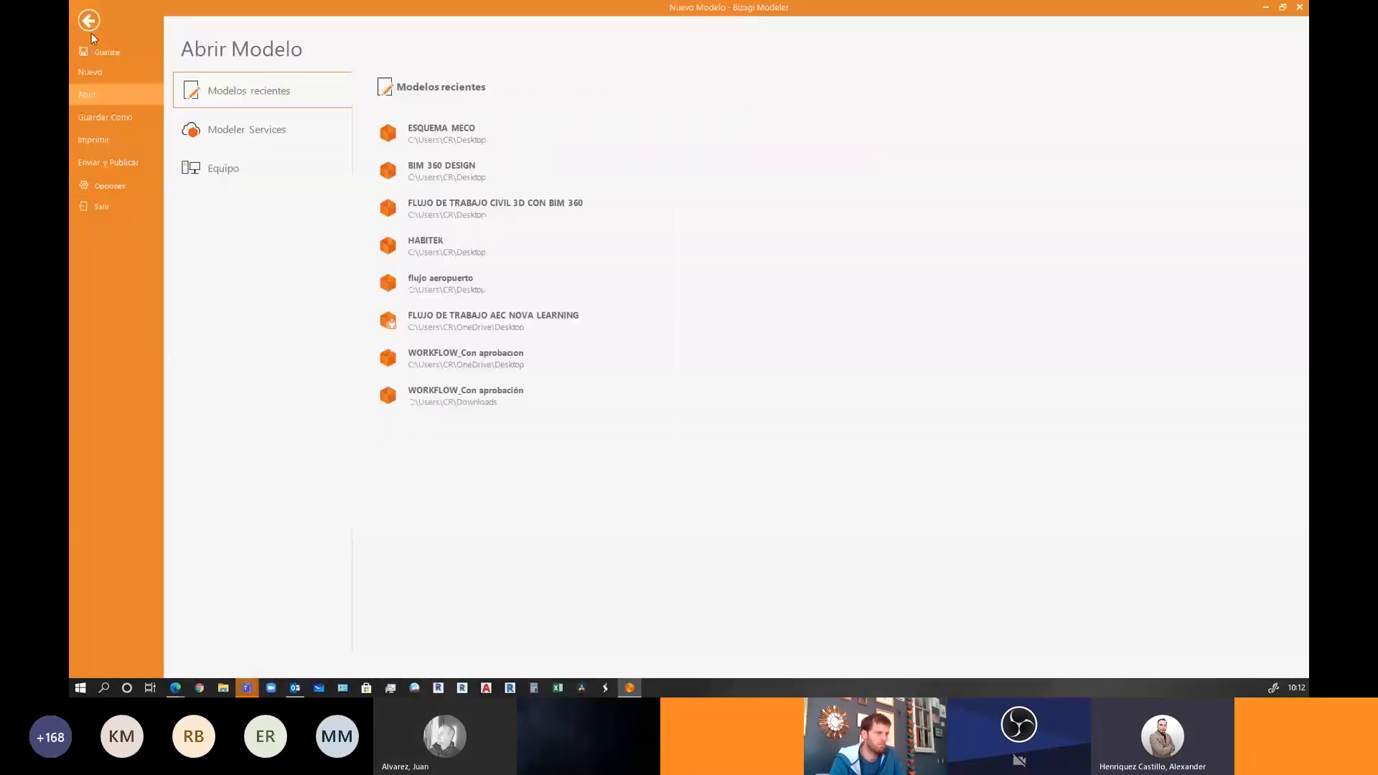
left_click(115, 117)
left_click(266, 129)
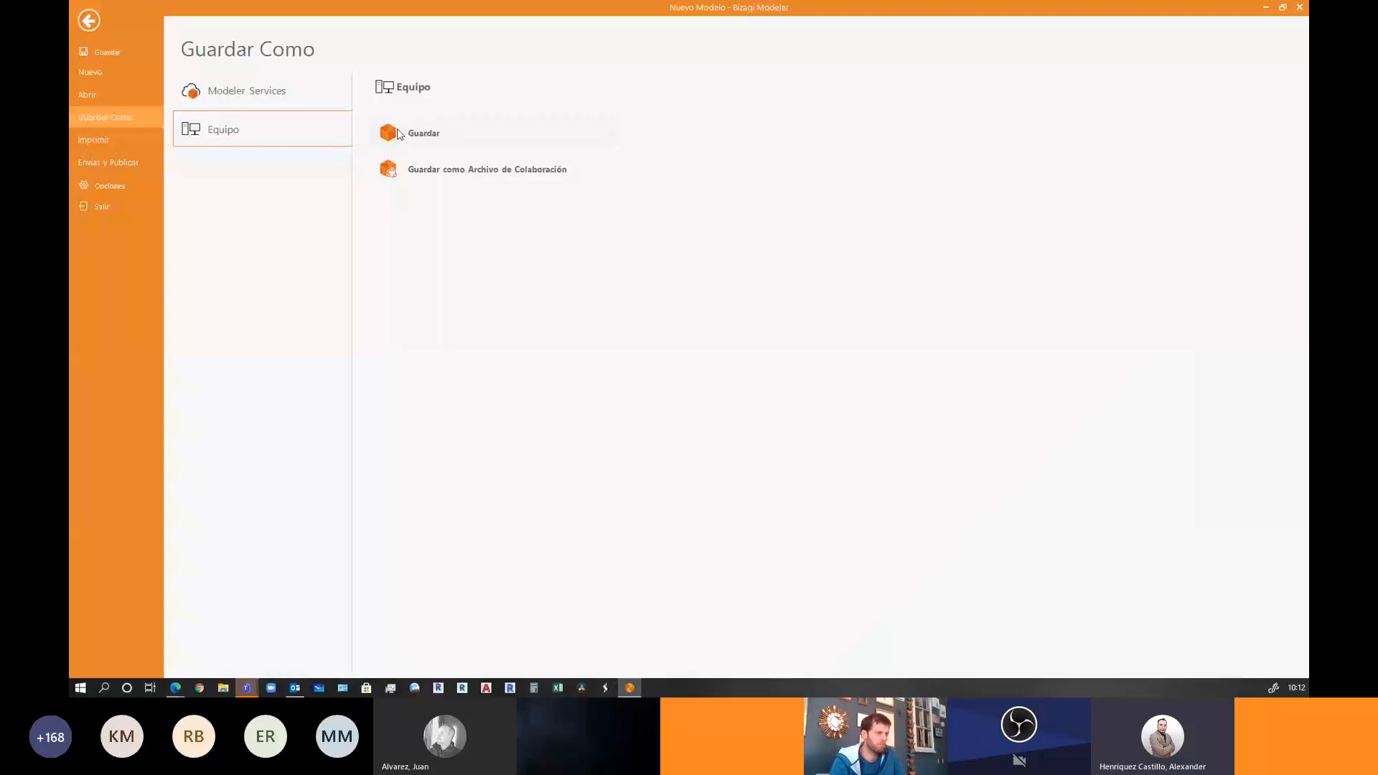
left_click(437, 132)
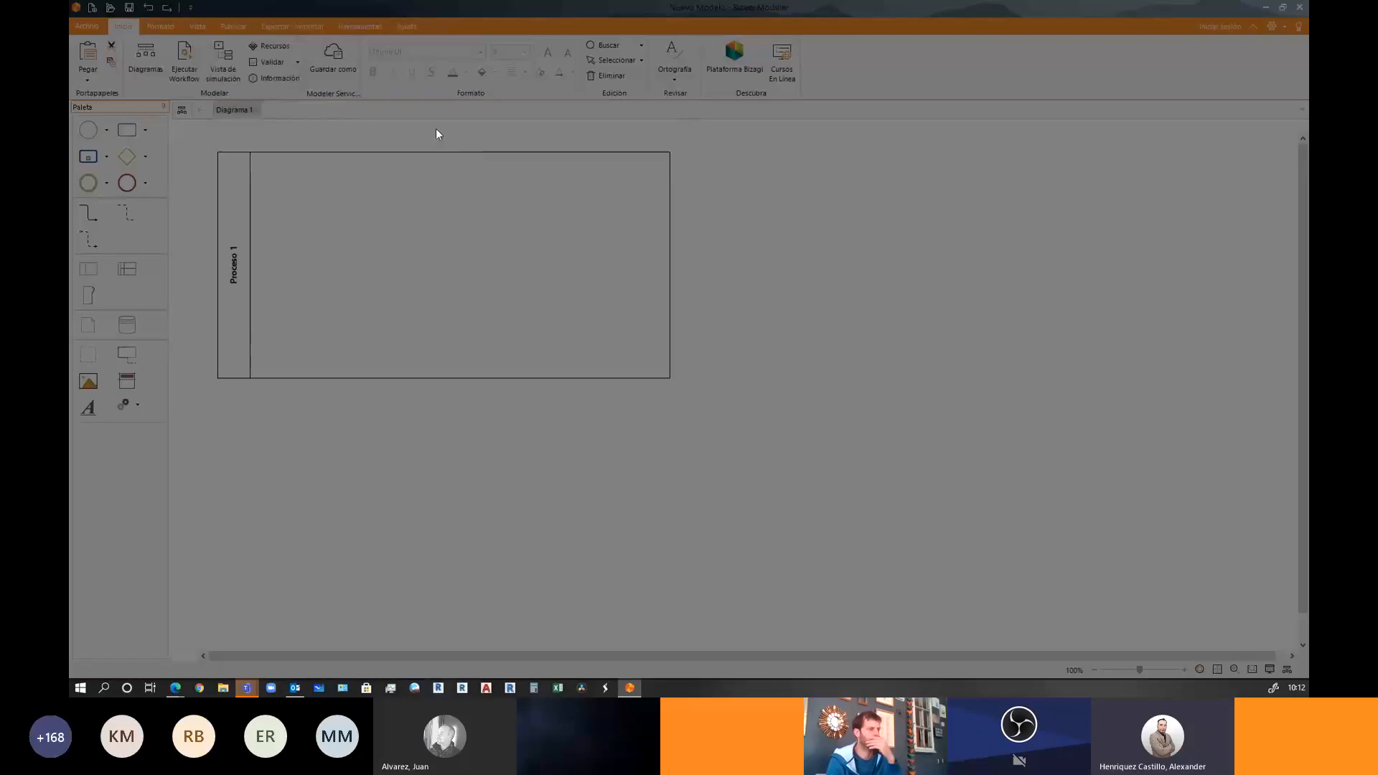
left_click(122, 224)
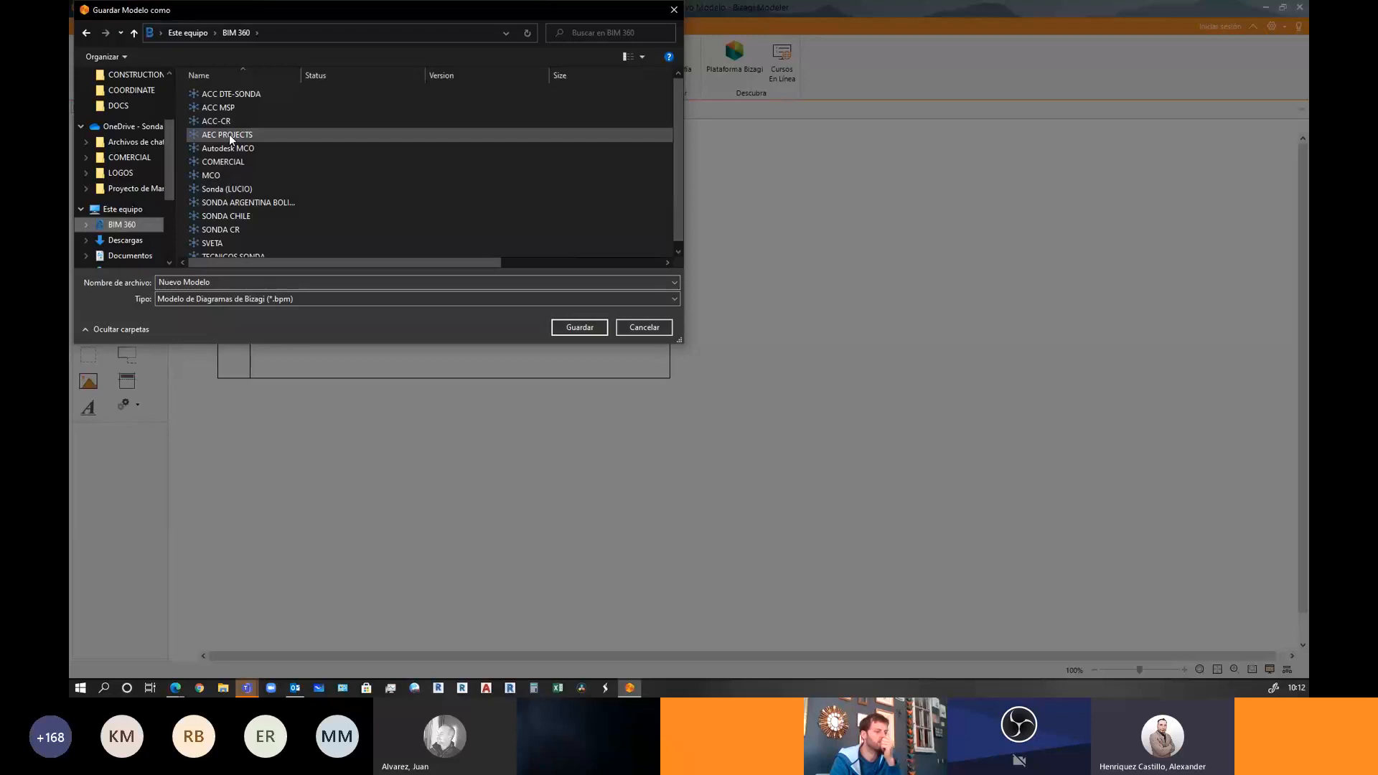
Browse to ACC-CR > HAND'S ON PARTE 1 > Project Files > 2- DISEÑO, then cancel the save
double_click(218, 121)
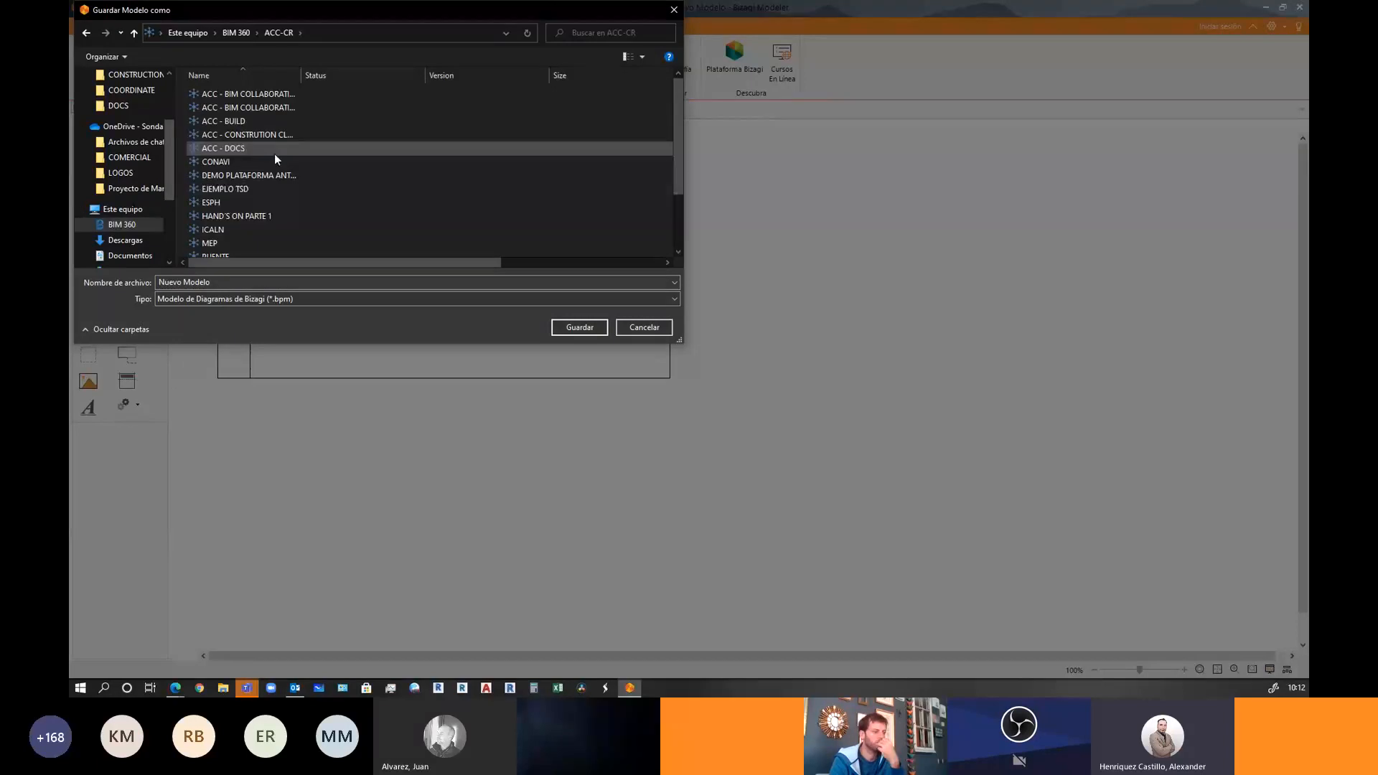
left_click(281, 217)
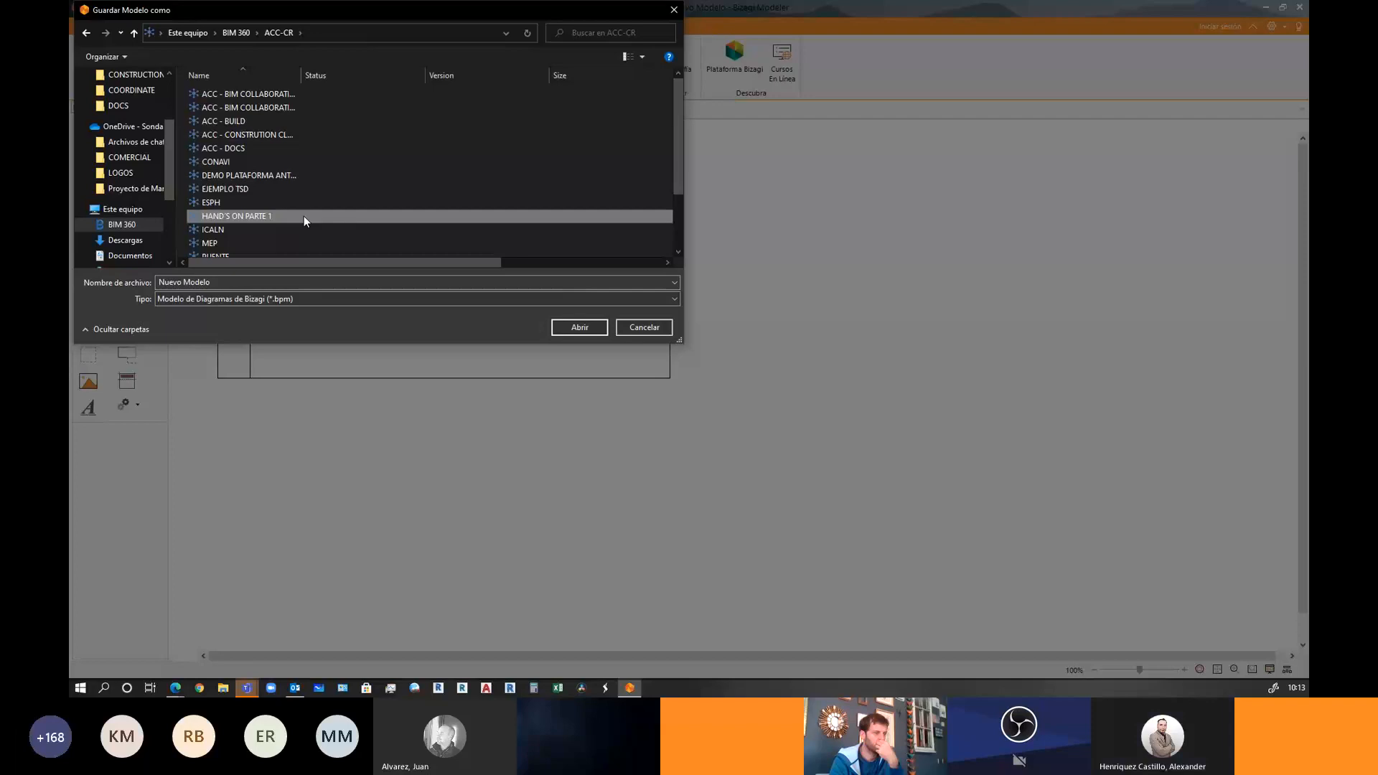
double_click(304, 216)
double_click(255, 109)
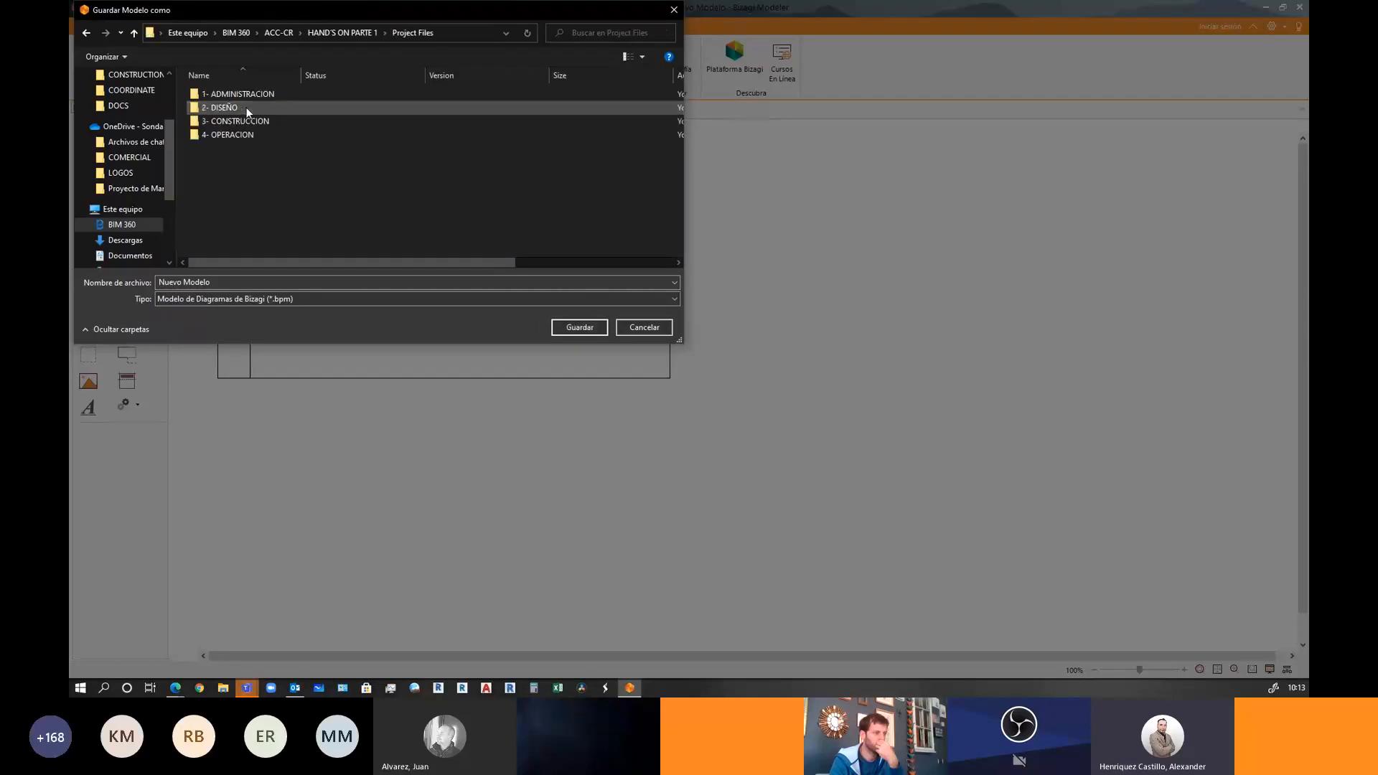
left_click_drag(325, 11, 621, 164)
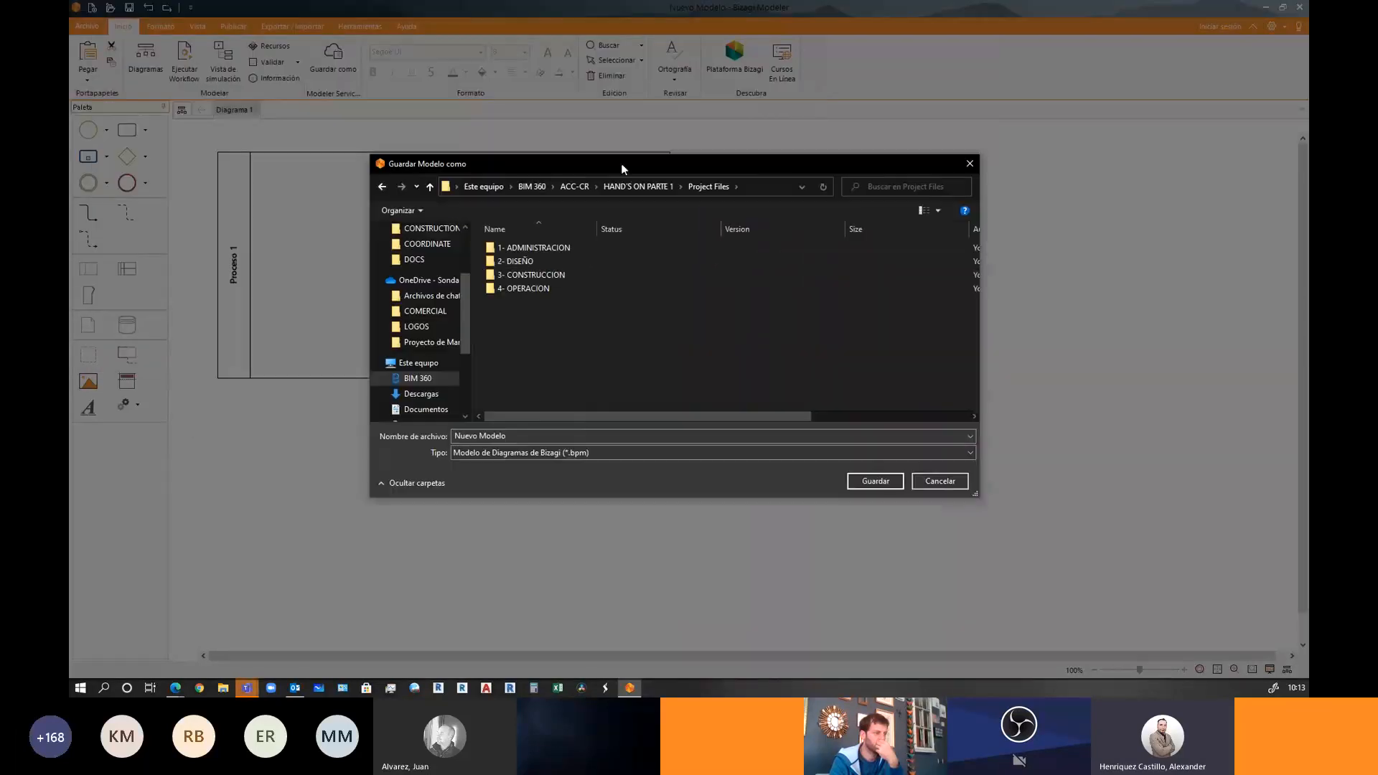
double_click(549, 261)
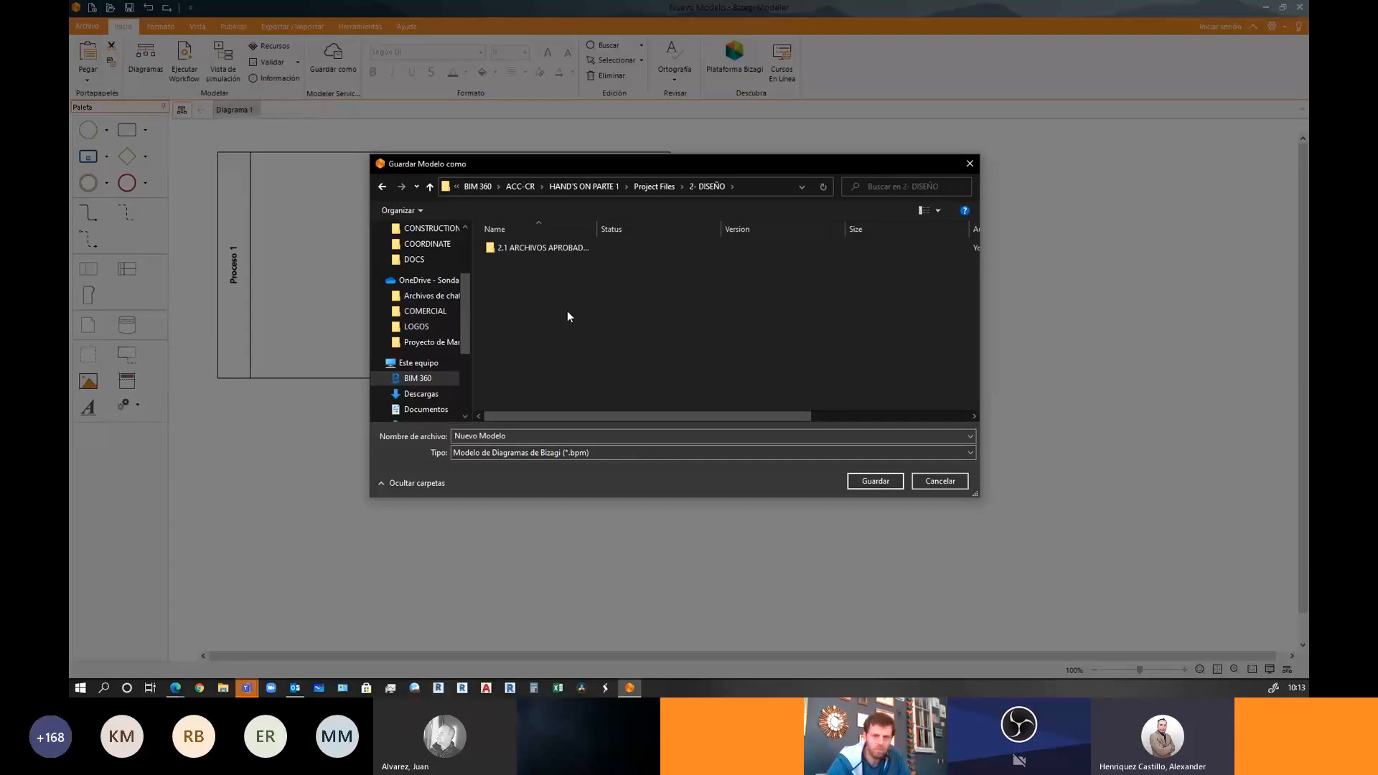
left_click(933, 489)
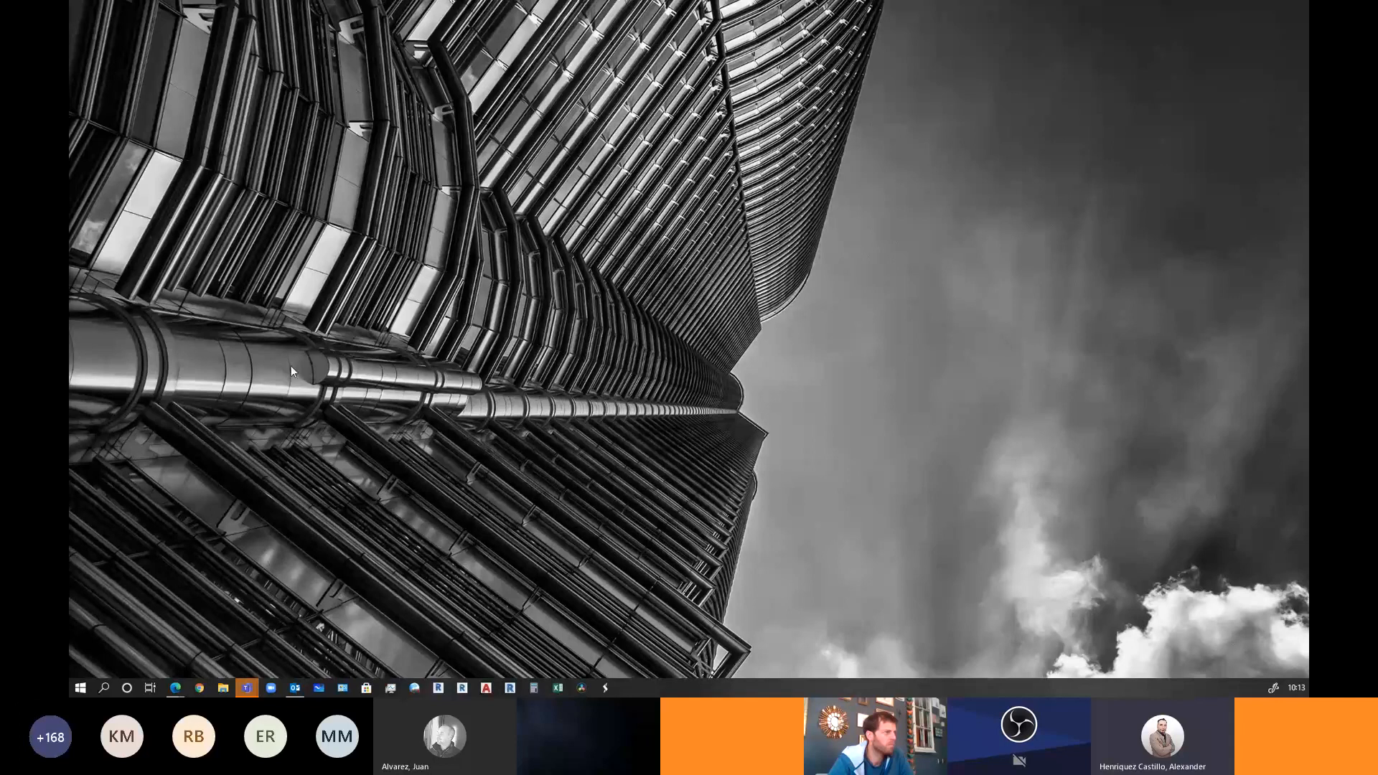
key("super+e")
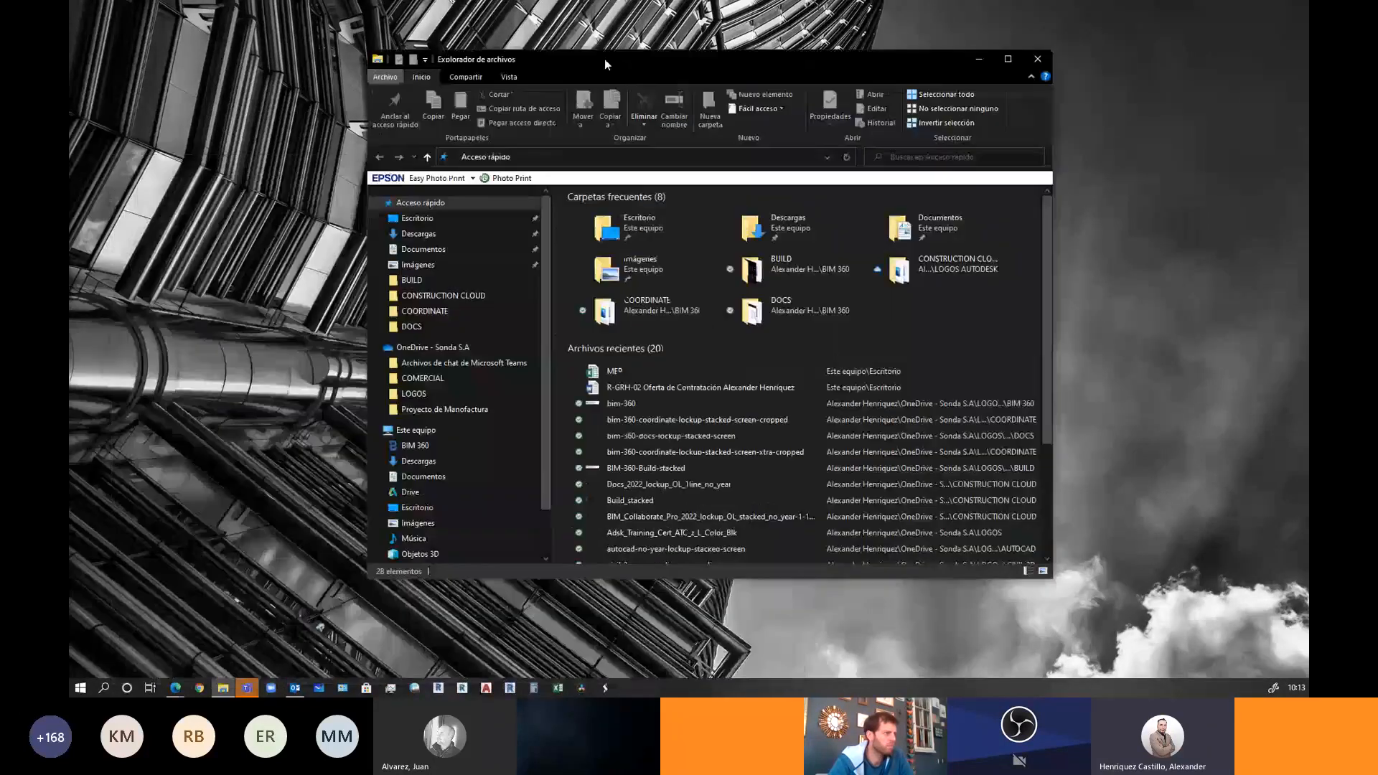
left_click(1009, 49)
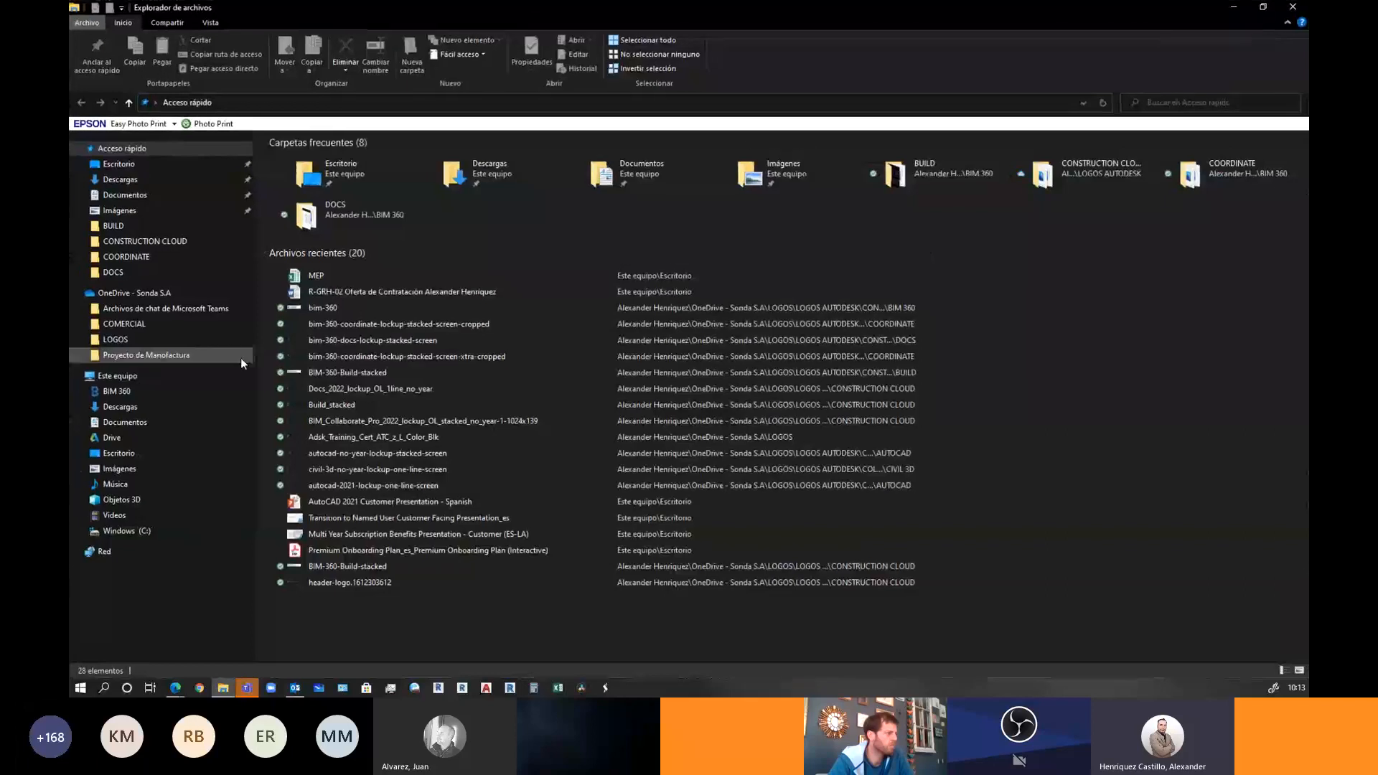
left_click(140, 378)
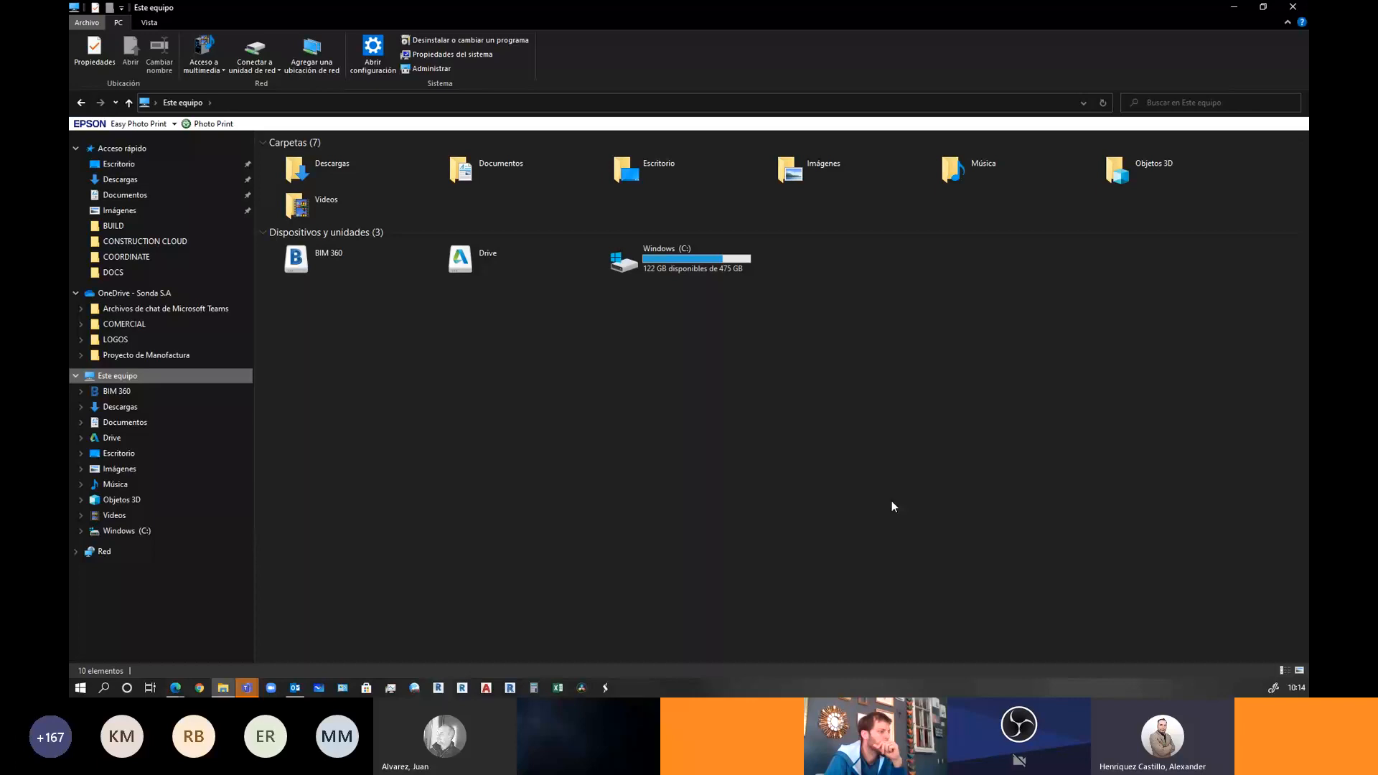
left_click(1234, 7)
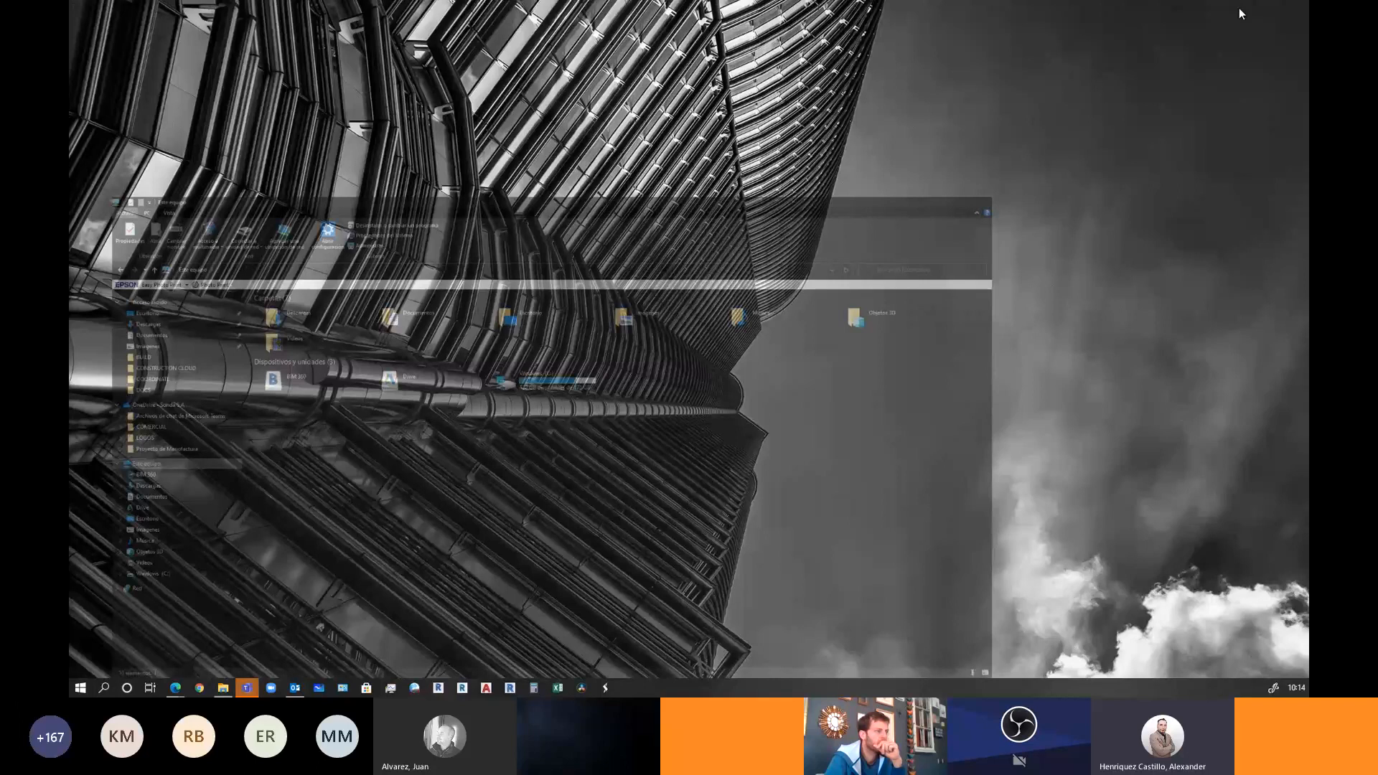
Select EJEMPLO - SUBMITTALS.docx and choose Enviar para revisión from its actions menu
mouse_move(175, 688)
left_click(254, 640)
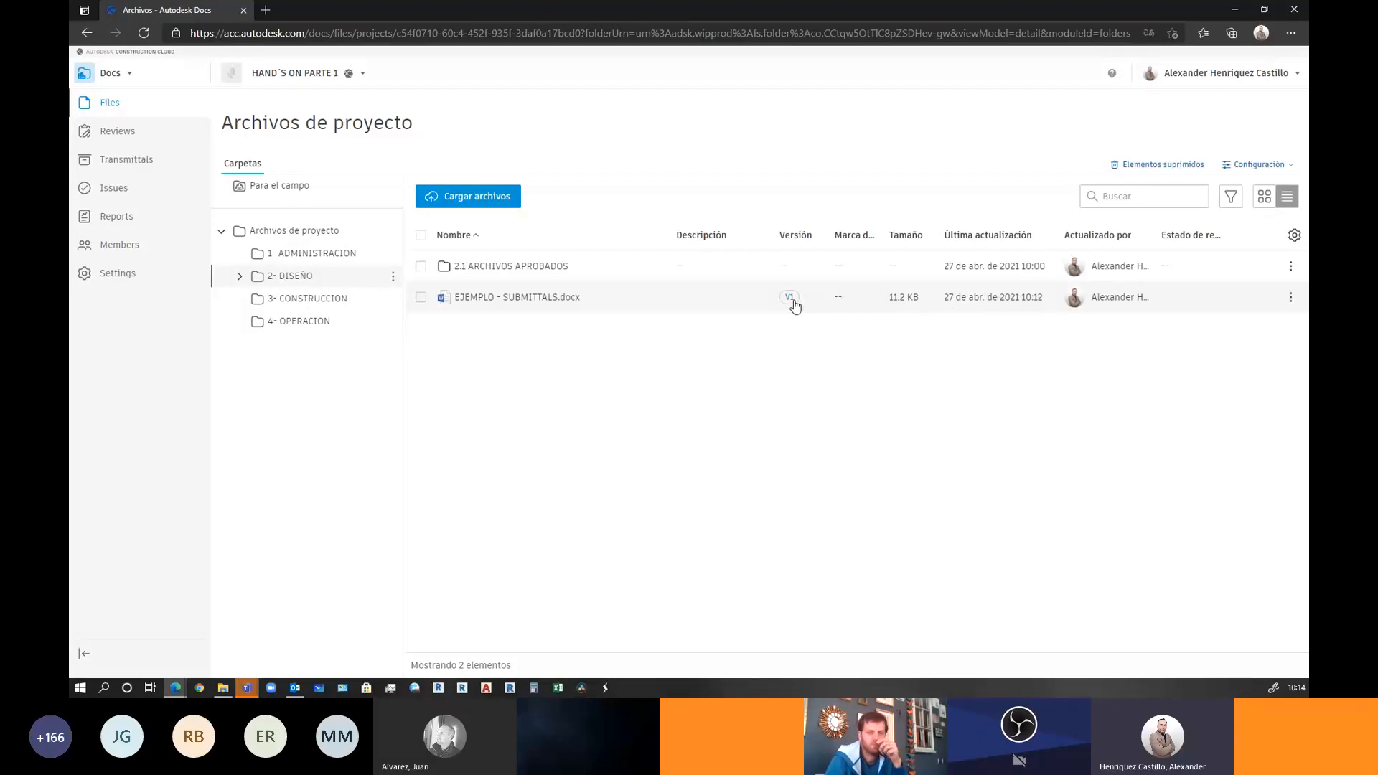
left_click(421, 297)
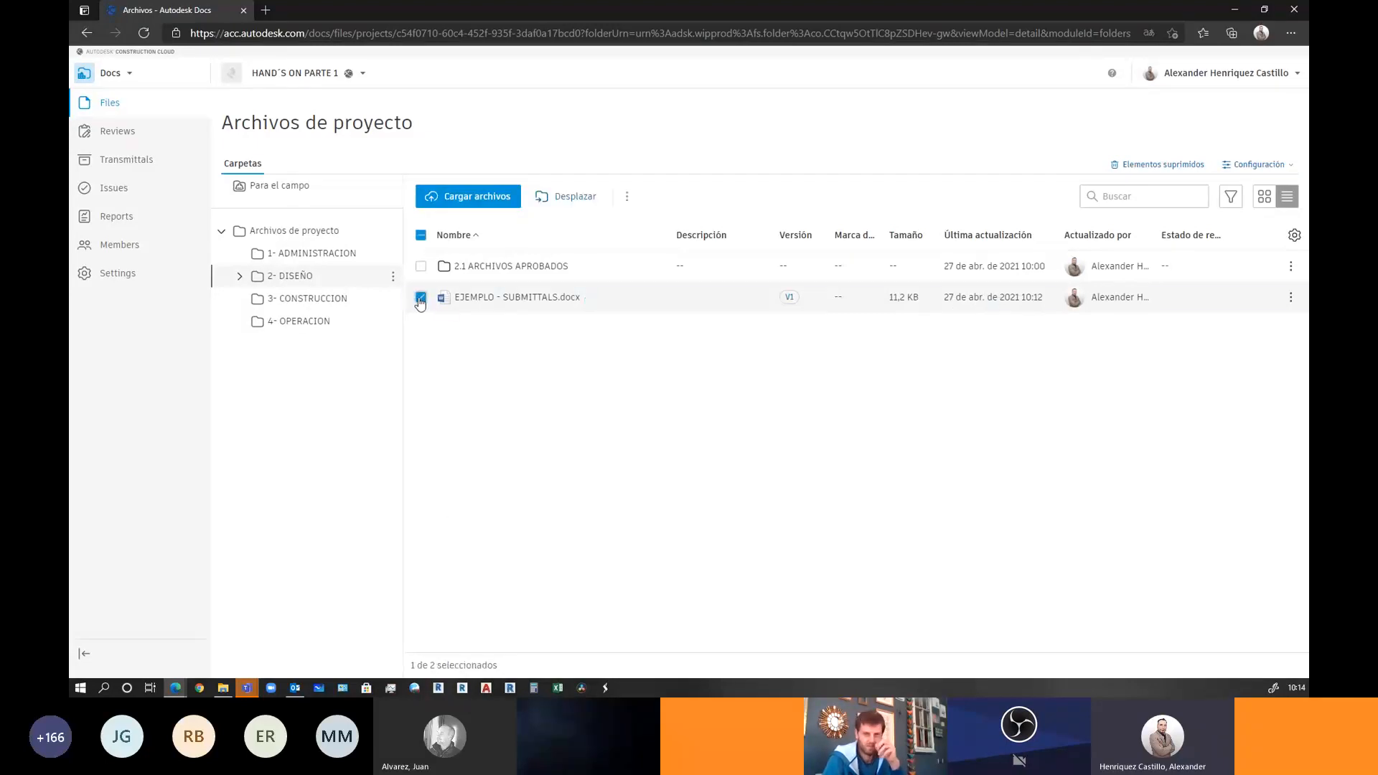
left_click(627, 197)
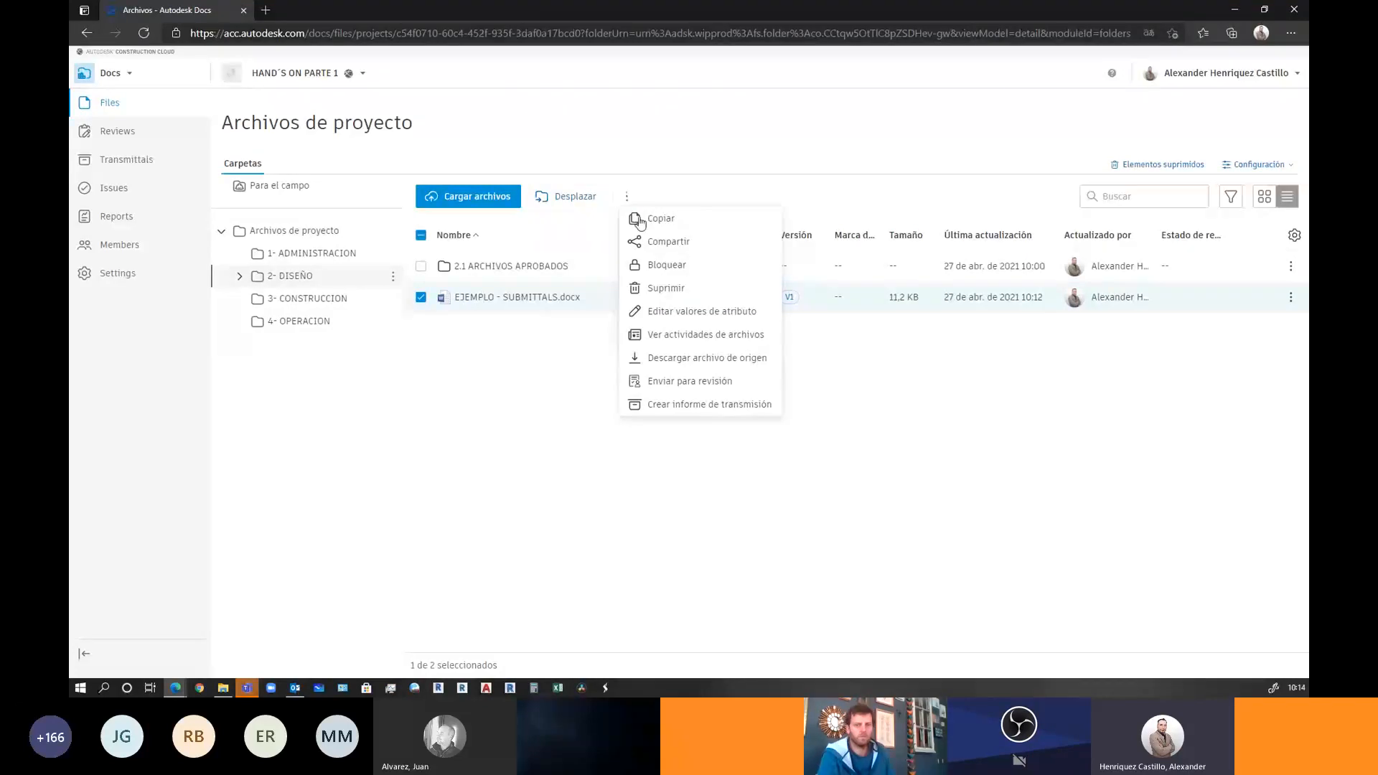
left_click(662, 383)
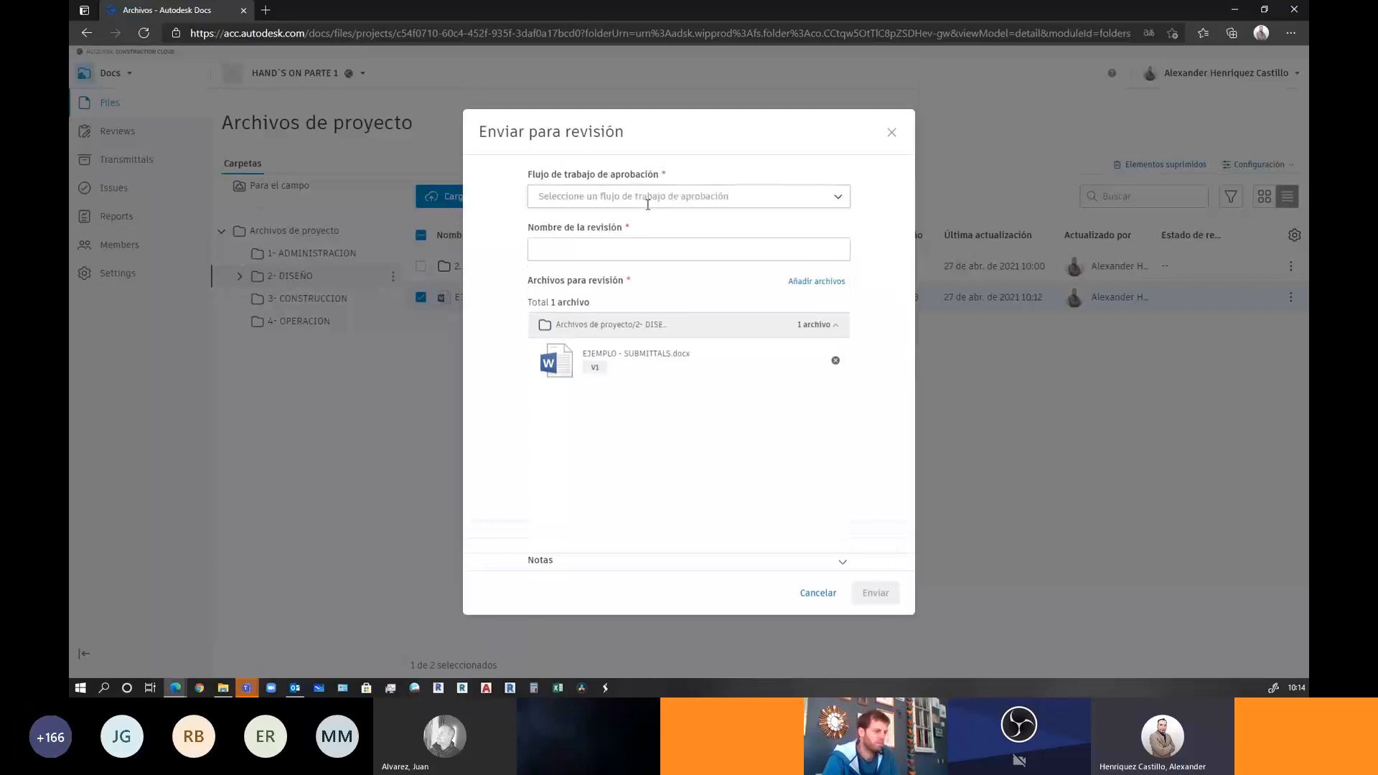
Pick the BIM MANAGER workflow, name the review EJEMPLO TALLER, and submit it
left_click(646, 196)
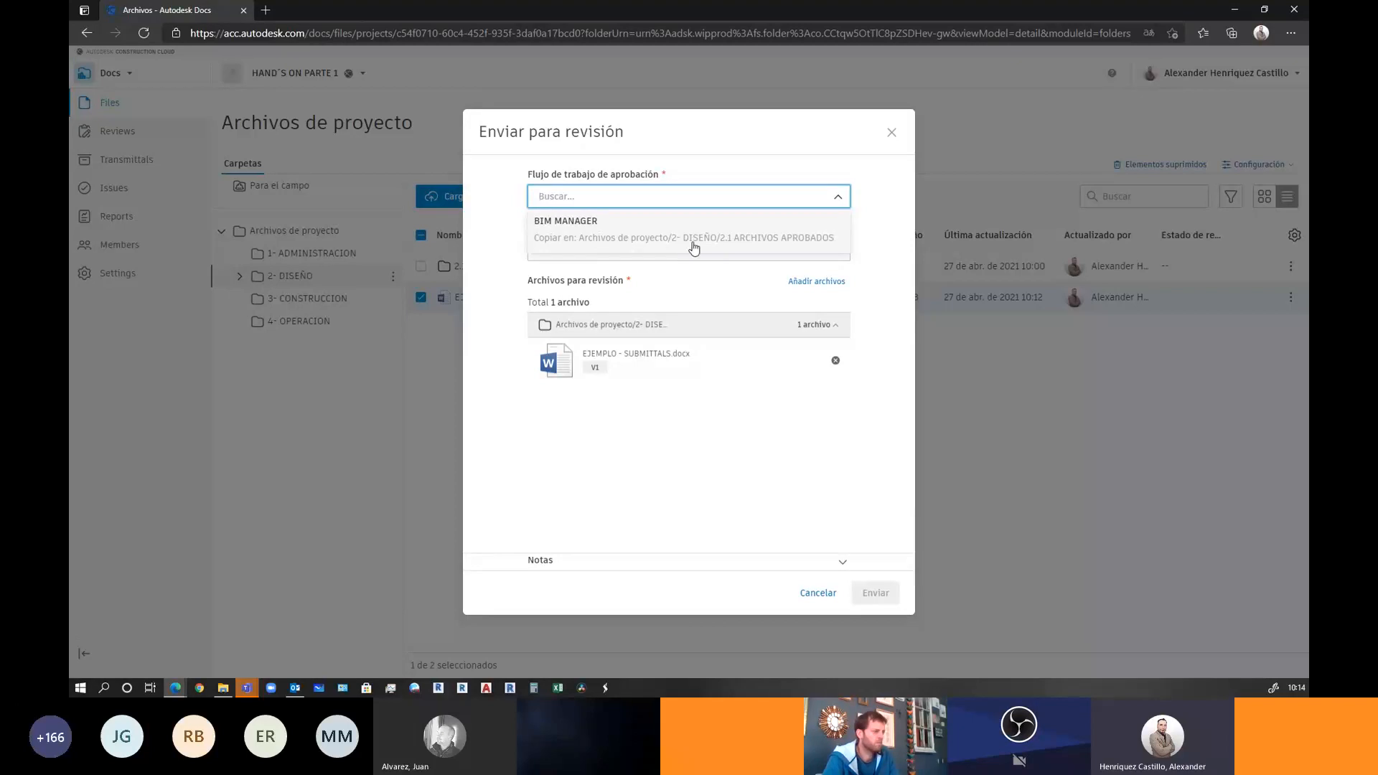
left_click(614, 243)
scroll(718, 423, "down", 2)
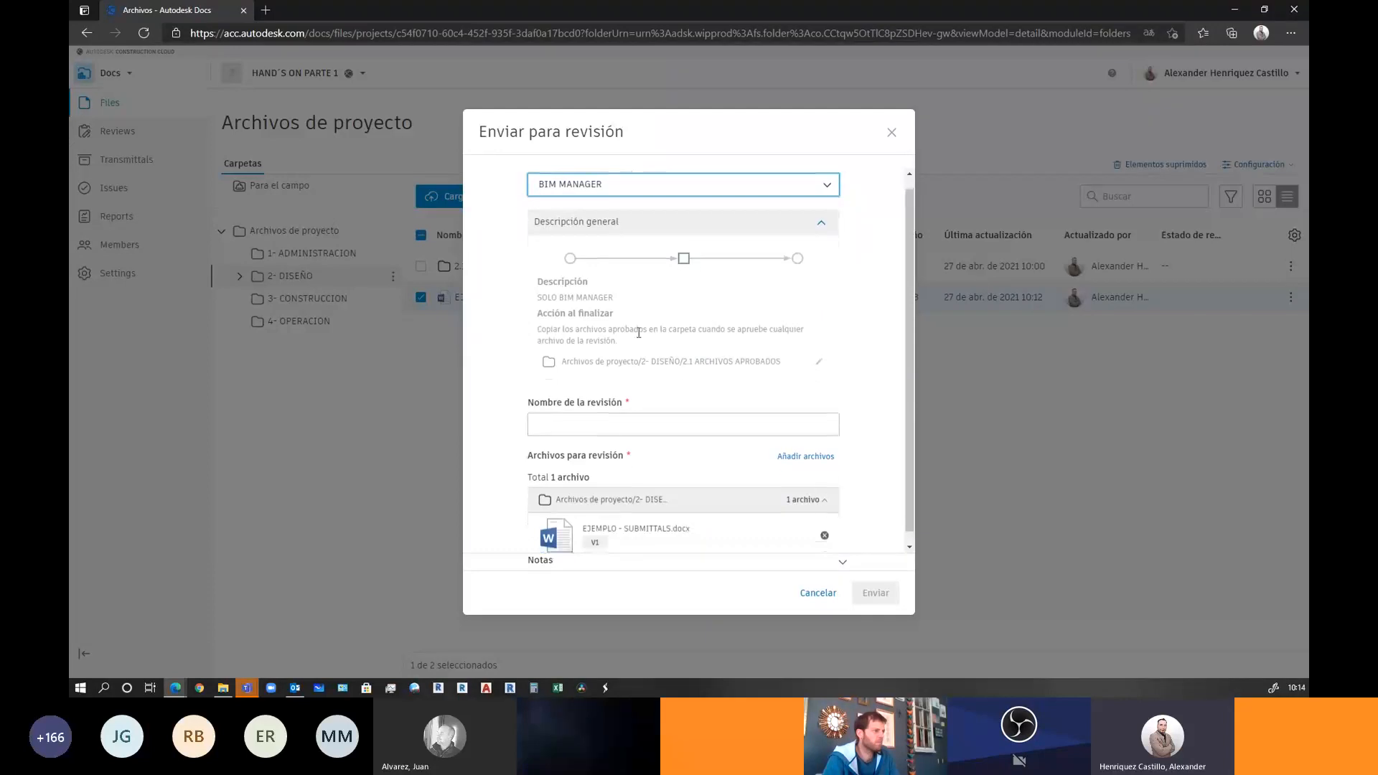
left_click(589, 414)
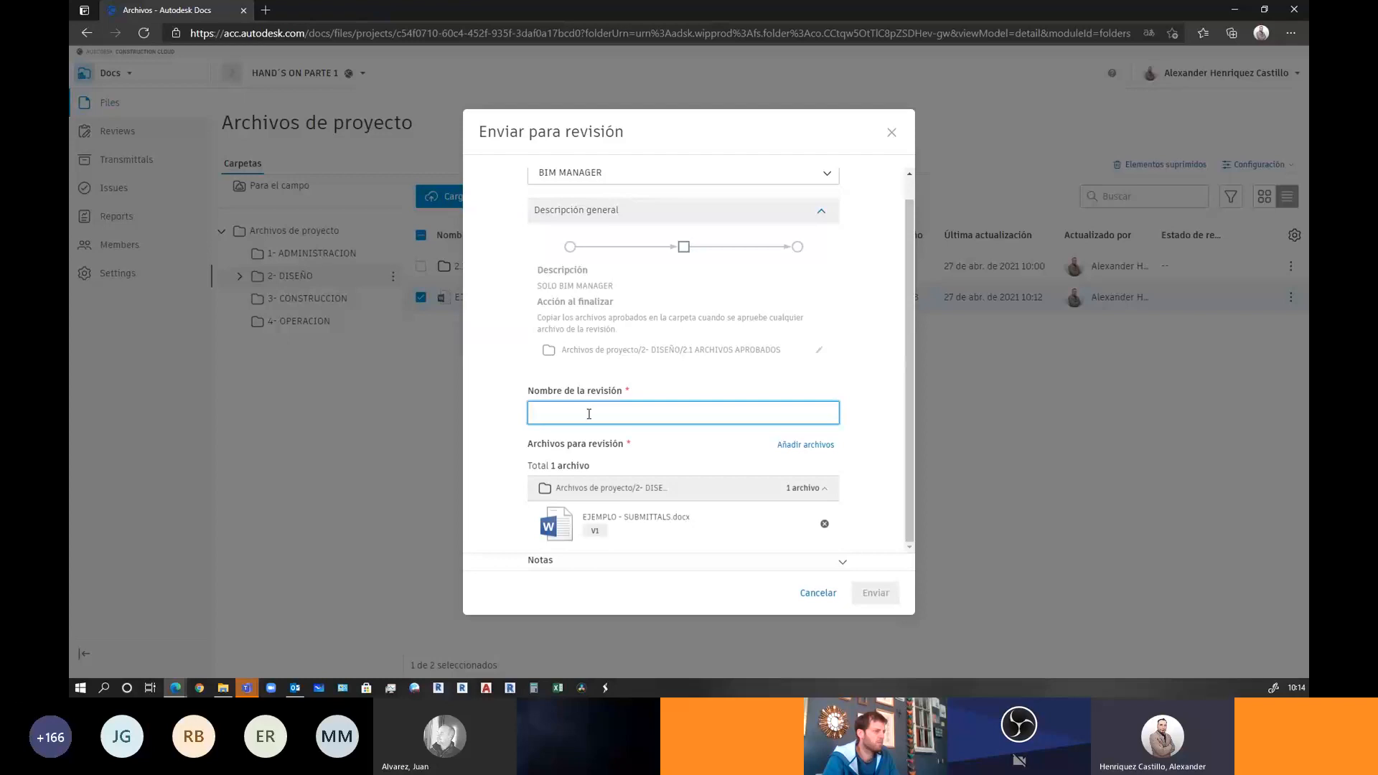
type("EJEMPLO ")
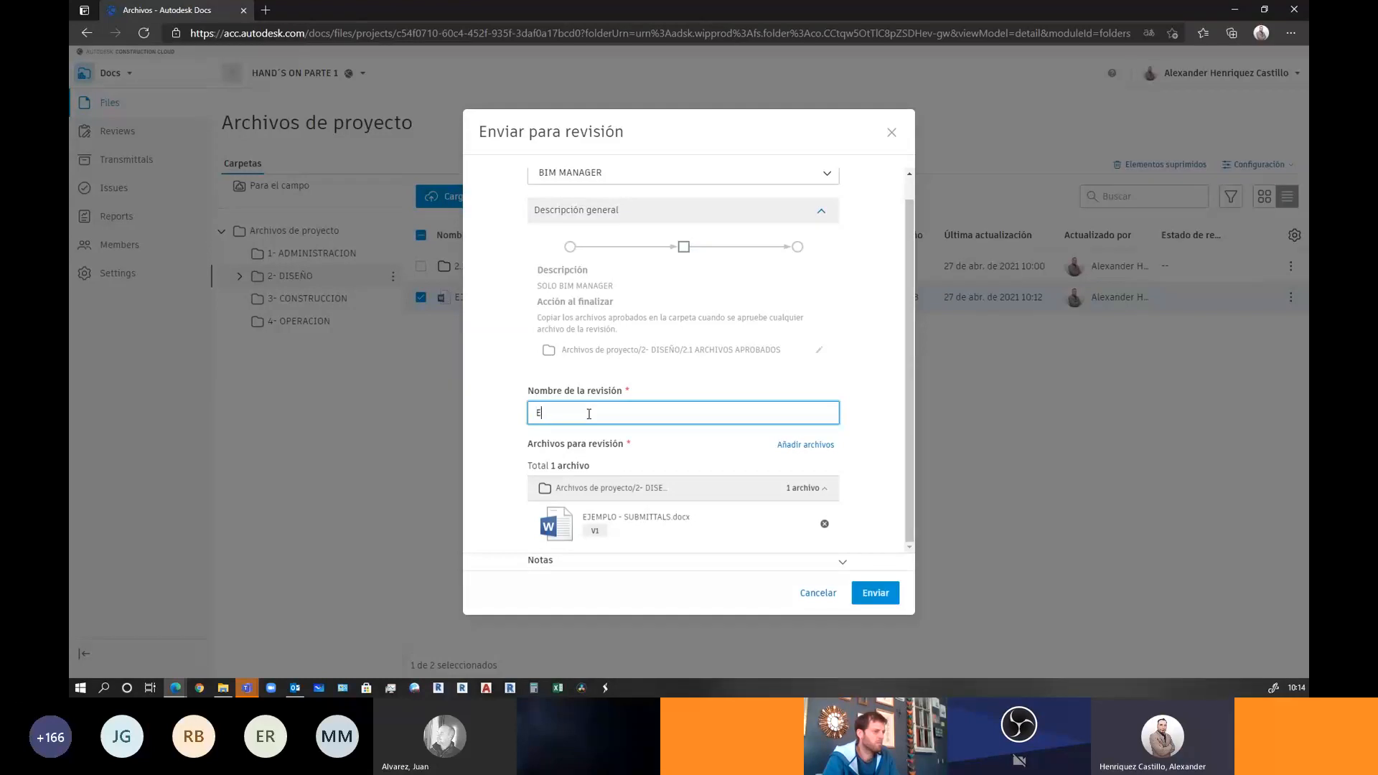
type("TALLER")
left_click(875, 593)
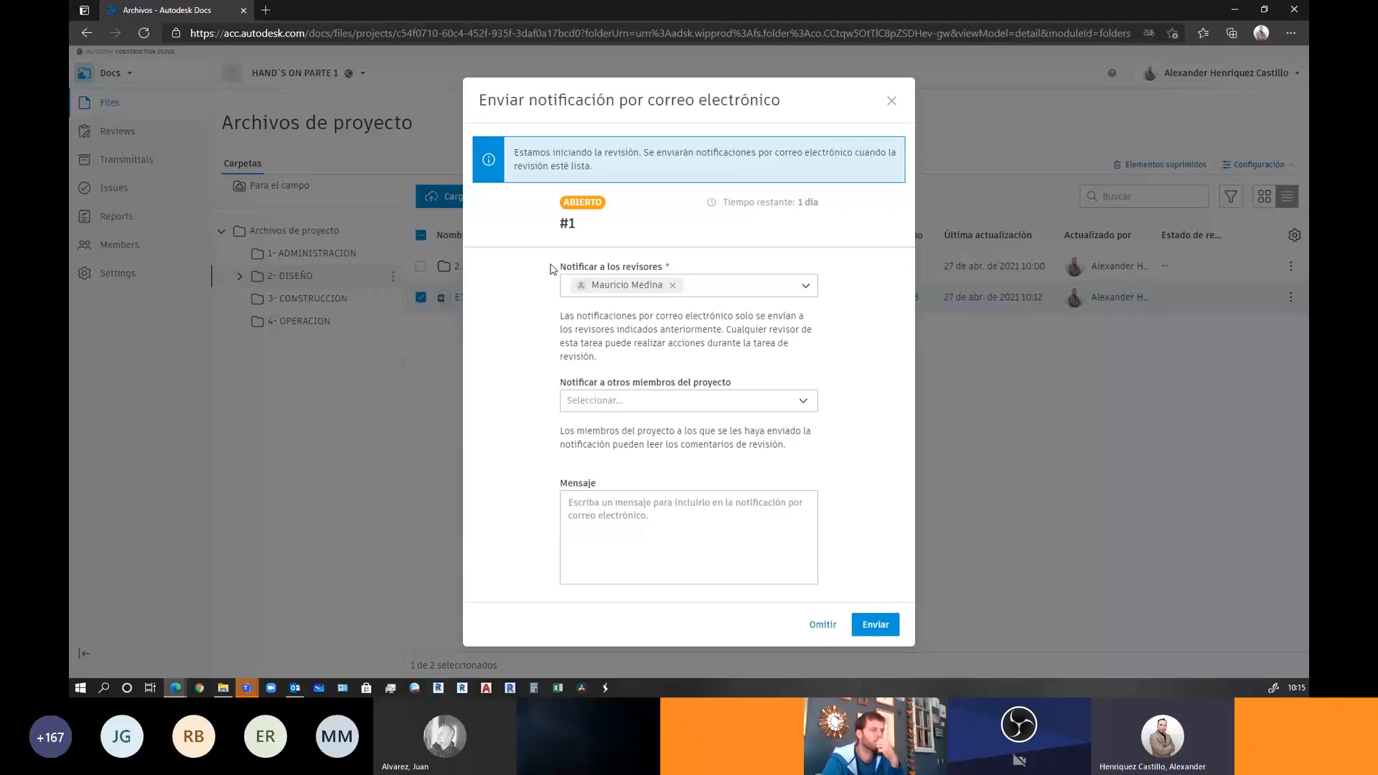
Add companies SONDA and AUTODESK, chosen under Empresa, as other members to notify
left_click(572, 408)
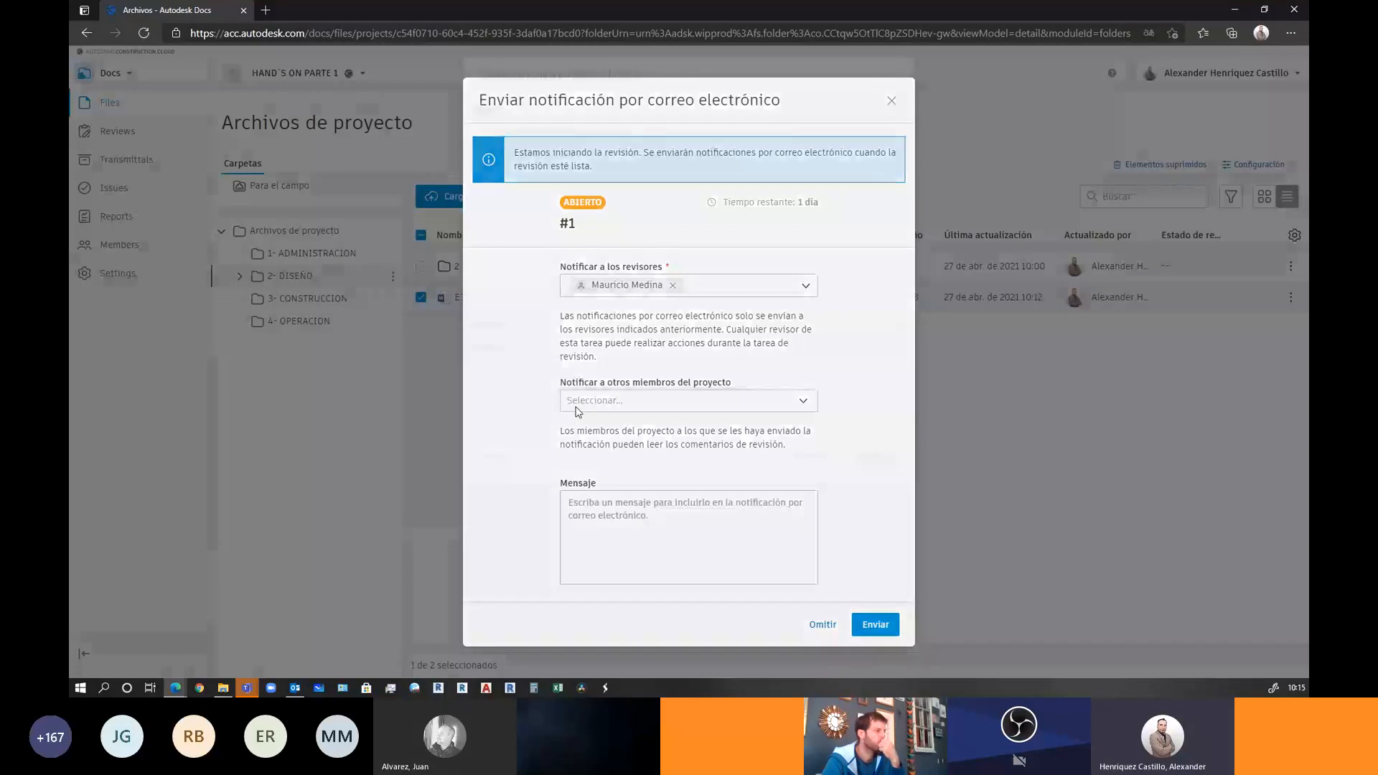
left_click(493, 443)
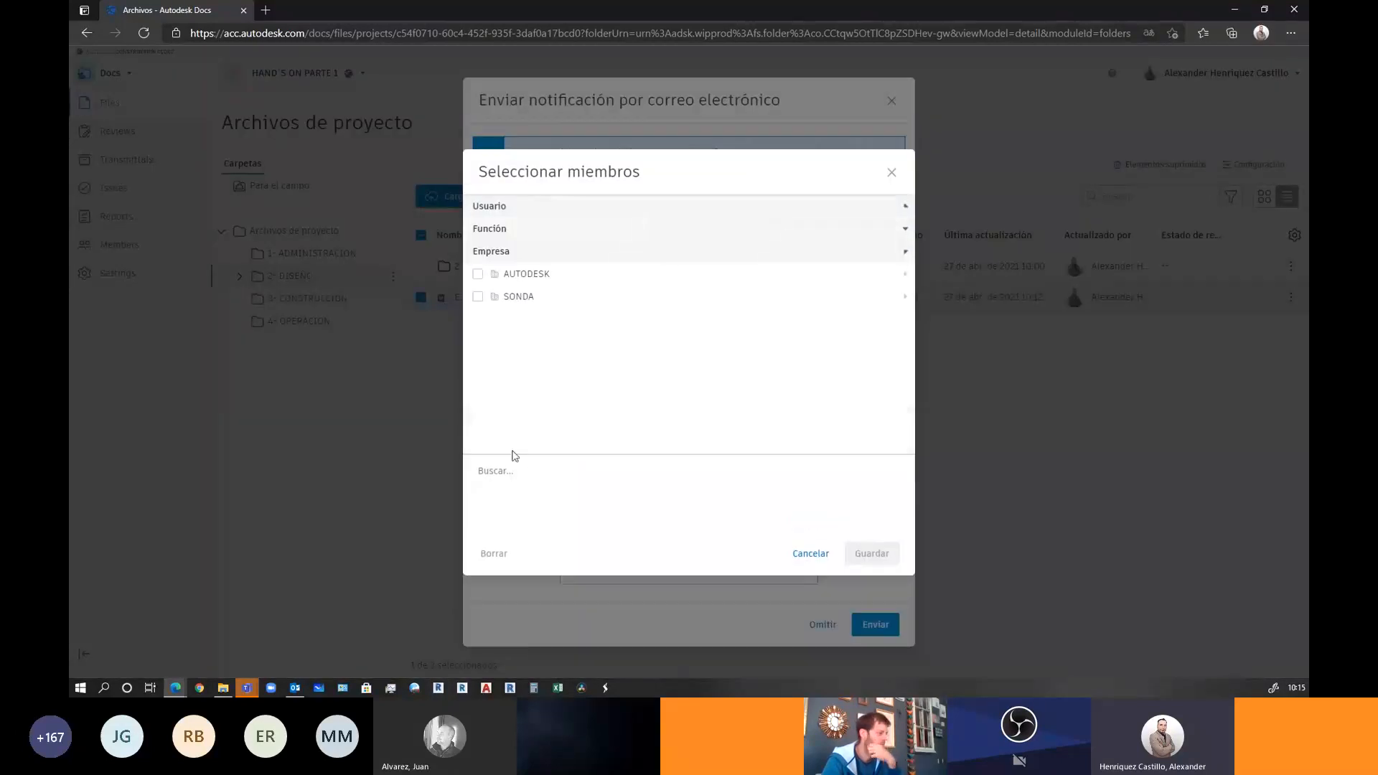
left_click(478, 297)
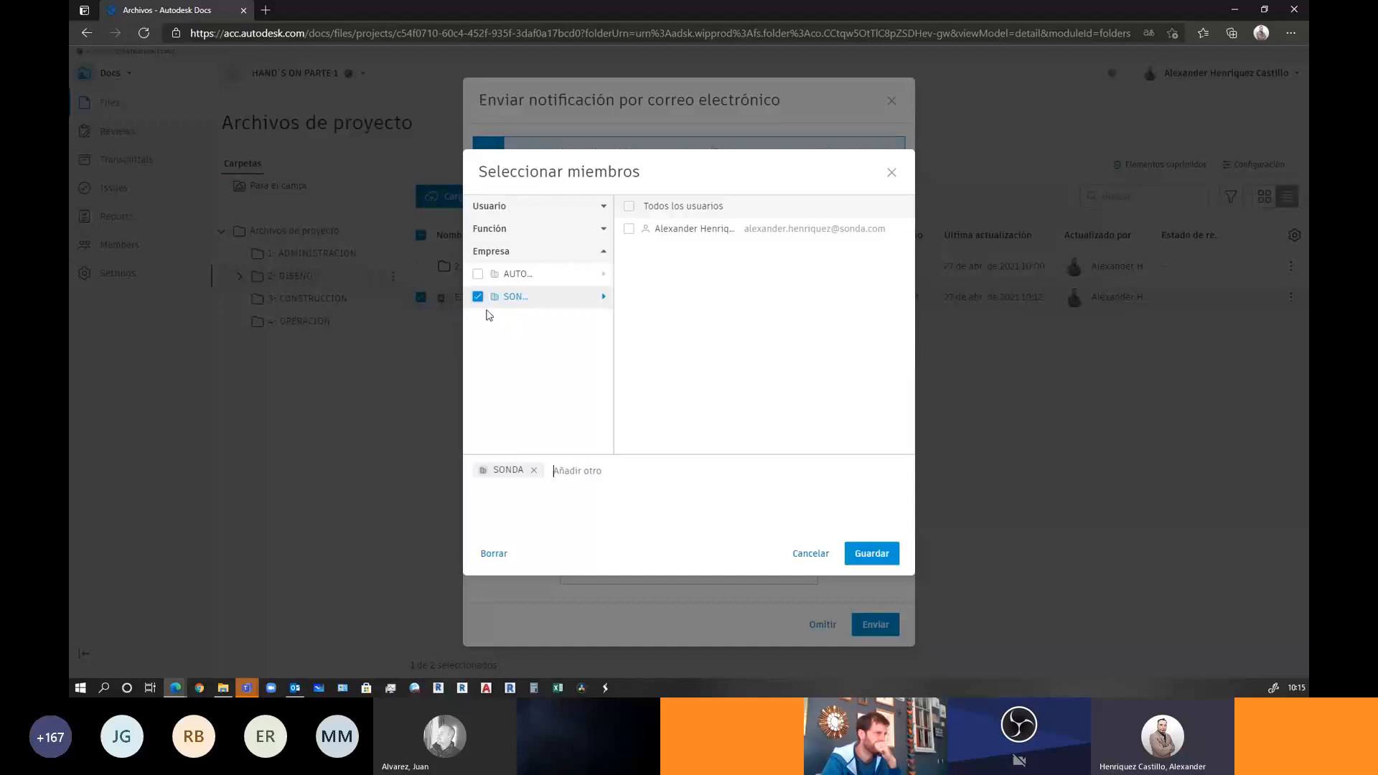
left_click(478, 274)
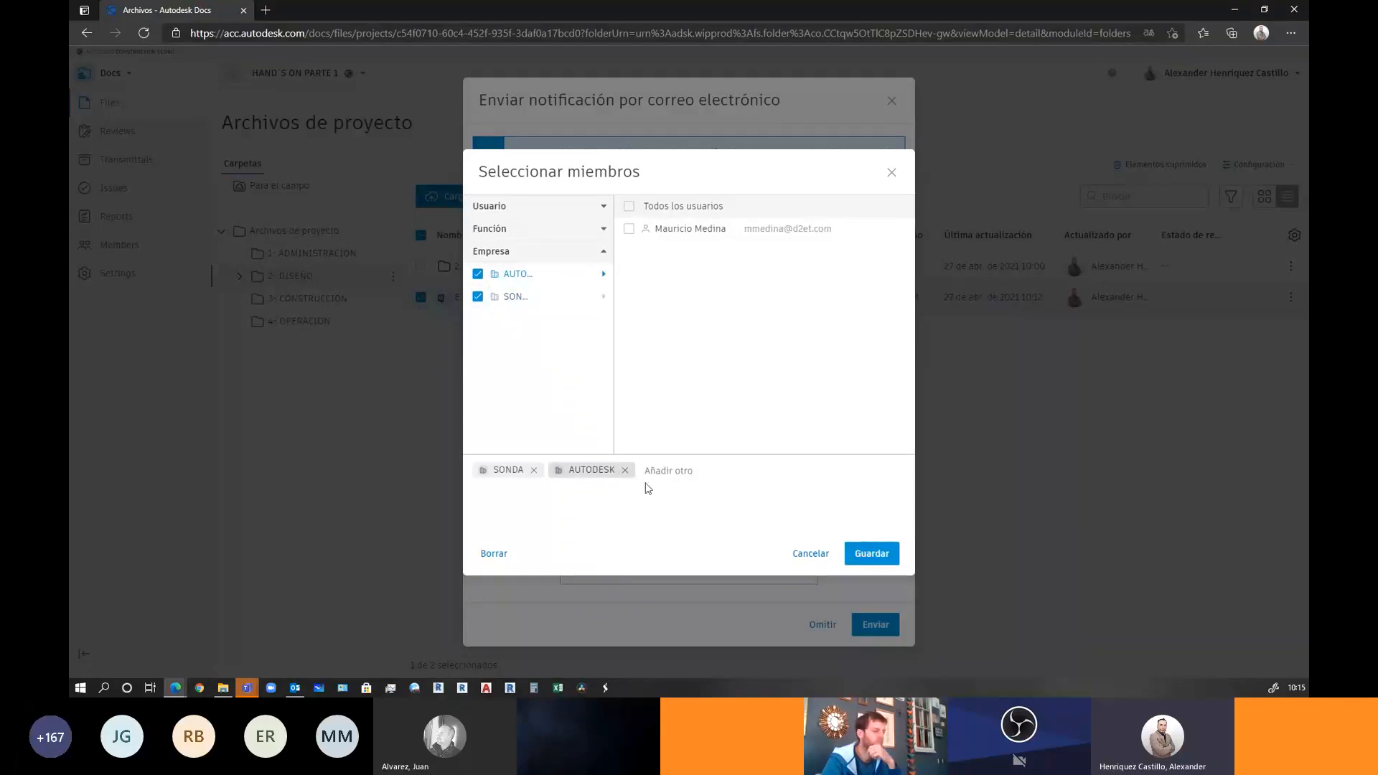
left_click(877, 561)
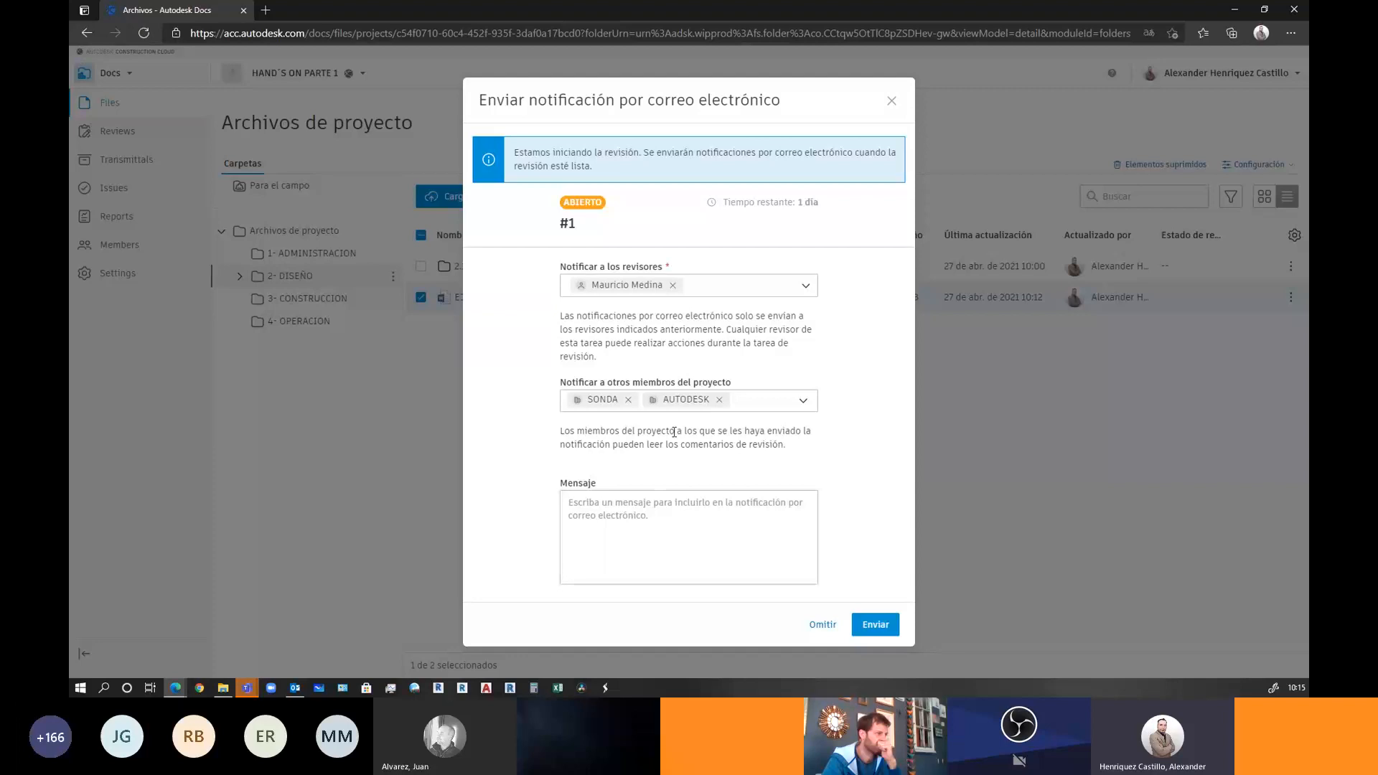
Write the notification message FAVOR REVISAR and bring up the reviewers list
left_click(603, 513)
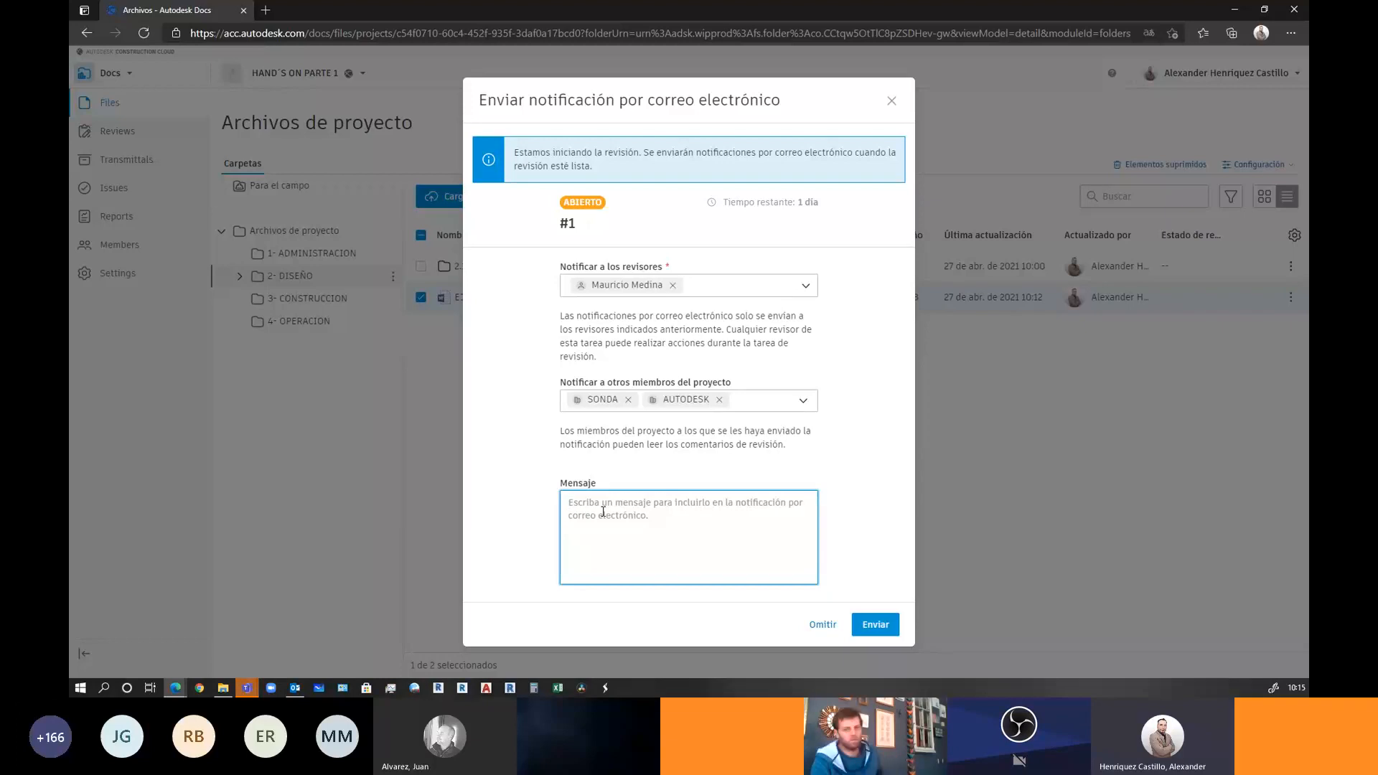
type("FAV")
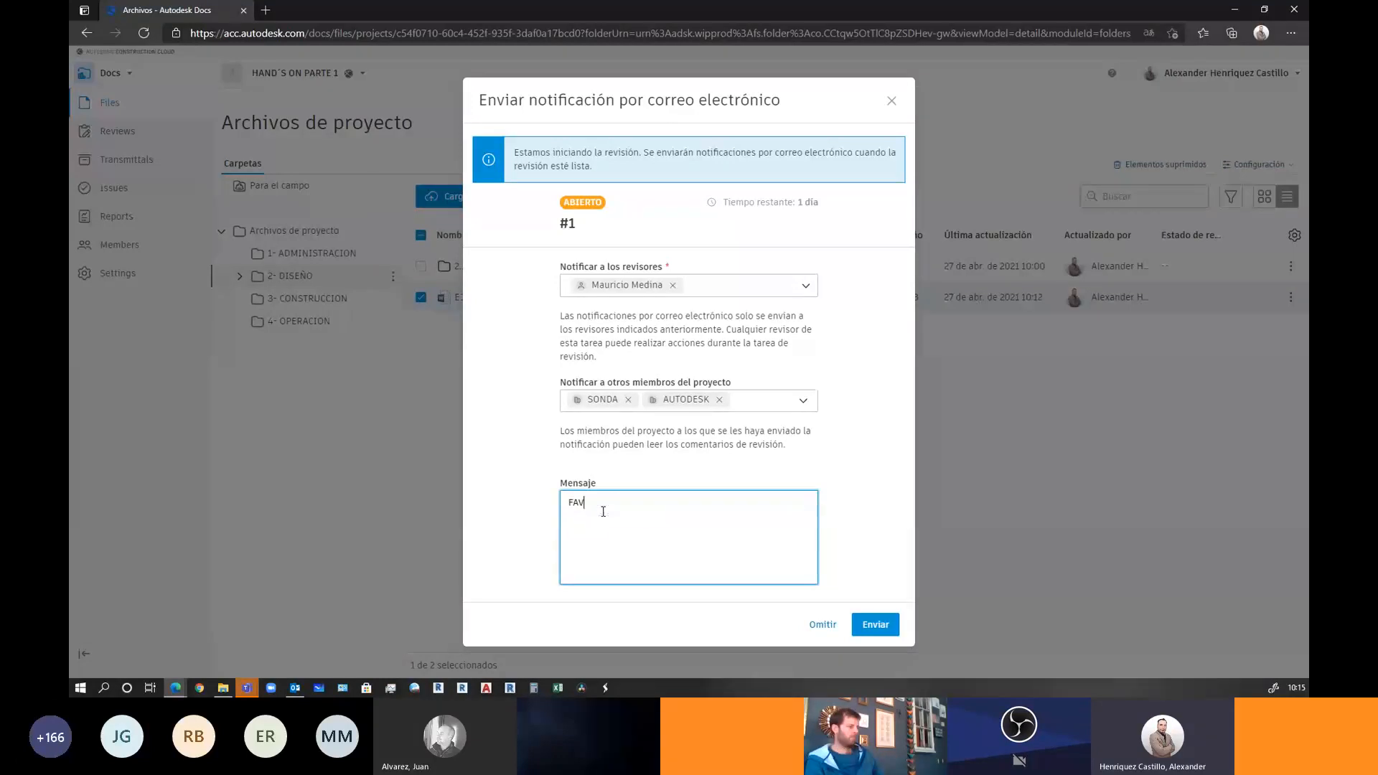
type("OR REVISAR")
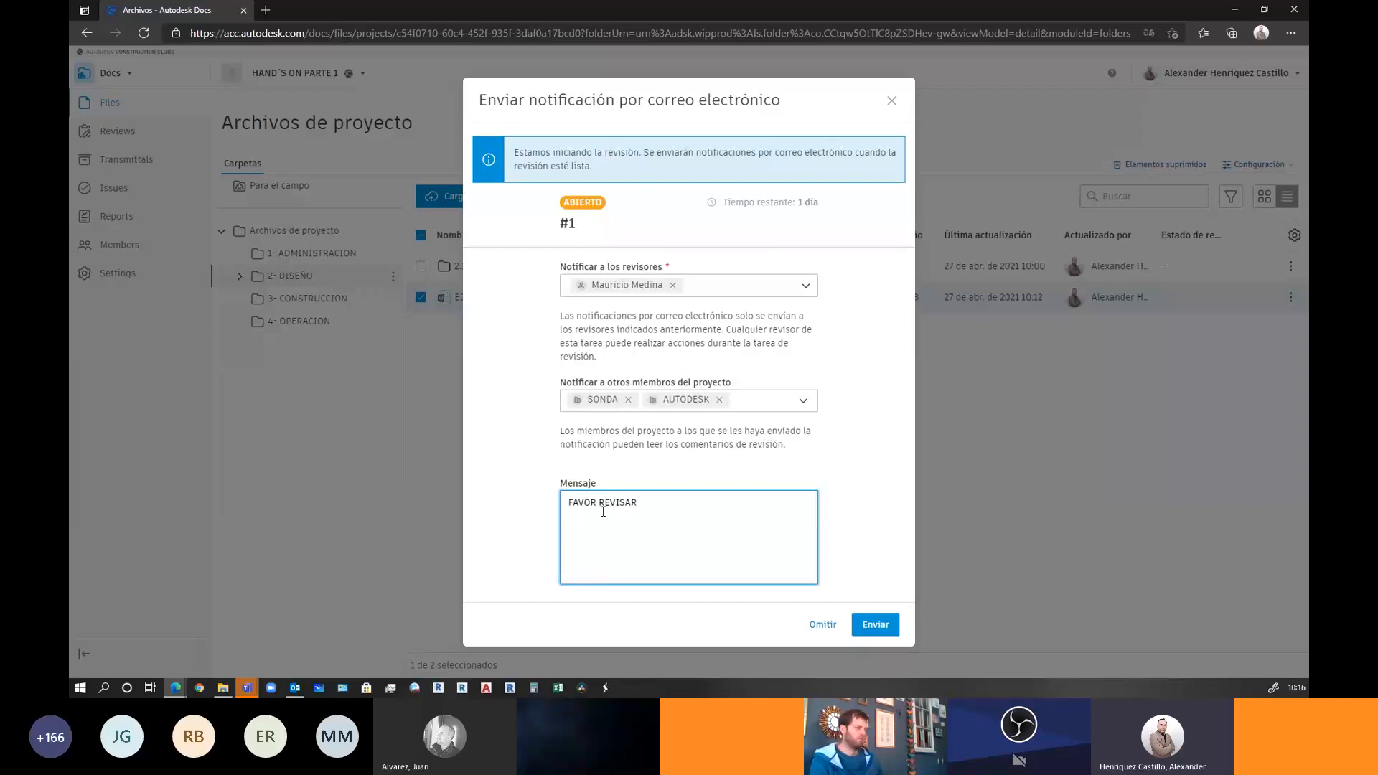
left_click(736, 282)
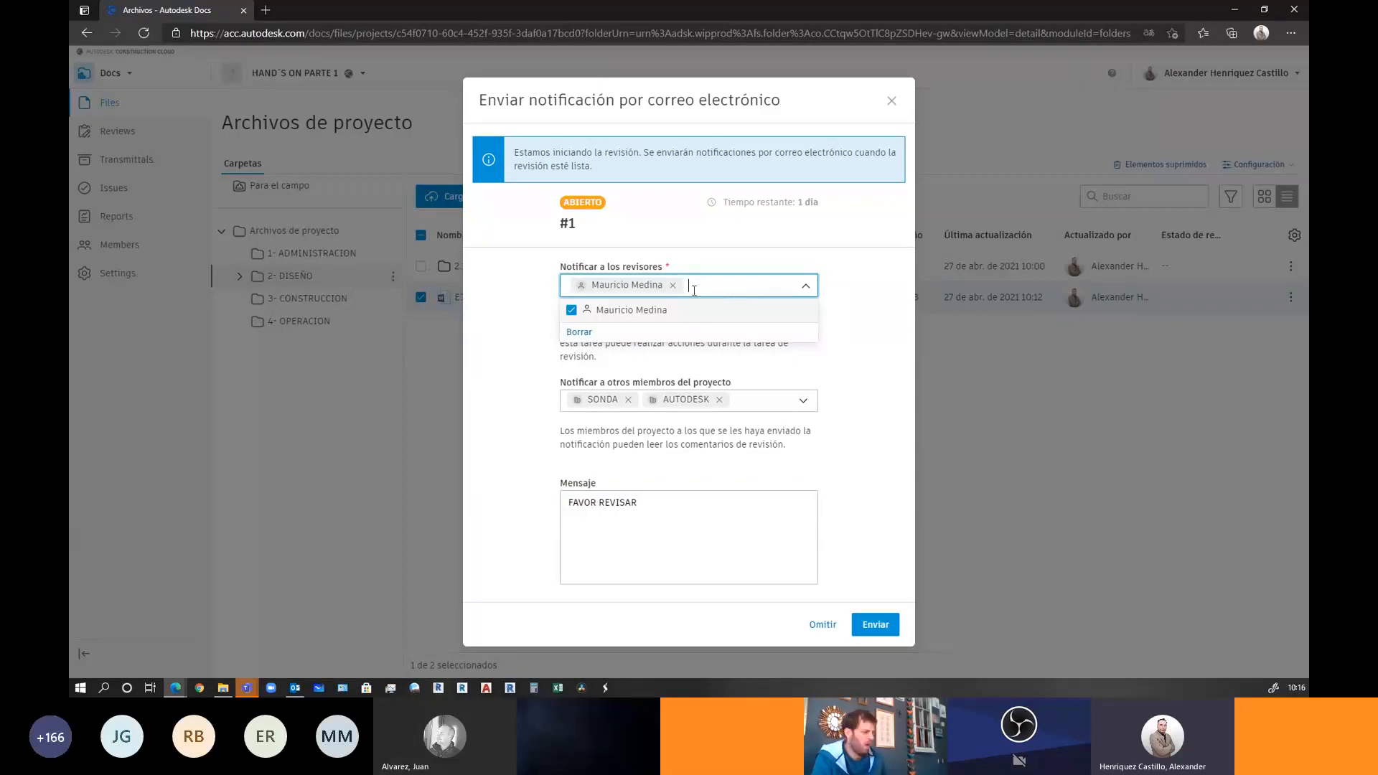
mouse_move(583, 288)
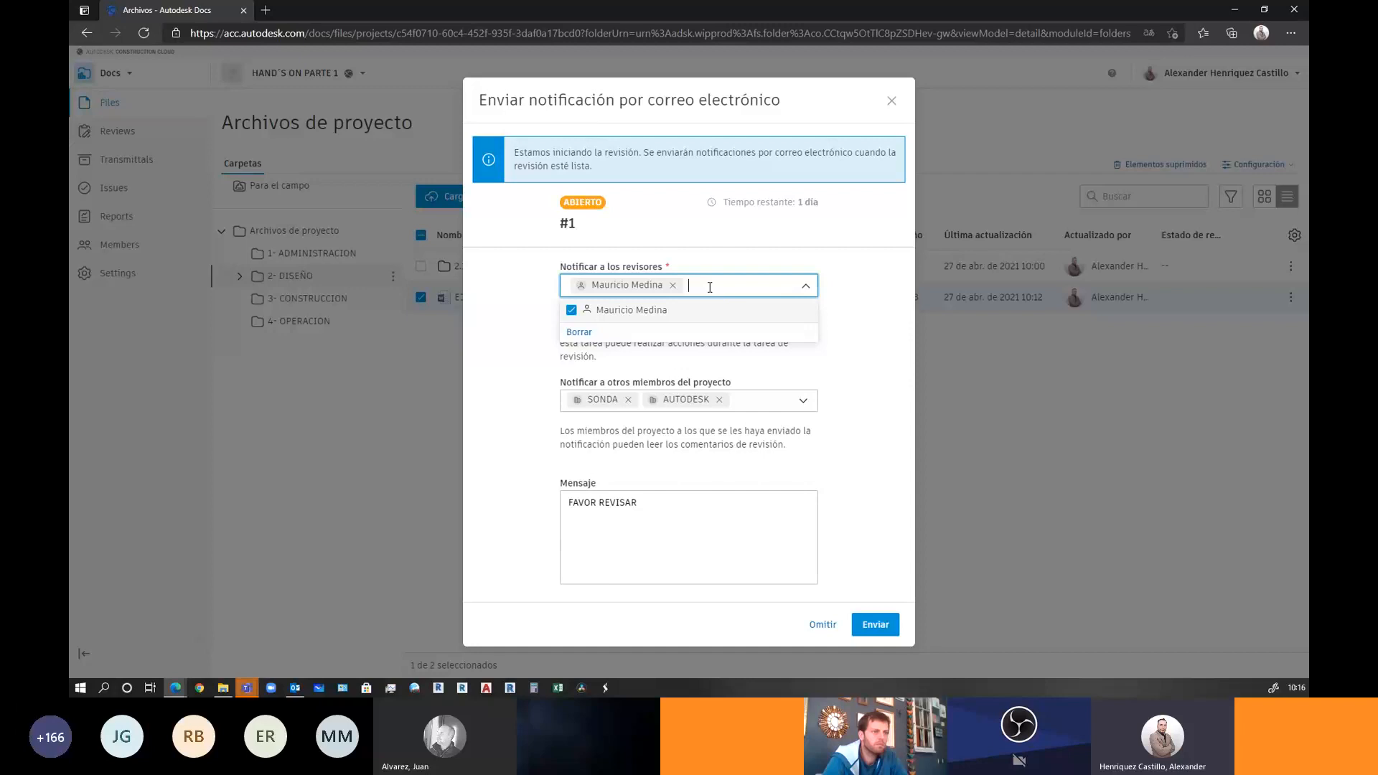
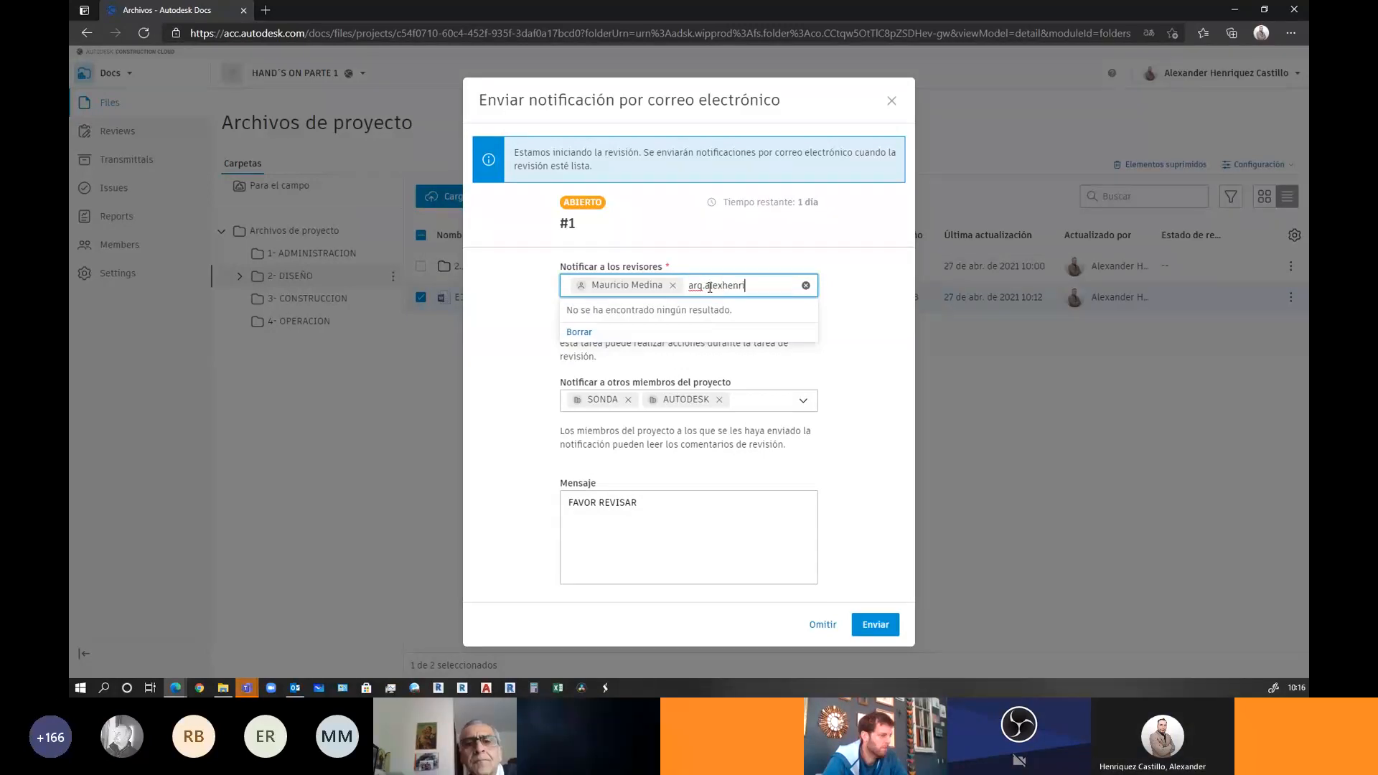
Try adding a reviewer's e-mail address, then delete it, keeping the existing reviewer
key("alt")
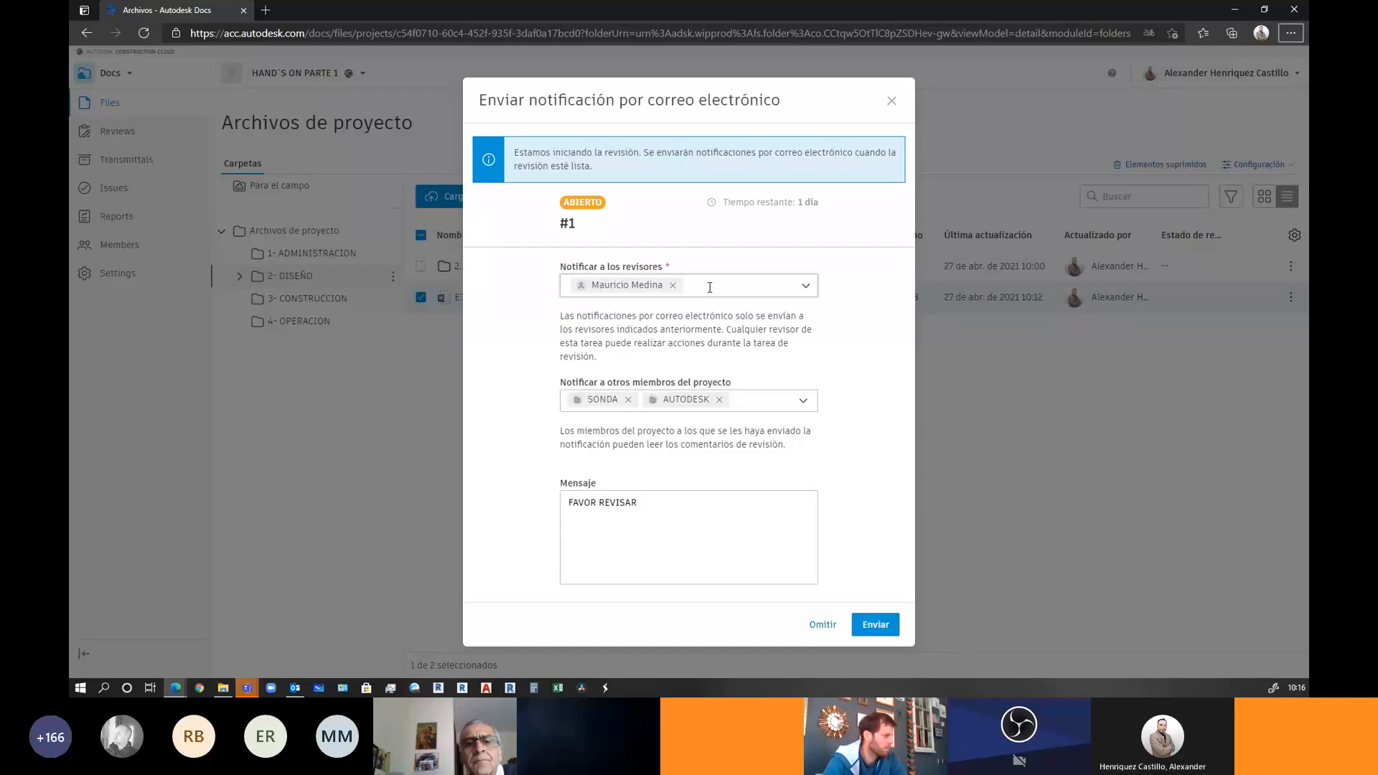
left_click(710, 287)
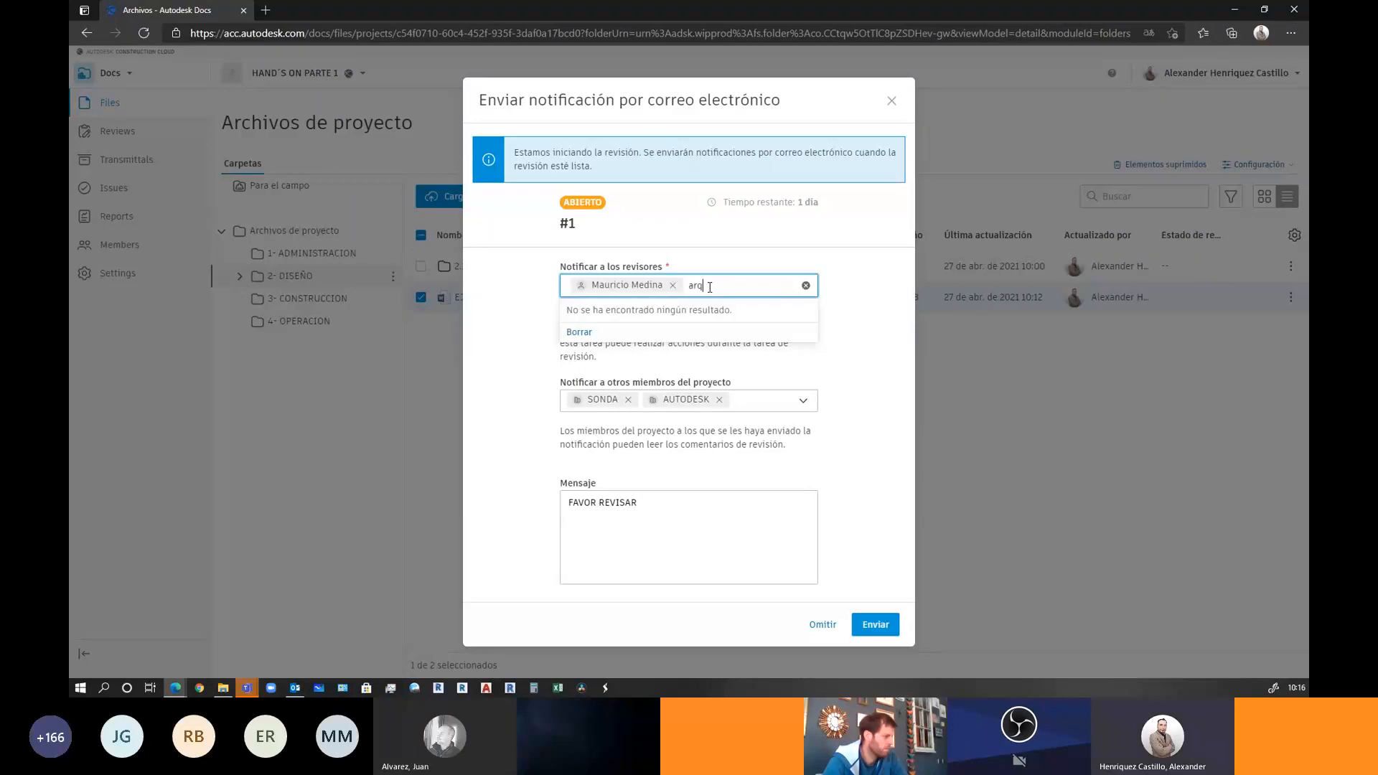
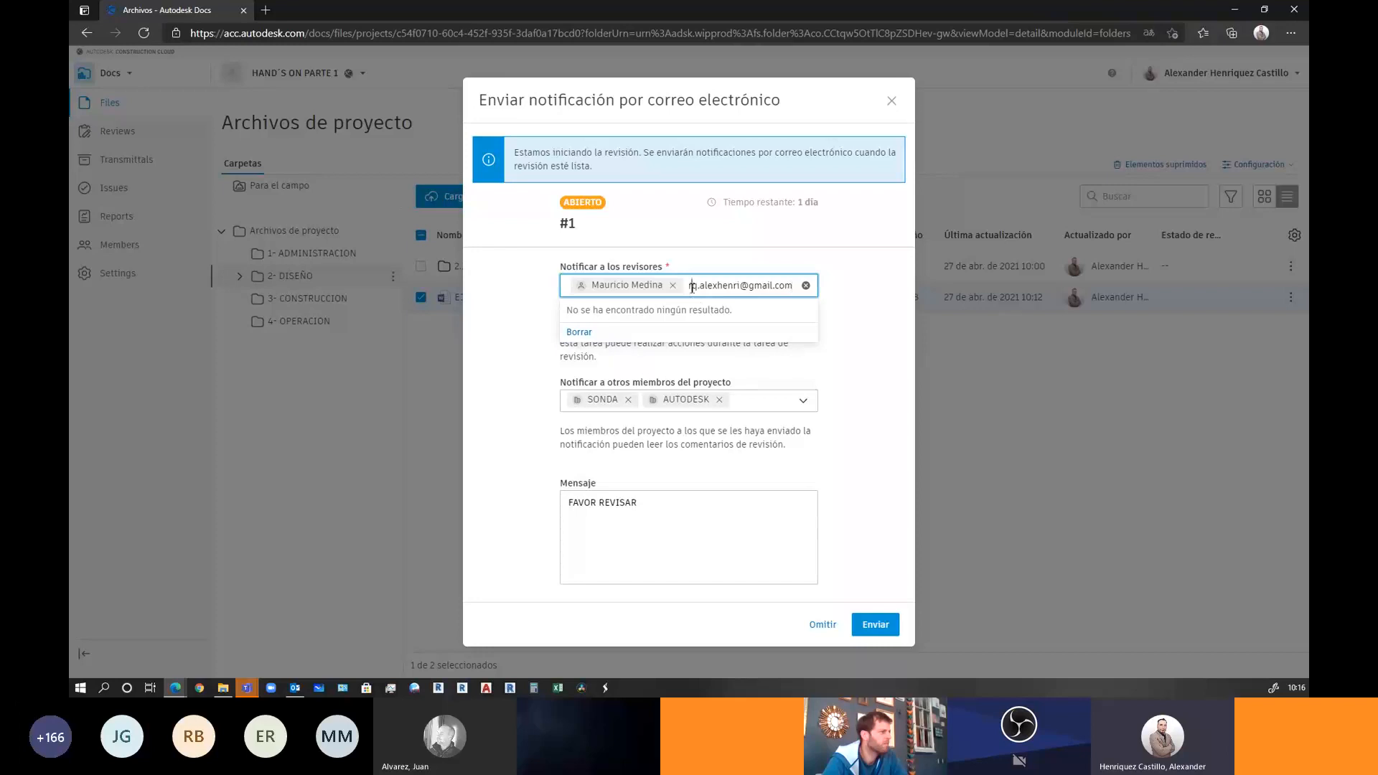
left_click_drag(691, 287, 793, 287)
key("BackSpace")
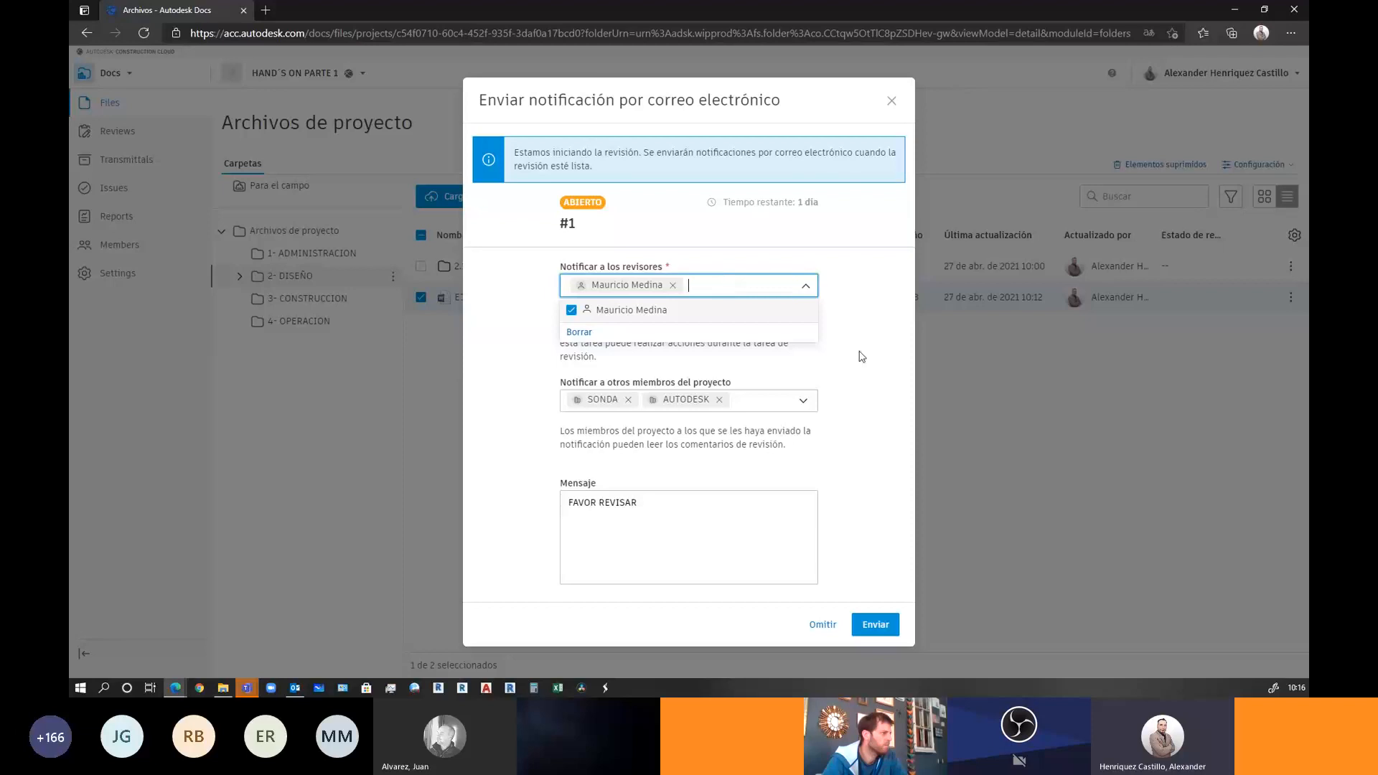
Send the review notification email, then go to the project's Reviews page
left_click(873, 625)
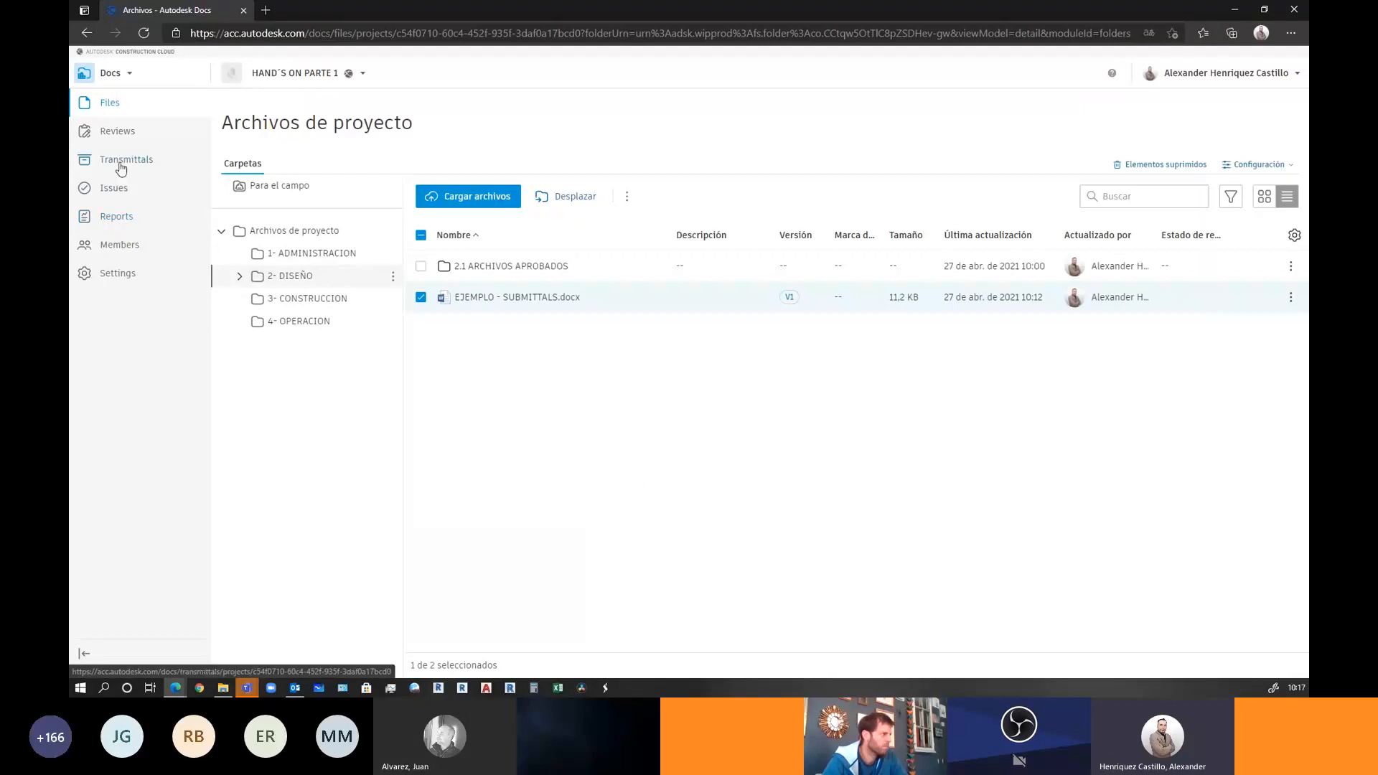
left_click(115, 132)
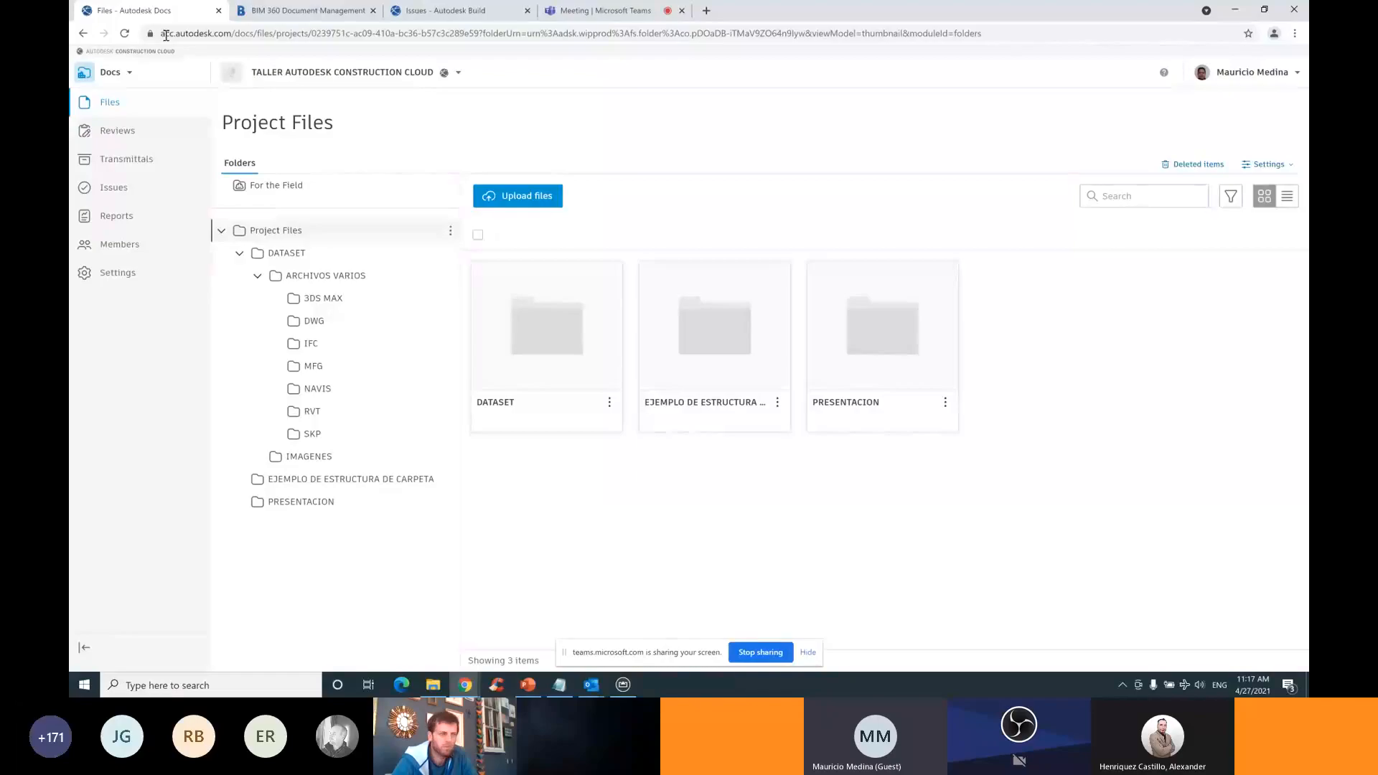
Bring up the Review #1 - EJEMPLO TALLER notification email in Outlook
mouse_move(595, 685)
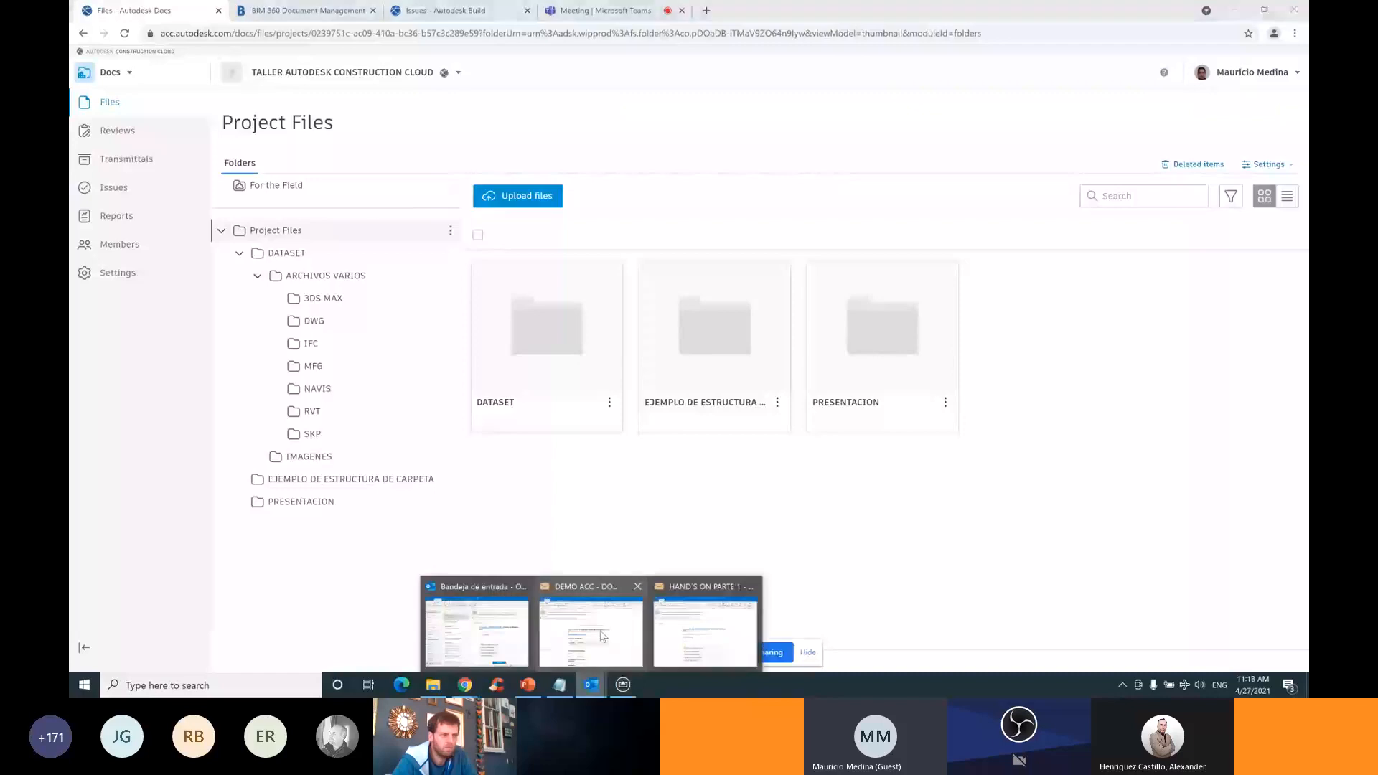
left_click(601, 631)
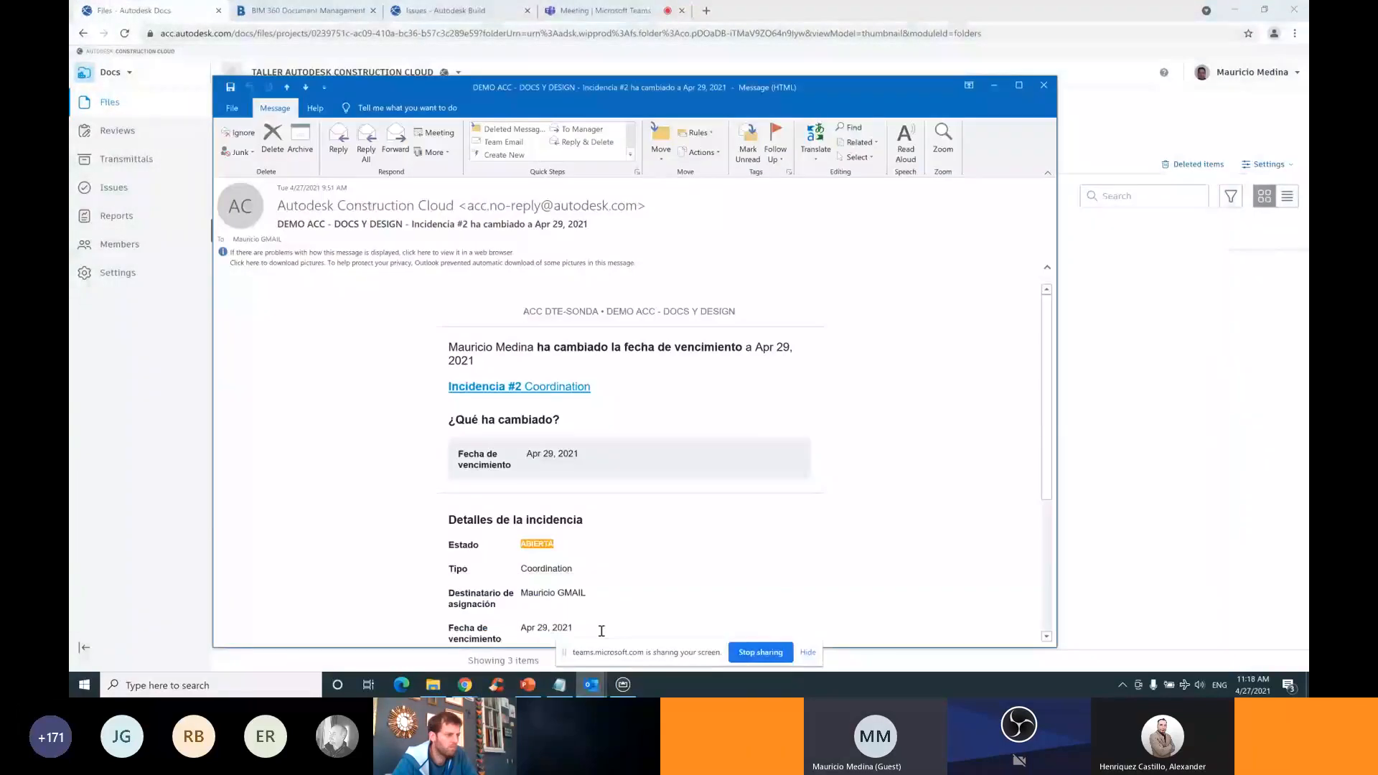
mouse_move(590, 684)
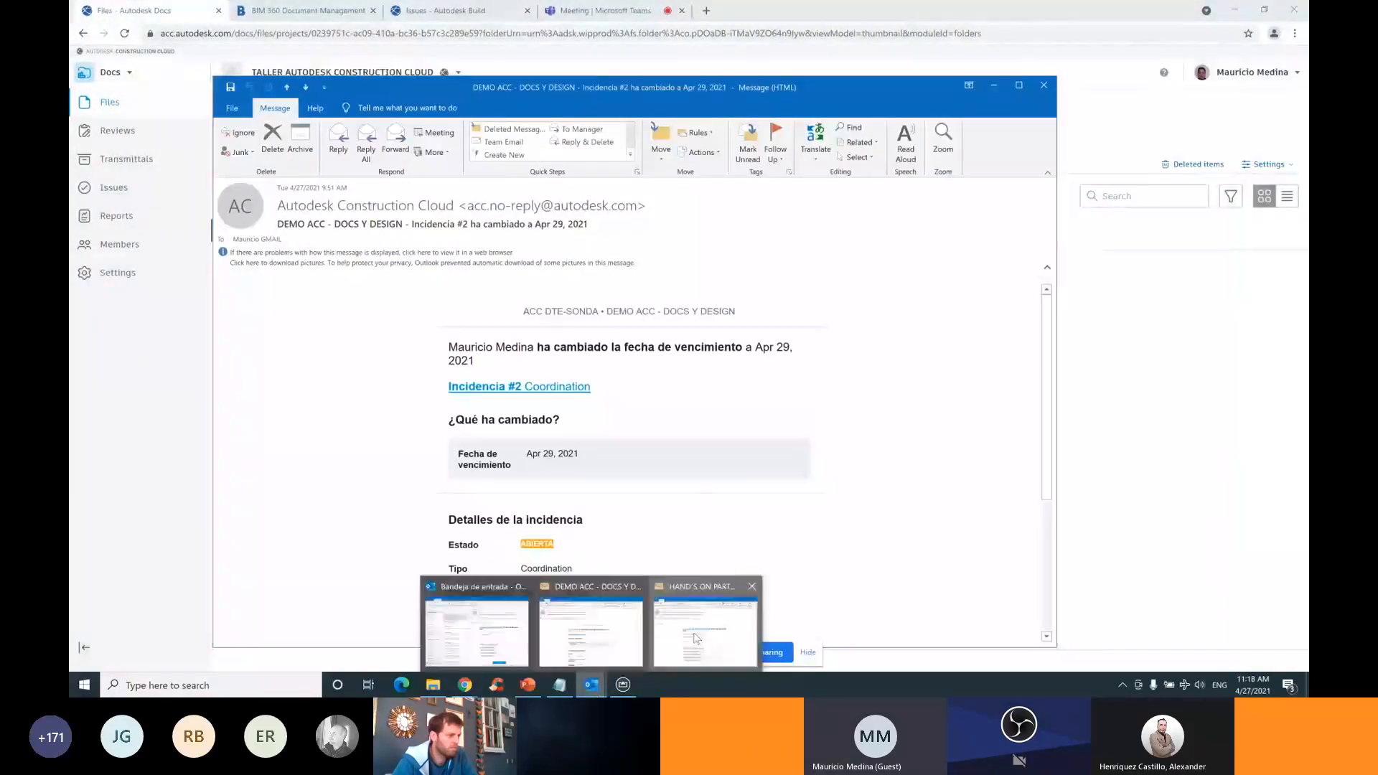
left_click(695, 633)
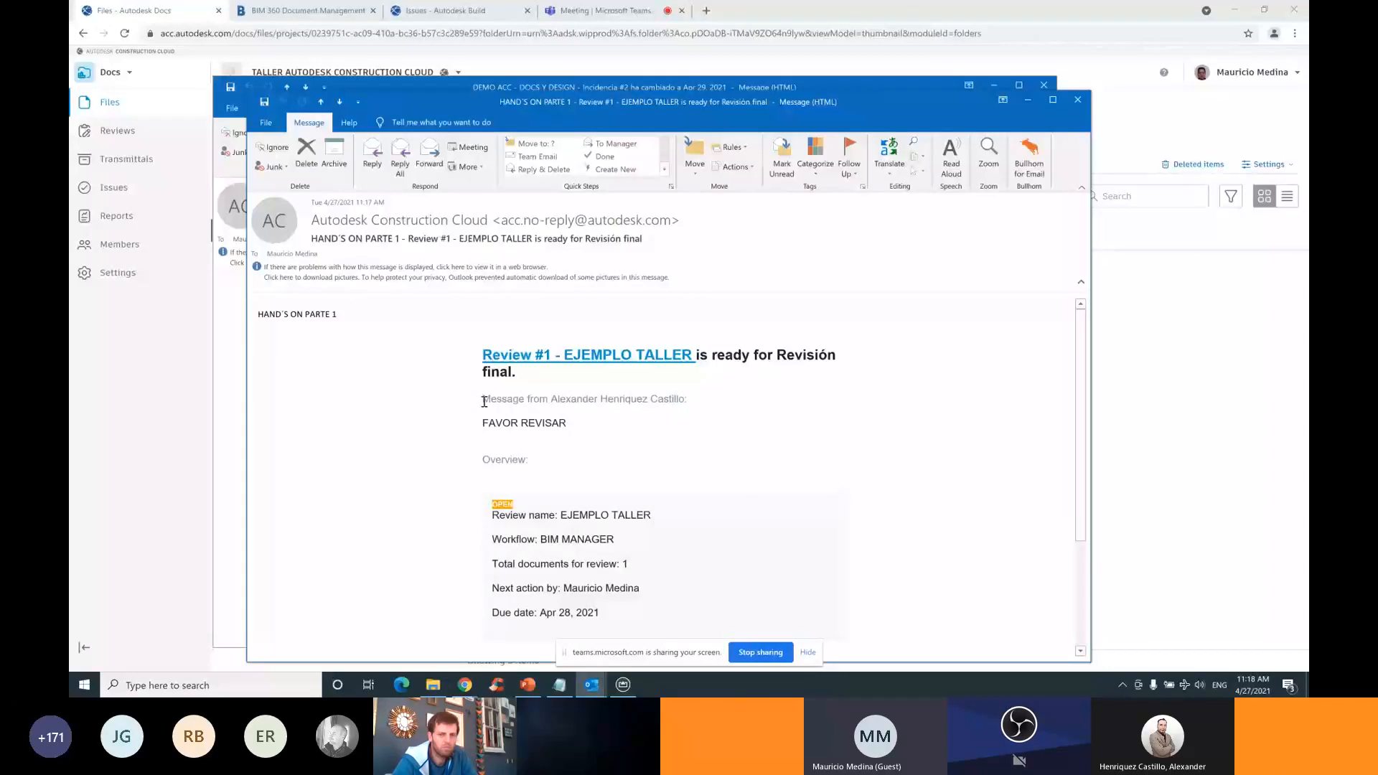
Read the FAVOR REVISAR message down to VIEW REVIEW, then return to the Autodesk Docs project files
left_click(474, 430)
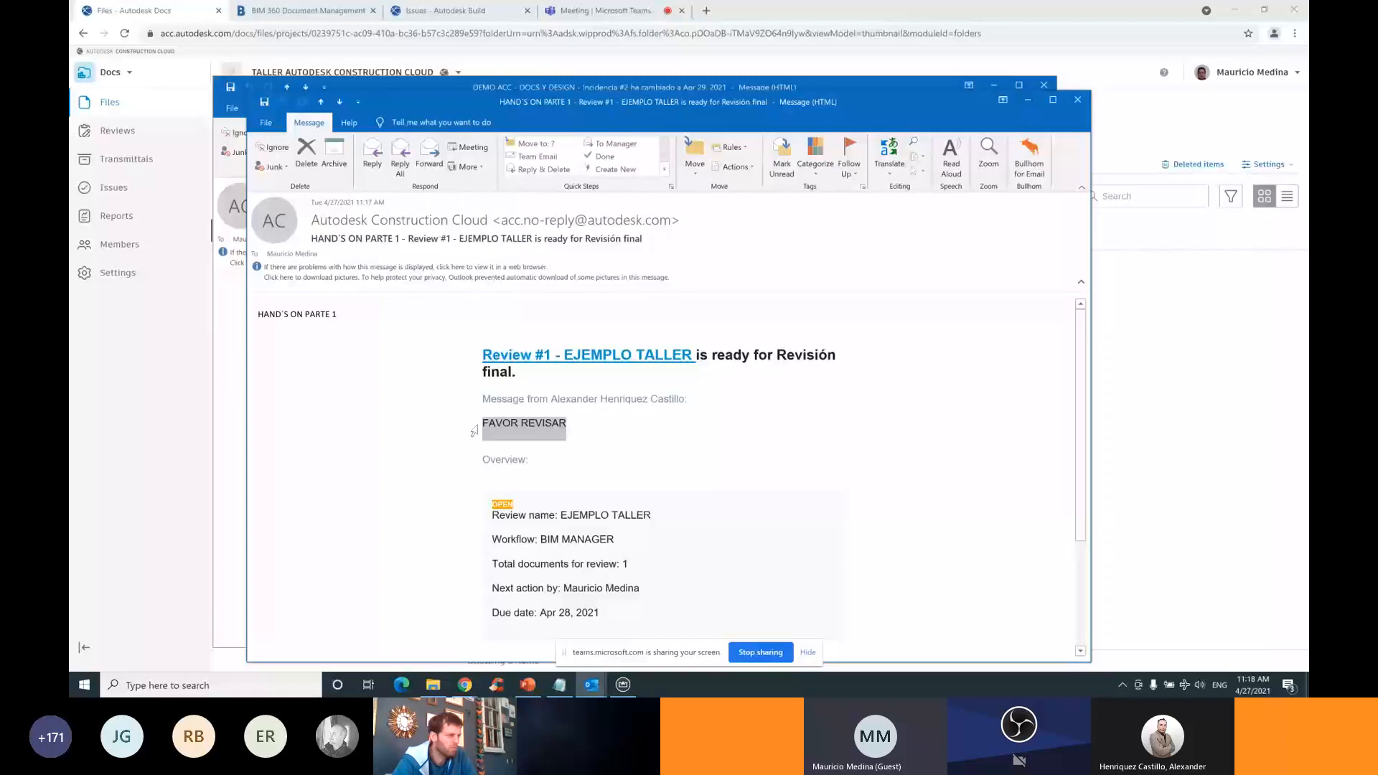
left_click(506, 448)
scroll(507, 446, "down", 5)
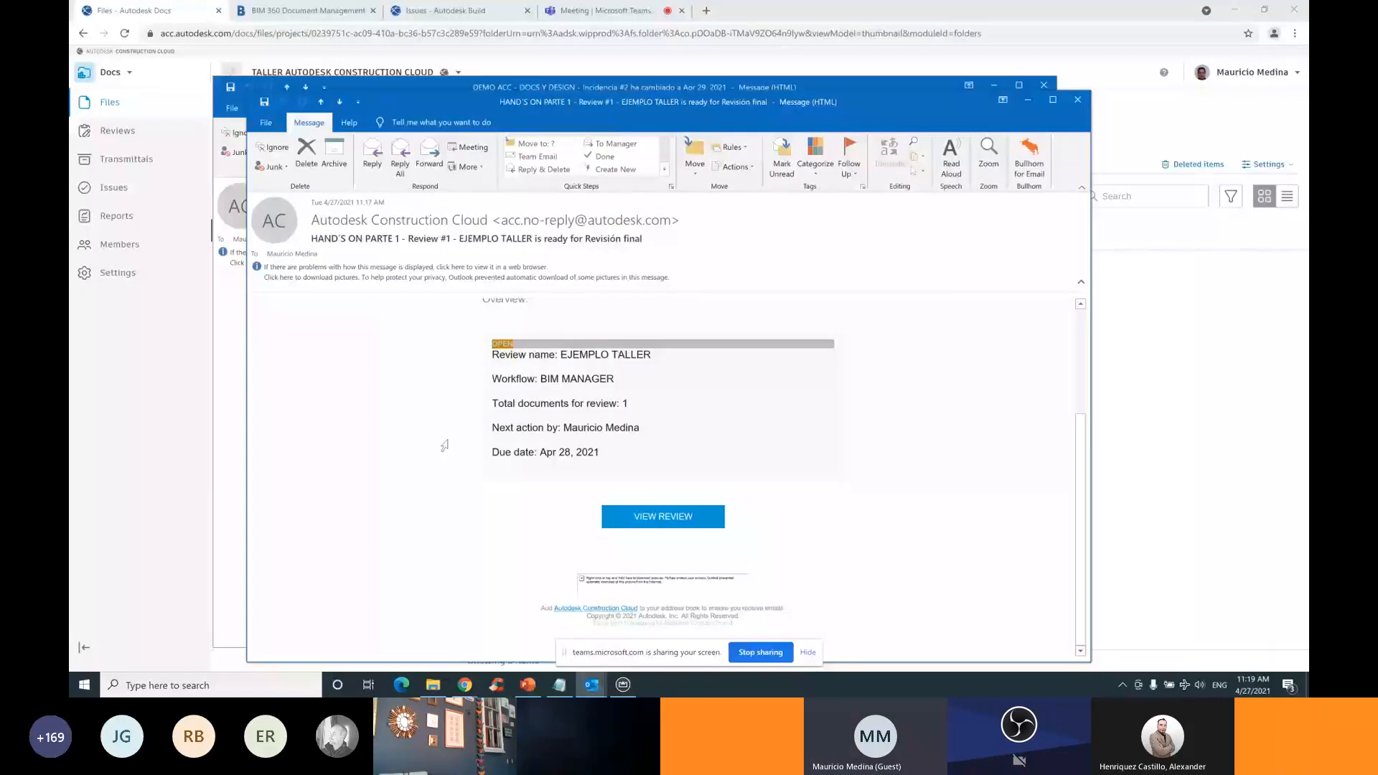
left_click(155, 132)
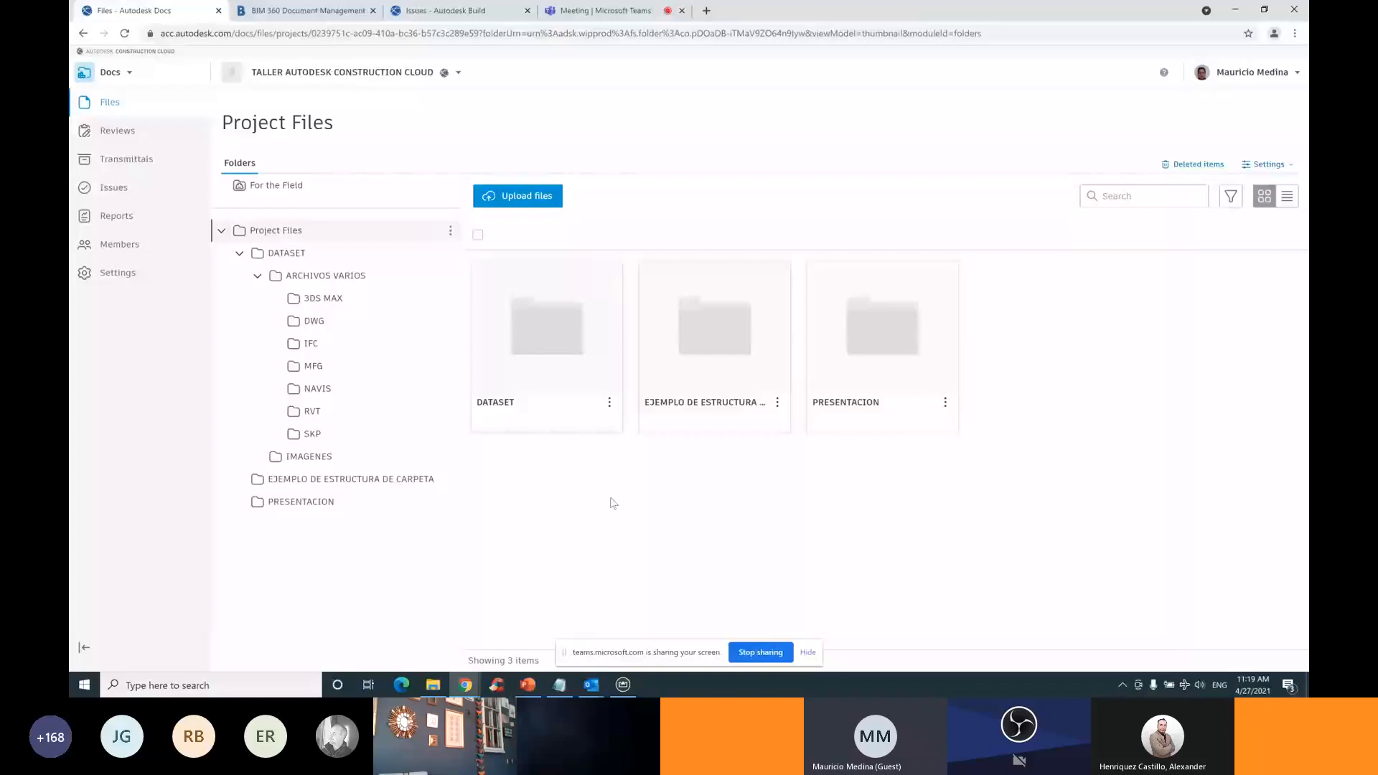
Switch to the Hands On ACC Parte I MMU deck and show slide 13, TIPOS DE ARCHIVOS
key("alt+Tab")
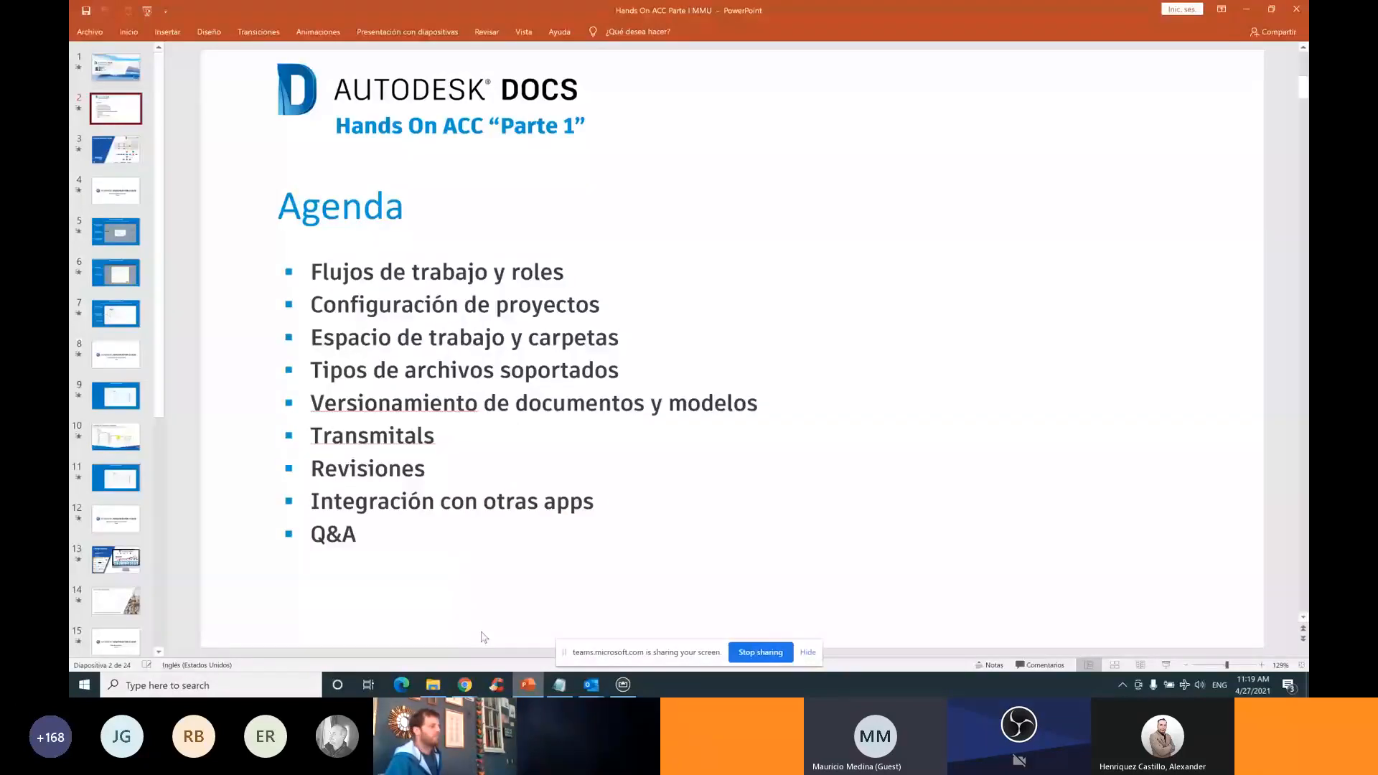
scroll(119, 534, "down", 2)
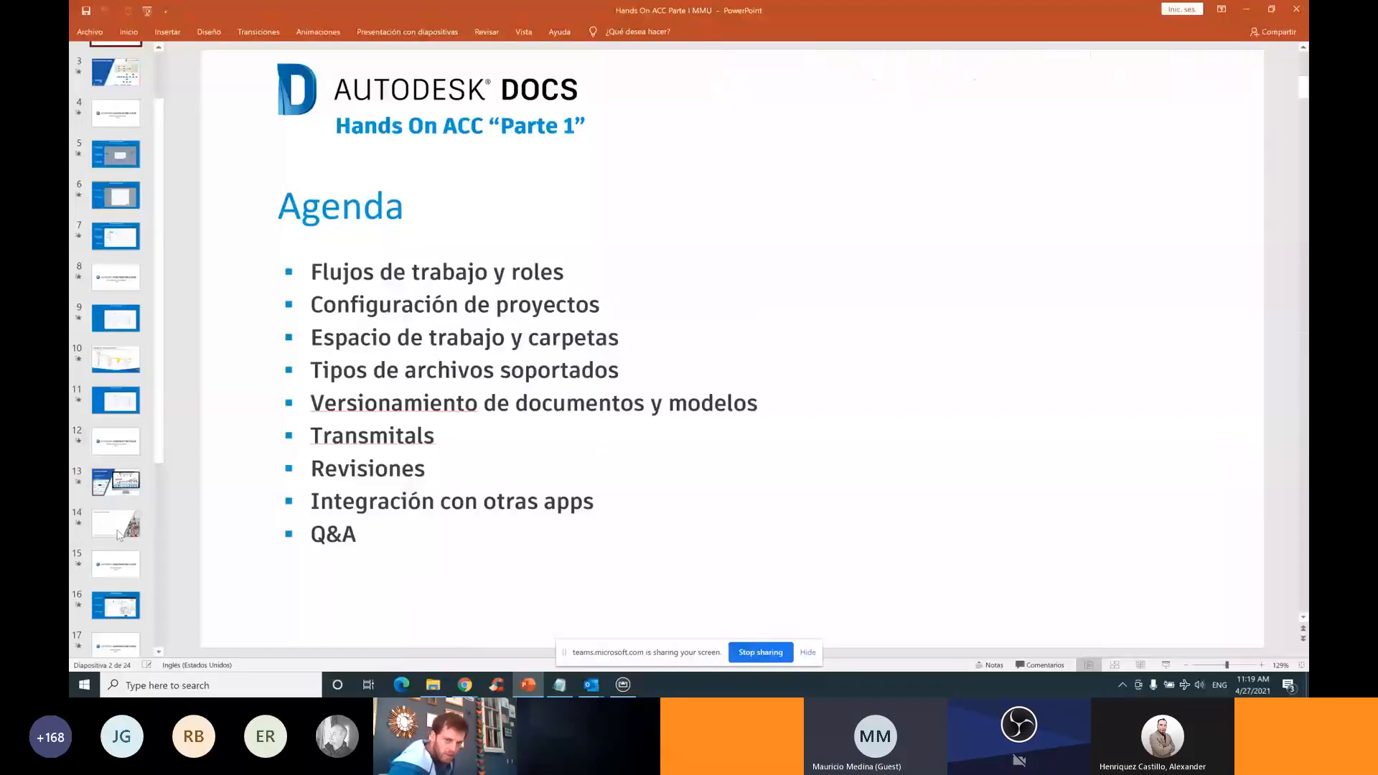
left_click(122, 488)
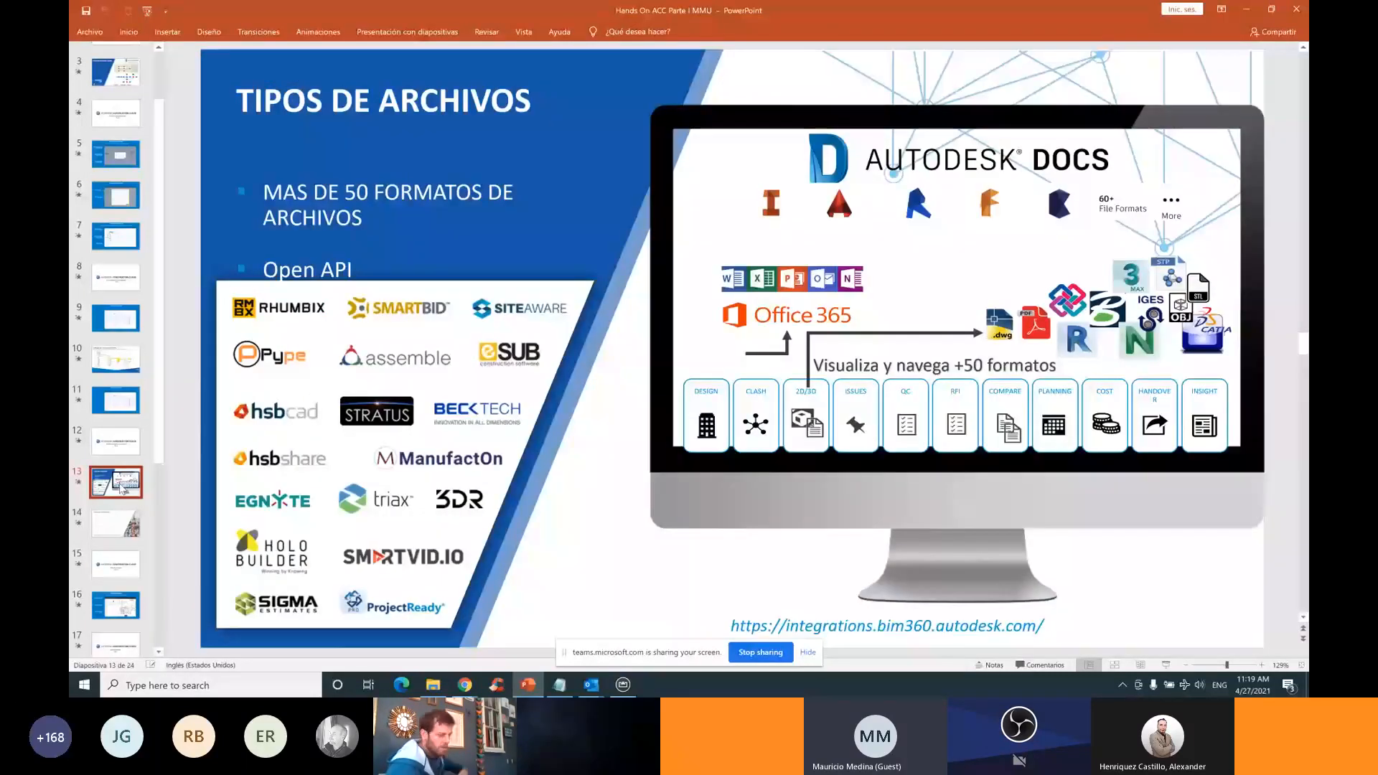
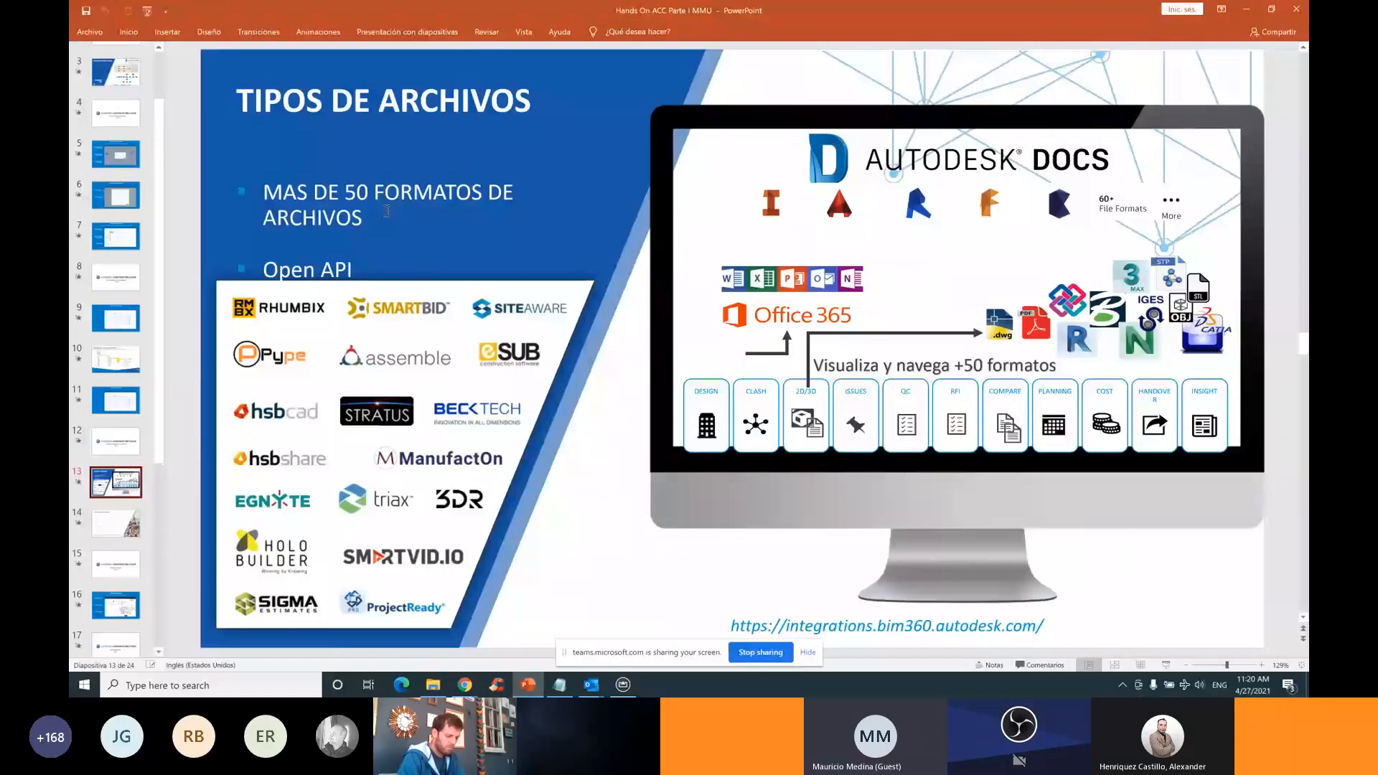
Show slide 14 on supported model file formats, then return to the Autodesk Docs project files
left_click(117, 521)
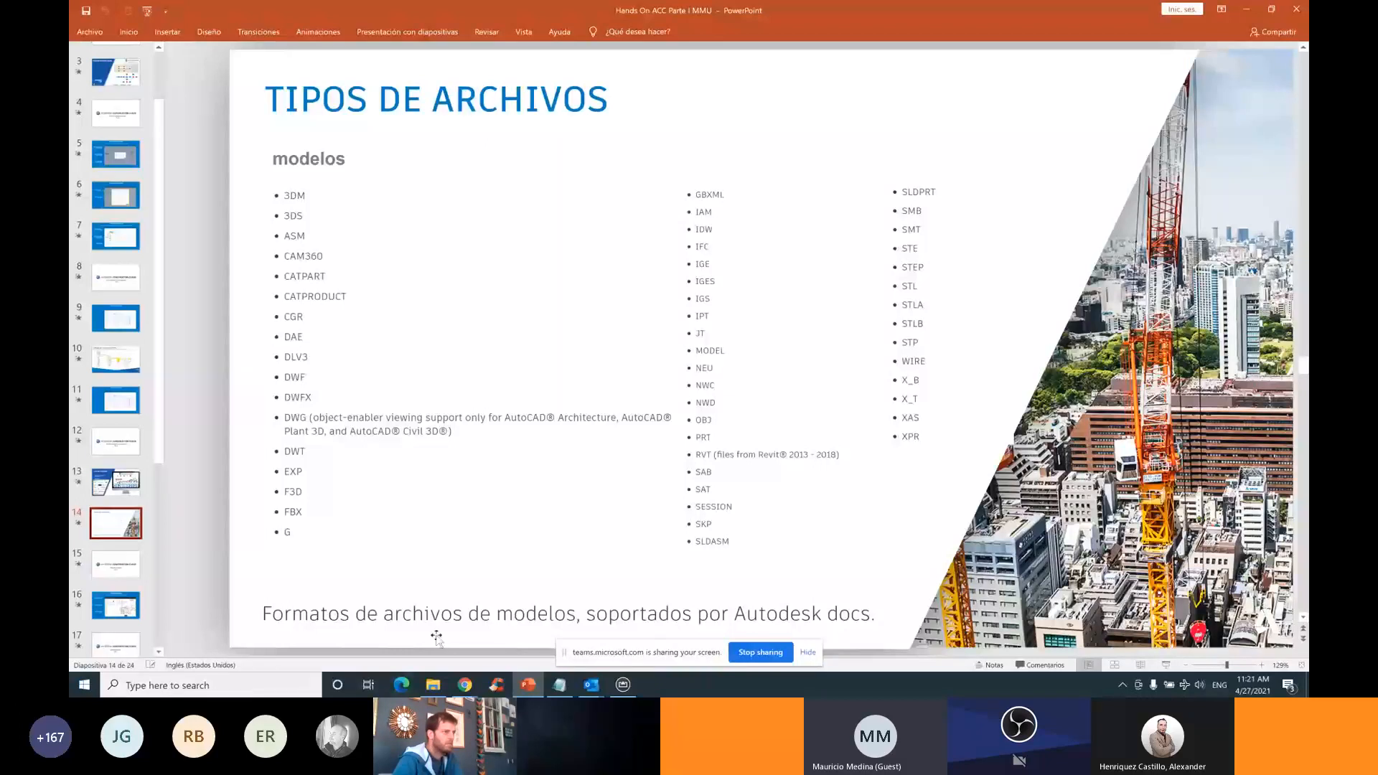
left_click(465, 686)
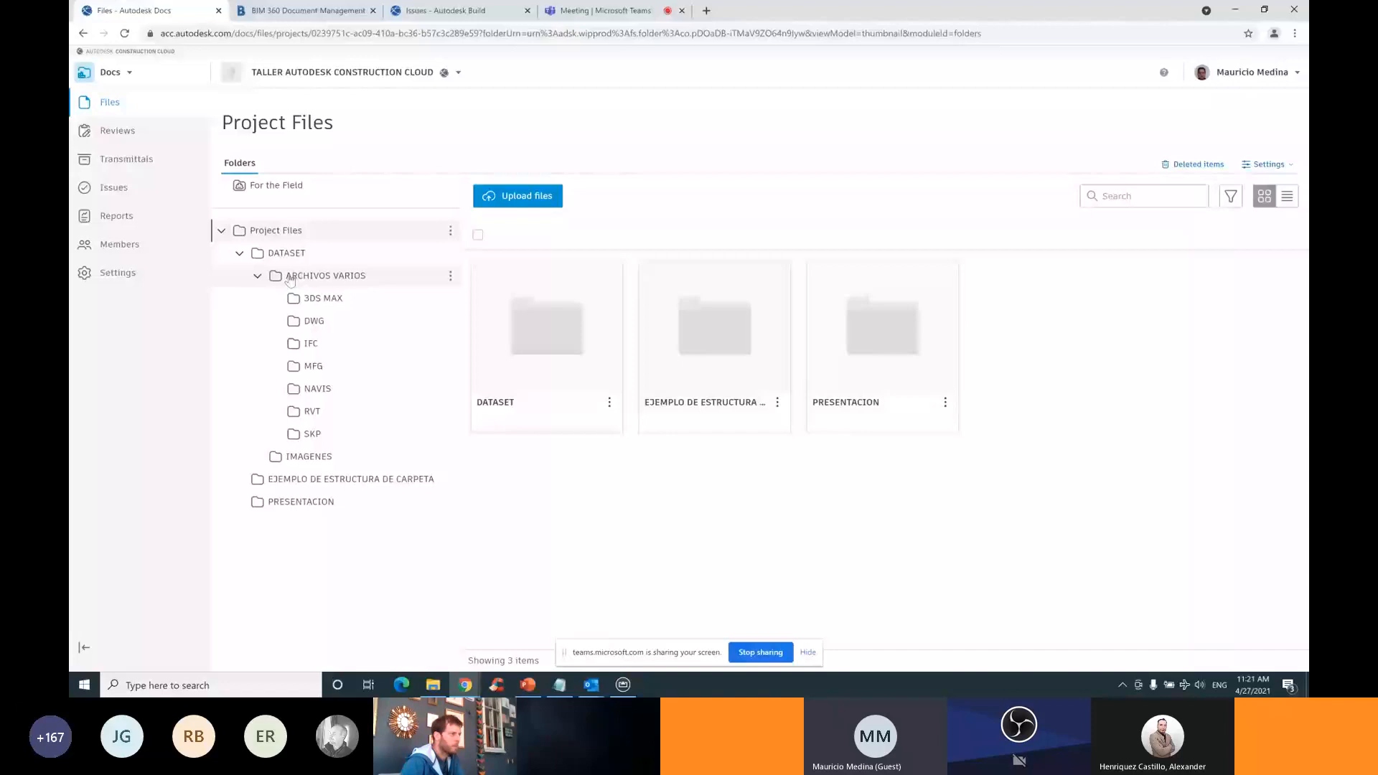
Browse the 3DS MAX and DWG sample folders, then switch back to the TIPOS DE ARCHIVOS slide
left_click(320, 298)
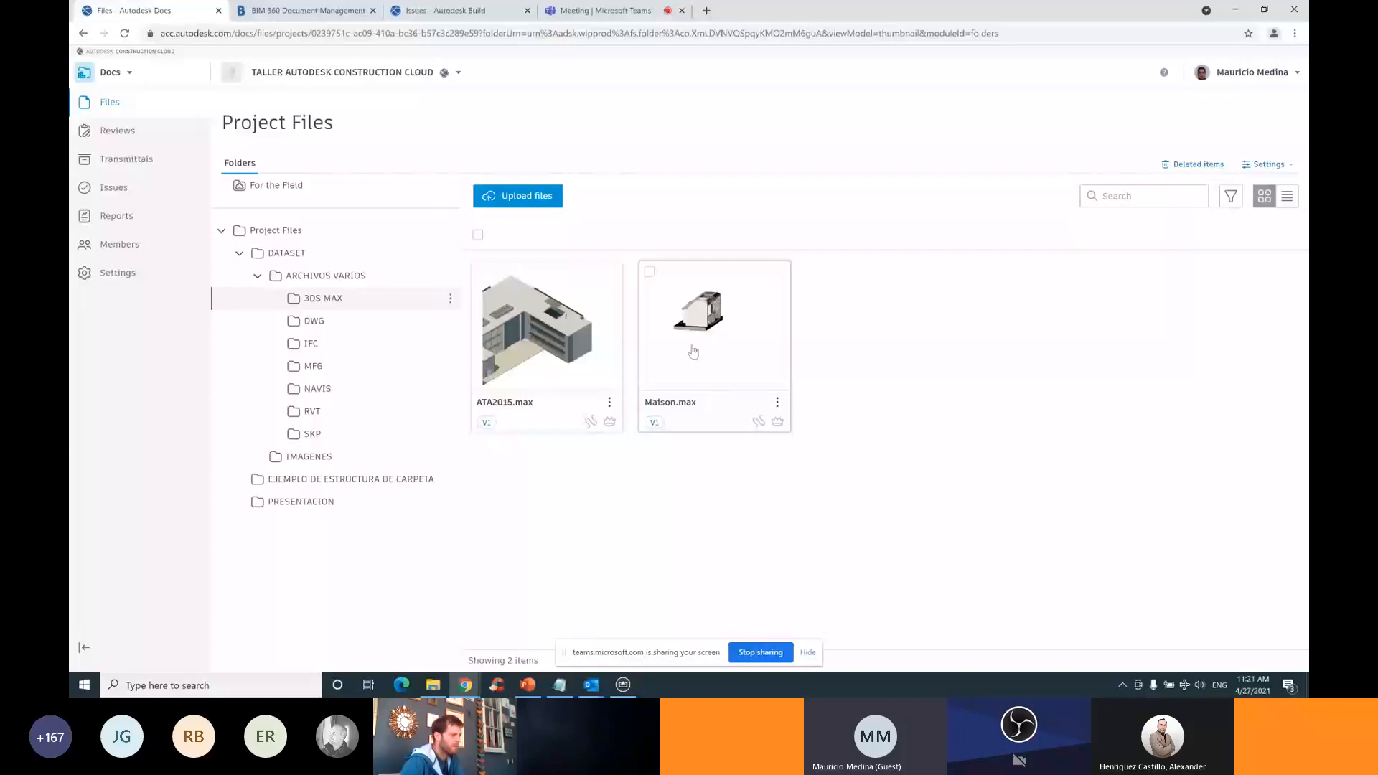
left_click(316, 322)
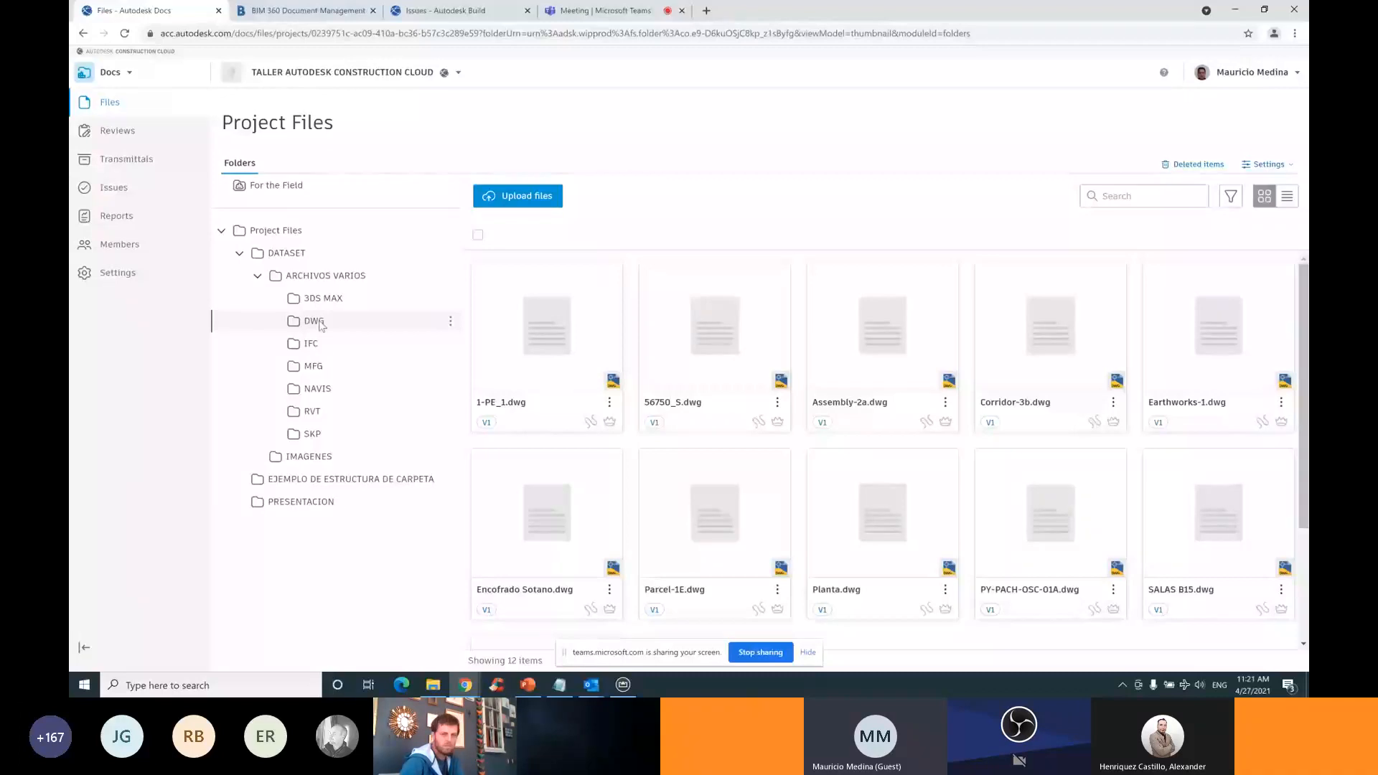
key("alt+Tab")
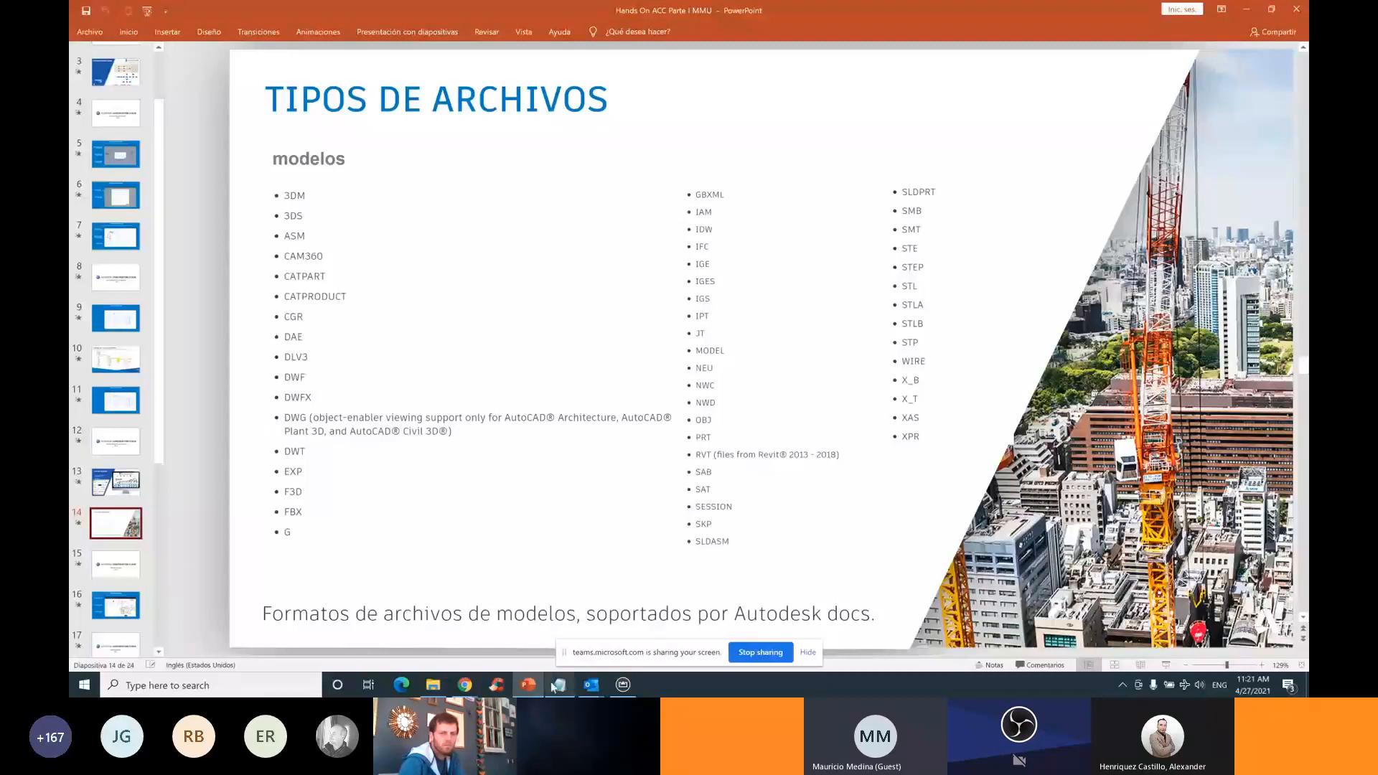
Bring the Autodesk Docs DWG folder with its 12 .dwg sample files back on screen
left_click(479, 686)
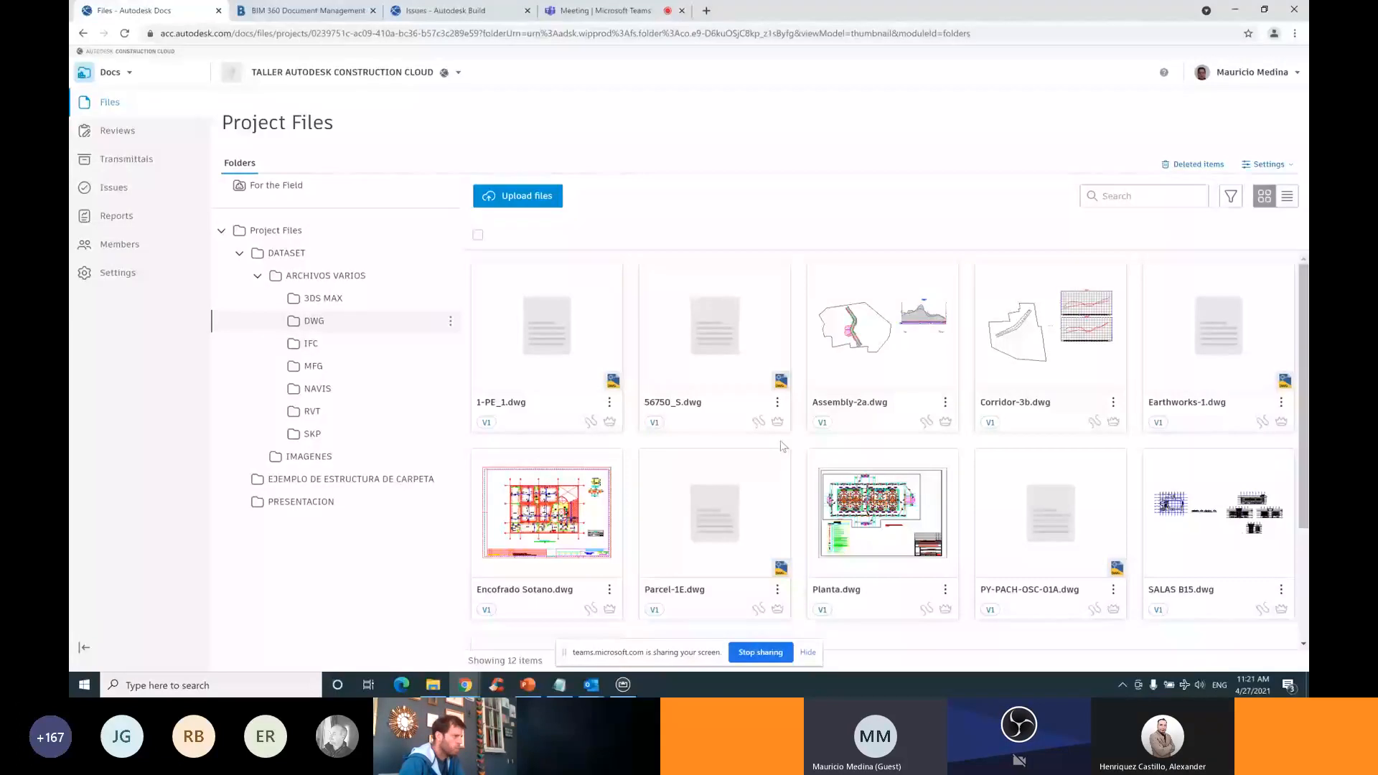
Browse MFG, NAVIS, RVT and SKP folders, ending on Home2.skp and MH1.skp, then open the project list
left_click(323, 368)
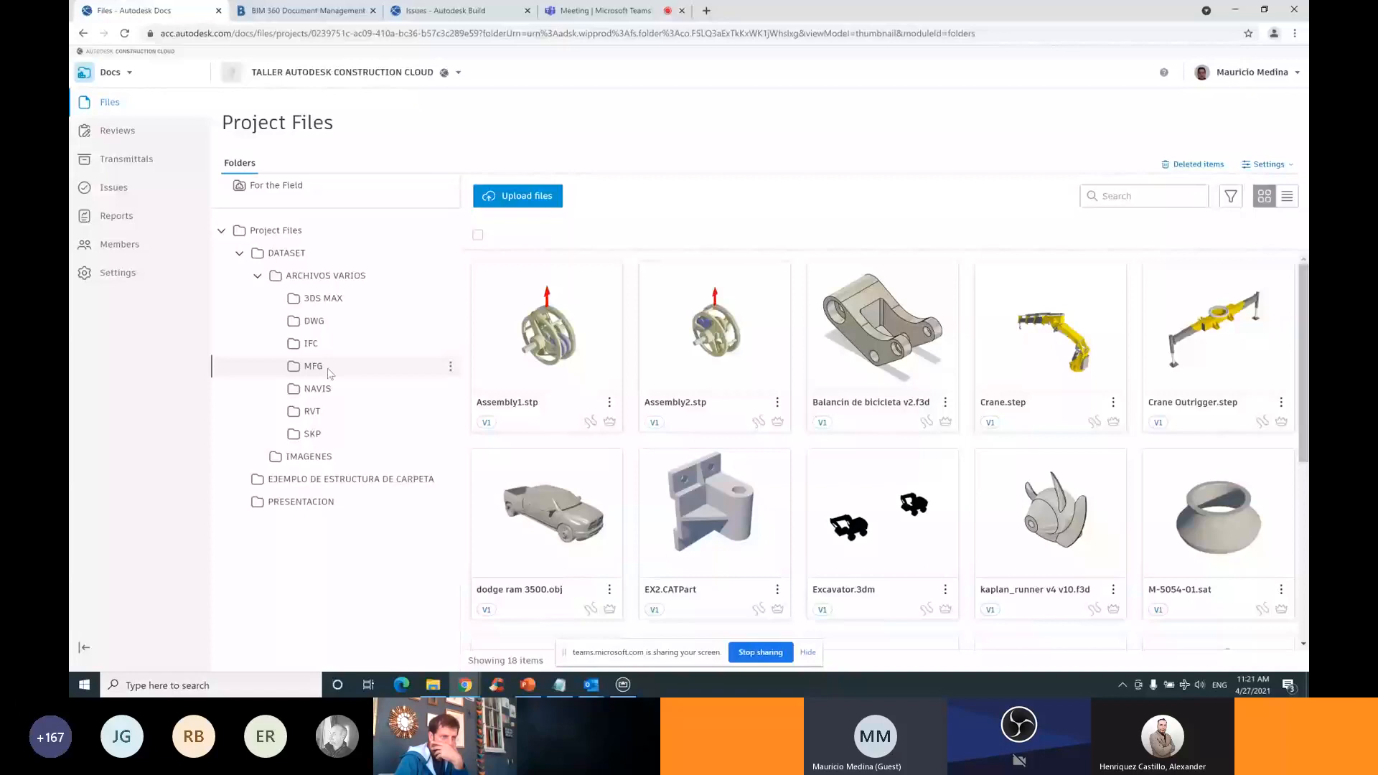
left_click(327, 398)
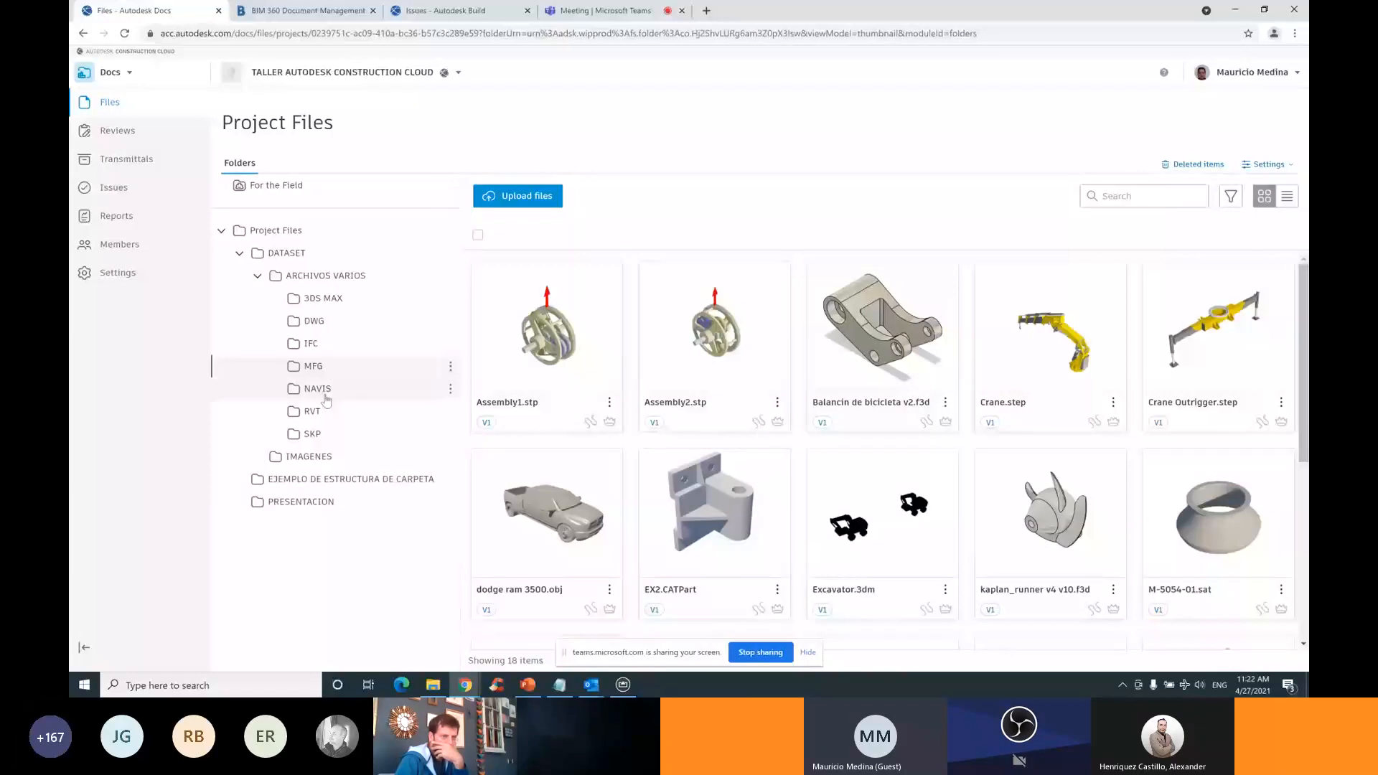
left_click(319, 413)
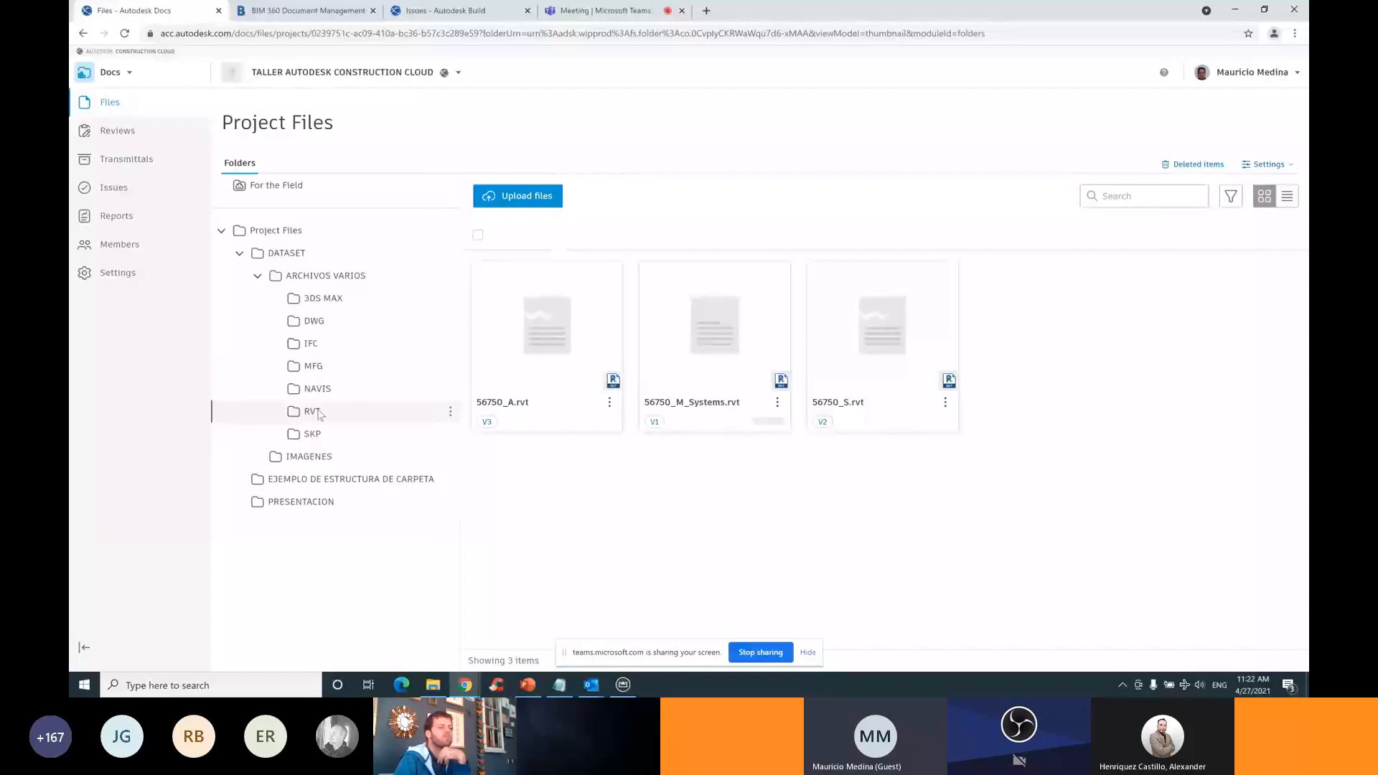
left_click(311, 437)
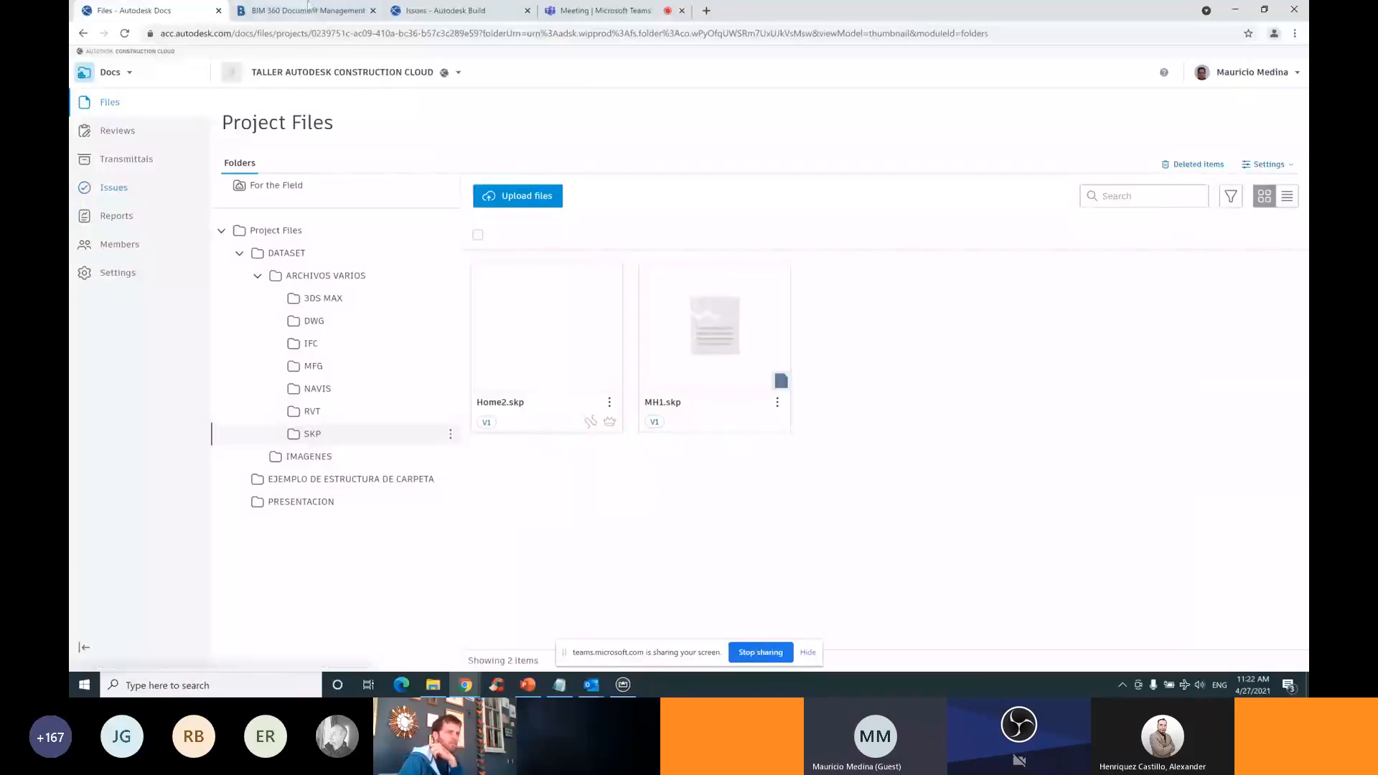
left_click(456, 73)
Switch to DEMO ACC - DOCS Y DESIGN and open PROYECTO SHOWROOM's PLANOS PDF REVISION folder
scroll(307, 343, "down", 3)
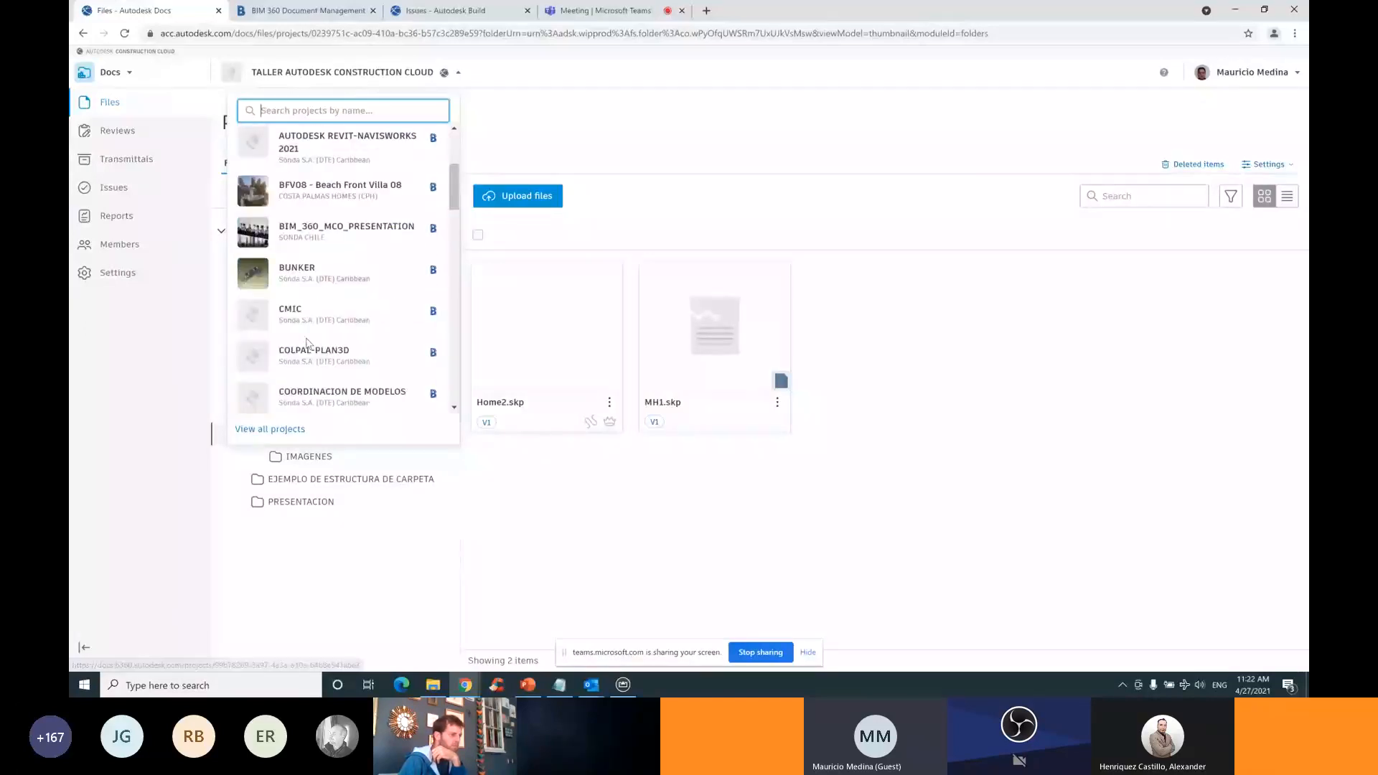
scroll(306, 344, "down", 2)
left_click(308, 319)
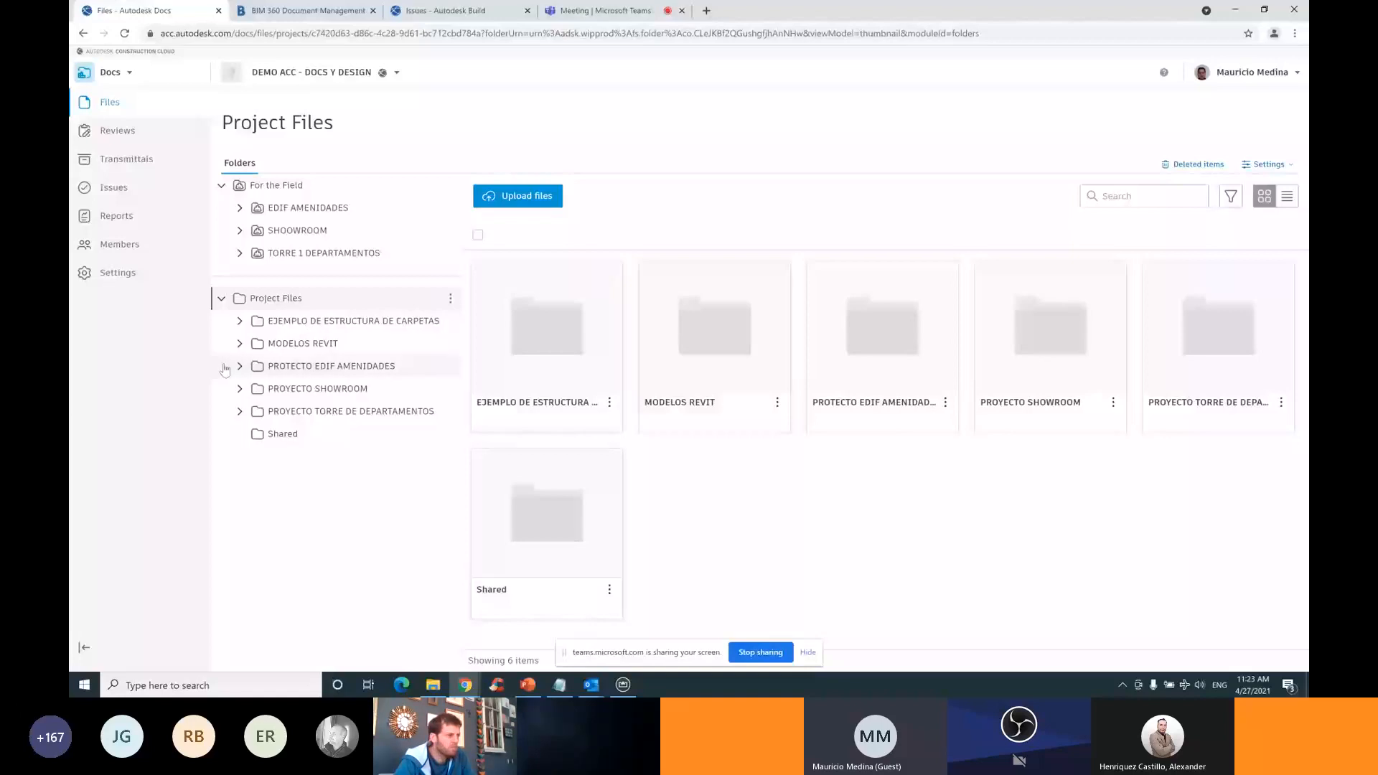
left_click(239, 388)
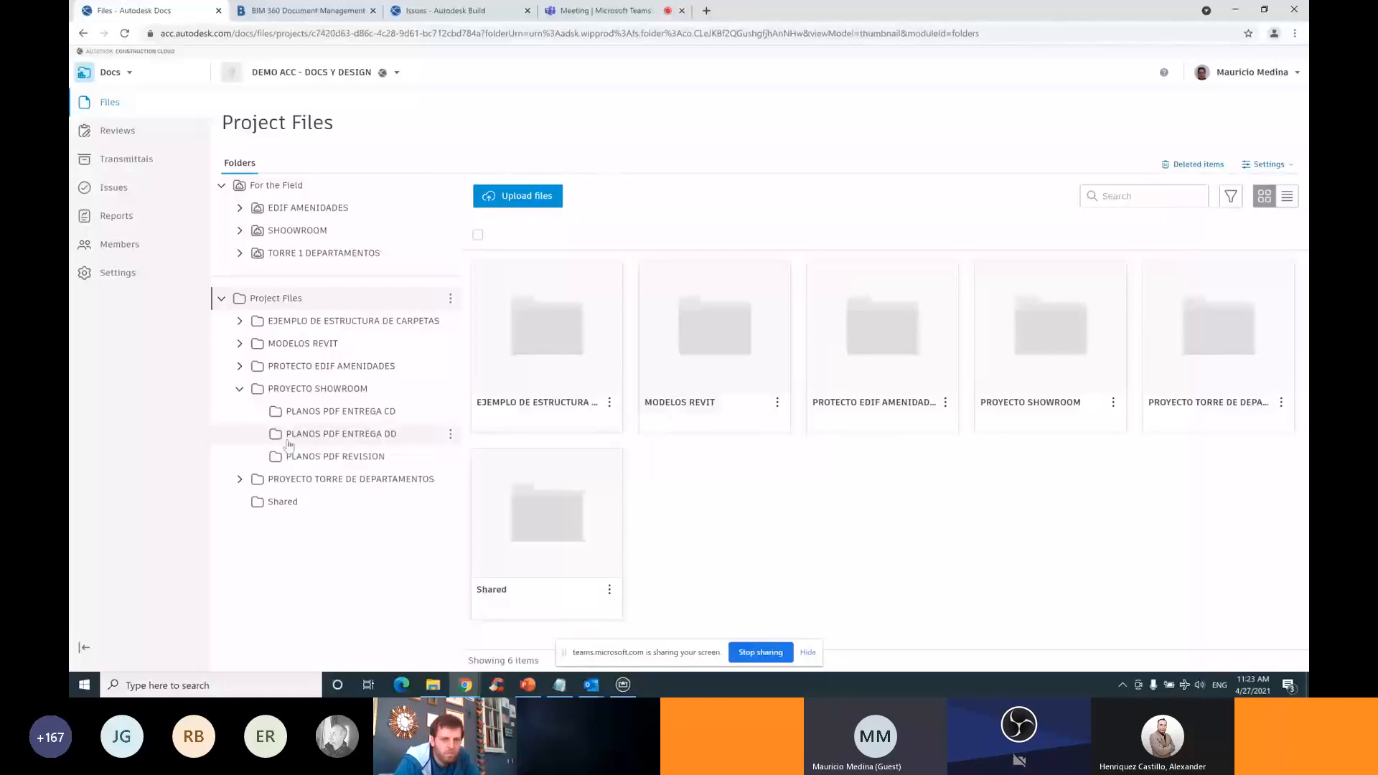
left_click(300, 447)
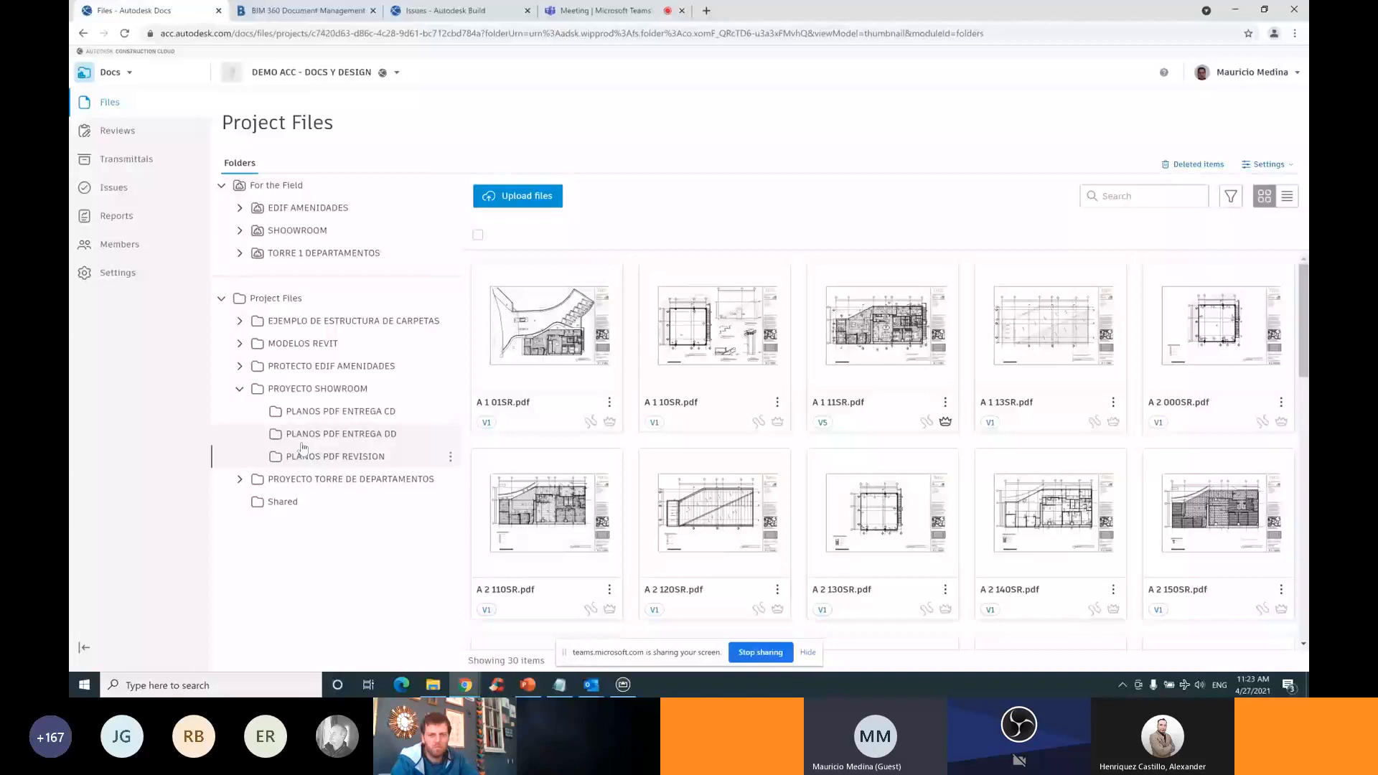
Select sheets A 1 01SR, A 1 10SR, A 1 11SR, A 1 13SR, A 2 000SR, A 2 110SR for review submission
left_click(482, 273)
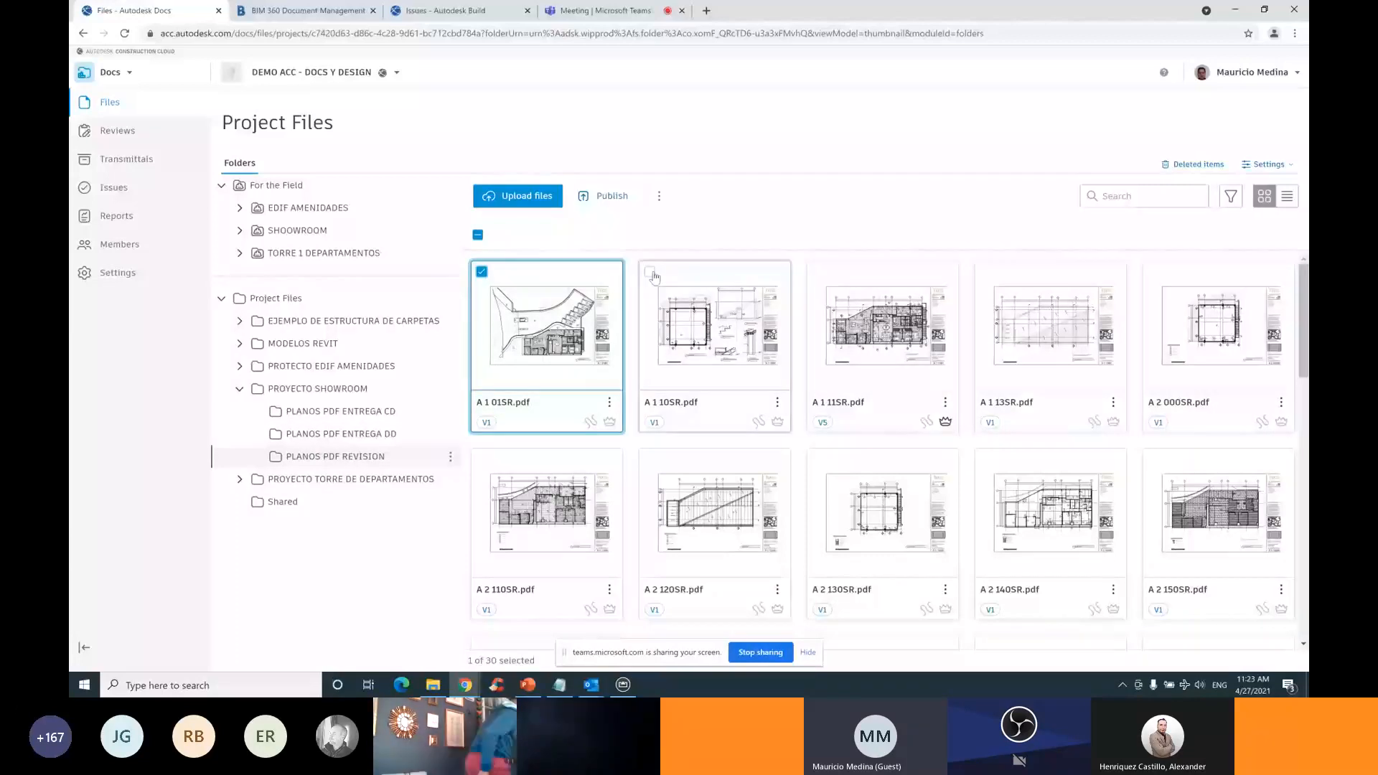
left_click(651, 274)
left_click(818, 273)
left_click(986, 273)
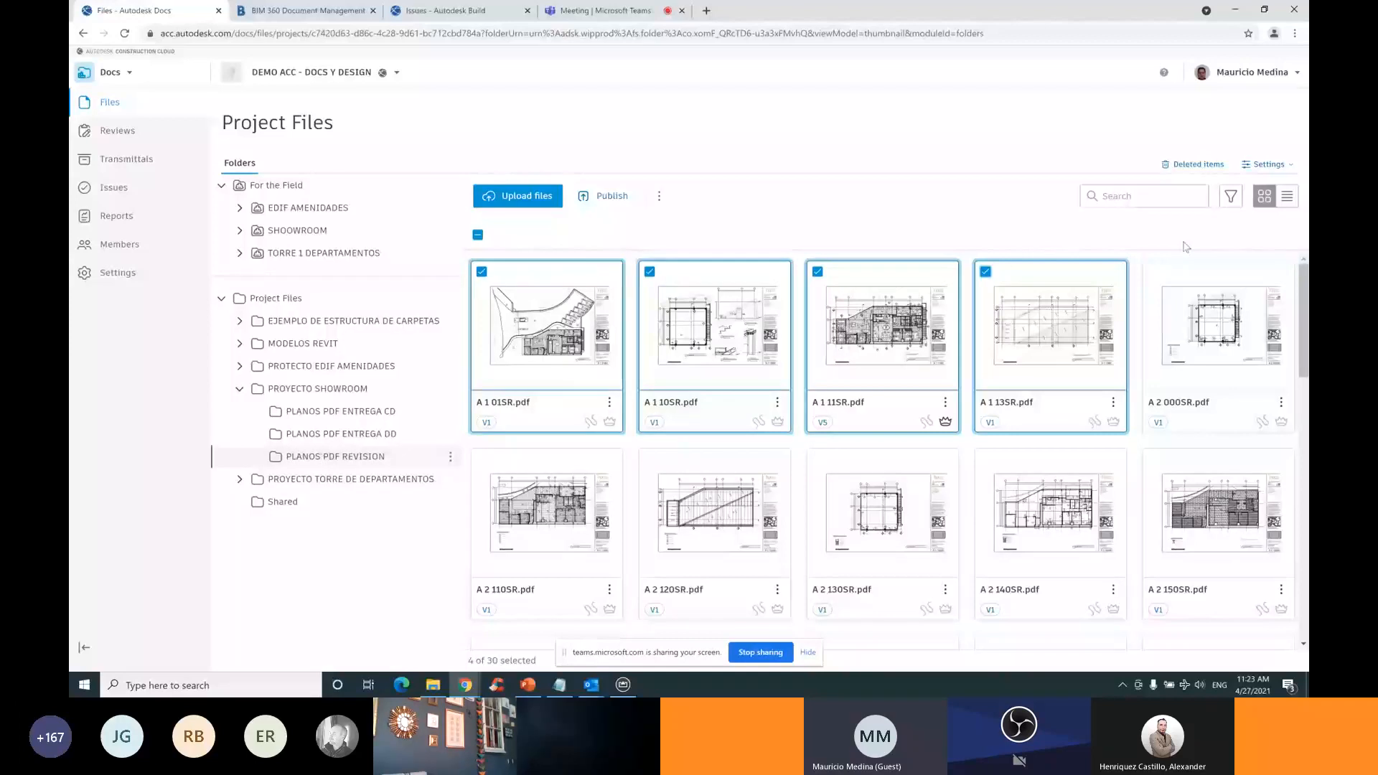
left_click(1153, 272)
left_click(482, 459)
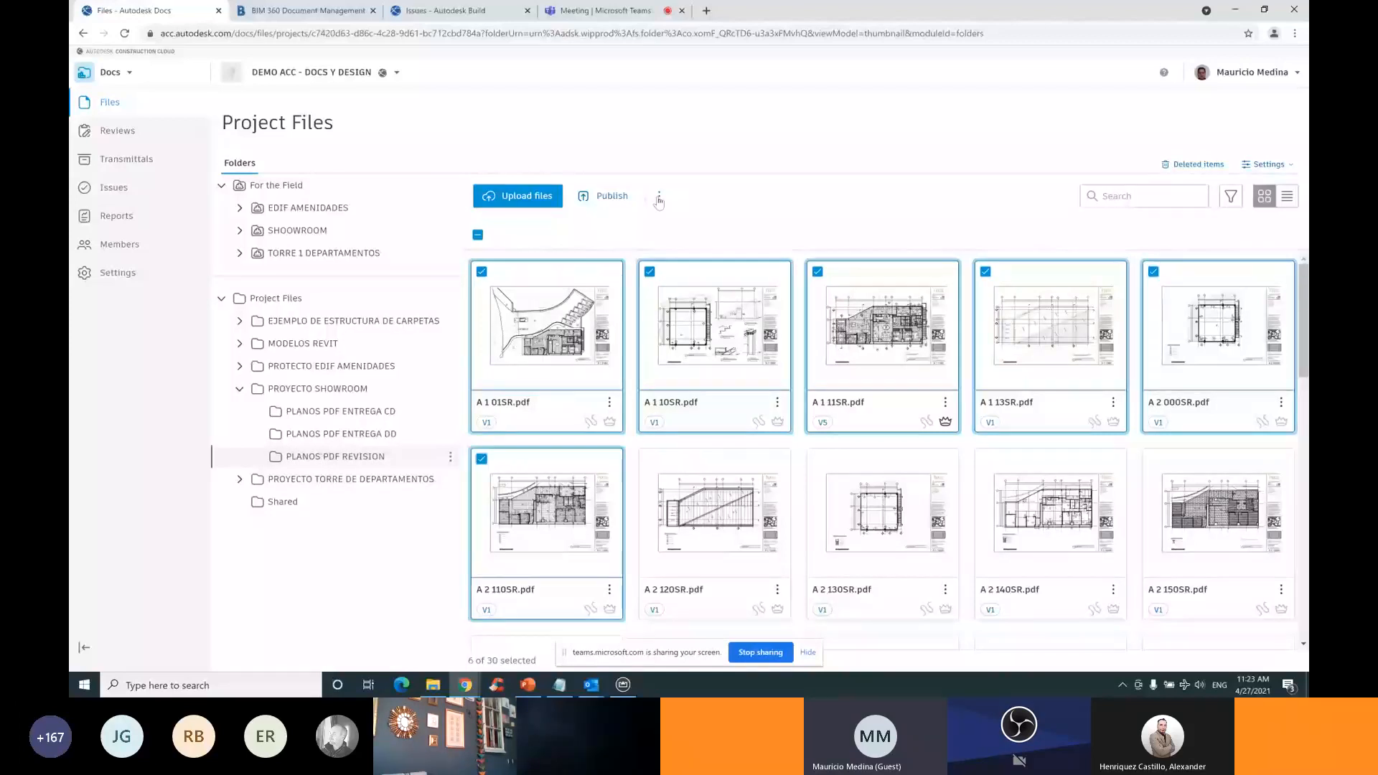
left_click(658, 197)
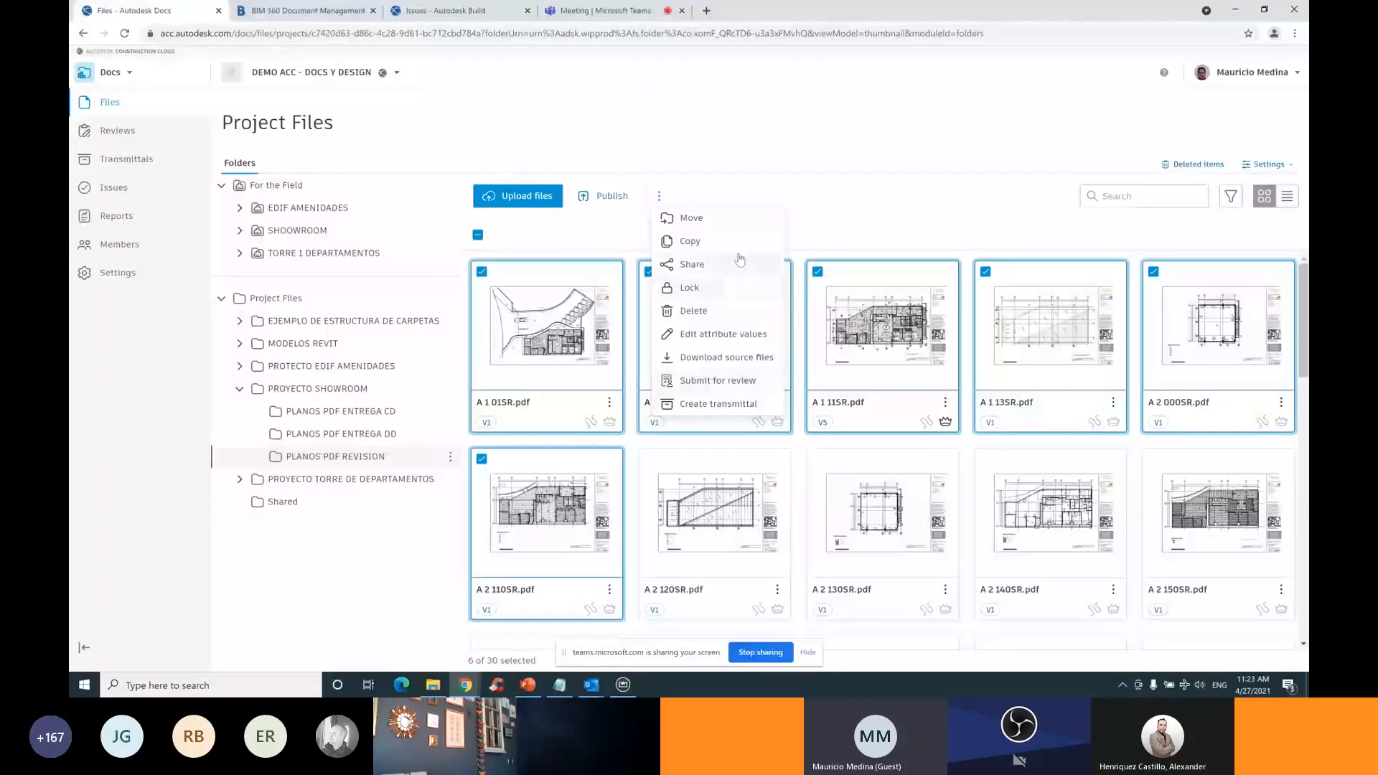
left_click(742, 380)
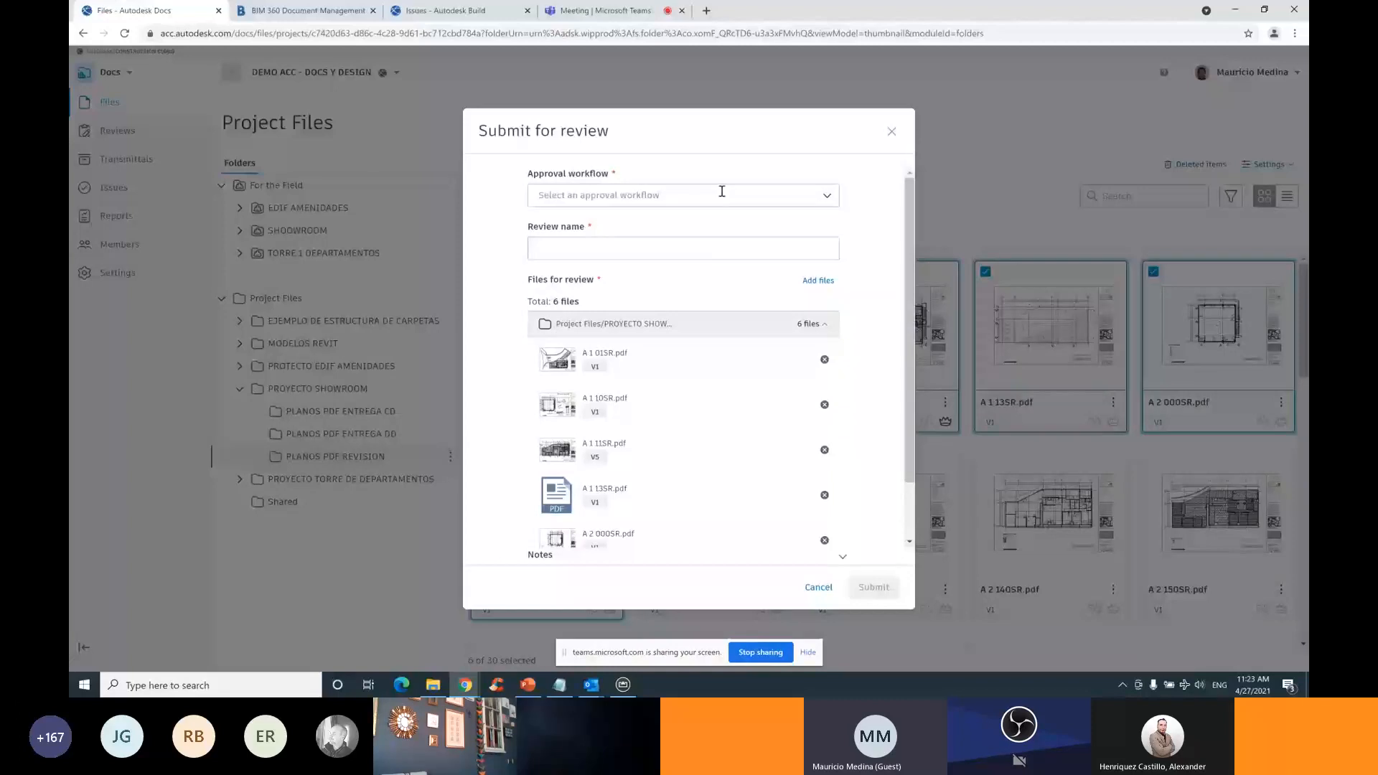
Submit the six sheets as review 'REVICION CD25%' using 'revision a dos pasos' and notify the reviewer
left_click(720, 196)
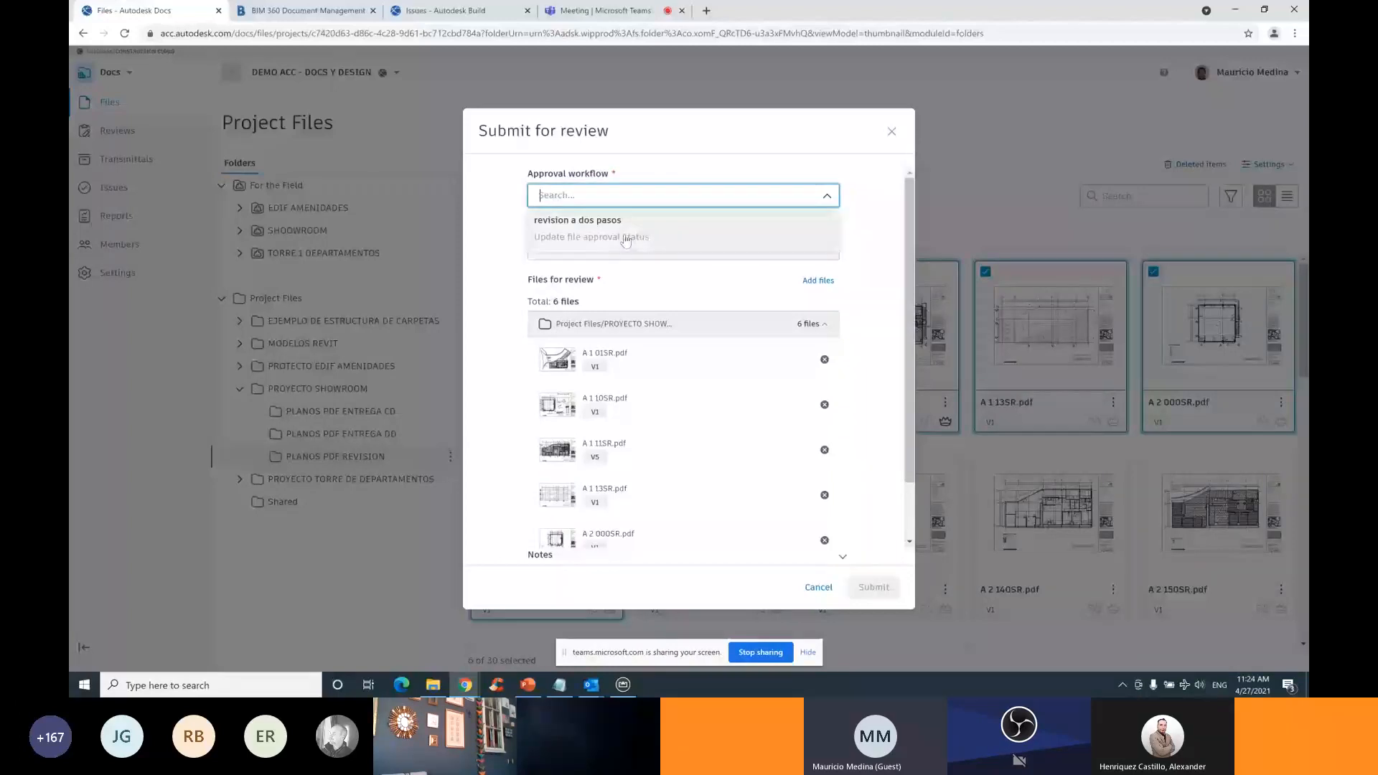
left_click(626, 237)
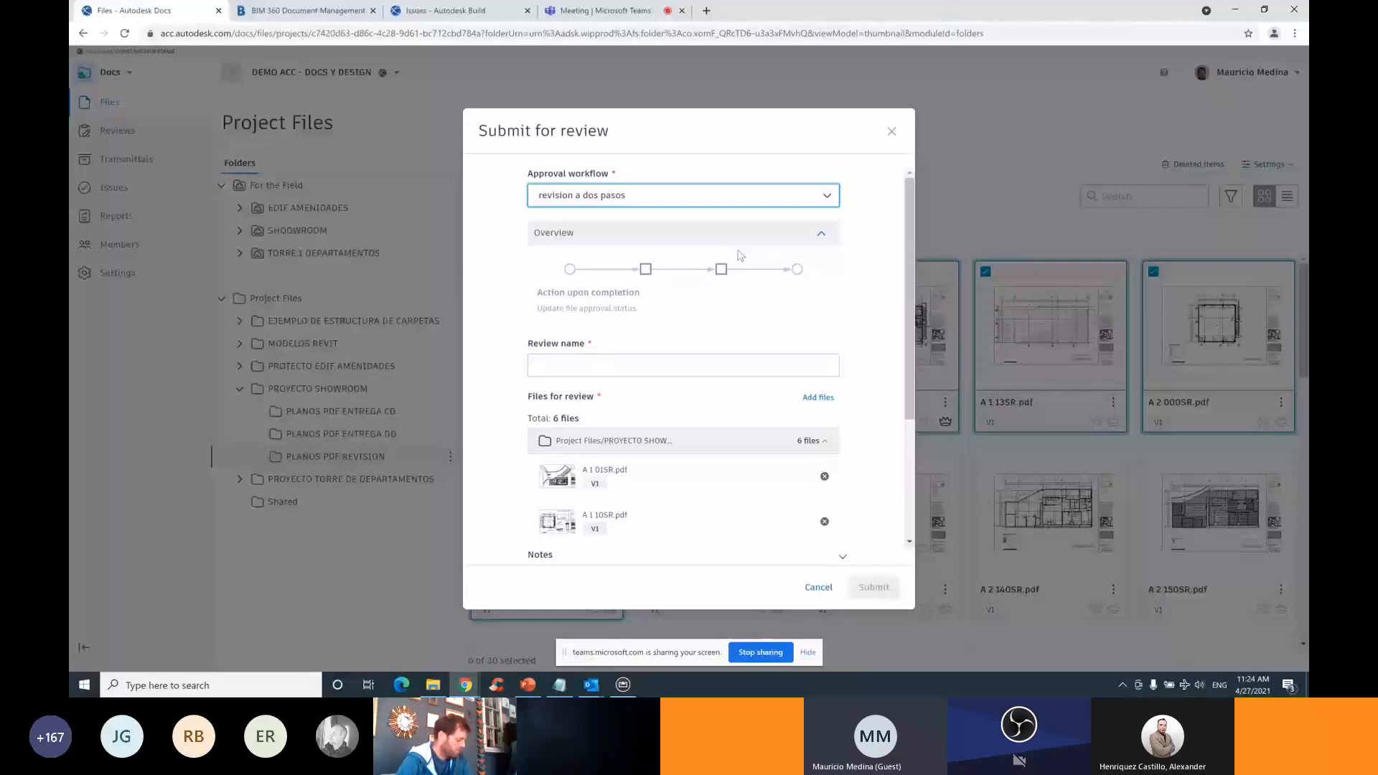
left_click(632, 362)
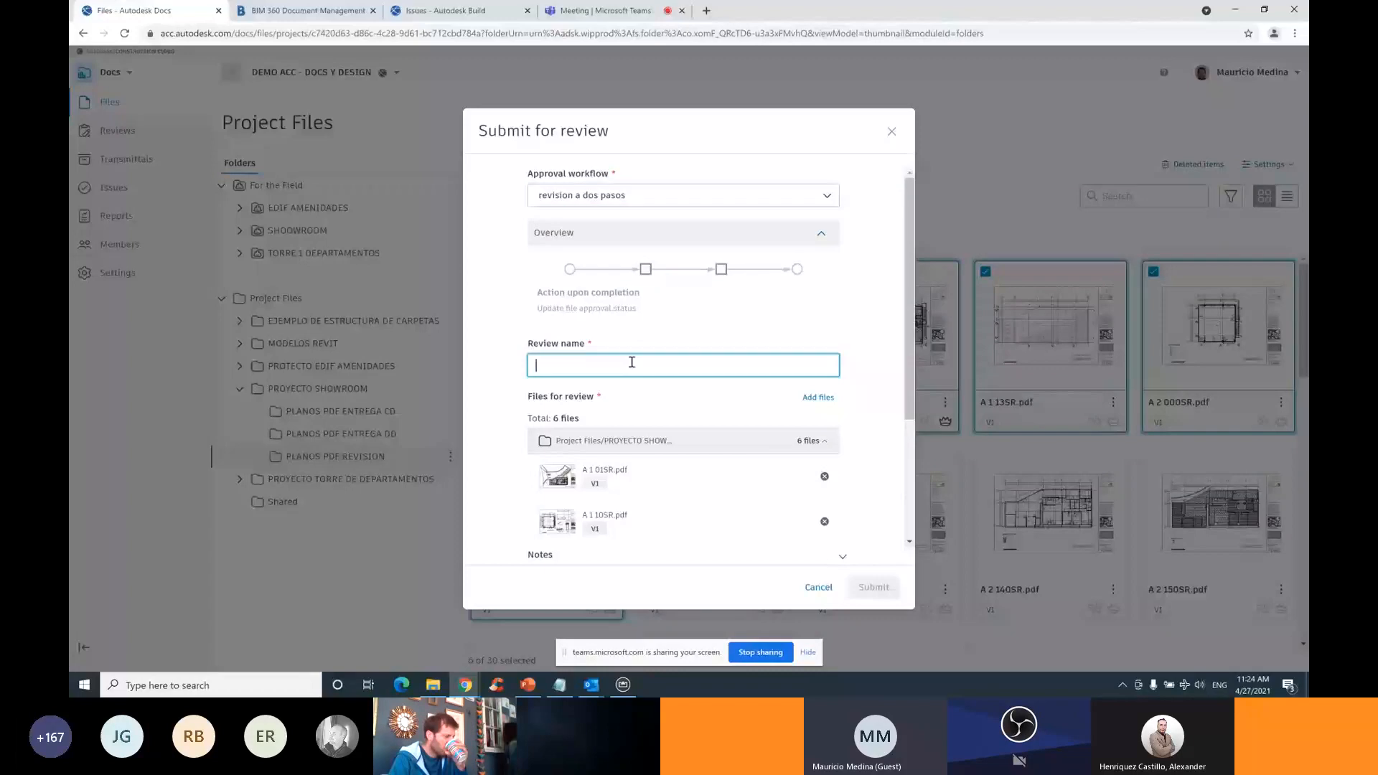
type("REVICION")
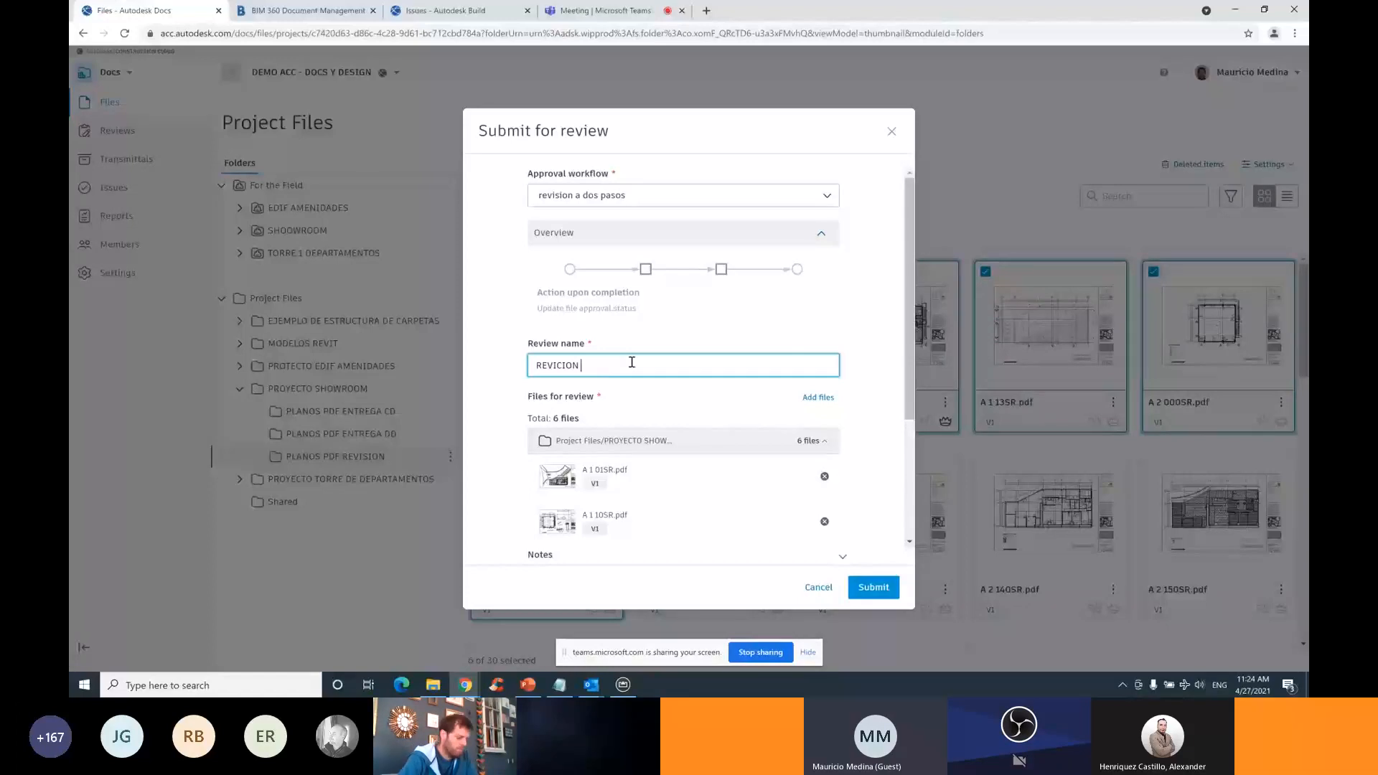
type("CD25%")
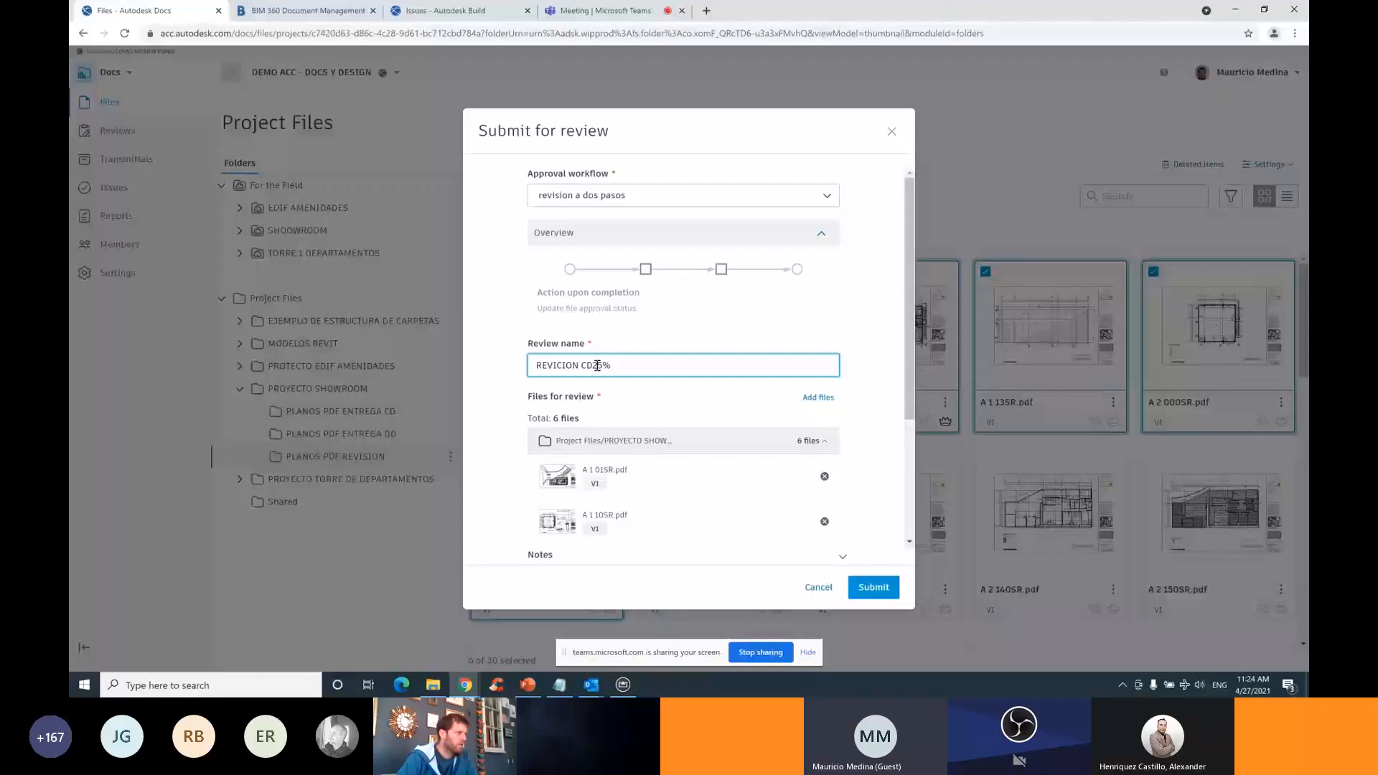
left_click(885, 590)
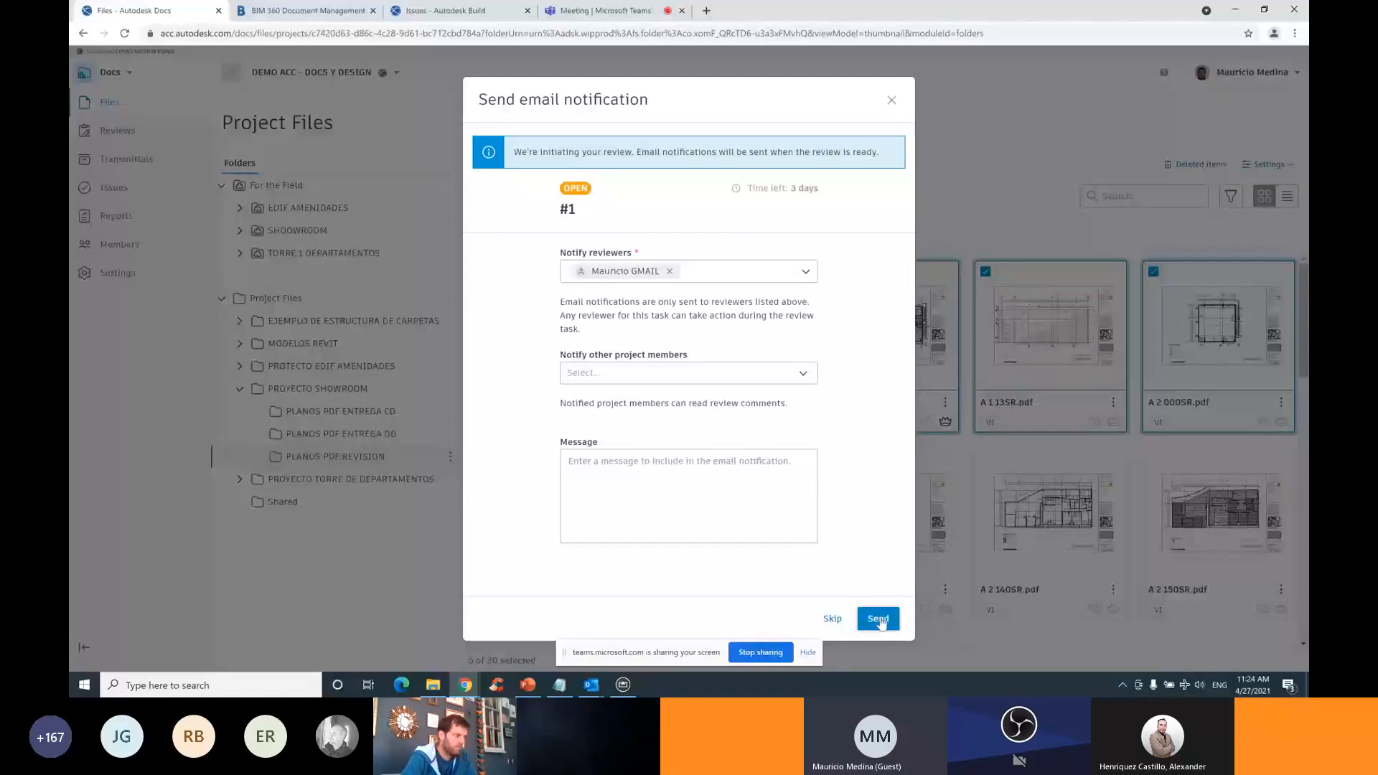
left_click(882, 621)
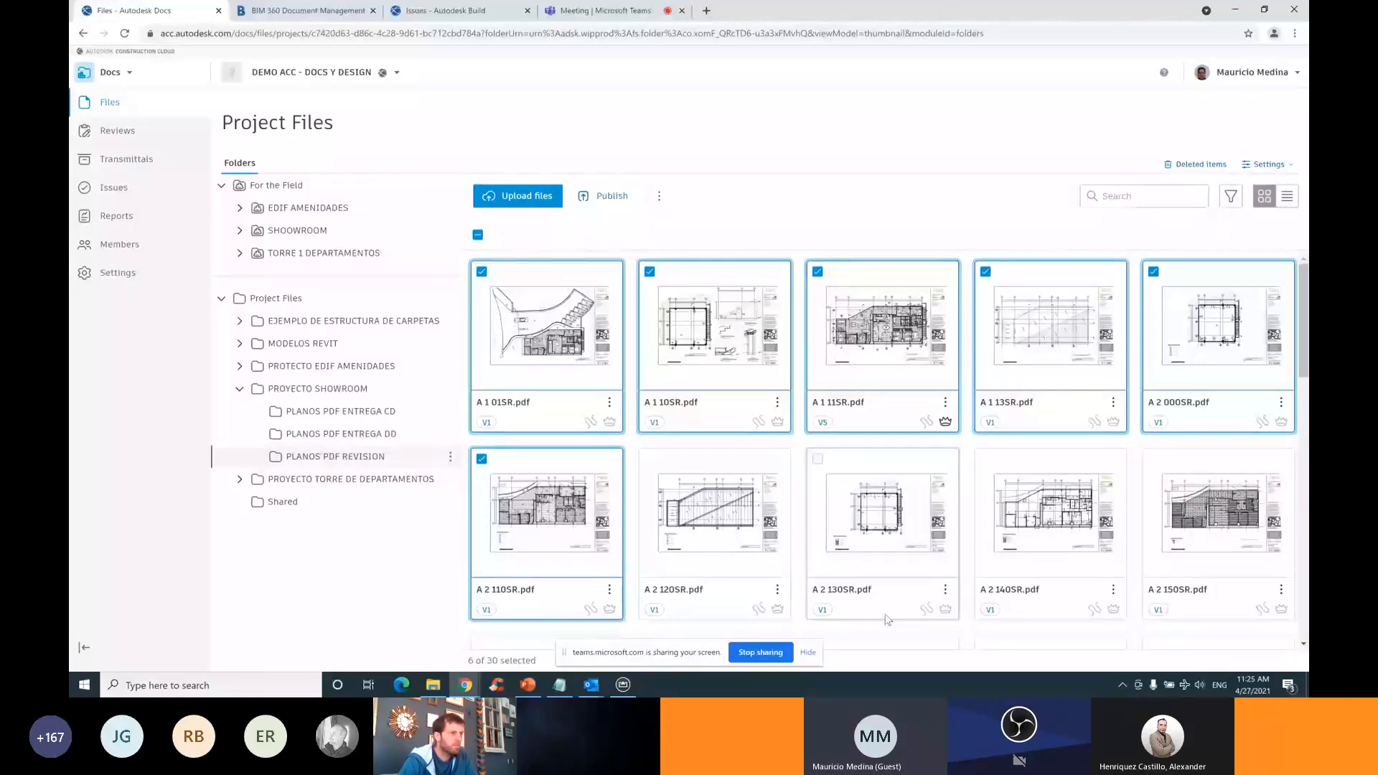
Select then clear all 30 sheets, expand the field SHOWROOM folder, and bring up the mirrored iPad app
left_click(478, 235)
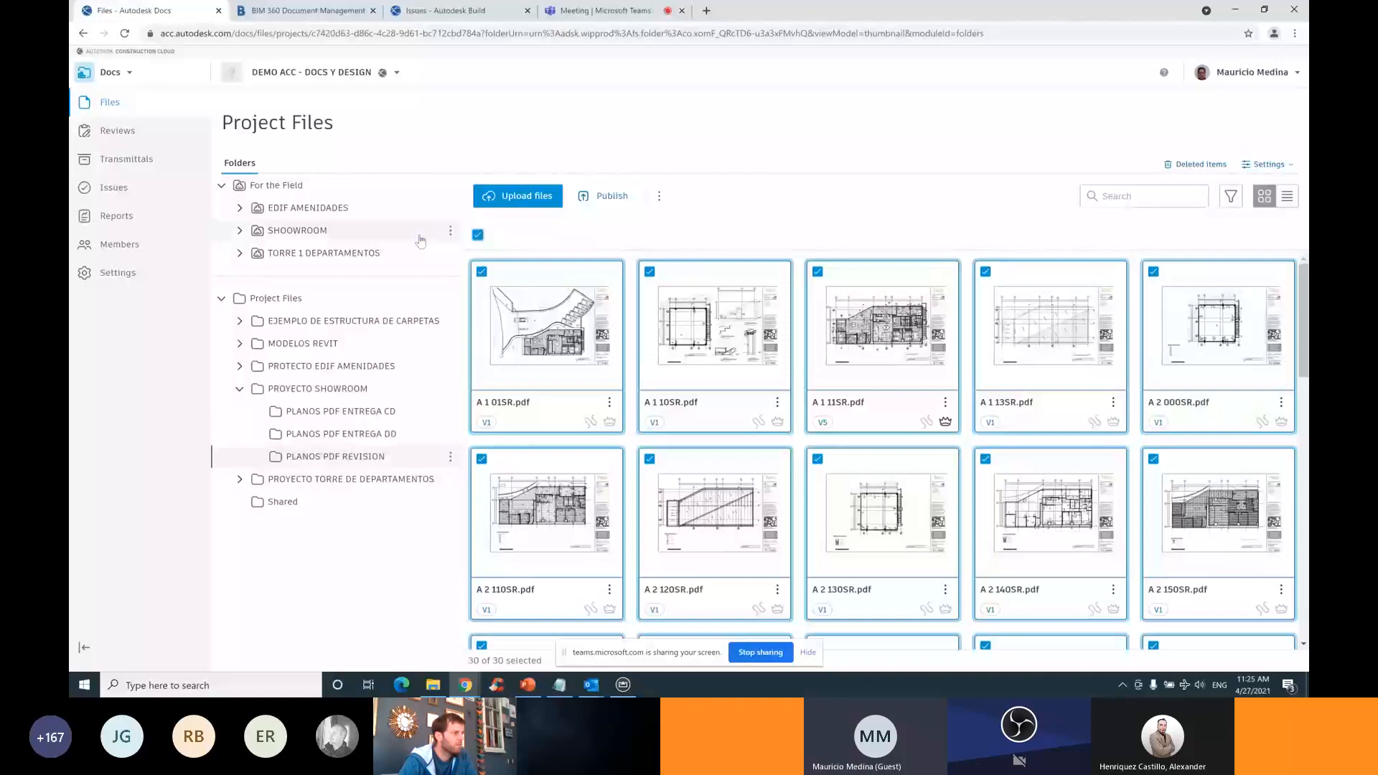
left_click(478, 235)
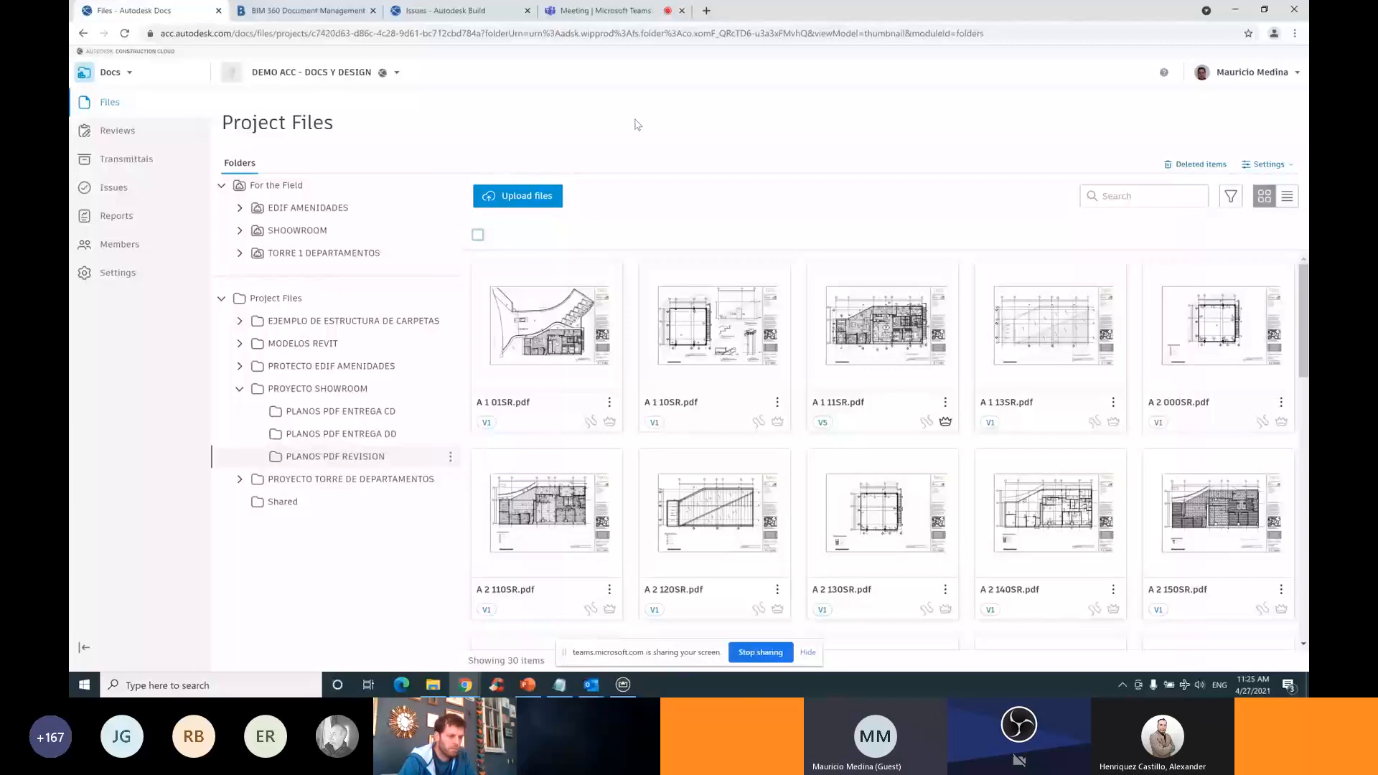
left_click(240, 230)
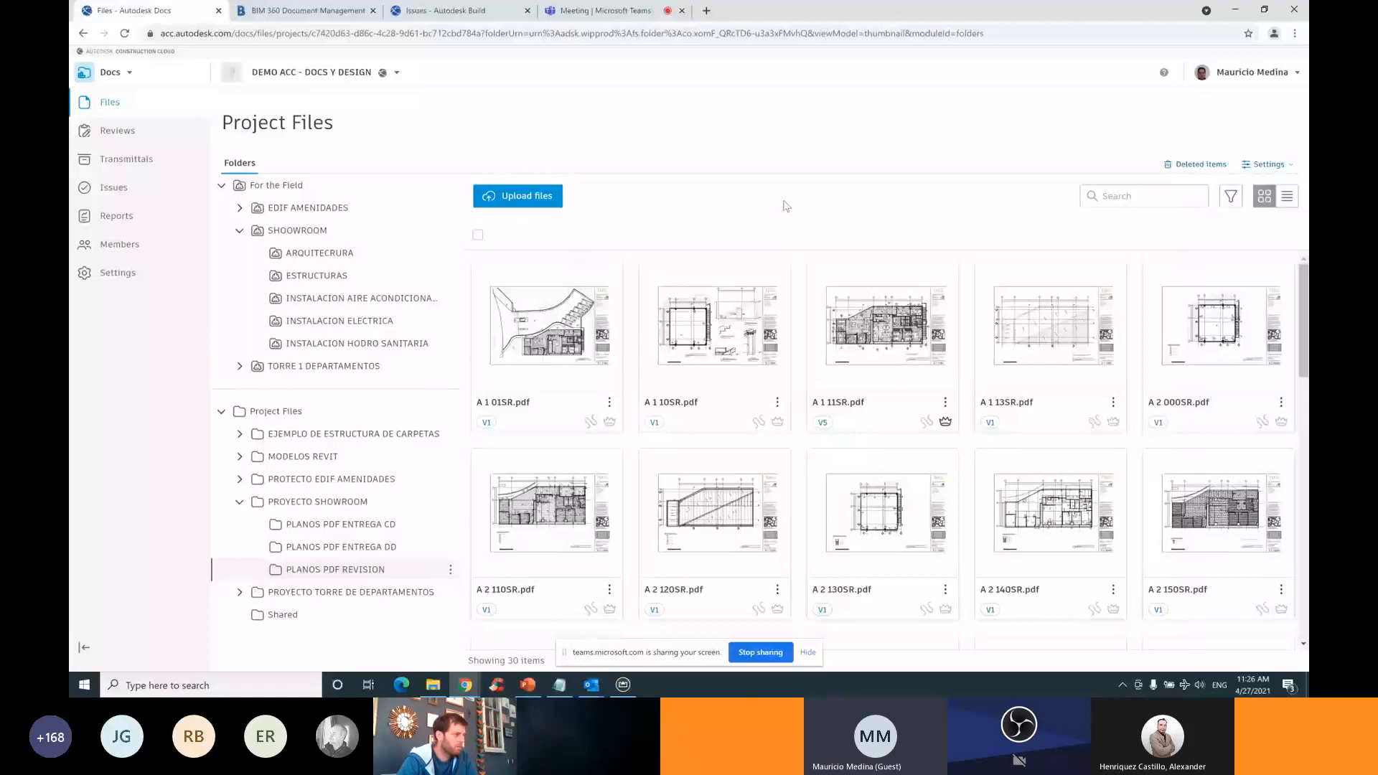
left_click(623, 685)
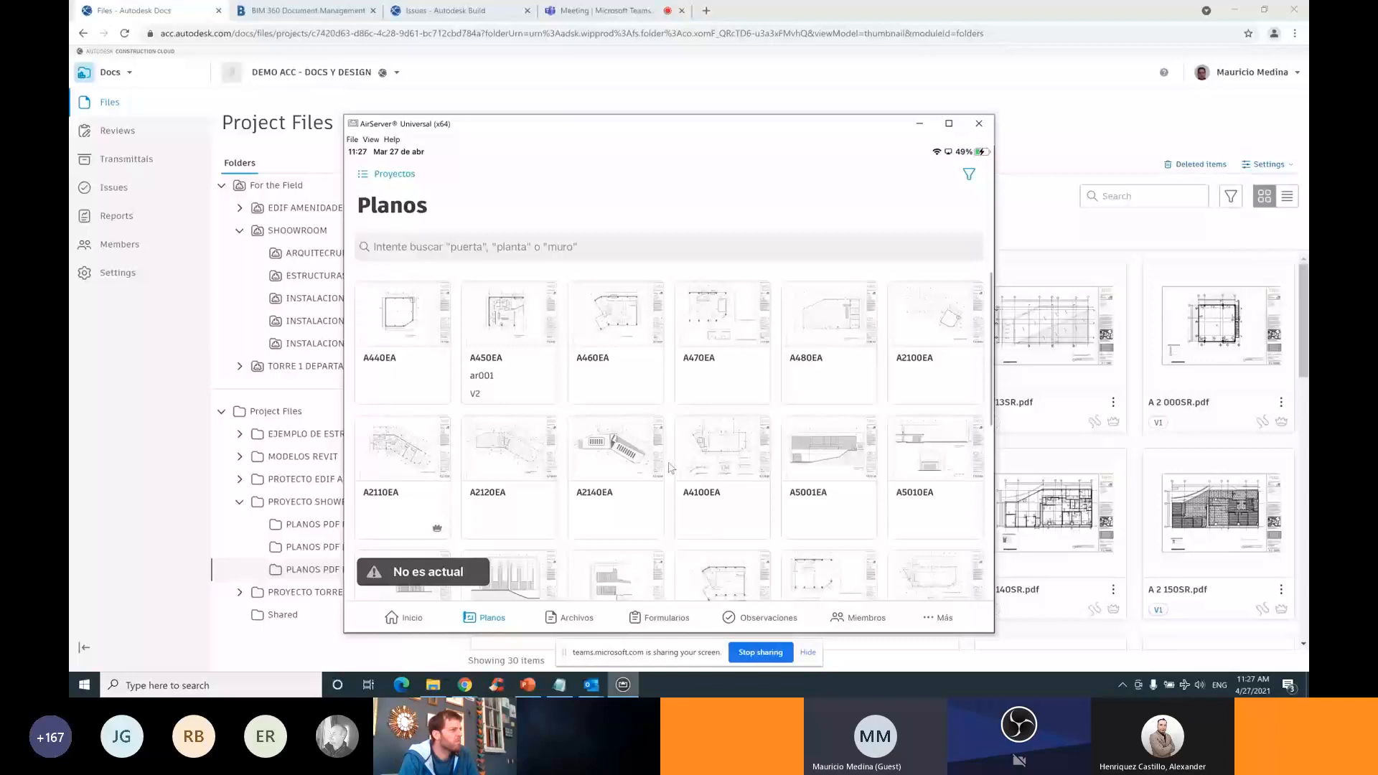
Reposition the AirServer window showing the mirrored Build app
left_click_drag(669, 123, 718, 100)
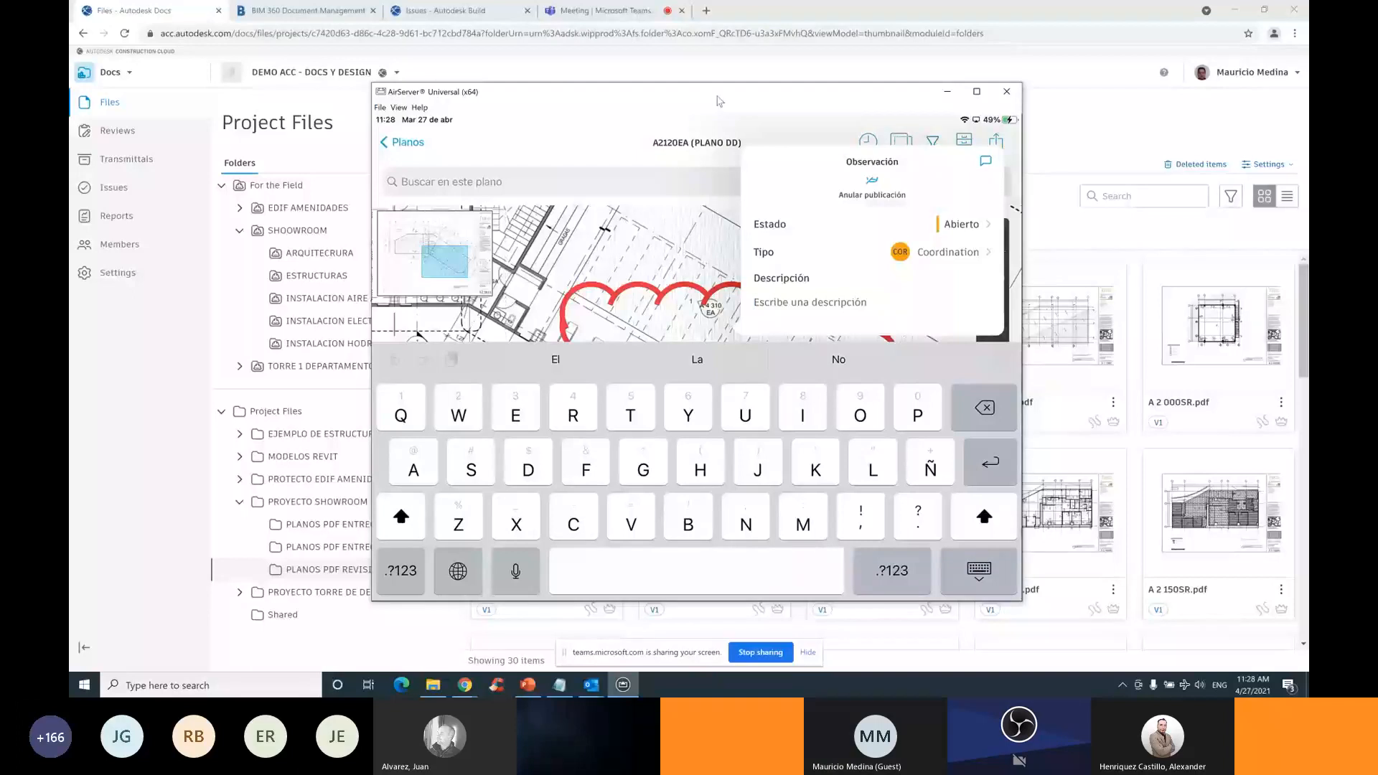
Enter the description 'Revisar dimensiones de alberca' for the A2120EA observation
type("Revisar d")
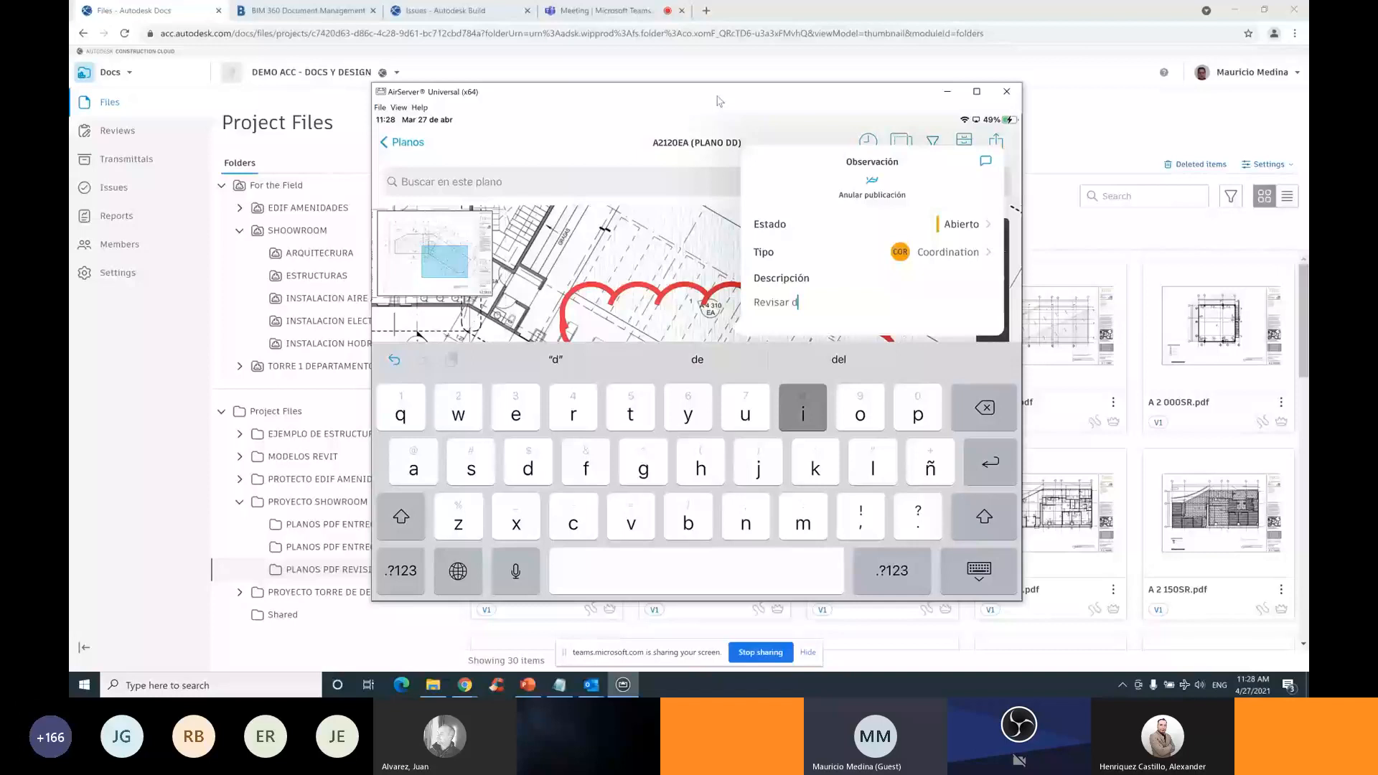
type("imensiones de")
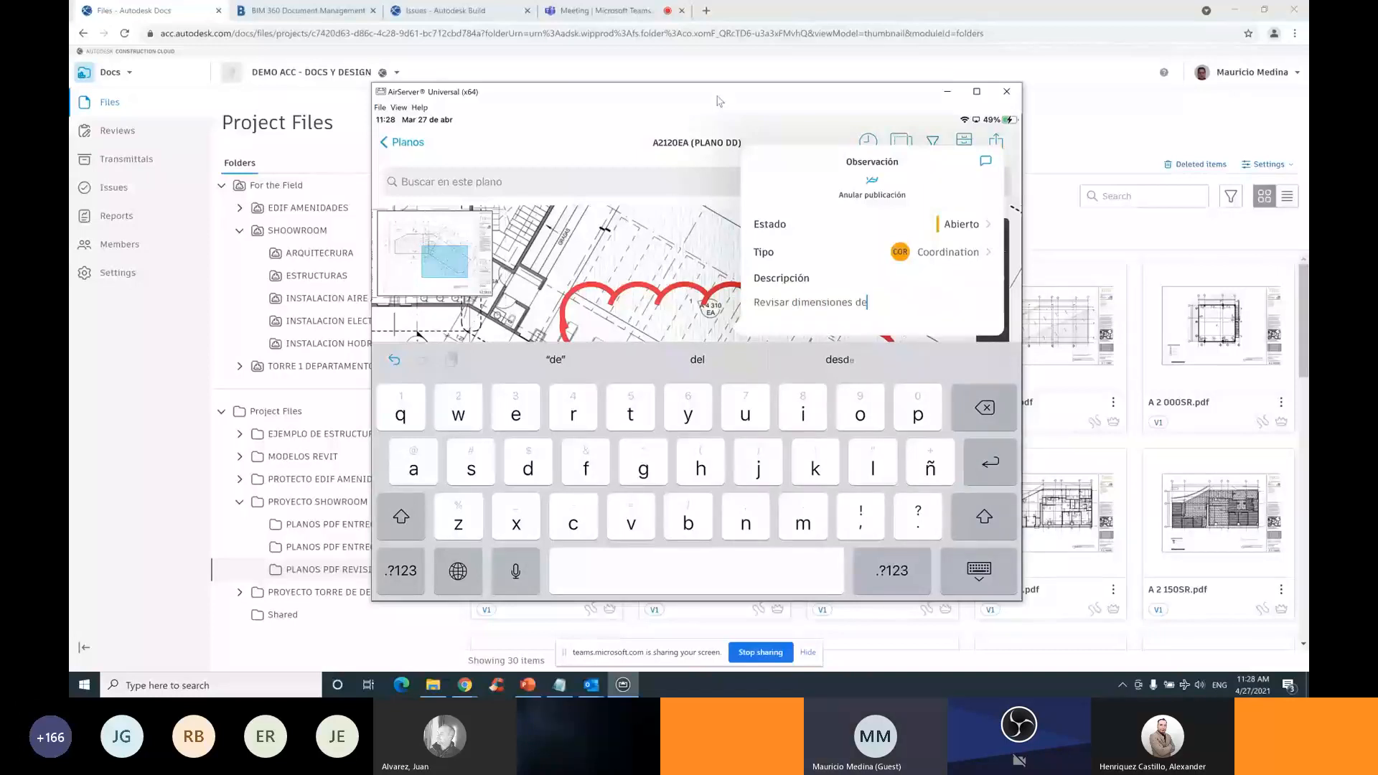
type(" alberca")
scroll(872, 251, "down", 3)
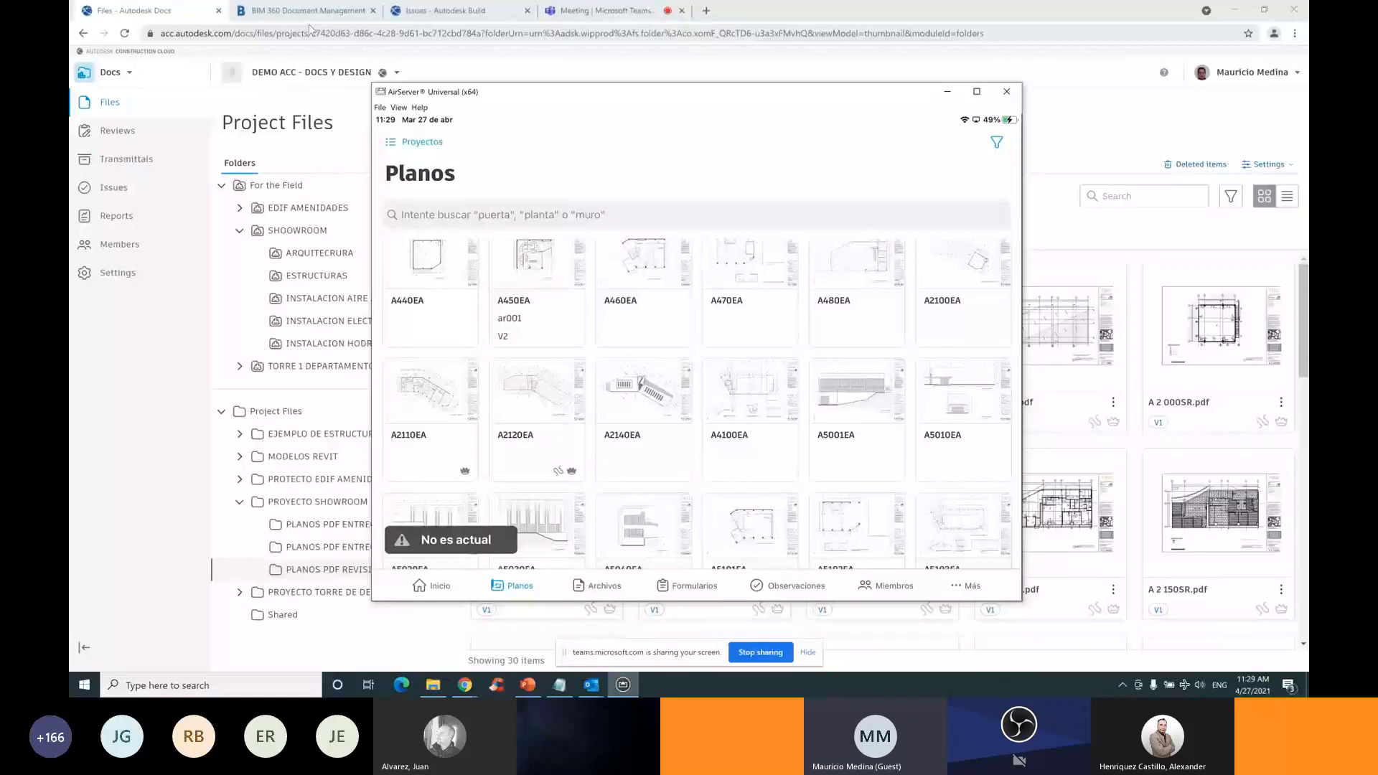
Navigate the Docs folder tree from SHOWROOM > ARQUITECRURA to EDIF AMENIDADES > ARQUITECTURA
left_click(179, 20)
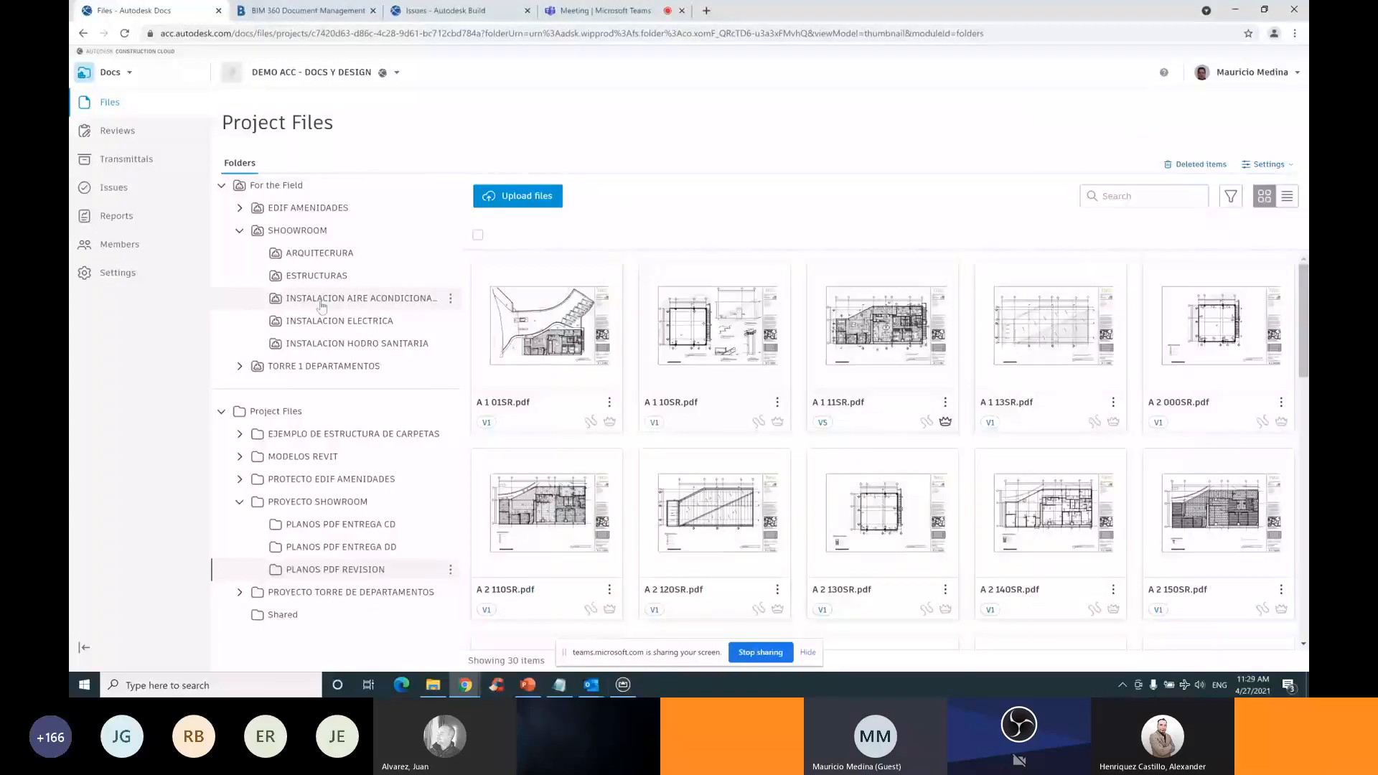
left_click(298, 256)
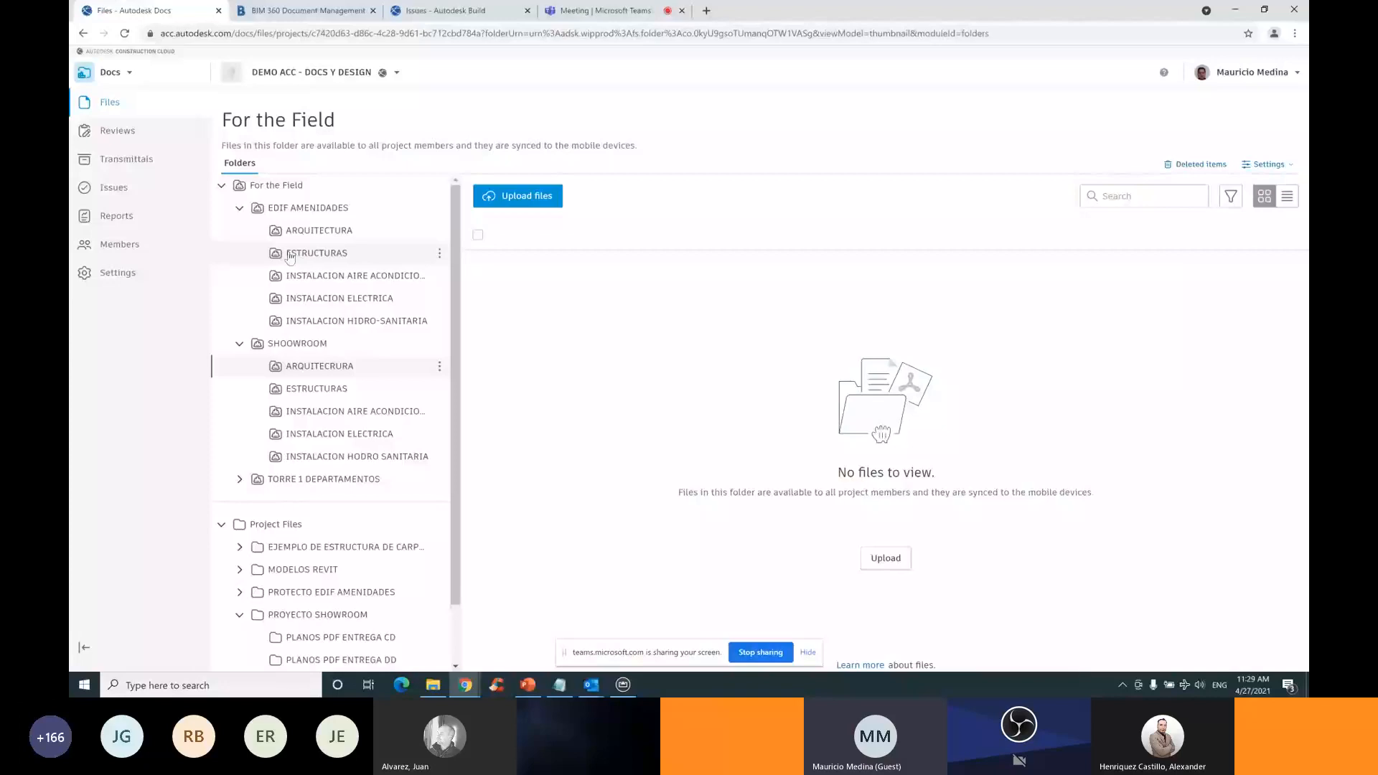
left_click(299, 231)
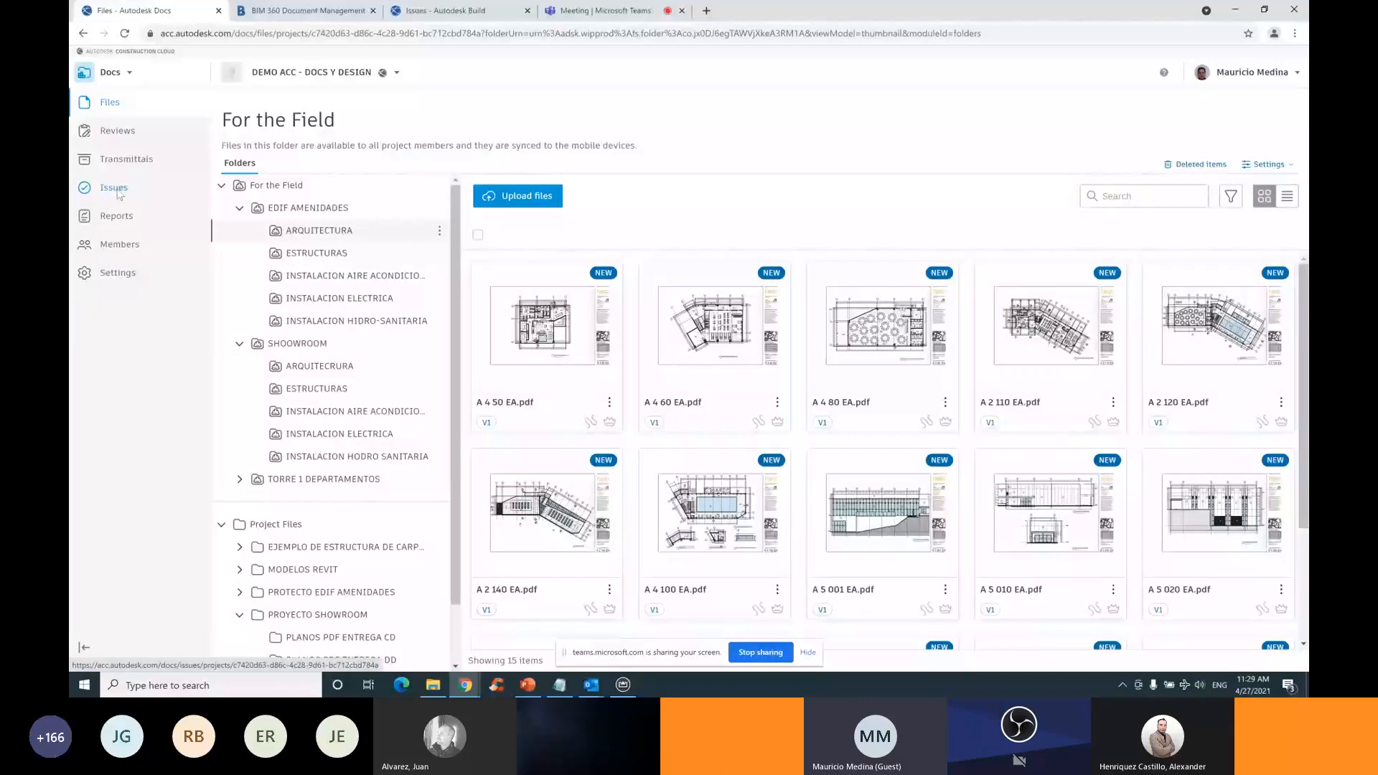
From the Issues list, open sheet A2120EA through Coordination issue #3's placement link
left_click(119, 193)
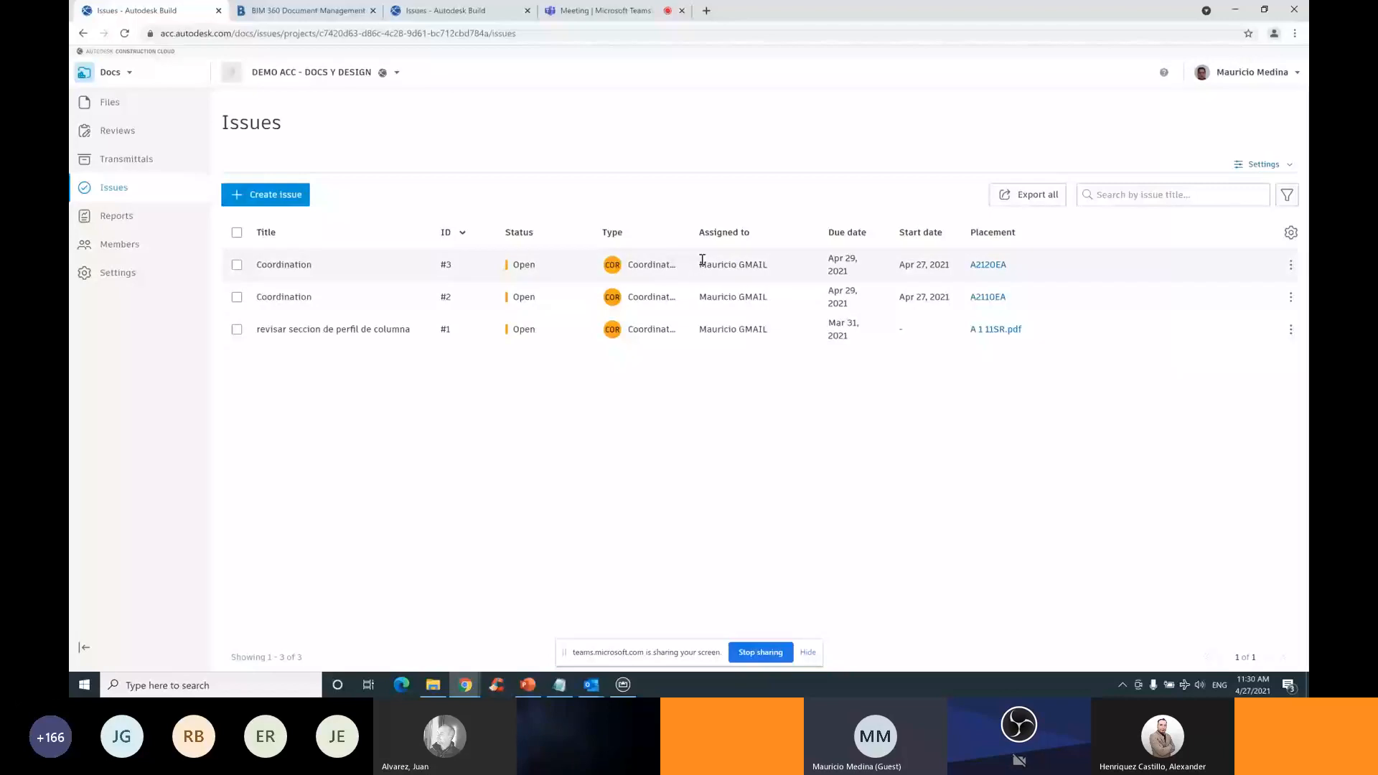
left_click(990, 265)
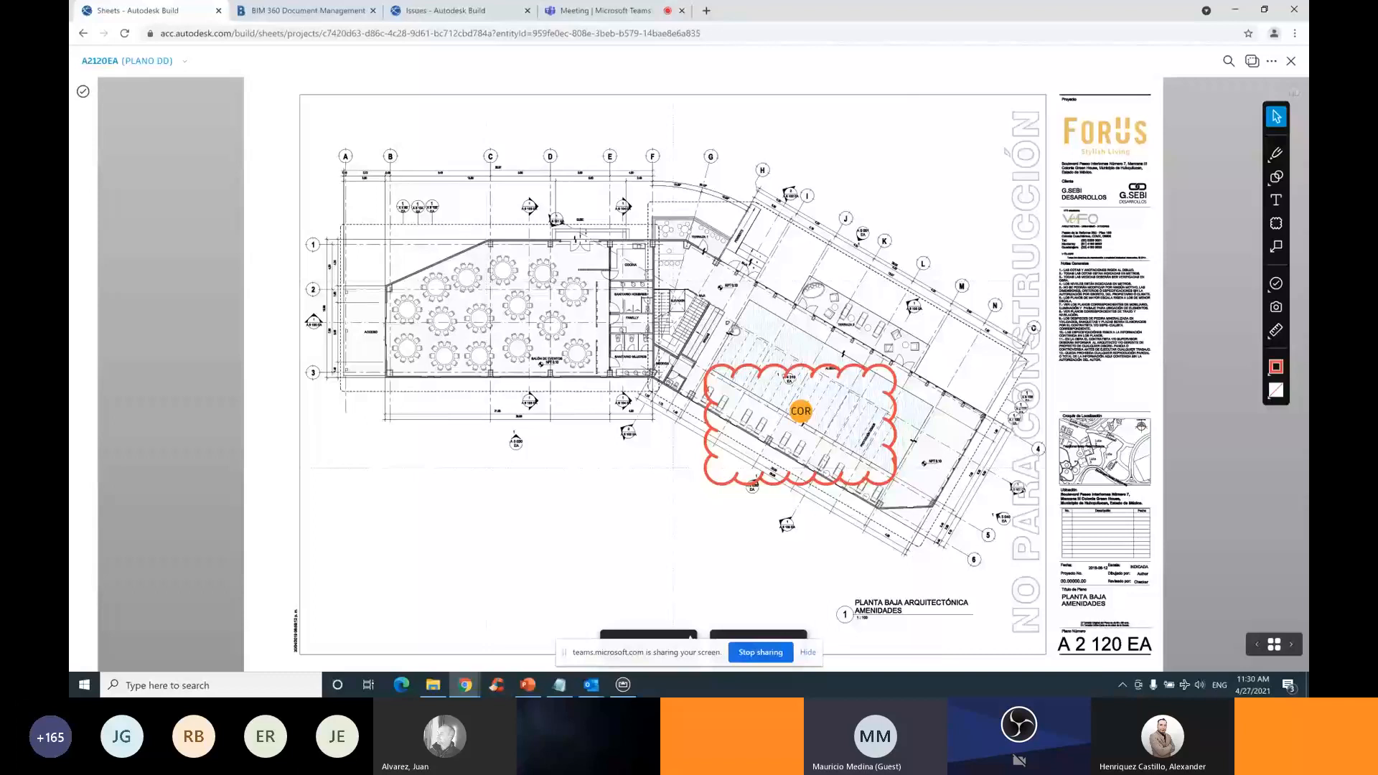
Read Coordination issue #3's details on A2120EA, then close back to the 30-sheet Sheets list
left_click(801, 411)
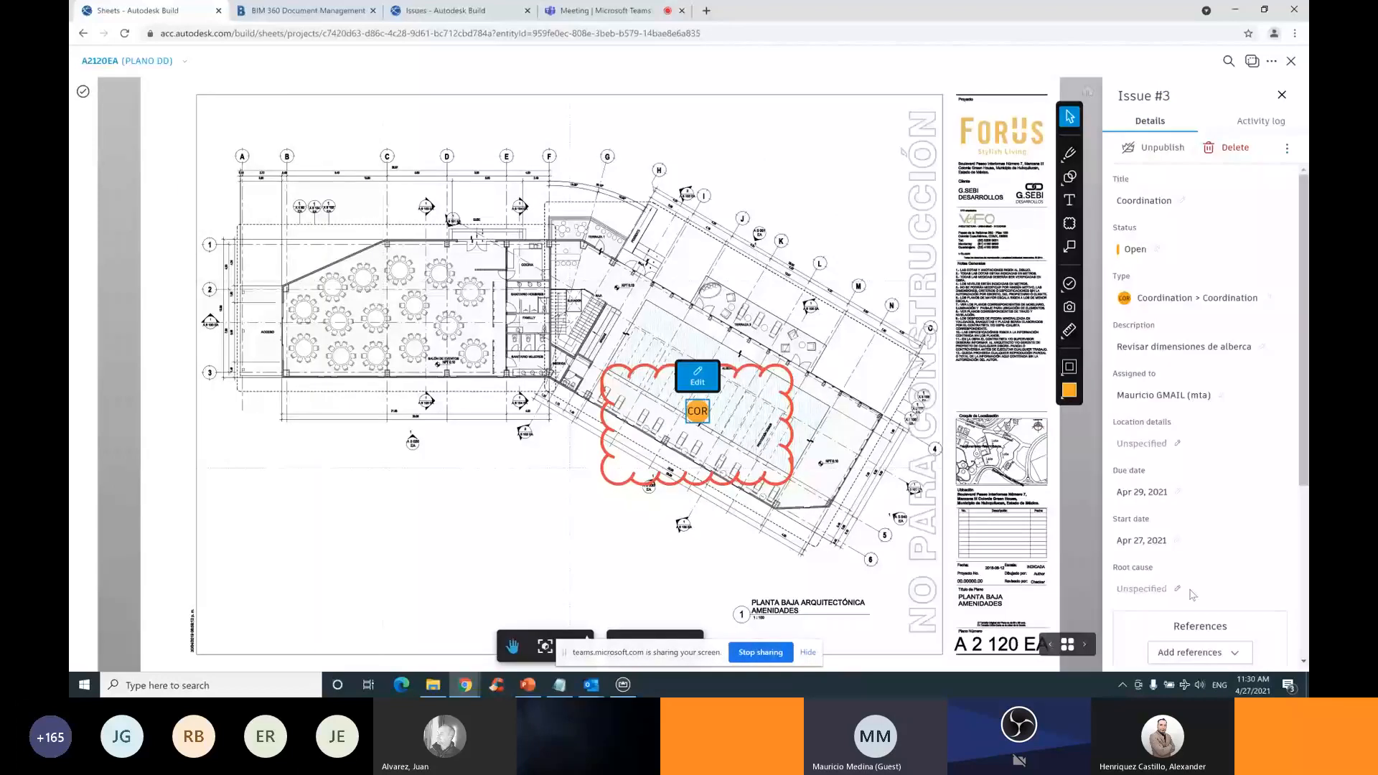
scroll(1191, 594, "down", 1)
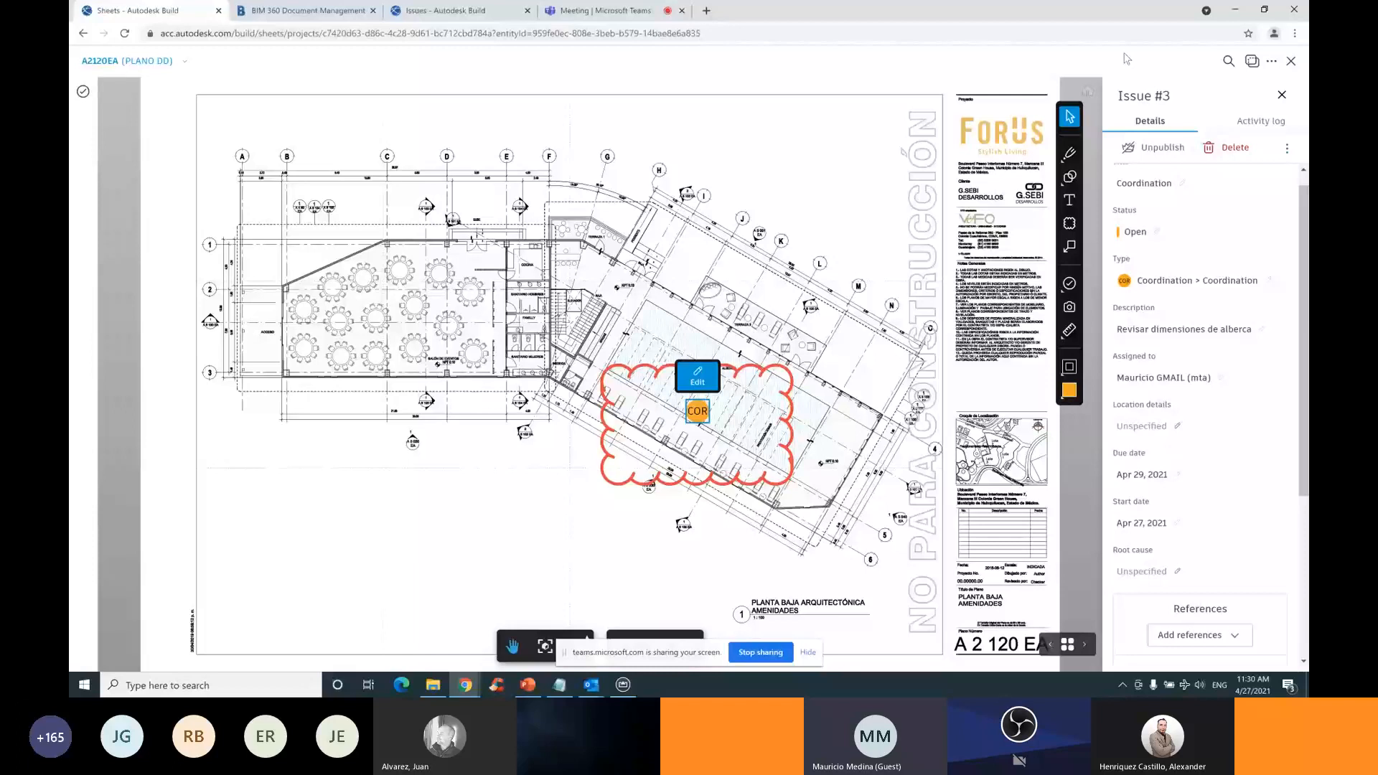
left_click(1291, 61)
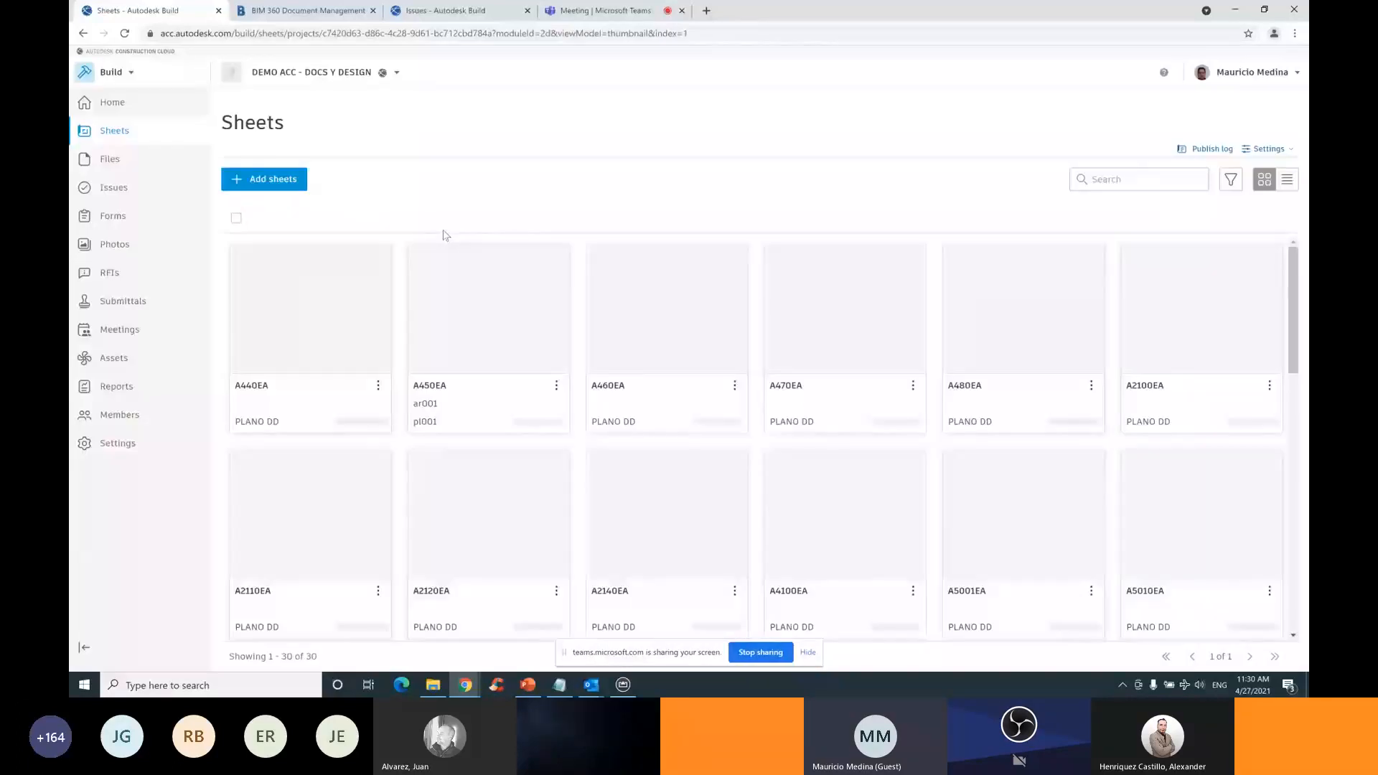
Switch to FORUS INTERLOMAS and show PROYECTO SHOWROOM > REVISIONES PDF as a thumbnail grid
left_click(332, 72)
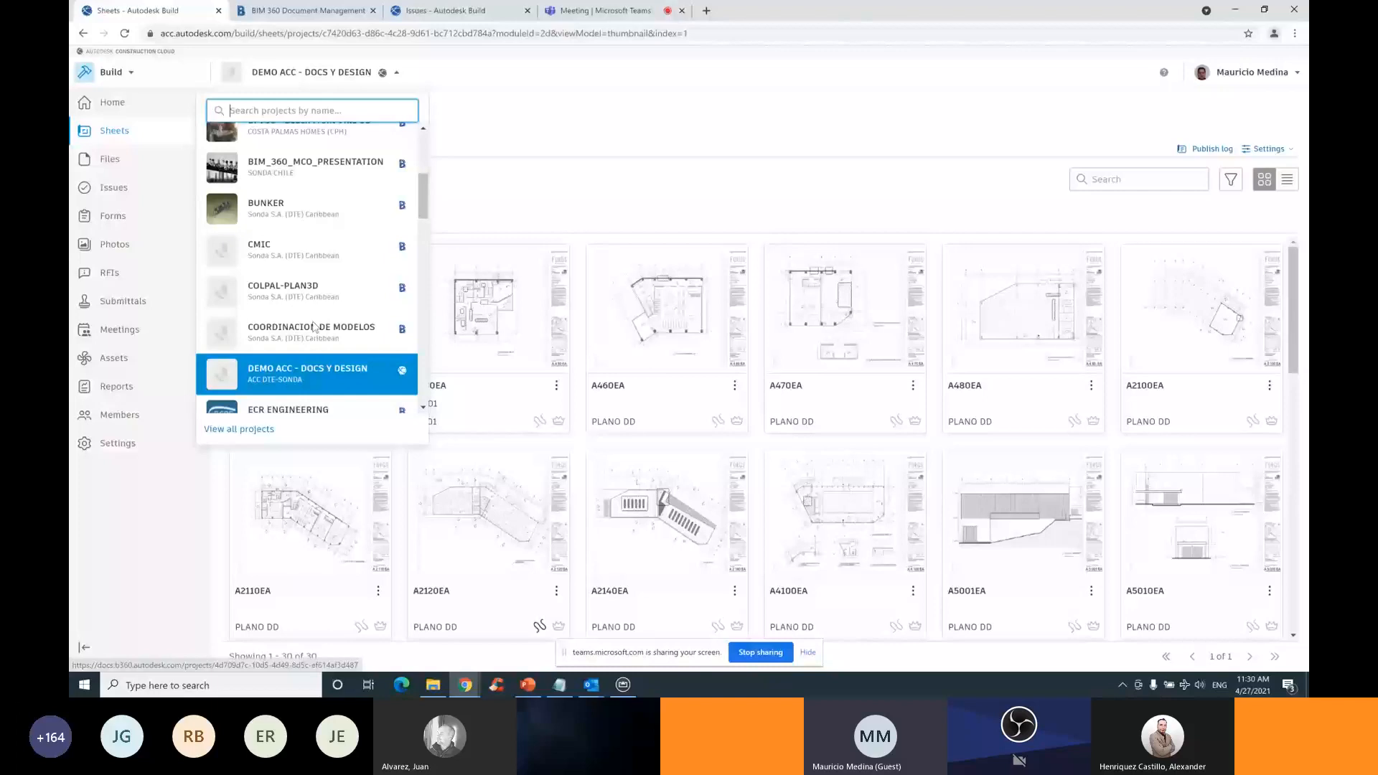
left_click(313, 328)
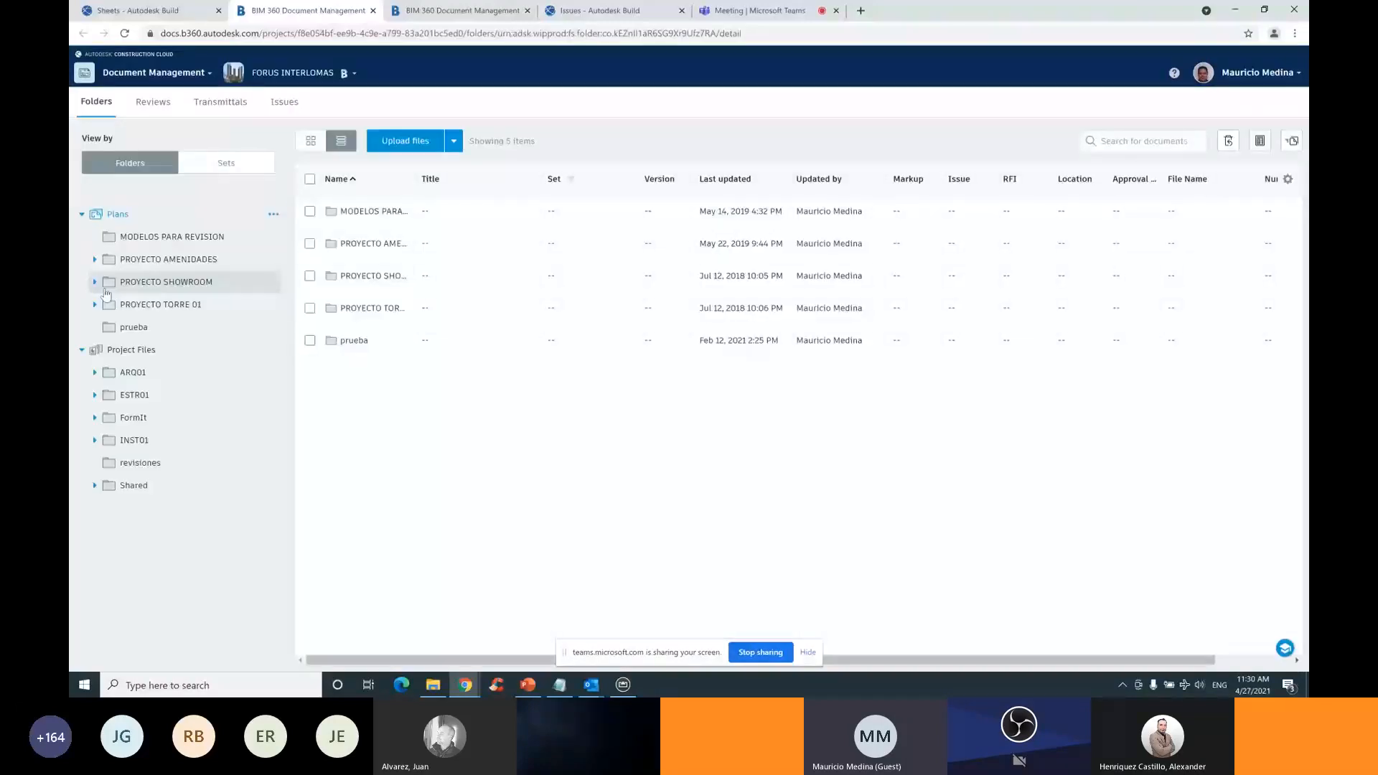
left_click(95, 282)
left_click(145, 328)
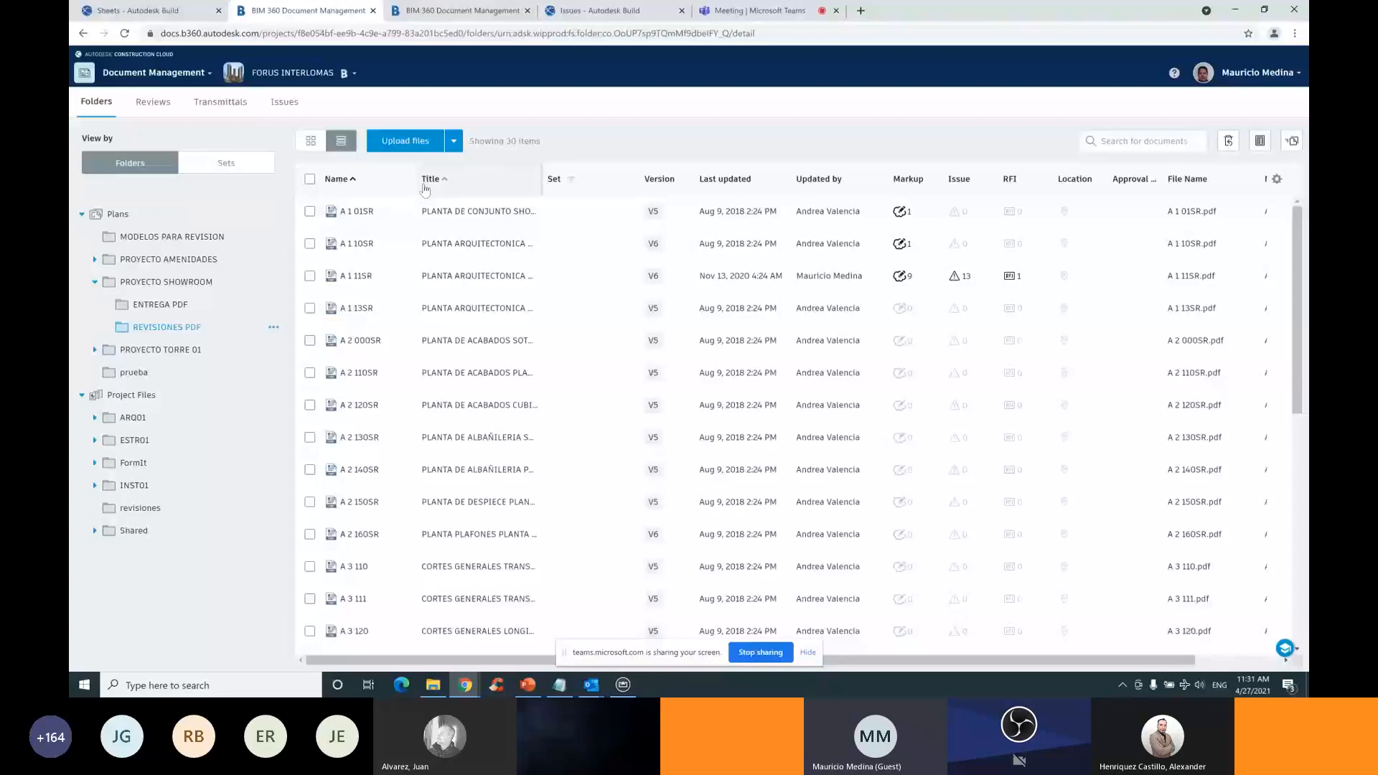
left_click_drag(424, 189, 550, 188)
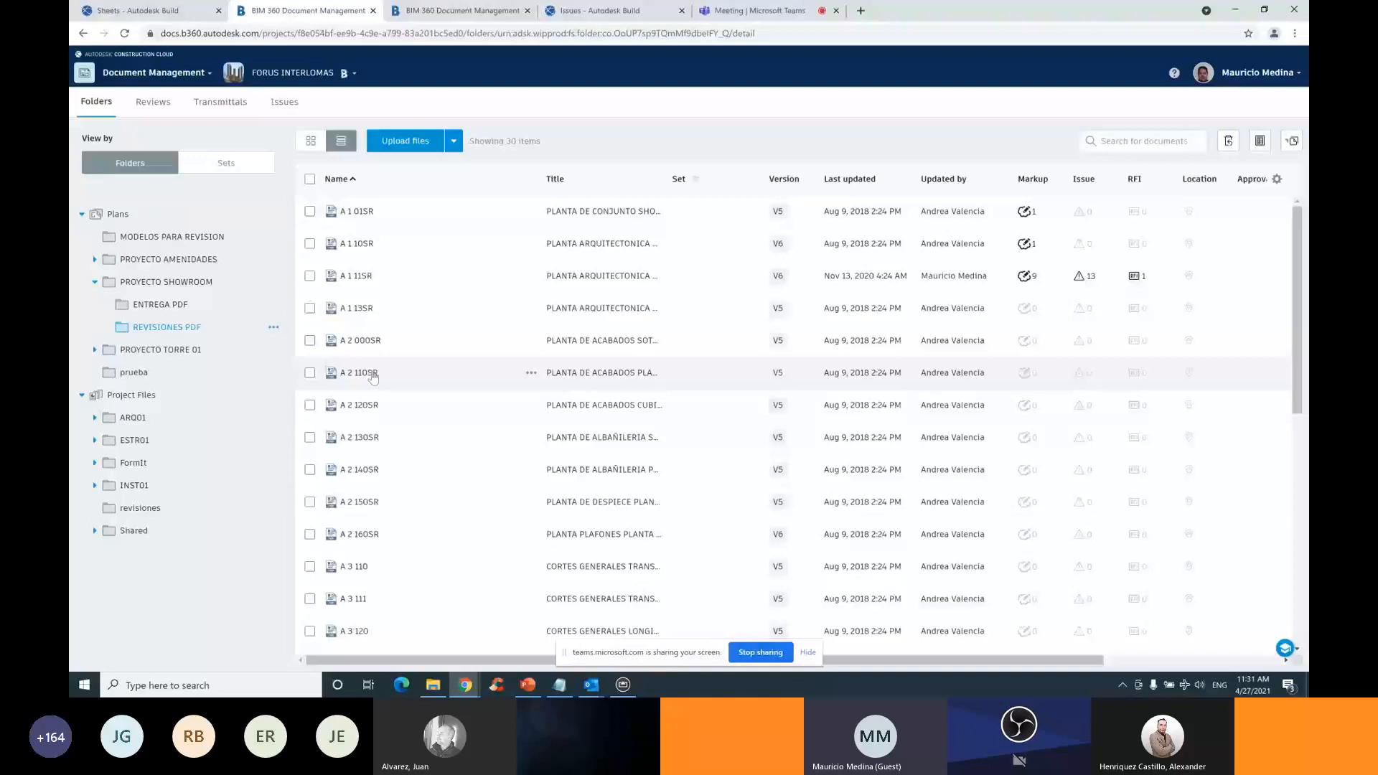
left_click(310, 141)
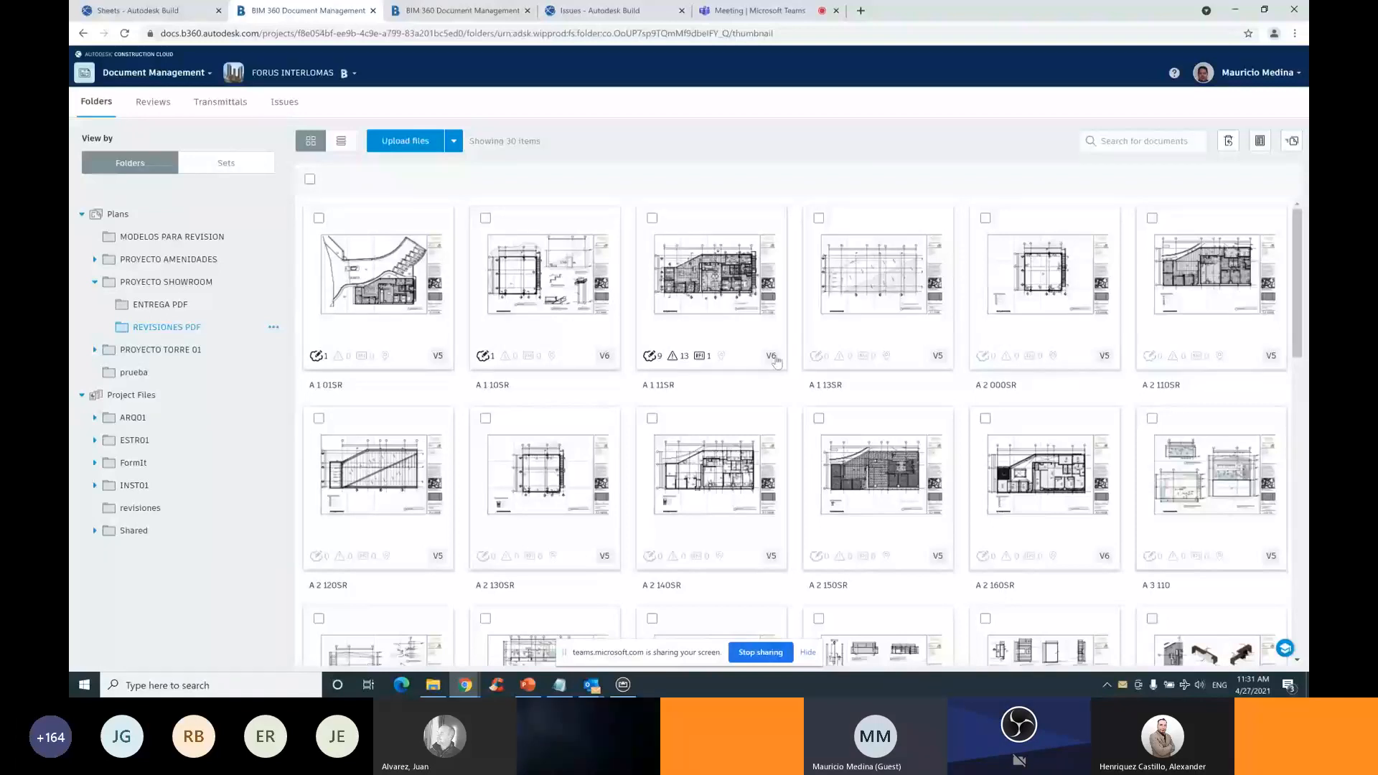
Compare versions v6 and v1 of sheet A 1 11SR from its version history
left_click(771, 357)
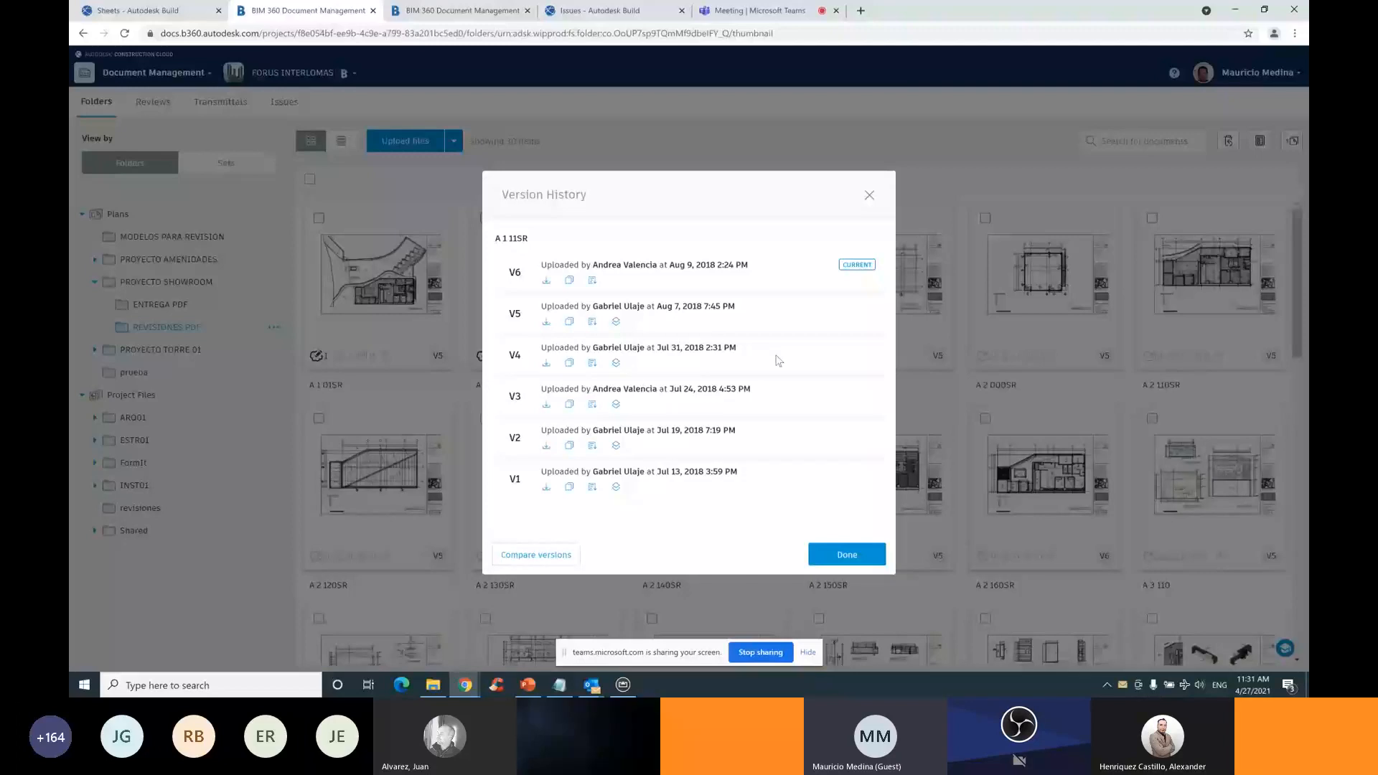
left_click(546, 557)
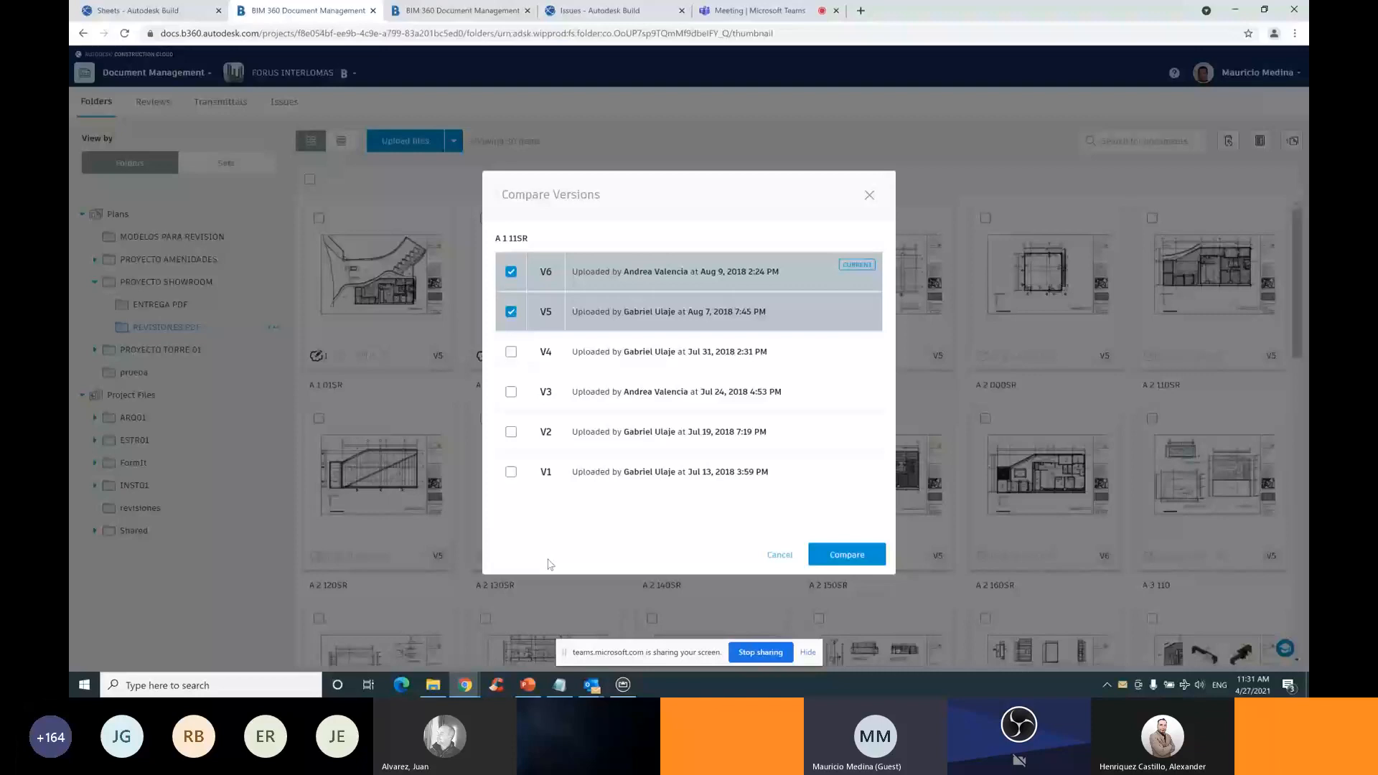
left_click(844, 556)
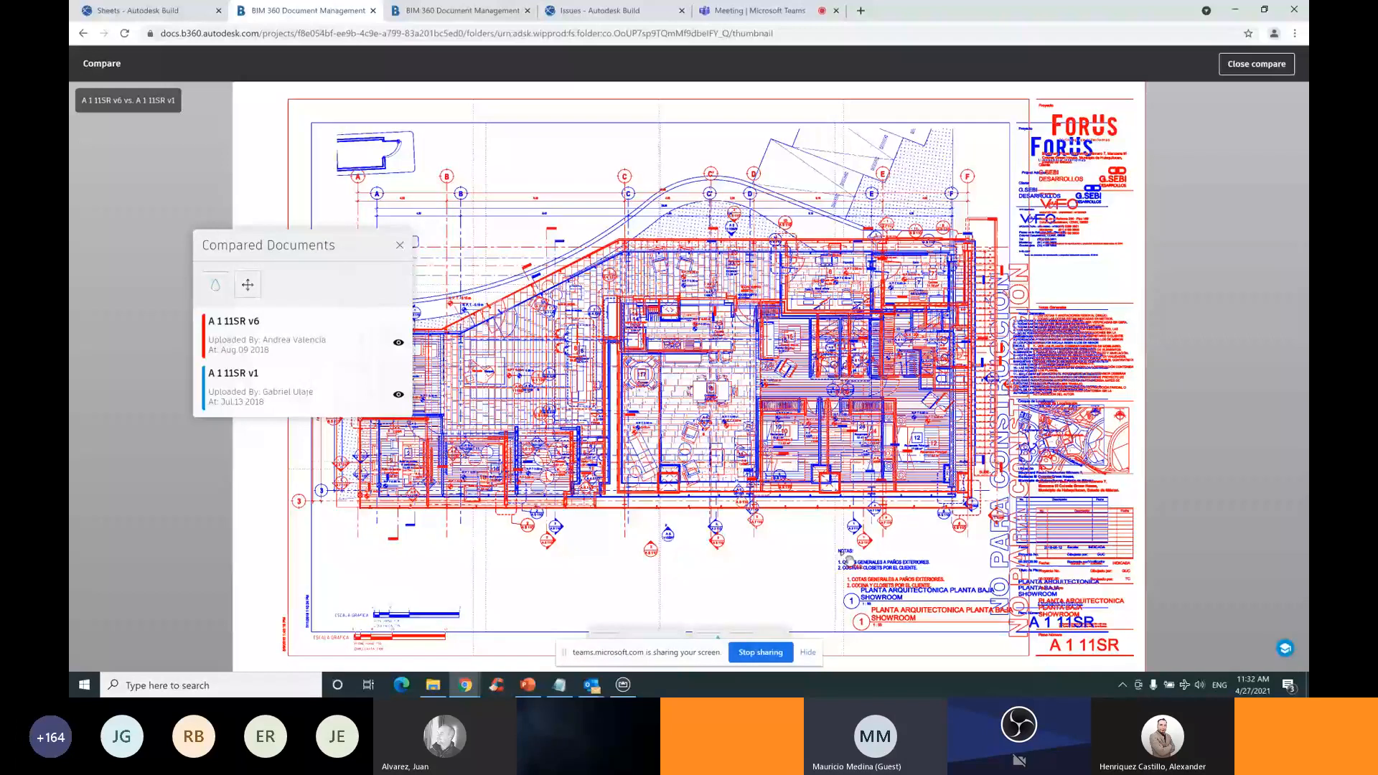
View the A 1 11SR v6/v1 comparison Side By Side, slide the divider, then close compare
left_click_drag(294, 246, 195, 128)
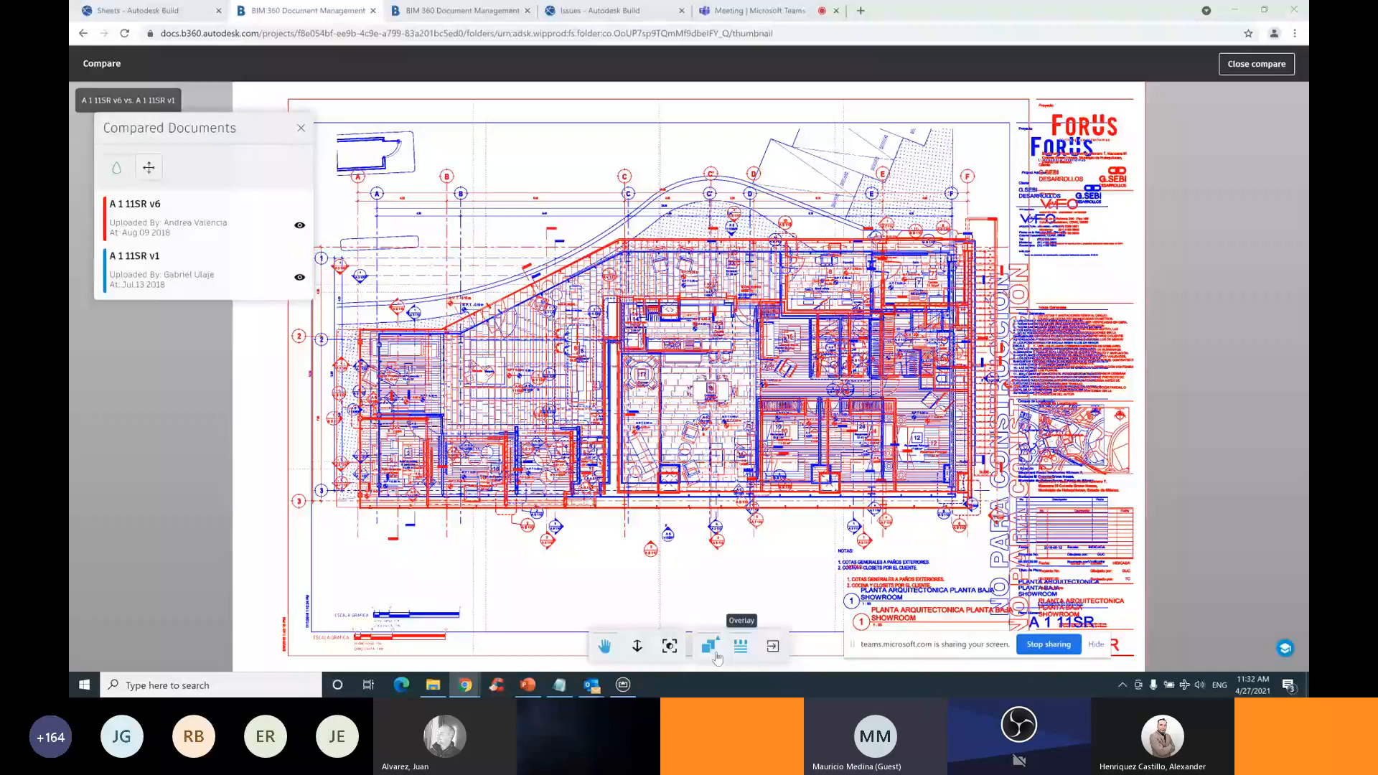
left_click(717, 656)
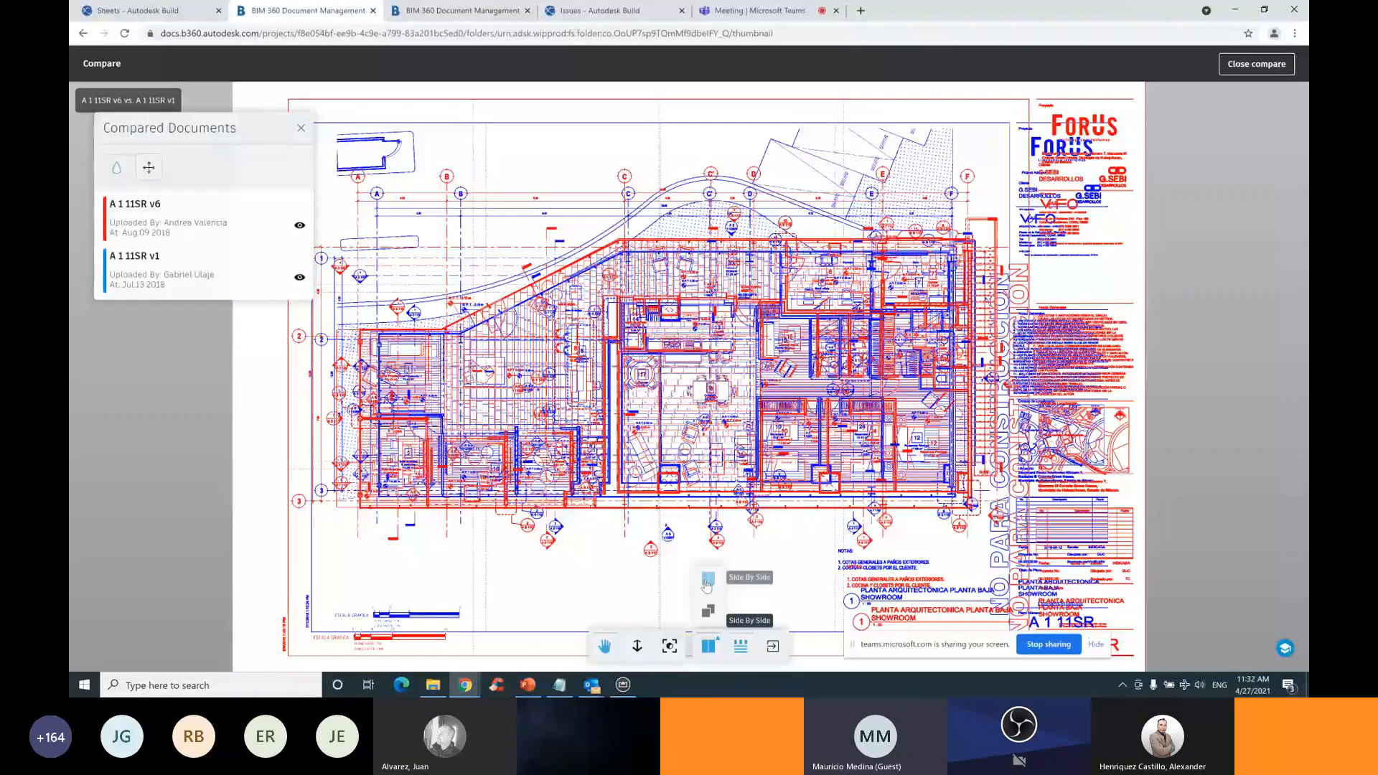
left_click(707, 585)
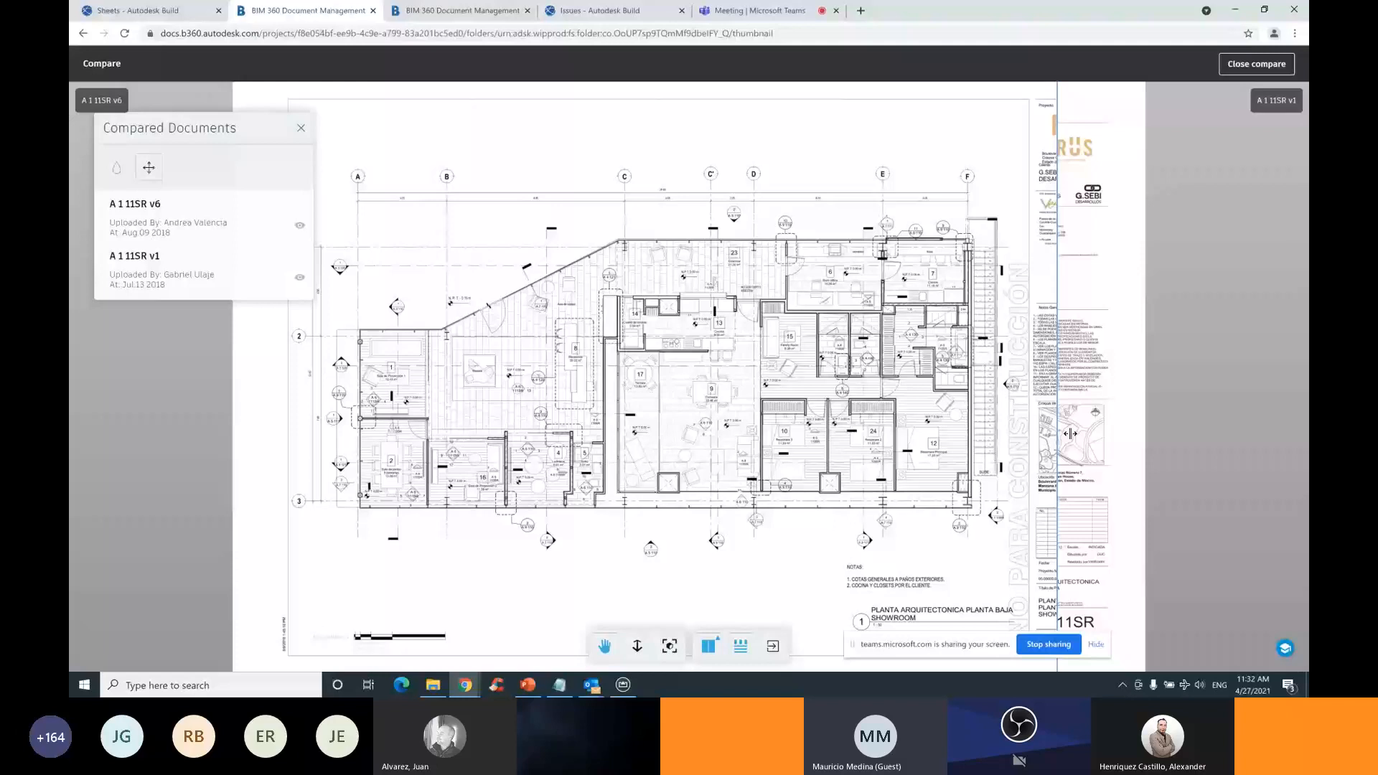
left_click_drag(1070, 434, 425, 182)
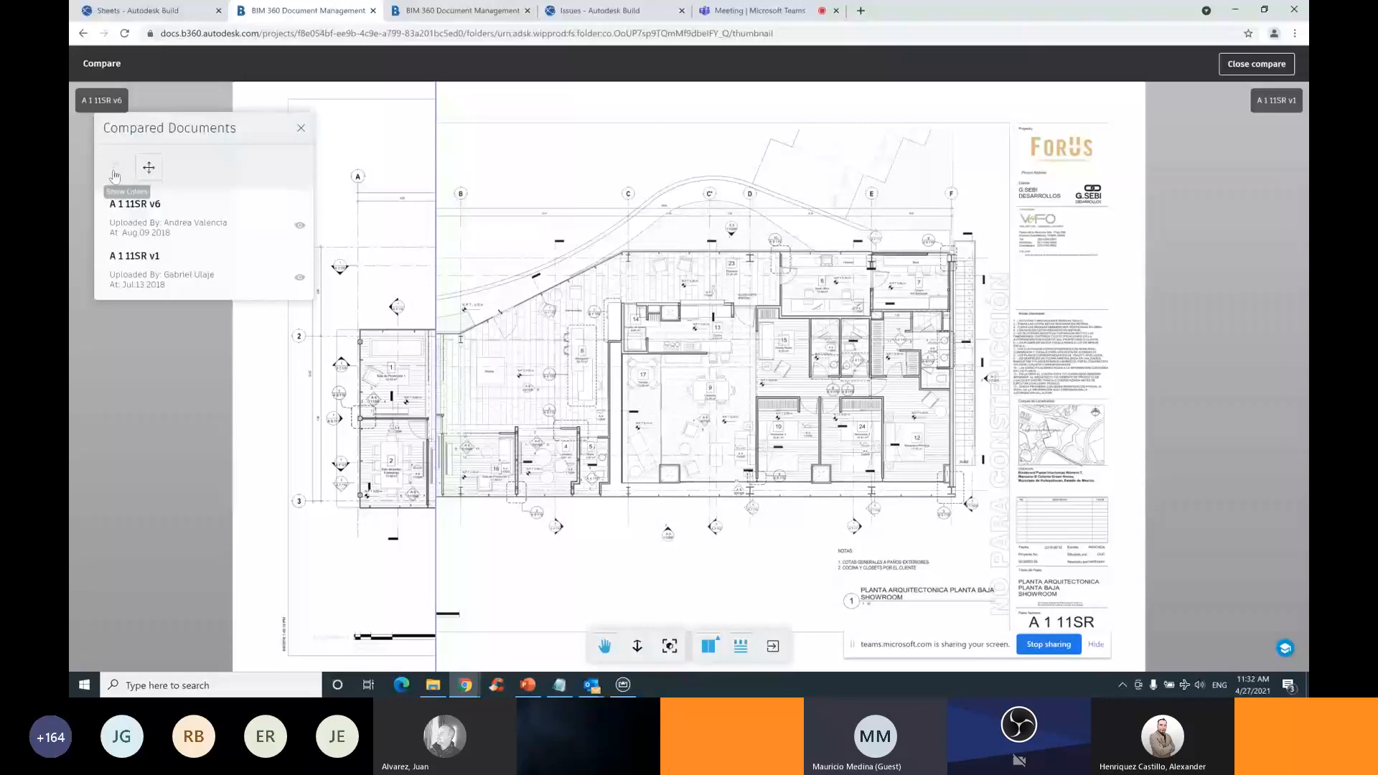
left_click_drag(435, 223, 890, 292)
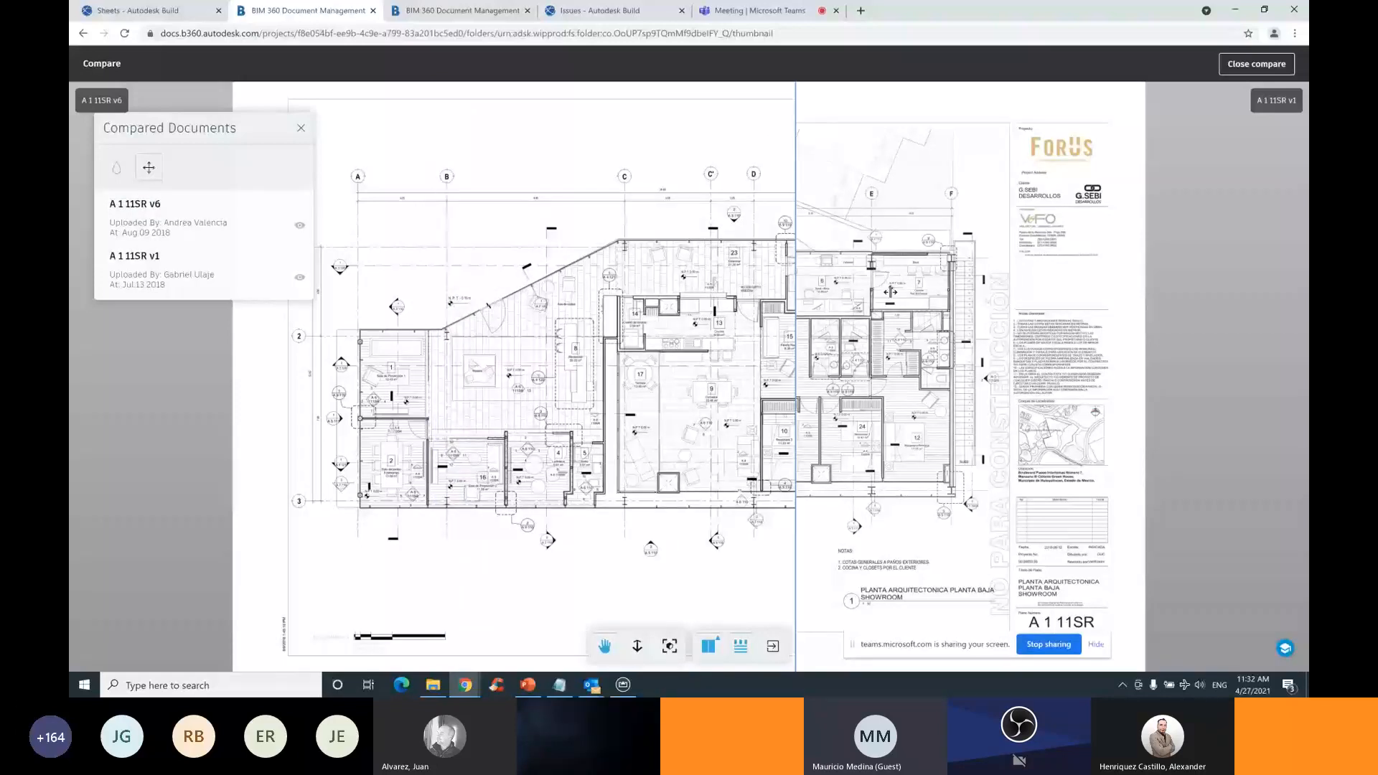
left_click_drag(890, 292, 721, 304)
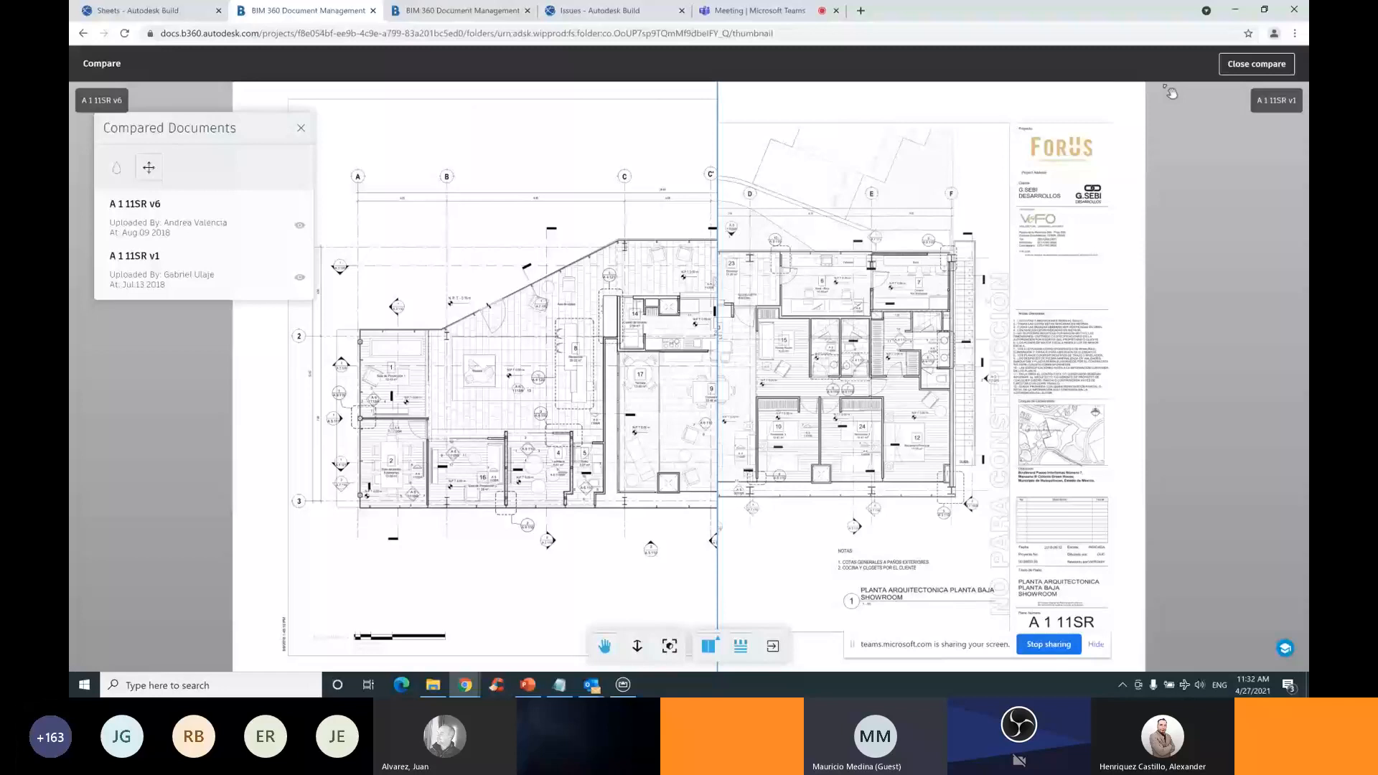
left_click(1259, 65)
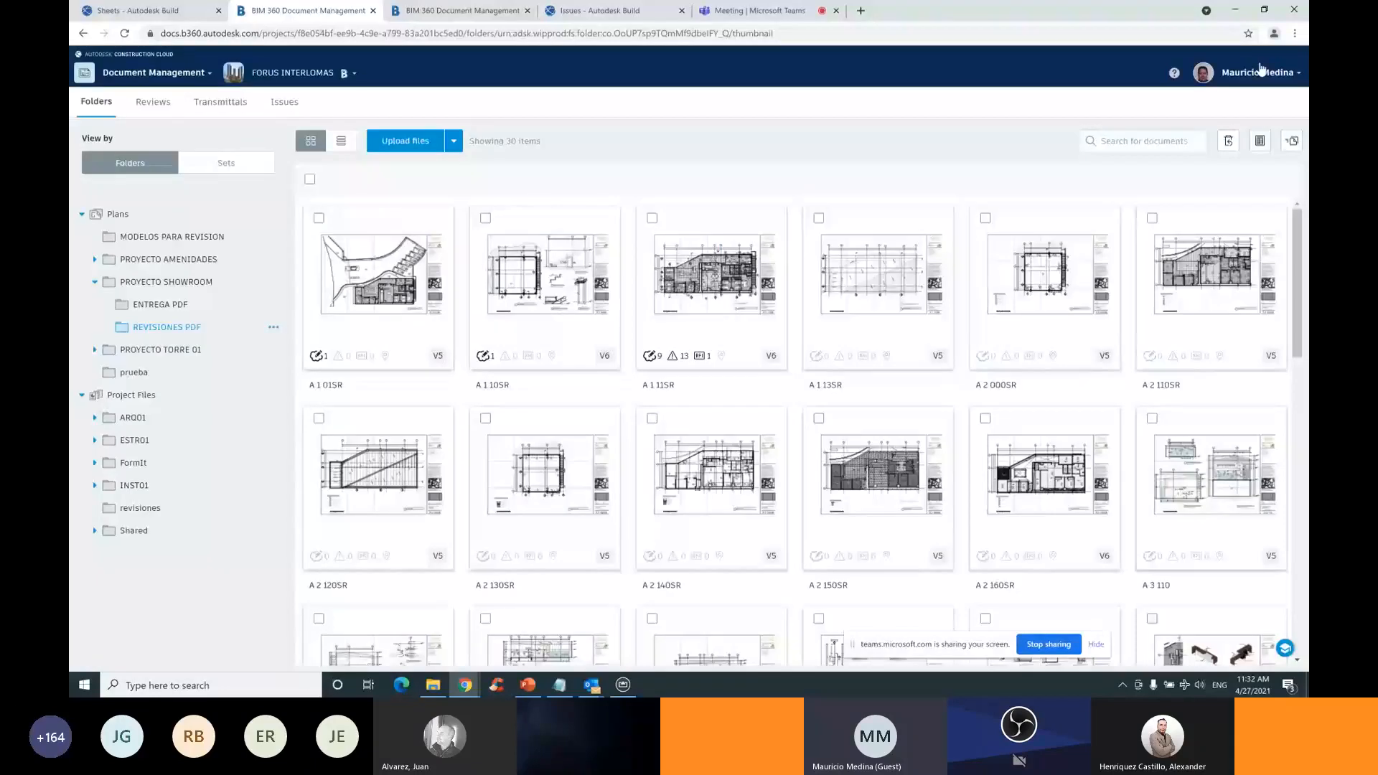
Open sheet A 1 11SR, check its Markups and Issues panels, then close the viewer
mouse_move(722, 291)
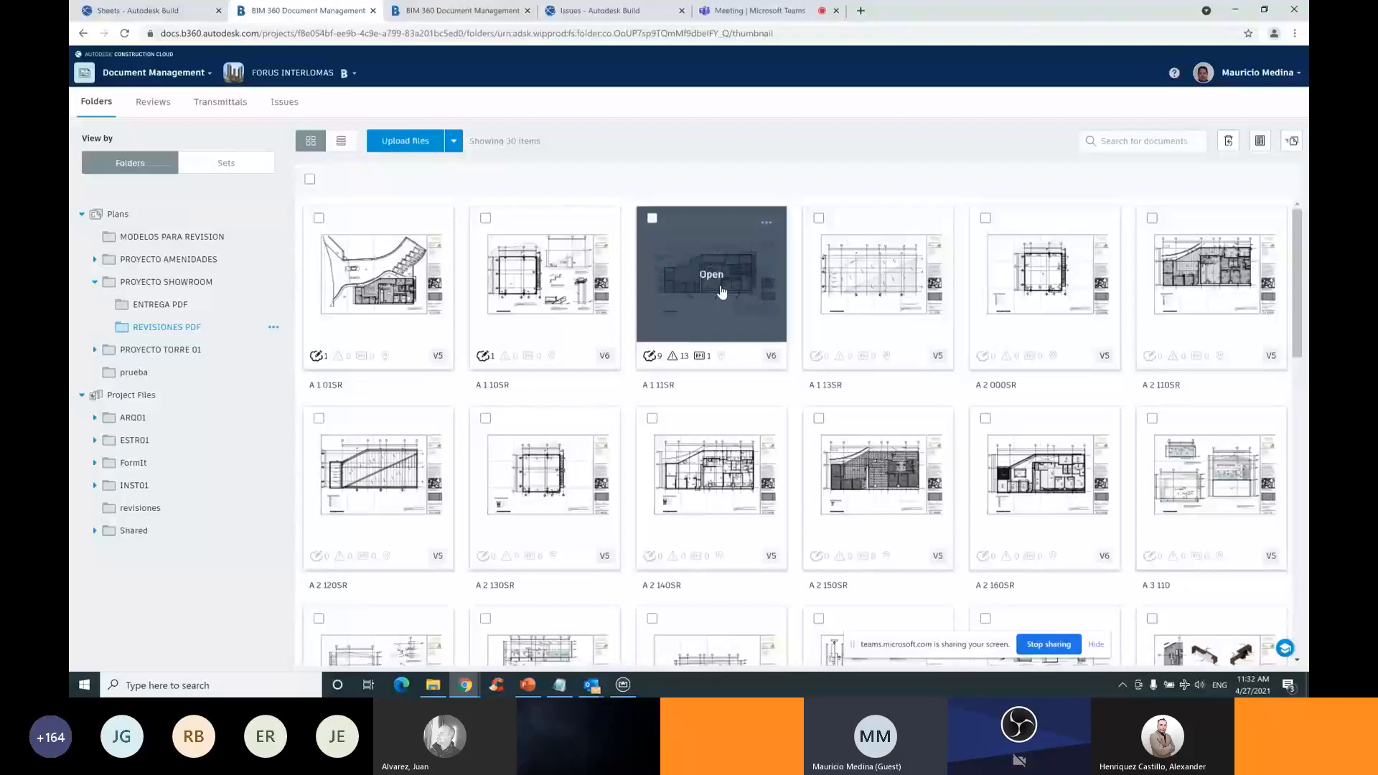
left_click(722, 291)
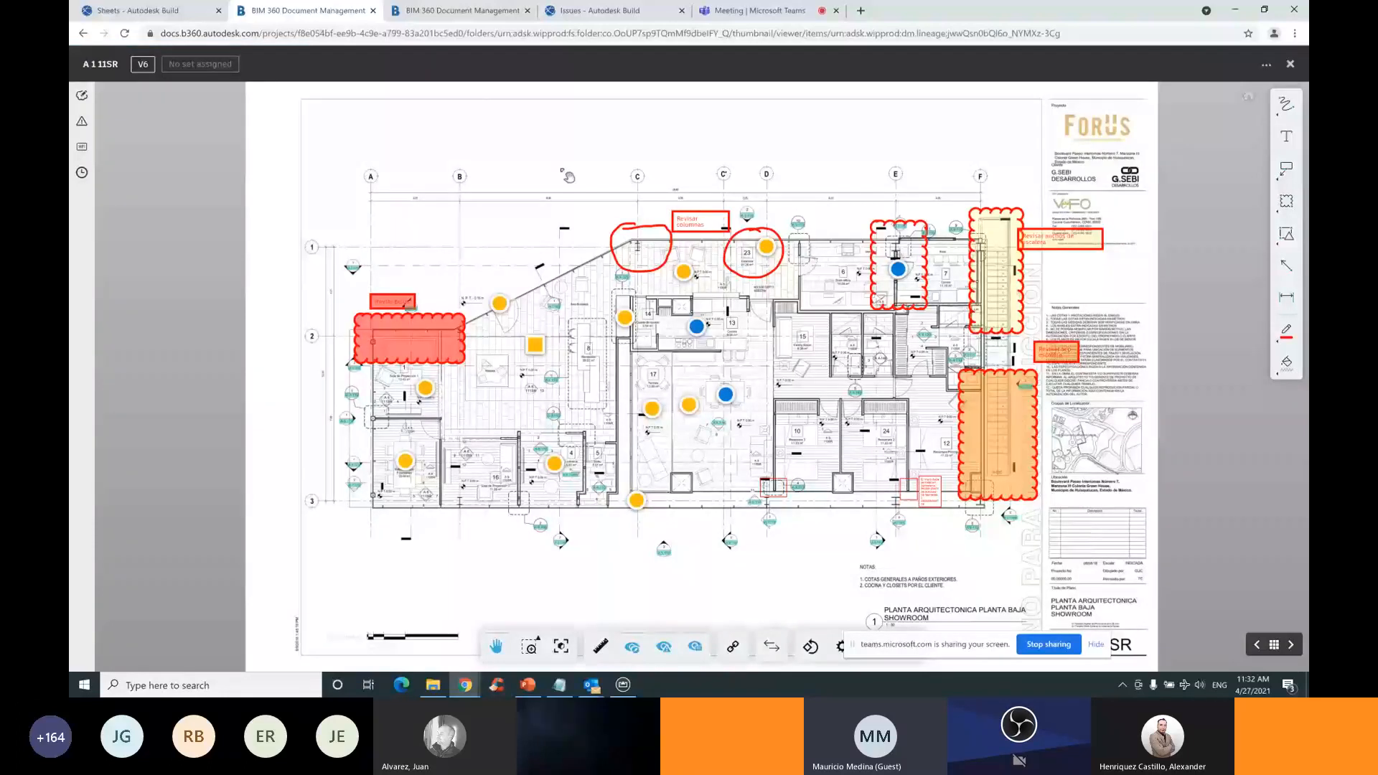
left_click(81, 96)
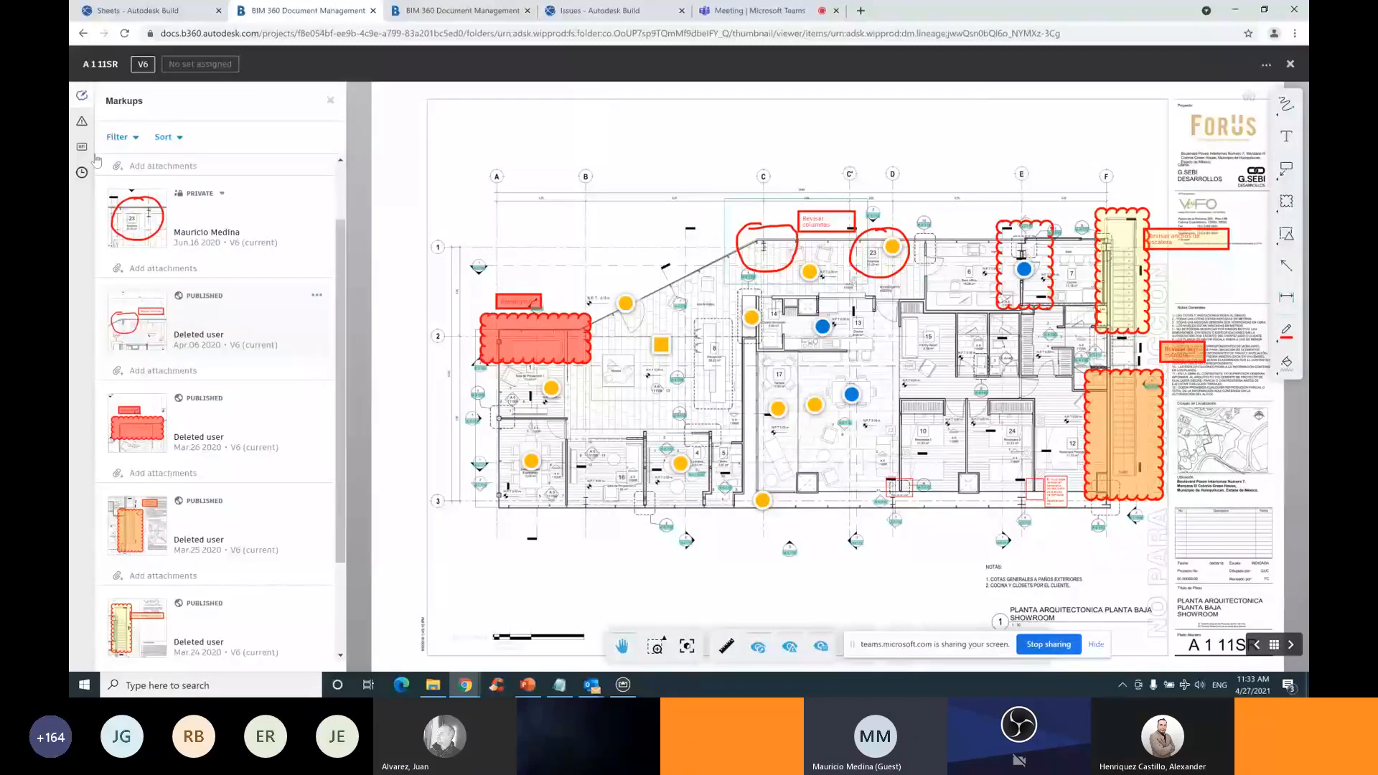
left_click(82, 122)
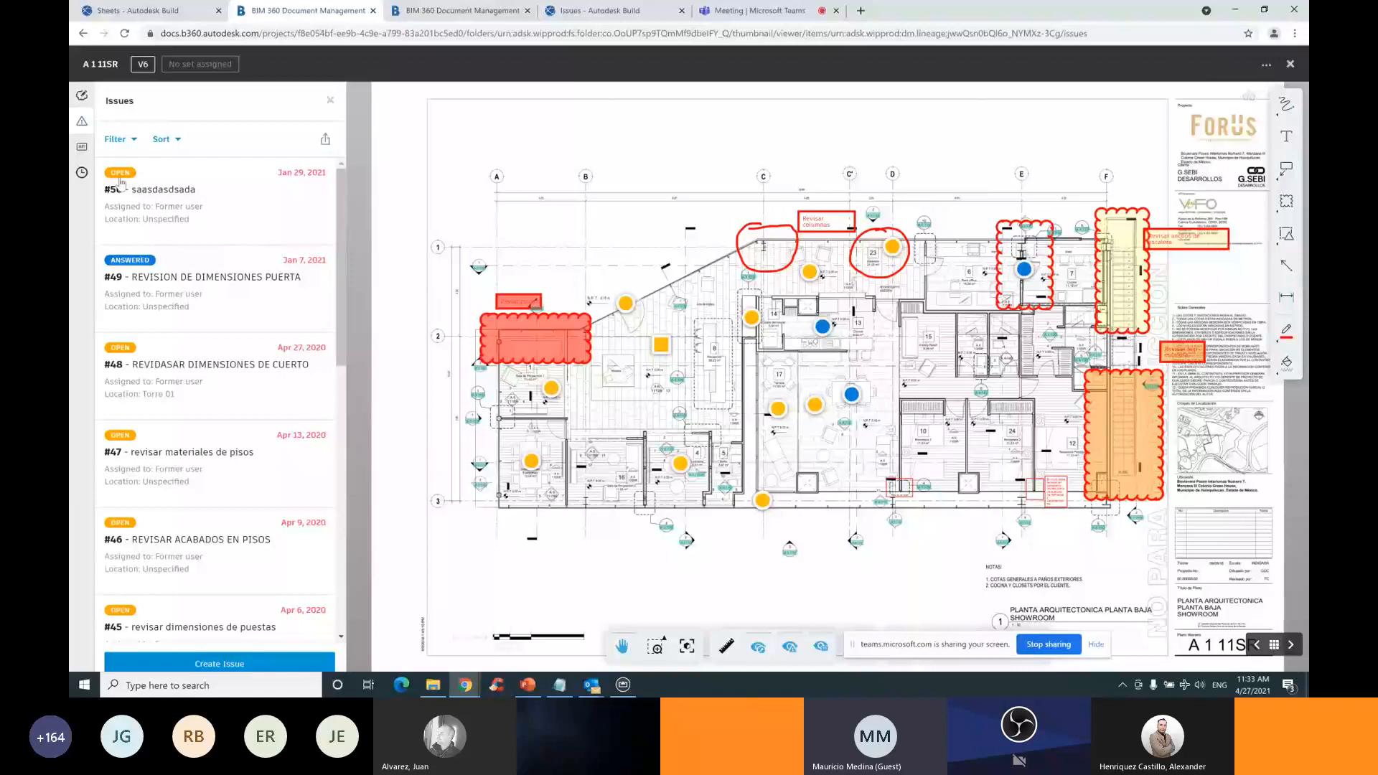
left_click(1290, 65)
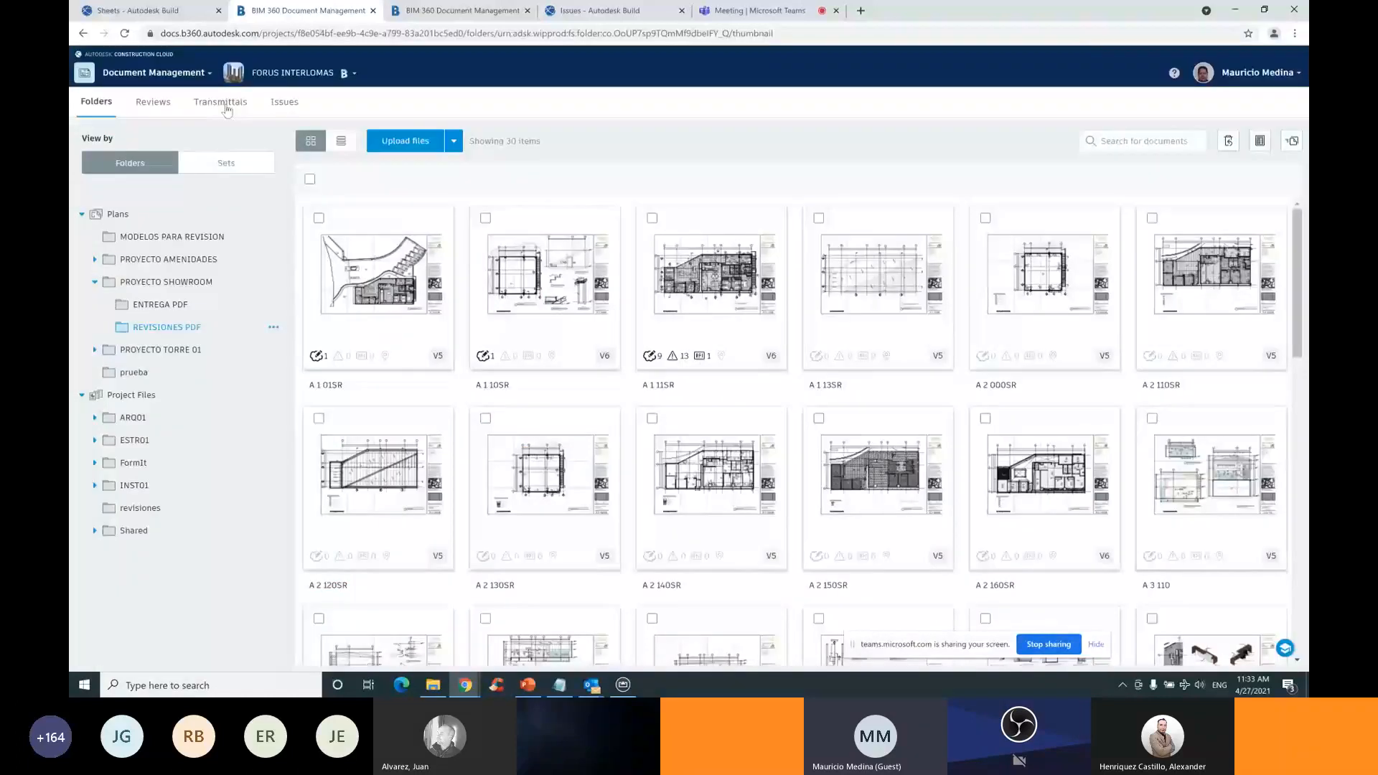
Show the 43-issue list's Export formats, then switch to the DATOS PARA PROYECTO folder
left_click(284, 103)
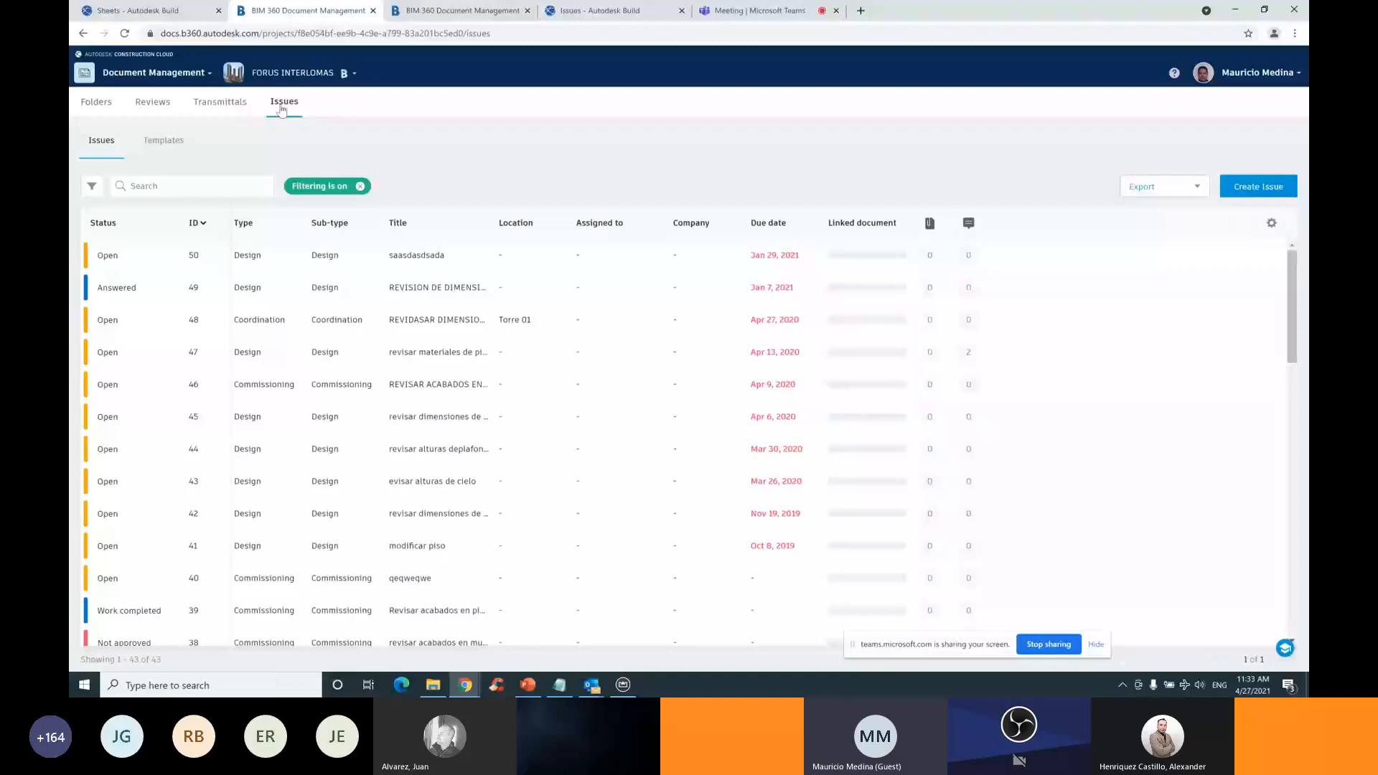
scroll(408, 448, "down", 6)
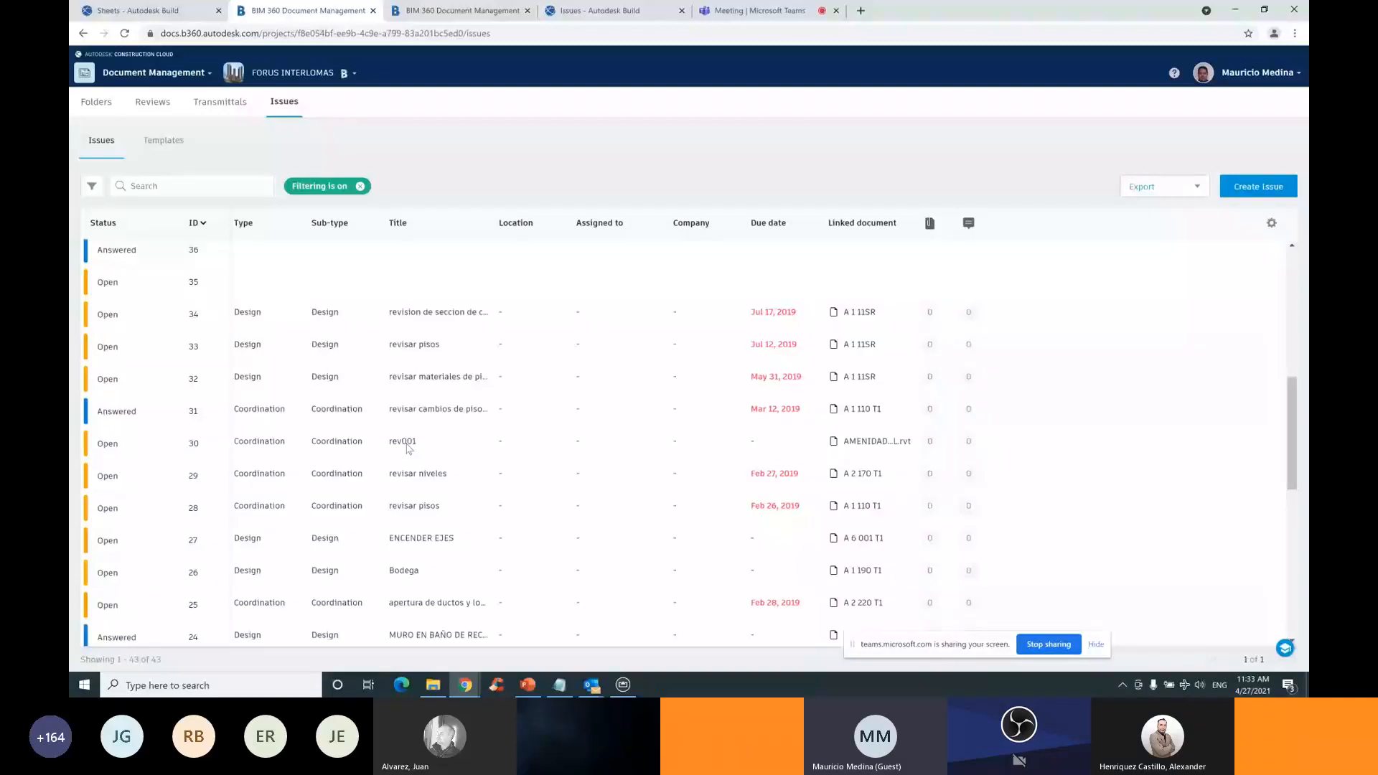
left_click(1155, 187)
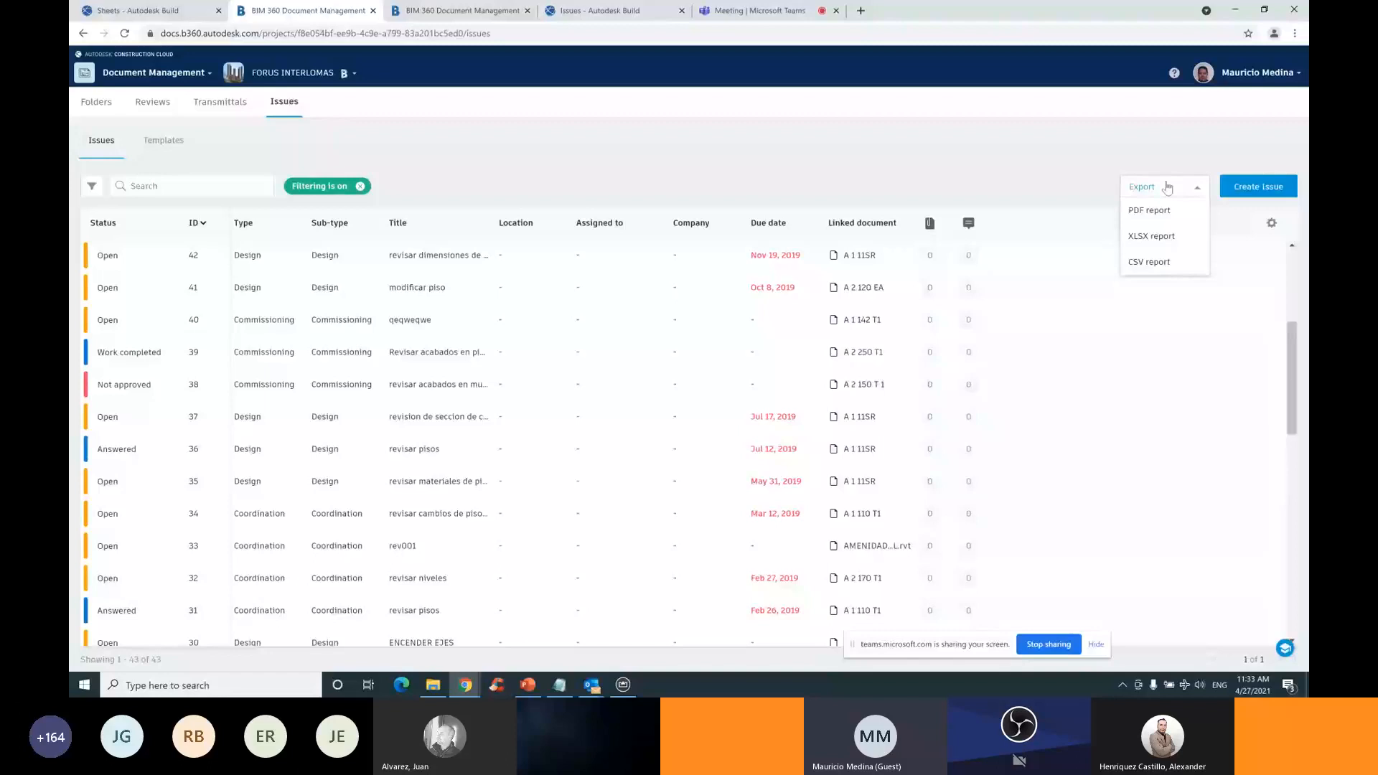
key("alt+Tab")
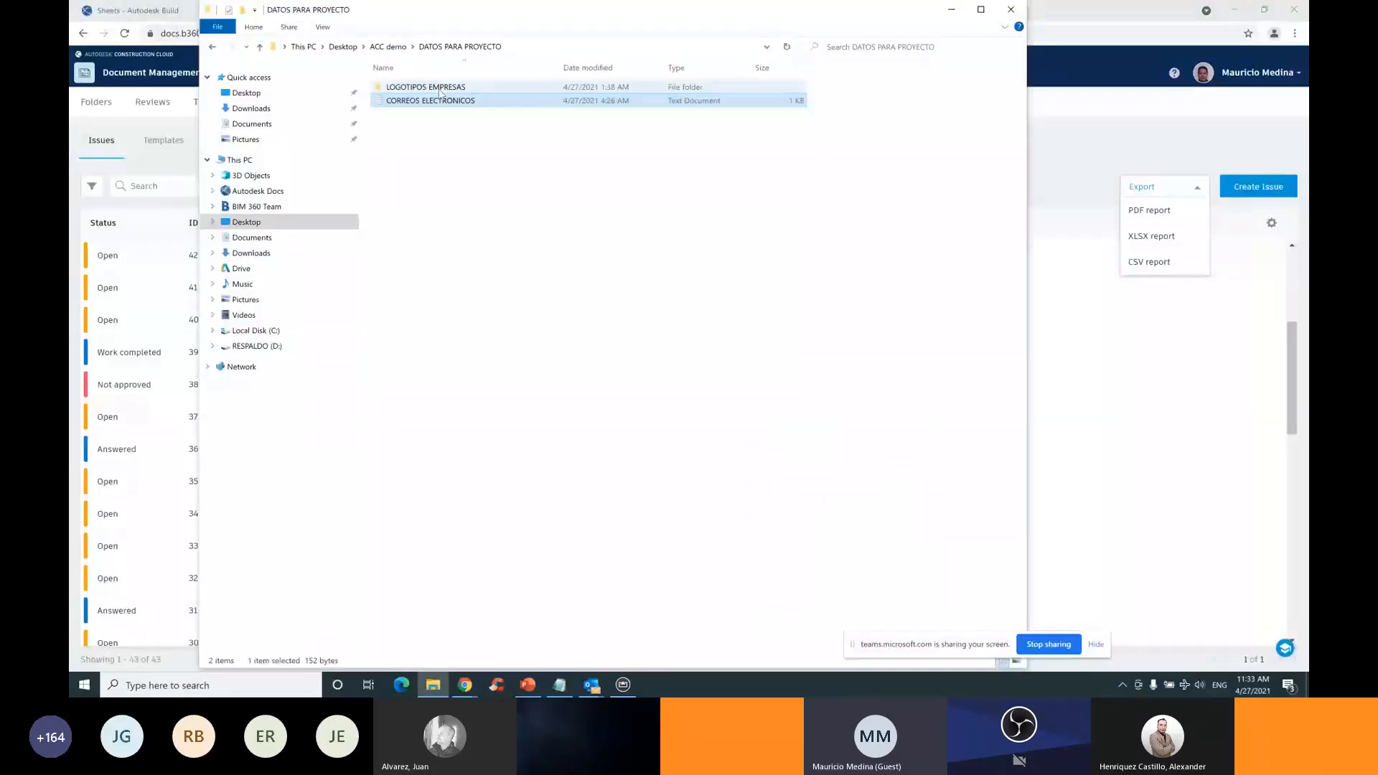
Open 'ejemplo reporte issues' from the ACC demo folder, scroll through its pages, and close it
left_click(389, 48)
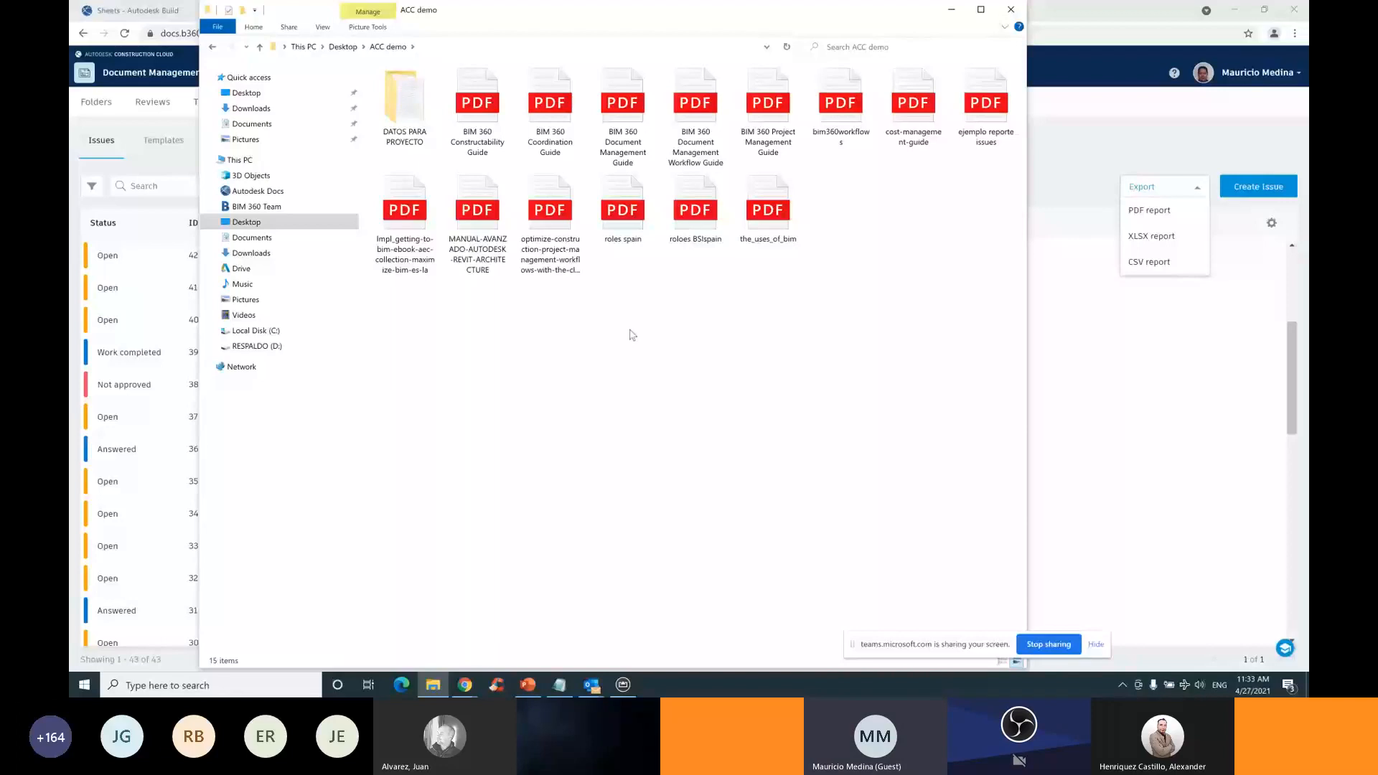
left_click(987, 115)
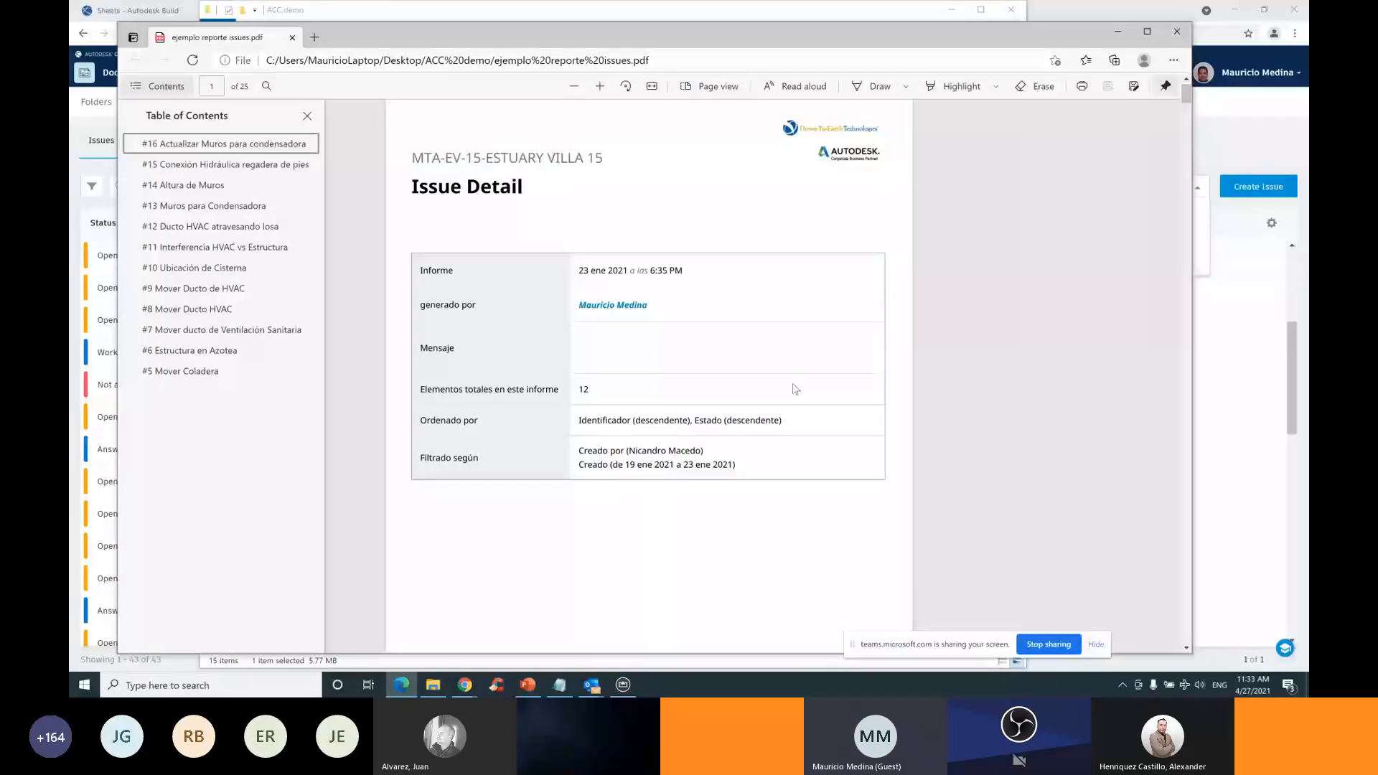
scroll(761, 377, "down", 10)
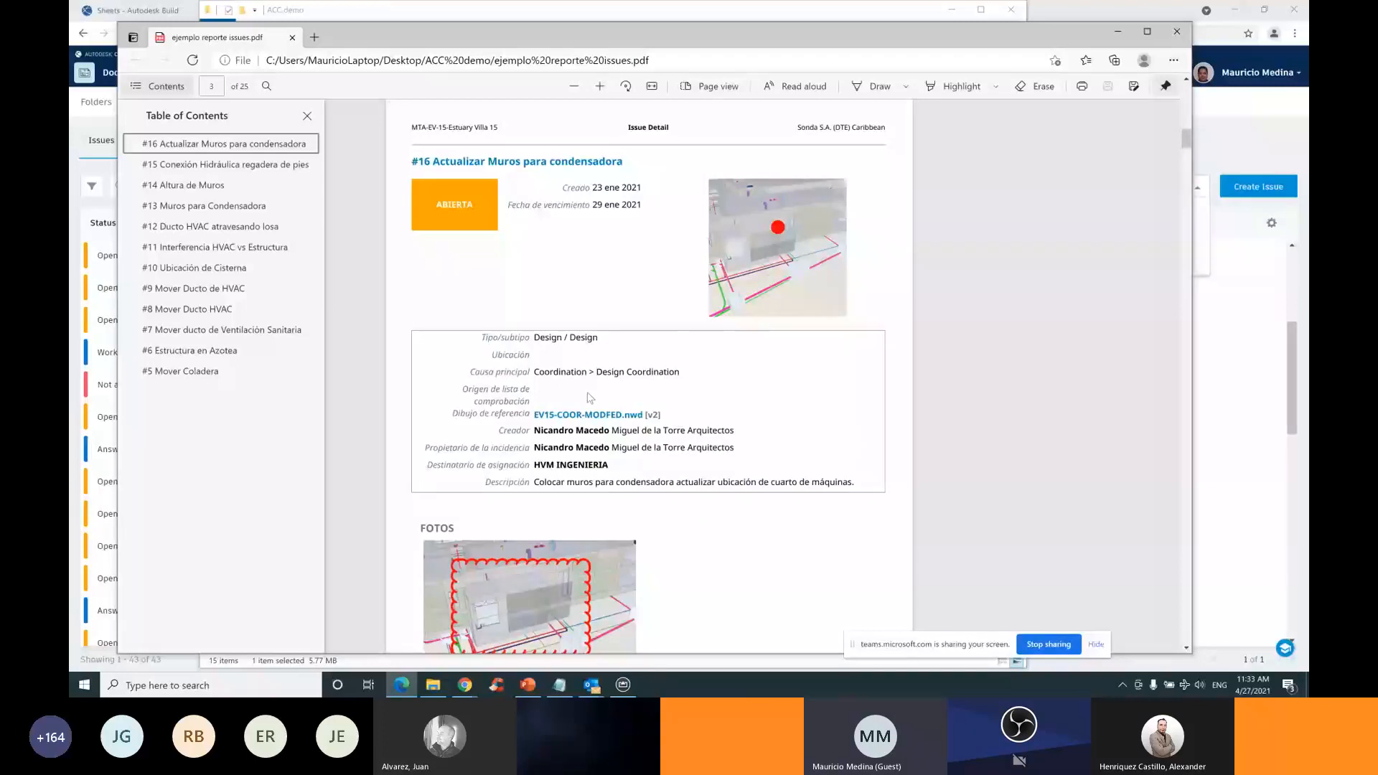
scroll(685, 332, "down", 3)
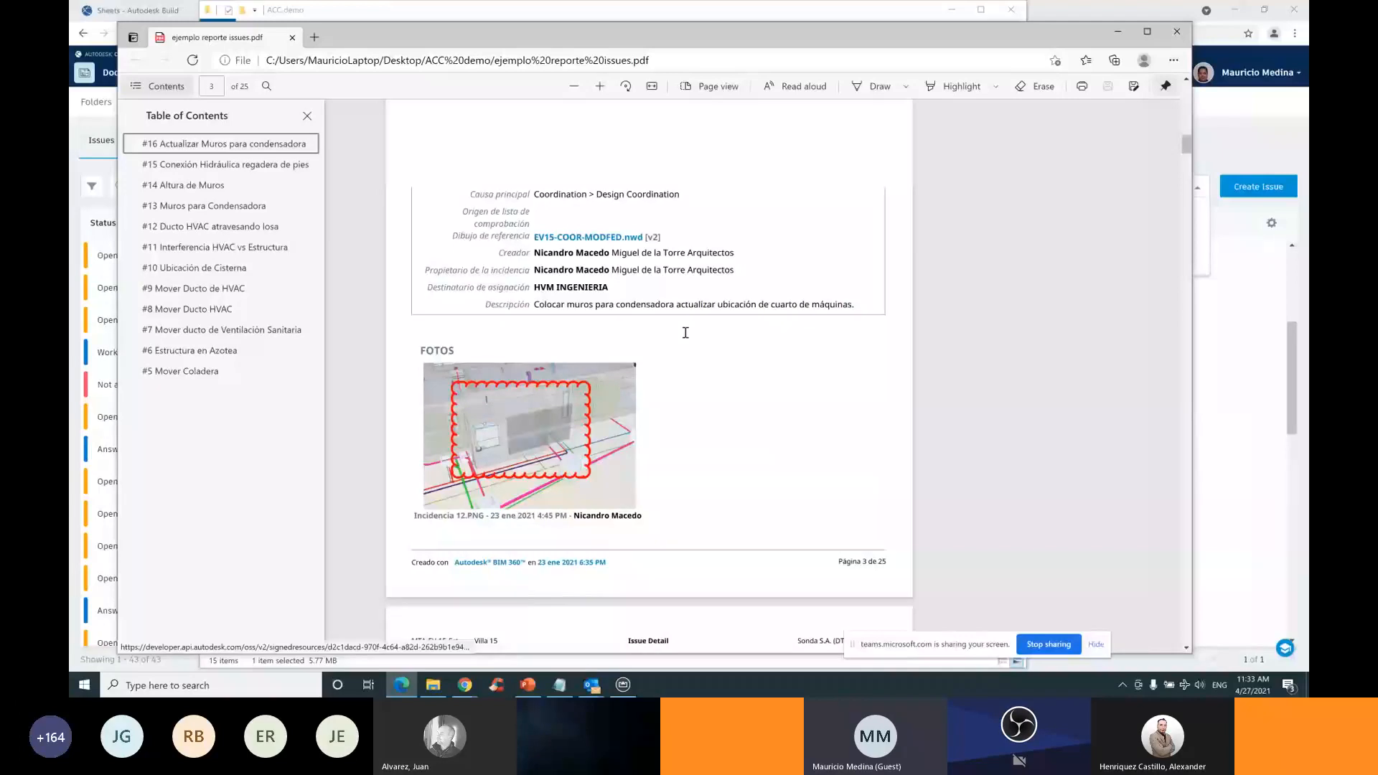
scroll(685, 332, "down", 8)
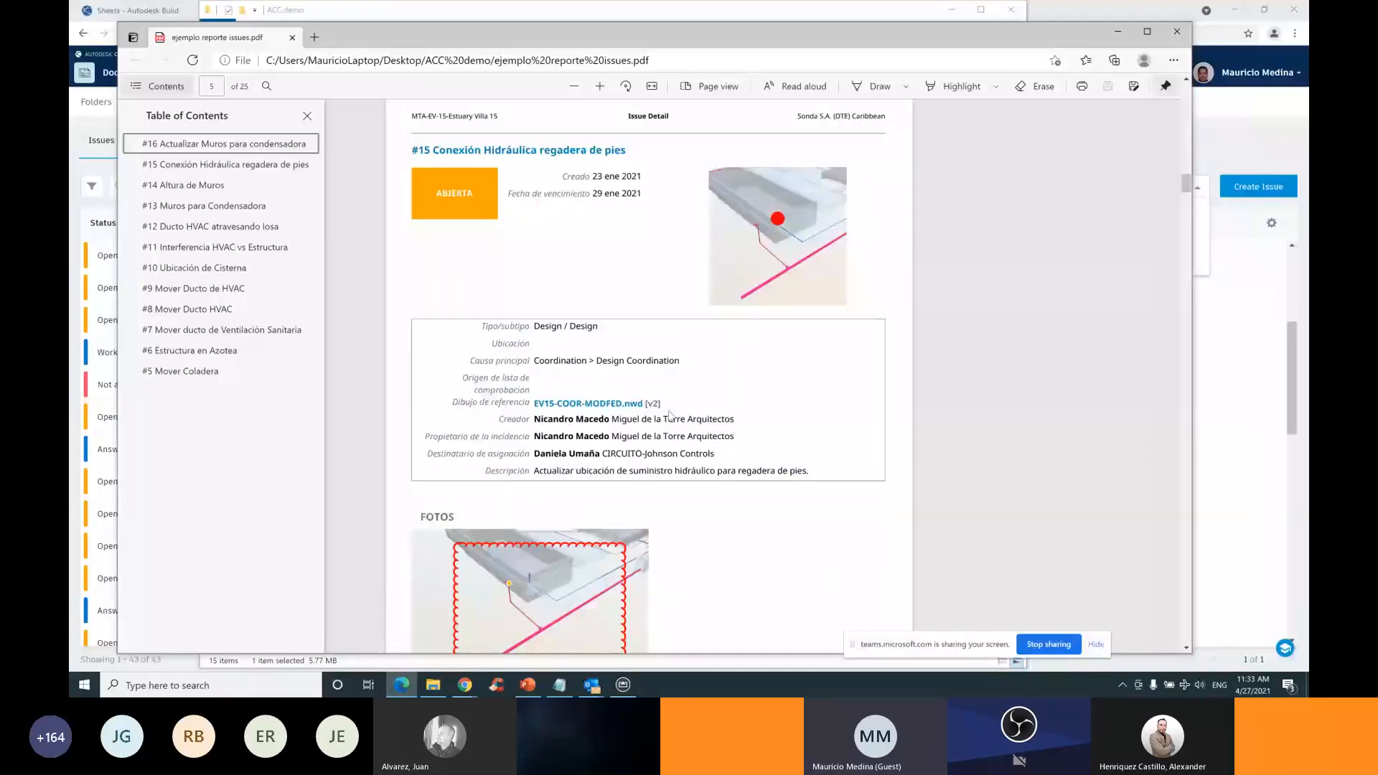
scroll(678, 411, "down", 10)
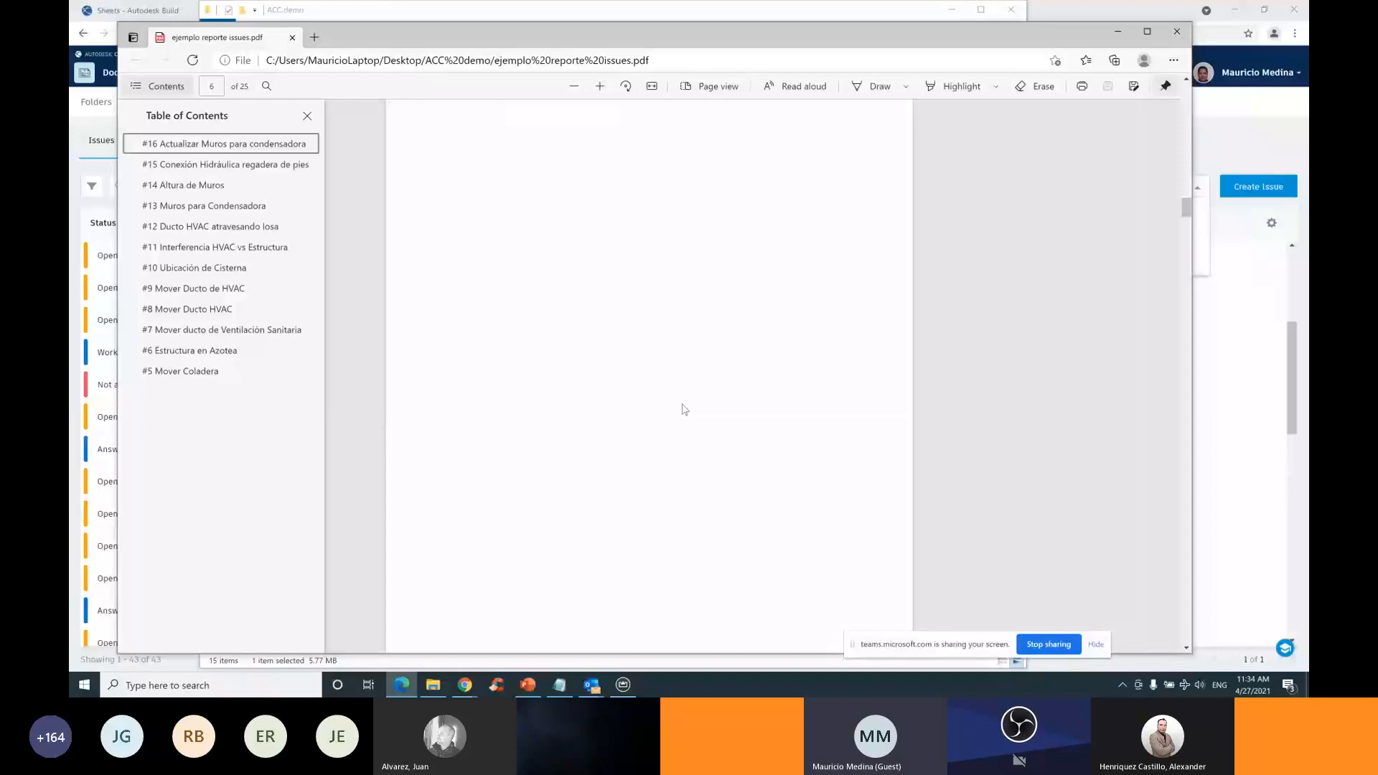
scroll(683, 409, "down", 3)
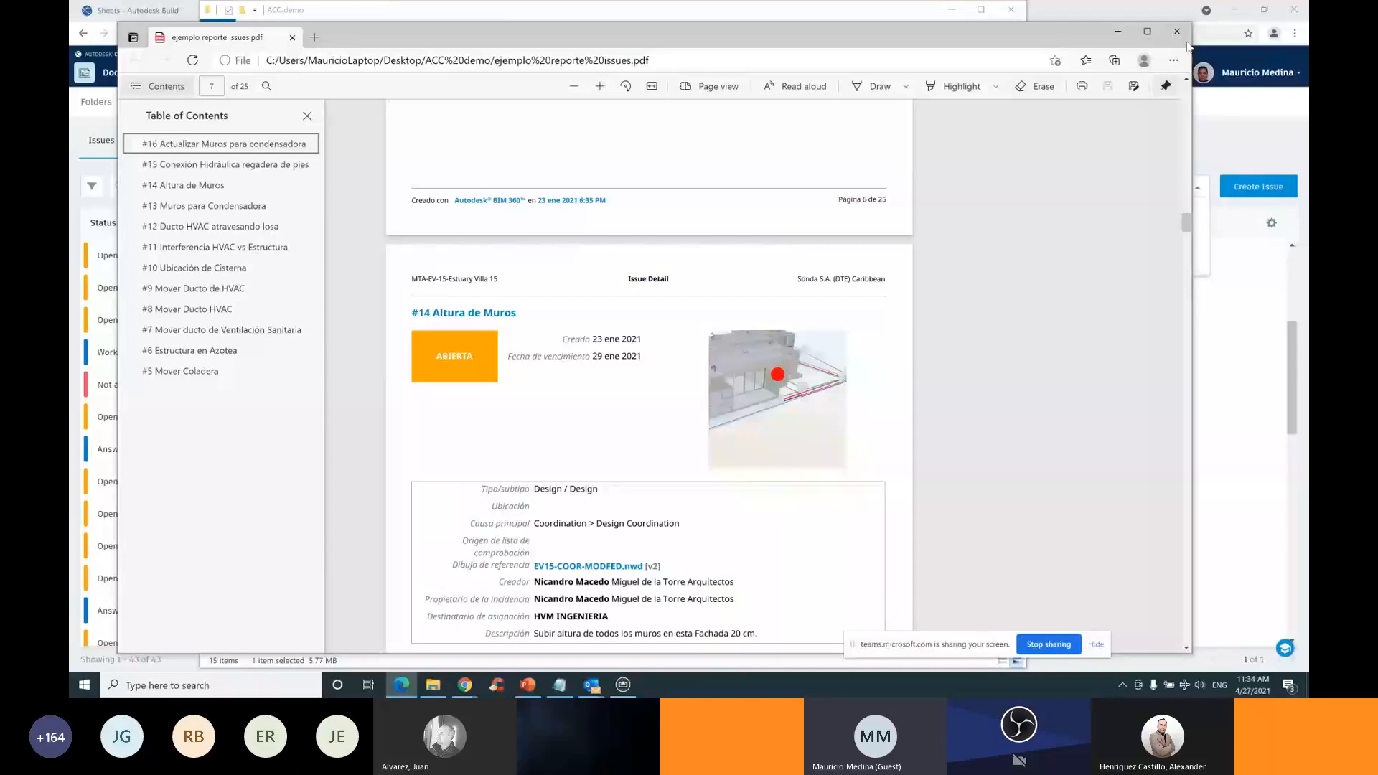
left_click(1177, 31)
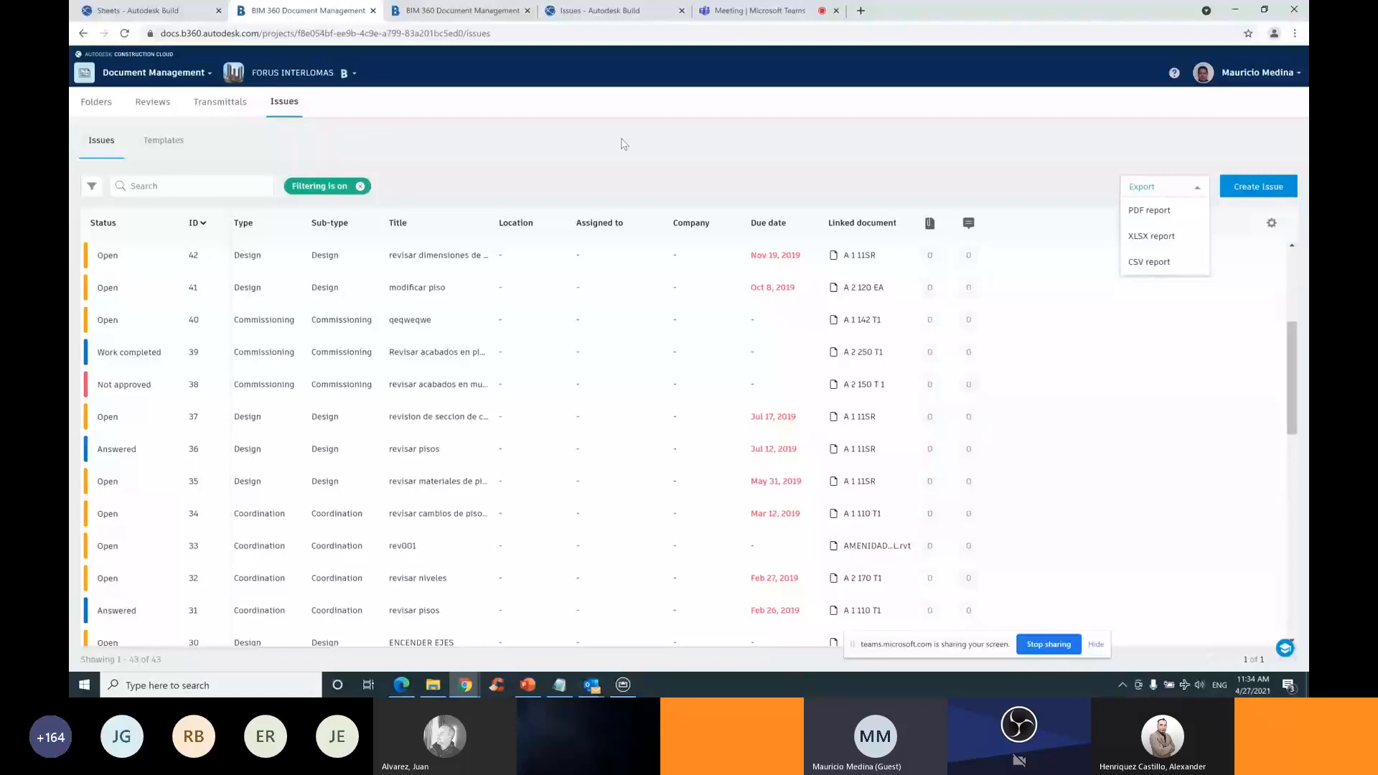
Return to the Teams meeting and stop sharing the screen
left_click(759, 14)
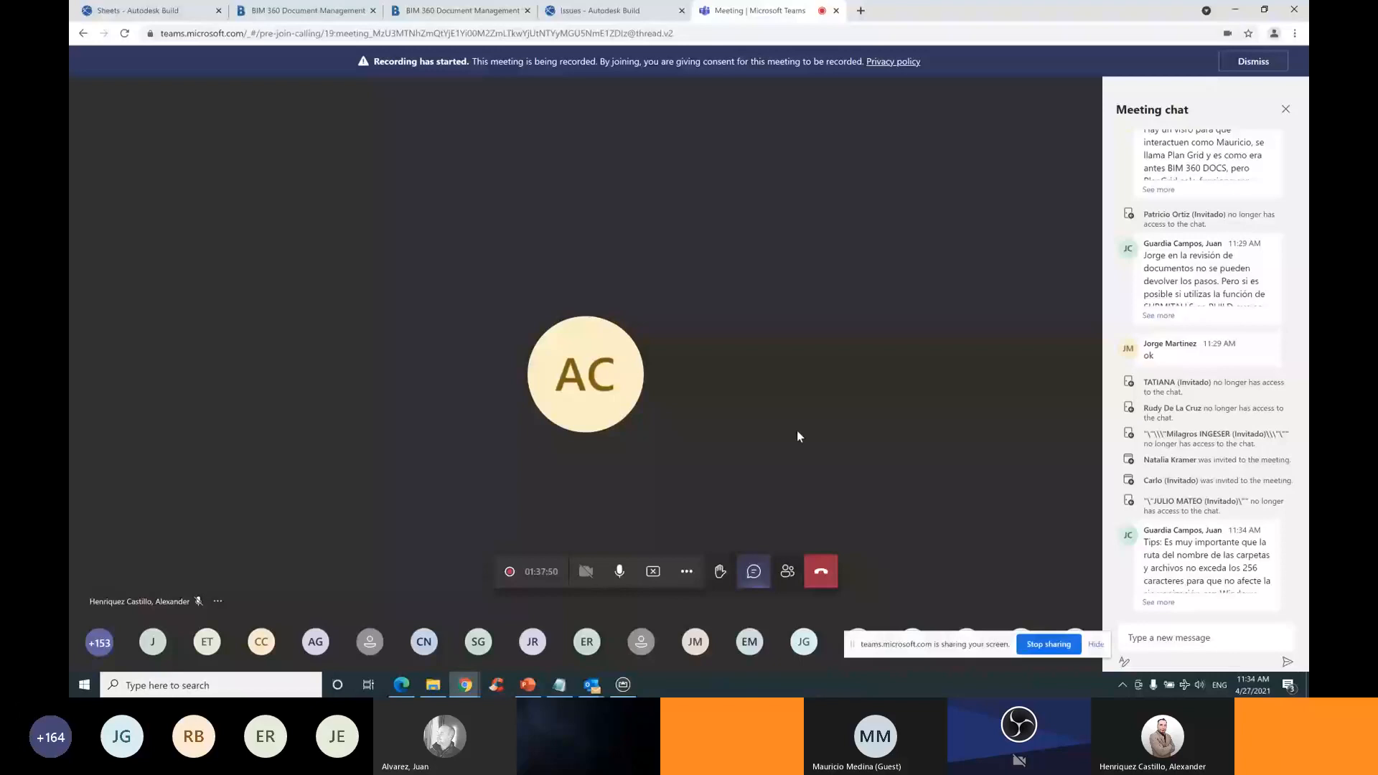
left_click(655, 570)
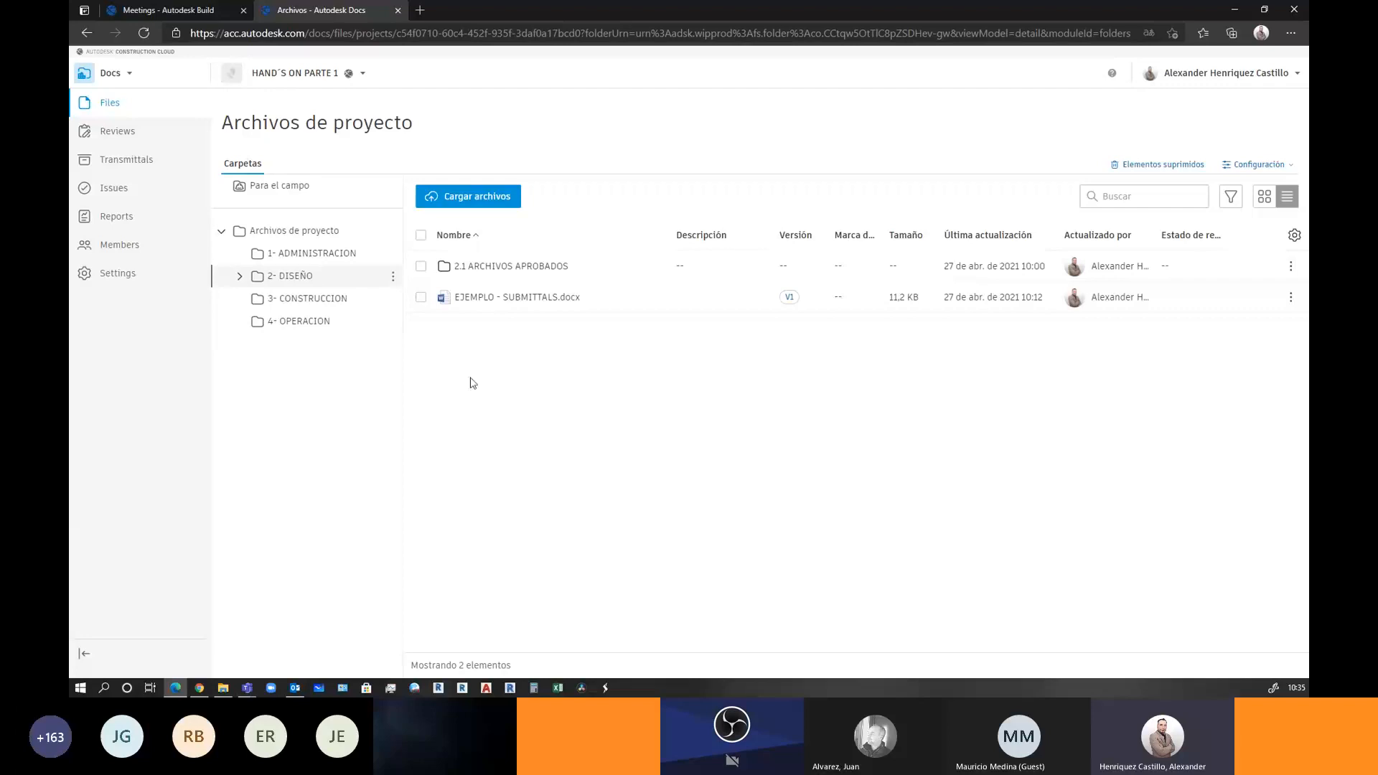
Copy EJEMPLO - SUBMITTALS.docx into the 1- ADMINISTRACION folder
left_click(420, 297)
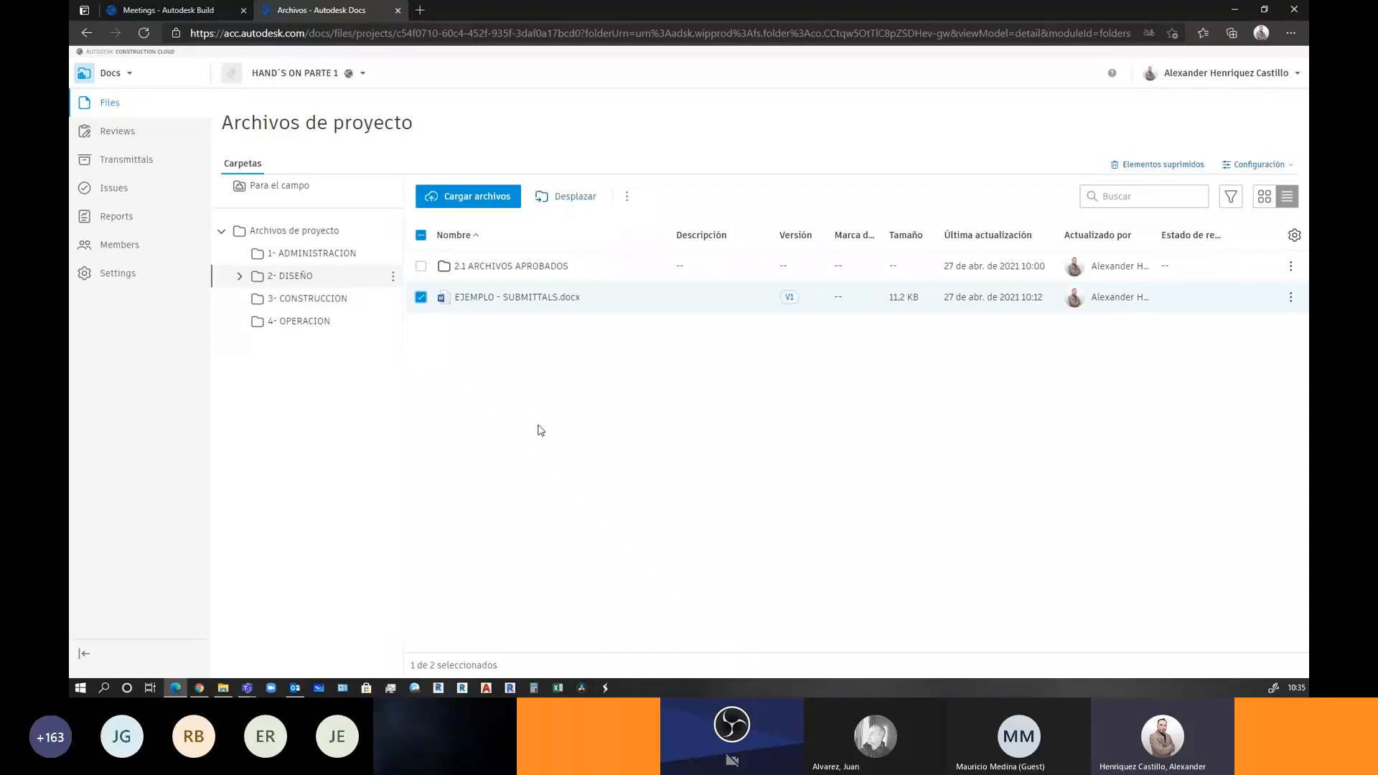
left_click(627, 196)
left_click(695, 225)
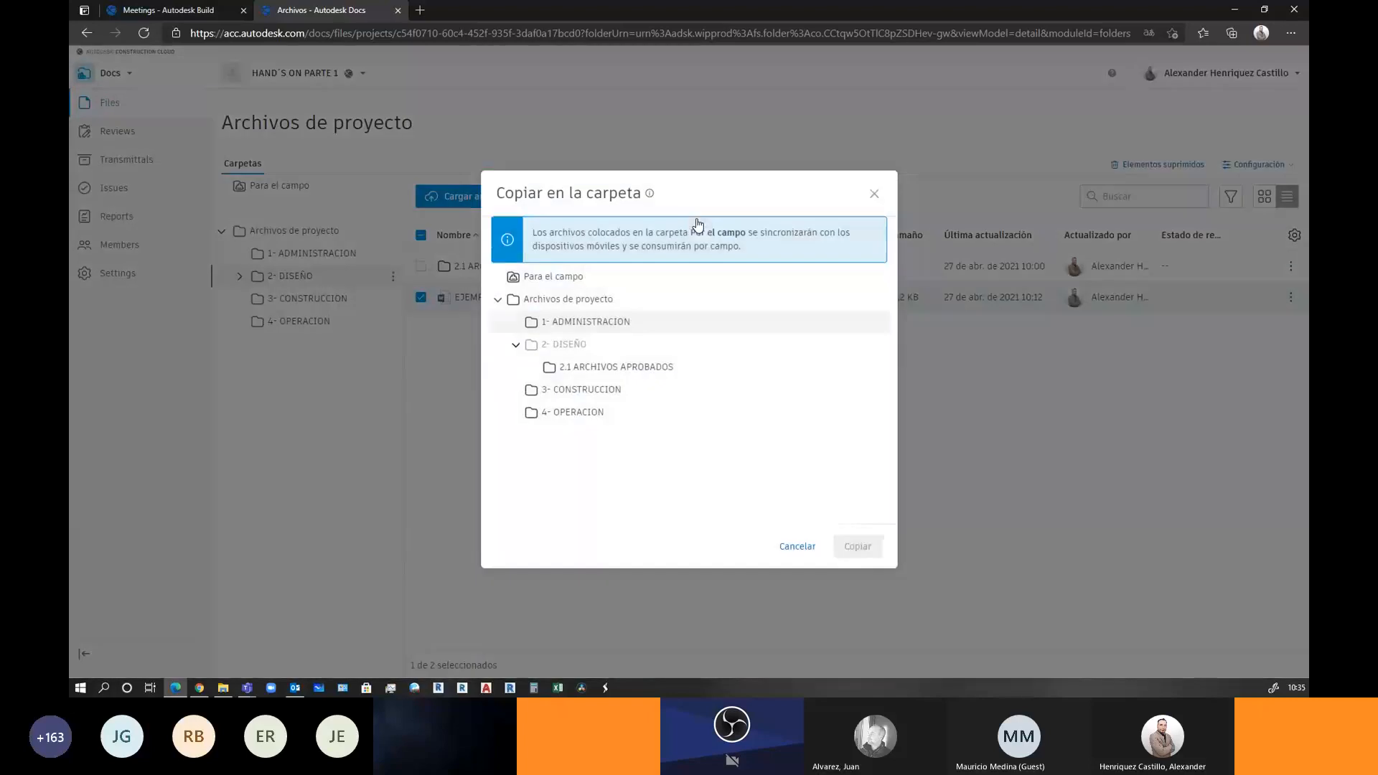
left_click(614, 370)
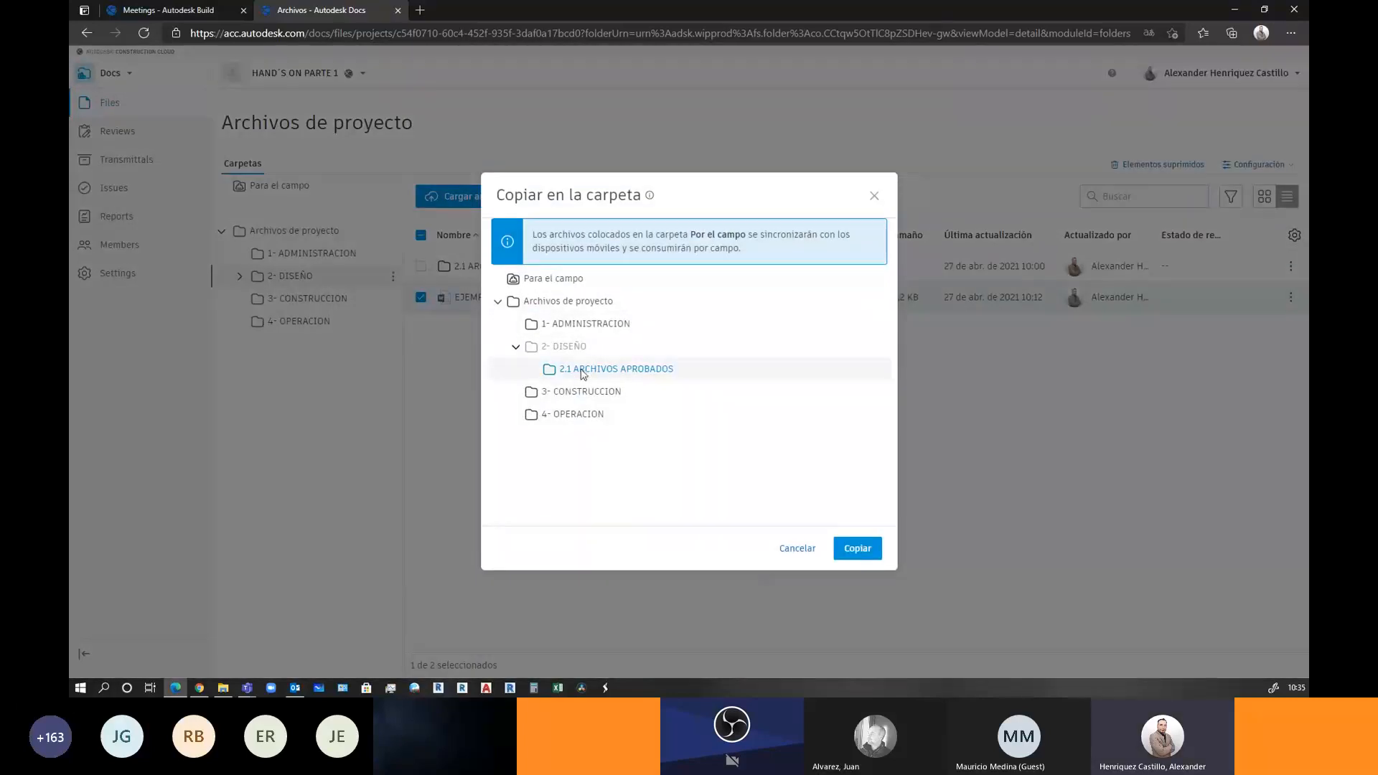
left_click(799, 549)
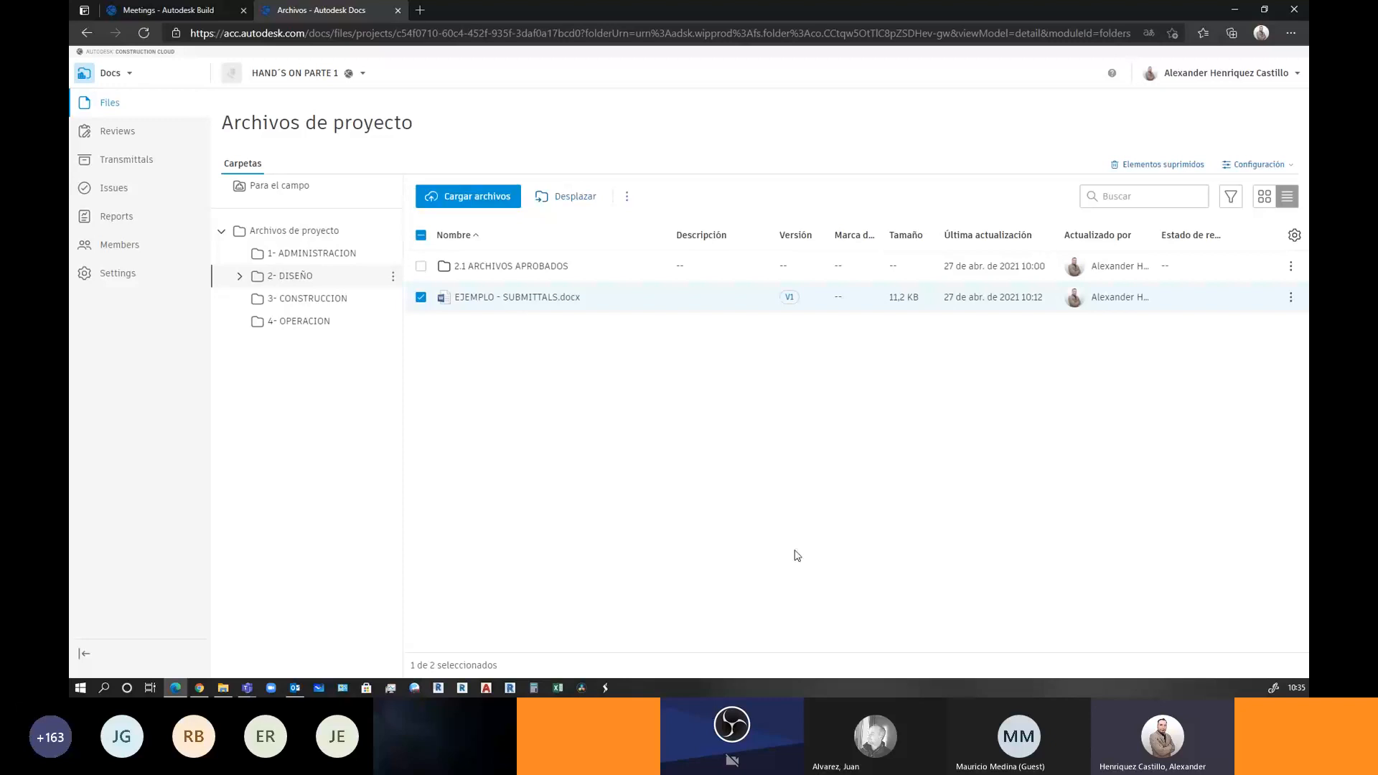
left_click(627, 197)
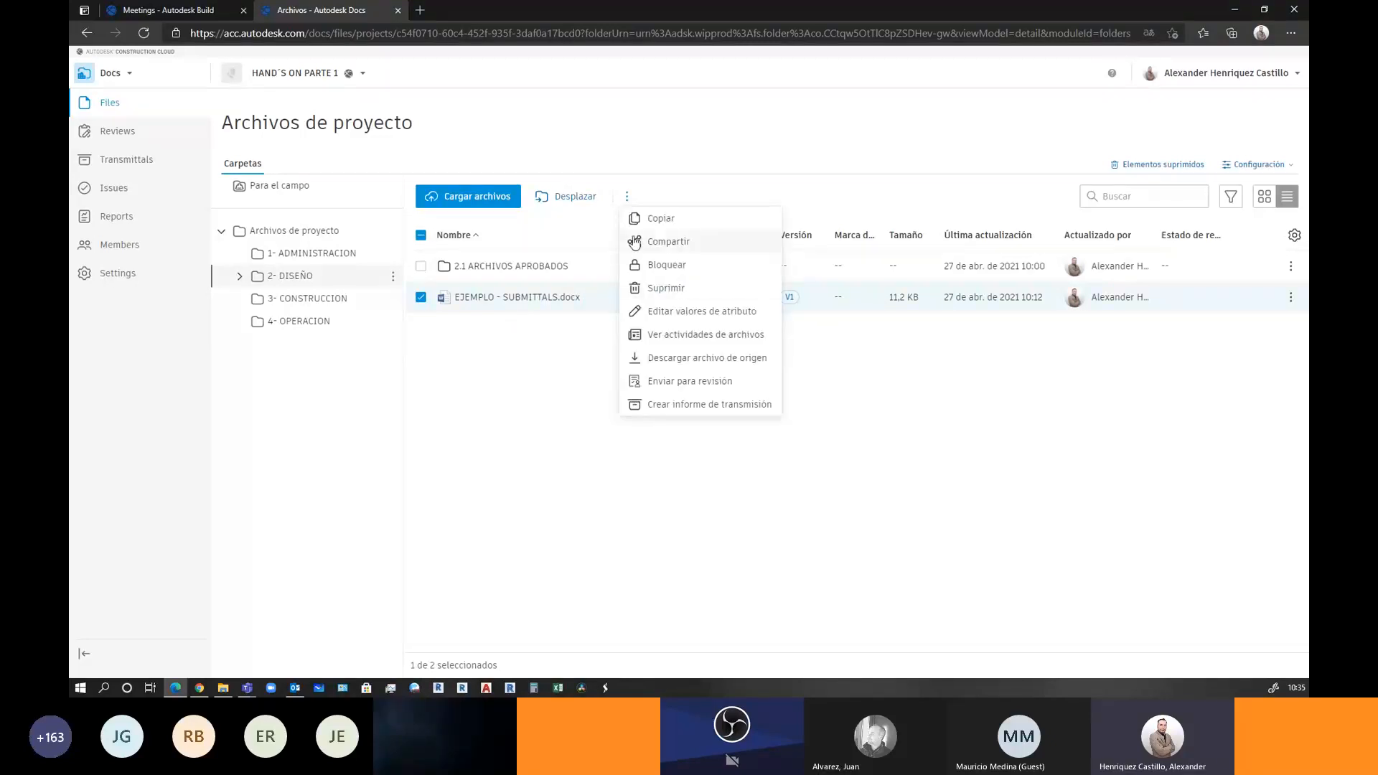
left_click(657, 219)
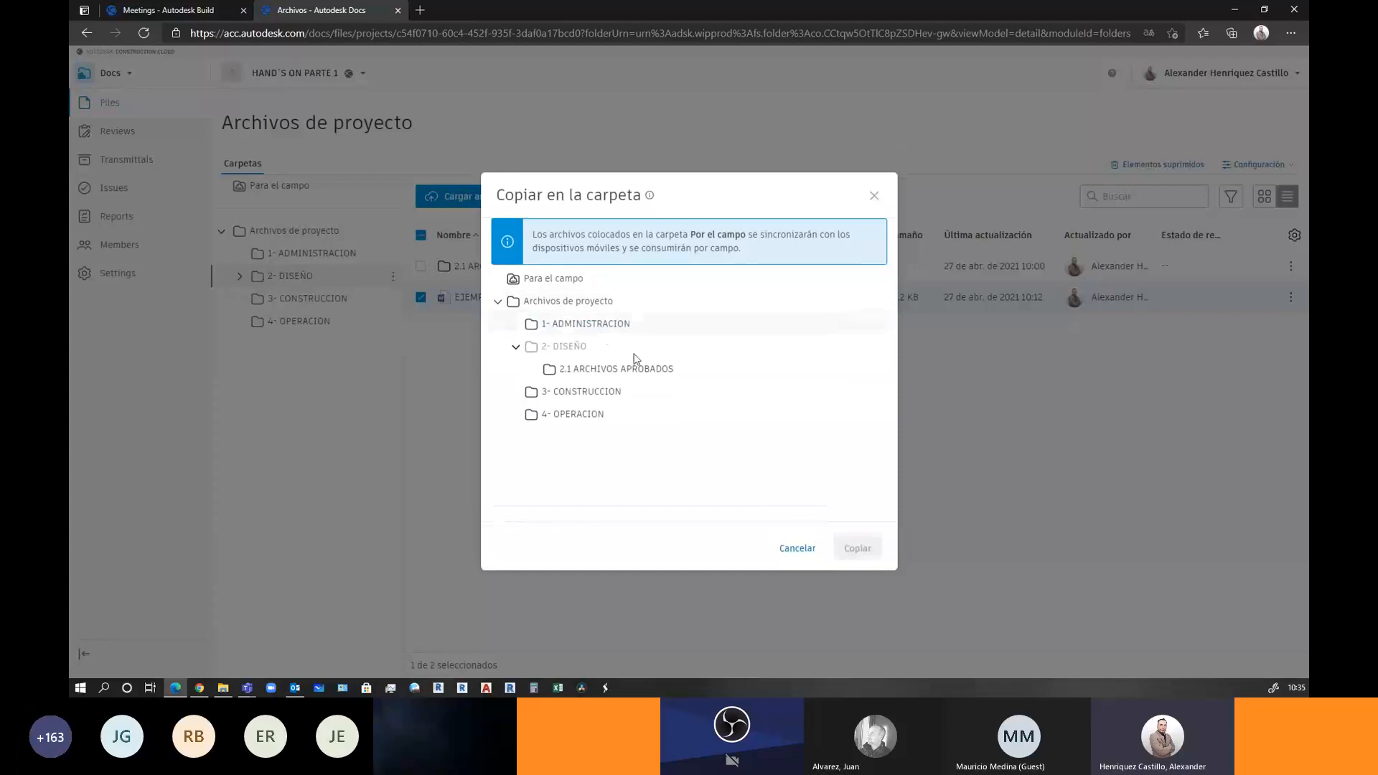
left_click(603, 327)
left_click(858, 549)
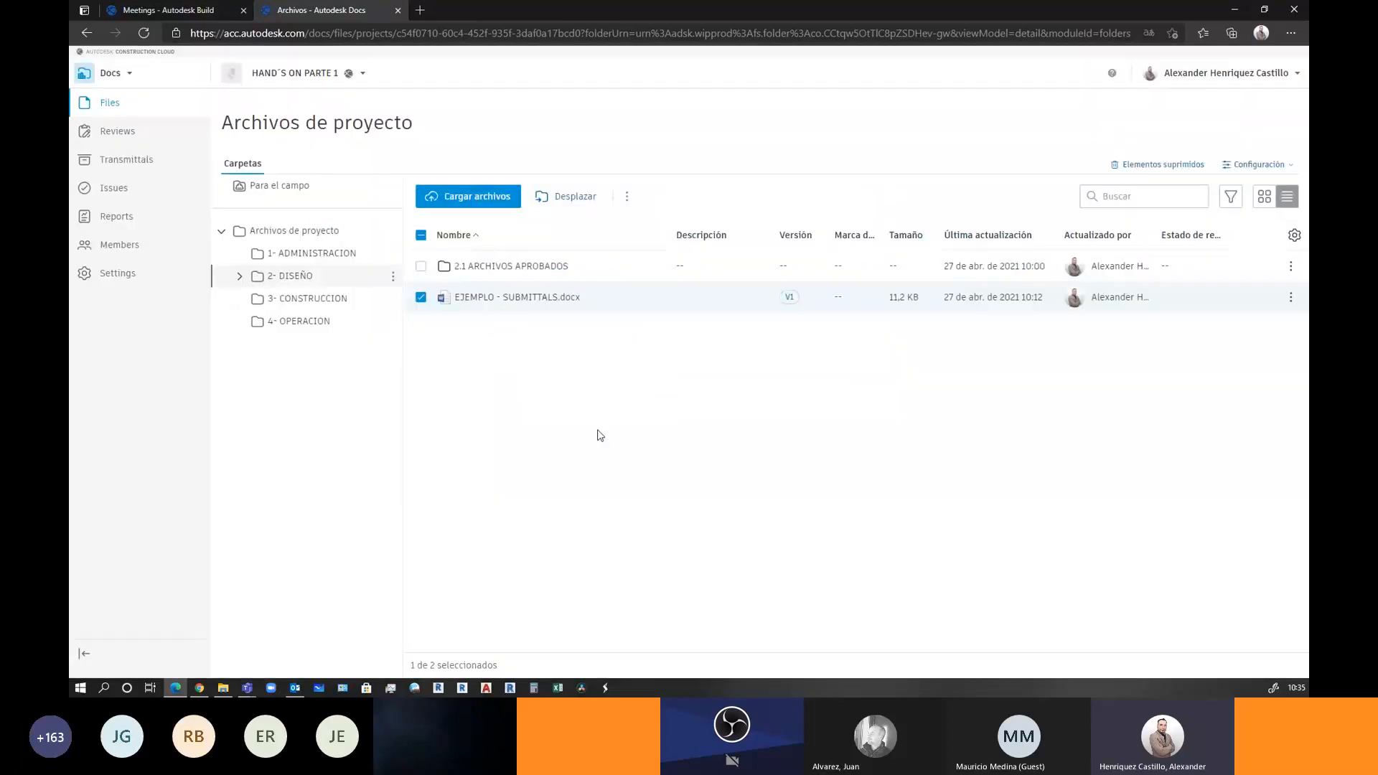
In 1- ADMINISTRACION, rename the copy to EJEMPLO 2- SUBMITTALS.docx and pick 2- DISEÑO as its move destination
left_click(323, 256)
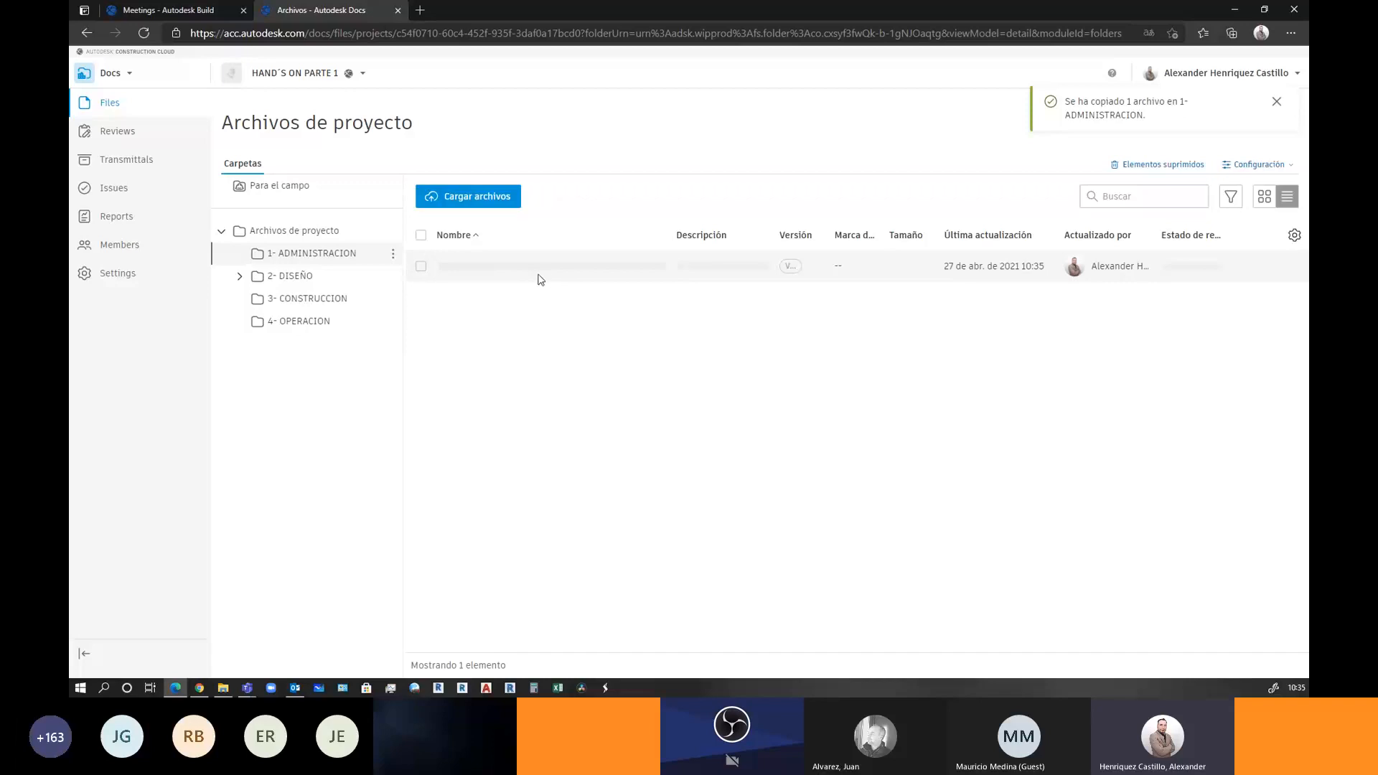
left_click(589, 266)
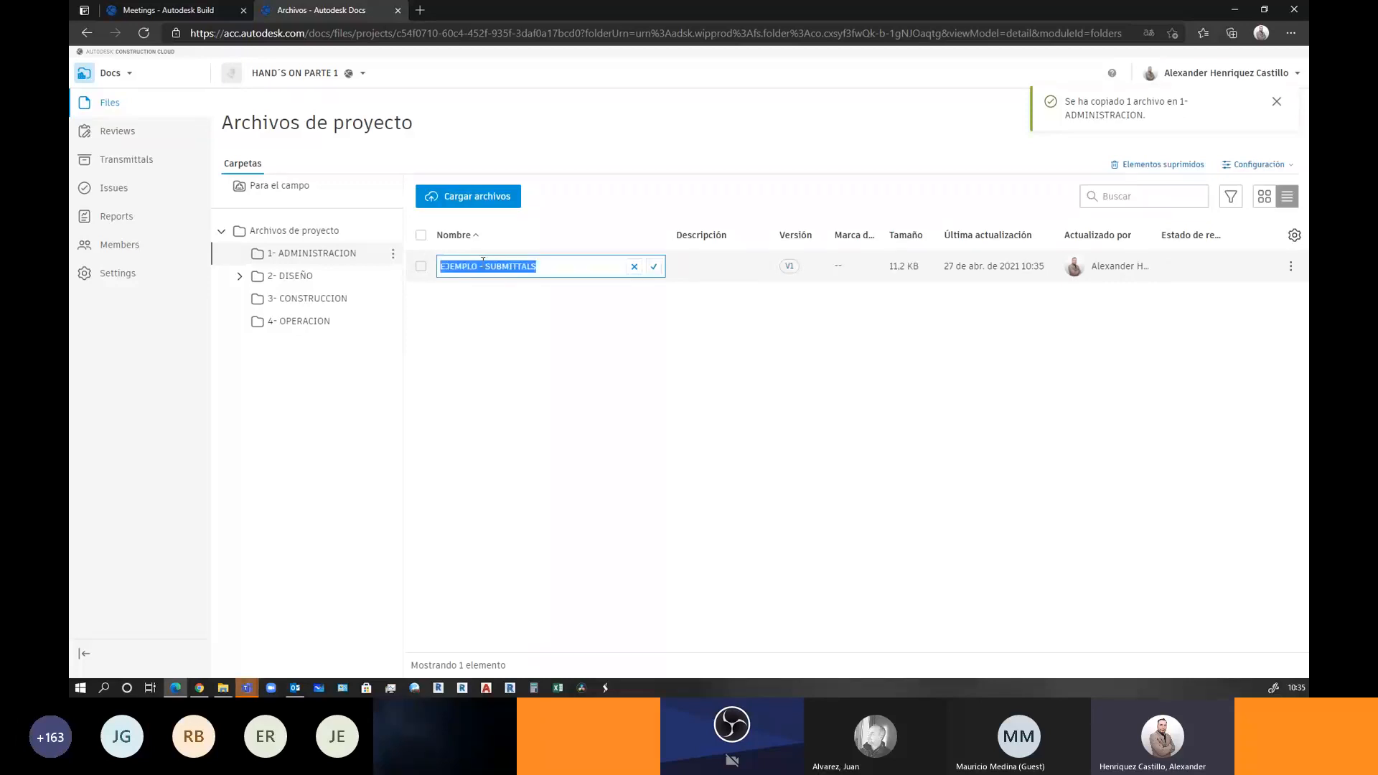
left_click(487, 266)
type("2")
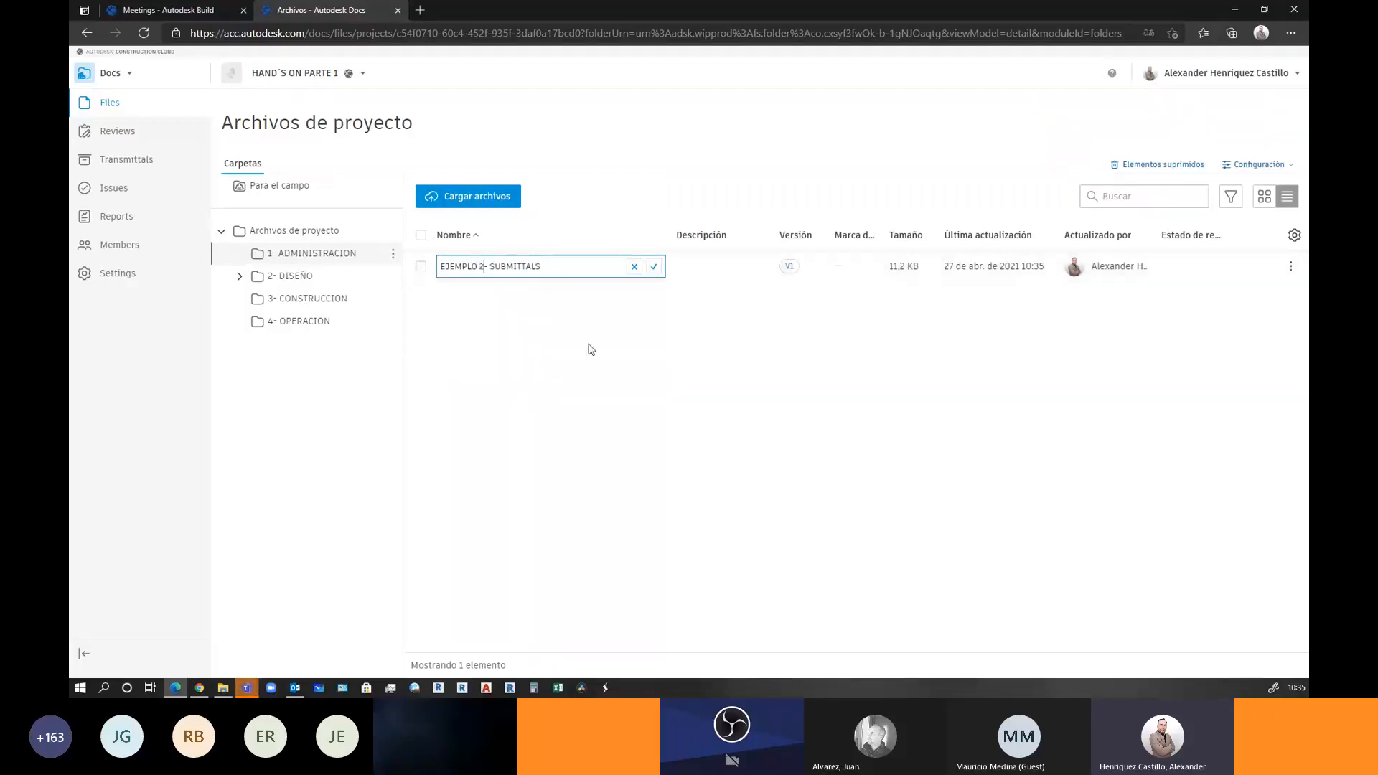
left_click(654, 266)
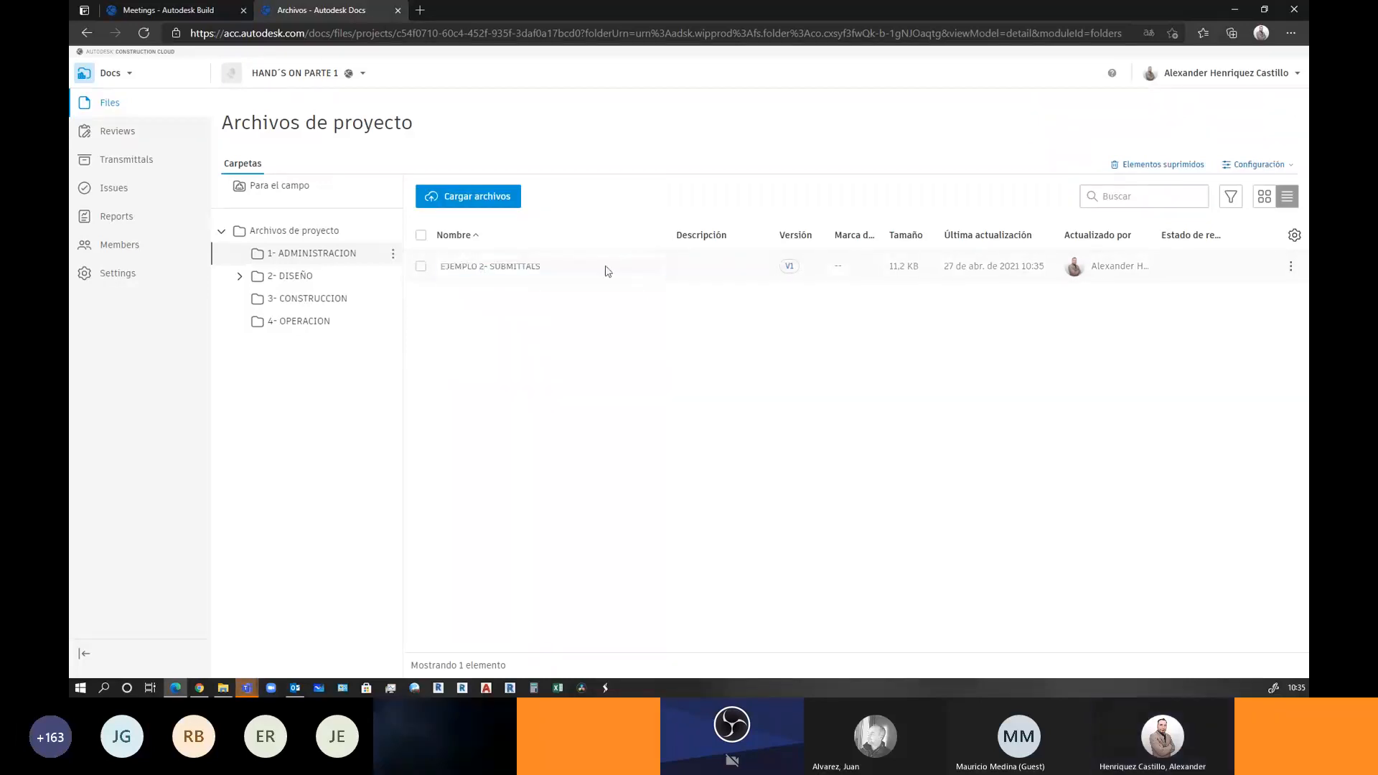
left_click(420, 266)
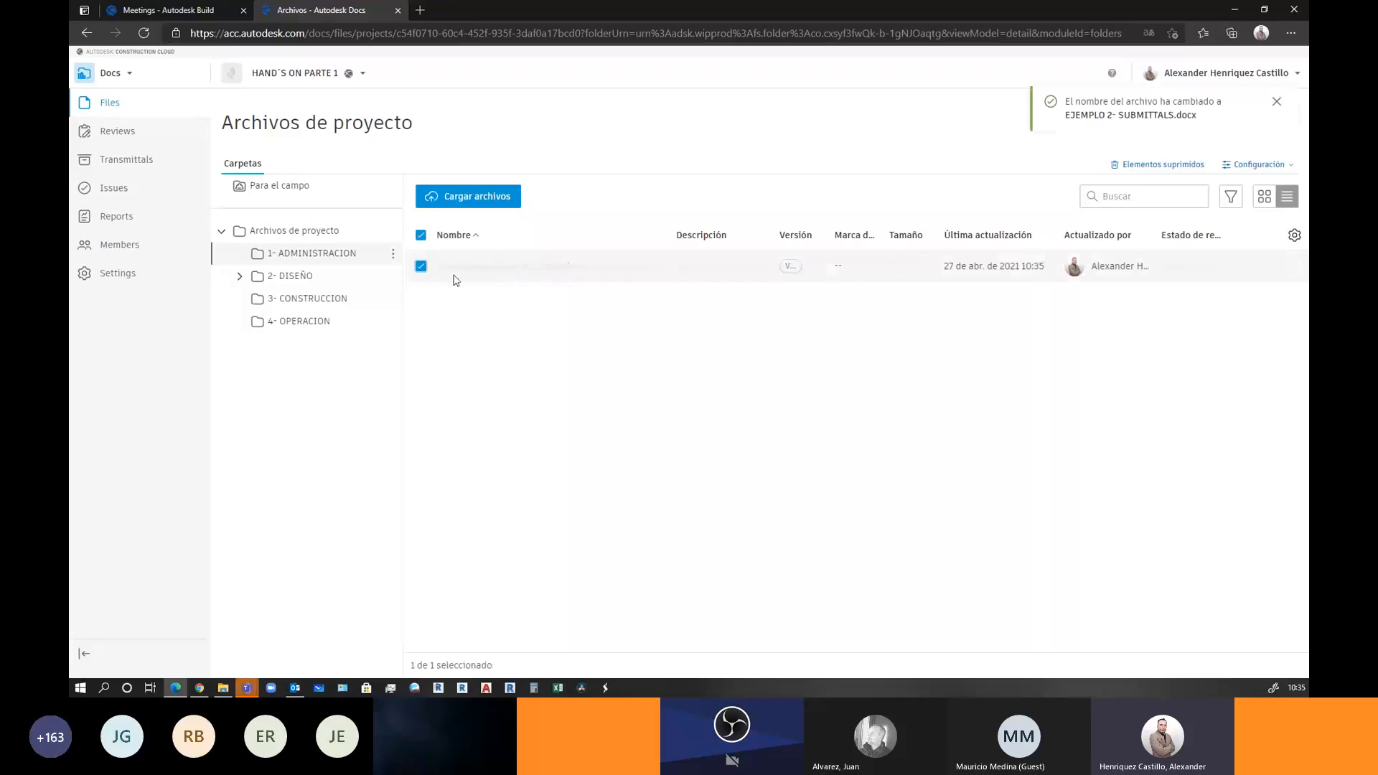
left_click(572, 206)
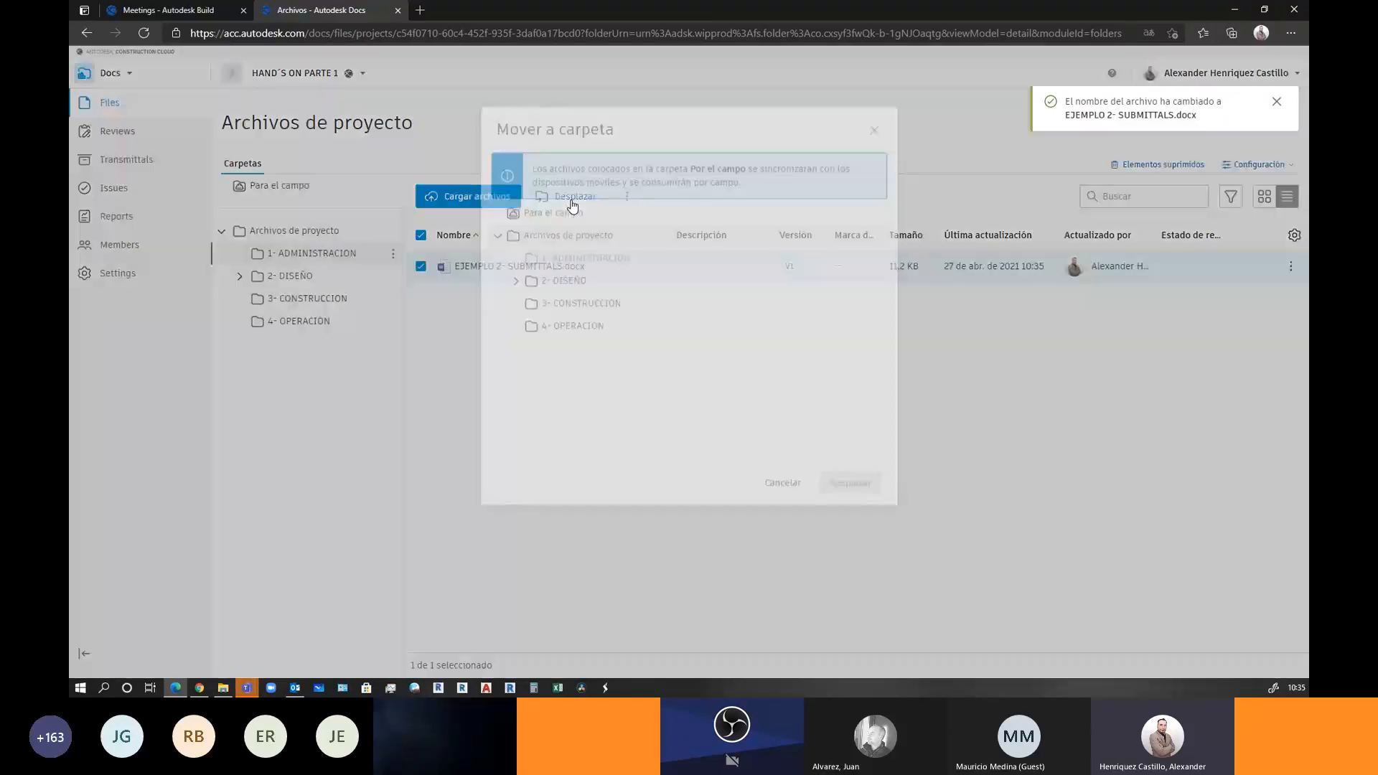
left_click(563, 346)
Complete the move into 2- DISEÑO and select EJEMPLO 2- SUBMITTALS.docx there
left_click(839, 549)
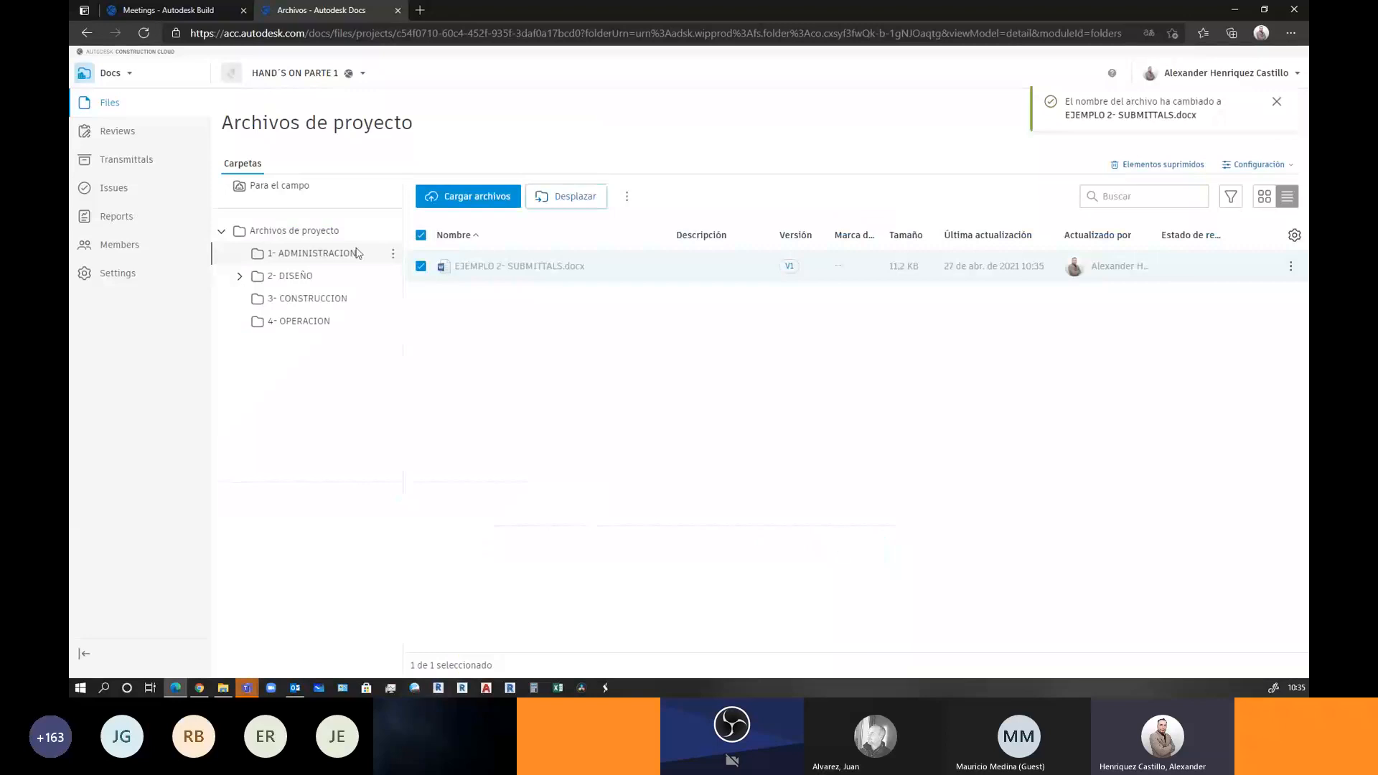
left_click(305, 277)
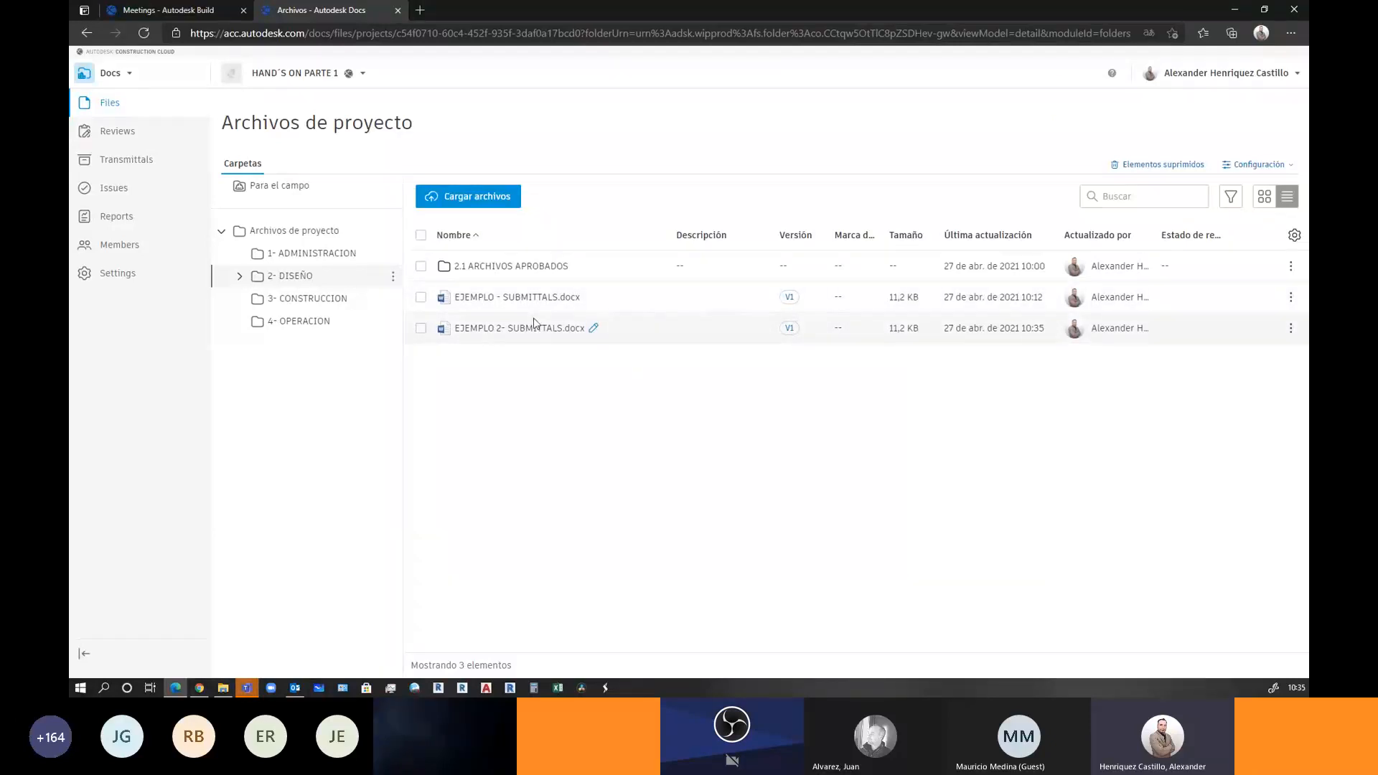
left_click(421, 328)
Send the file for review with the BIM MANAGER workflow, naming the review 'rechazado'
left_click(627, 196)
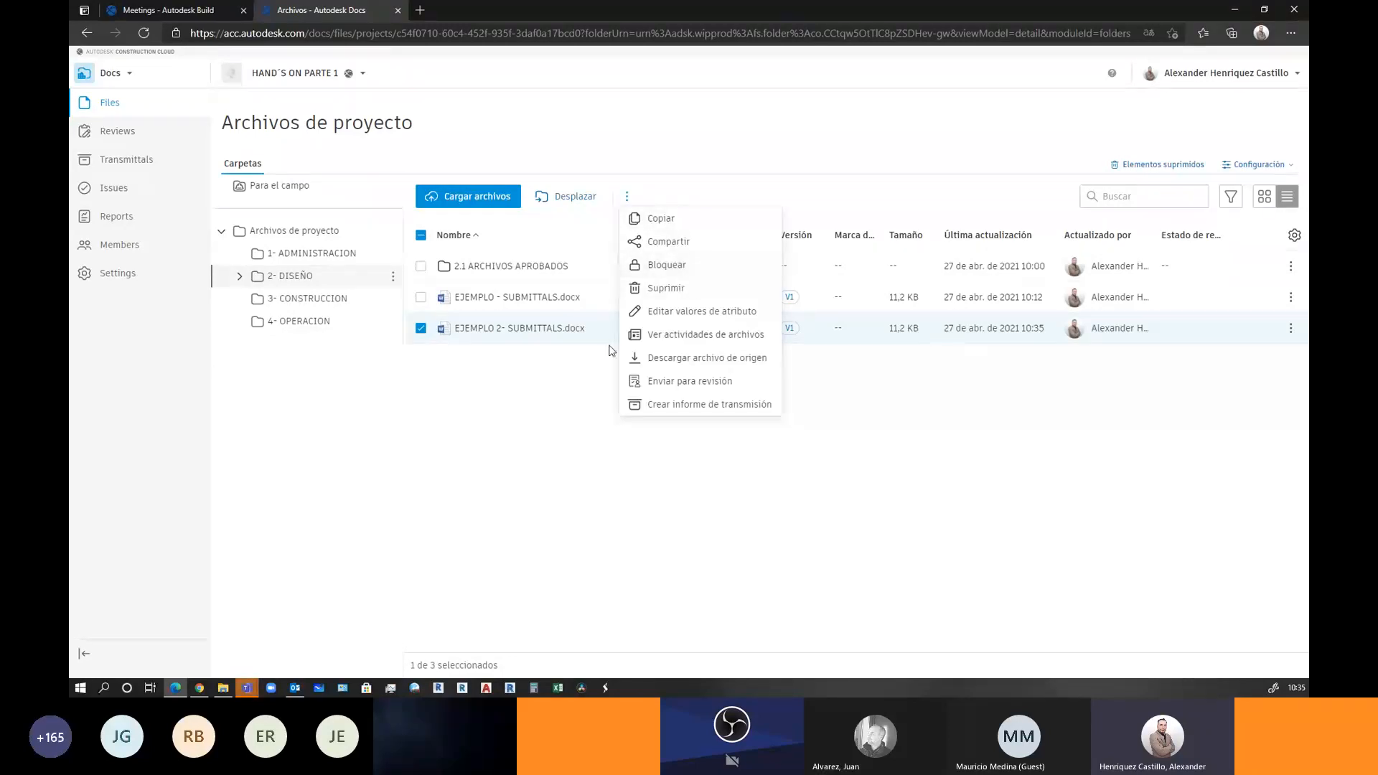
left_click(674, 390)
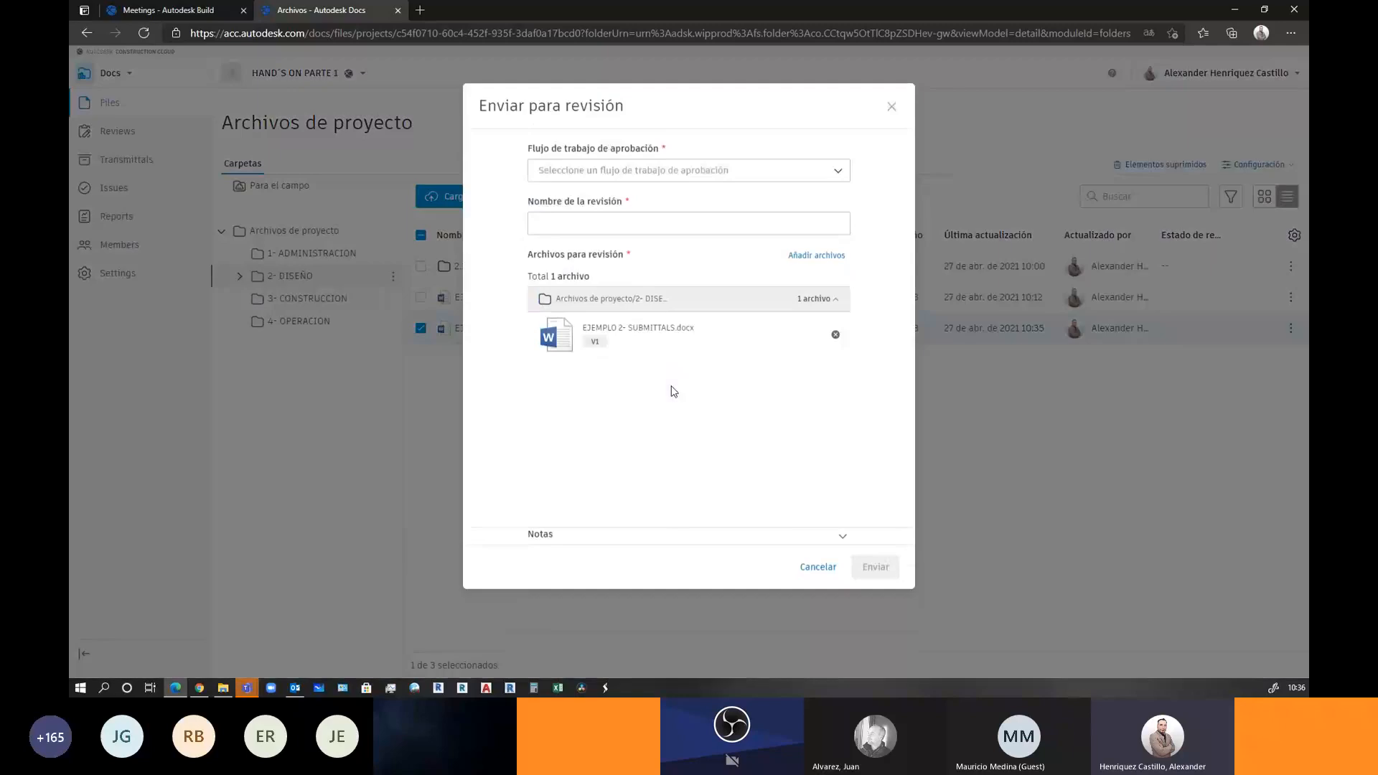
left_click(654, 201)
left_click(658, 234)
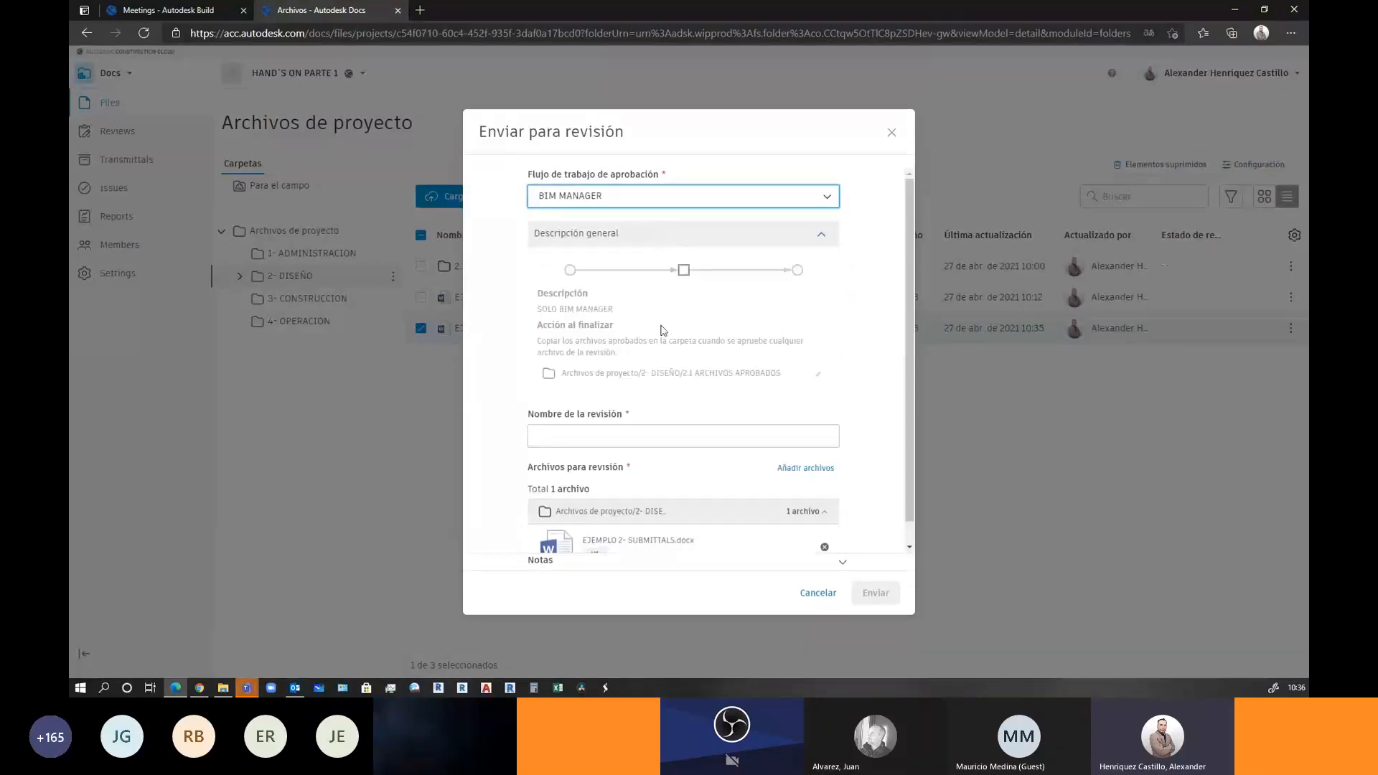
left_click(643, 436)
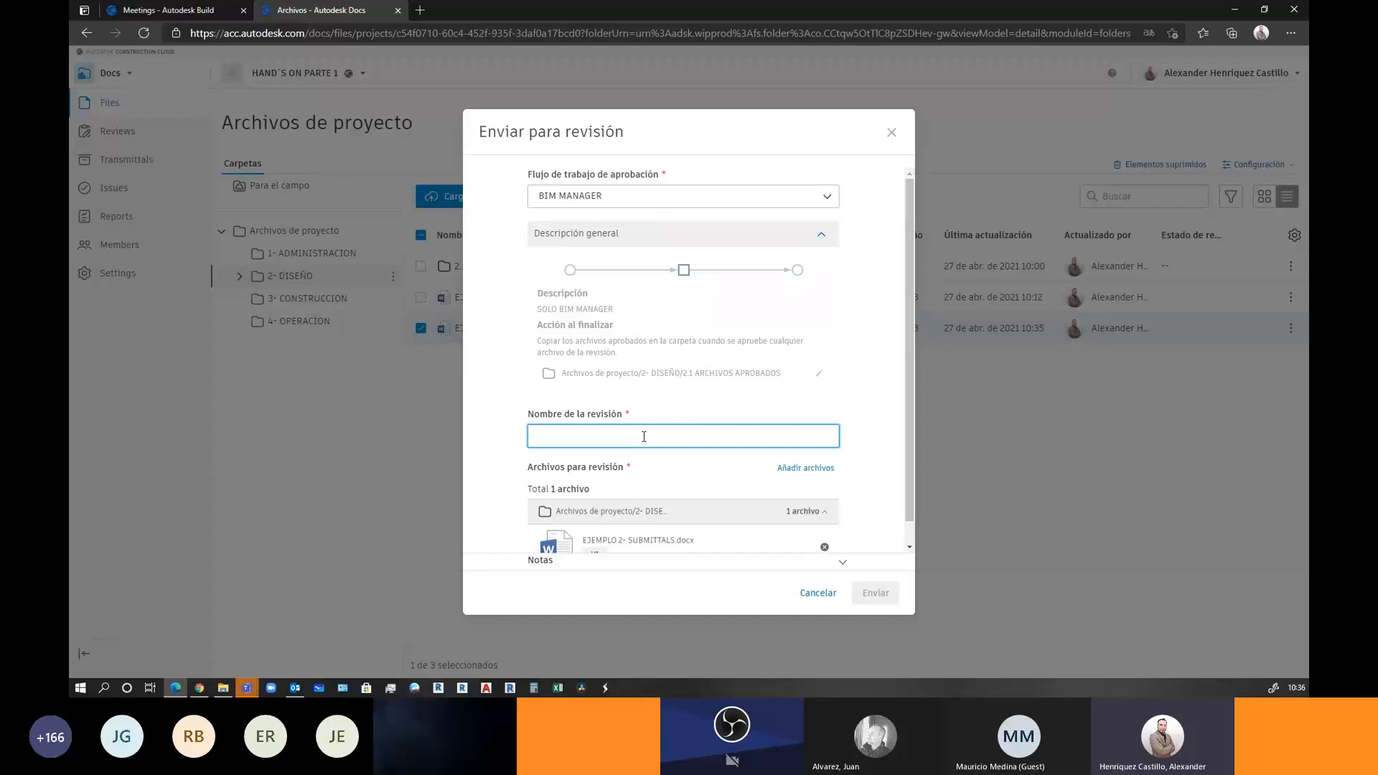
type("rechazado")
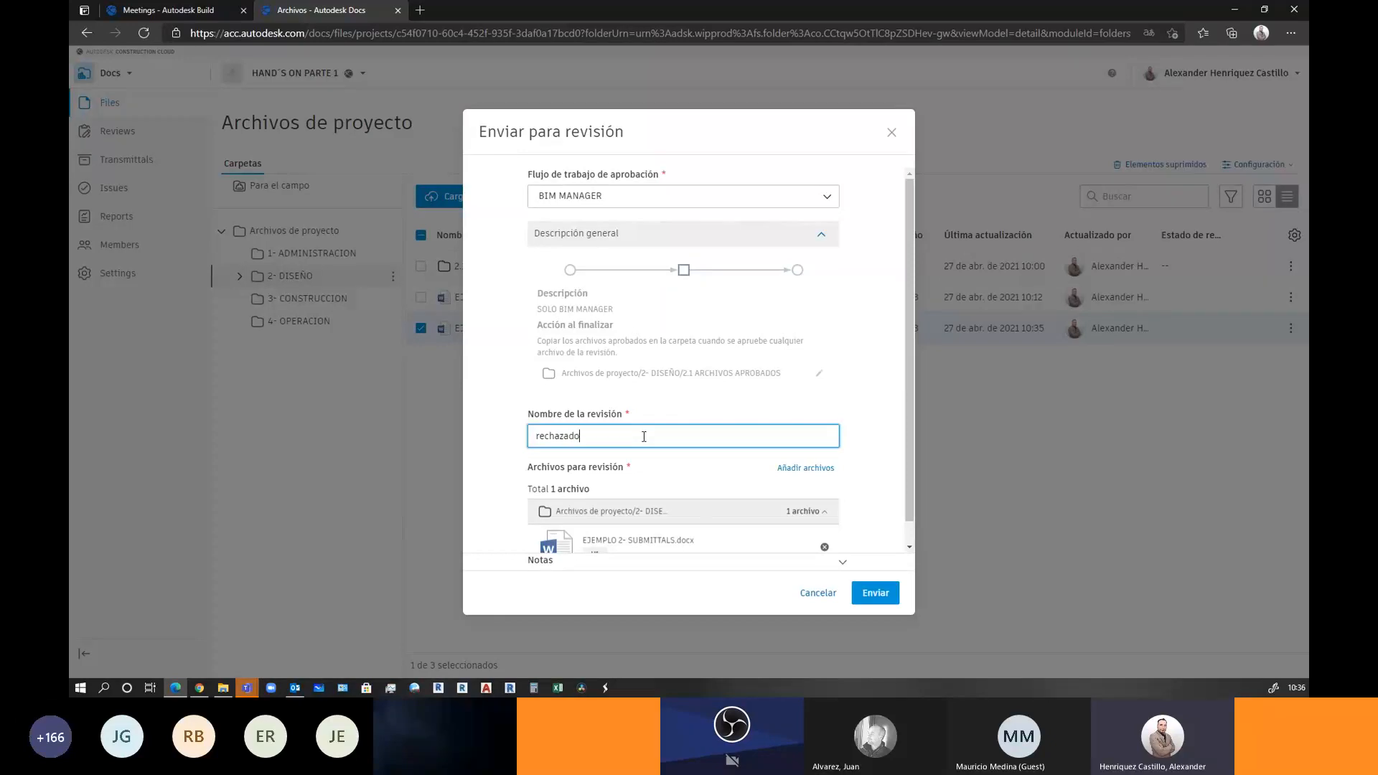
scroll(718, 435, "down", 1)
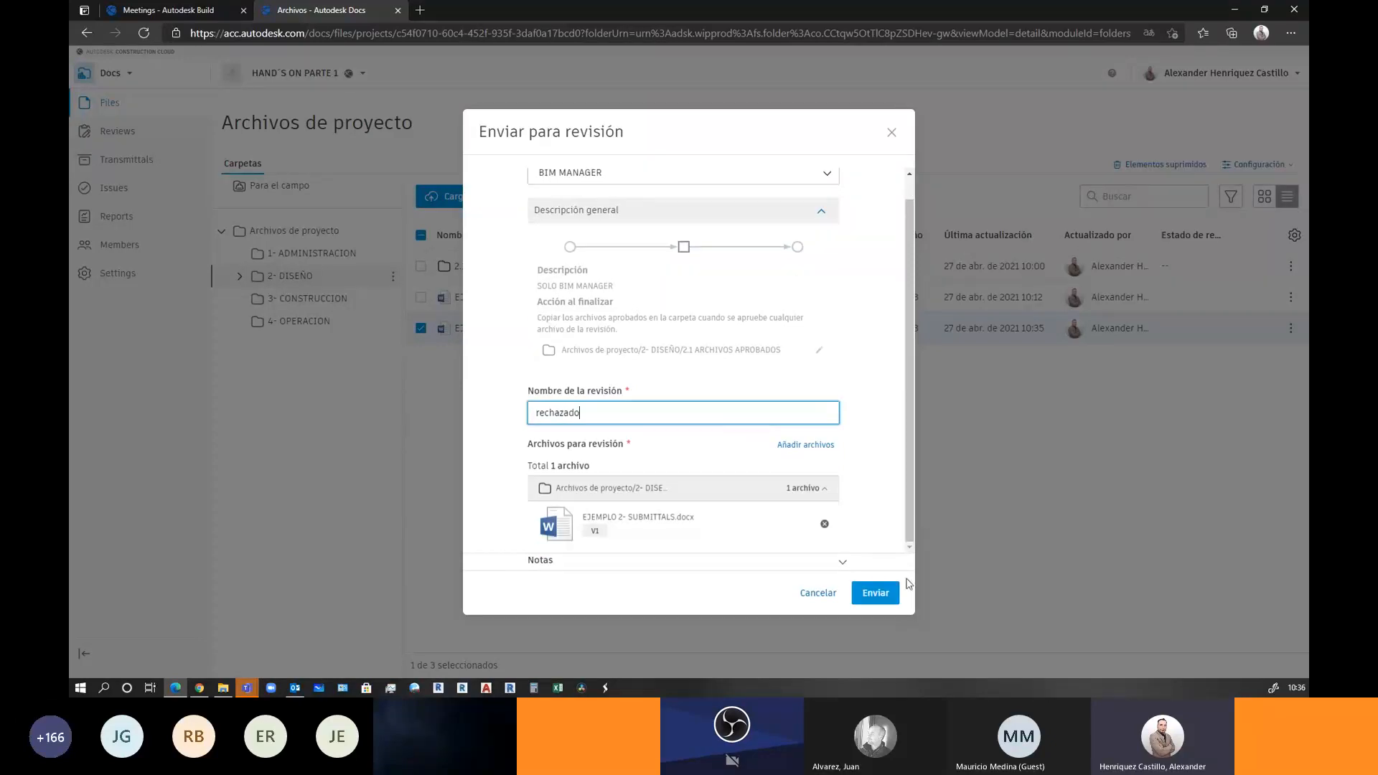
left_click(879, 593)
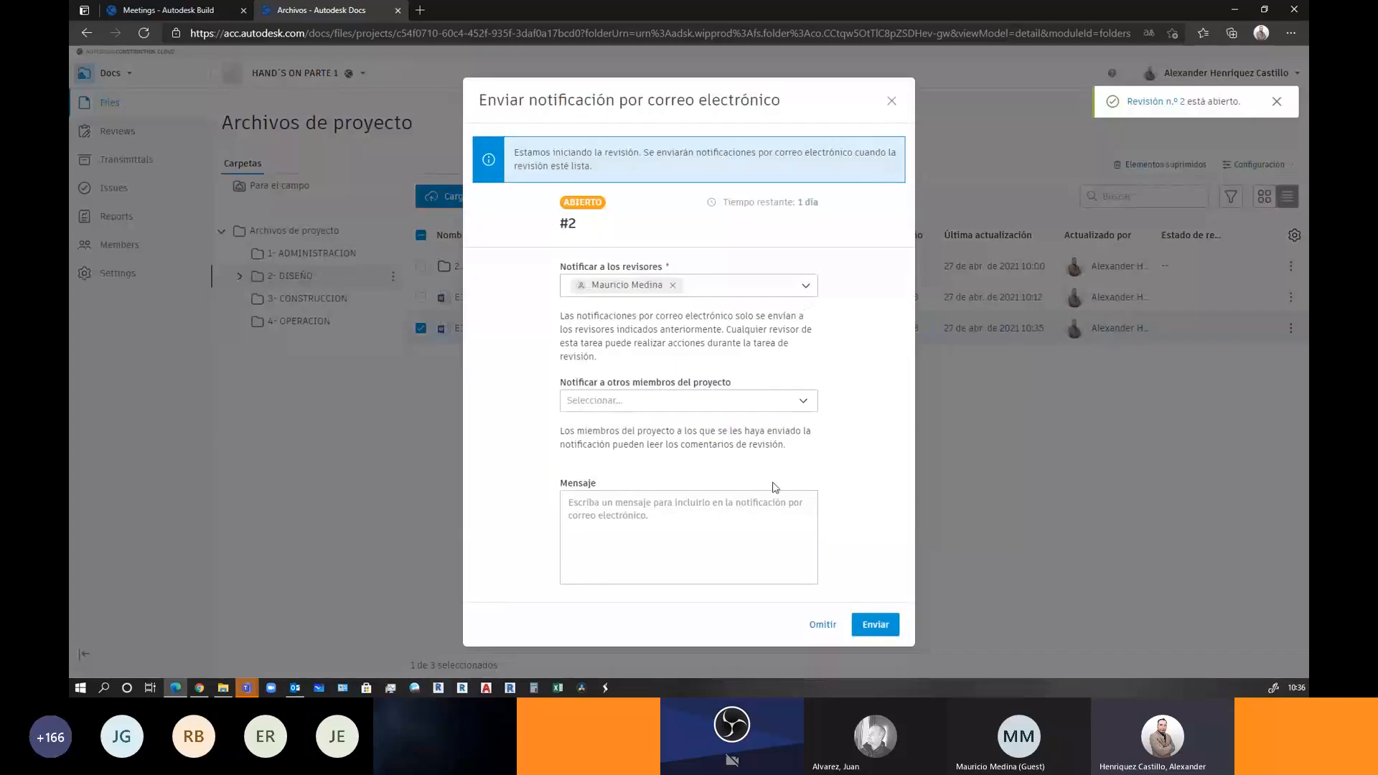
left_click(861, 628)
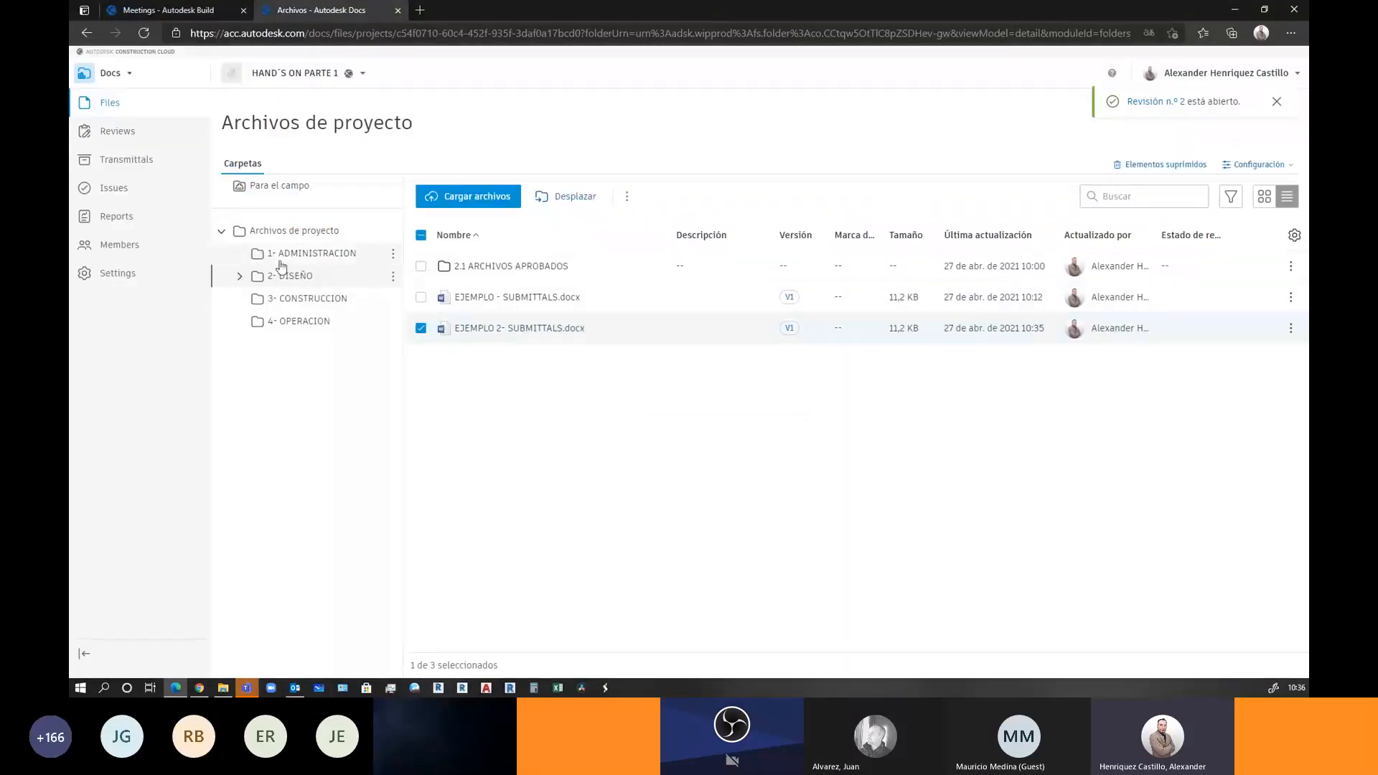
Open review 2 'rechazado', mark EJEMPLO 2- SUBMITTALS.docx Aprobado, and submit the review
left_click(116, 134)
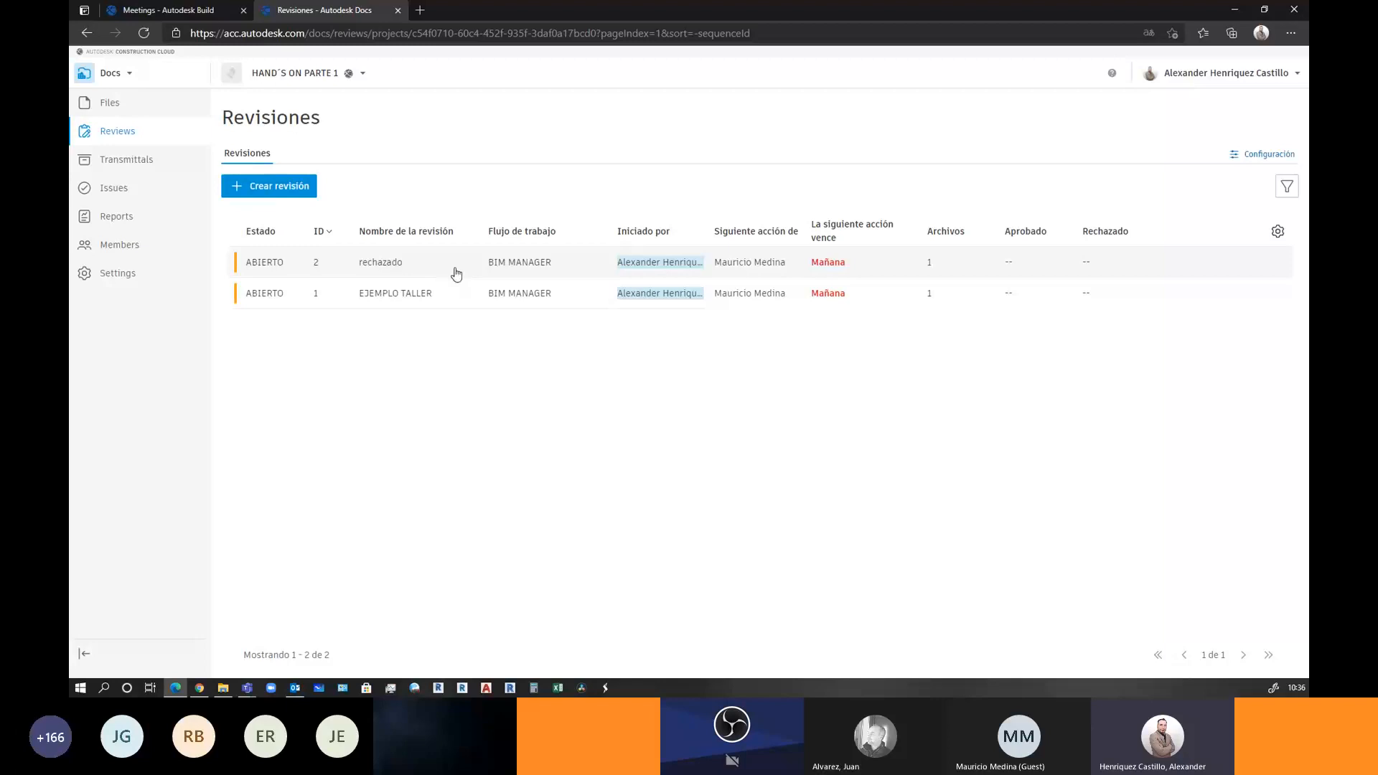
left_click(742, 268)
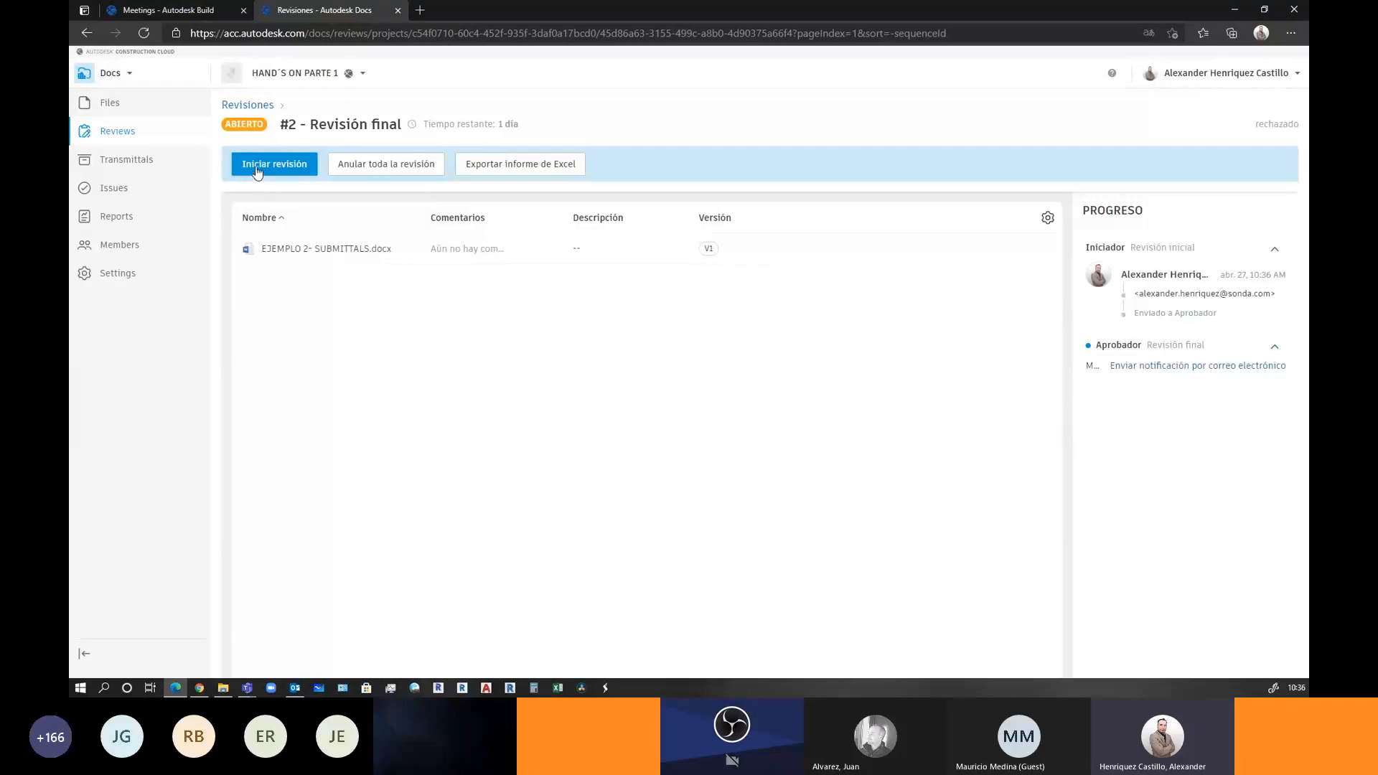
left_click(256, 171)
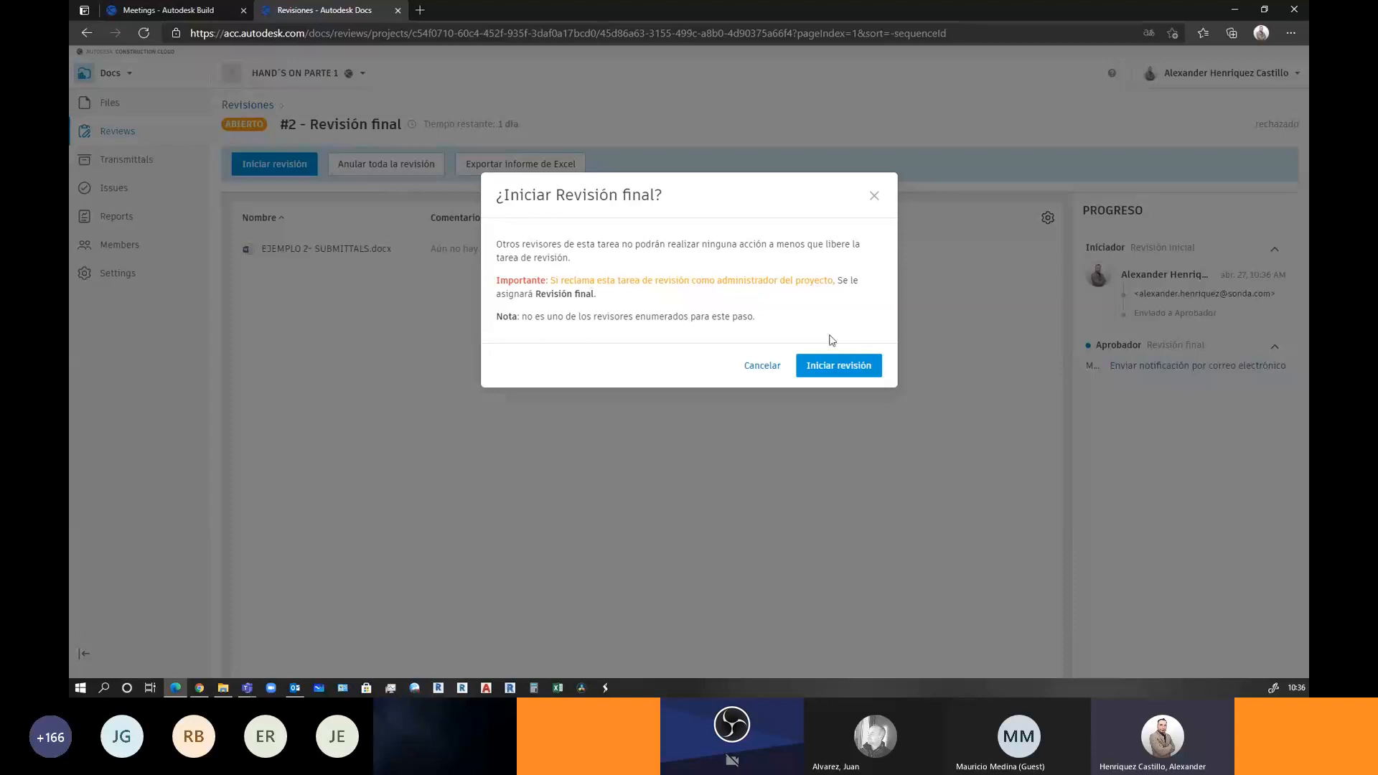
left_click(826, 364)
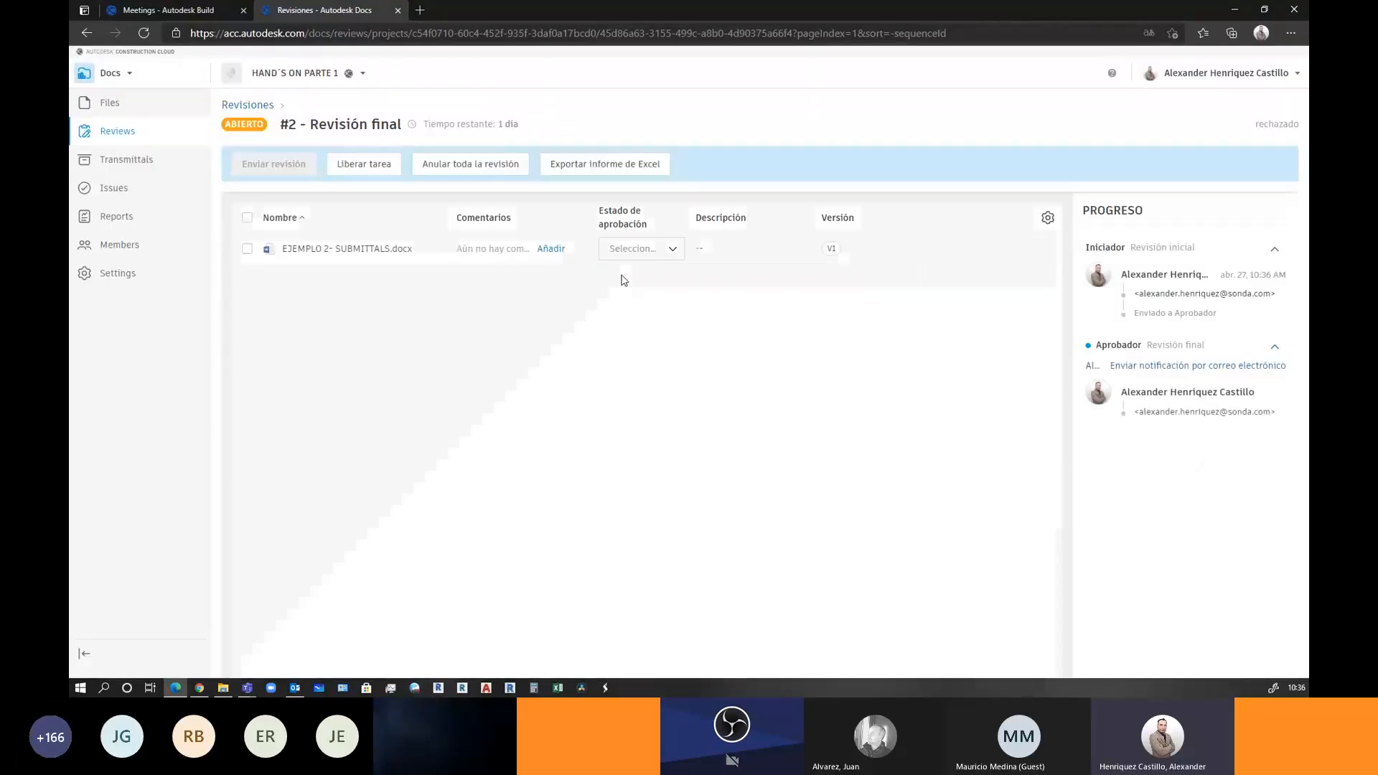
left_click(666, 253)
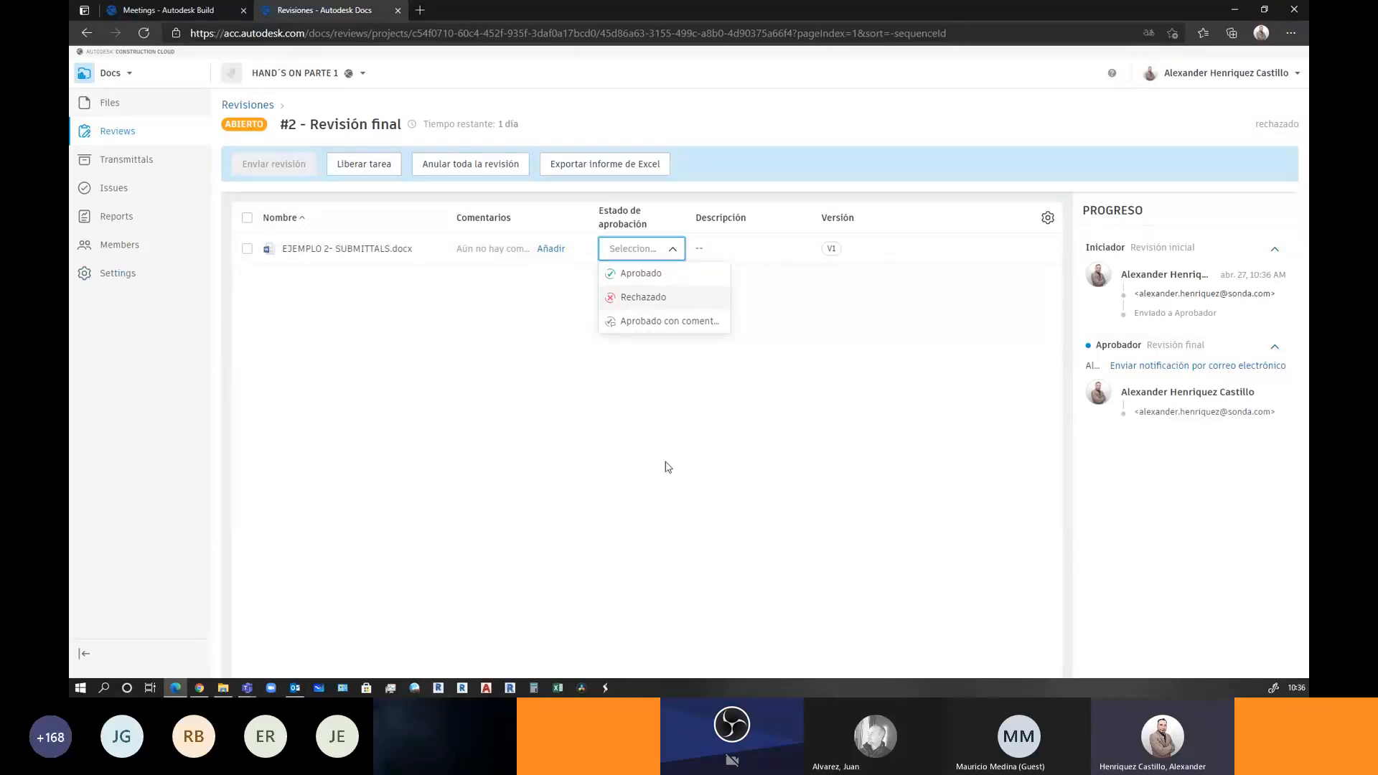
left_click(646, 272)
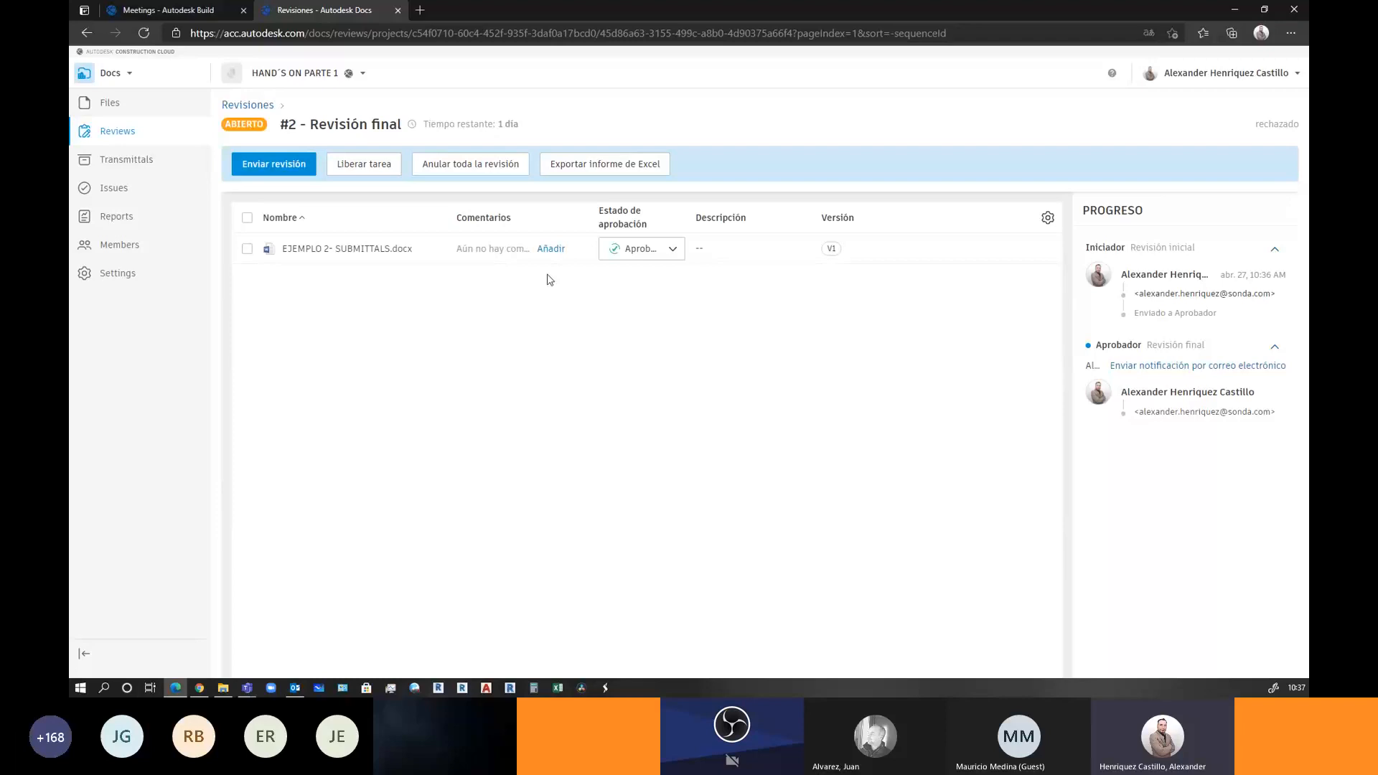
left_click(277, 165)
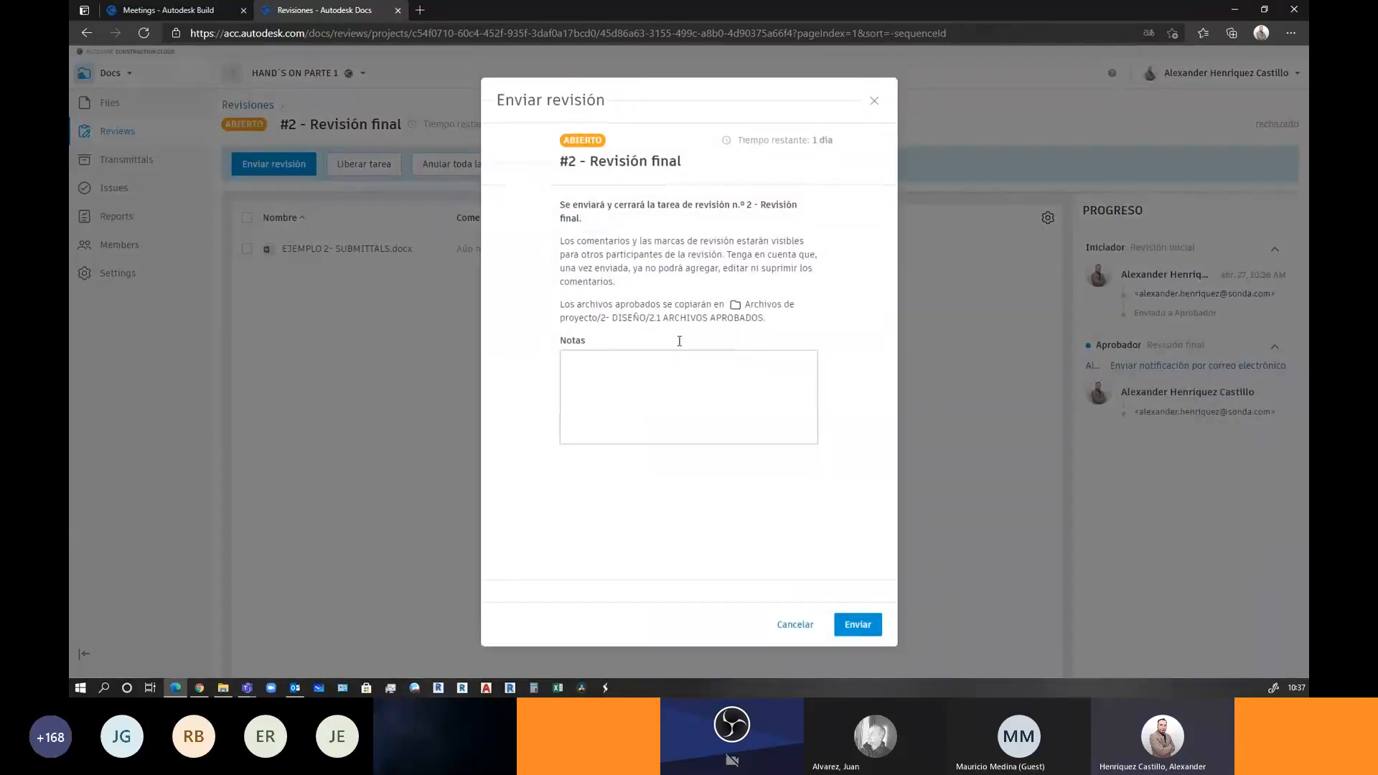
left_click(857, 626)
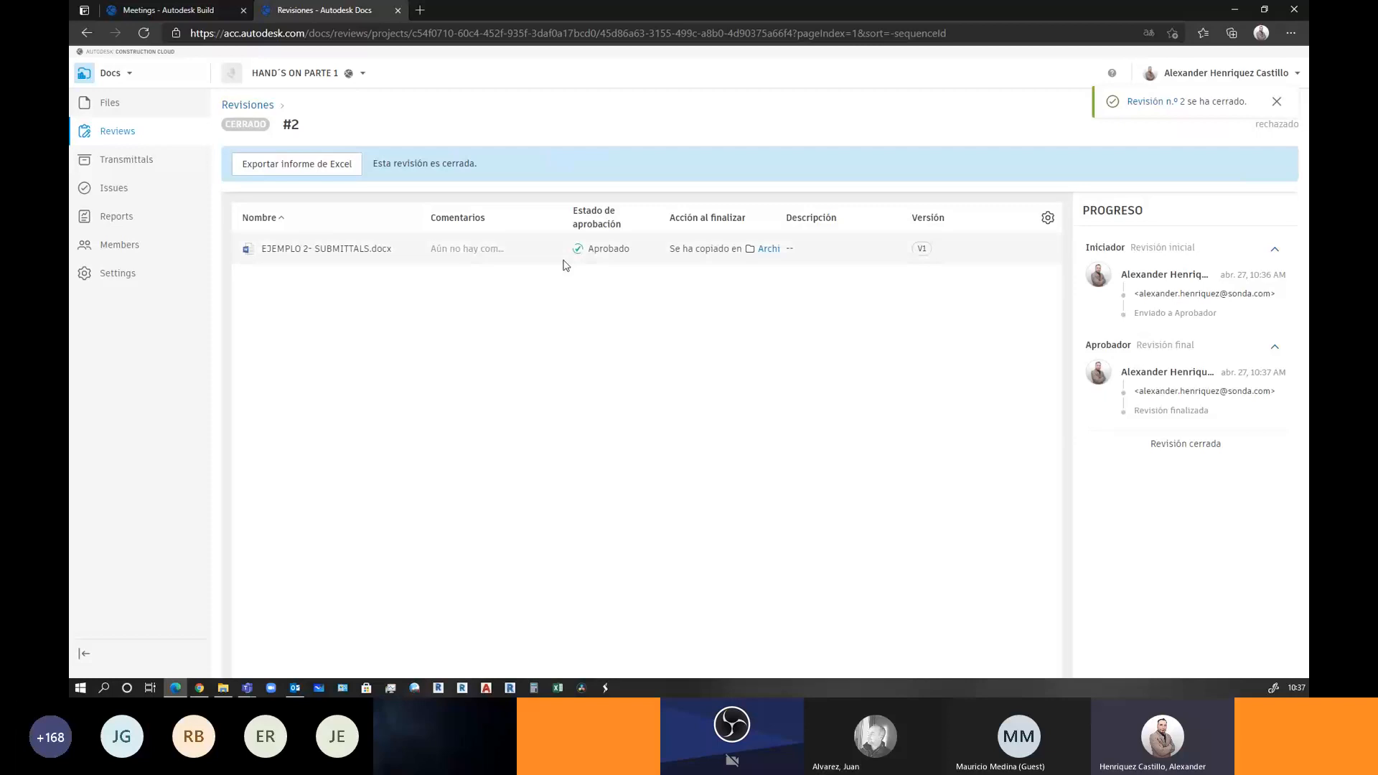
left_click(119, 134)
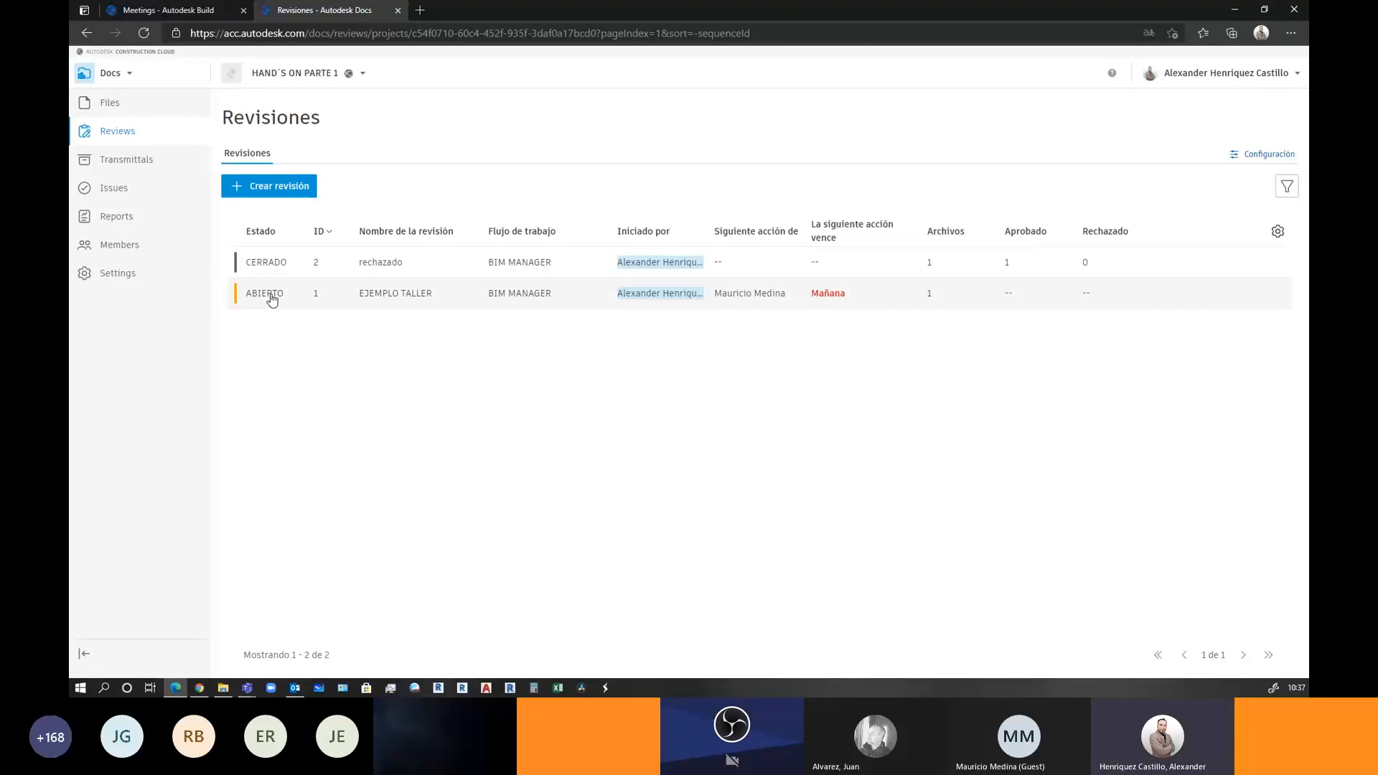
Mark the file in review 1 EJEMPLO TALLER Rechazado with a missing-information note, then view the document
left_click(271, 298)
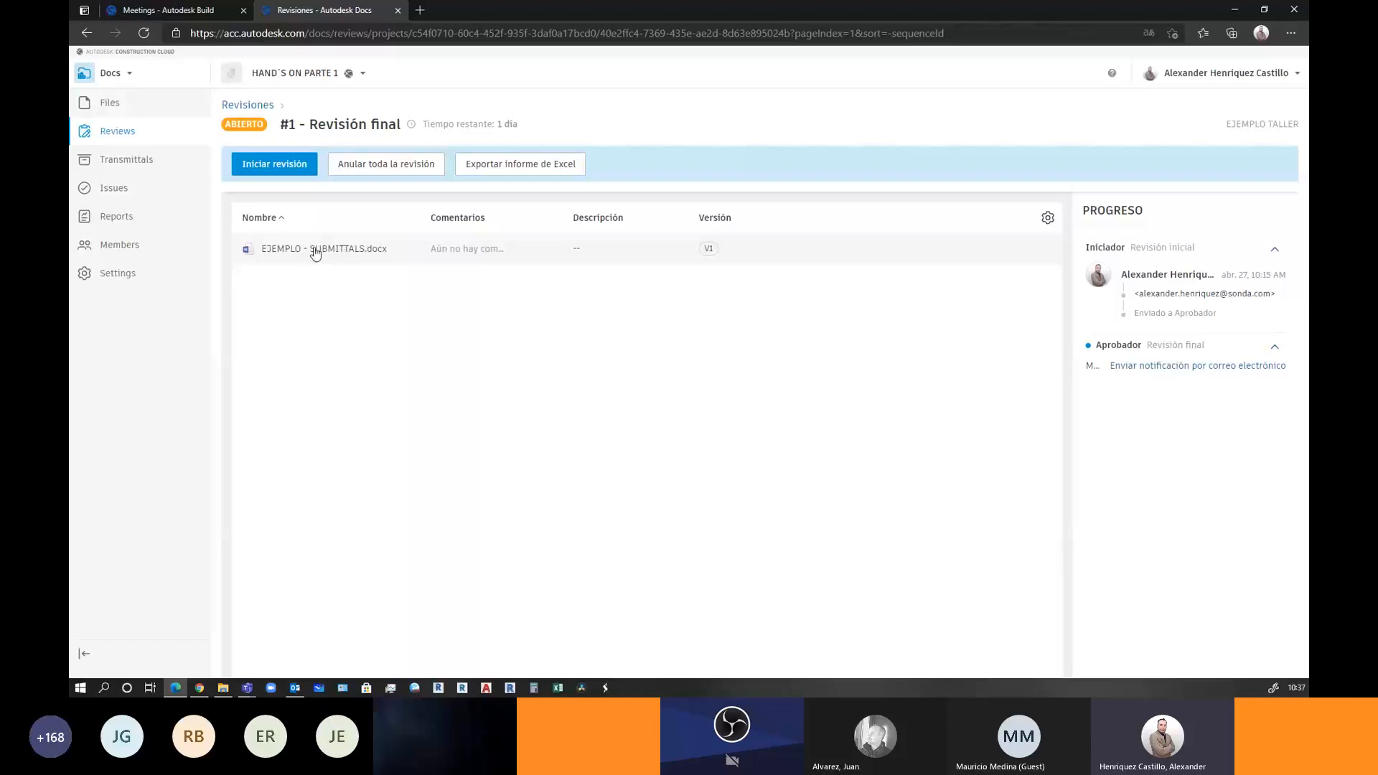
left_click(285, 175)
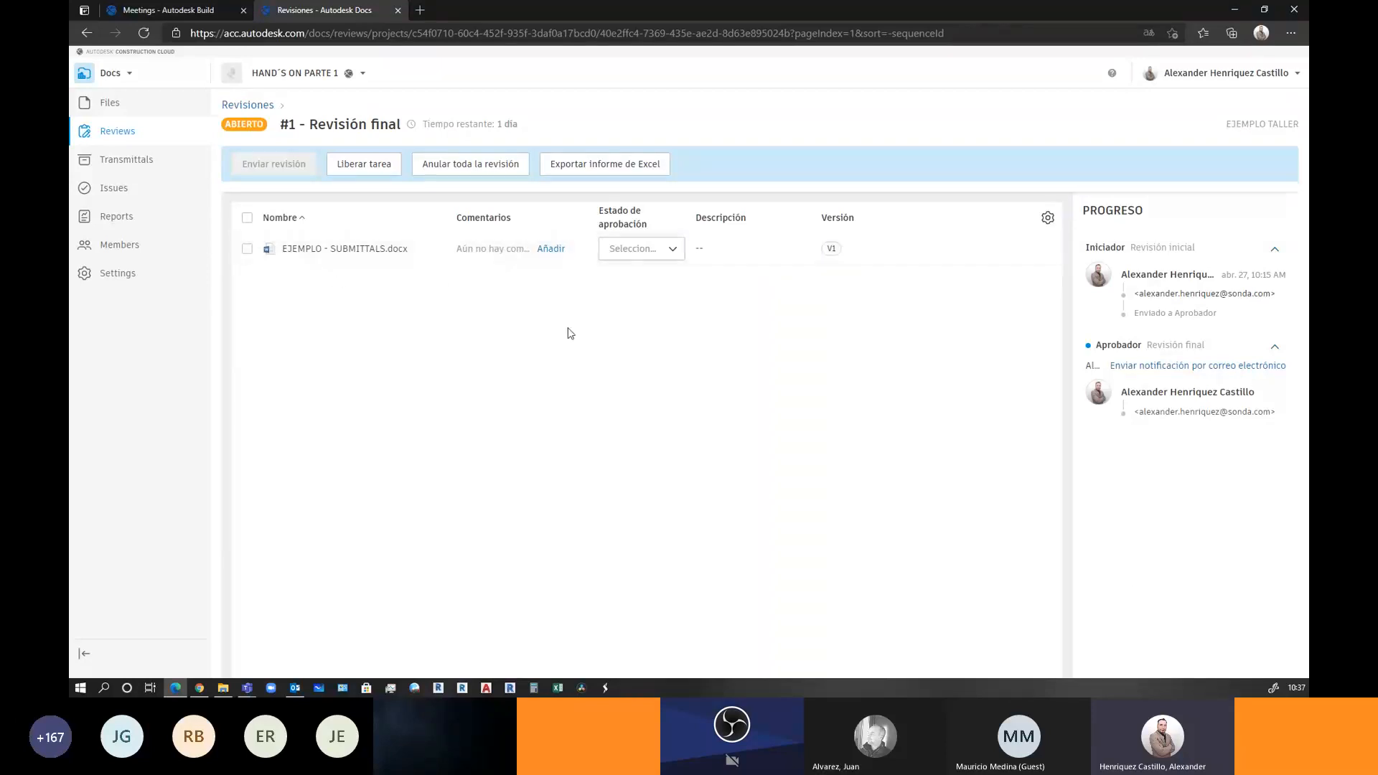
left_click(630, 251)
left_click(639, 297)
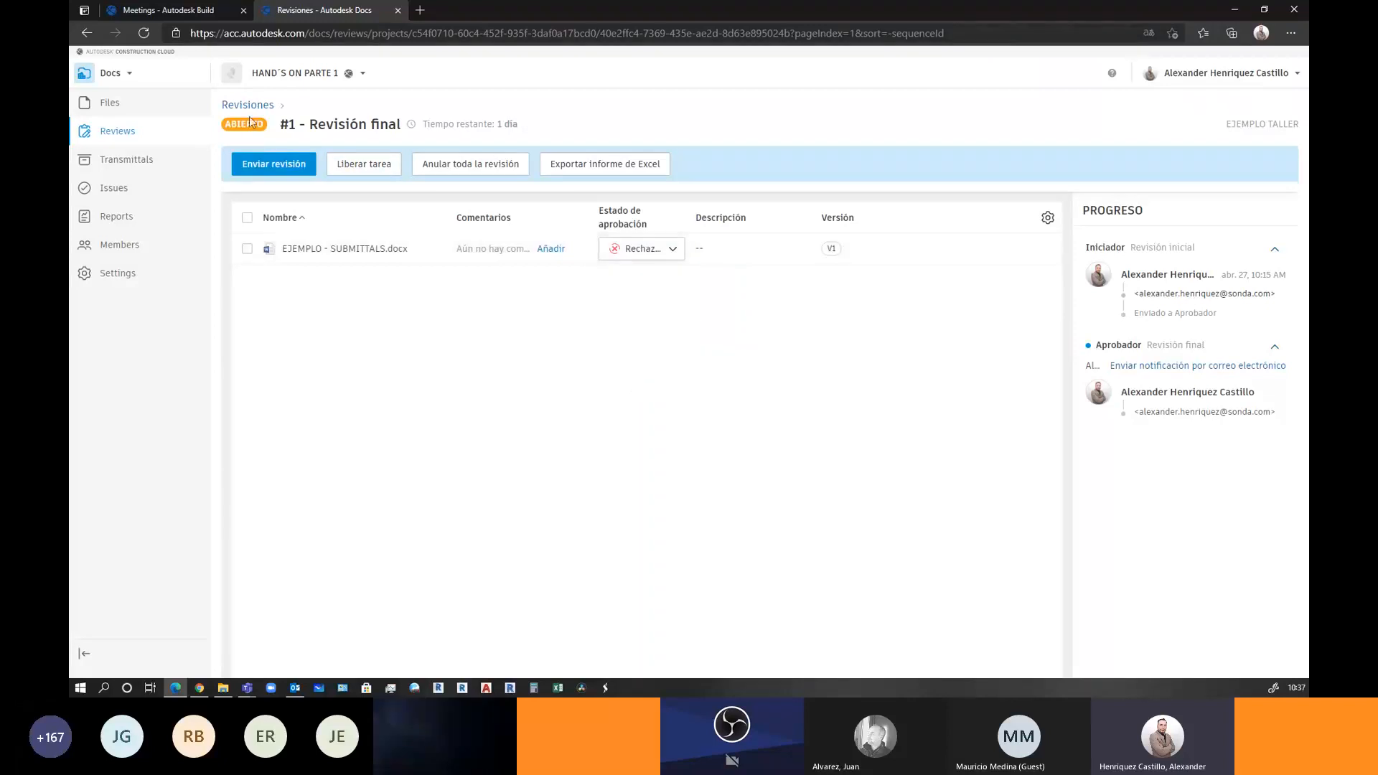
left_click(260, 166)
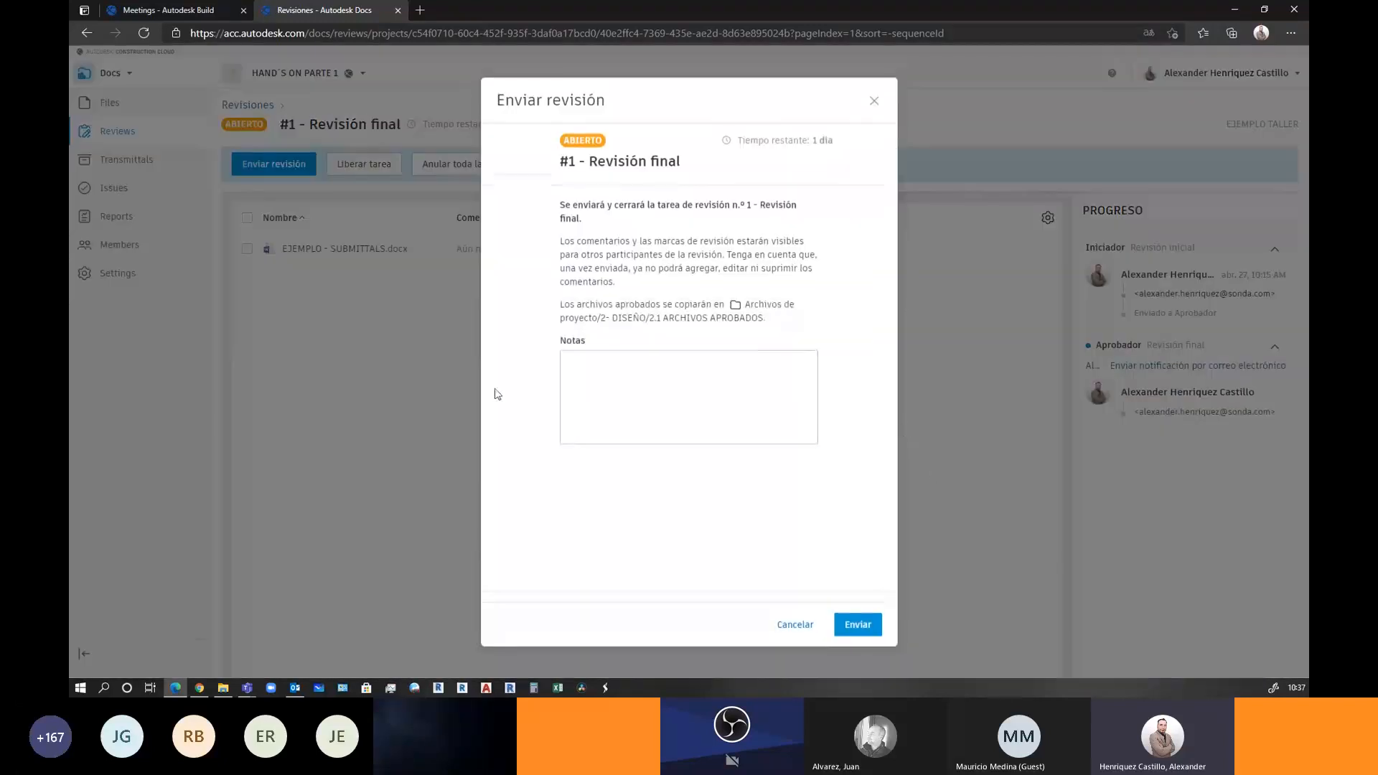
left_click(604, 369)
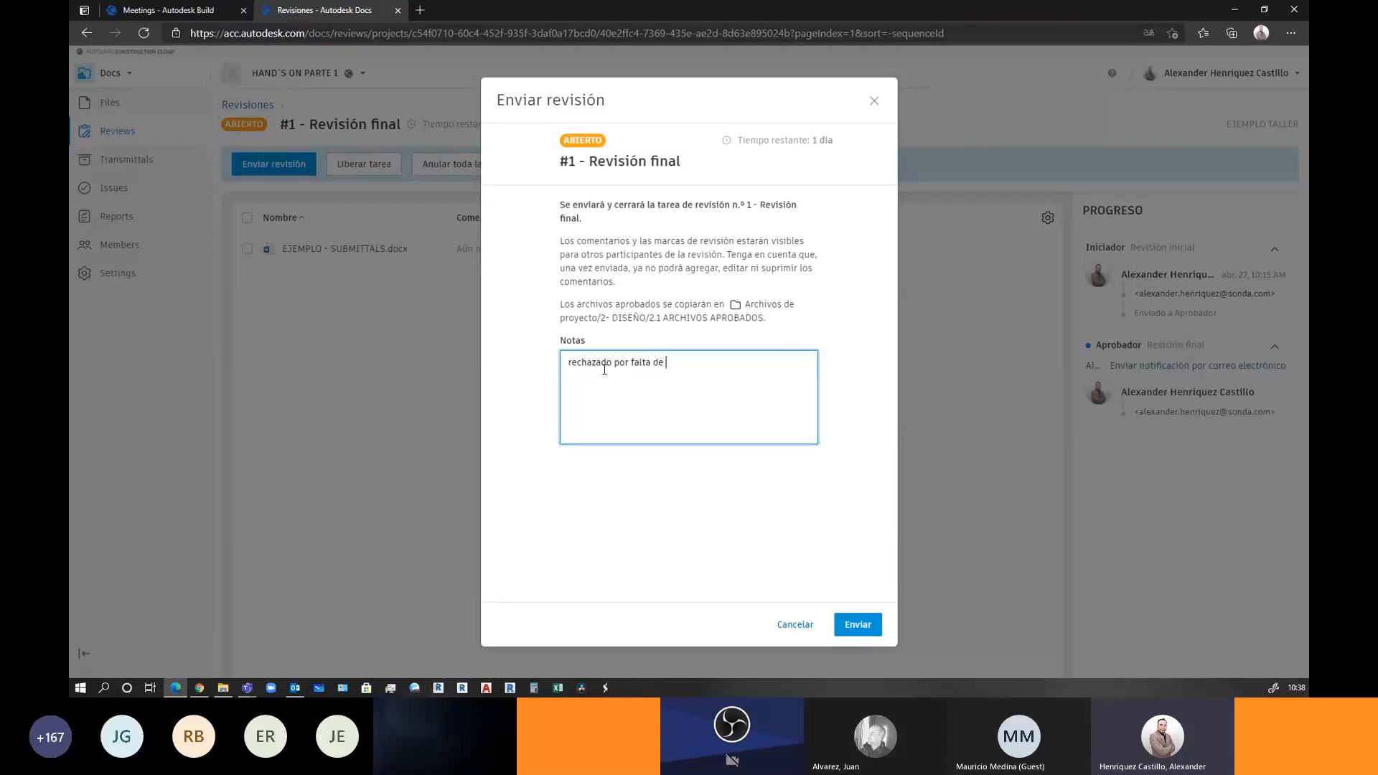
key("BackSpace")
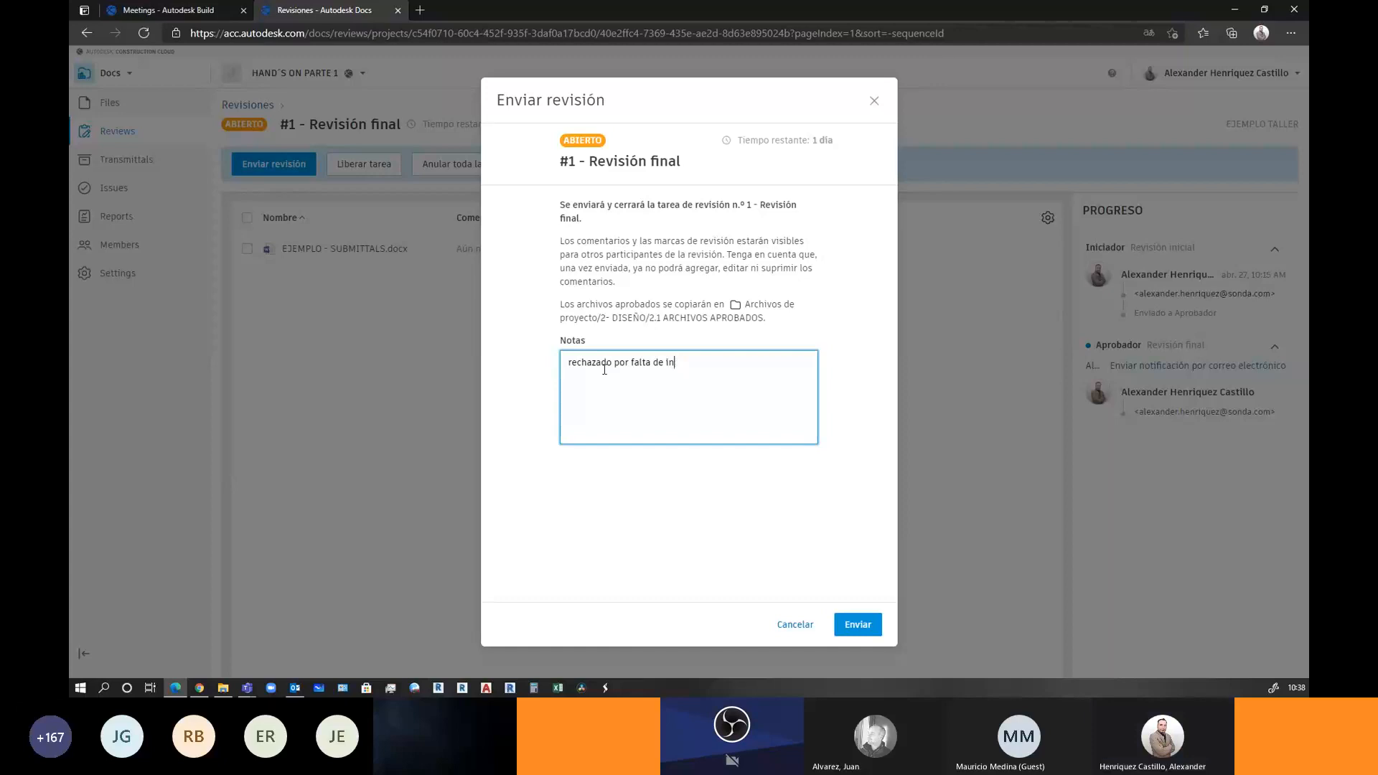
type("formacion")
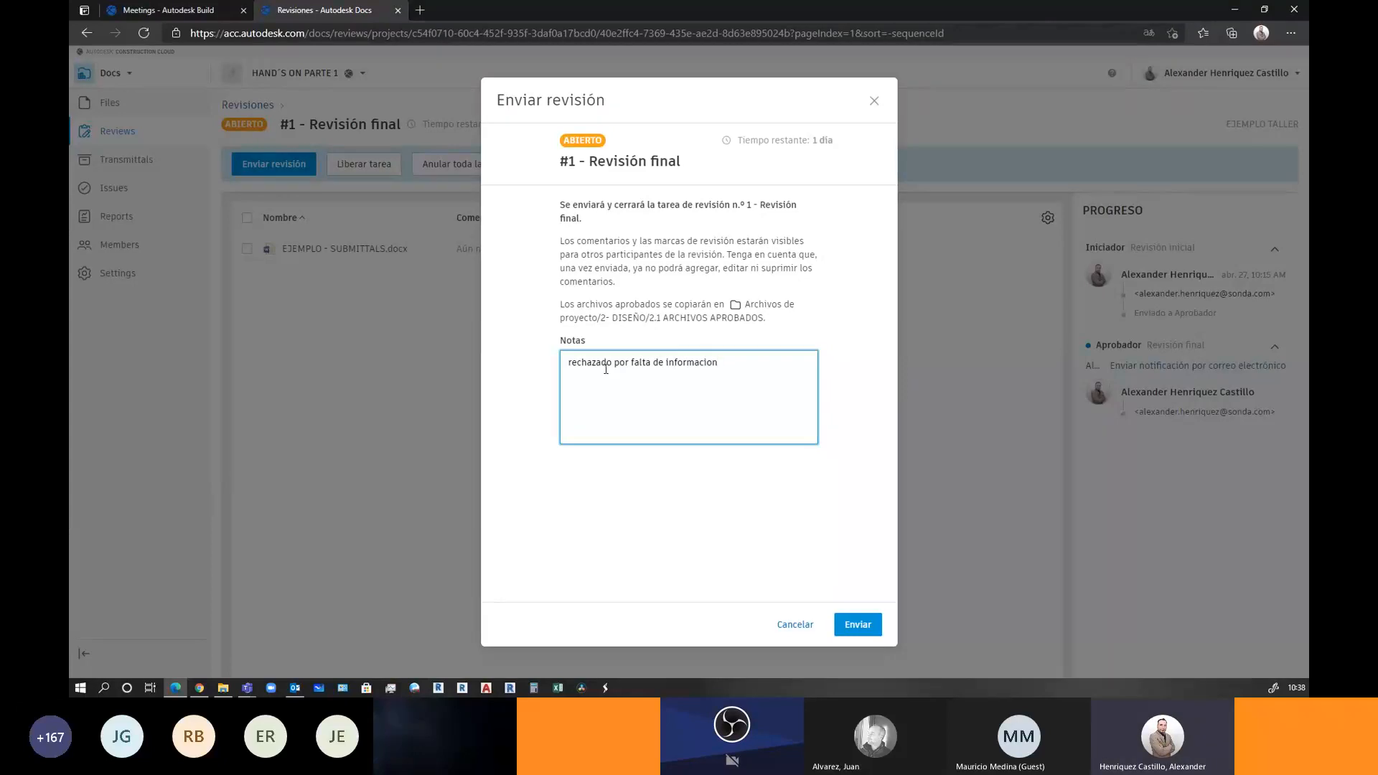
left_click(879, 634)
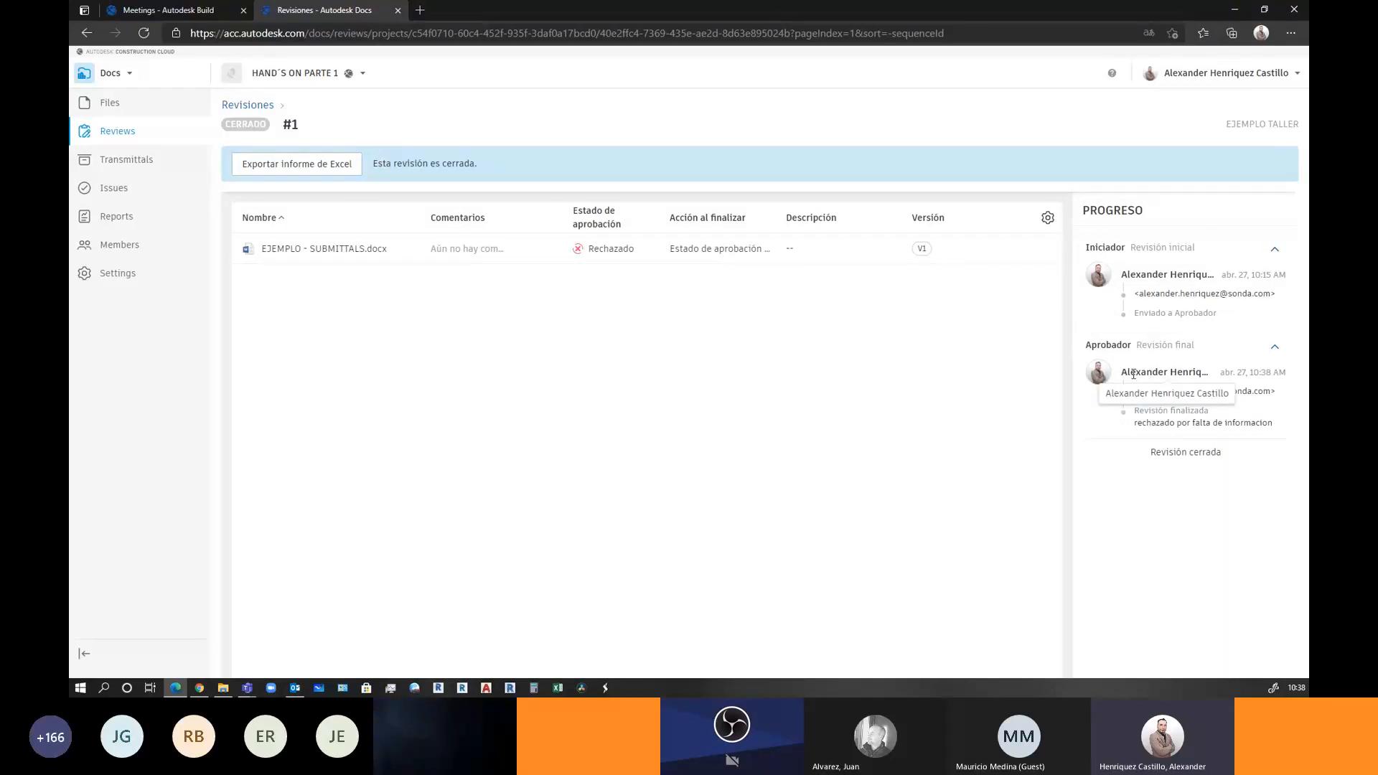
left_click(363, 250)
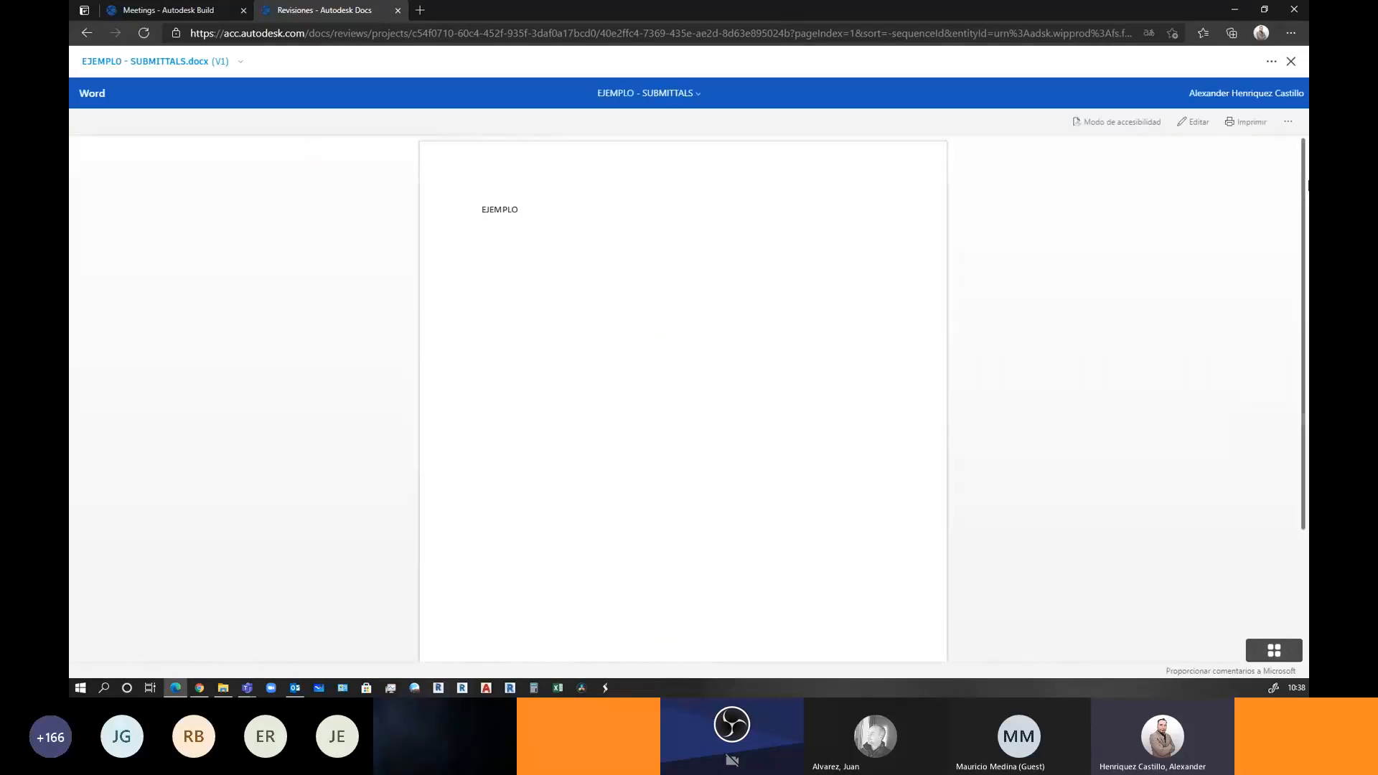
Close the document viewer, look over the meeting agenda, and return to the project's top-level folders
left_click(1291, 63)
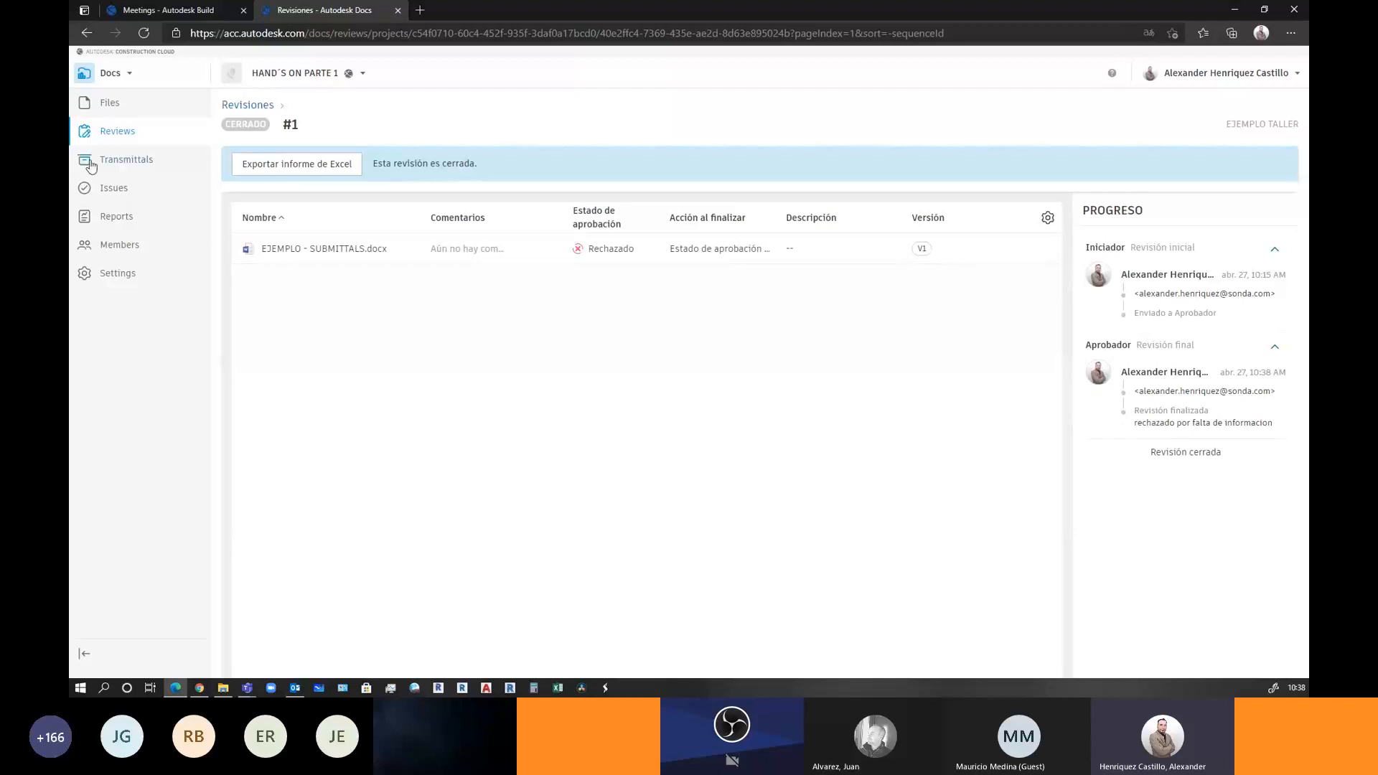
left_click(116, 101)
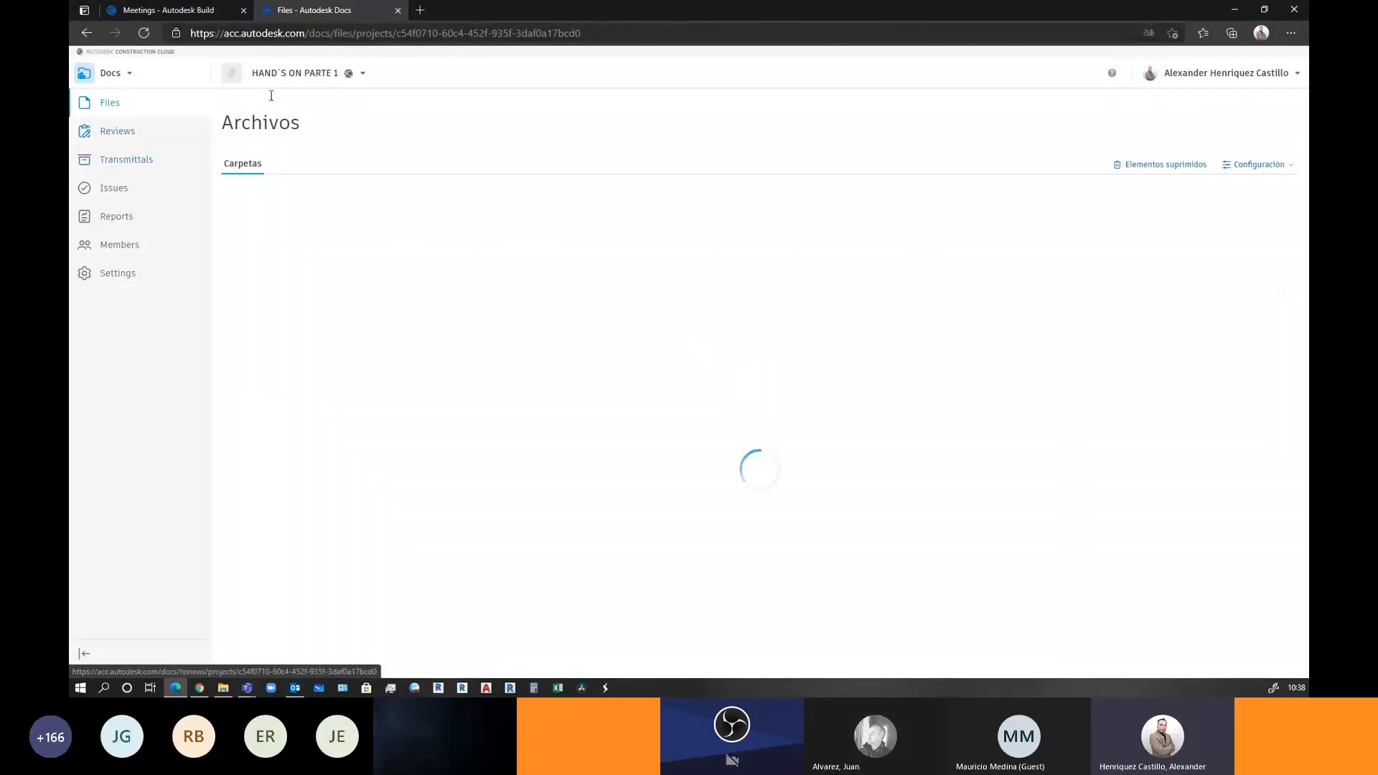
left_click(183, 11)
scroll(689, 298, "up", 4)
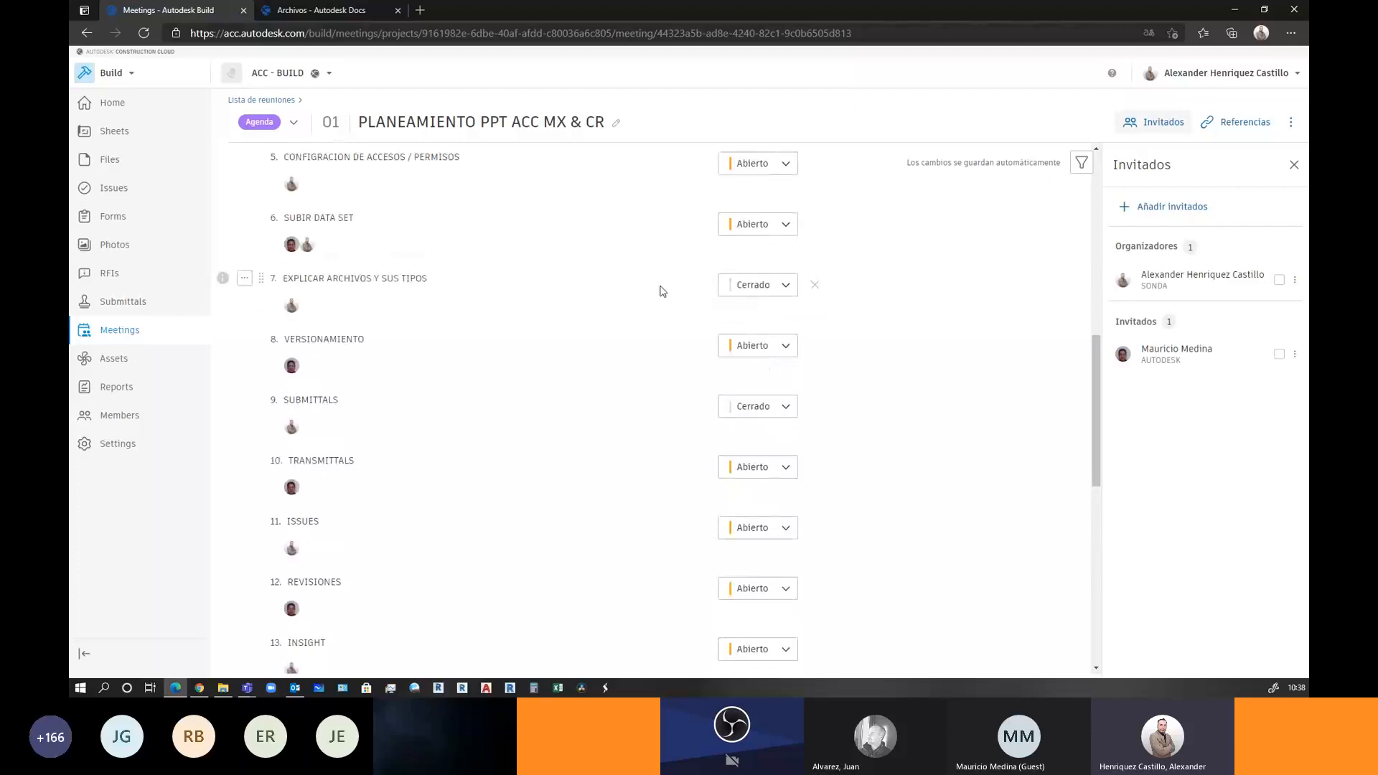
scroll(714, 345, "up", 1)
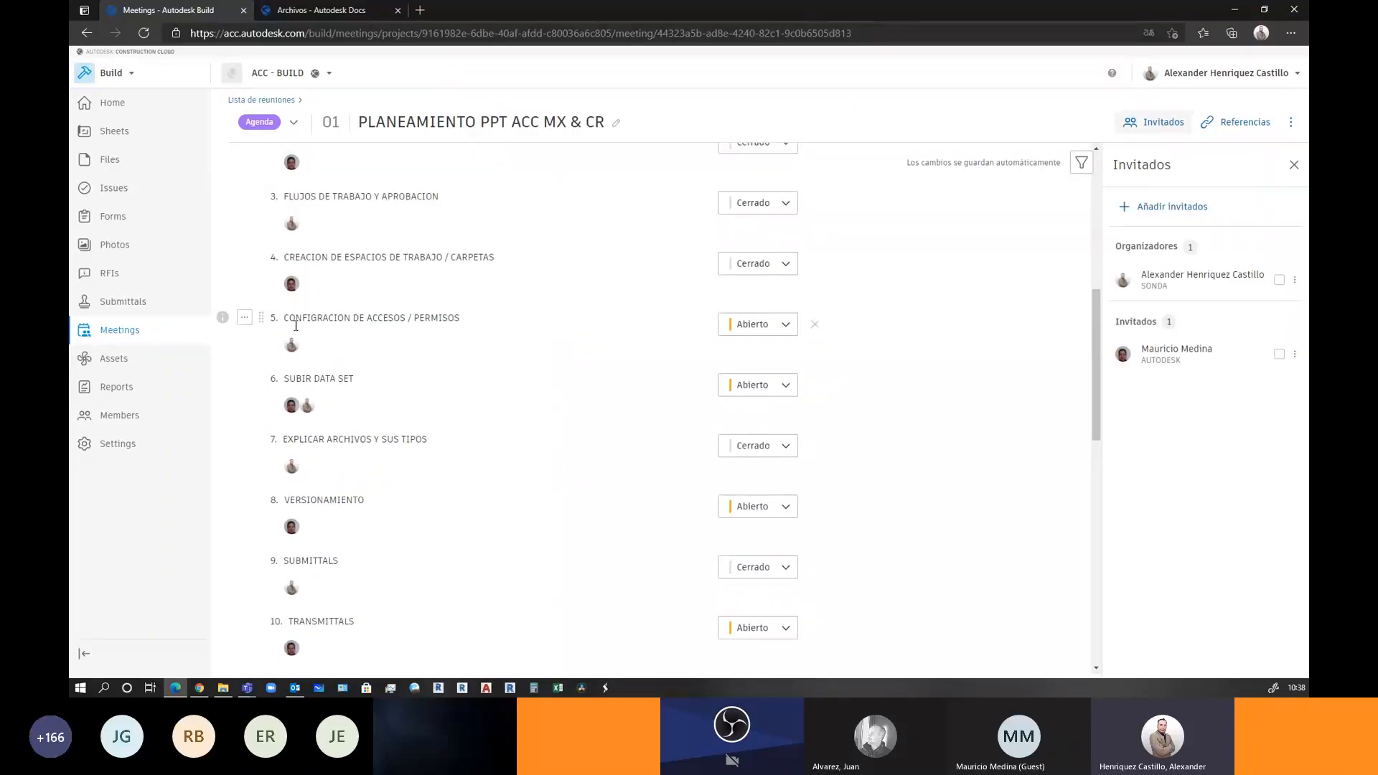
left_click(321, 7)
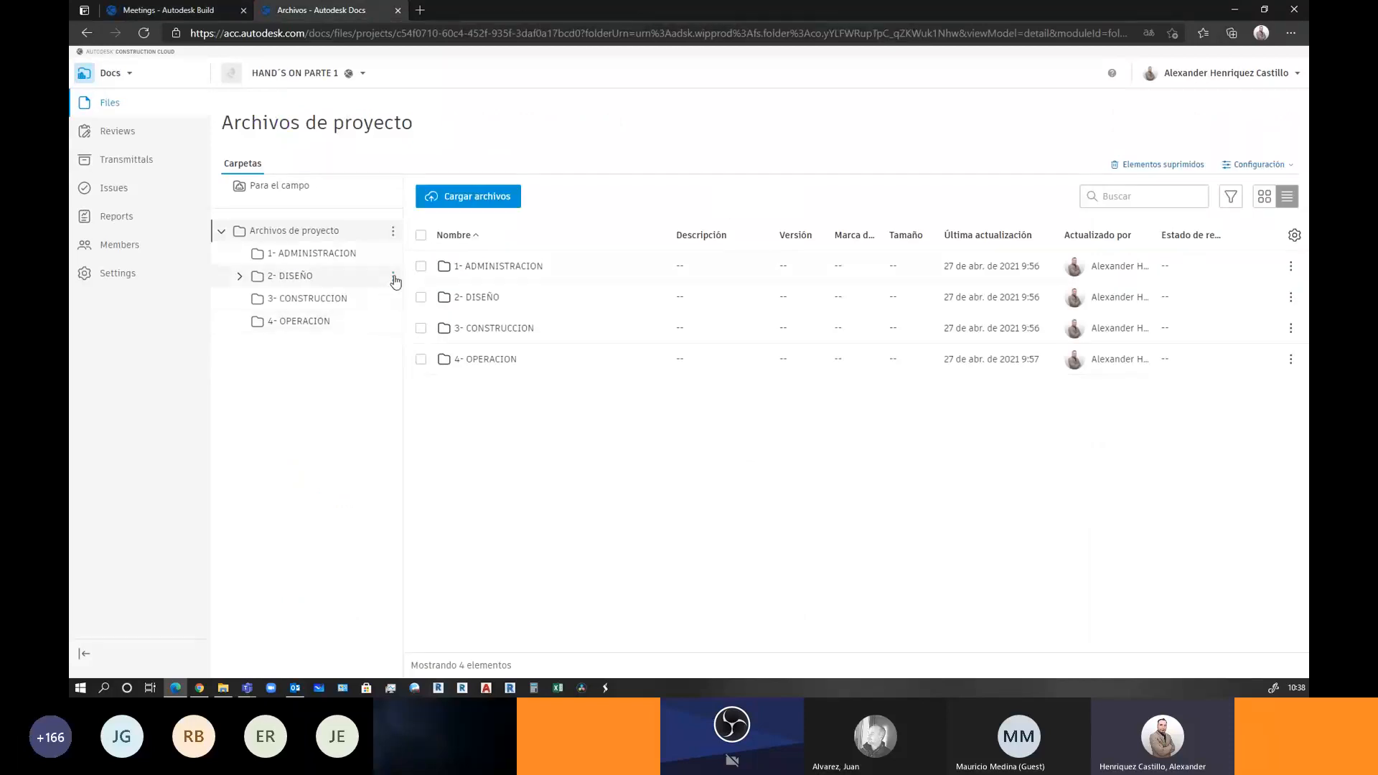
Expand 2- DISEÑO, open 2.1 ARCHIVOS APROBADOS, and bring up its folder menu
left_click(394, 278)
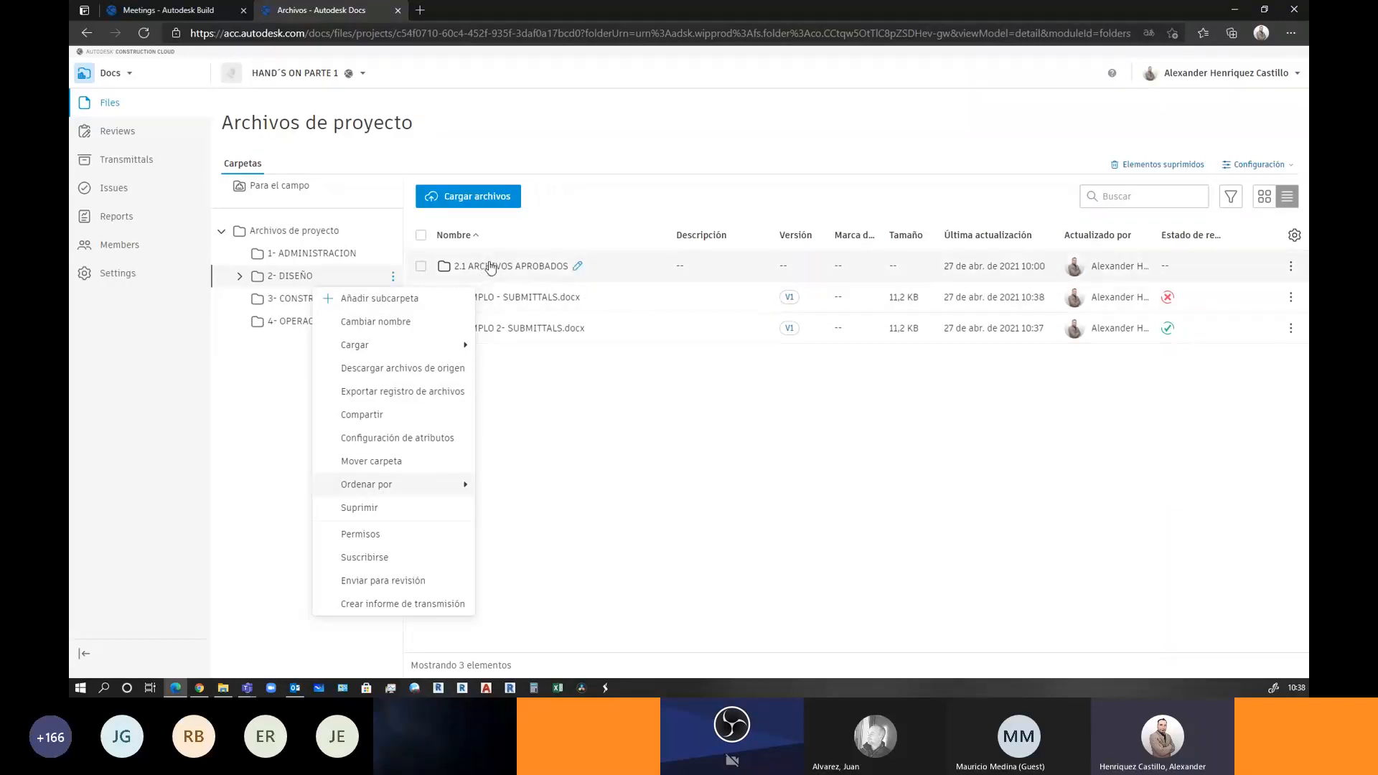
left_click(240, 278)
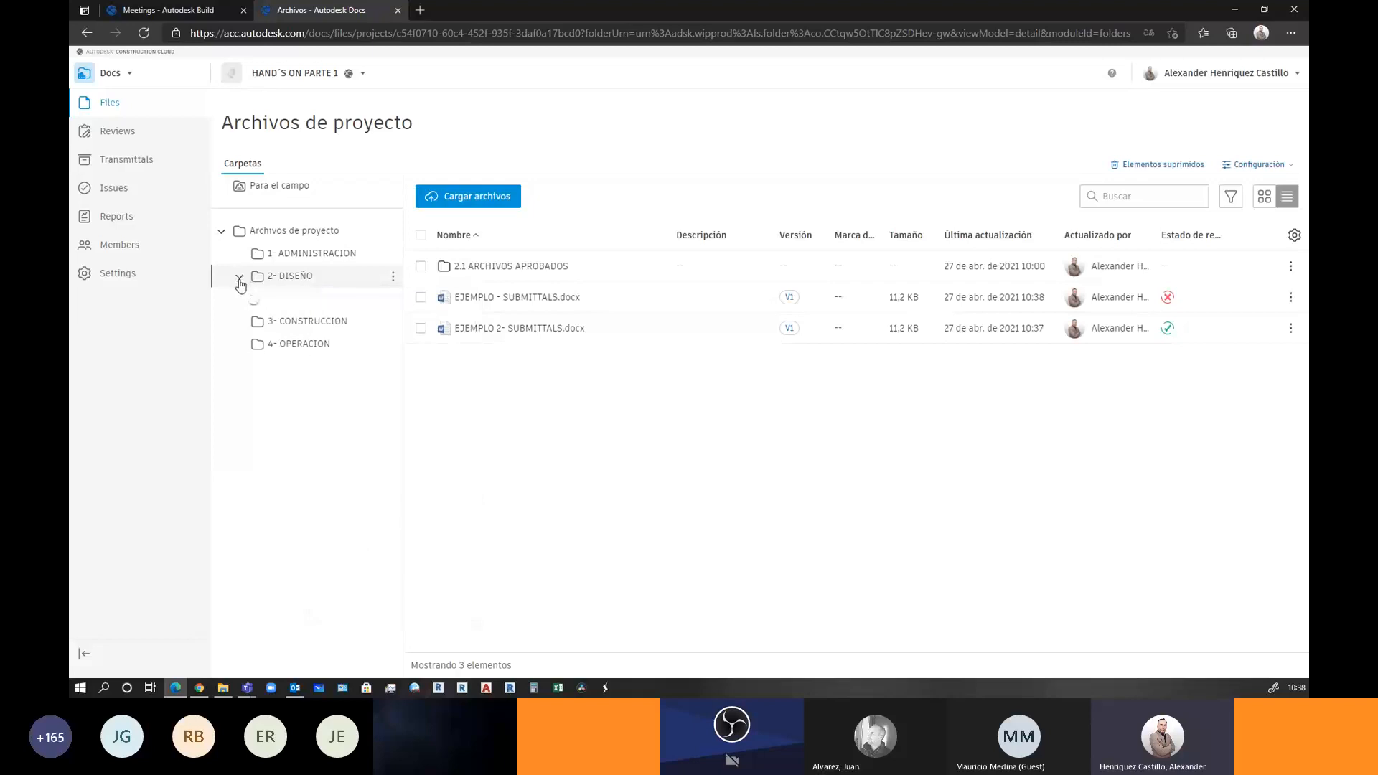
left_click(483, 269)
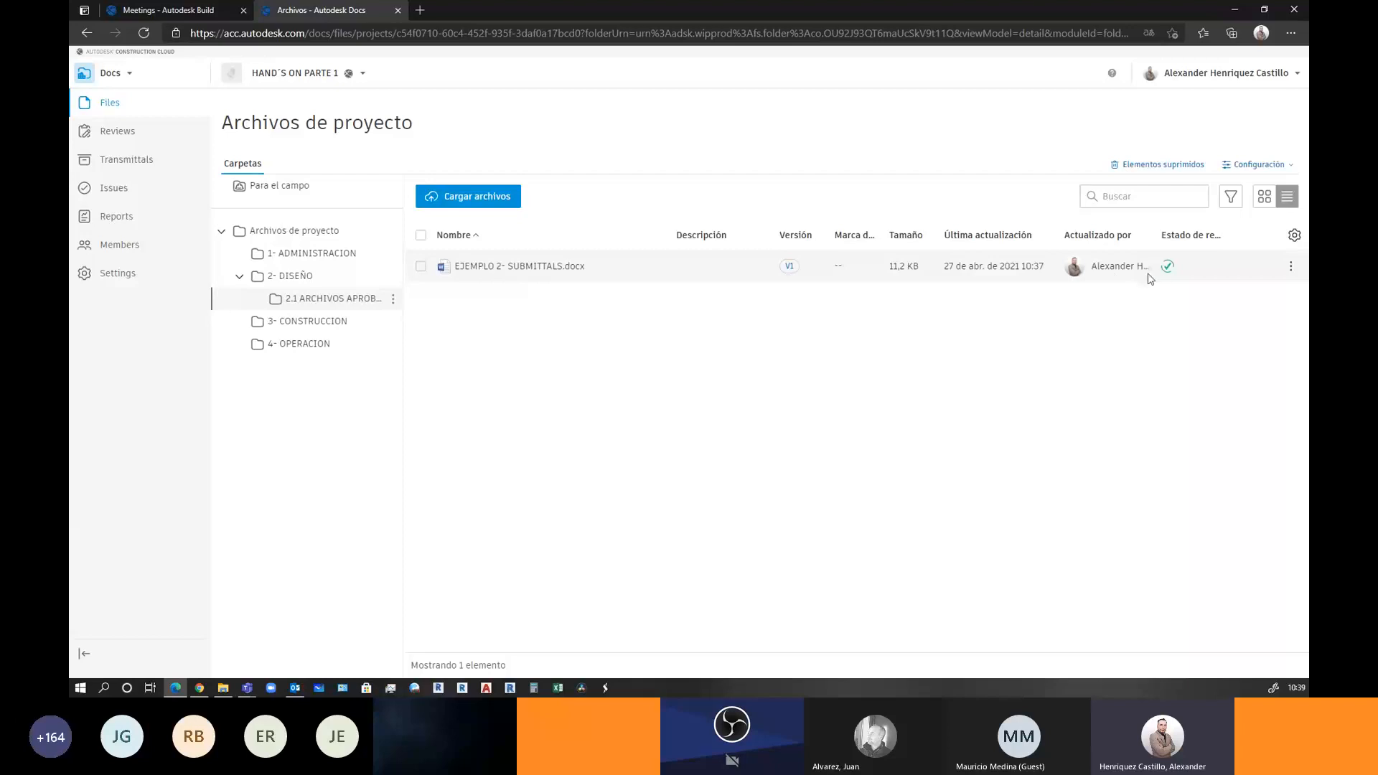
left_click(316, 280)
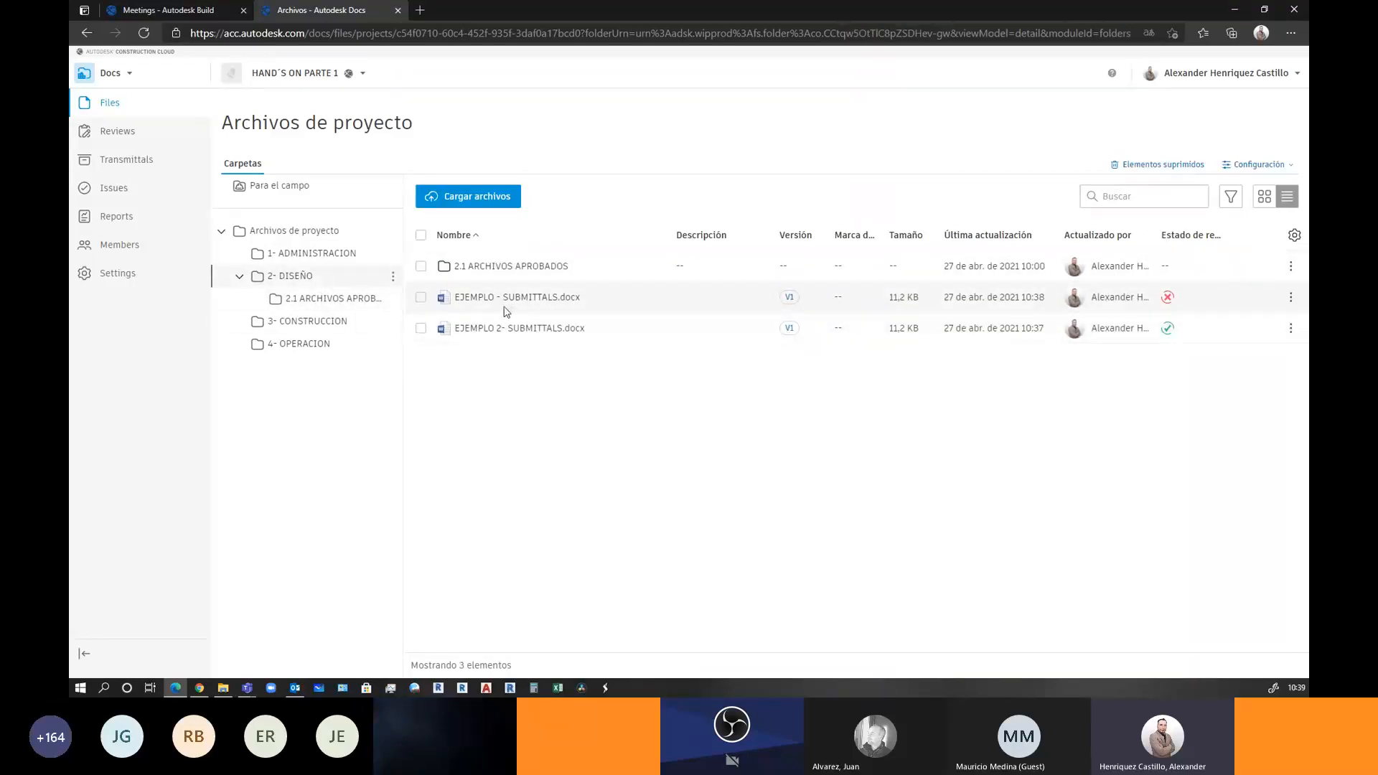
mouse_move(1170, 330)
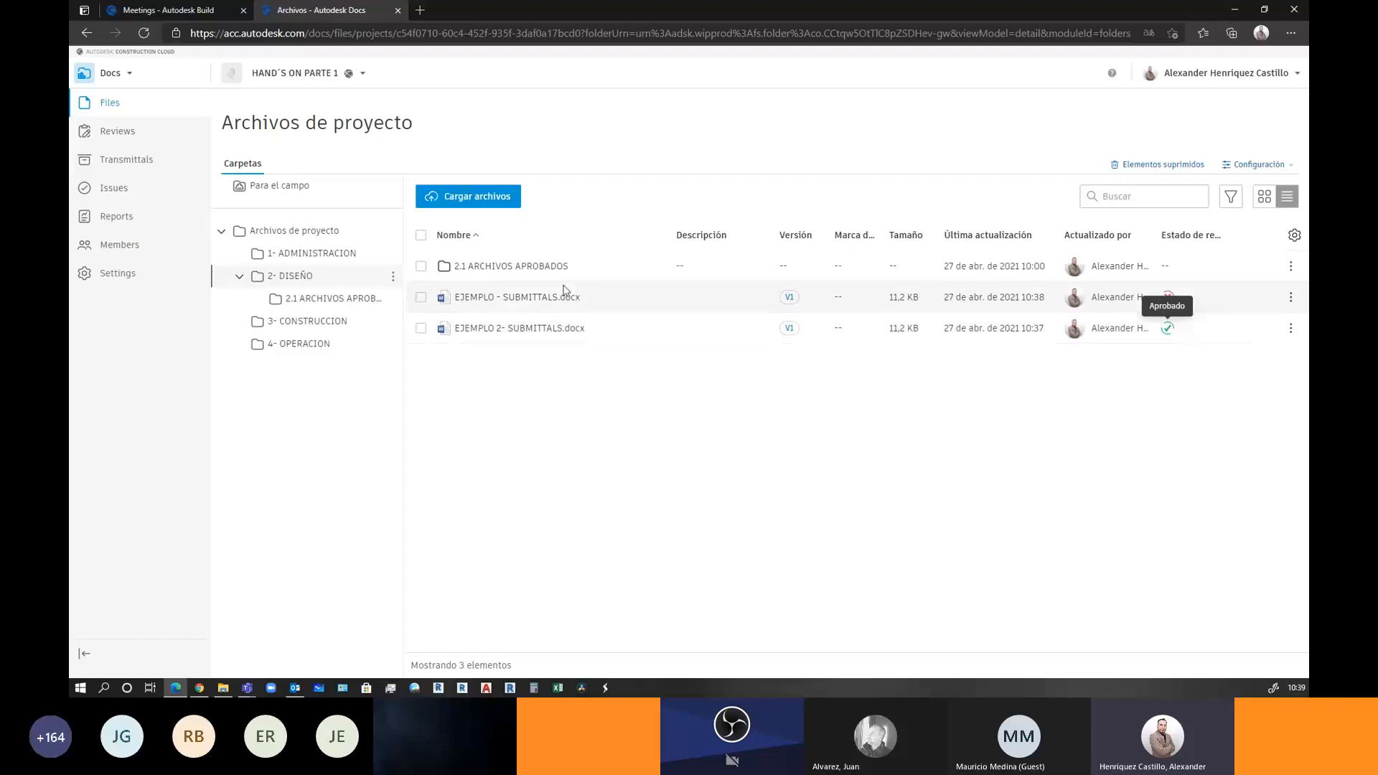
left_click(500, 268)
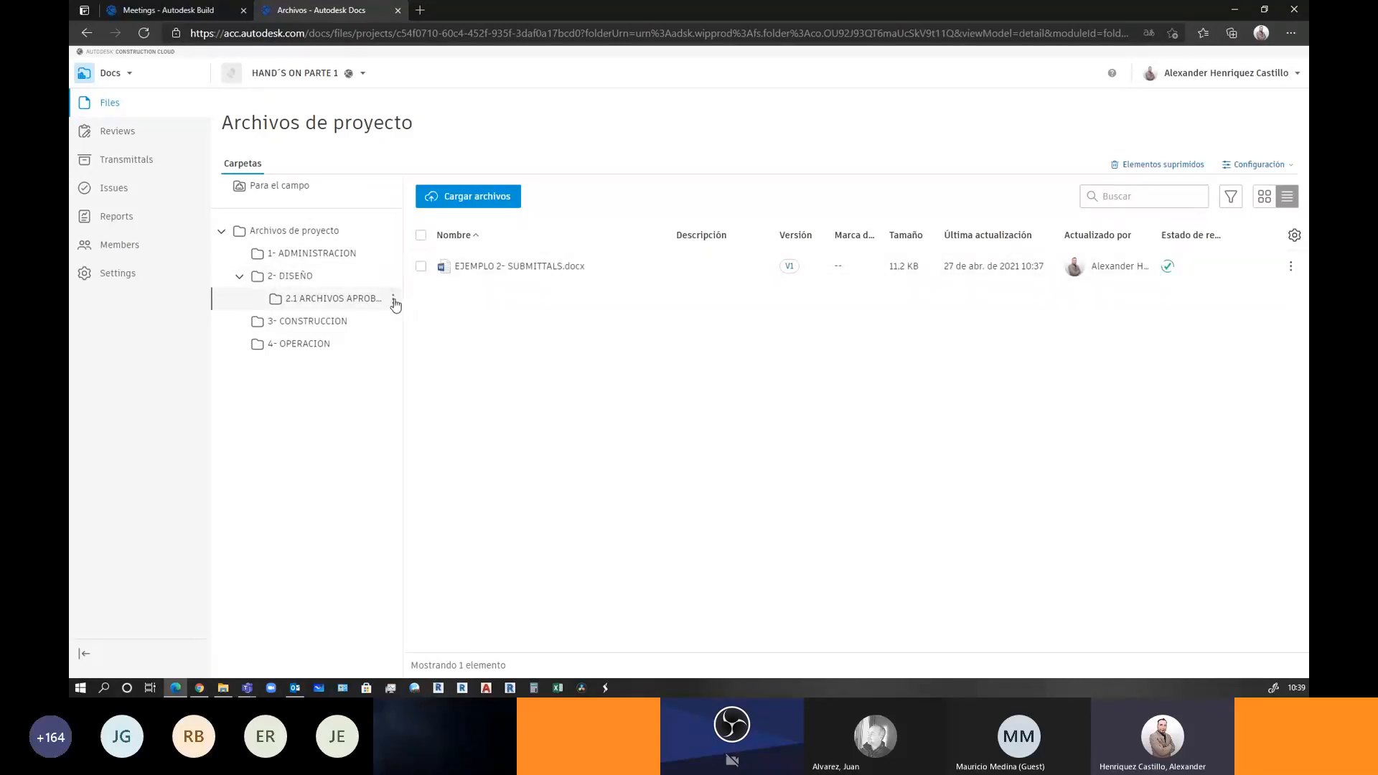
left_click(393, 300)
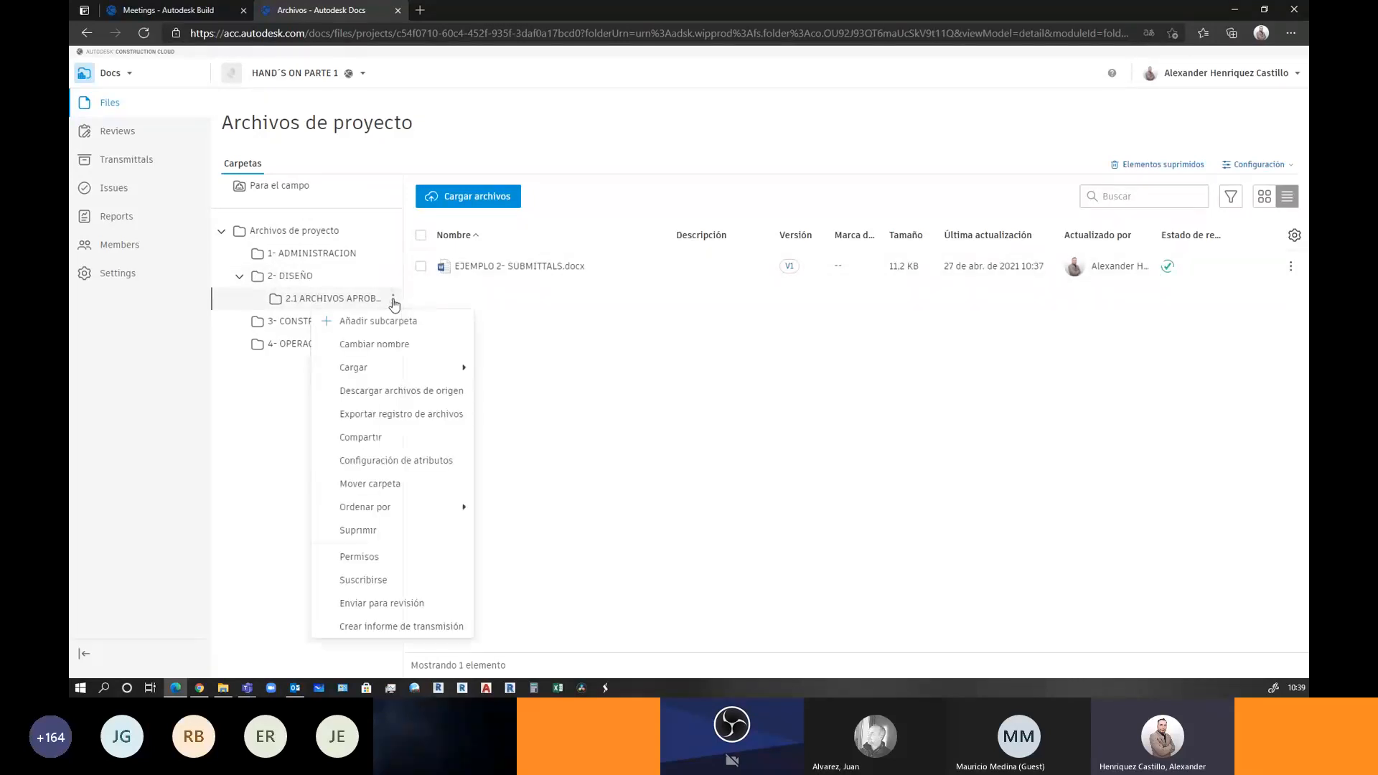
Review the folder's permissions (two users with Administrar) and the available levels without adding anyone
left_click(379, 559)
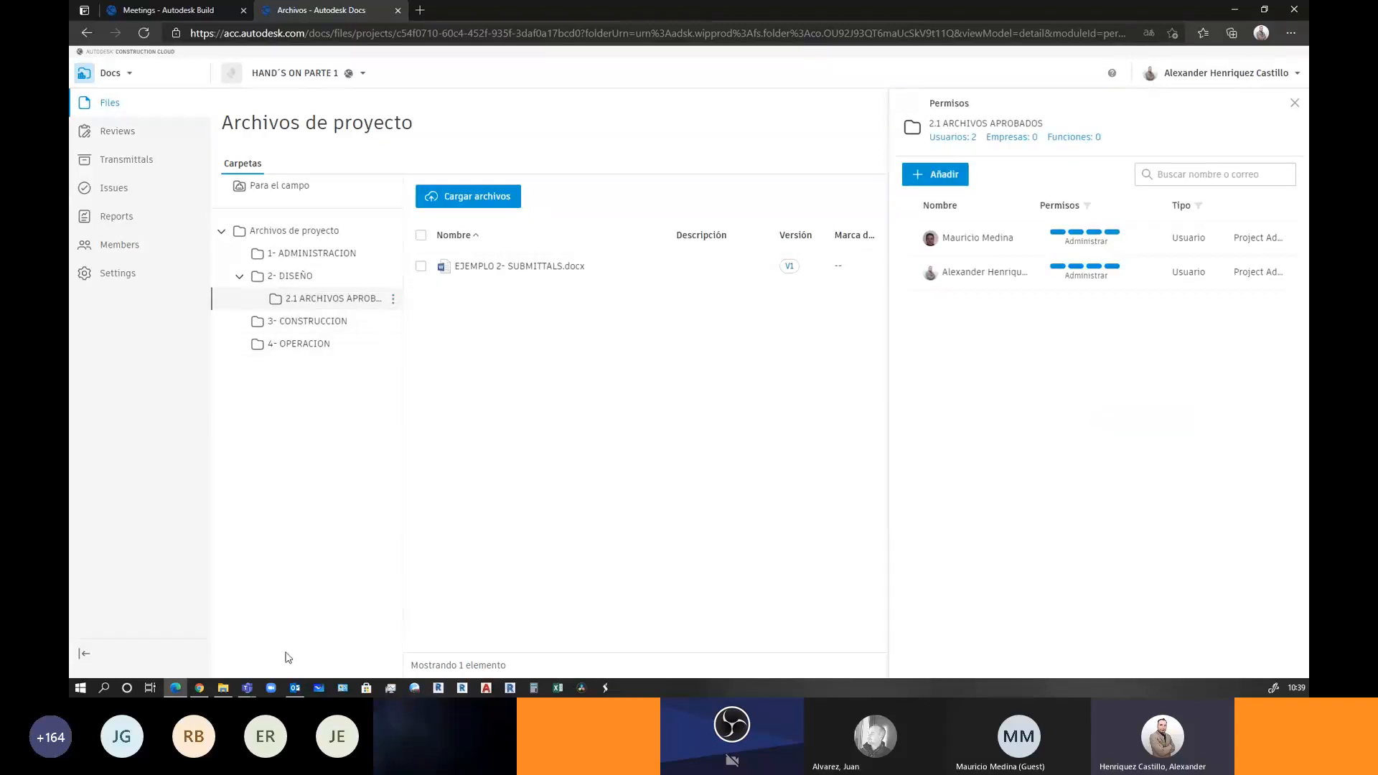
left_click(940, 177)
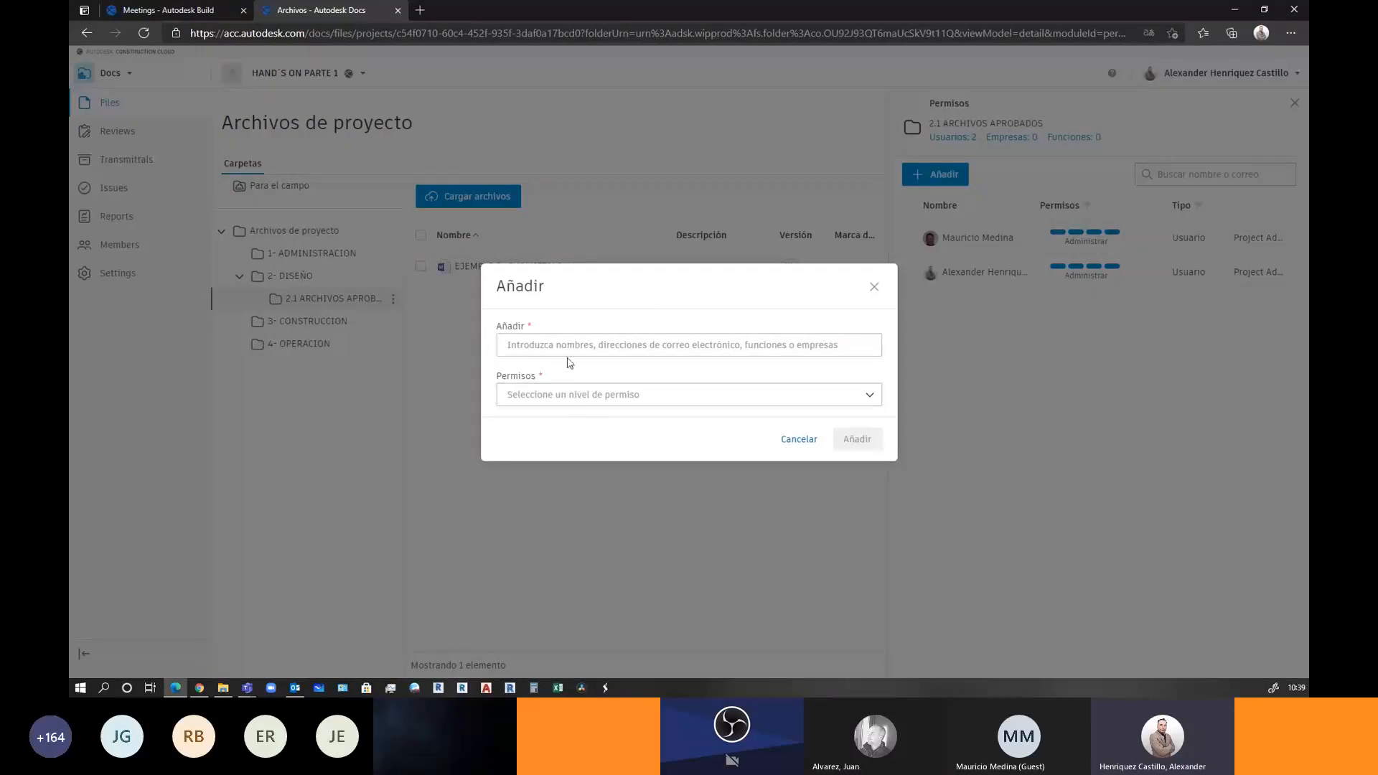
left_click(538, 394)
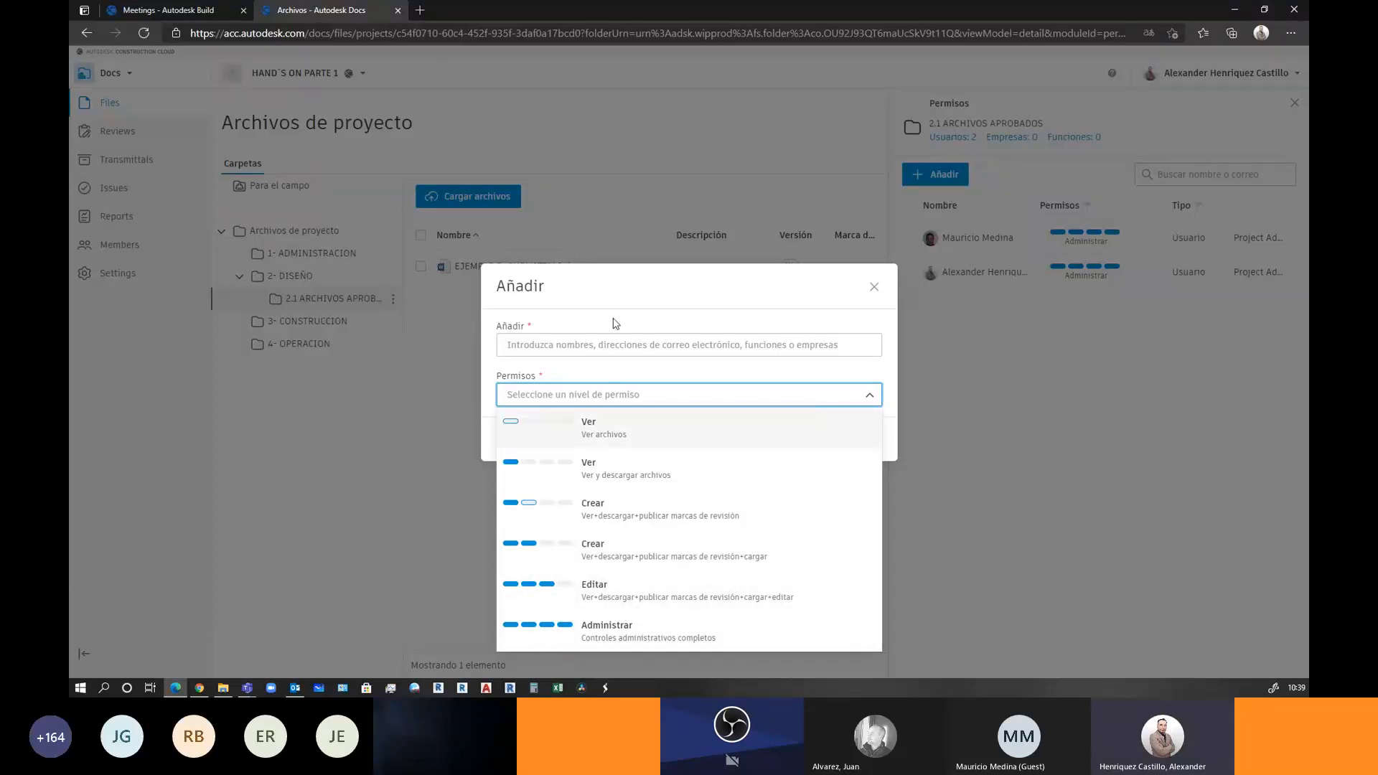
left_click(873, 287)
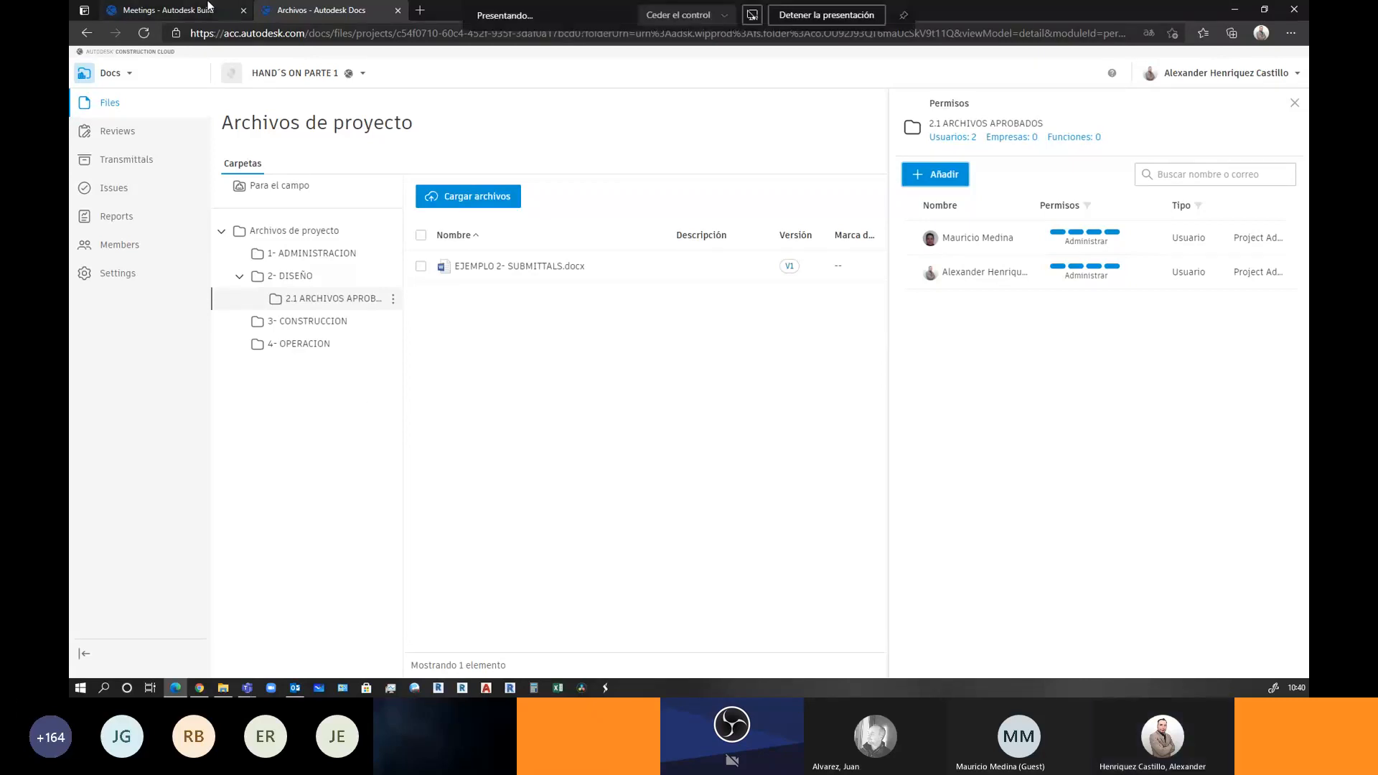
Set agenda item 5's status to Cerrado in the meeting
left_click(206, 7)
left_click(781, 328)
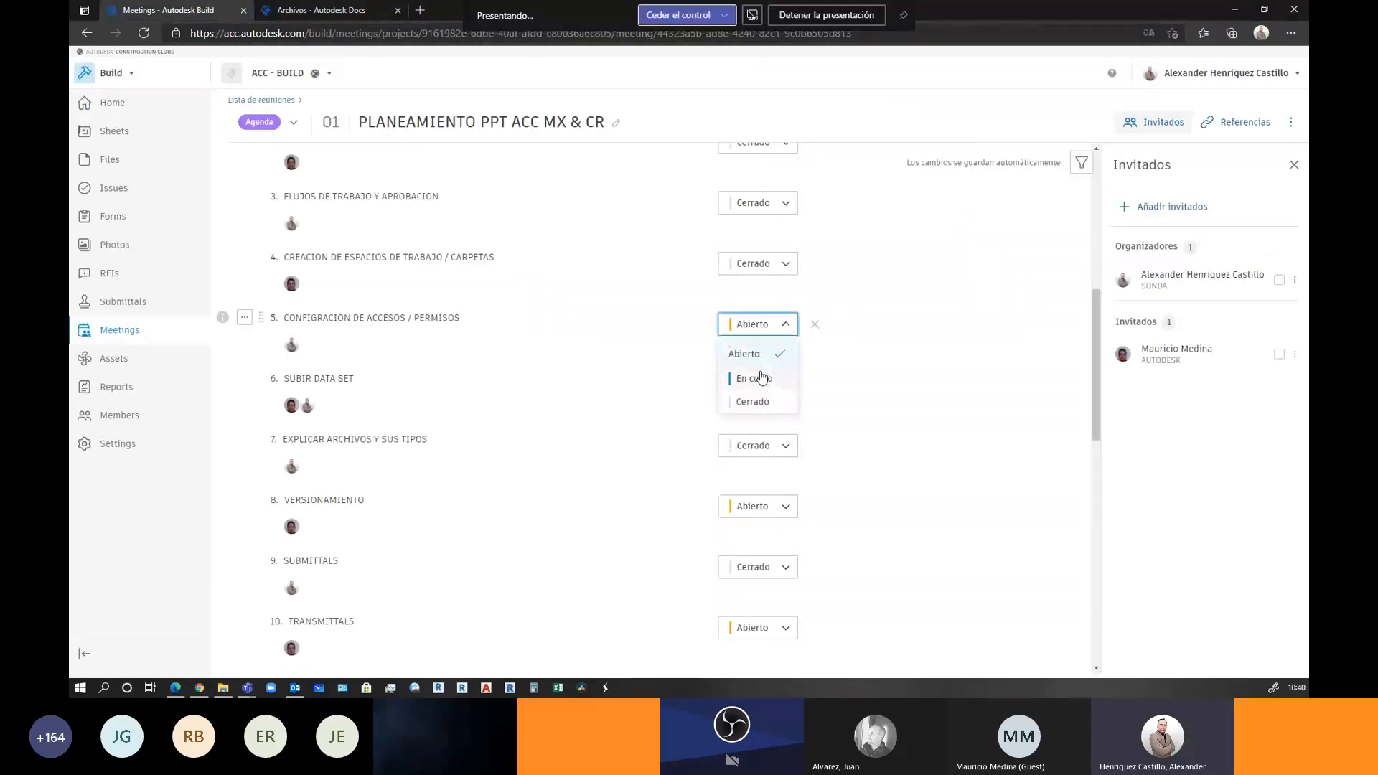
left_click(757, 376)
scroll(836, 371, "down", 1)
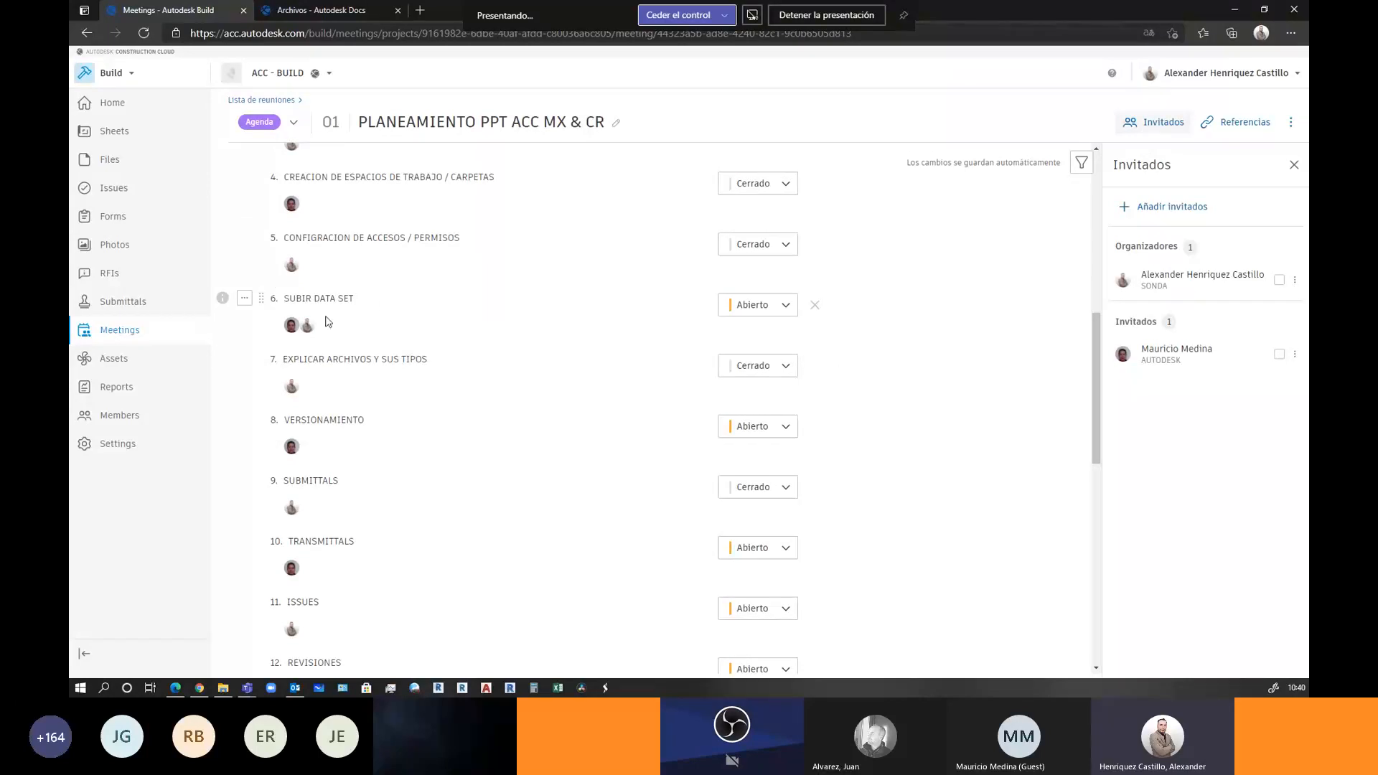
Switch Docs to the TALLER AUTODESK CONSTRUCTION CLOUD project
left_click(321, 10)
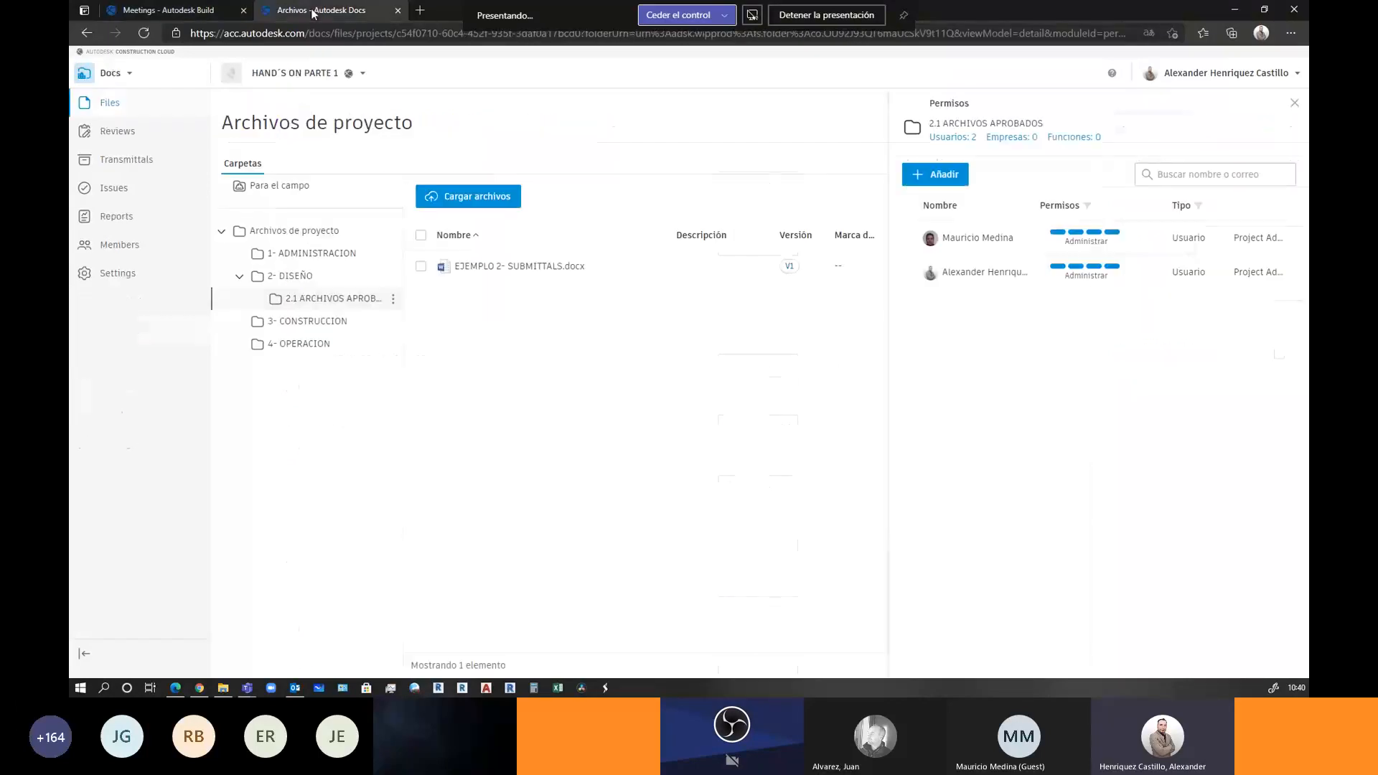
left_click(301, 75)
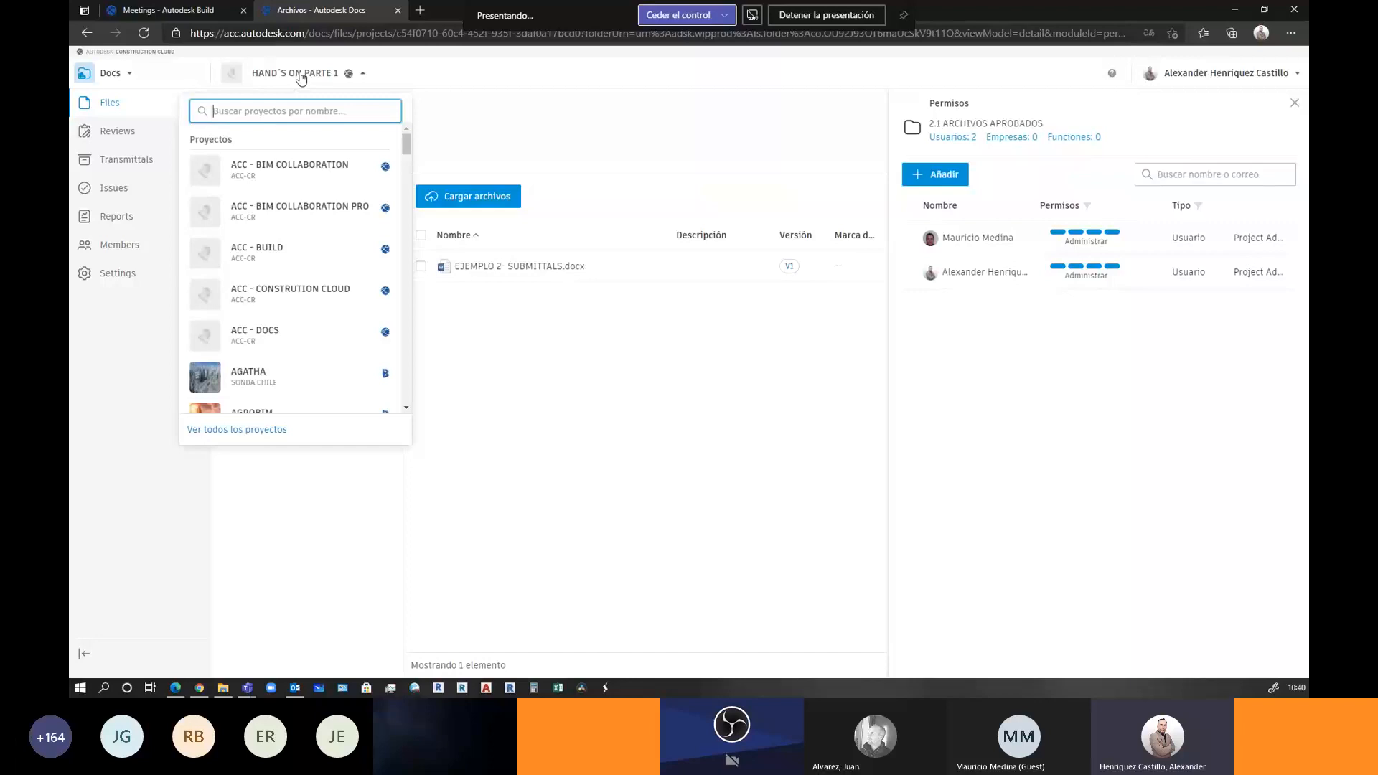
scroll(302, 273, "down", 10)
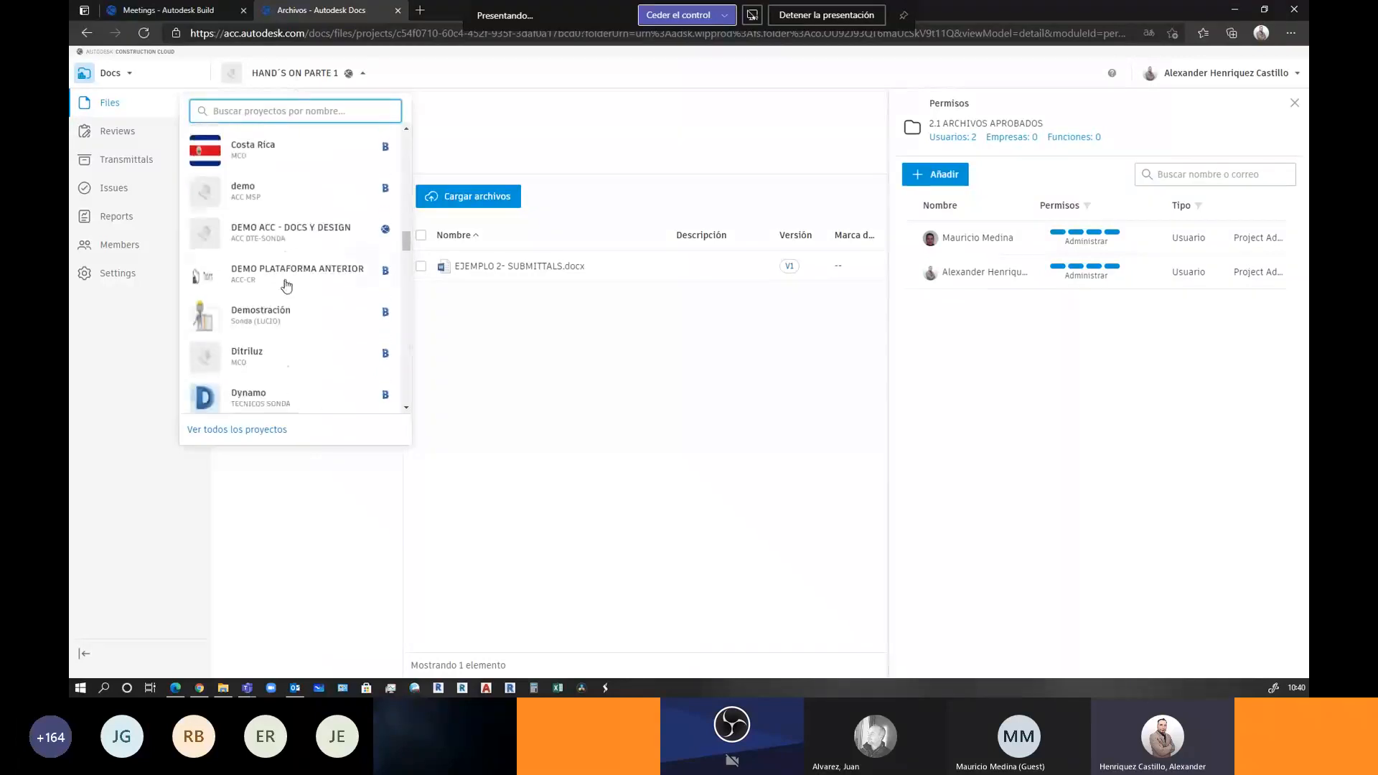
scroll(310, 264, "down", 10)
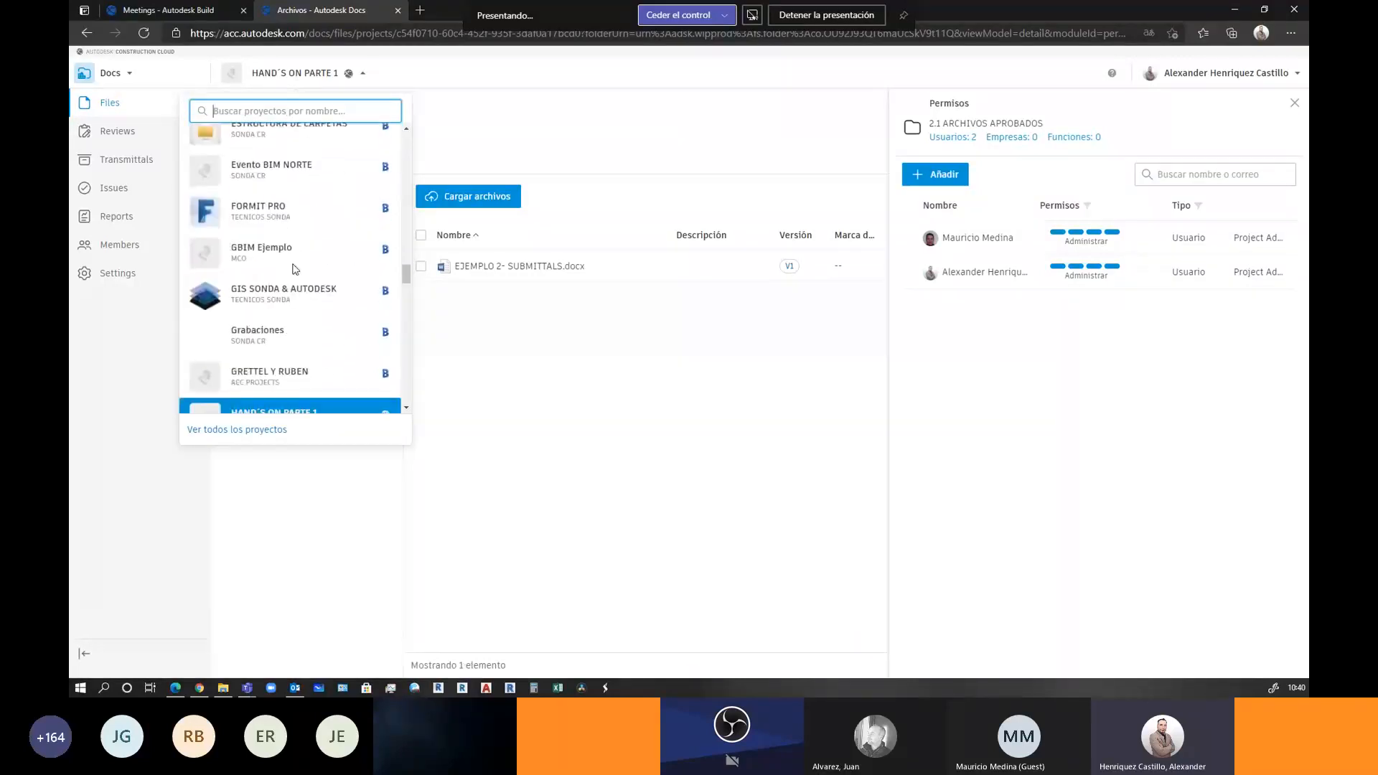
scroll(291, 275, "down", 8)
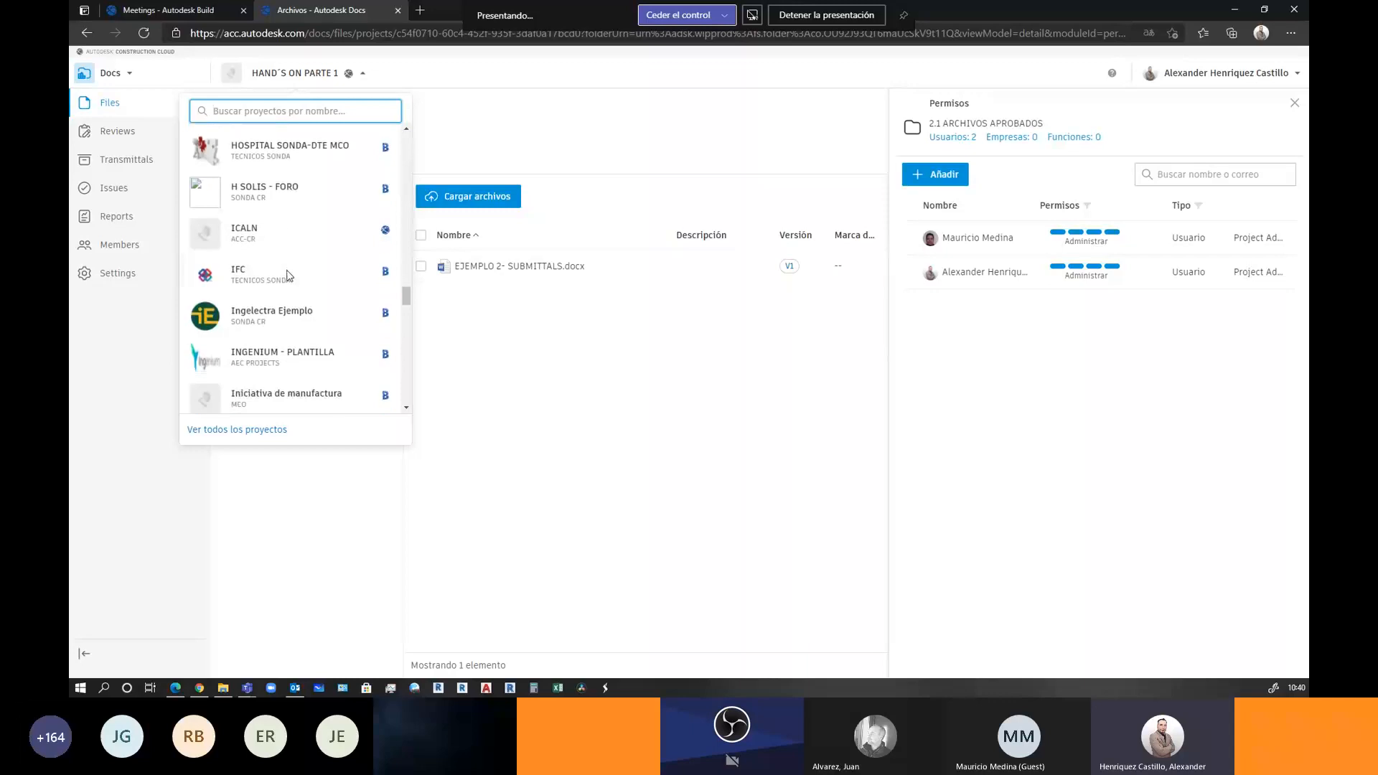
scroll(288, 276, "down", 10)
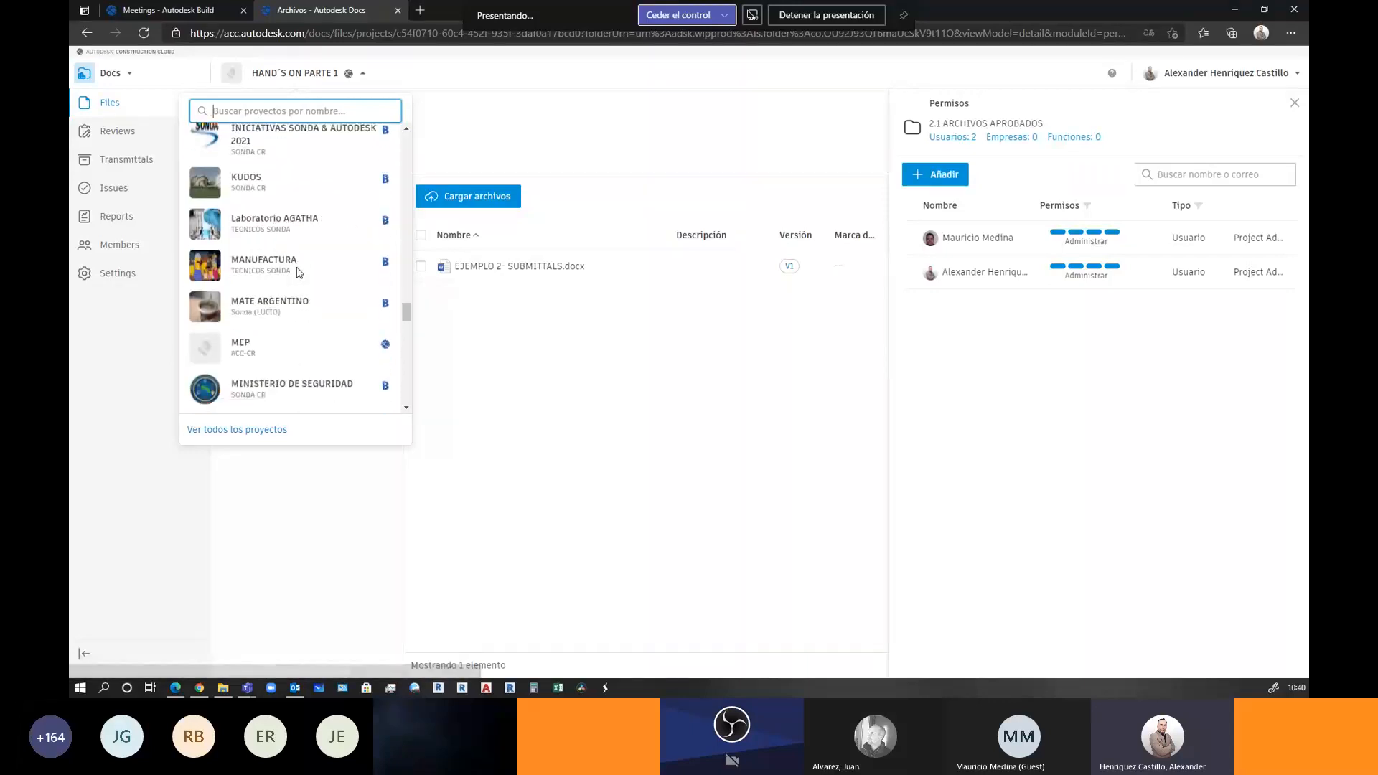
scroll(300, 270, "down", 5)
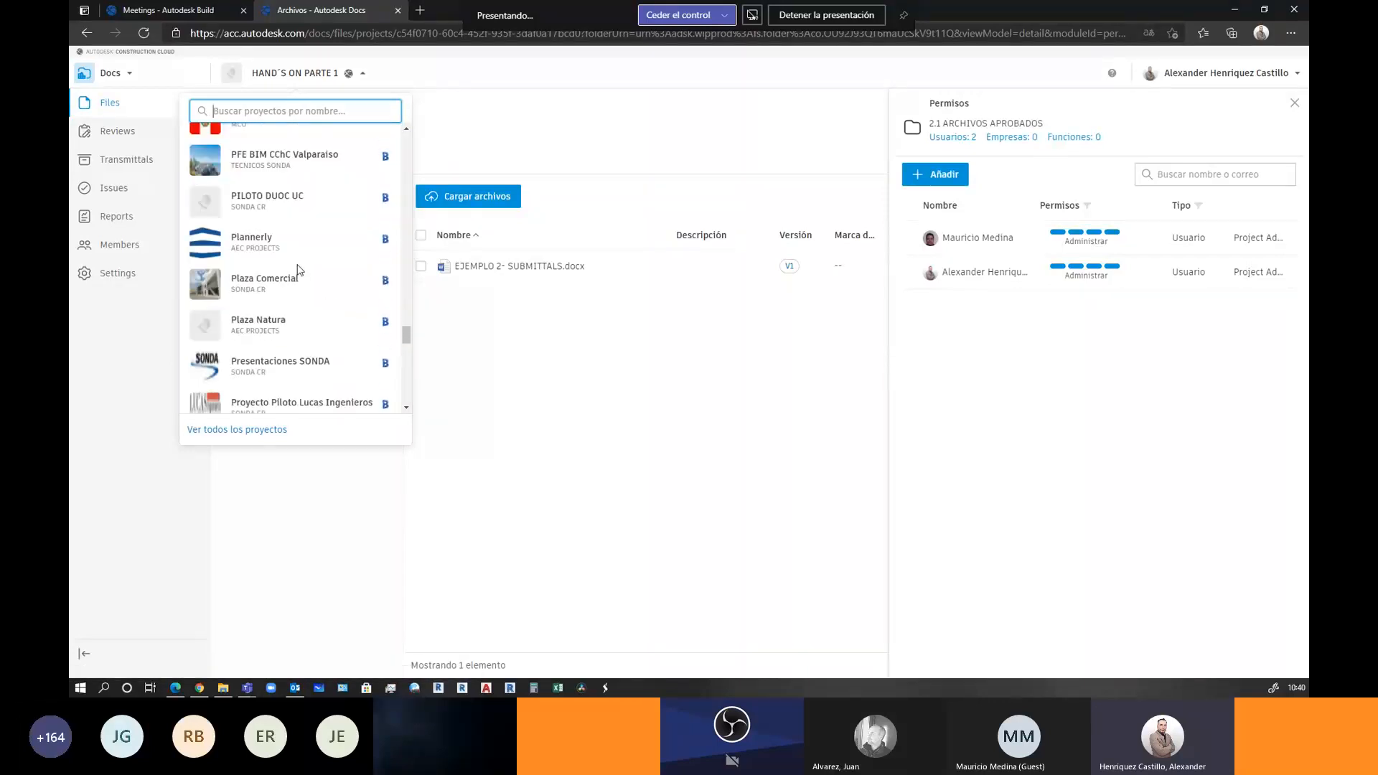
scroll(300, 270, "down", 6)
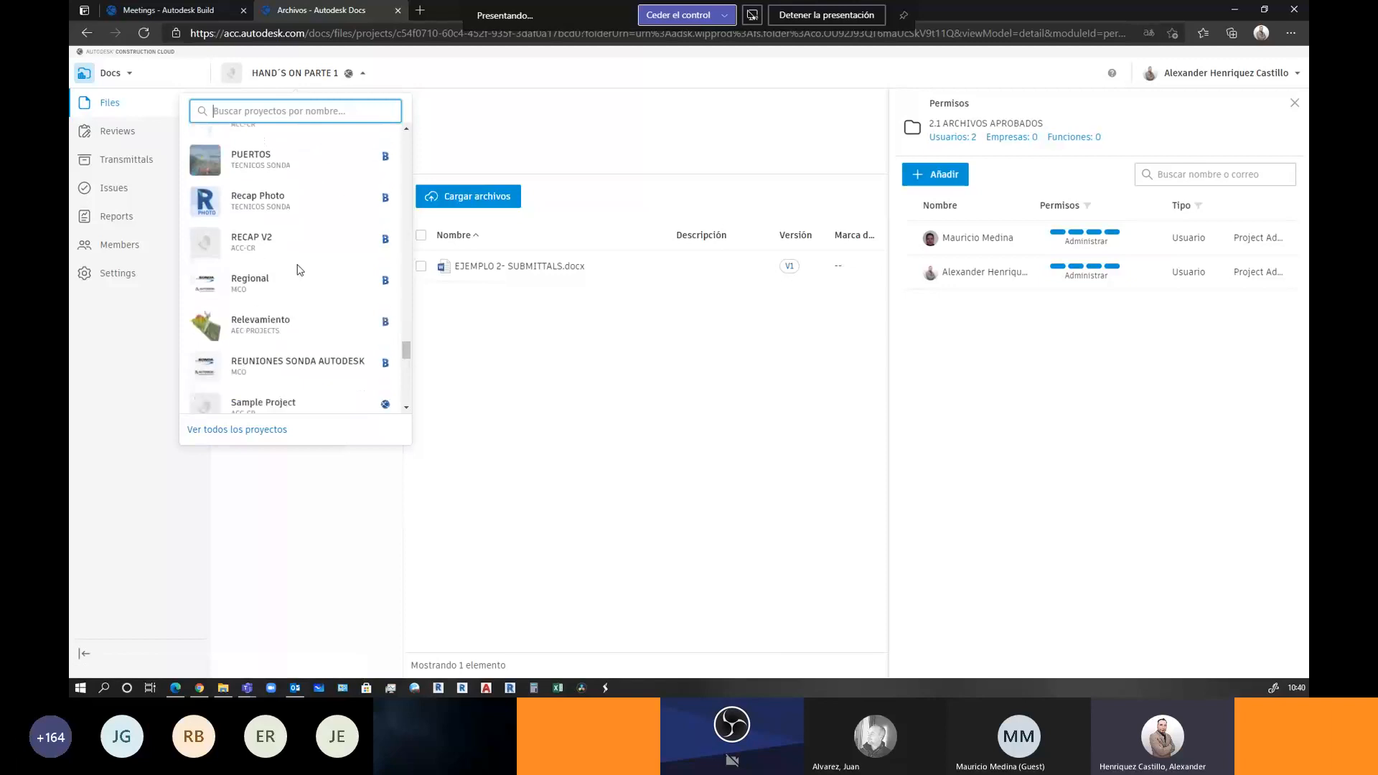
scroll(300, 270, "down", 8)
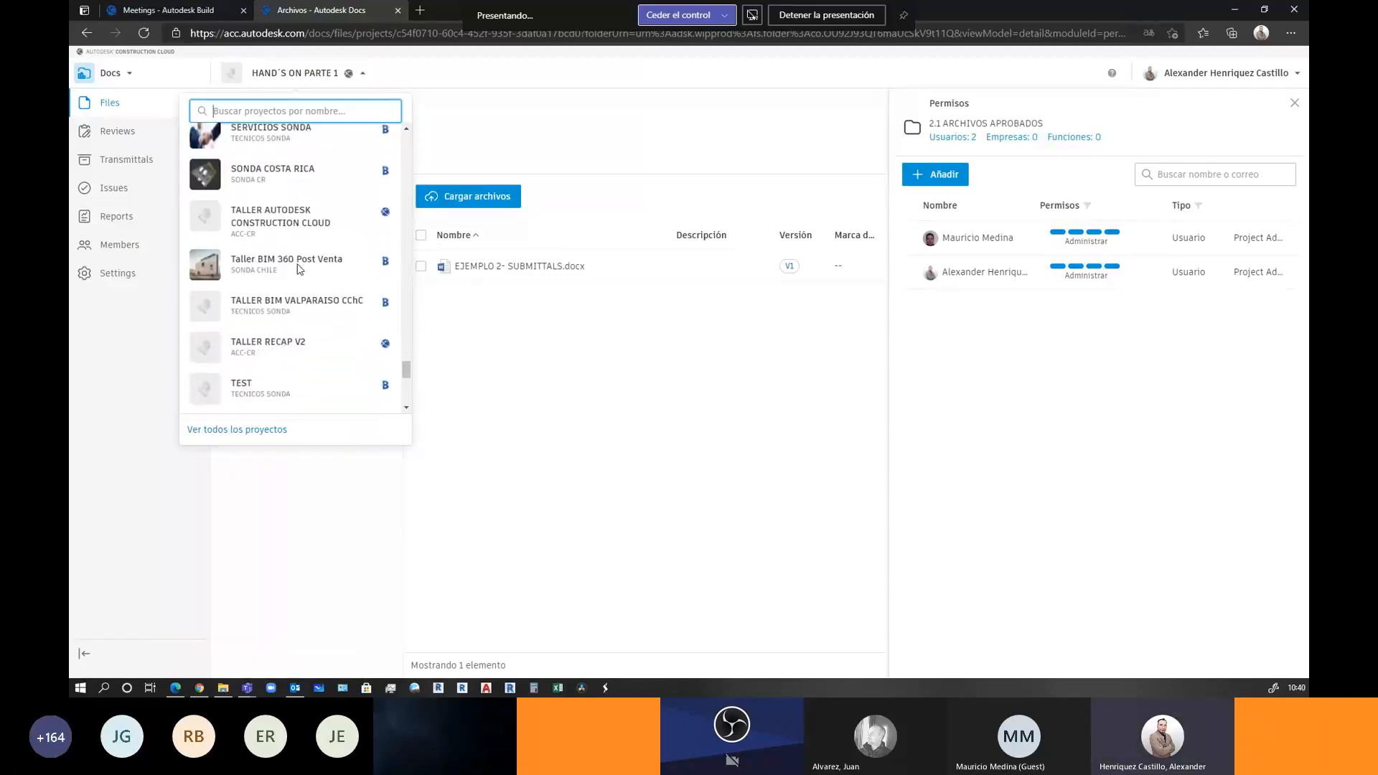
left_click(307, 226)
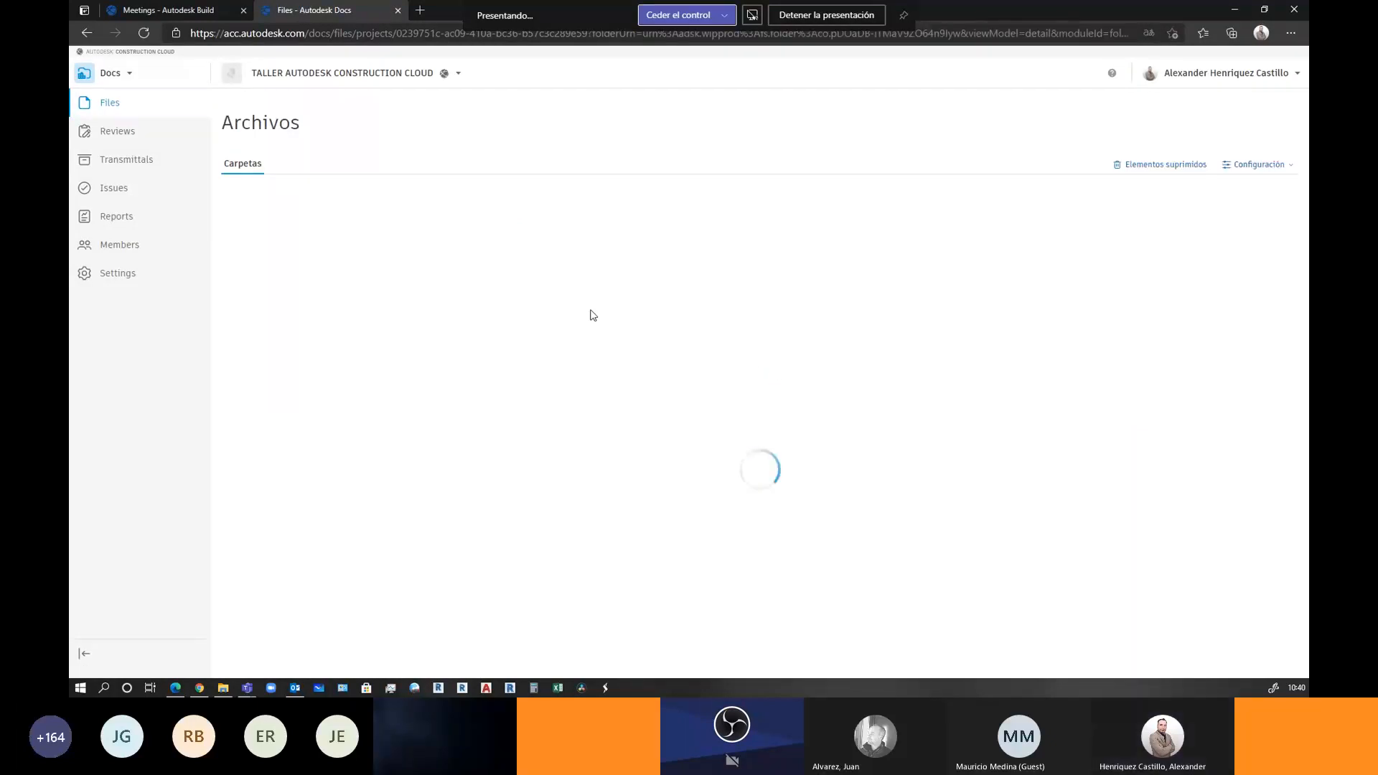
Go to DATASET > ARCHIVOS VARIOS > RVT, check 56750_A.rvt's V3 history, and open 56750_M_Systems.rvt
left_click(328, 257)
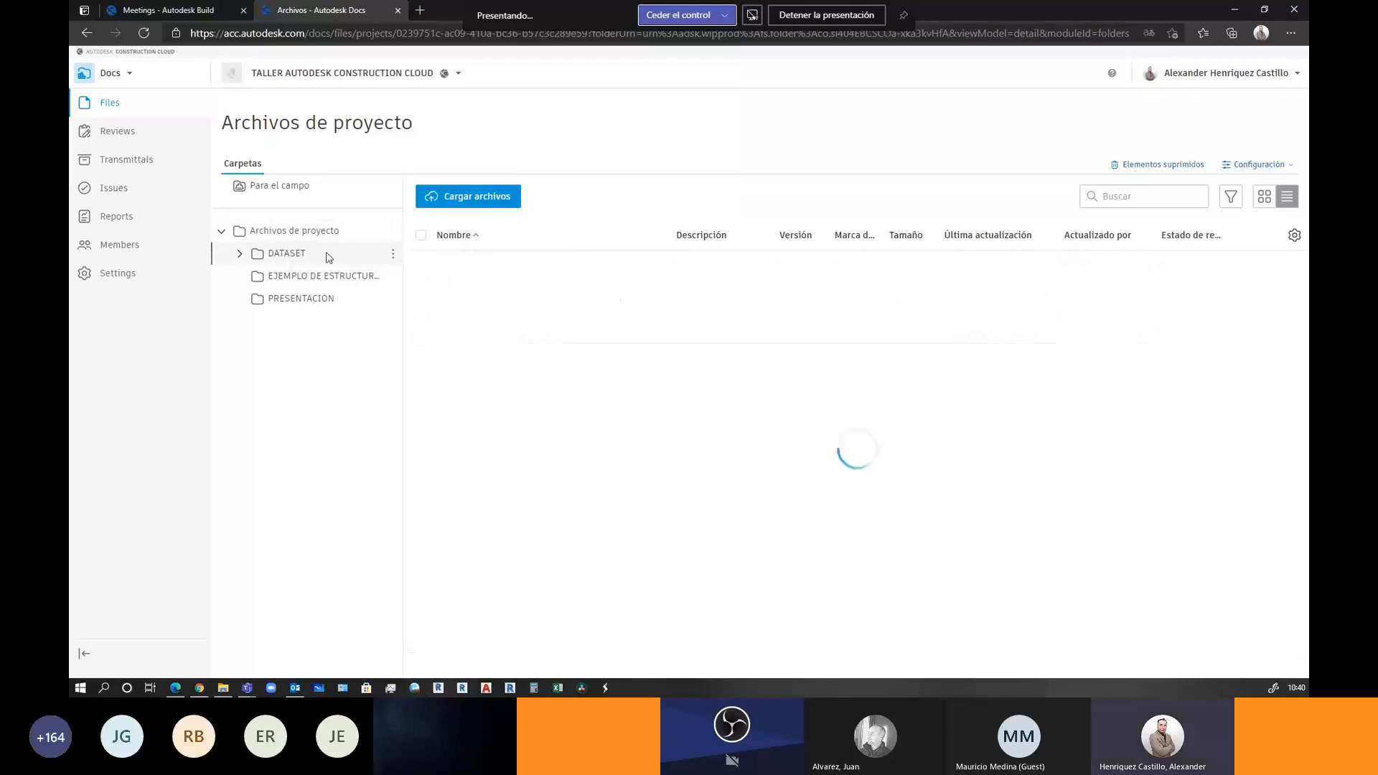
left_click(485, 268)
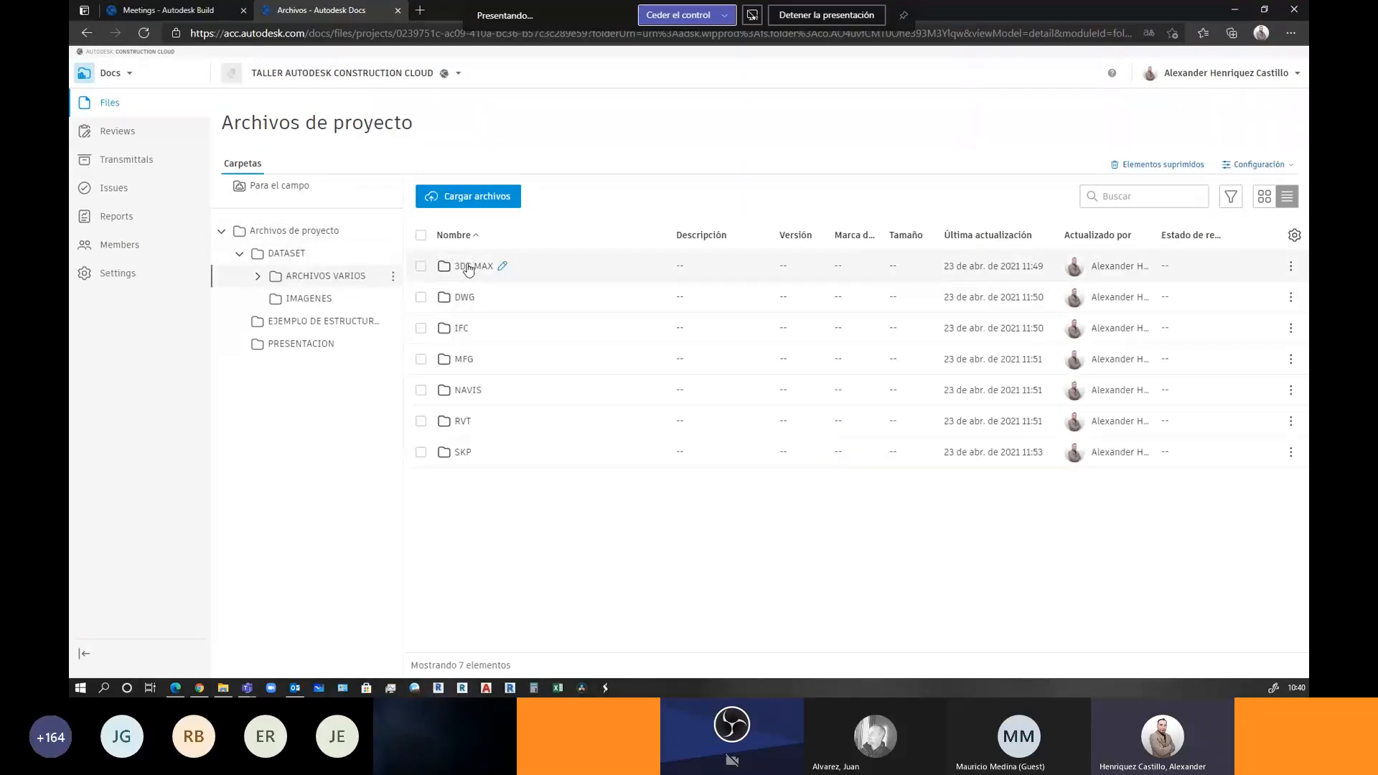
left_click(461, 422)
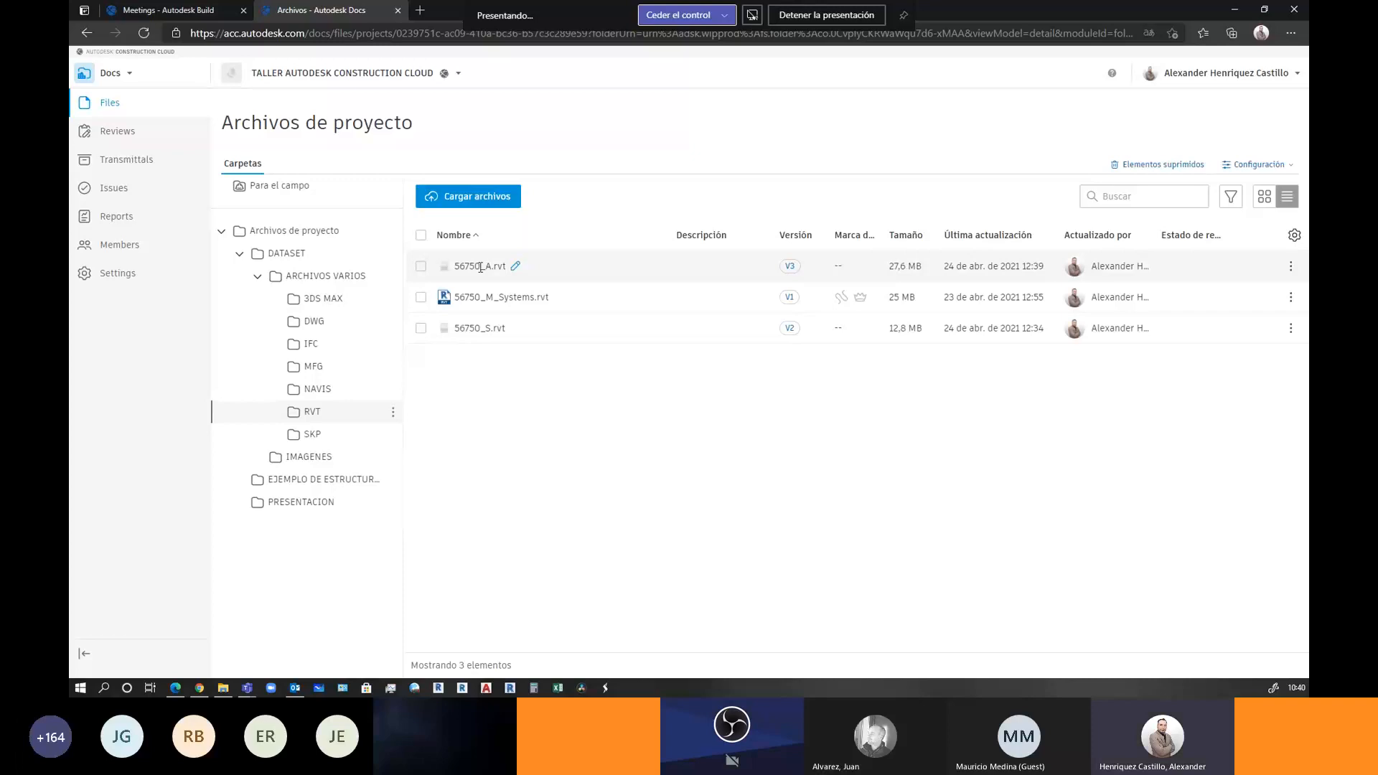
left_click(789, 266)
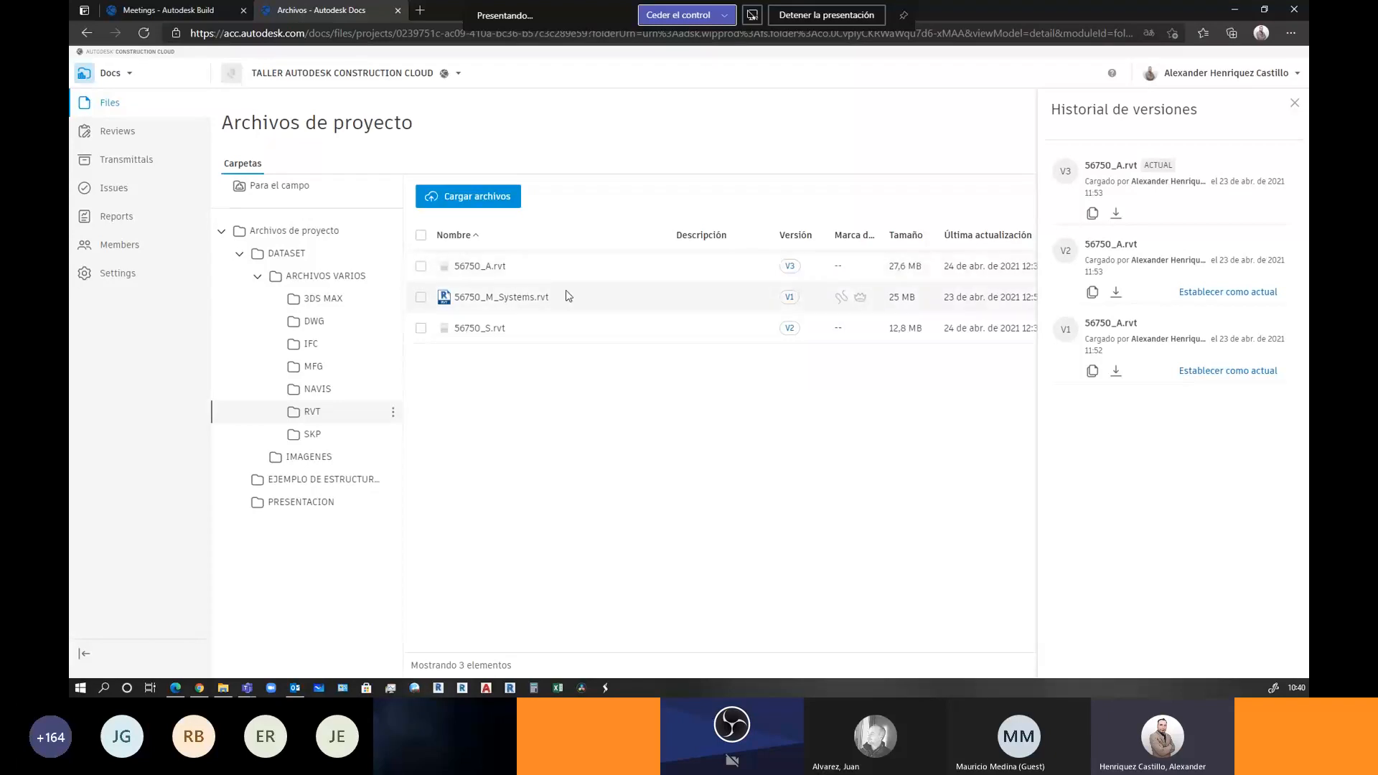
left_click(485, 298)
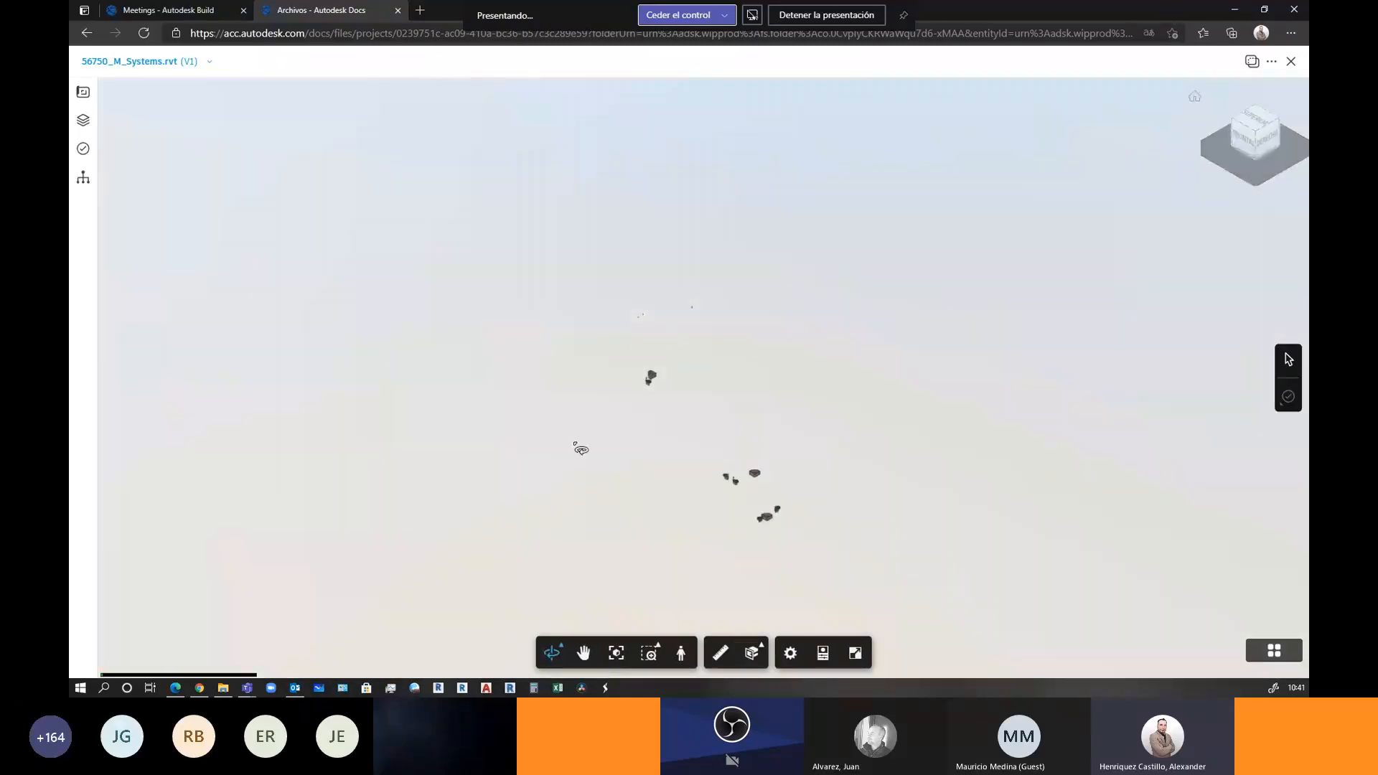
Orbit, pan and zoom around the 56750_M_Systems.rvt systems model
left_click_drag(779, 504, 665, 427)
scroll(811, 351, "up", 8)
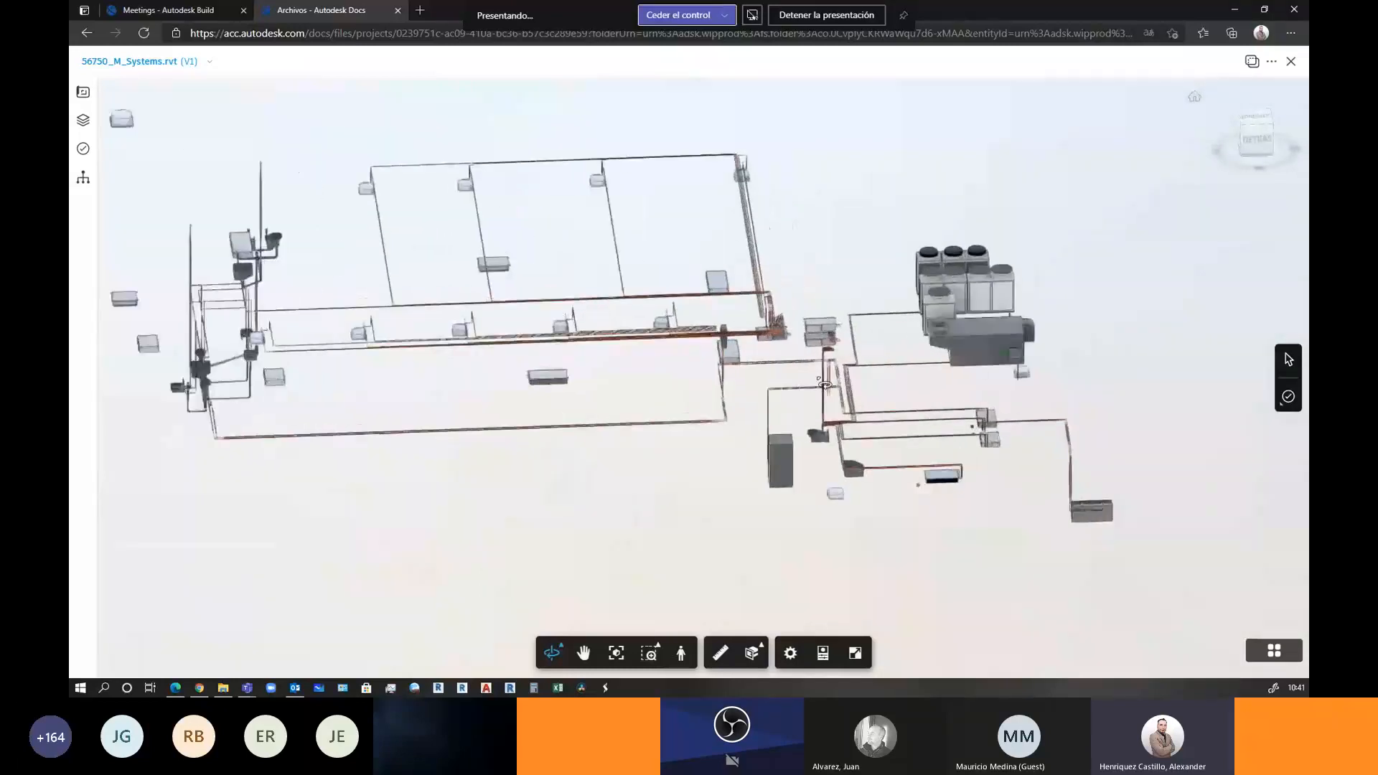
left_click_drag(726, 310, 1022, 498)
scroll(410, 184, "up", 7)
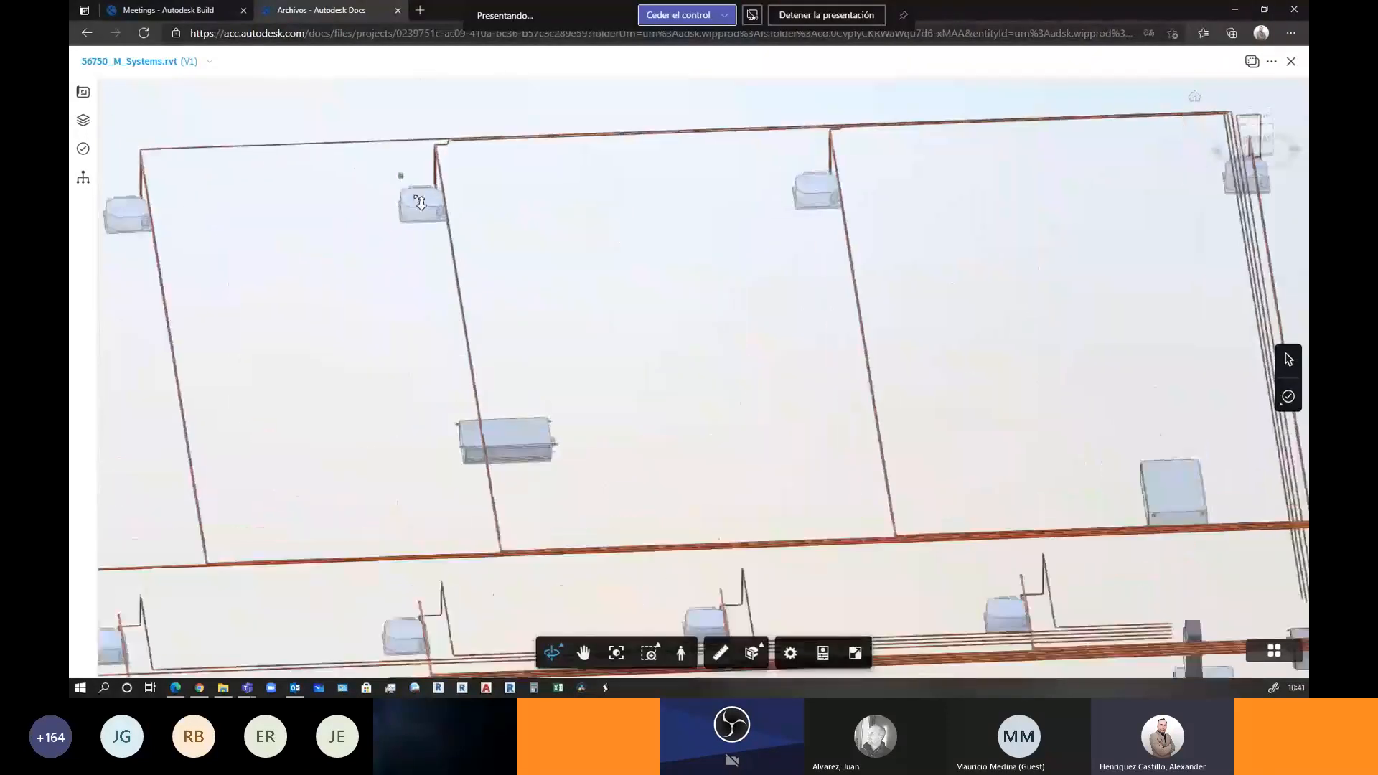
scroll(439, 225, "down", 3)
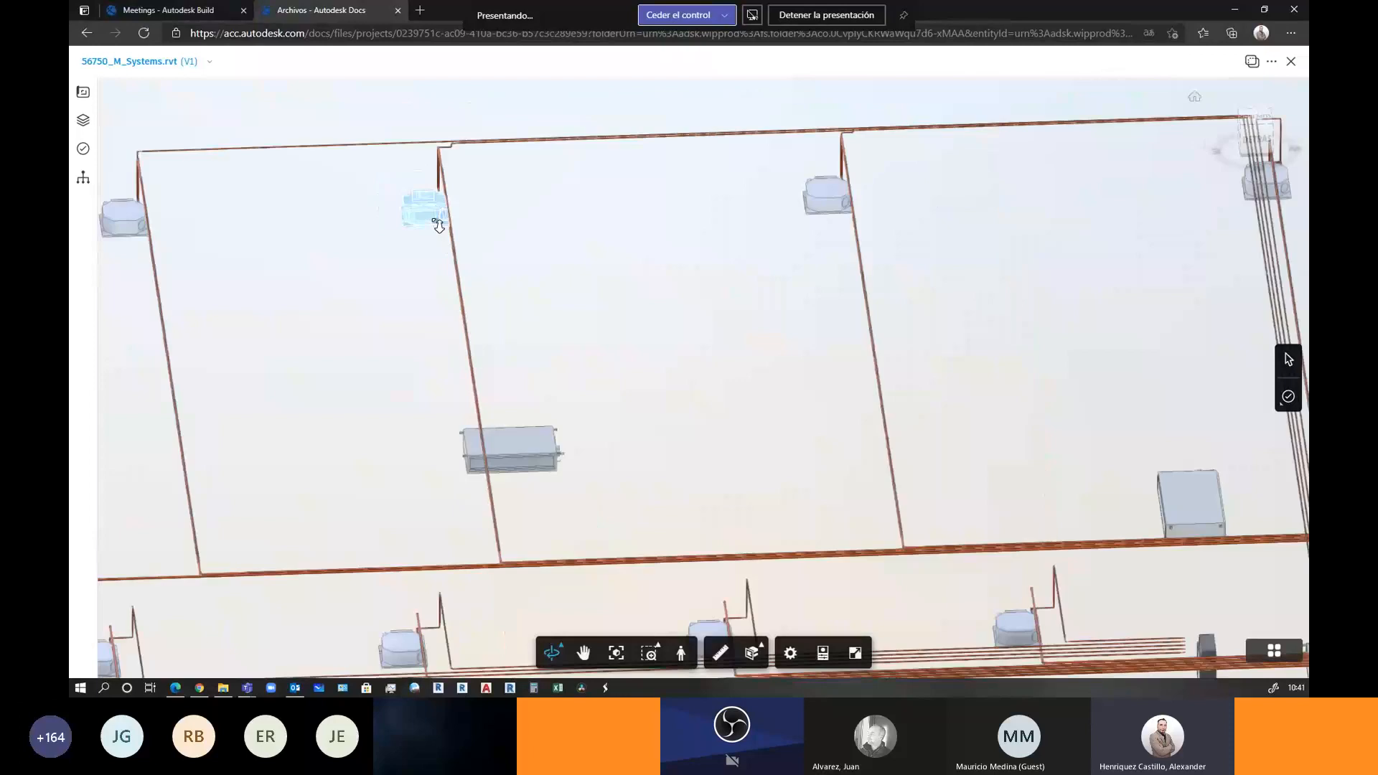
scroll(439, 225, "down", 10)
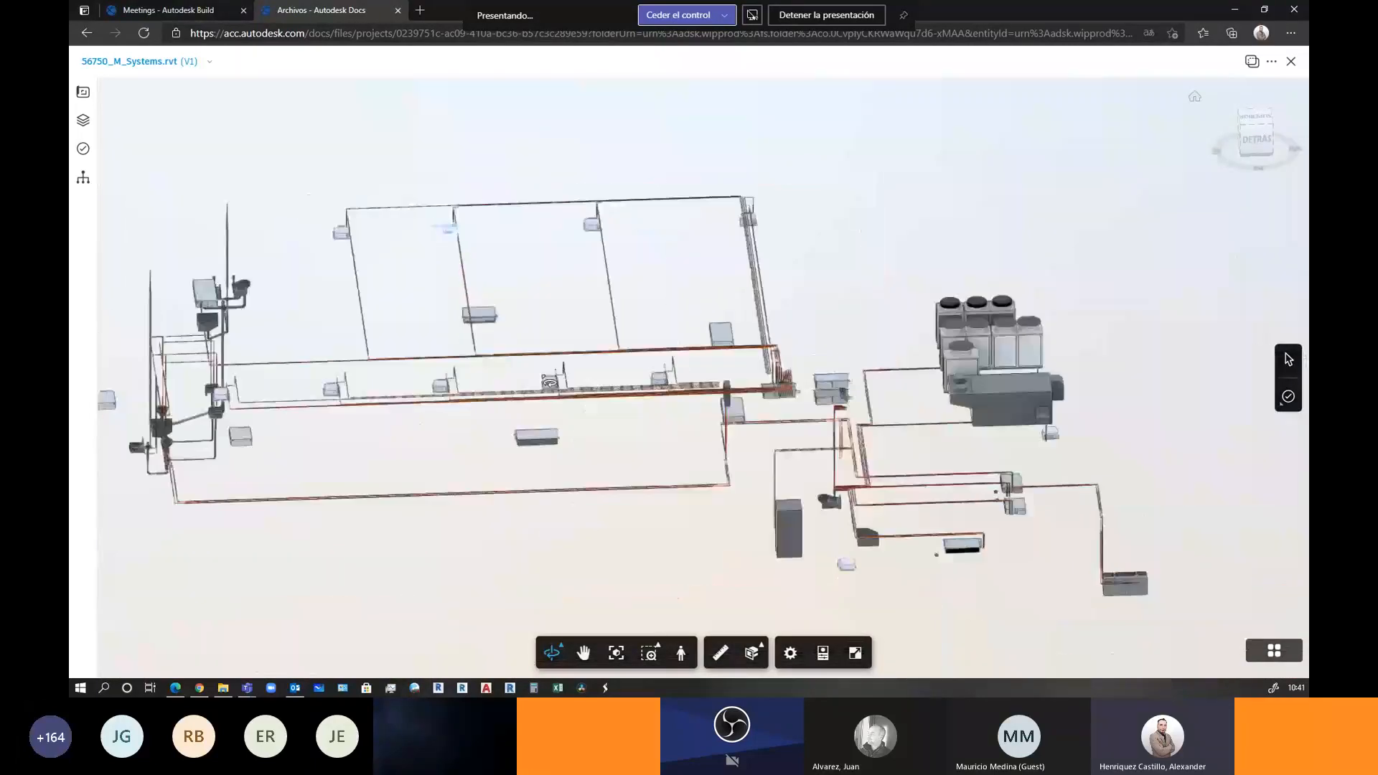
left_click_drag(439, 225, 755, 357)
left_click_drag(761, 181, 566, 332)
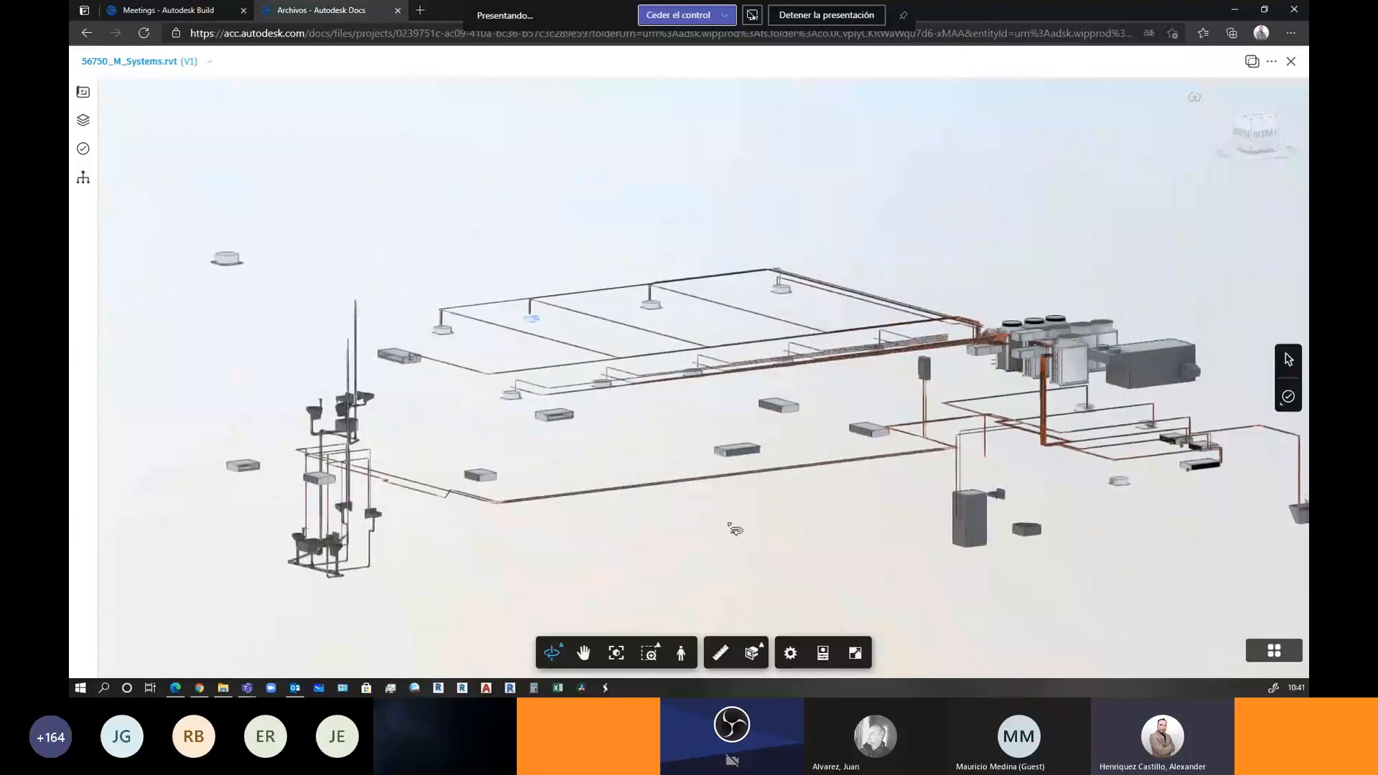
Open the Comparar dialog, cancel it, and close the viewer back to the RVT folder
left_click(1252, 65)
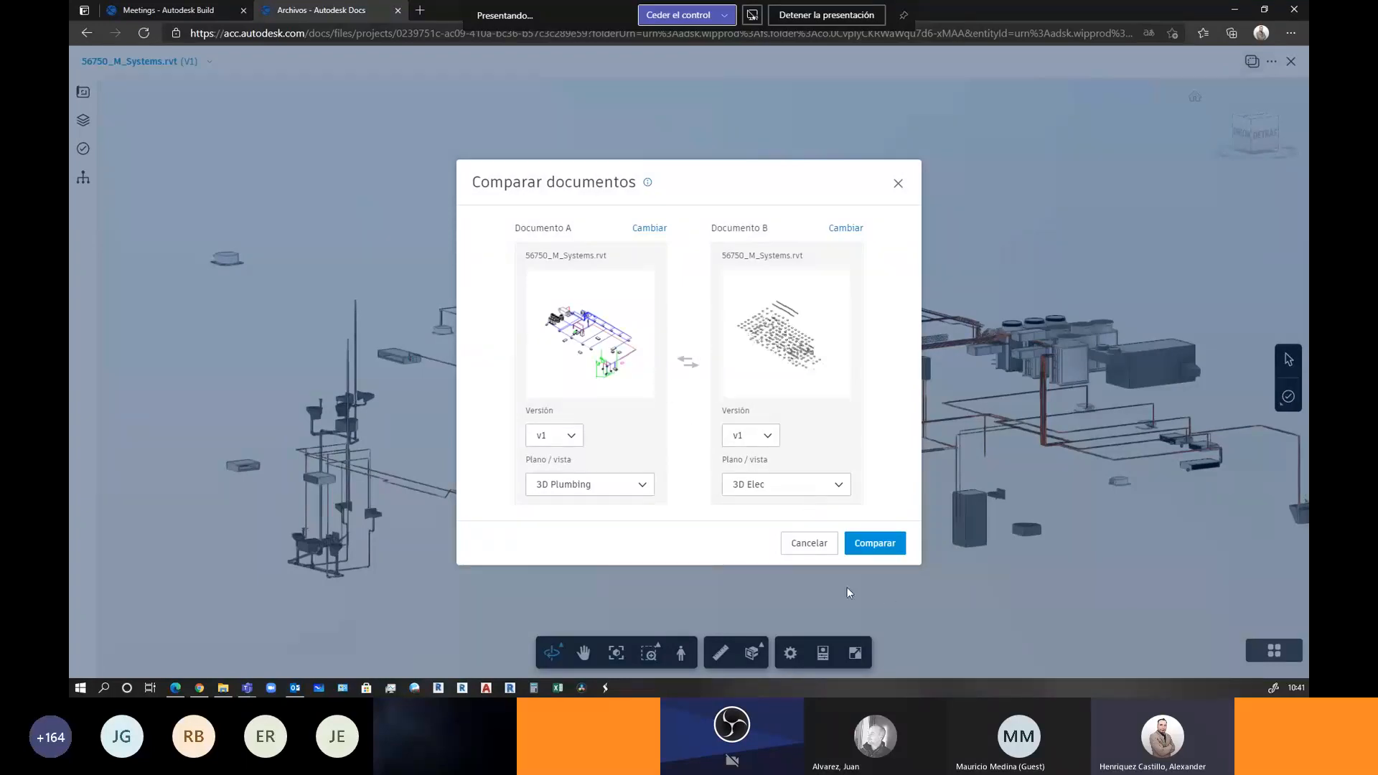
left_click(804, 543)
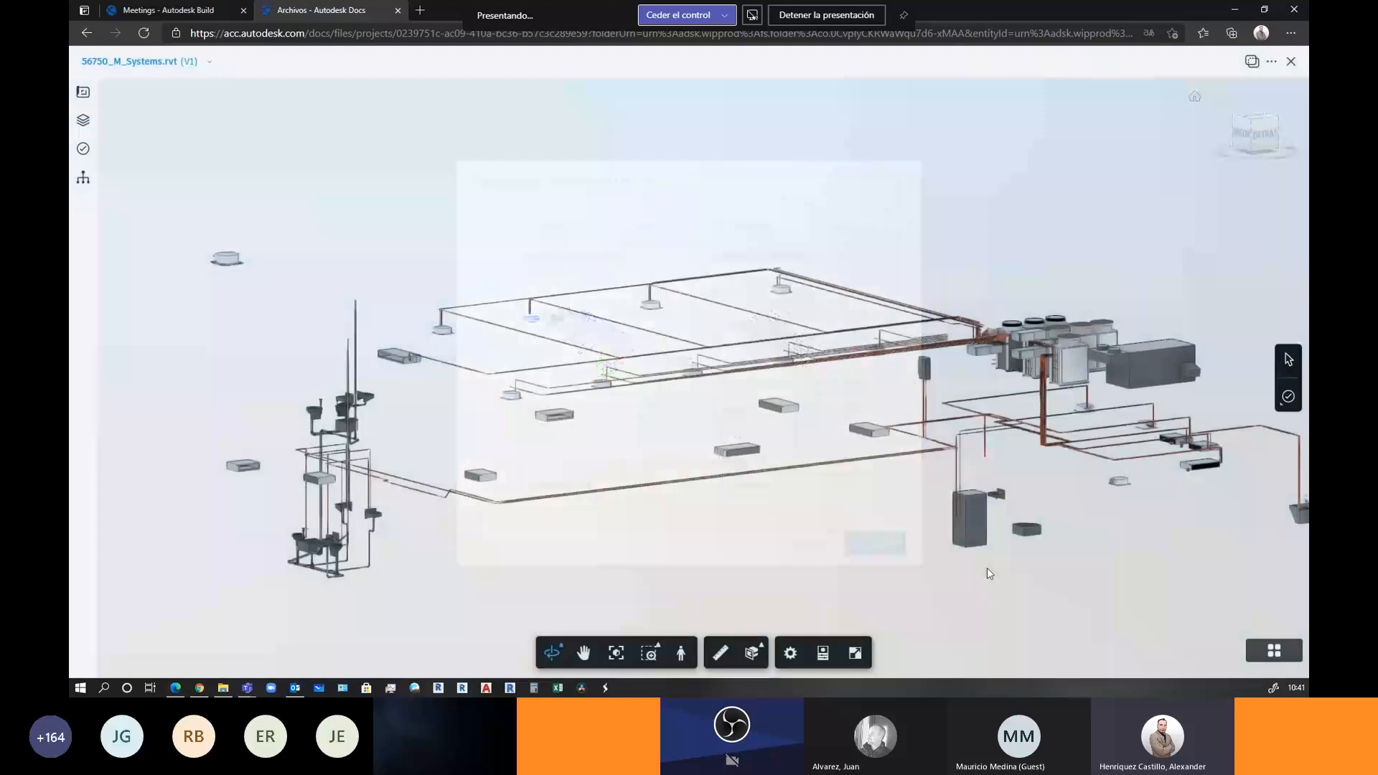
left_click(1290, 62)
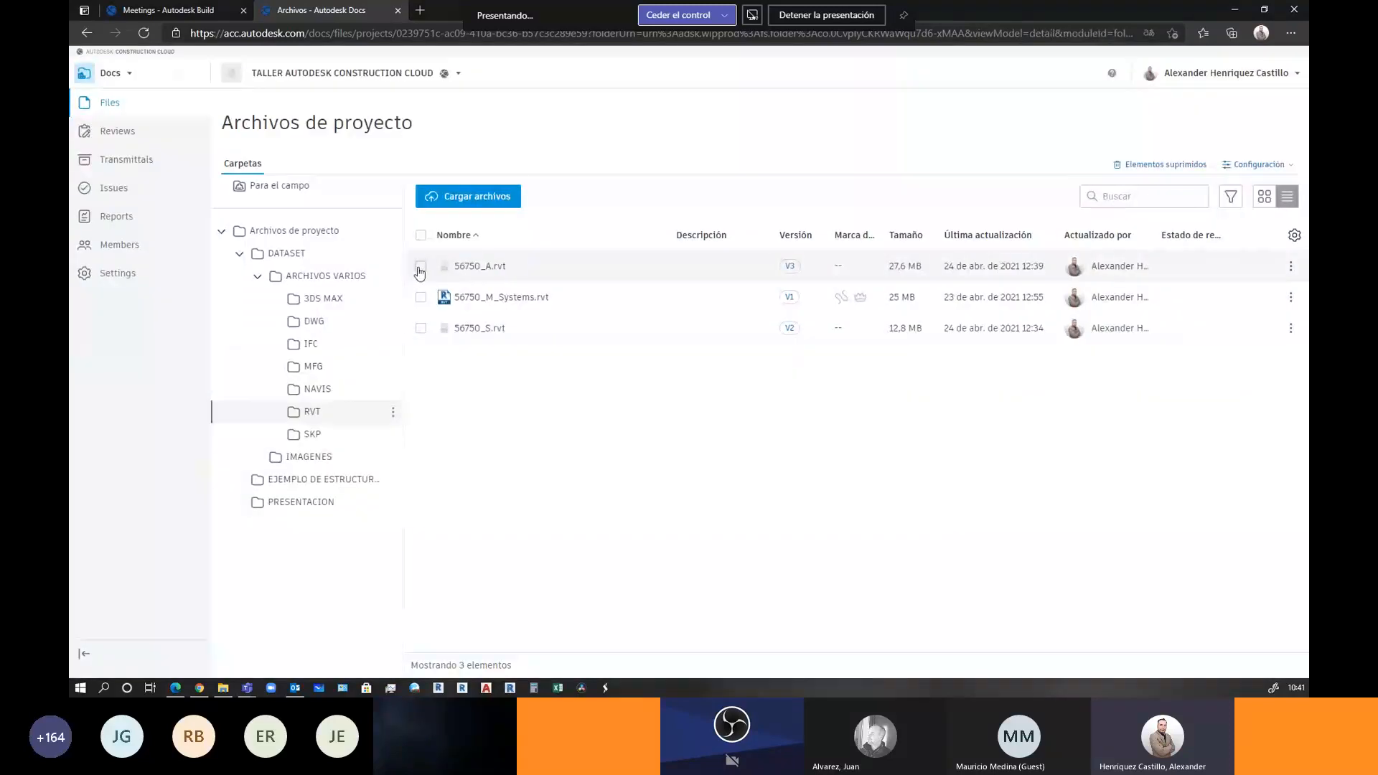
Restore version V2 of 56750_A.rvt as its current version from the V3 version history
left_click(420, 269)
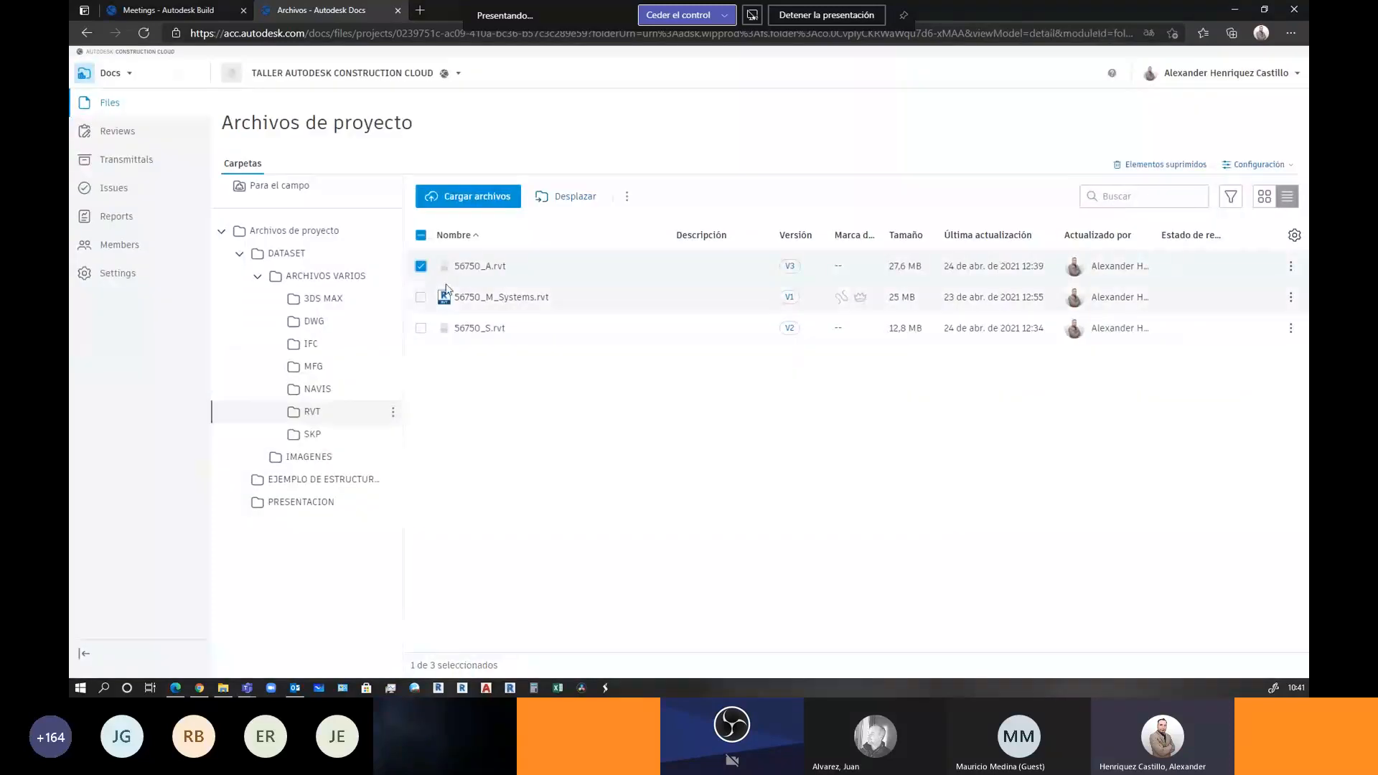
left_click(790, 266)
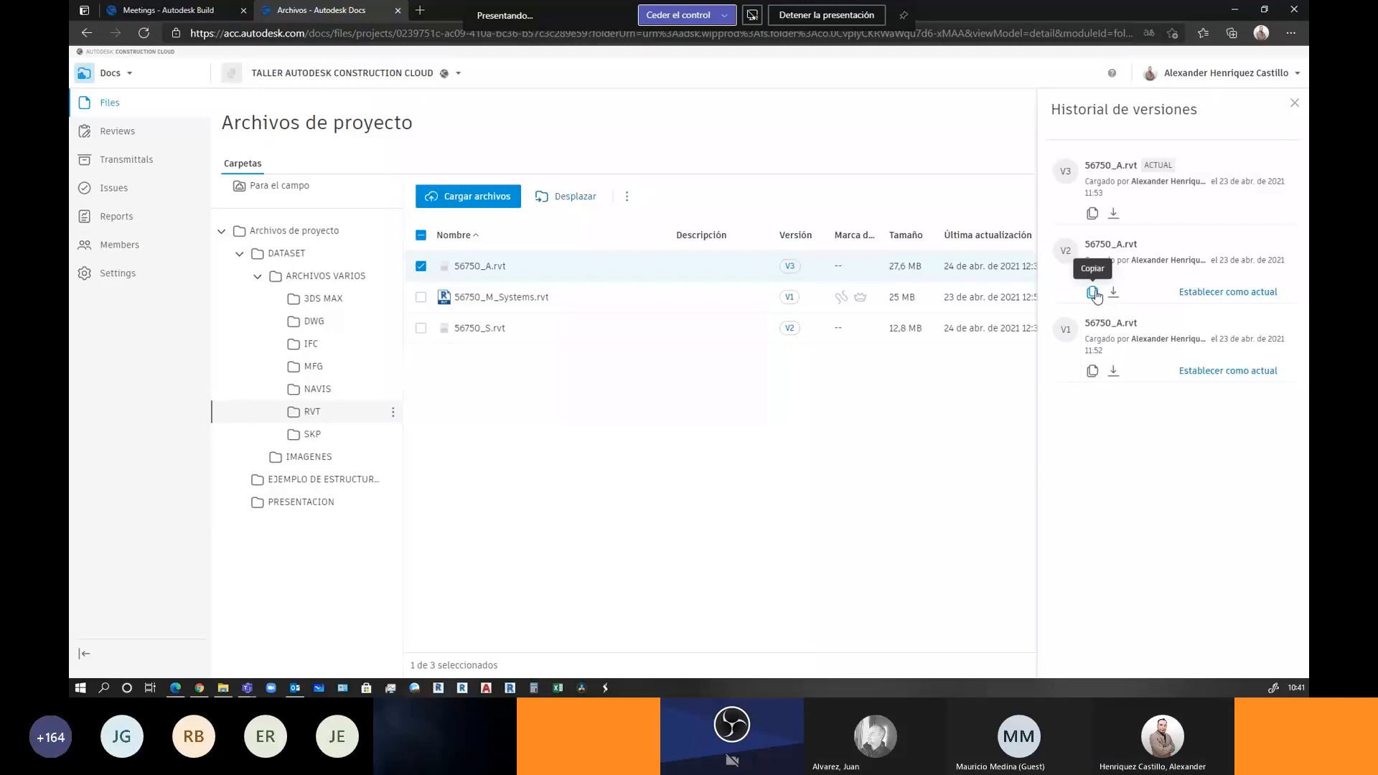
left_click(1201, 296)
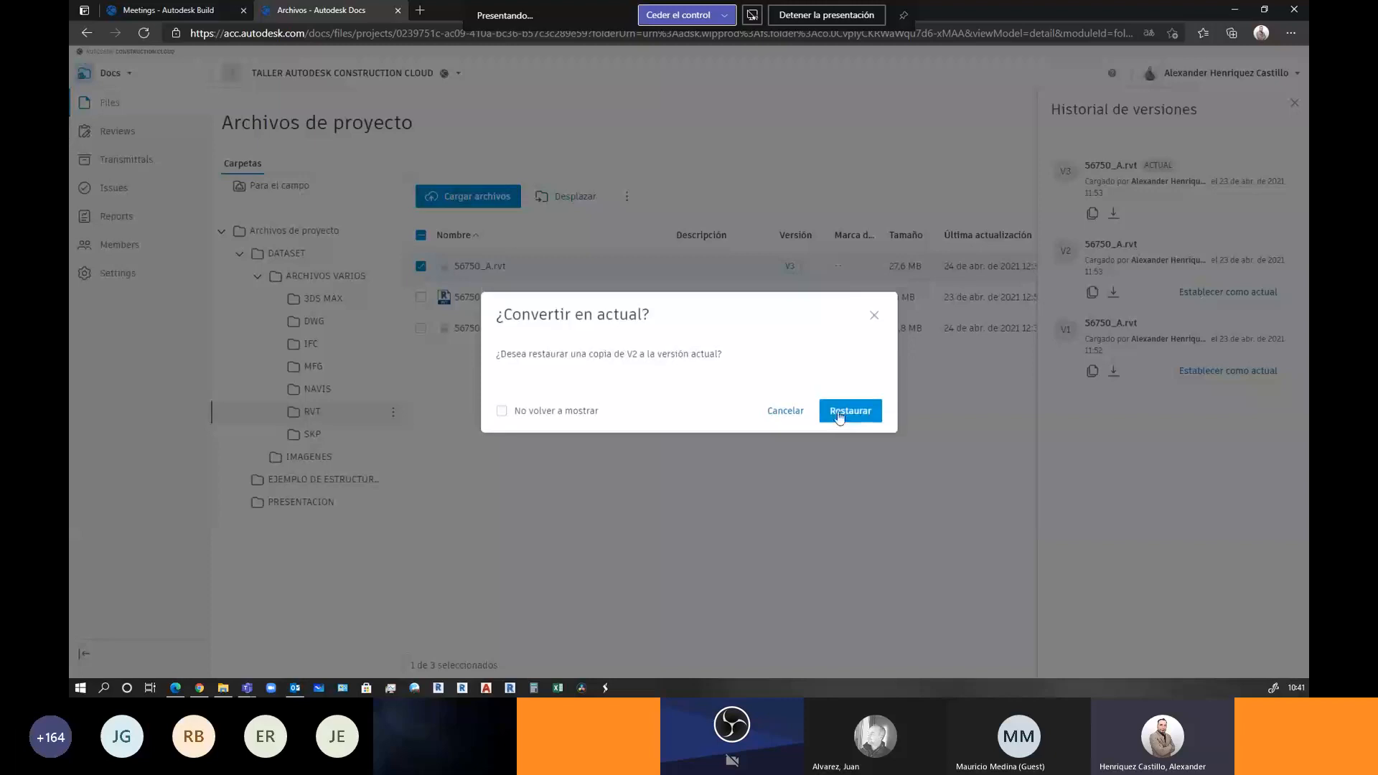
left_click(839, 409)
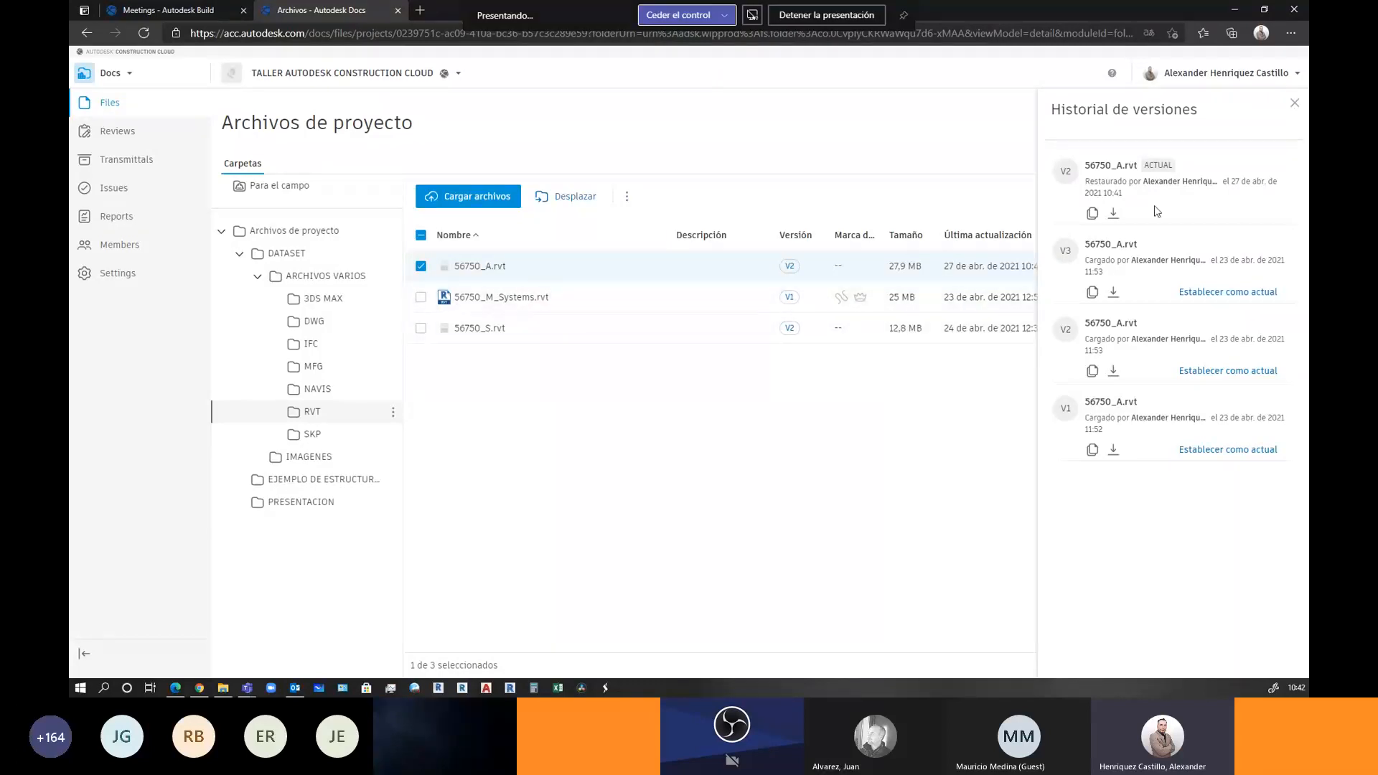
left_click(1296, 104)
left_click(439, 74)
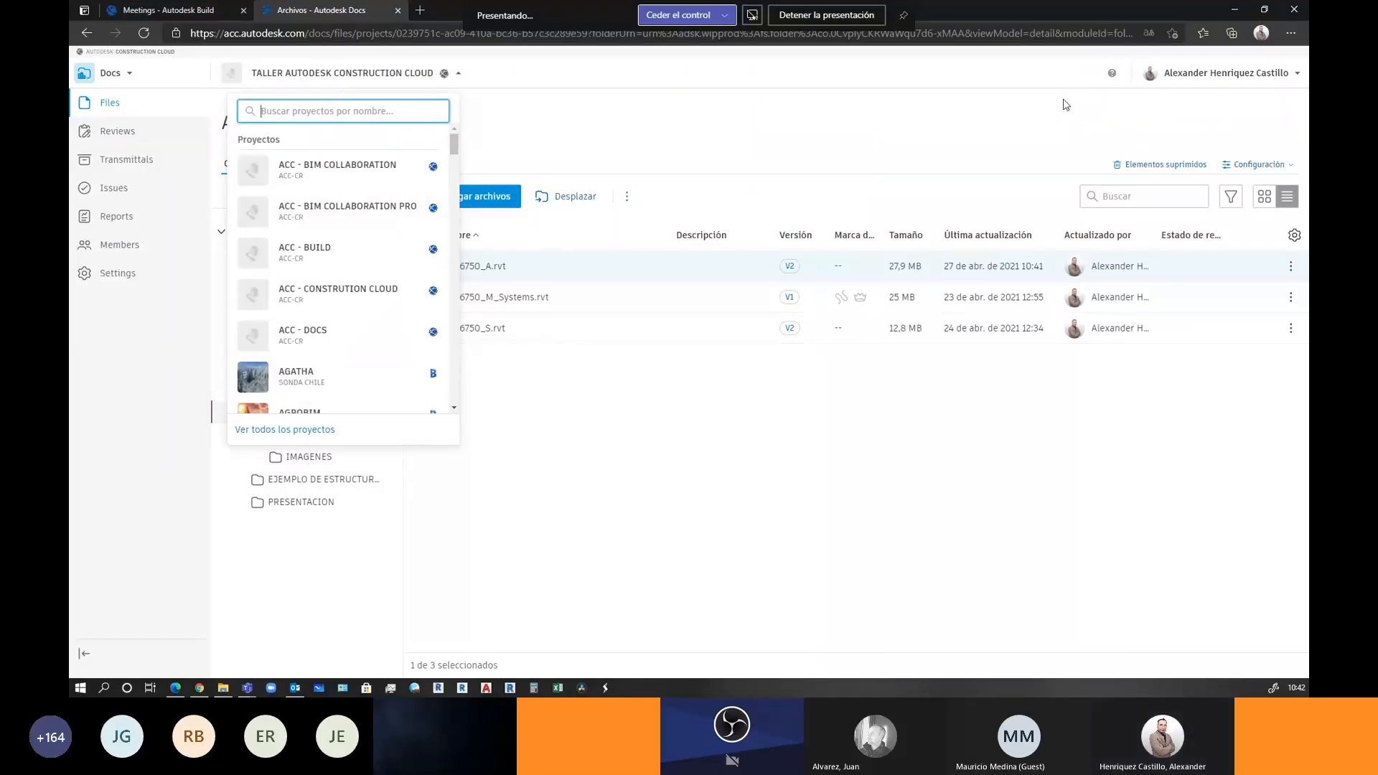
Browse the full list of projects in the ACC-CR account
left_click(285, 429)
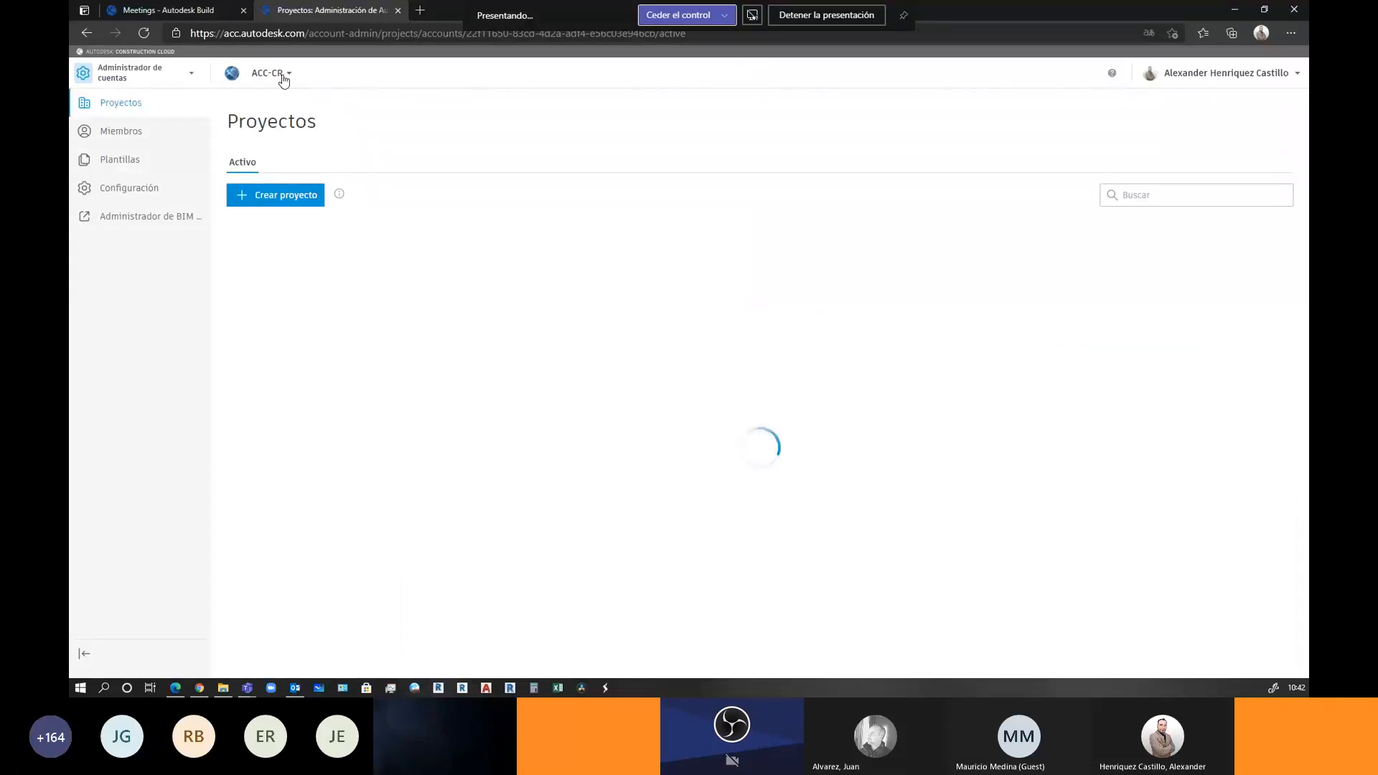
left_click(284, 73)
scroll(316, 391, "down", 2)
left_click(215, 430)
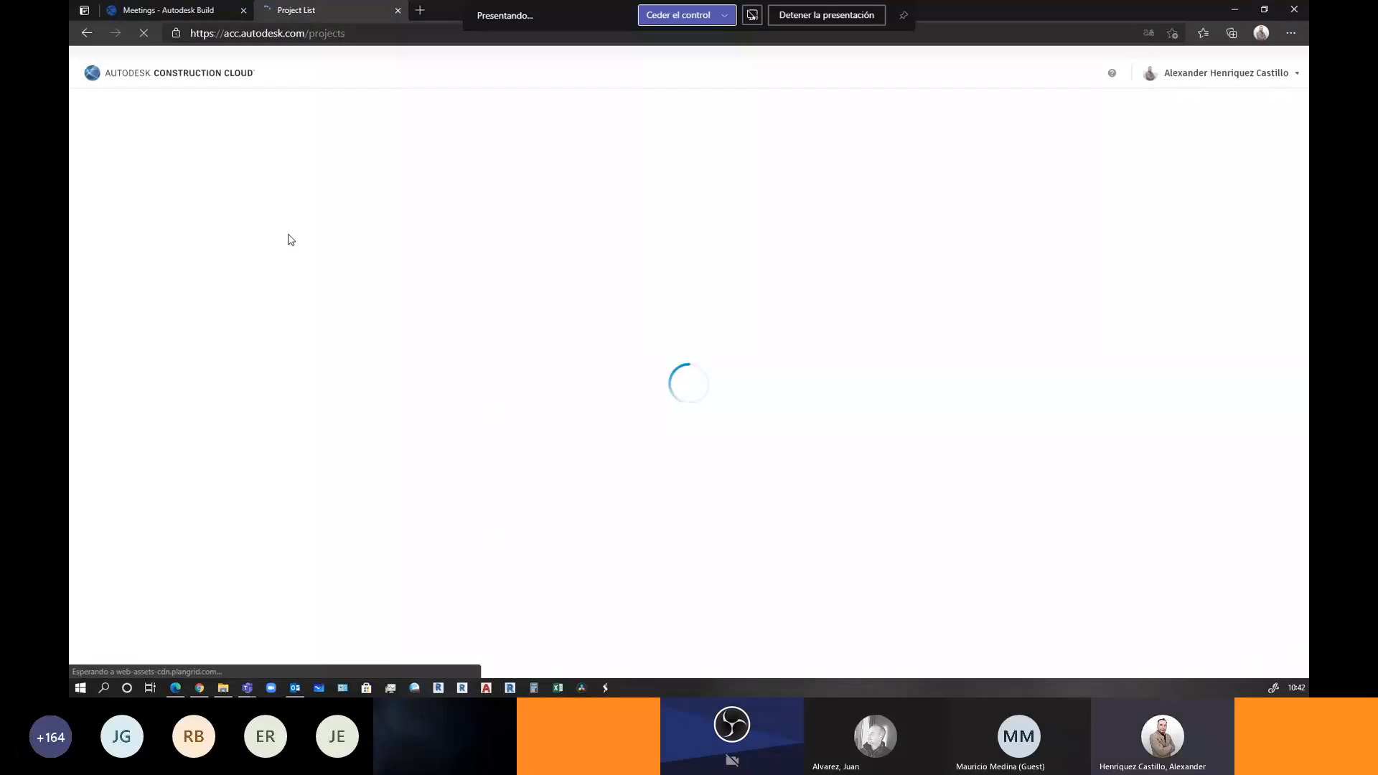
scroll(302, 291, "down", 5)
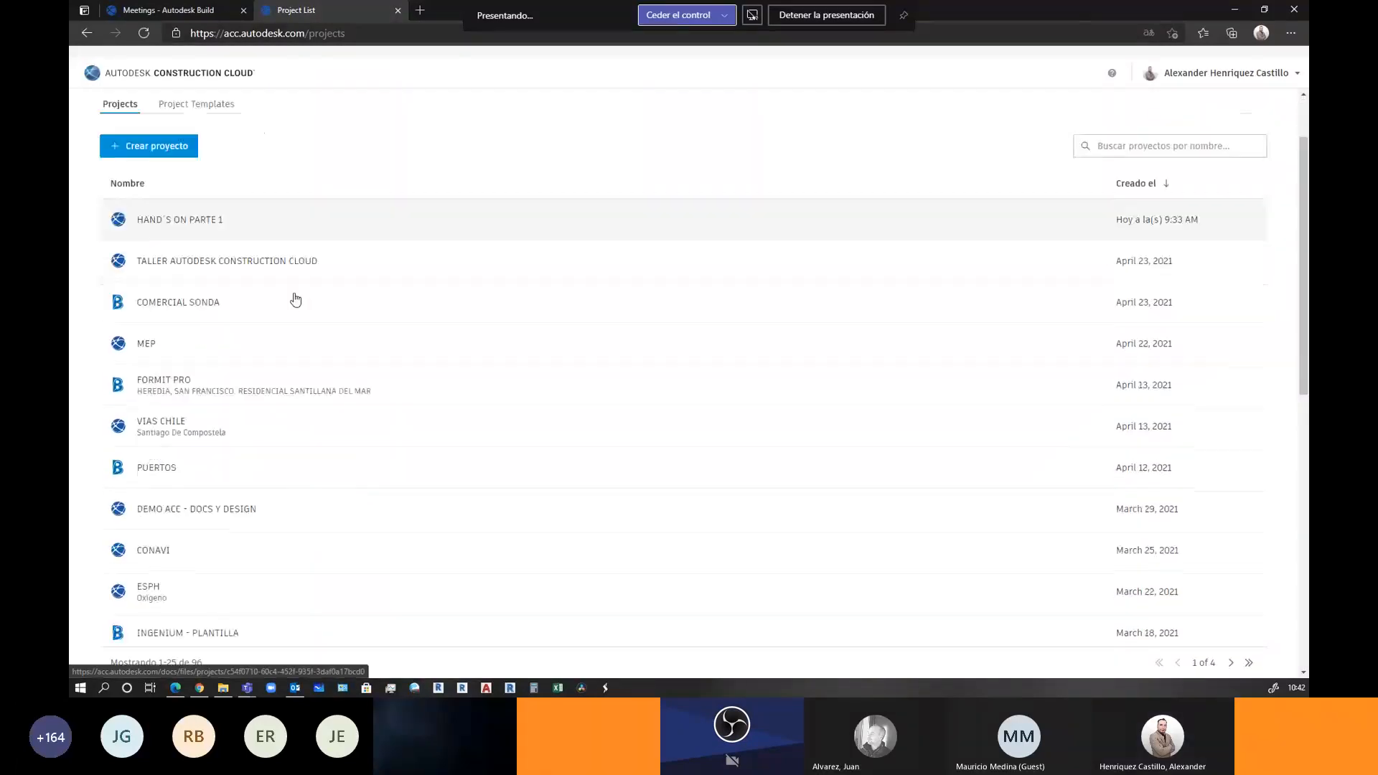
scroll(292, 290, "up", 5)
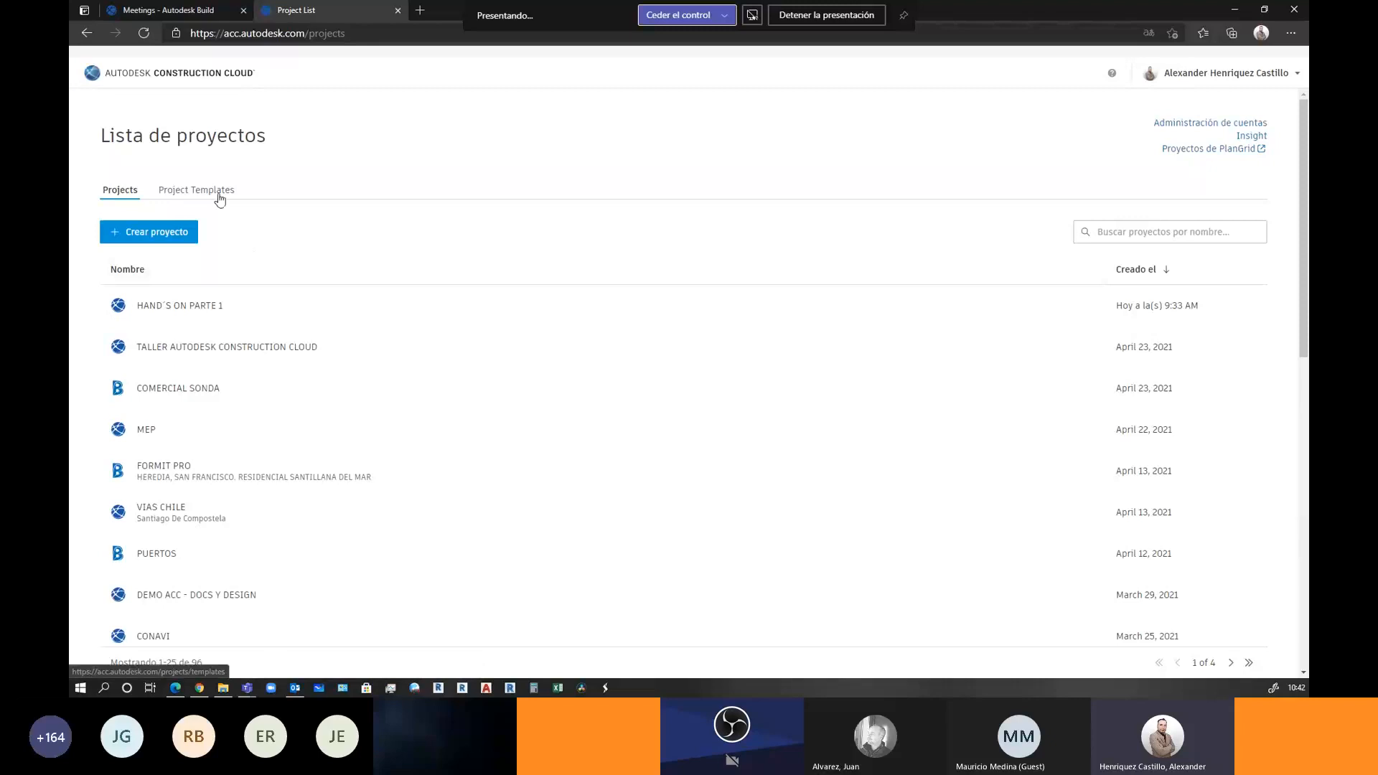
scroll(320, 446, "down", 10)
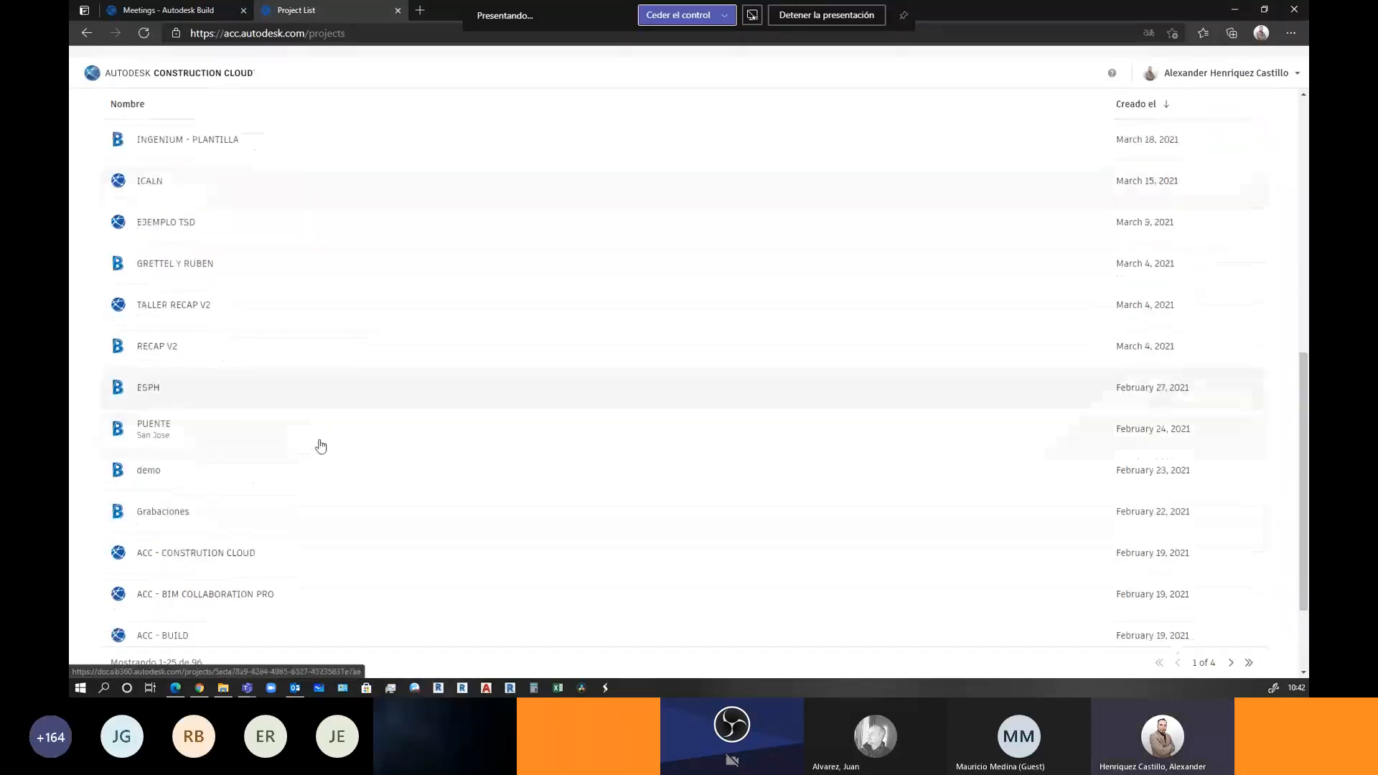
scroll(294, 433, "up", 10)
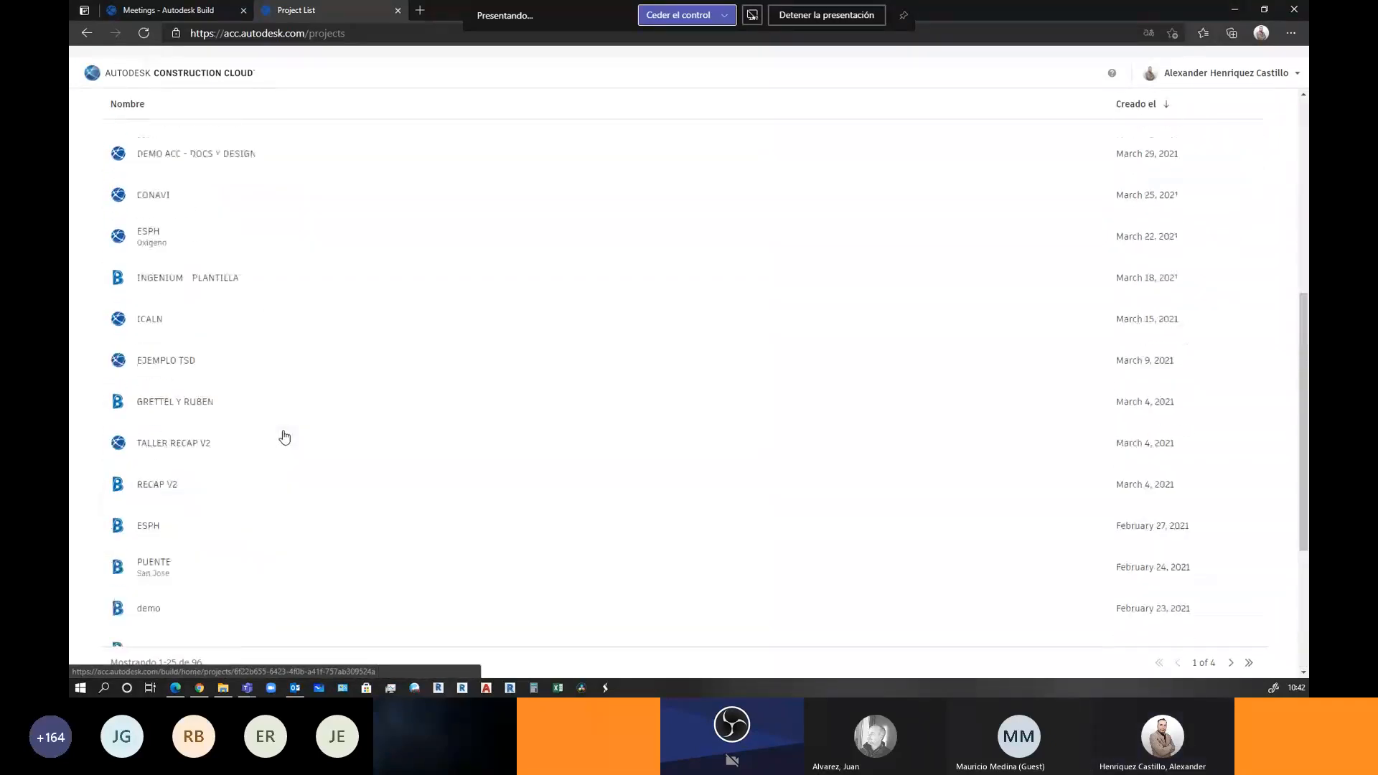
scroll(287, 436, "up", 1)
Open Account Administration's project list showing the 18 active ACC-CR projects
left_click(1214, 122)
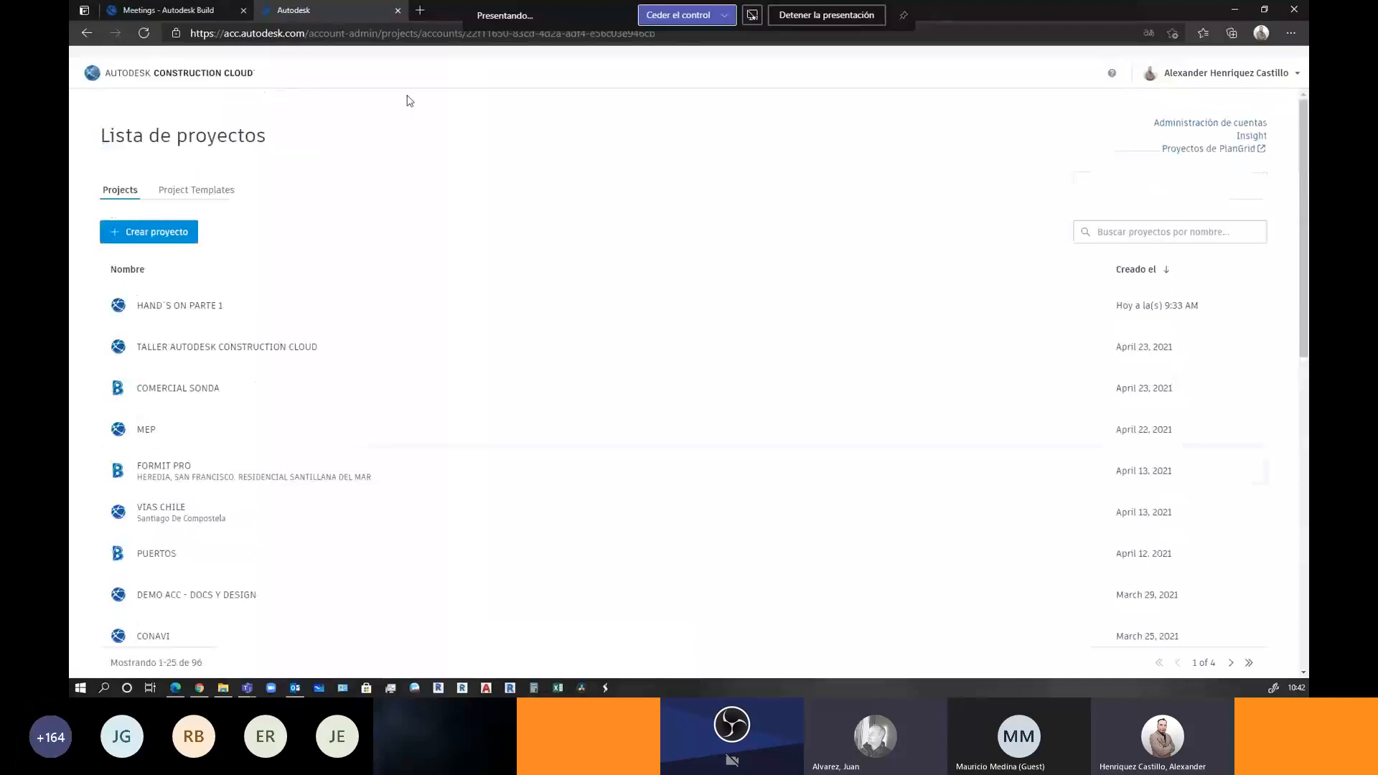
left_click(286, 81)
scroll(284, 316, "down", 8)
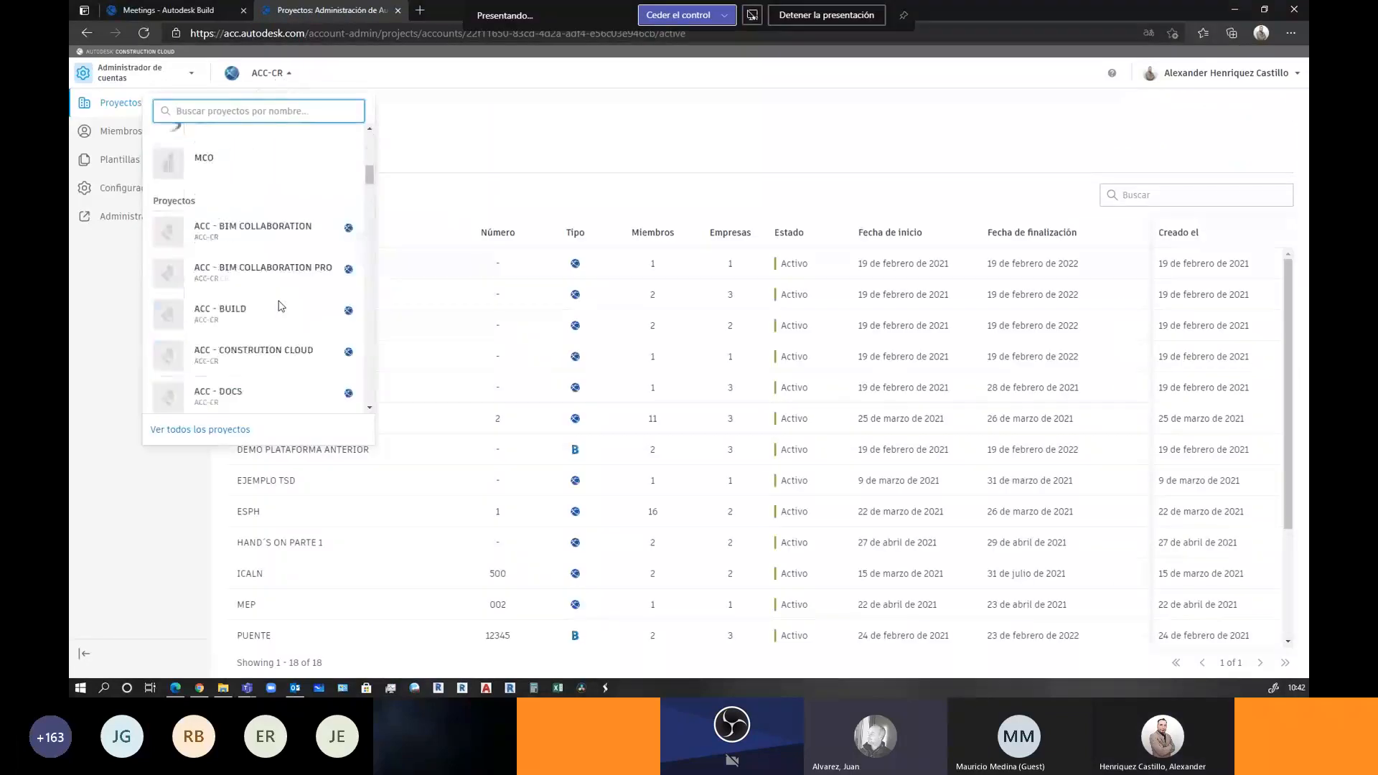
scroll(284, 316, "down", 5)
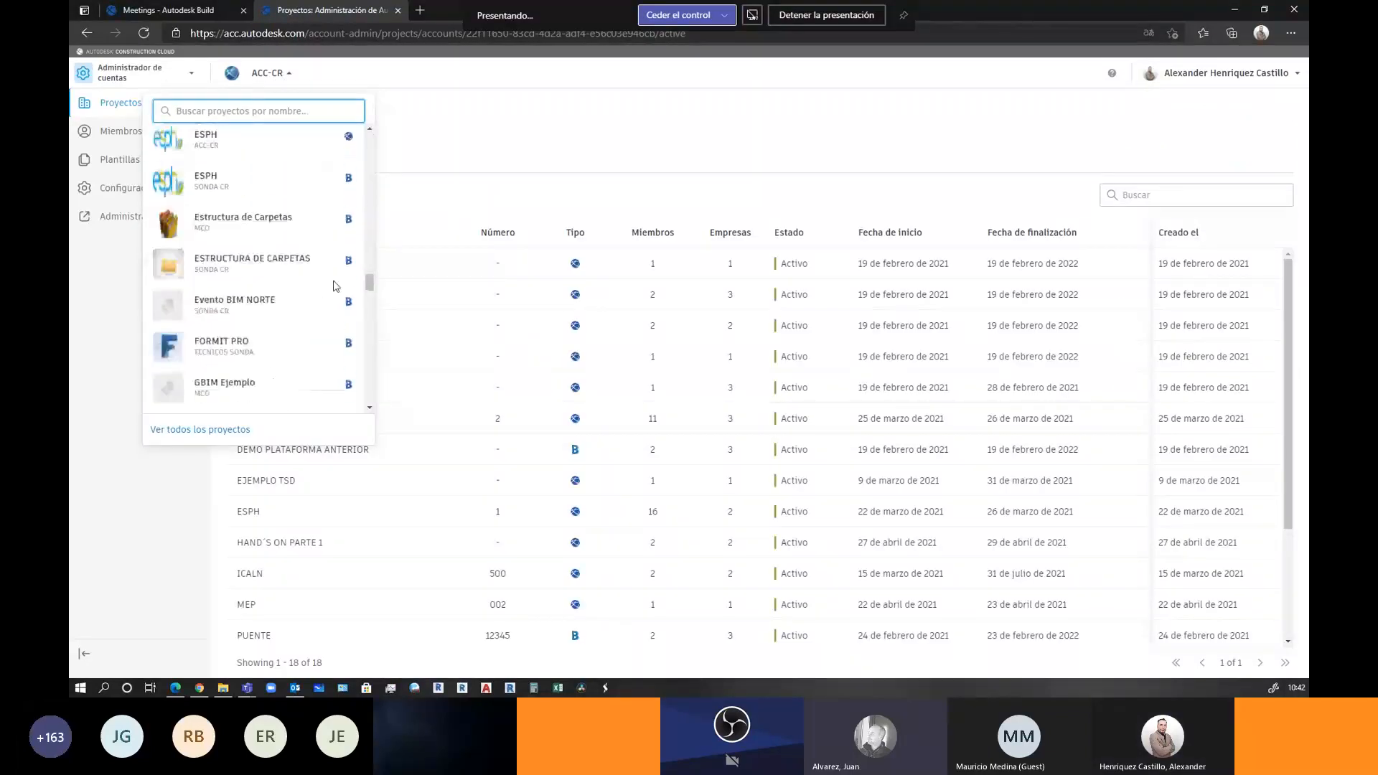
left_click(477, 122)
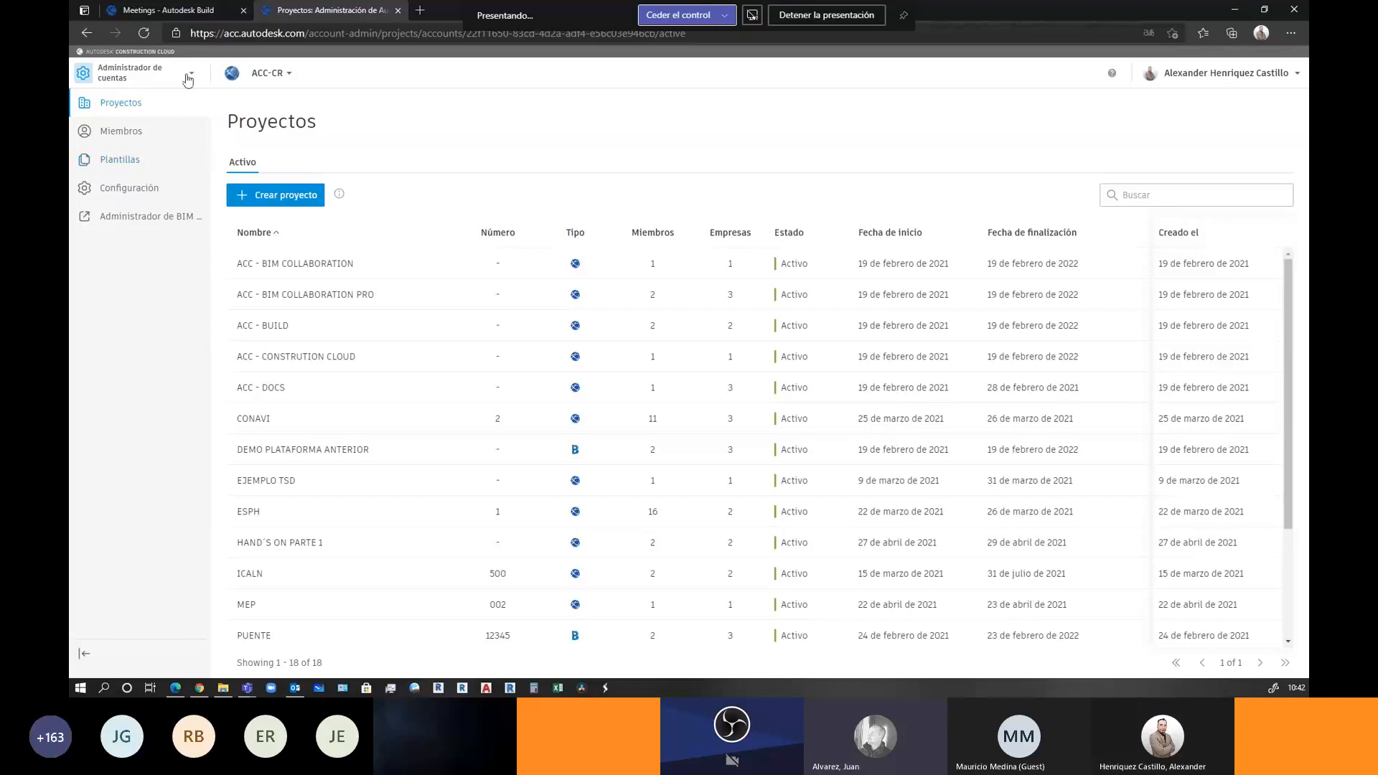
Switch to the MCO account and open Sample Project (Todos los Modulos) in Document Management
left_click(239, 76)
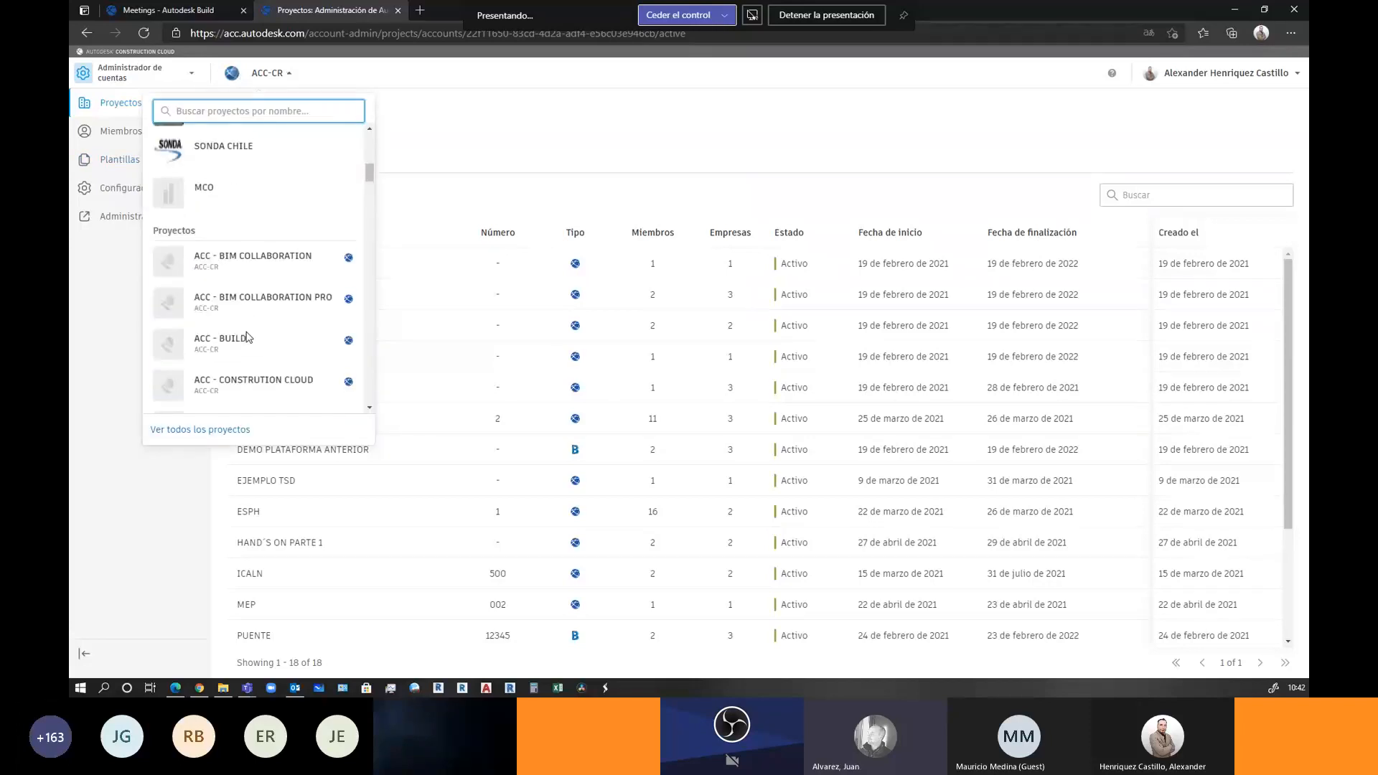
left_click(232, 324)
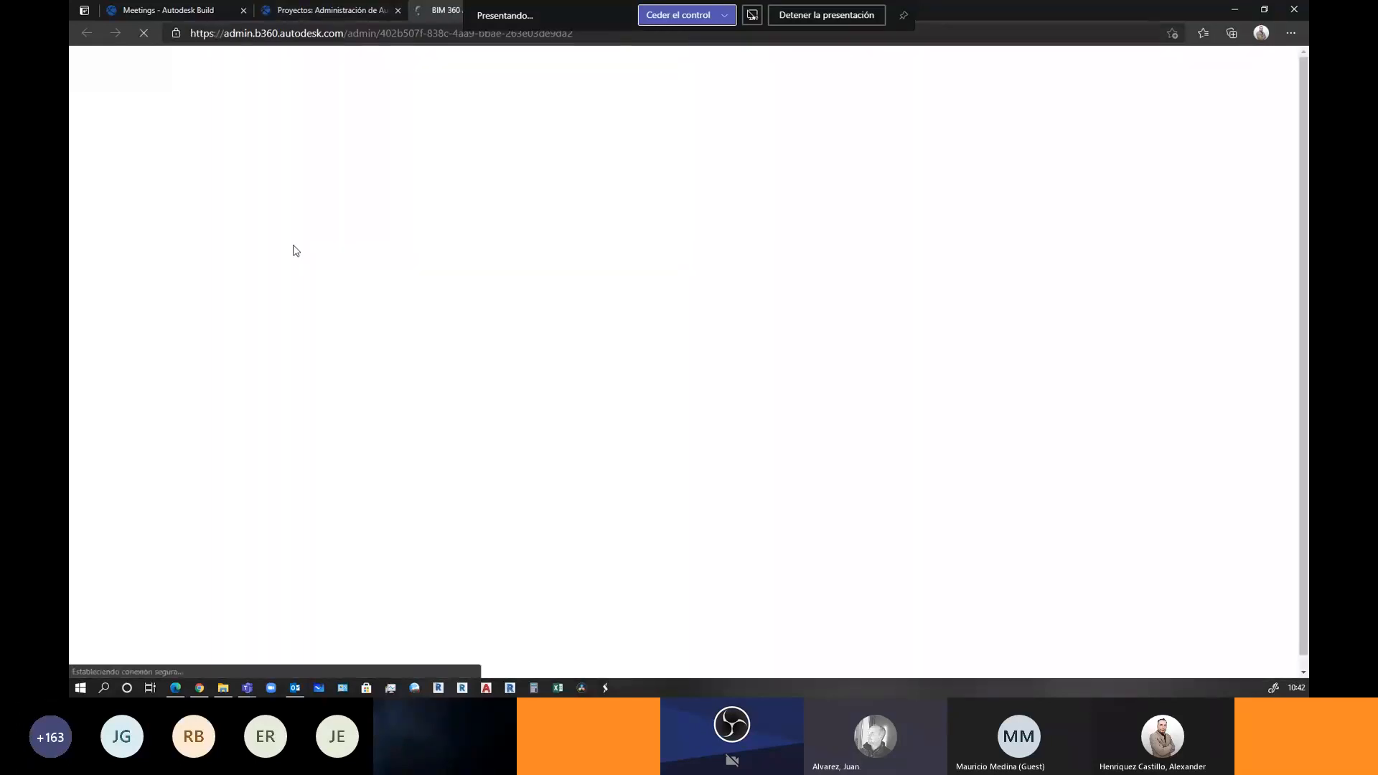
scroll(255, 429, "down", 2)
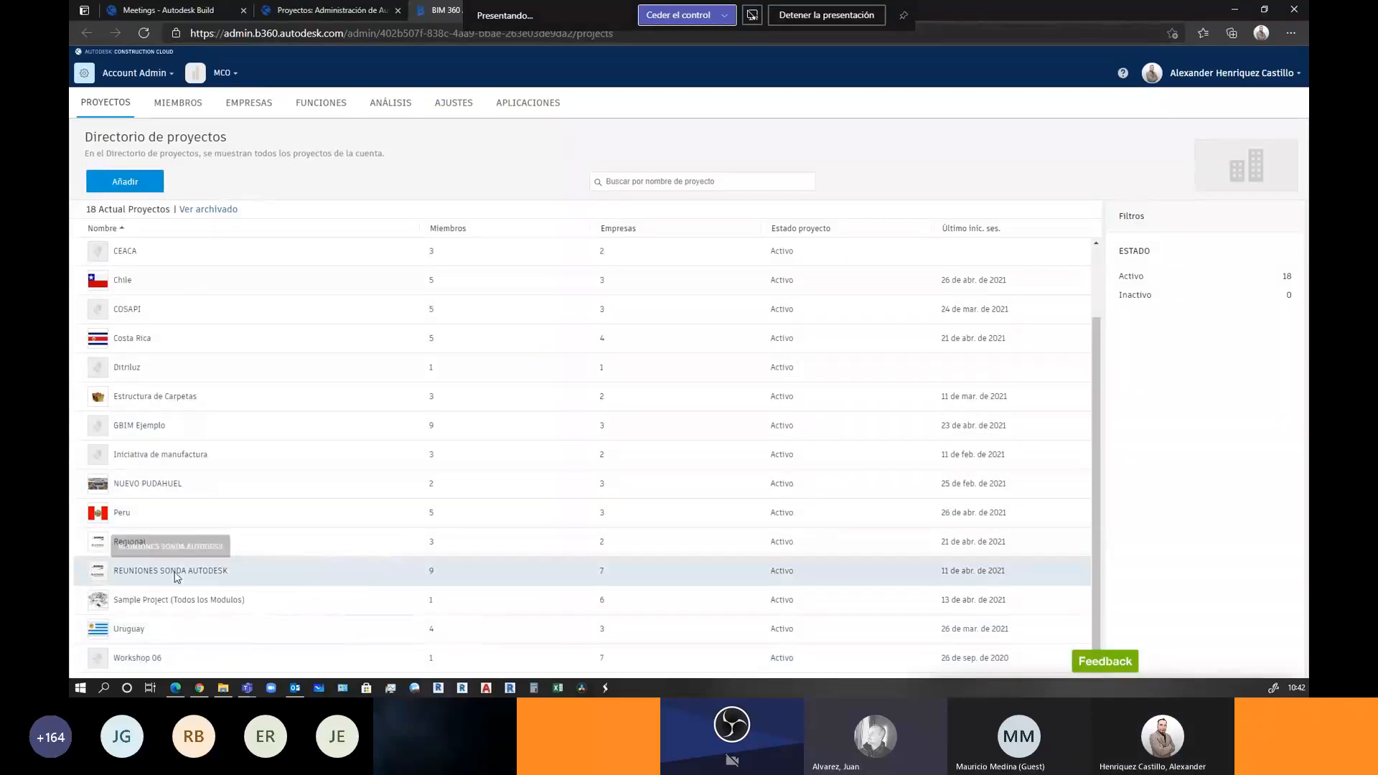
left_click(182, 605)
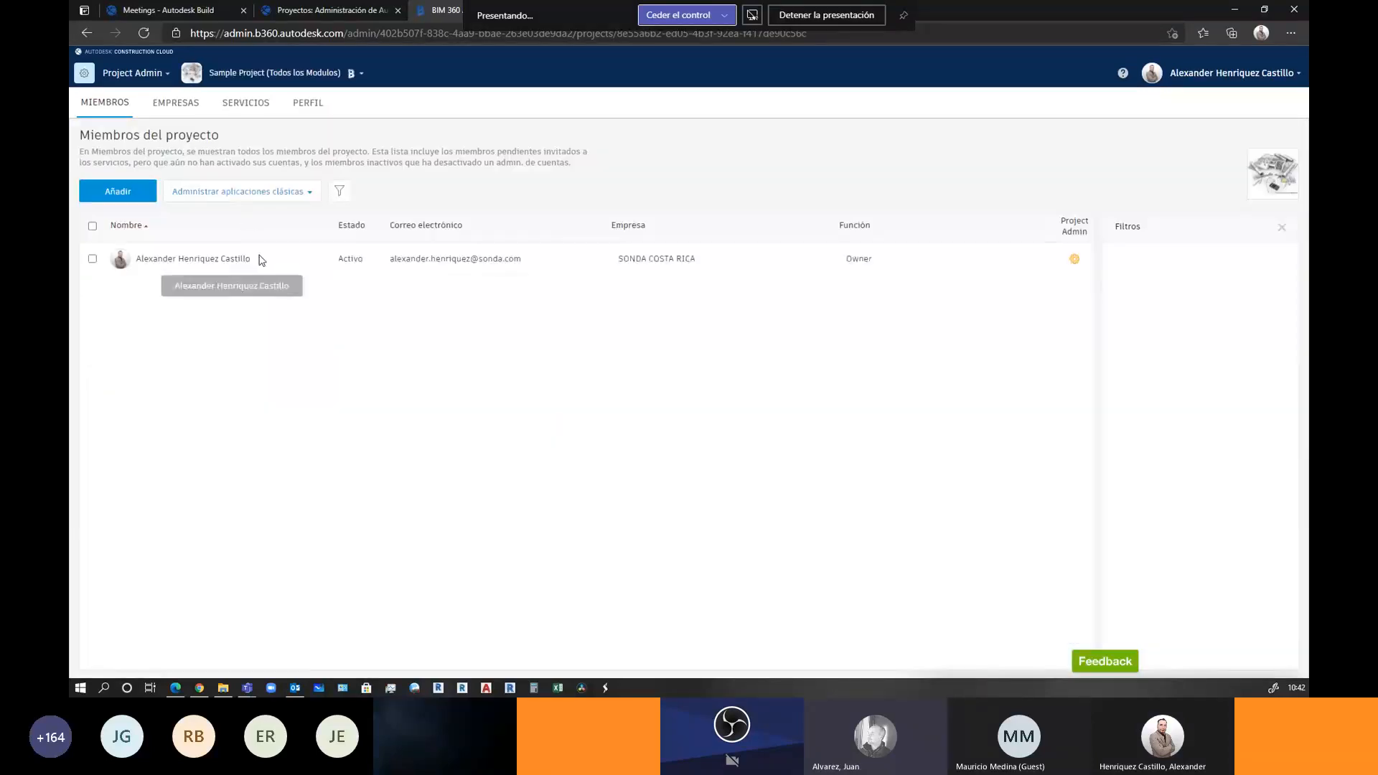
left_click(153, 77)
left_click(266, 135)
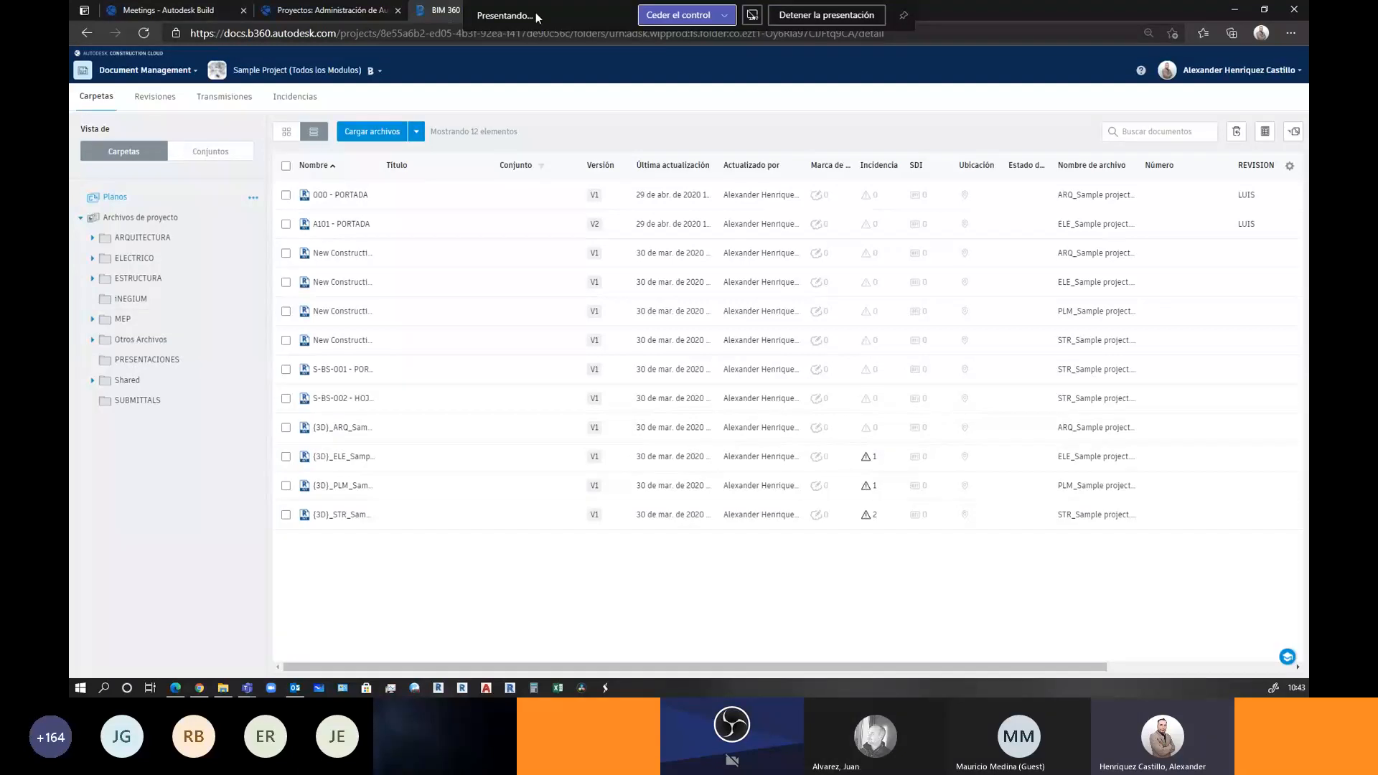
left_click(316, 12)
left_click(168, 10)
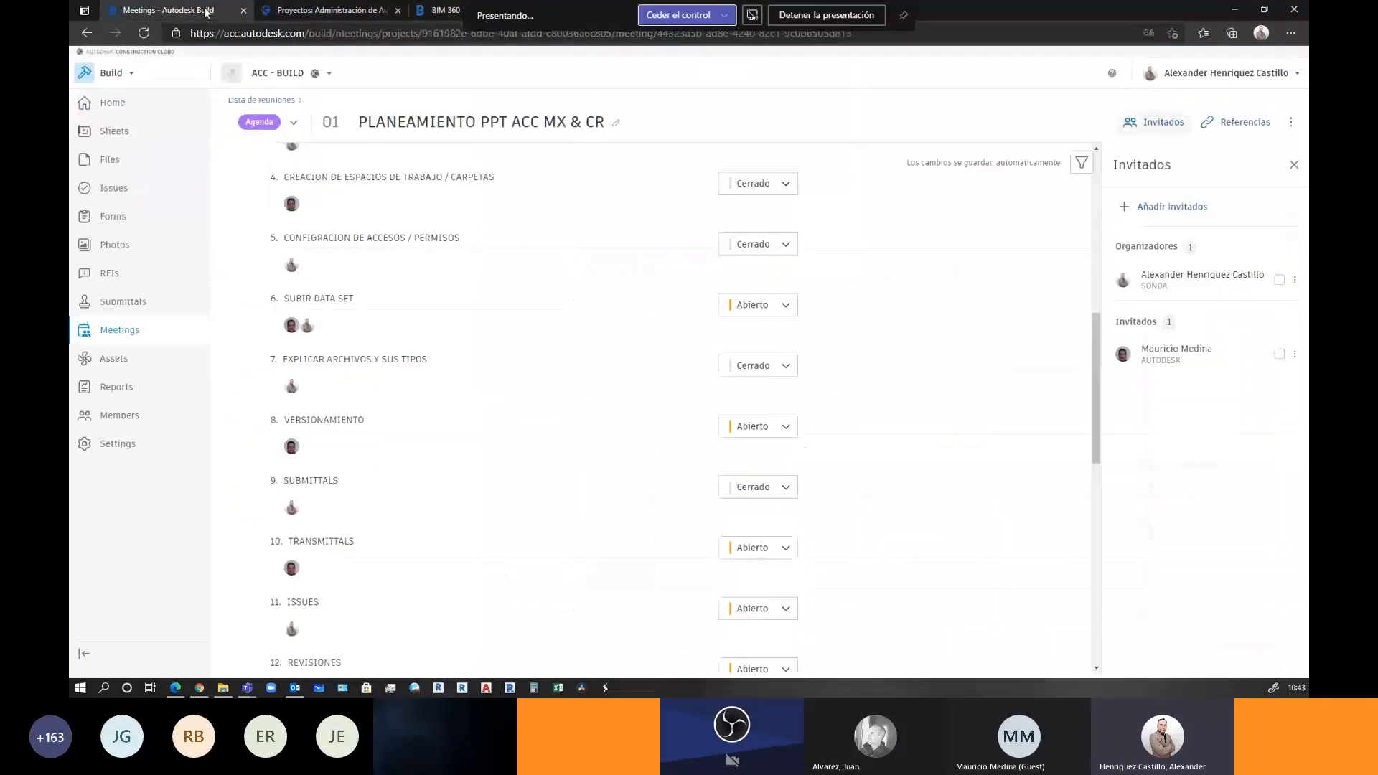
left_click(108, 73)
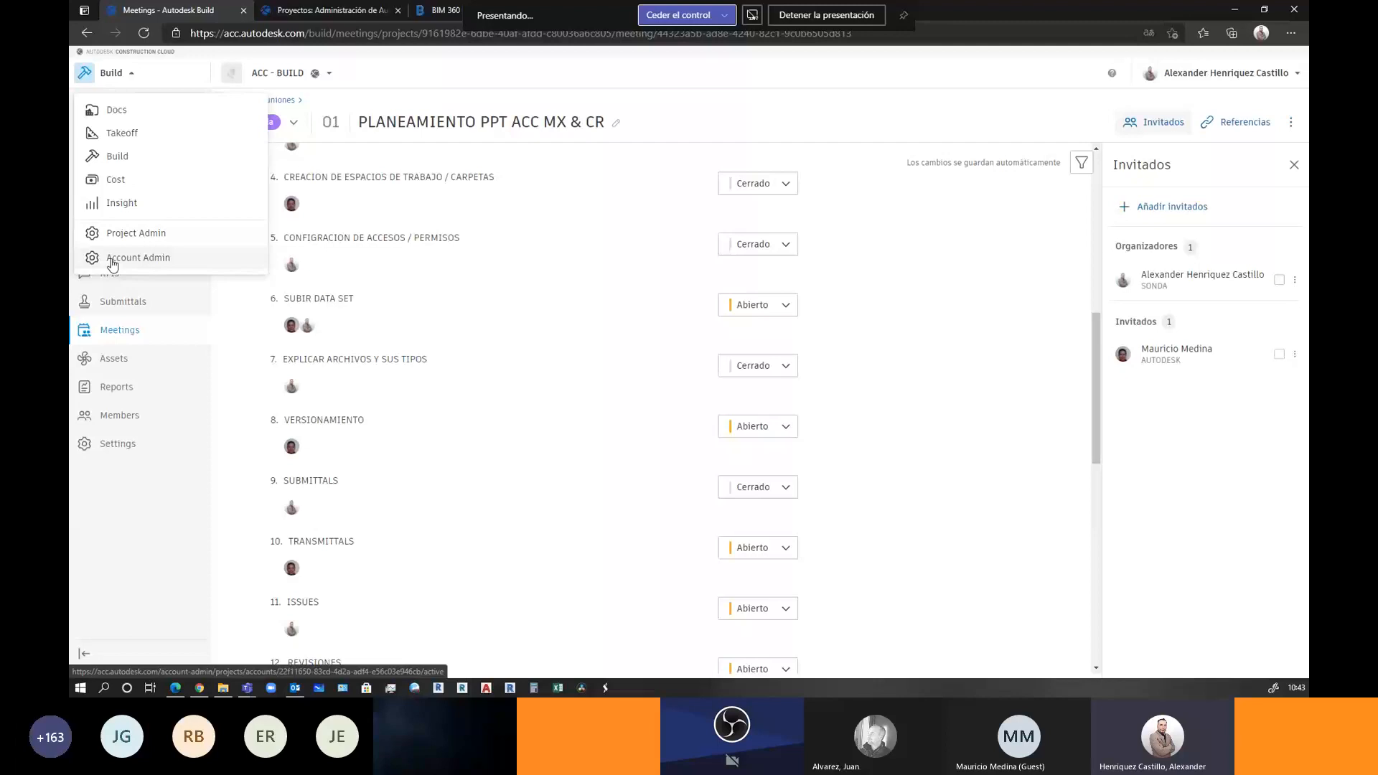
left_click(113, 260)
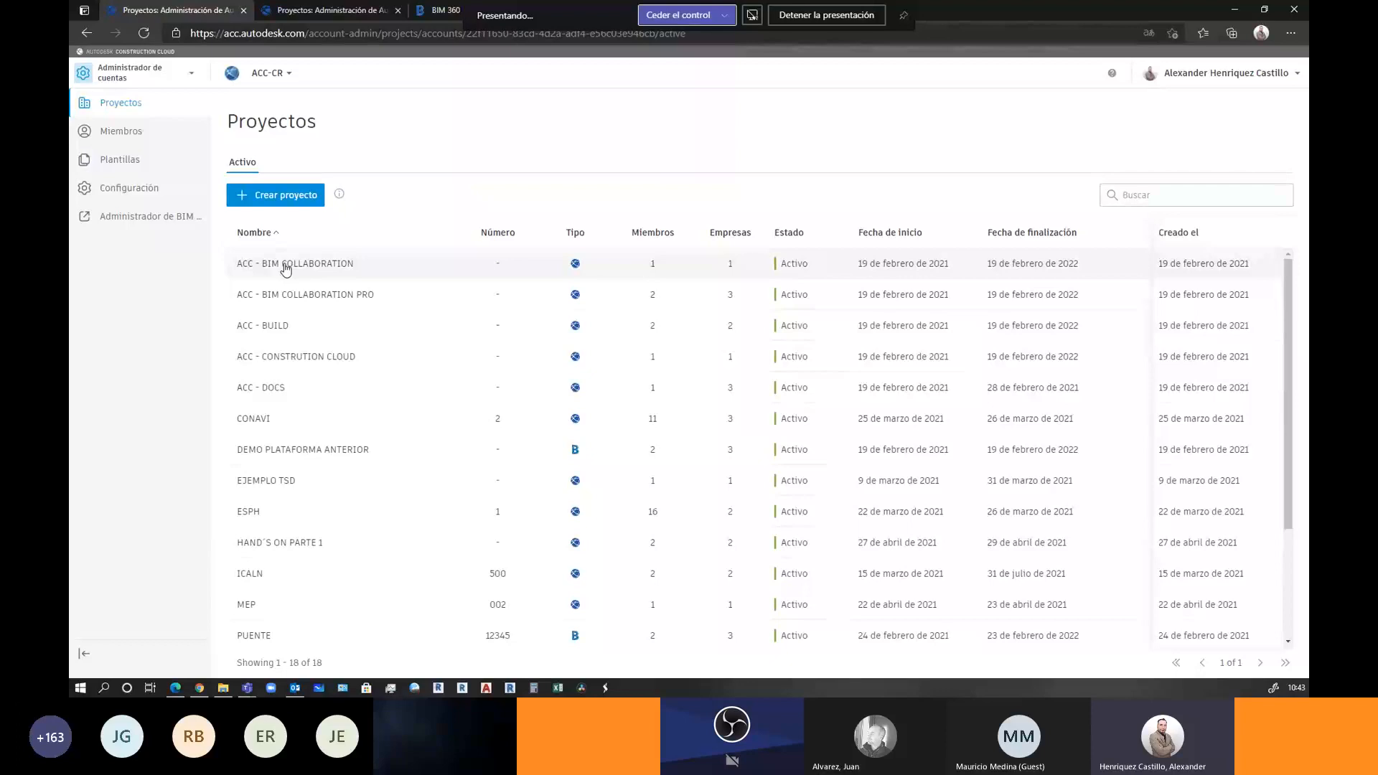
left_click(298, 294)
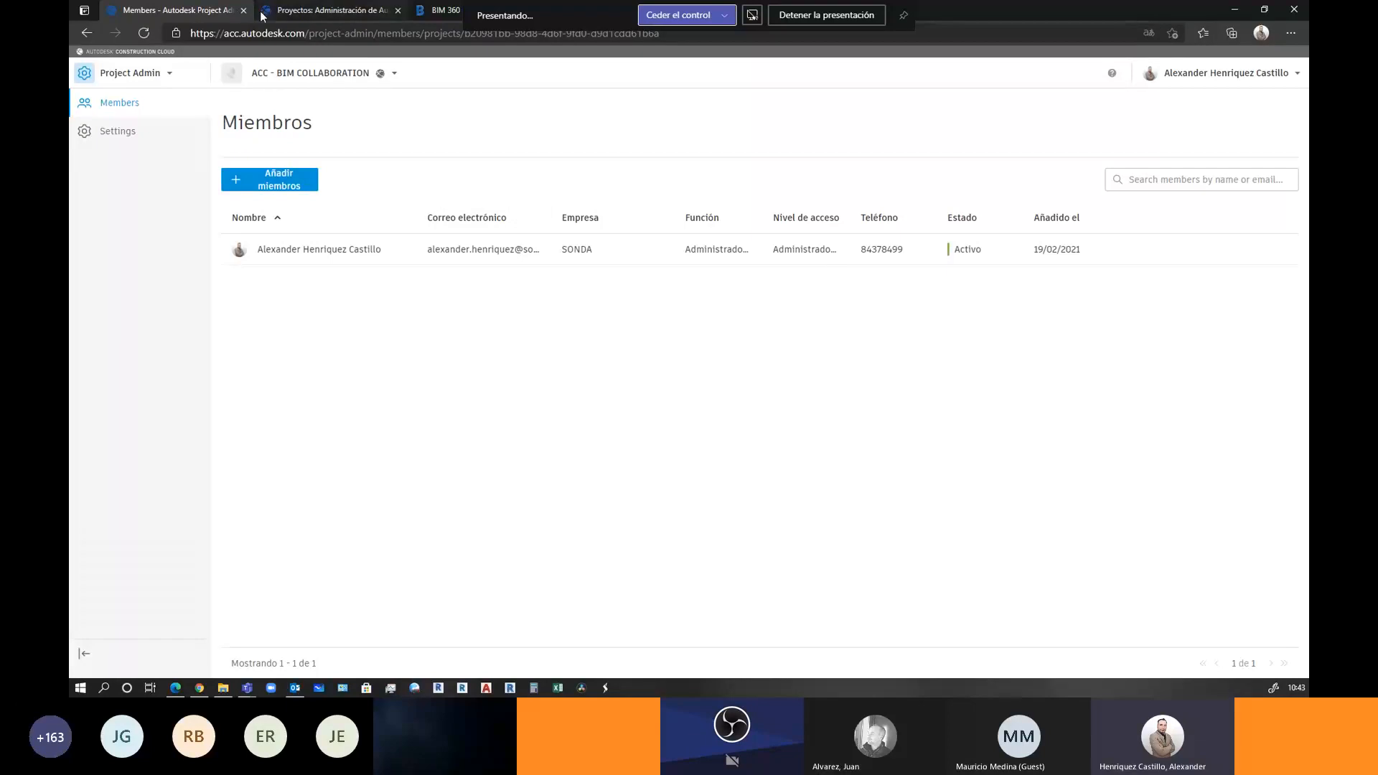
left_click(86, 33)
left_click(87, 33)
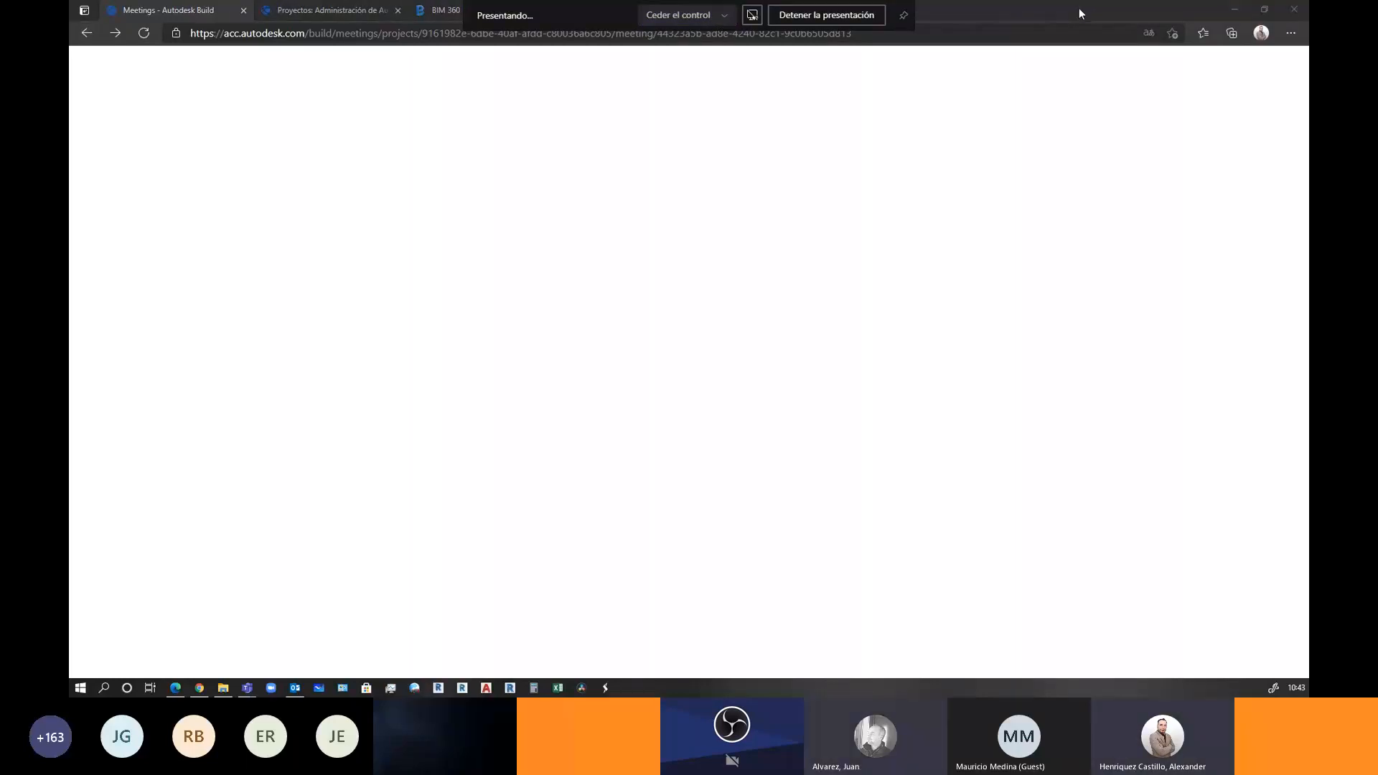
In the ARQUITECTURA folder, pair ARQ_Sample project.rvt versions V4 and V3 for comparison
left_click(433, 12)
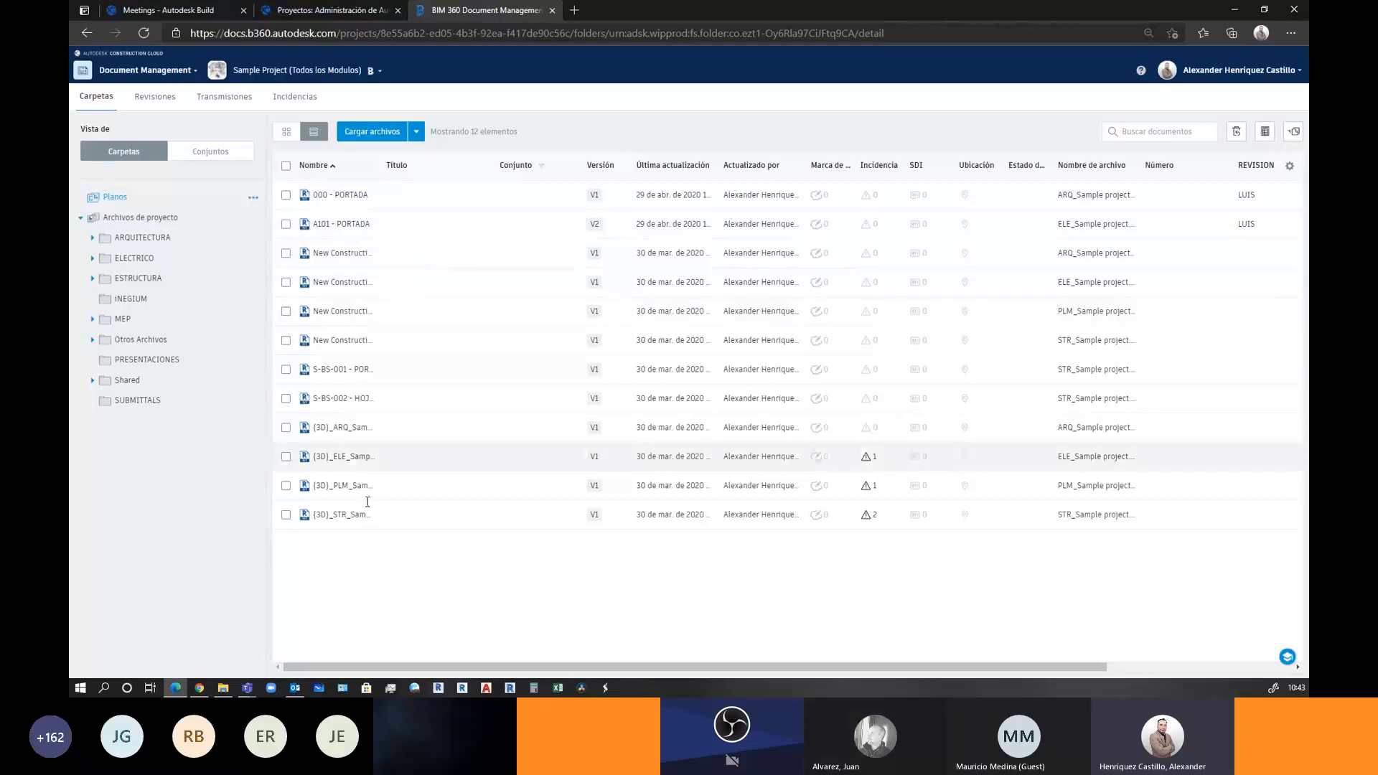
left_click(151, 240)
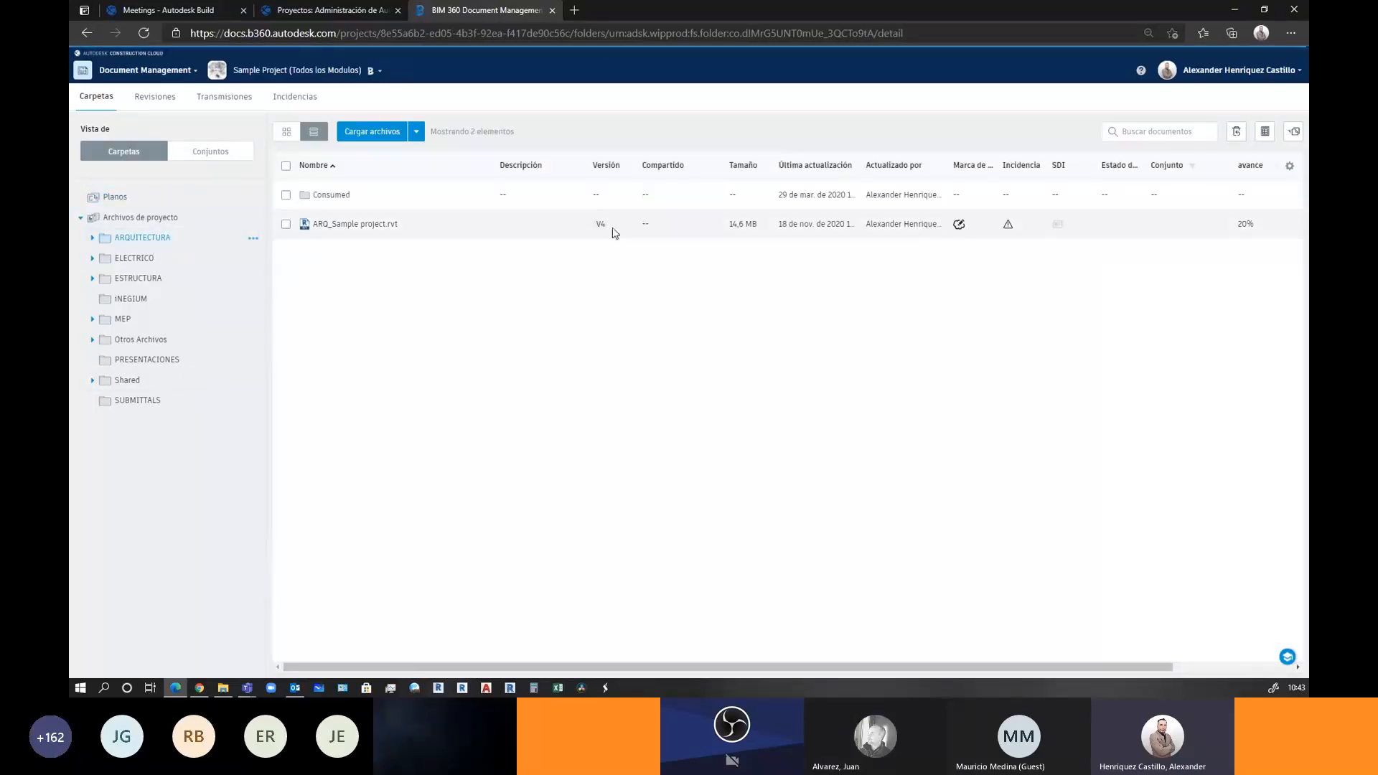
left_click(601, 225)
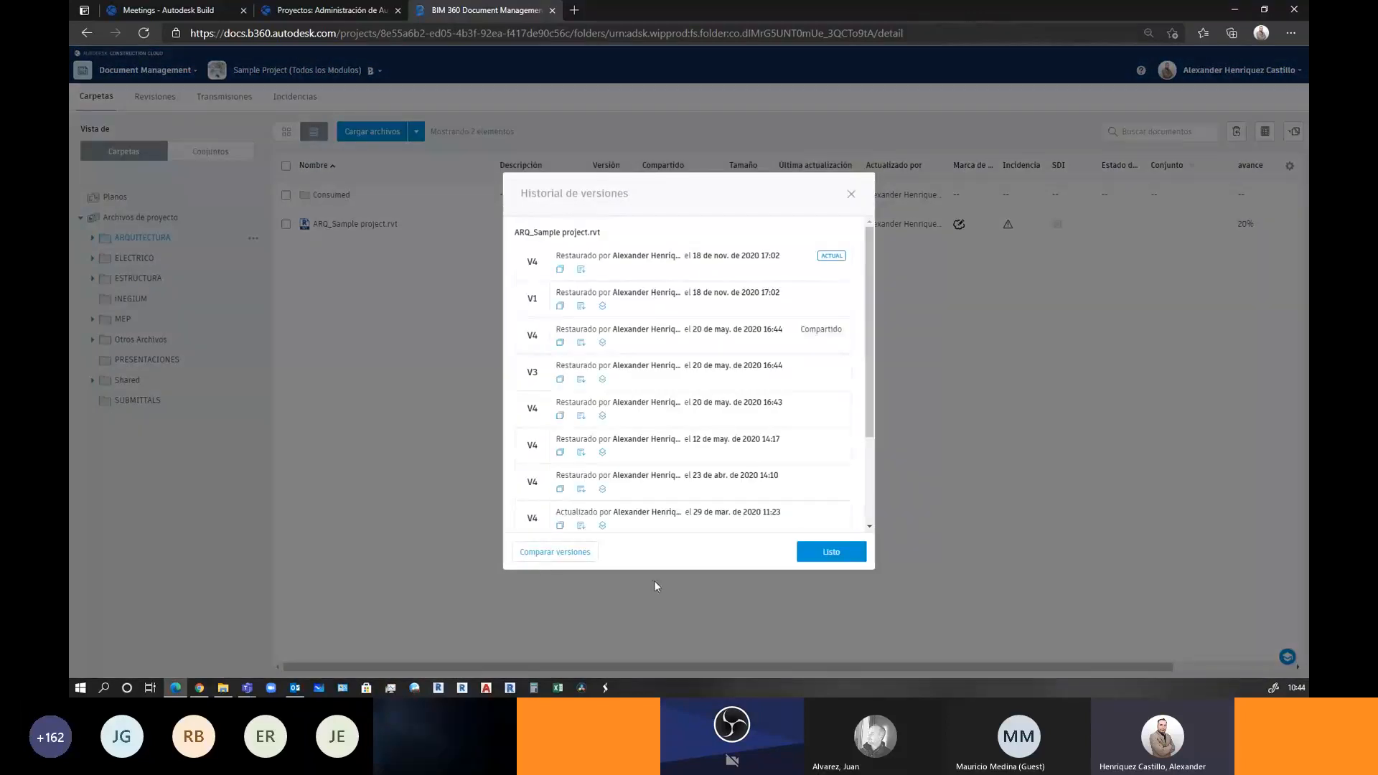
left_click(533, 559)
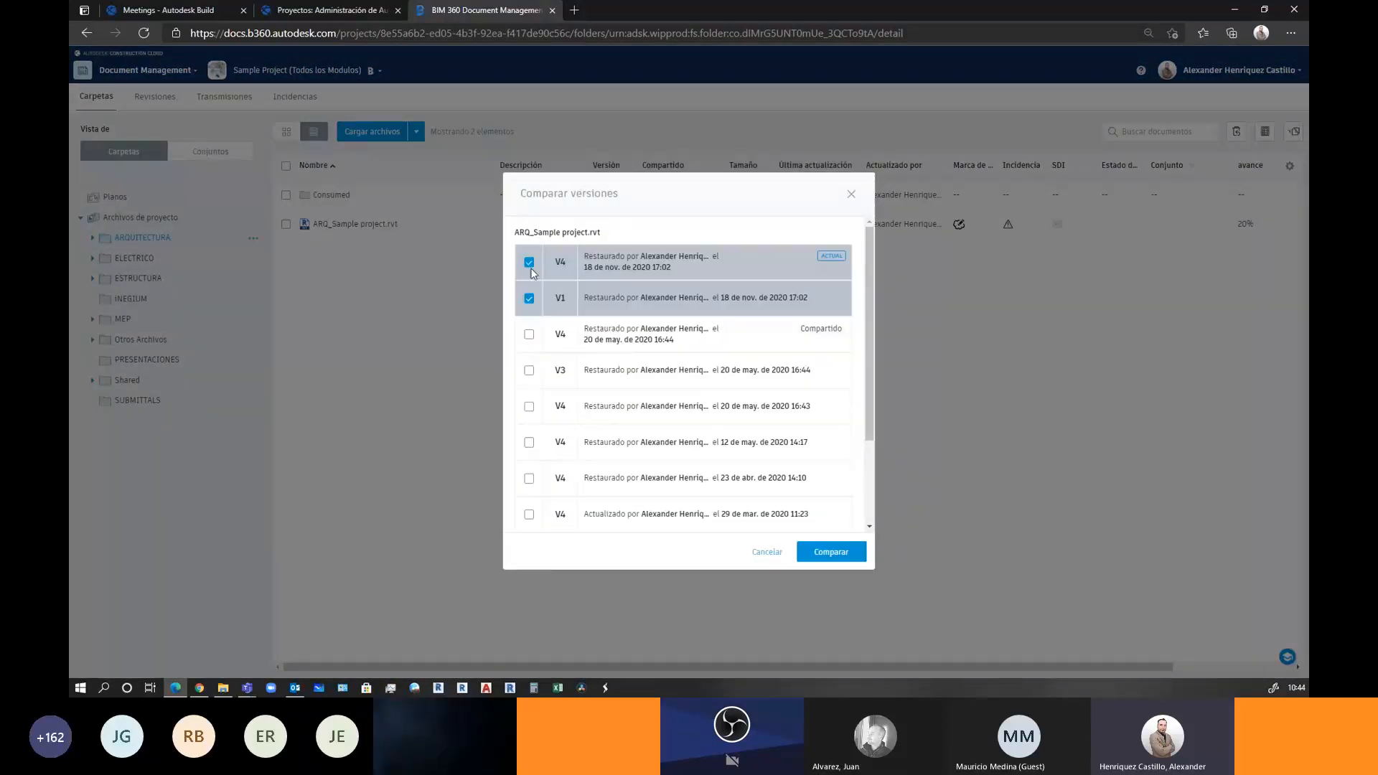
left_click(530, 371)
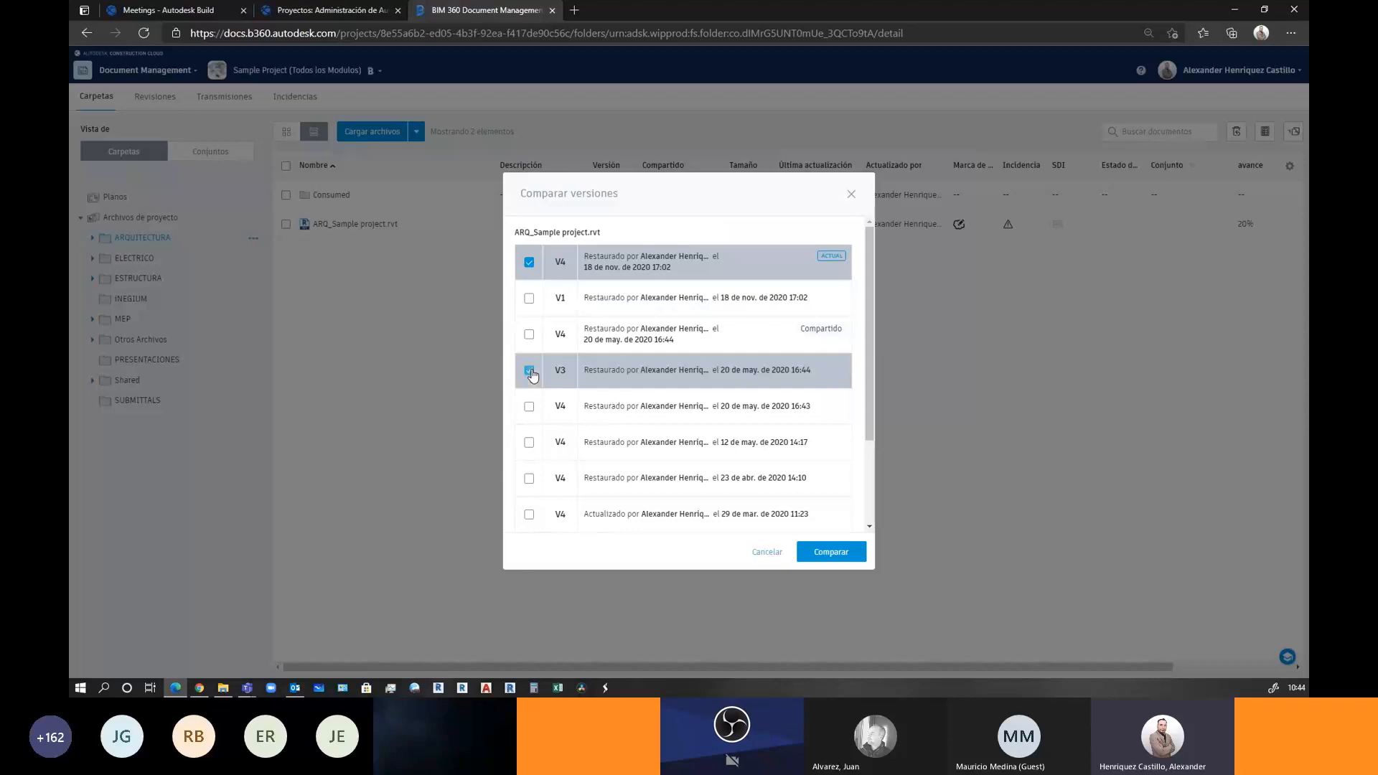
left_click(809, 553)
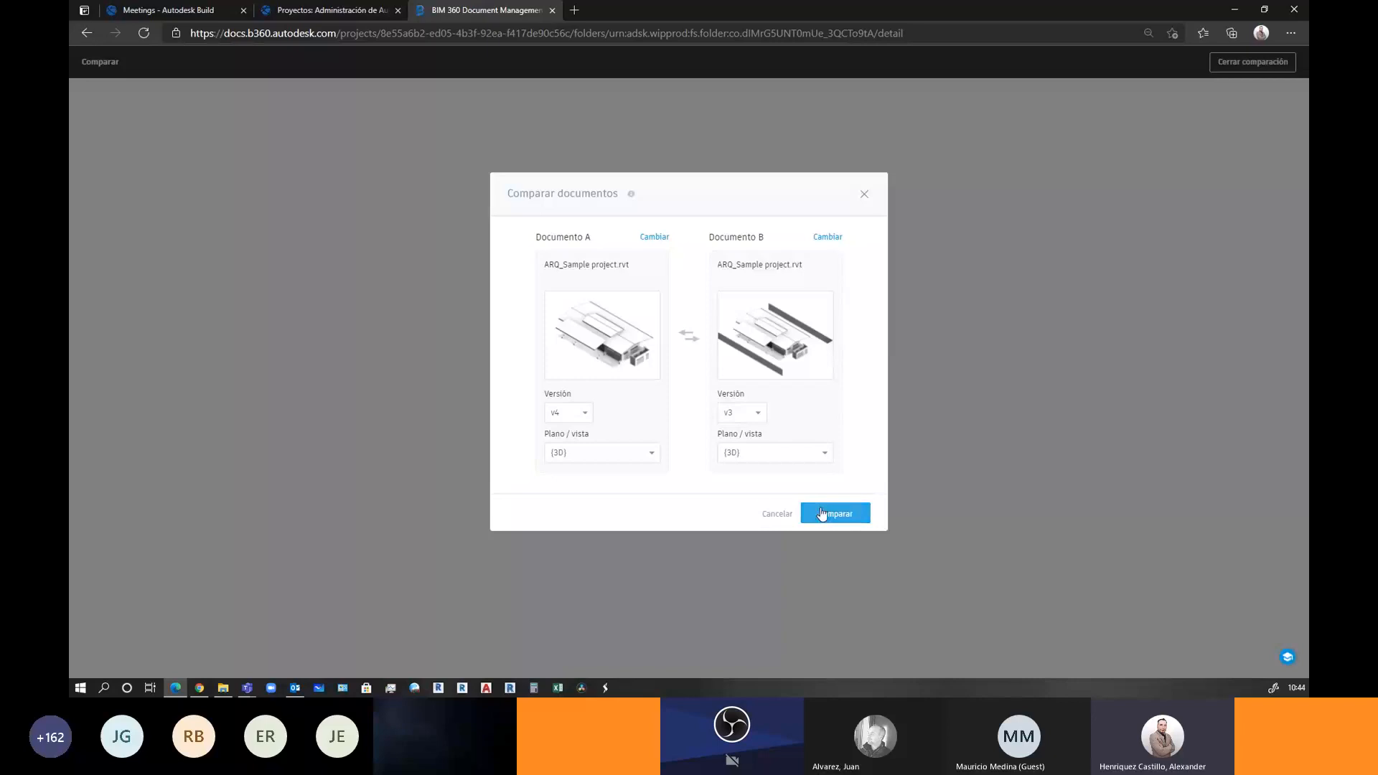
Run the V4-versus-V3 comparison and inspect the three deleted walls in 3D
left_click(823, 513)
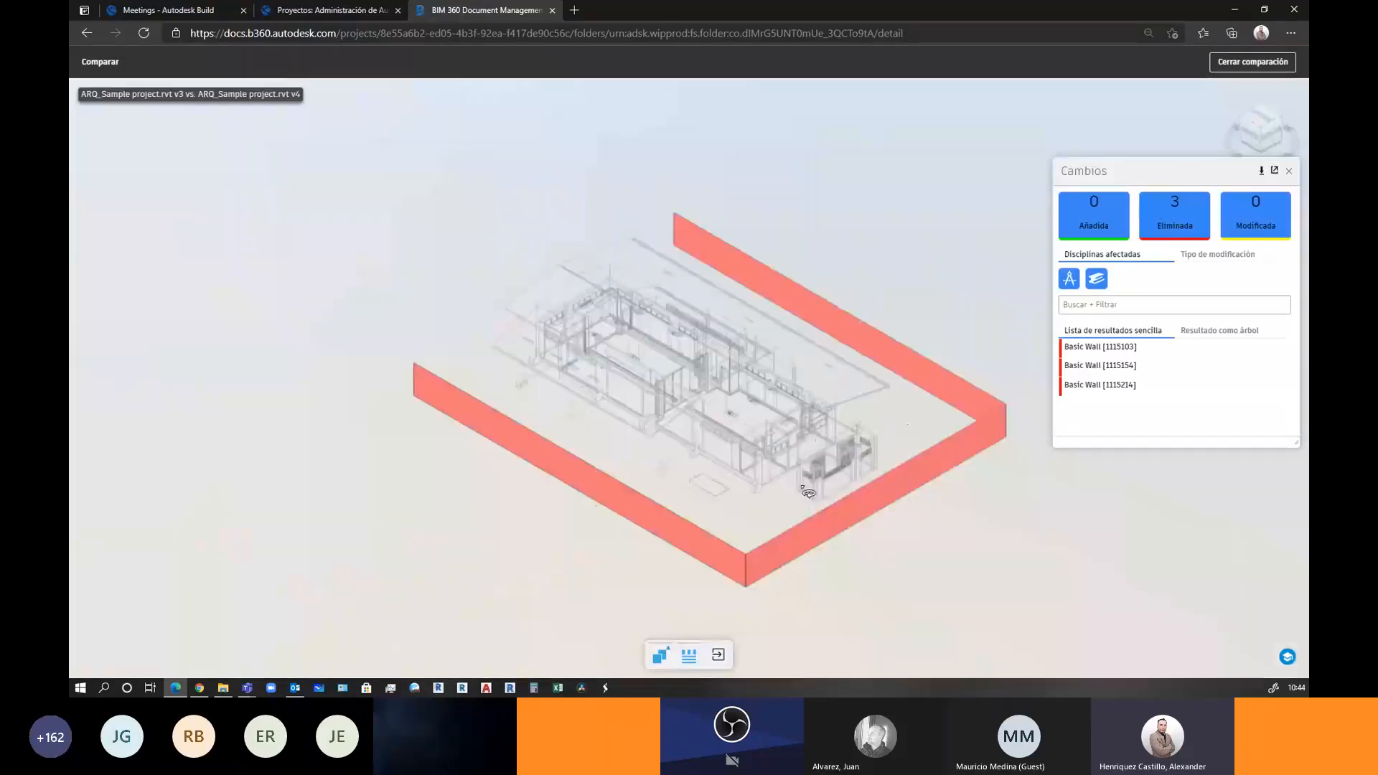
left_click_drag(807, 493, 794, 467)
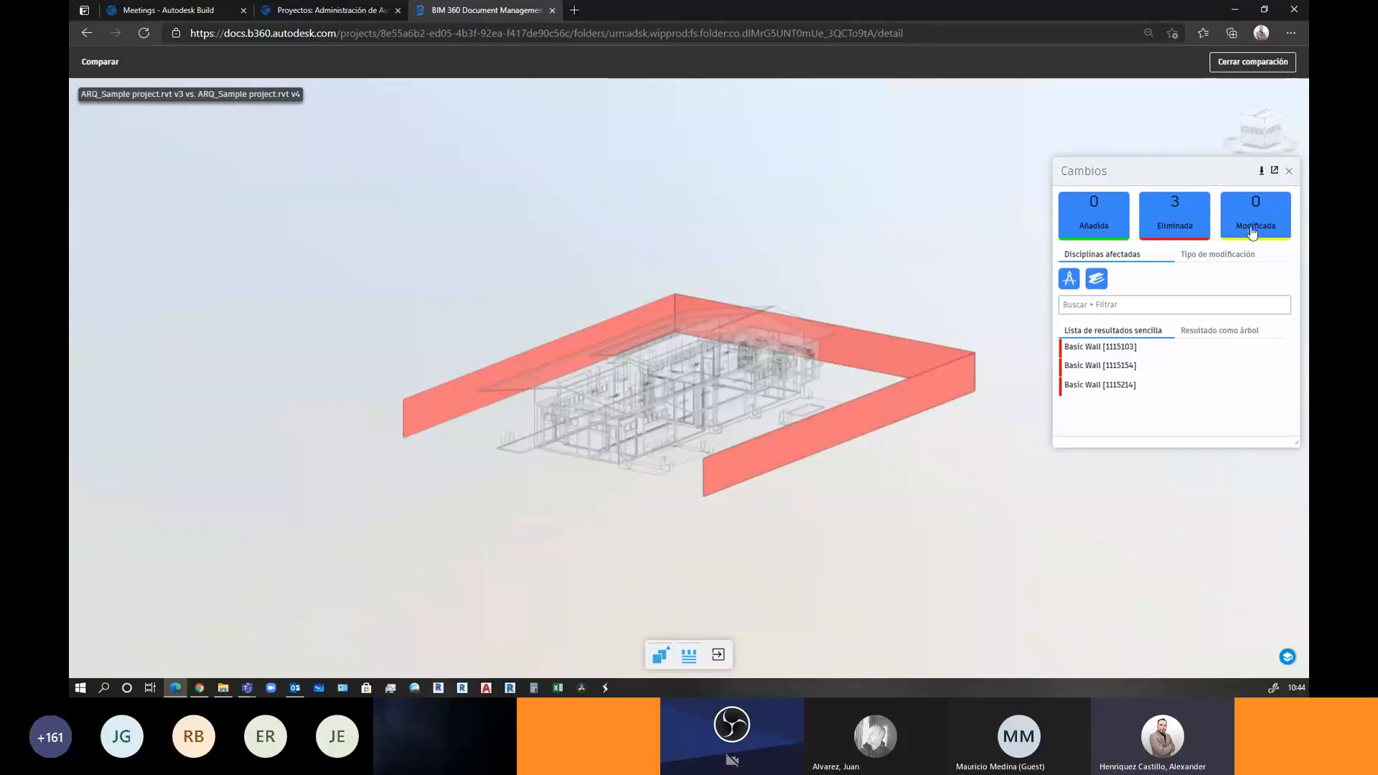
left_click_drag(768, 440, 666, 486)
left_click(1289, 170)
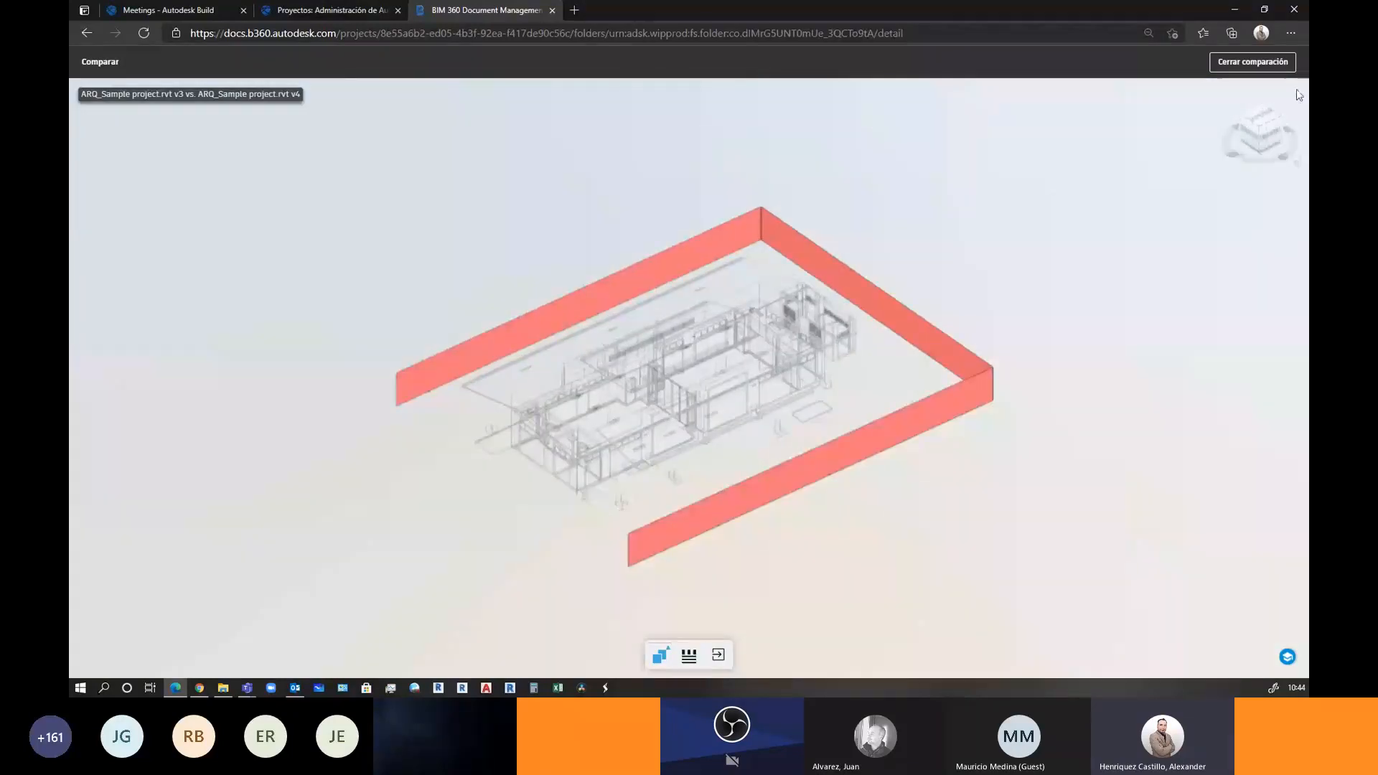
left_click(1252, 61)
Reopen version selection for ARQ_Sample project.rvt and untick V1
left_click(606, 225)
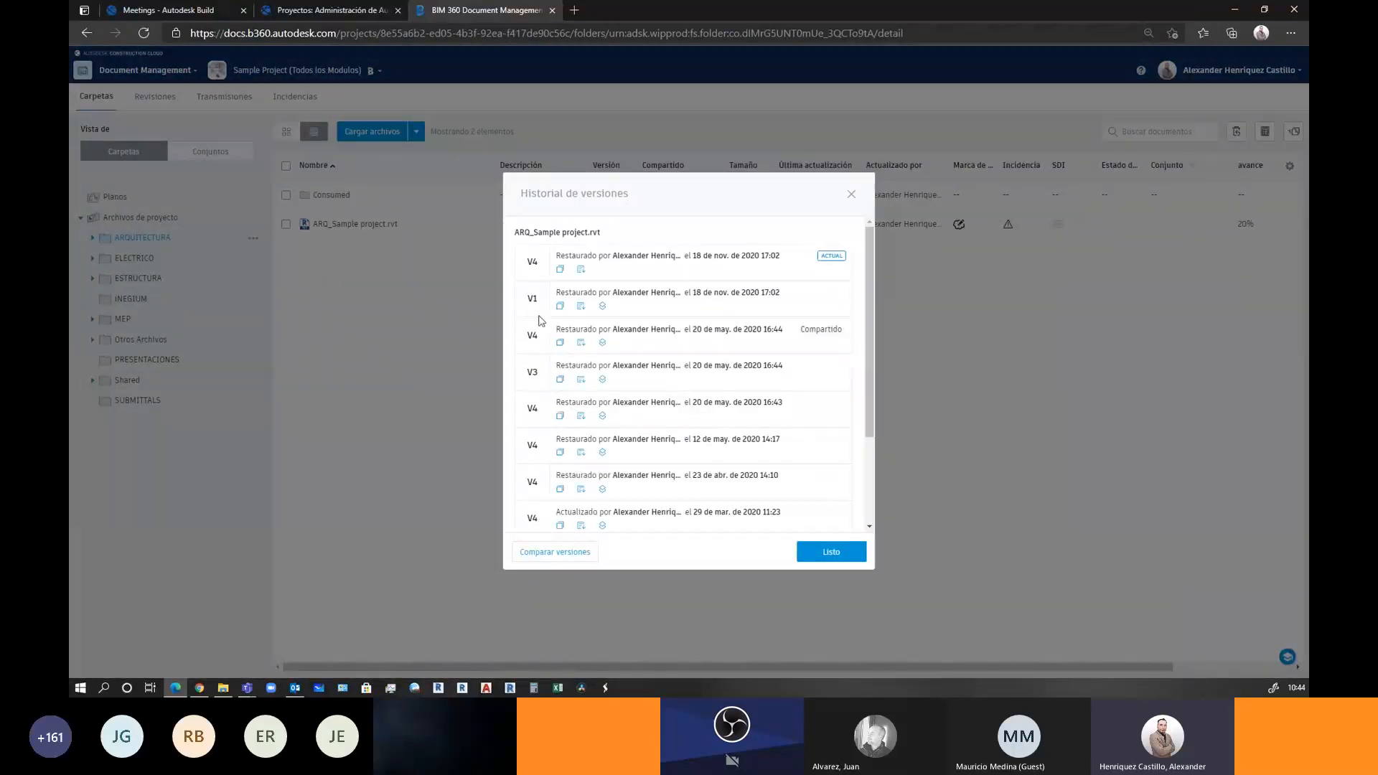
left_click(554, 552)
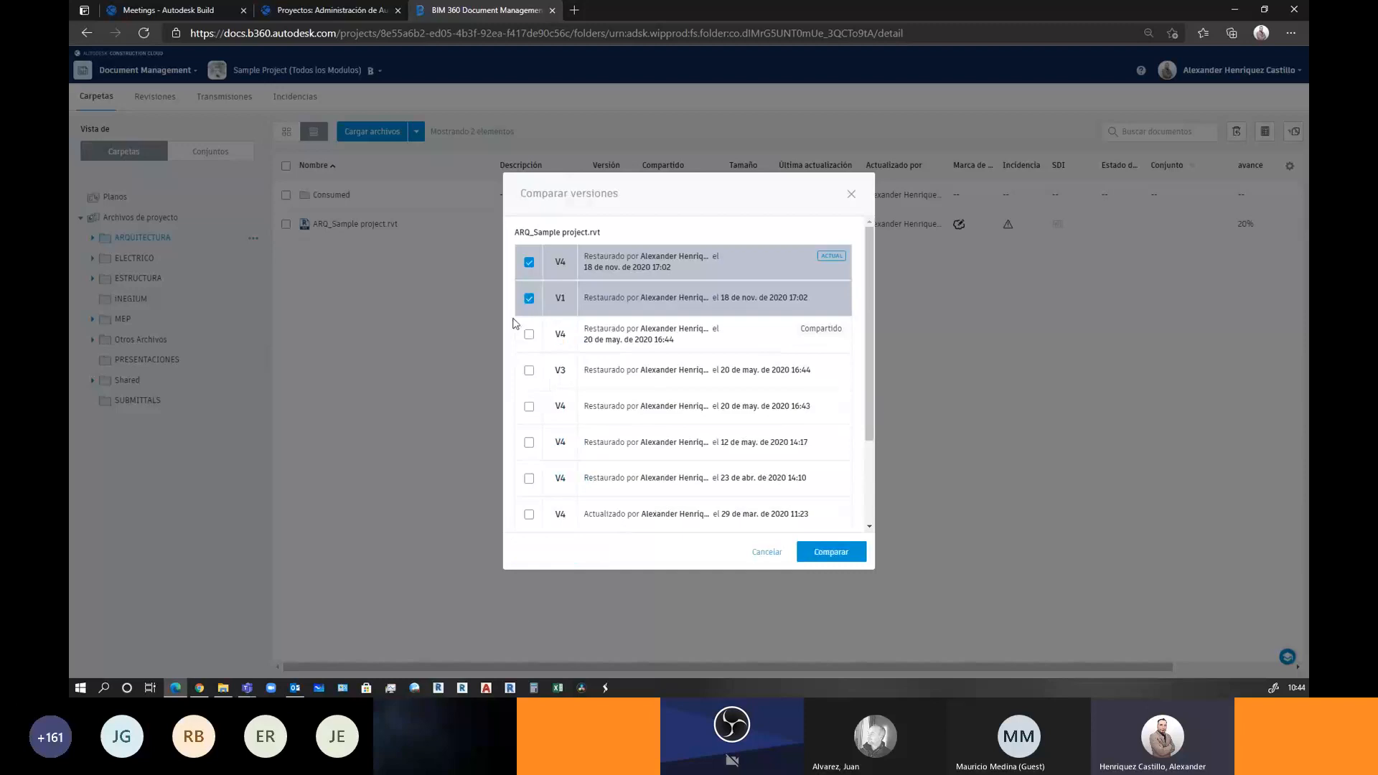
left_click(529, 299)
scroll(532, 466, "down", 3)
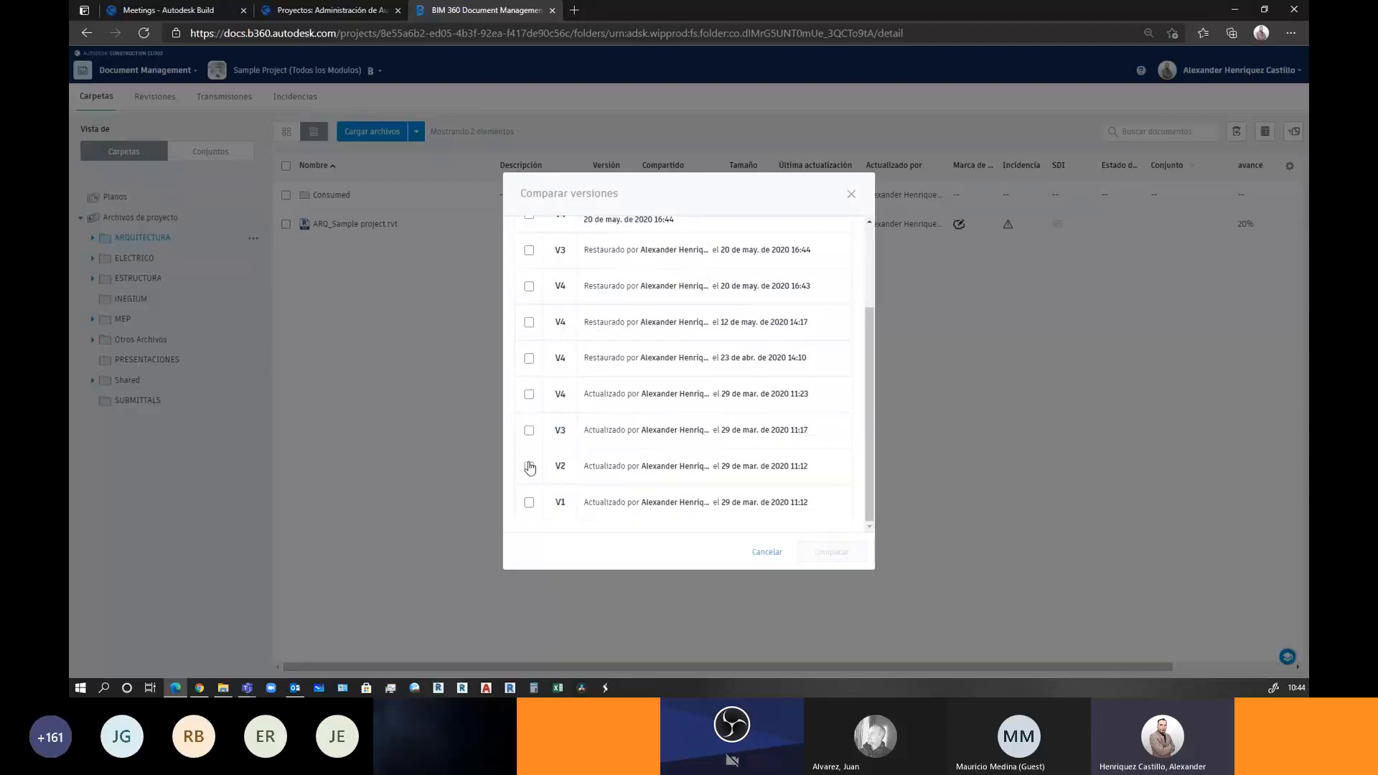
Select V2 and run the V4-versus-V2 comparison
left_click(529, 467)
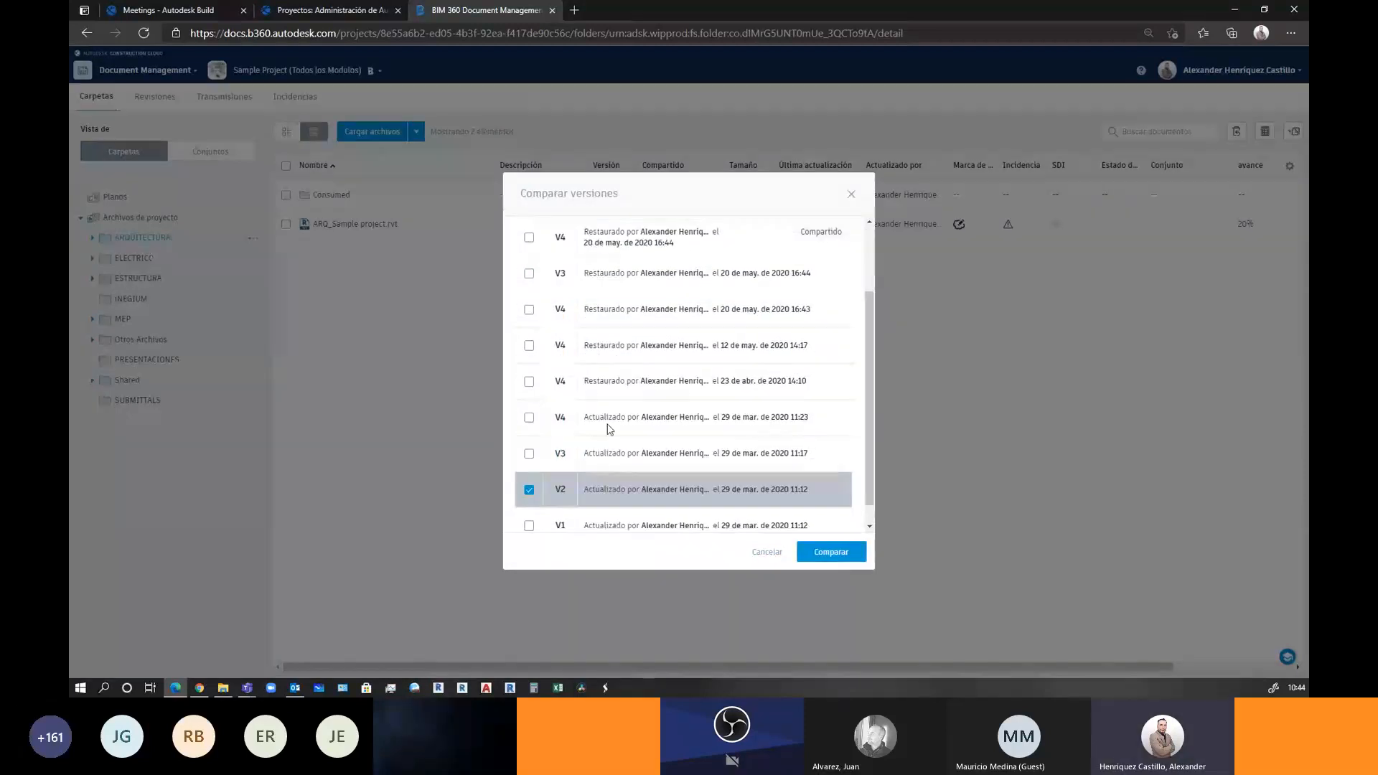
scroll(610, 429, "up", 3)
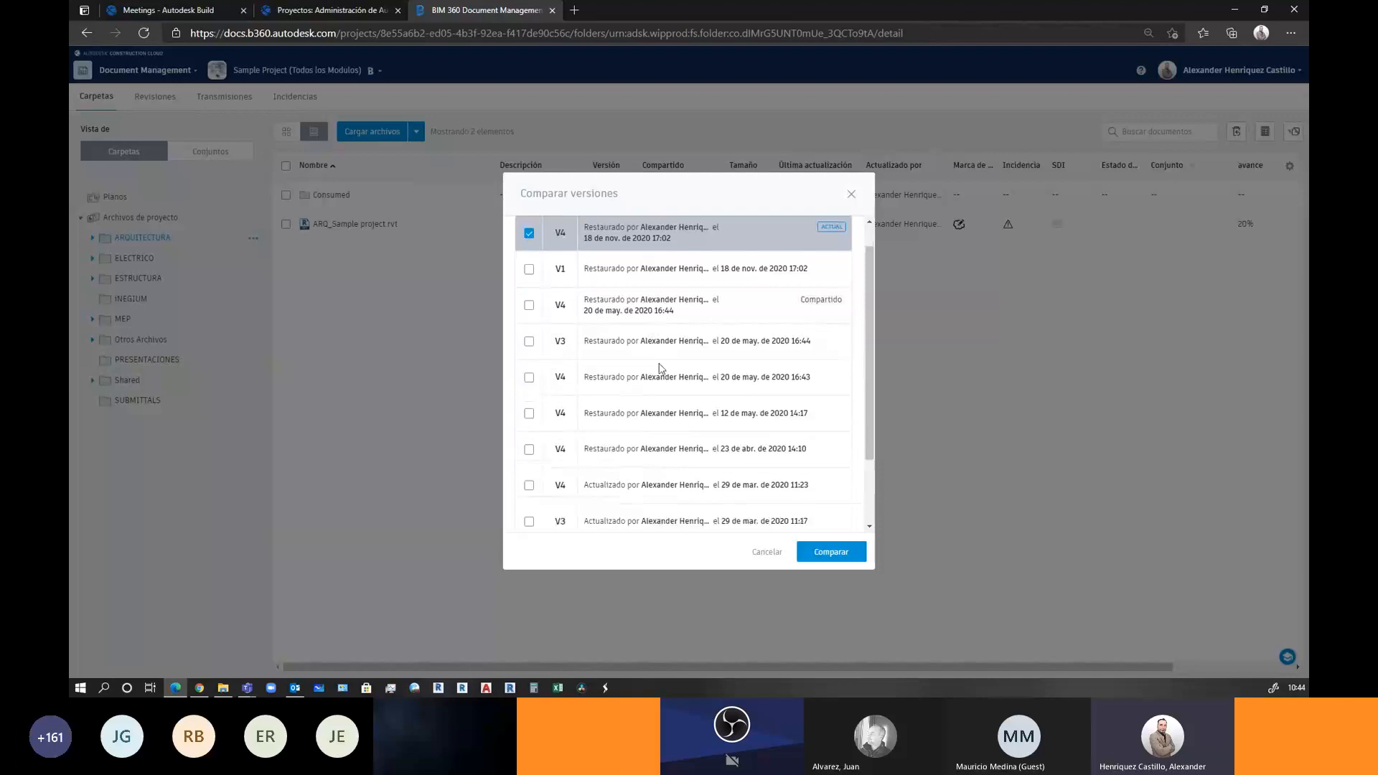
scroll(650, 366, "down", 3)
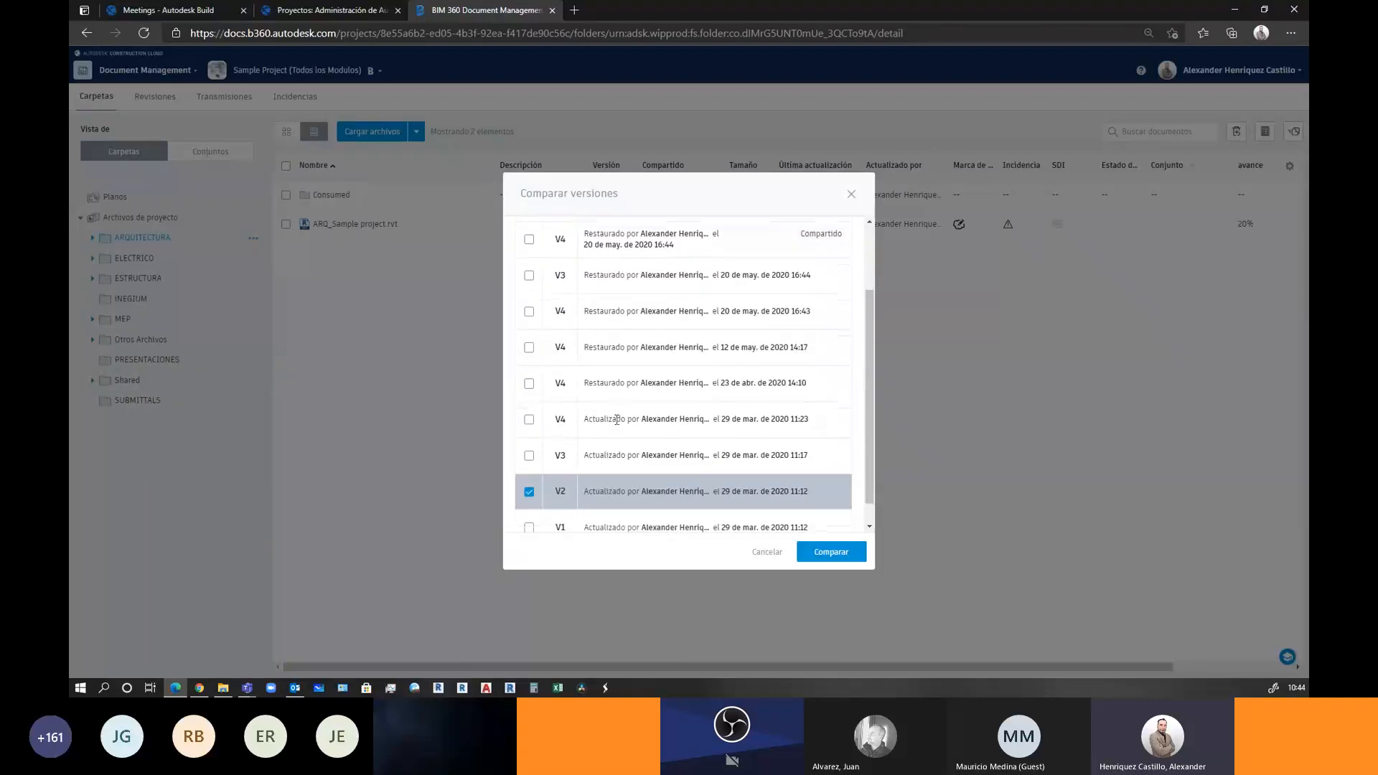
scroll(617, 420, "down", 1)
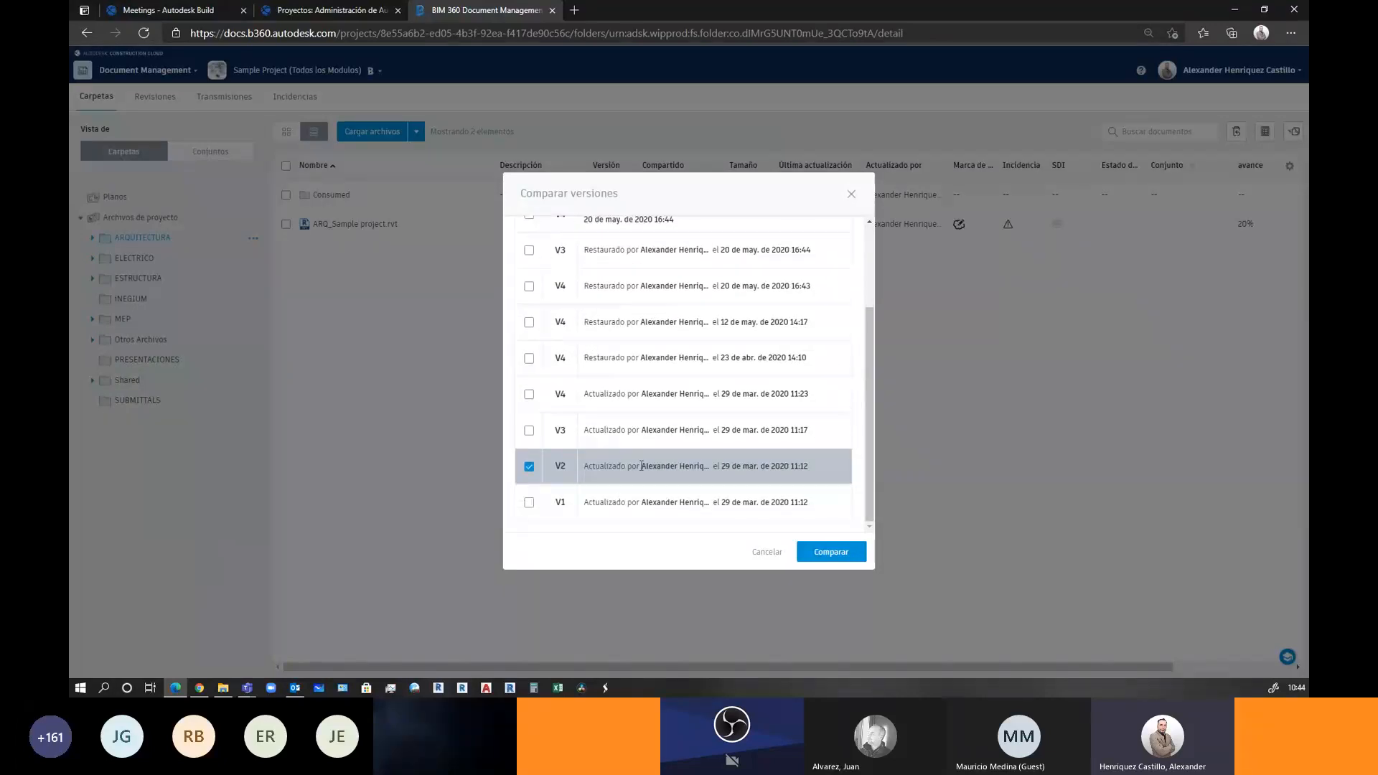
left_click(846, 552)
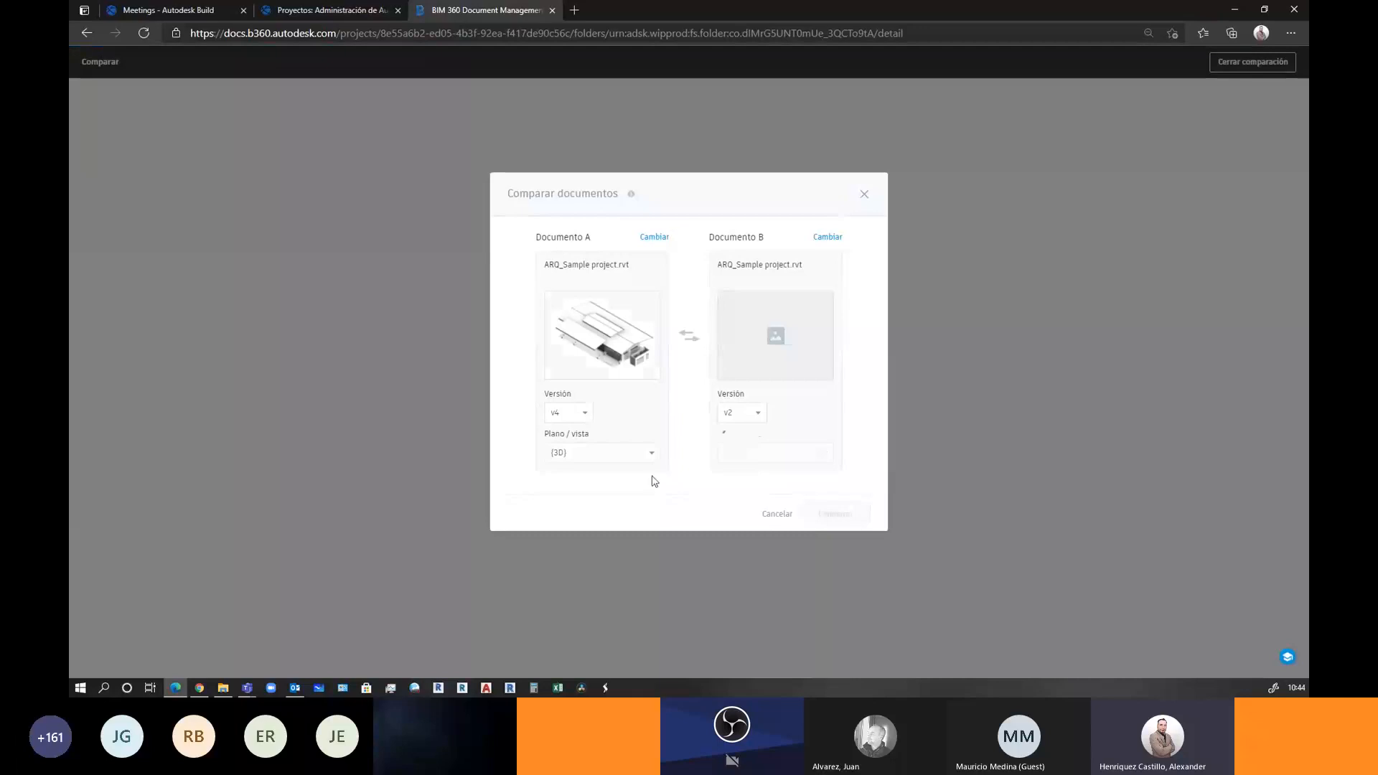
left_click(845, 514)
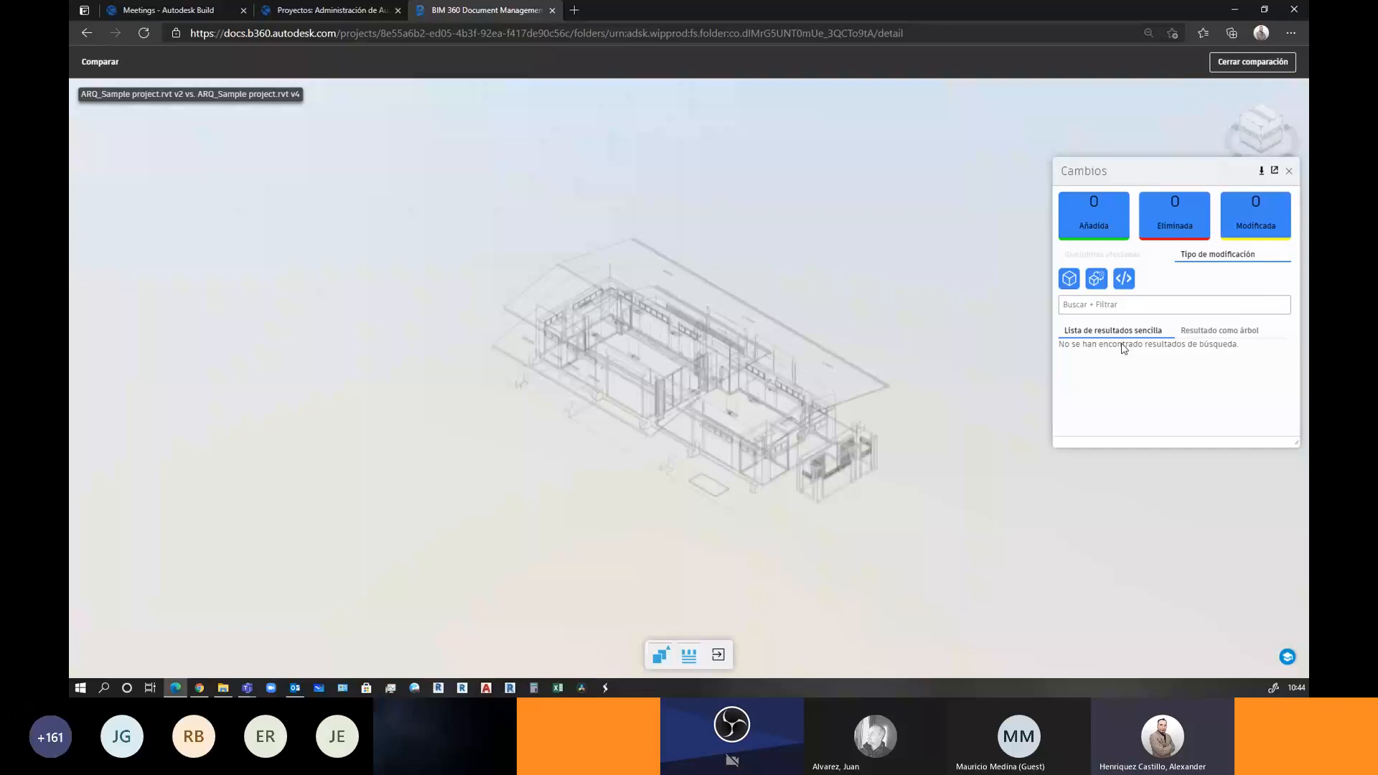
Orbit the model to confirm there are no changes, then close the comparison
left_click_drag(929, 444, 1149, 237)
left_click(1289, 171)
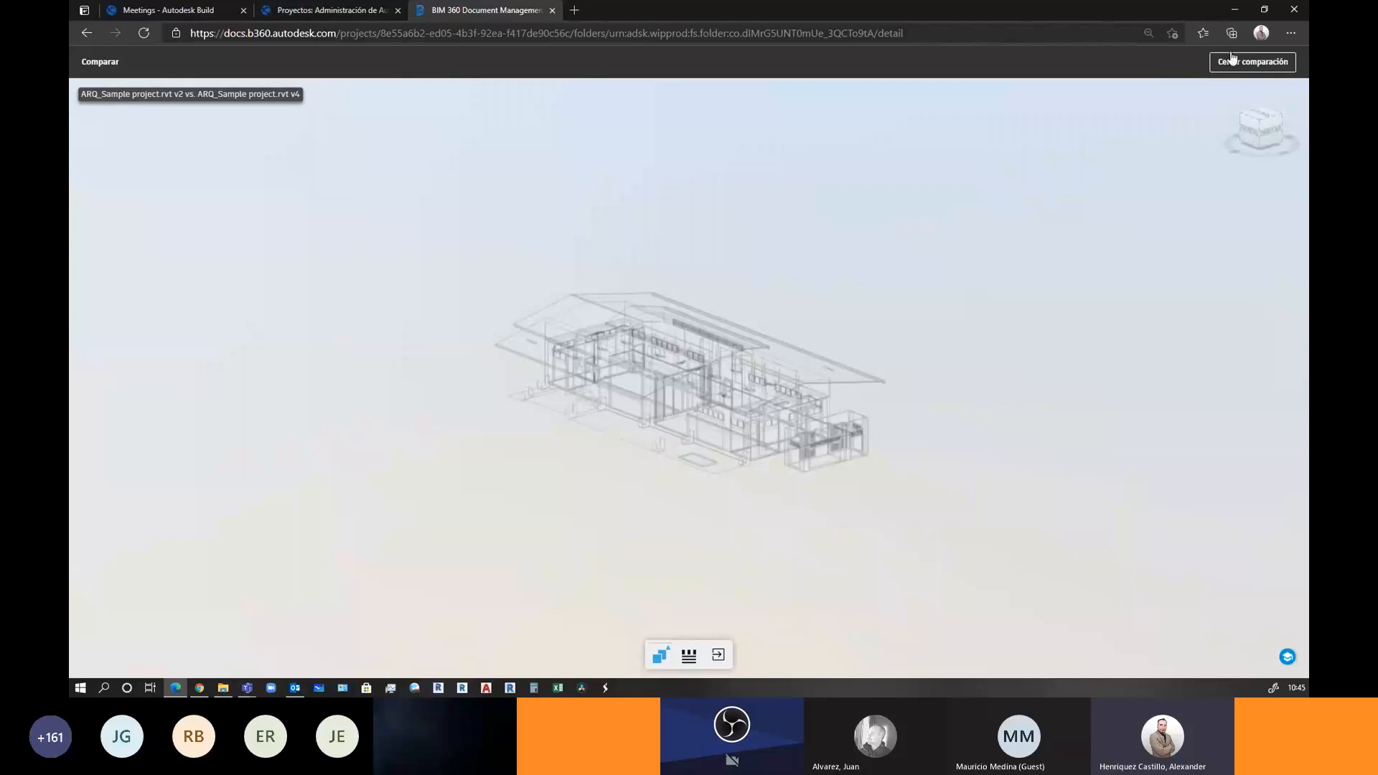
left_click_drag(737, 462, 588, 454)
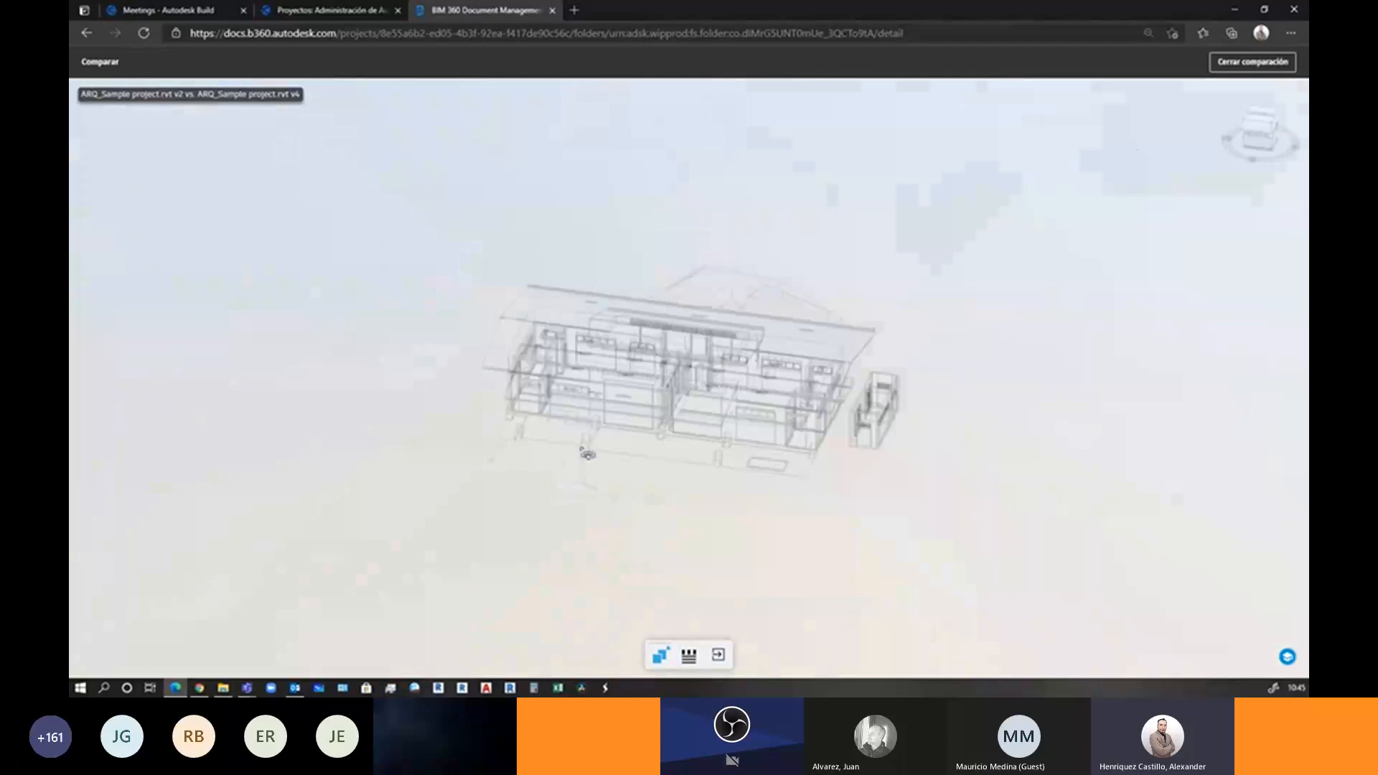
left_click(1264, 69)
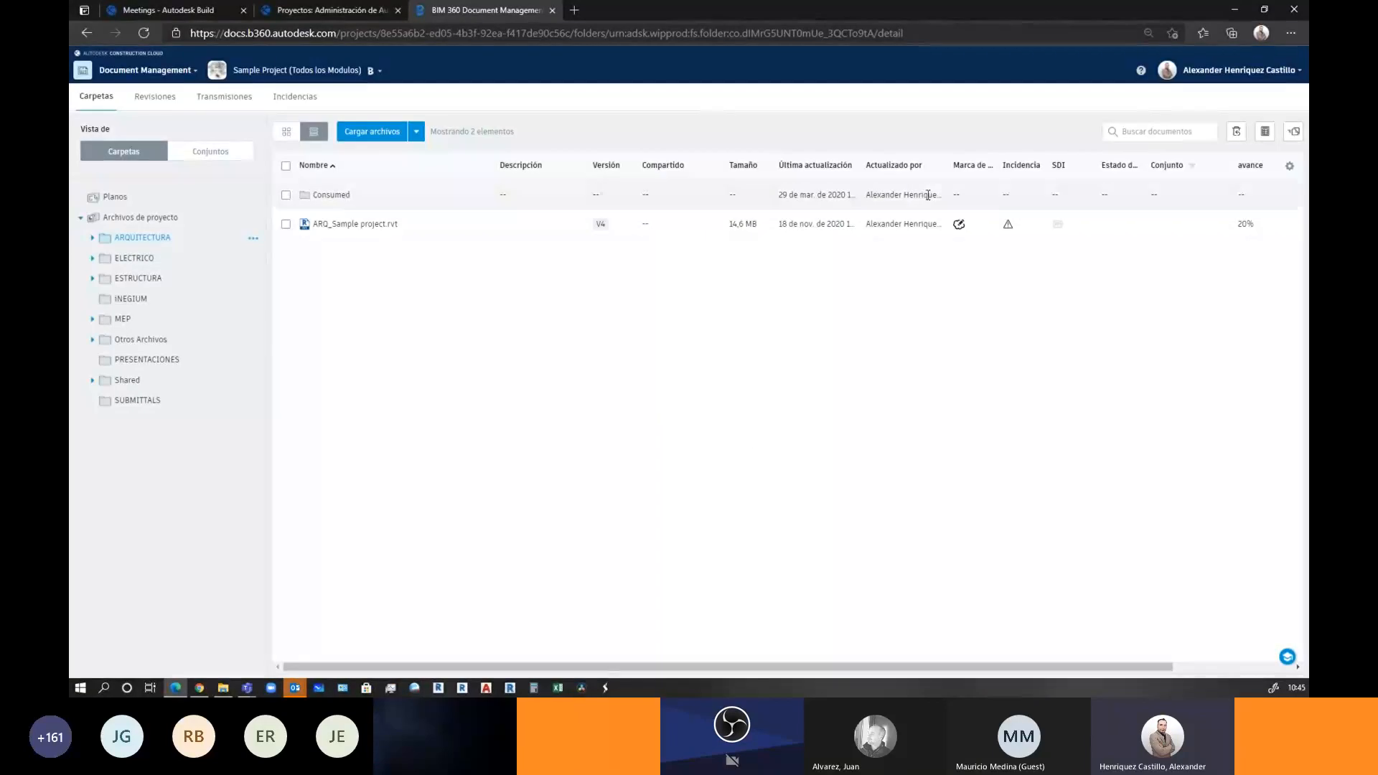
Choose versions V3 and V2 of ARQ_Sample project.rvt for comparison
left_click(601, 225)
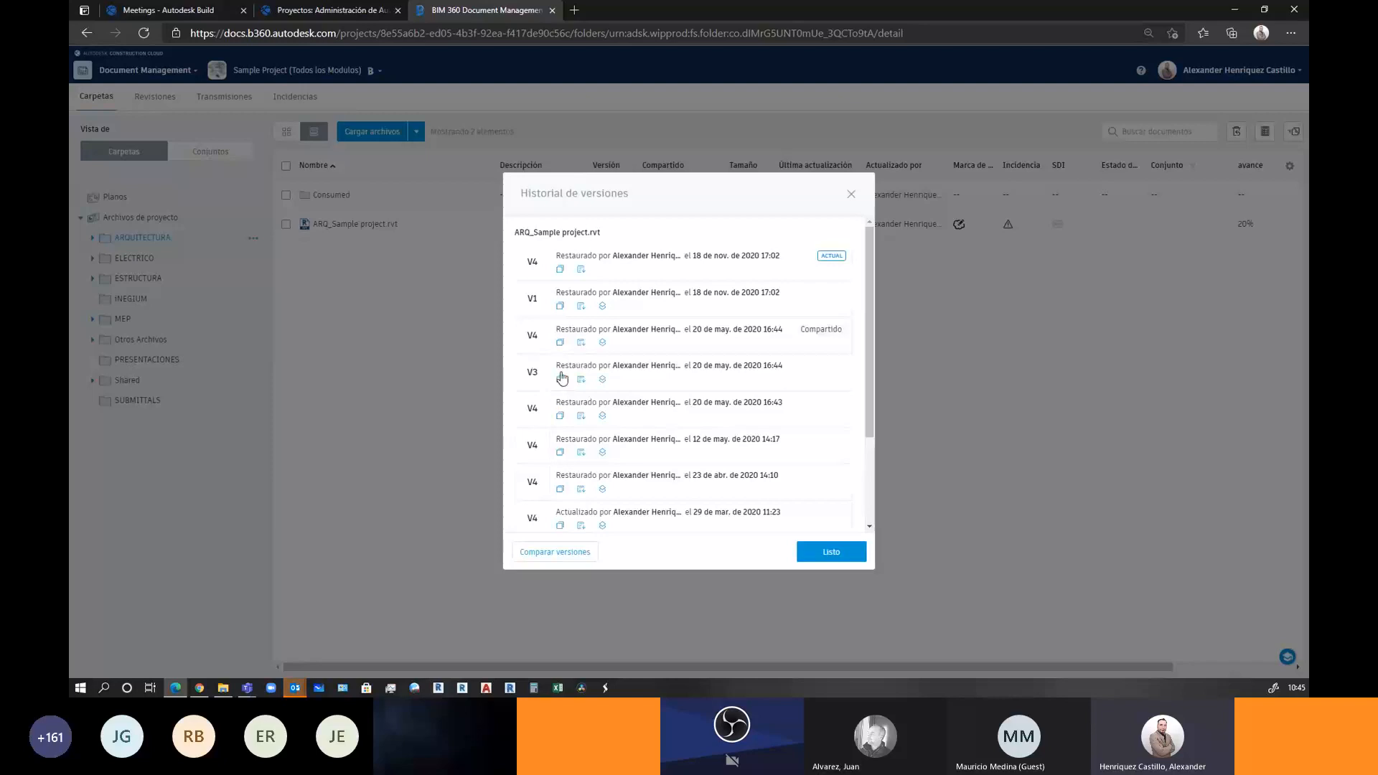
left_click(530, 553)
left_click(529, 263)
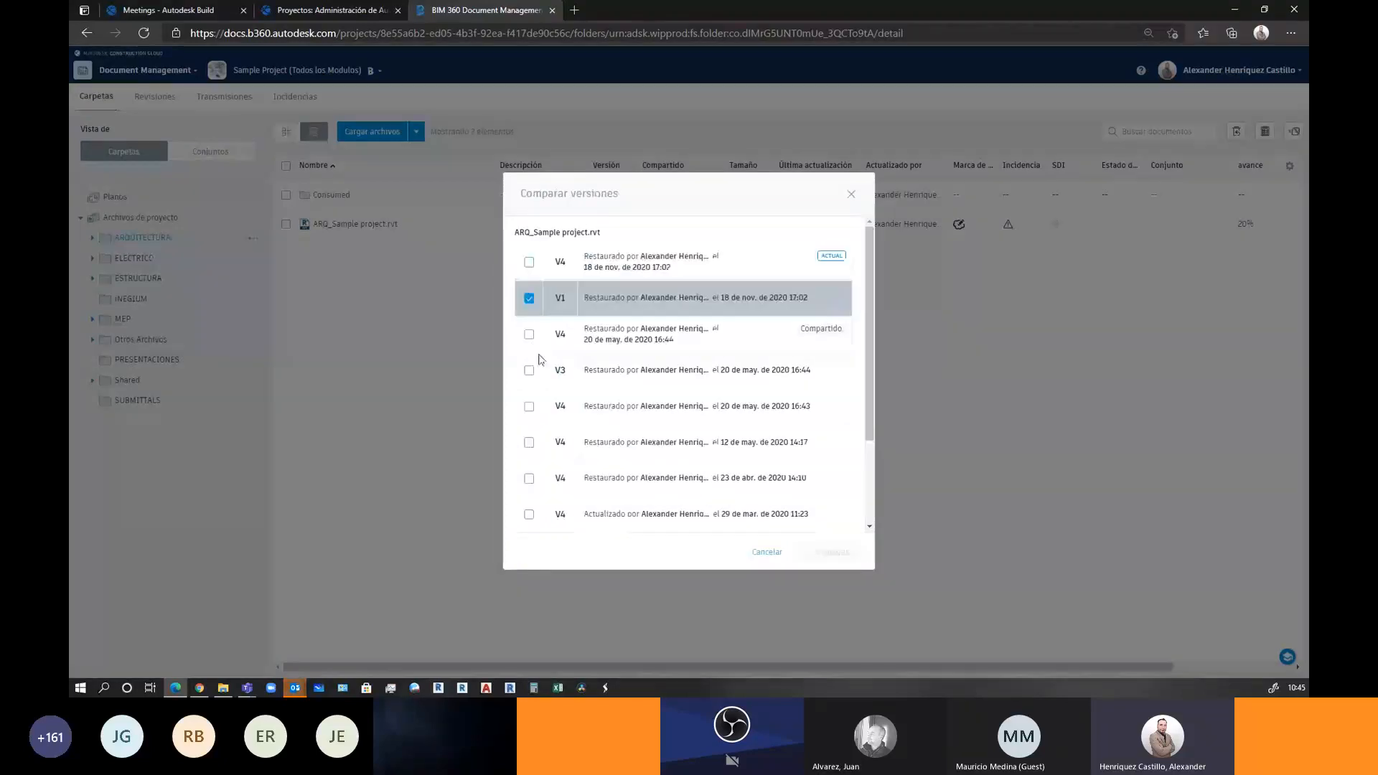
left_click(530, 372)
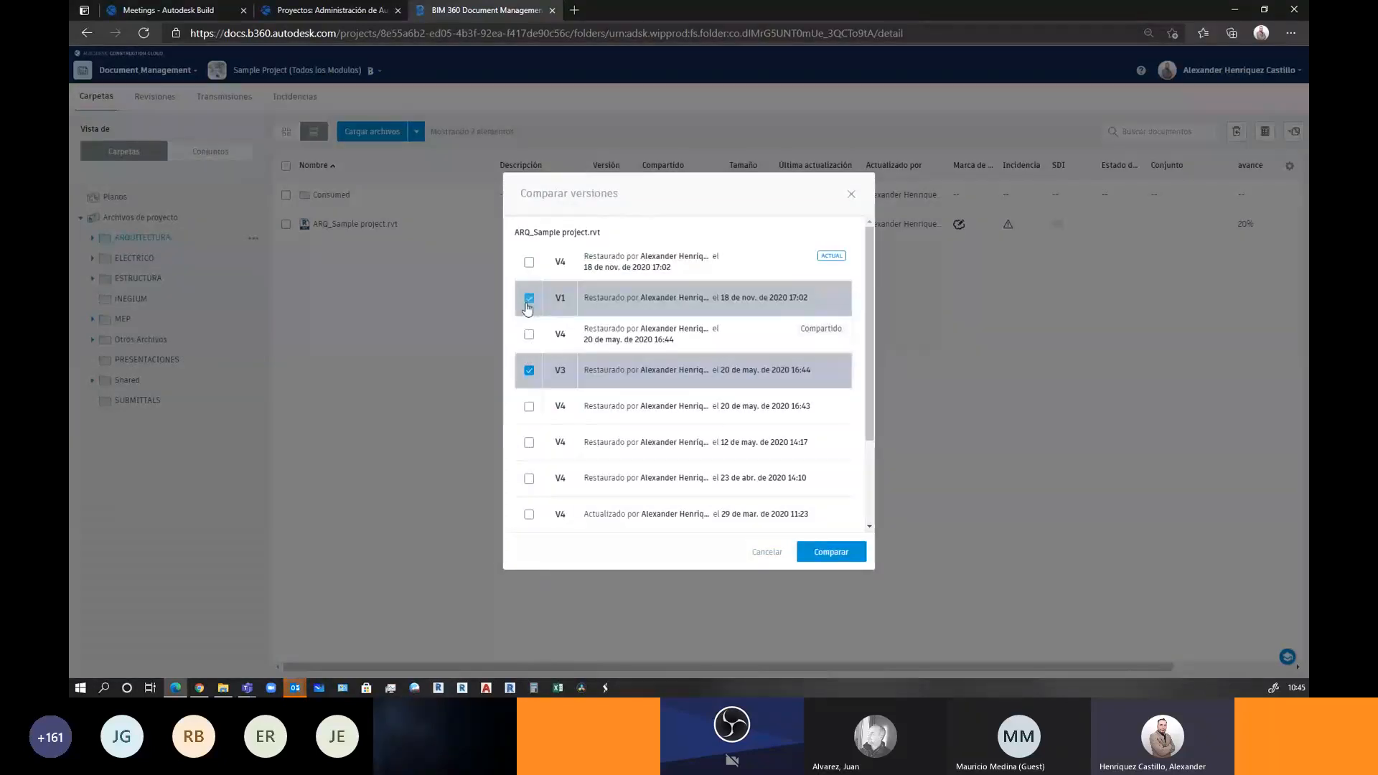
left_click(528, 300)
scroll(534, 353, "down", 2)
left_click(528, 467)
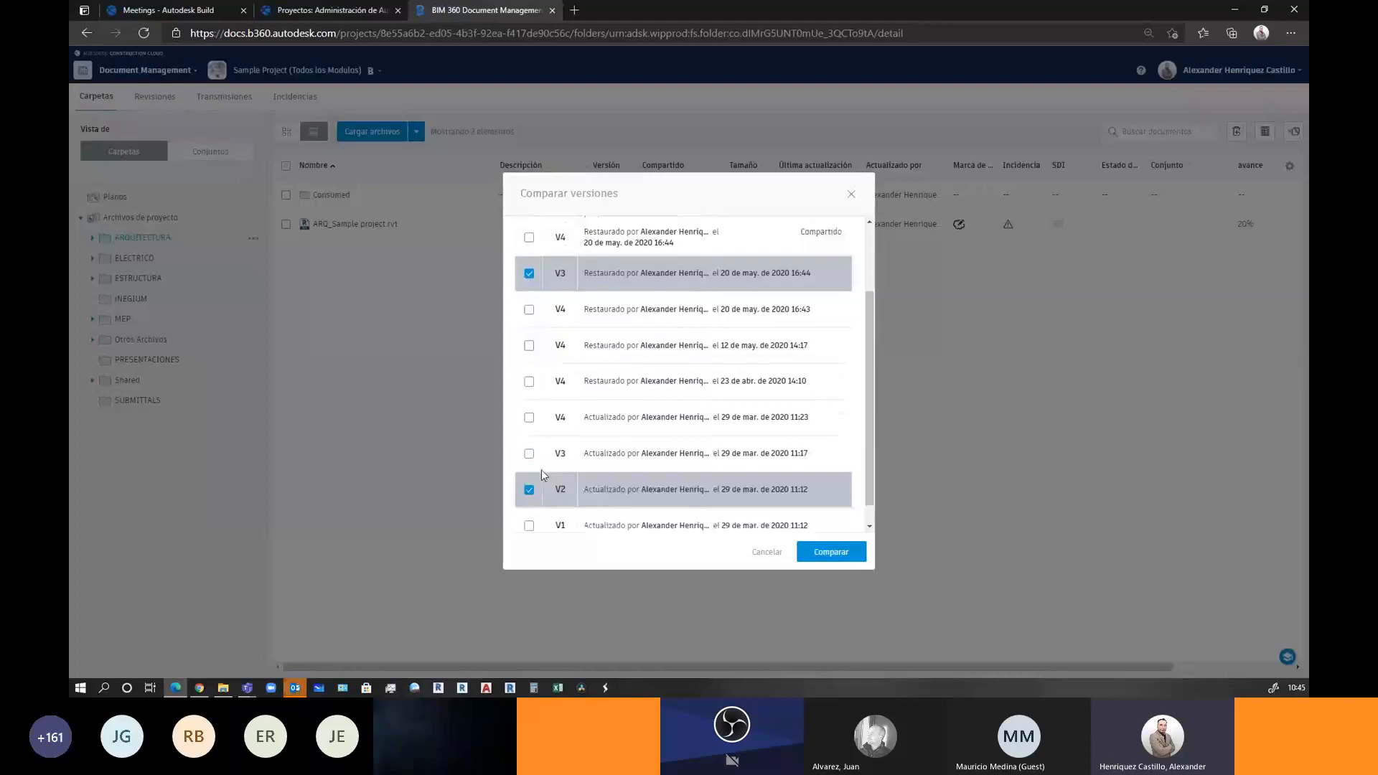
left_click(831, 550)
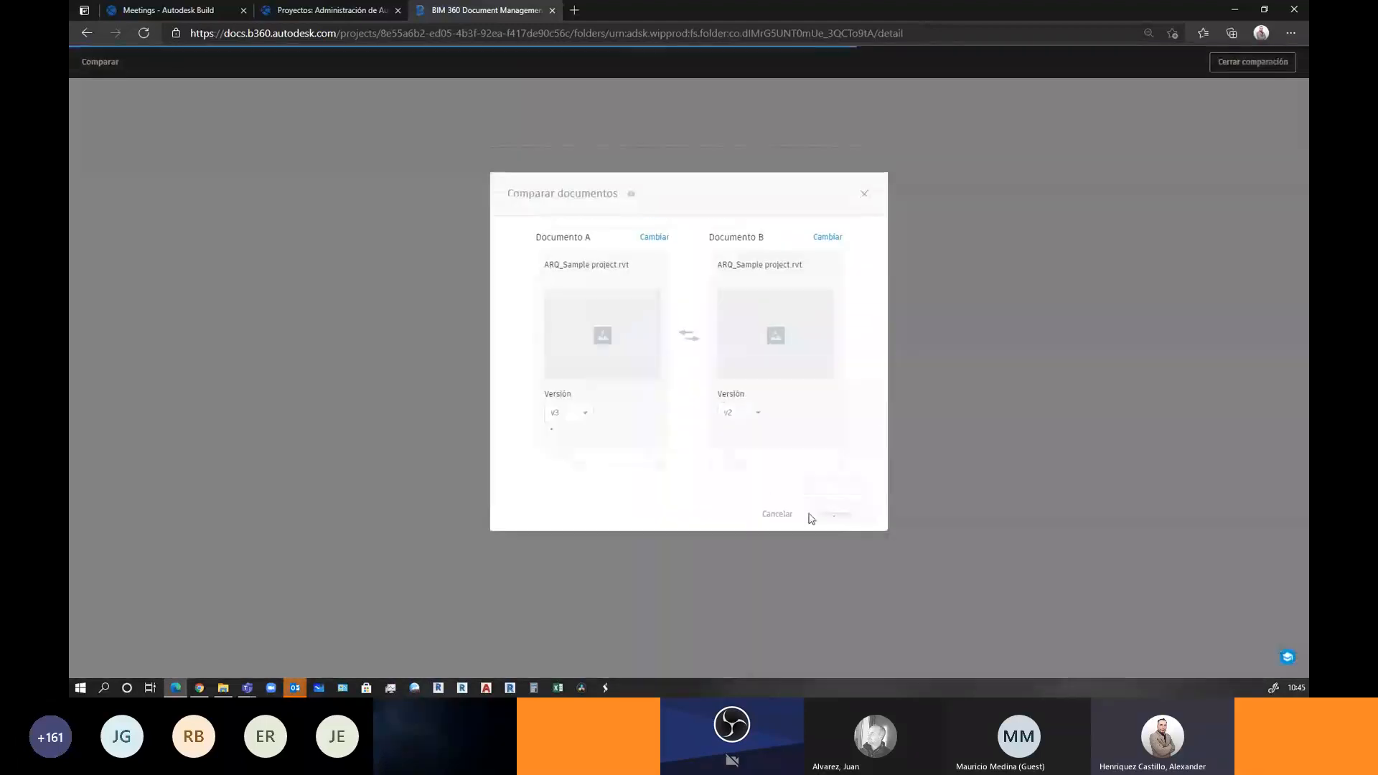
Run the comparison, inspect the three added green walls, and close it
left_click(844, 517)
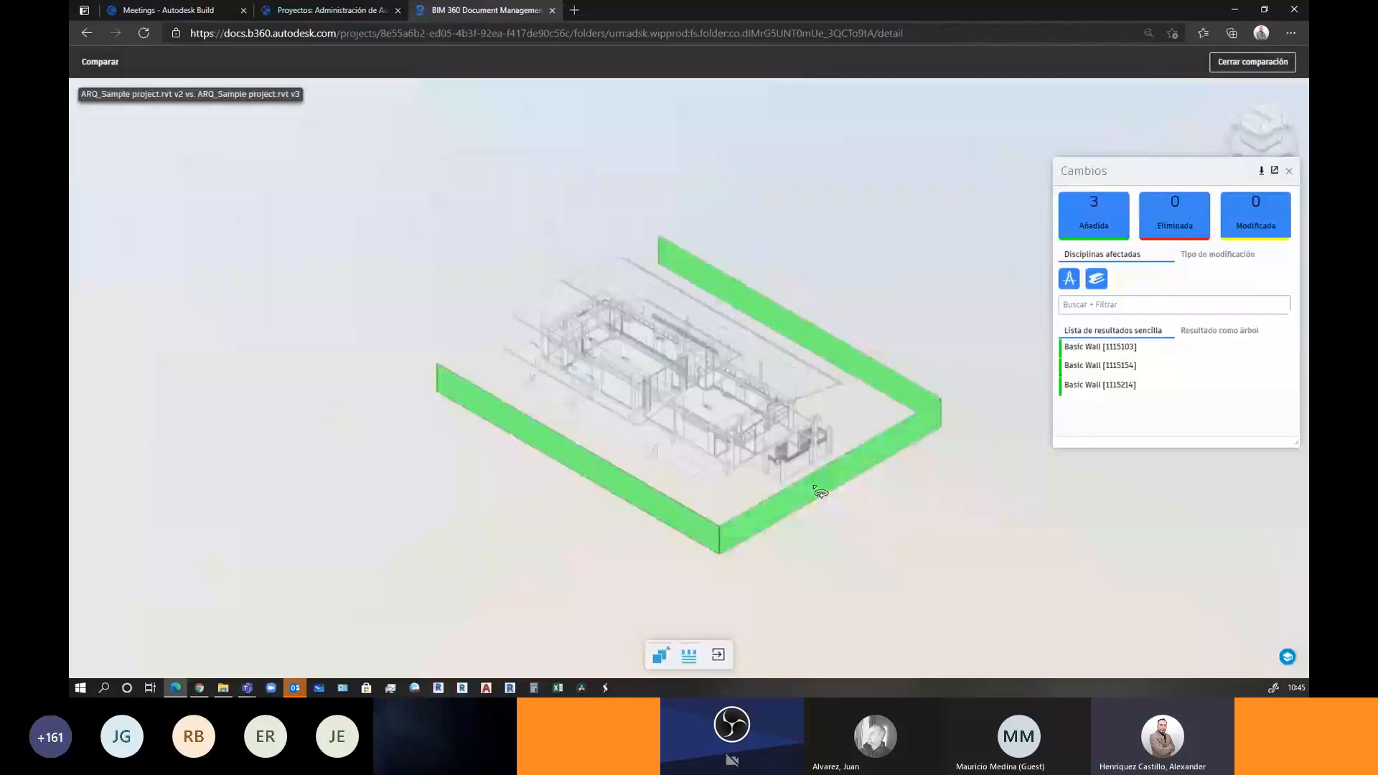
left_click_drag(748, 520, 1027, 470)
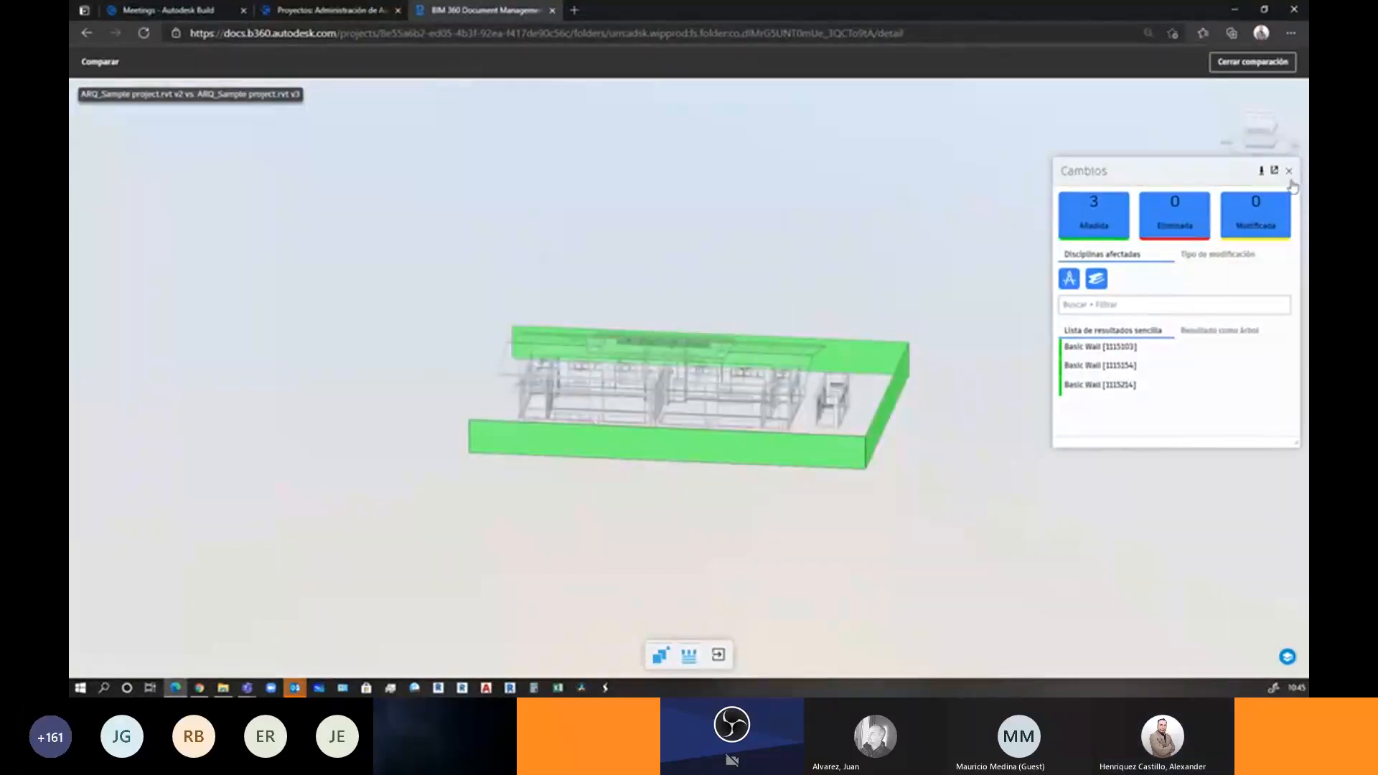
left_click(1289, 171)
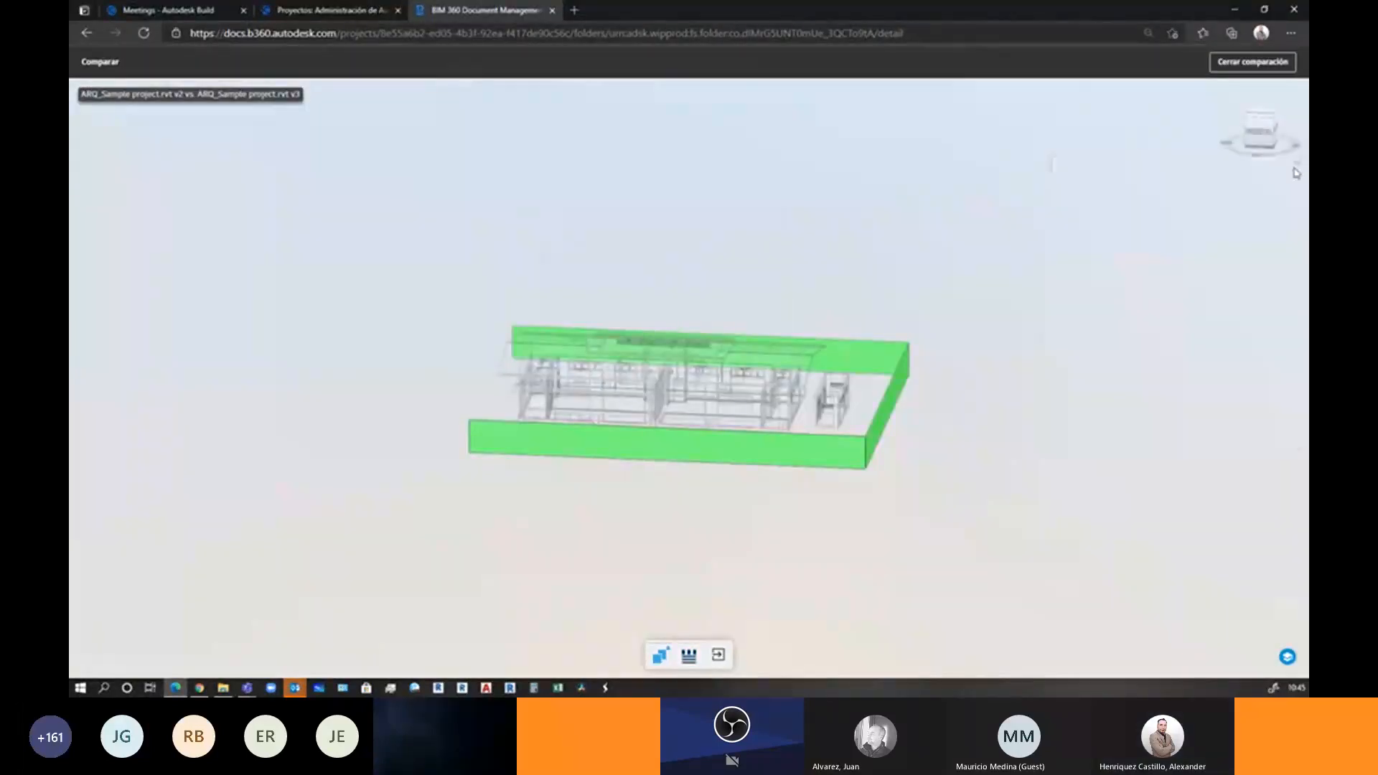
left_click(1261, 65)
Return to the Autodesk Build tab and switch DEMO ACC - DOCS Y DESIGN to Docs
left_click(186, 11)
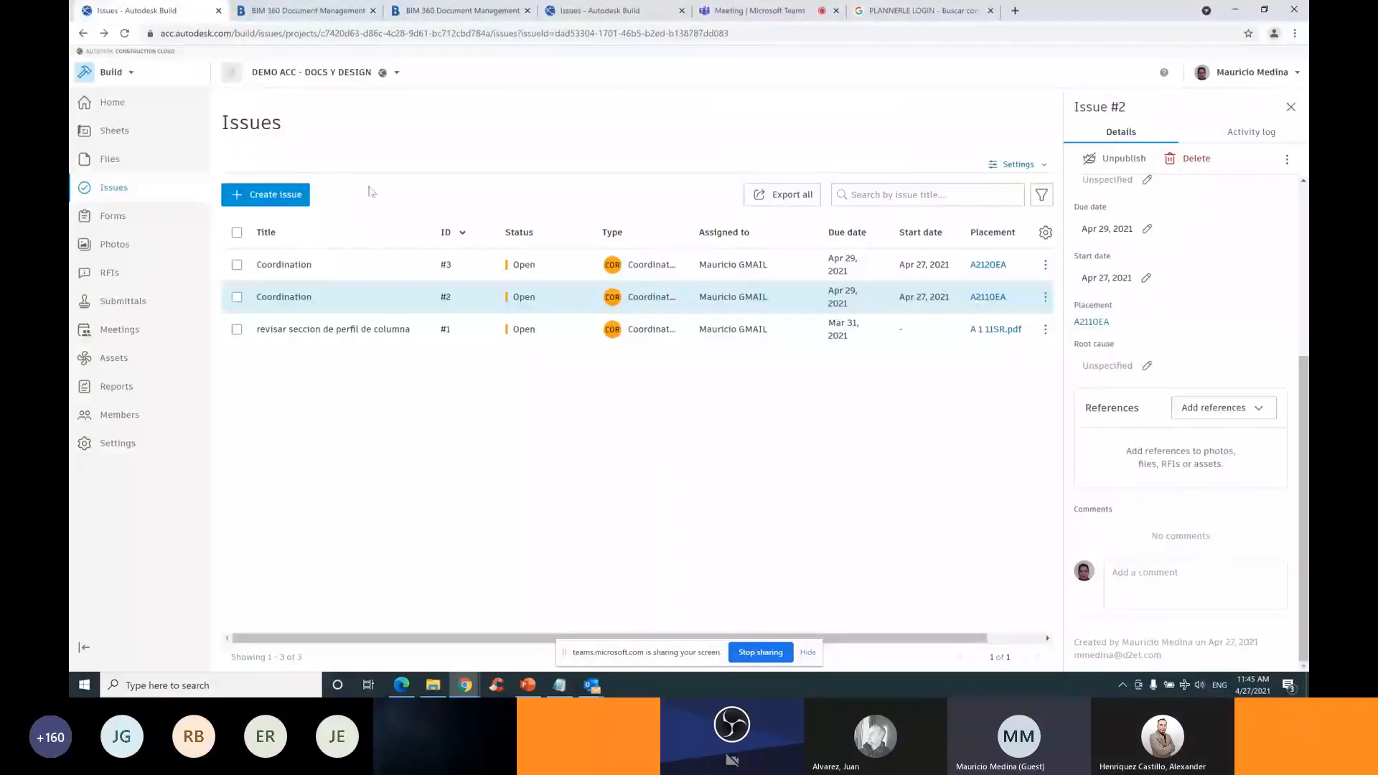
left_click(110, 72)
left_click(107, 108)
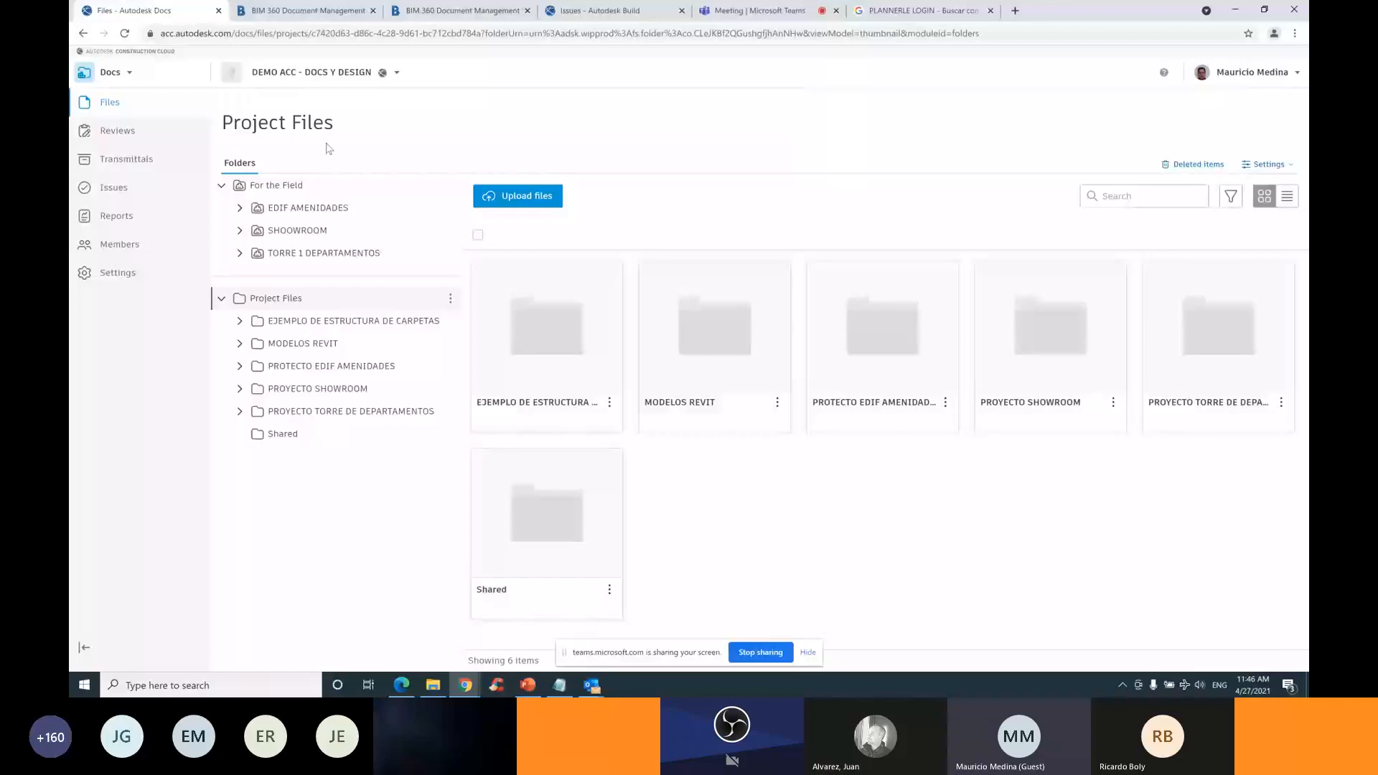
Open PROYECTO SHOWROOM's PLANOS PDF REVISION folder and select sheets A 1 01SR through A 2 000SR
left_click(240, 388)
left_click(298, 455)
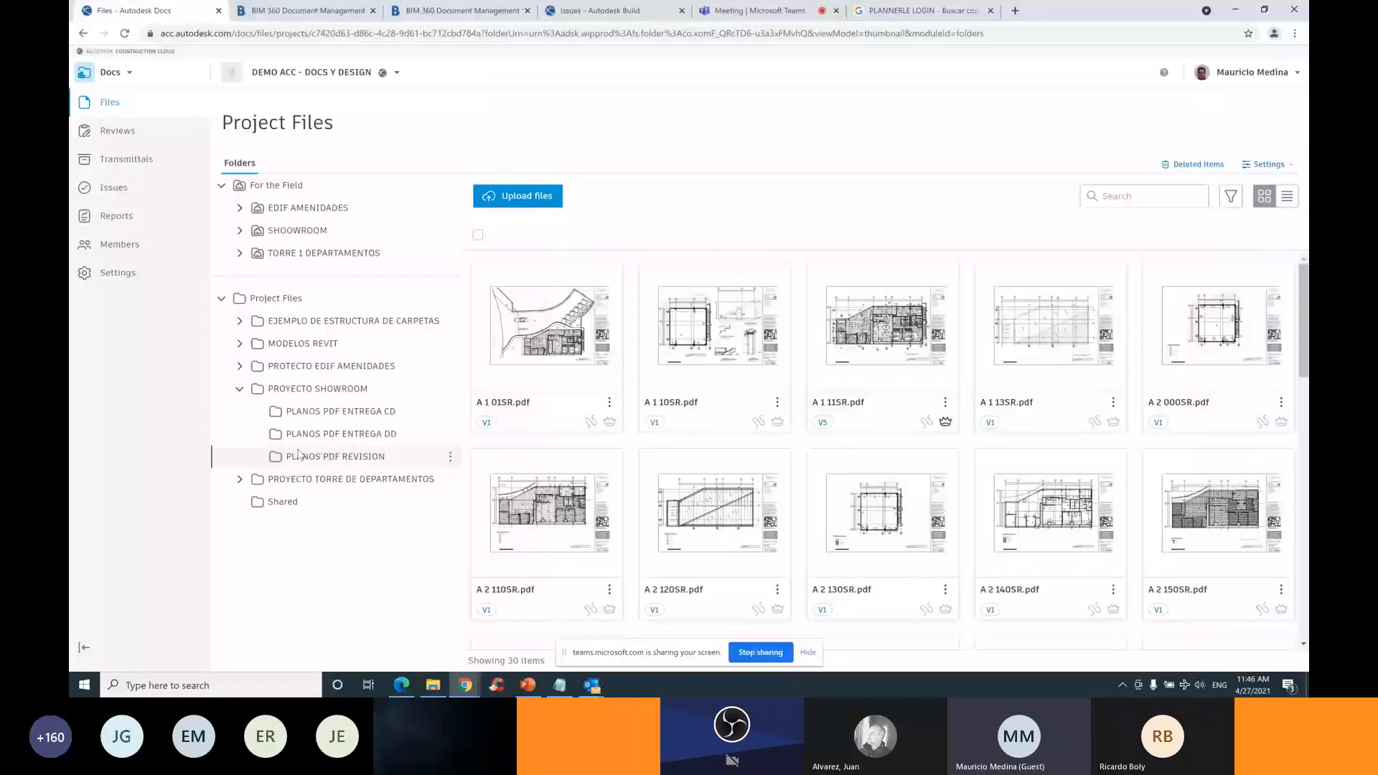
left_click(482, 271)
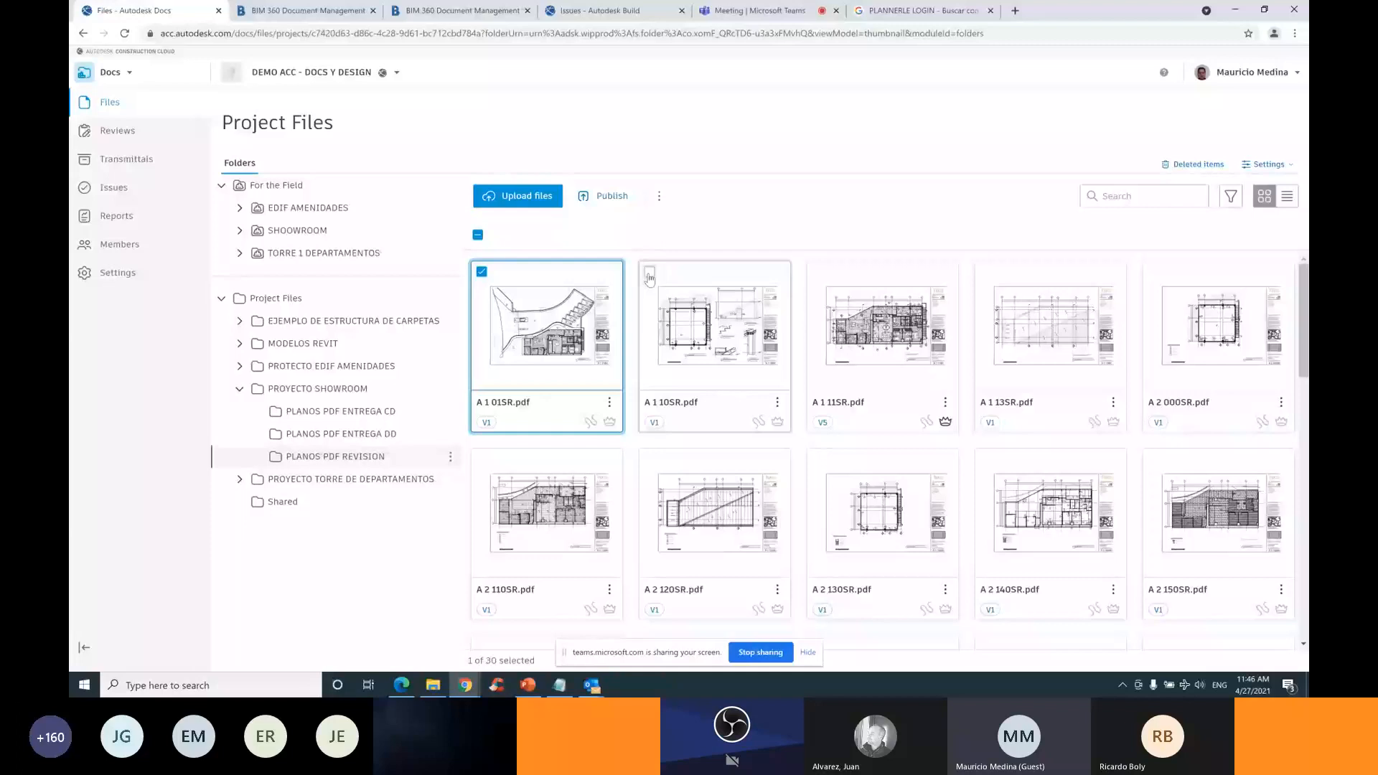
left_click(650, 272)
left_click(818, 272)
left_click(985, 272)
left_click(1154, 272)
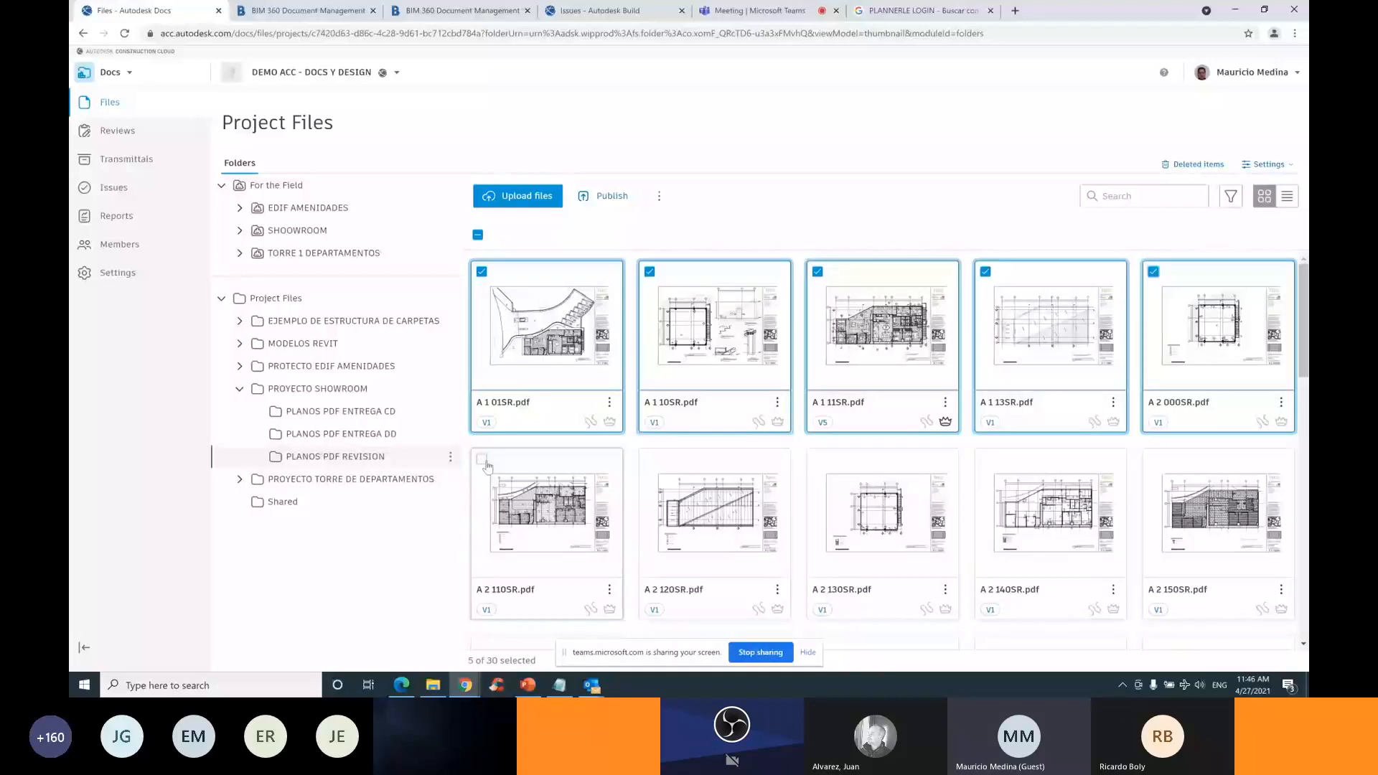
Add sheets A 2 110SR through A 2 150SR to the selection
left_click(481, 459)
left_click(649, 458)
left_click(817, 459)
left_click(986, 459)
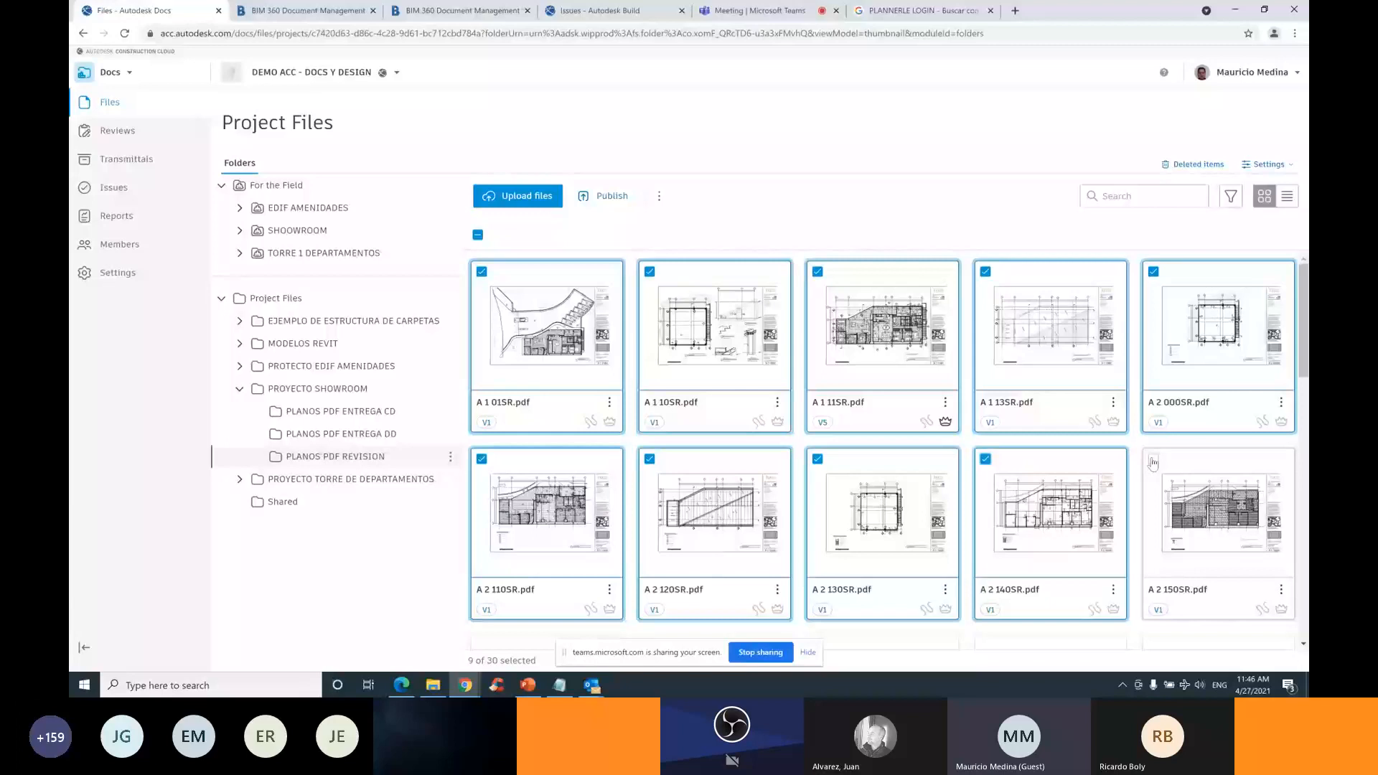
left_click(1154, 460)
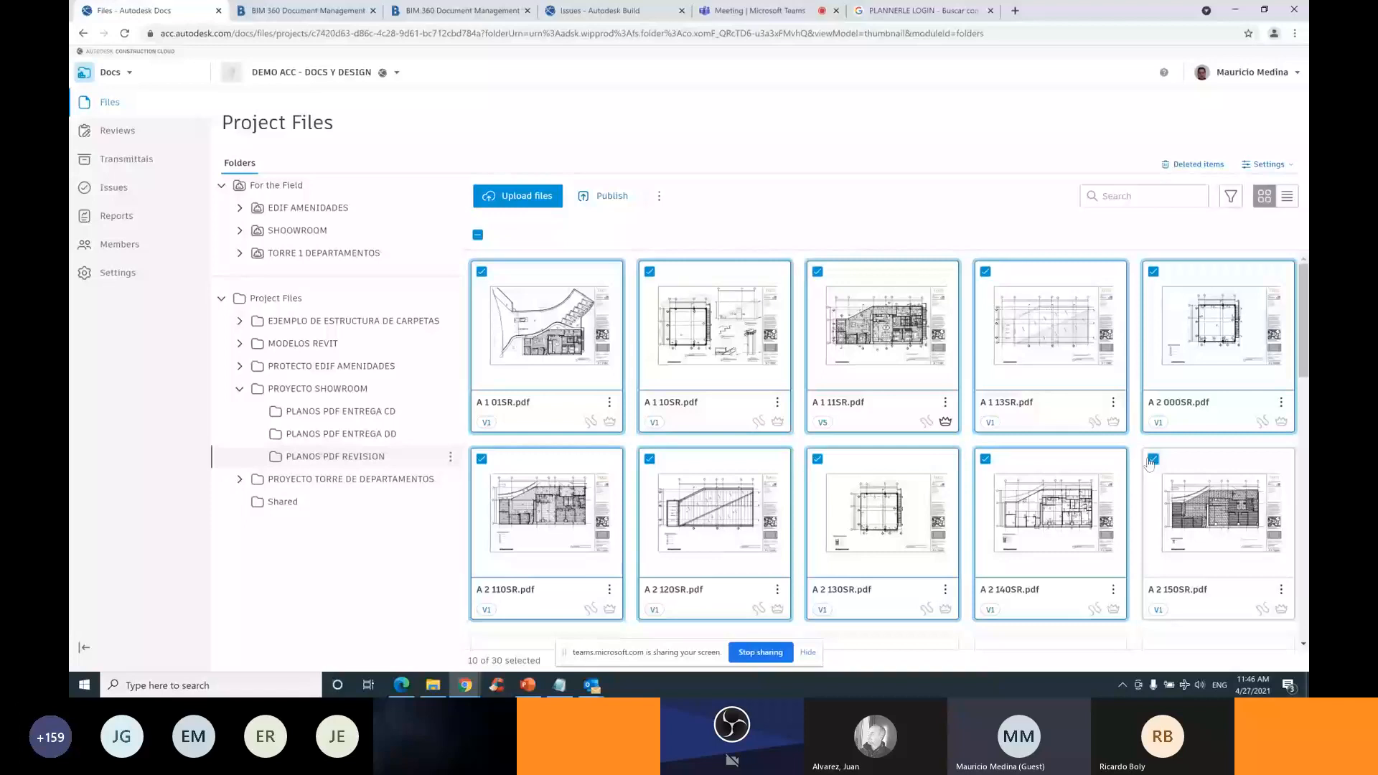
left_click(659, 198)
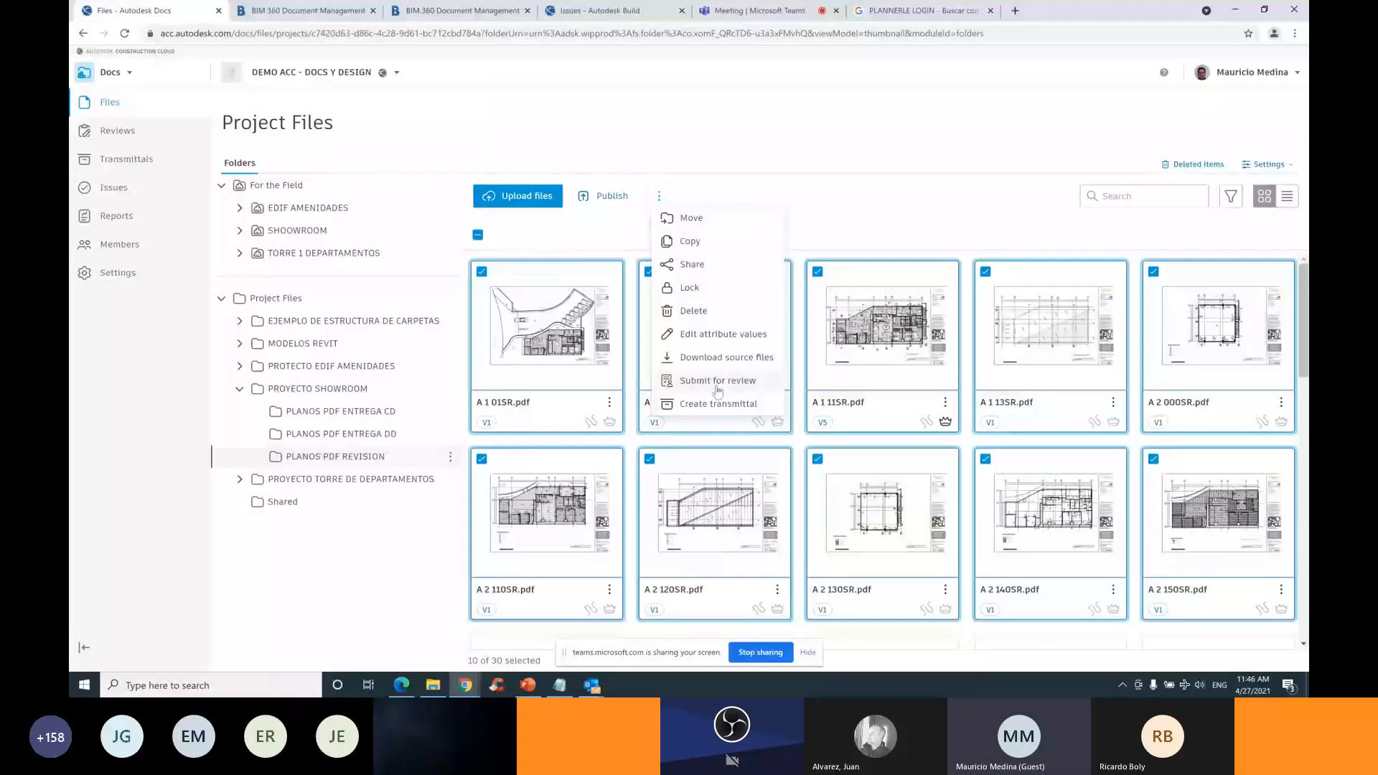
Send transmittal ENTREGA CD 50% with the ten sheets to one project member, then view Transmittals
left_click(717, 403)
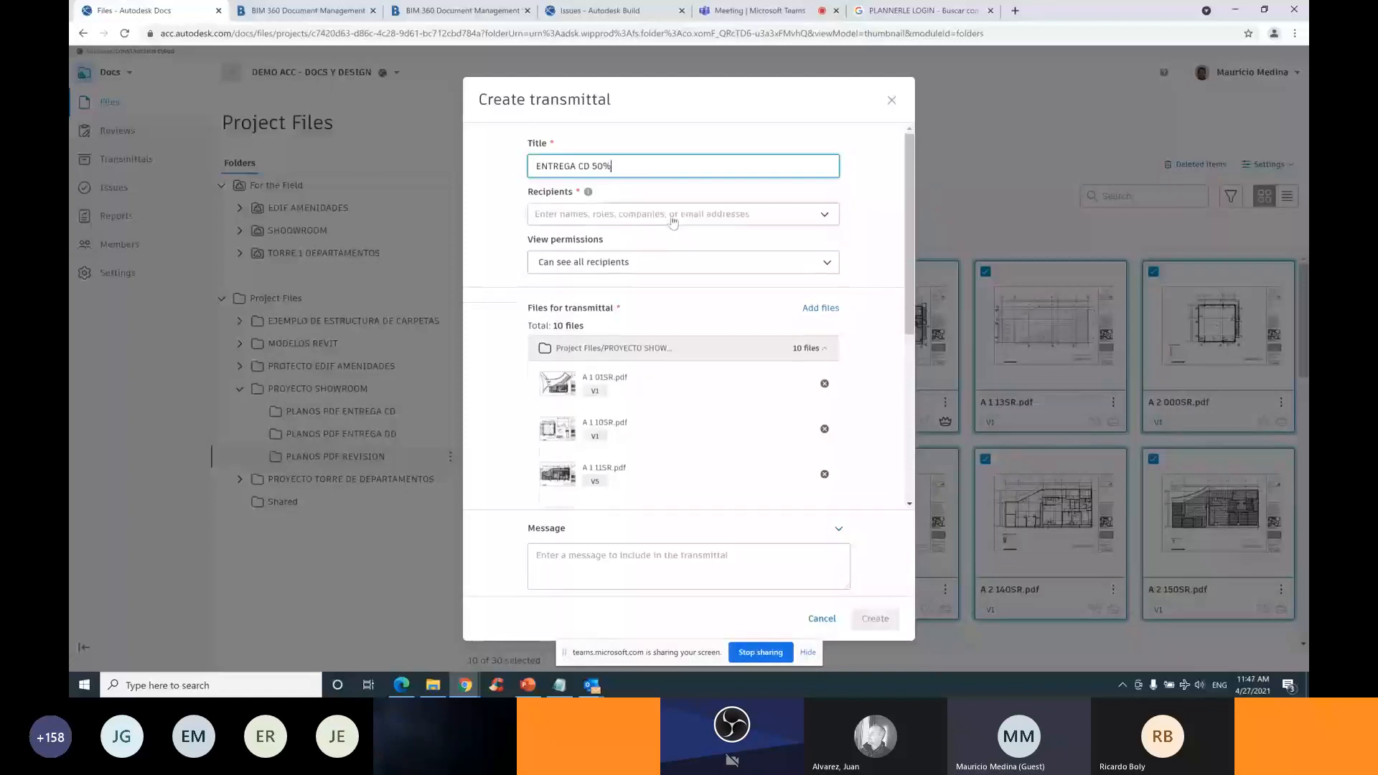
left_click(672, 222)
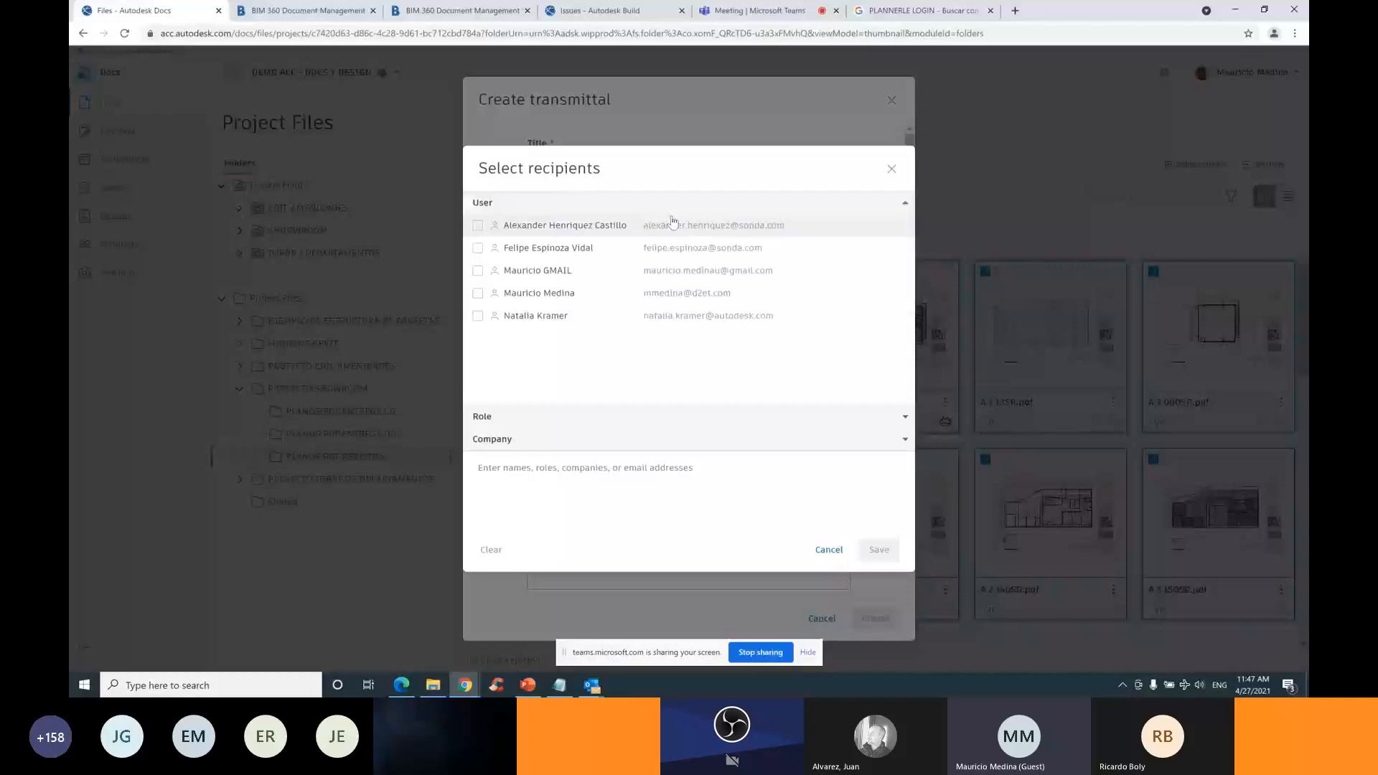
left_click(477, 270)
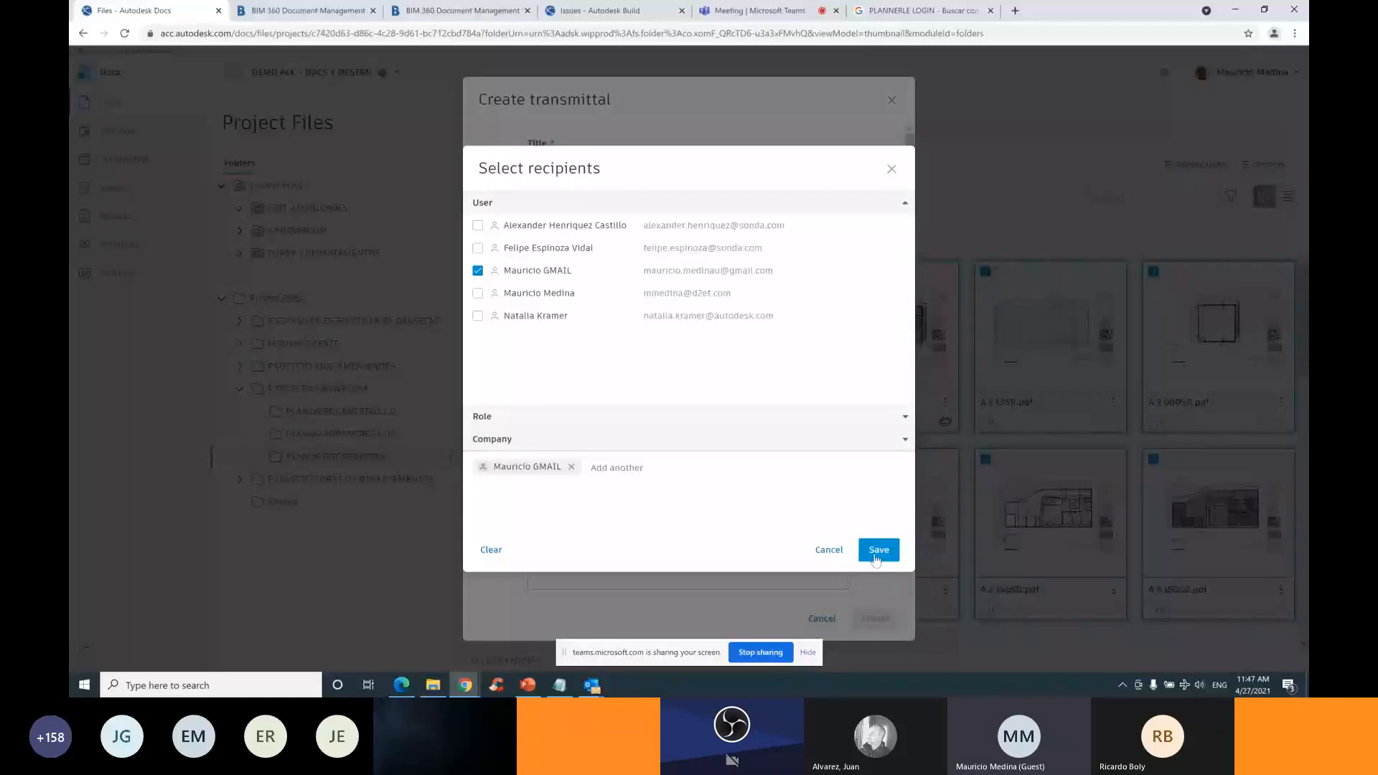
left_click(878, 549)
left_click(872, 617)
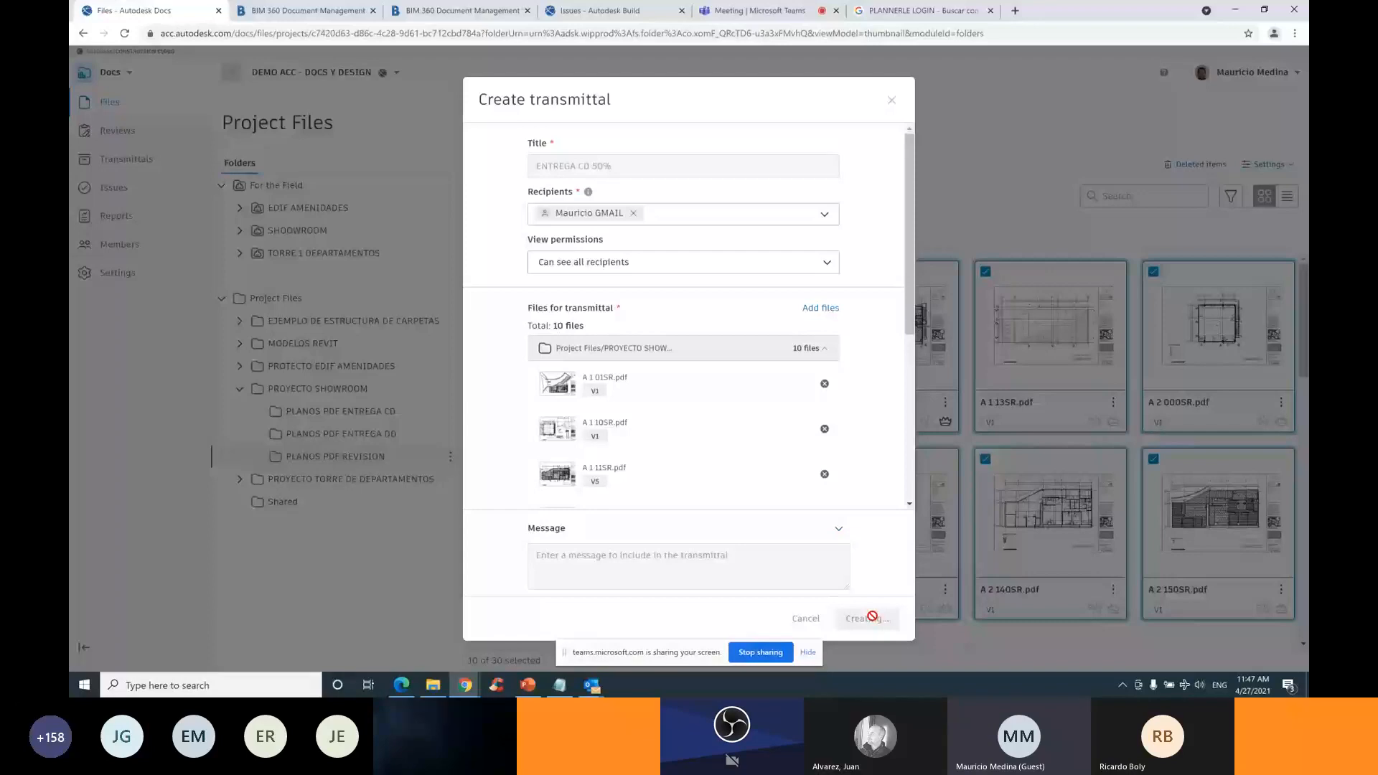
left_click(128, 163)
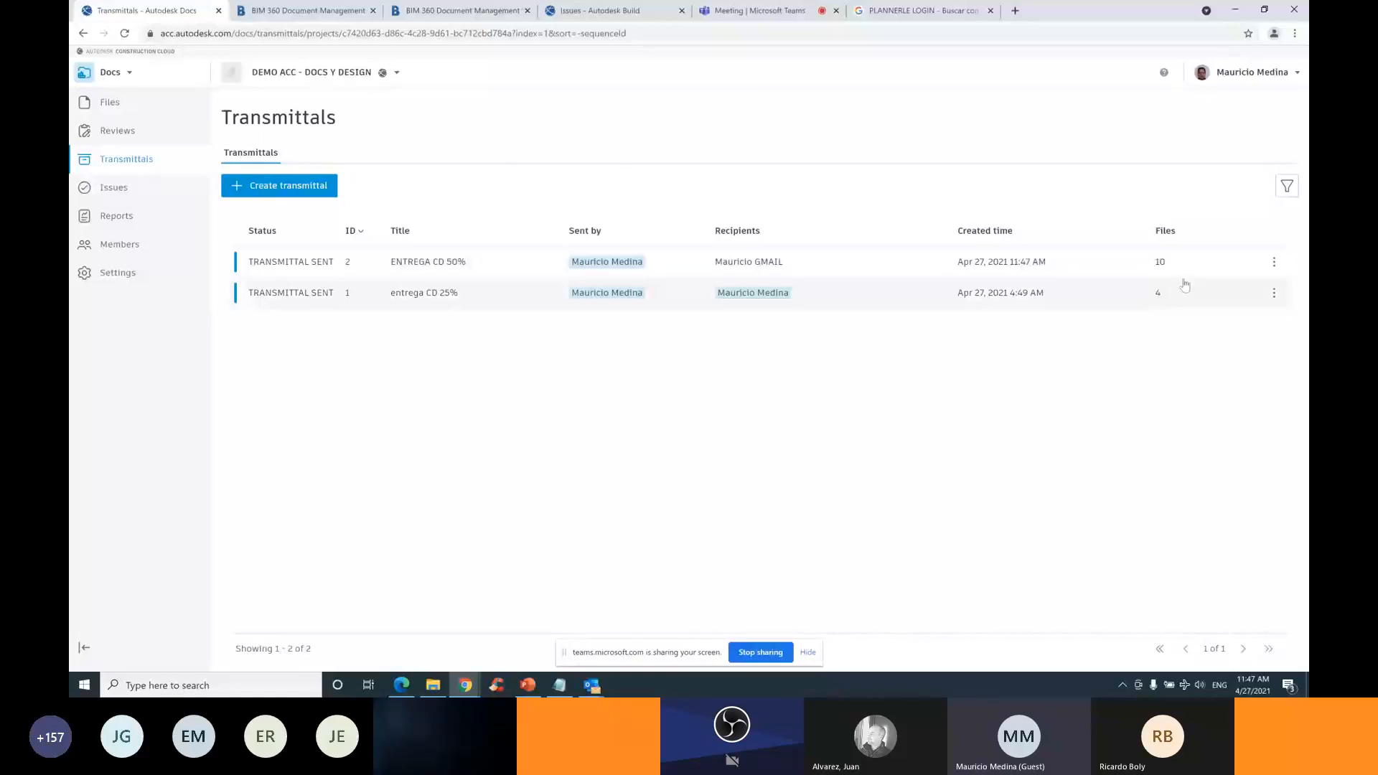
Check the ten files in transmittal #2, ENTREGA CD 50%, then return to Project Files
left_click(1184, 277)
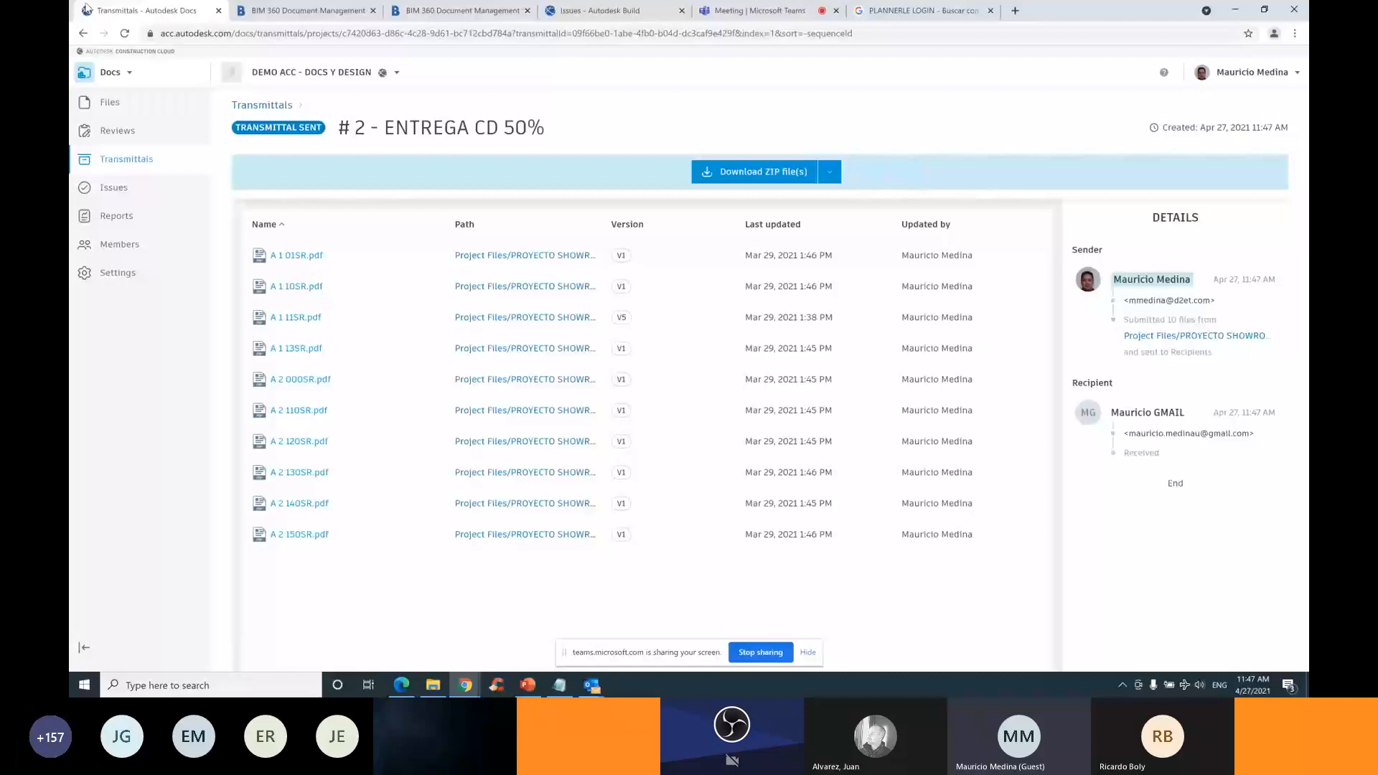
left_click(115, 160)
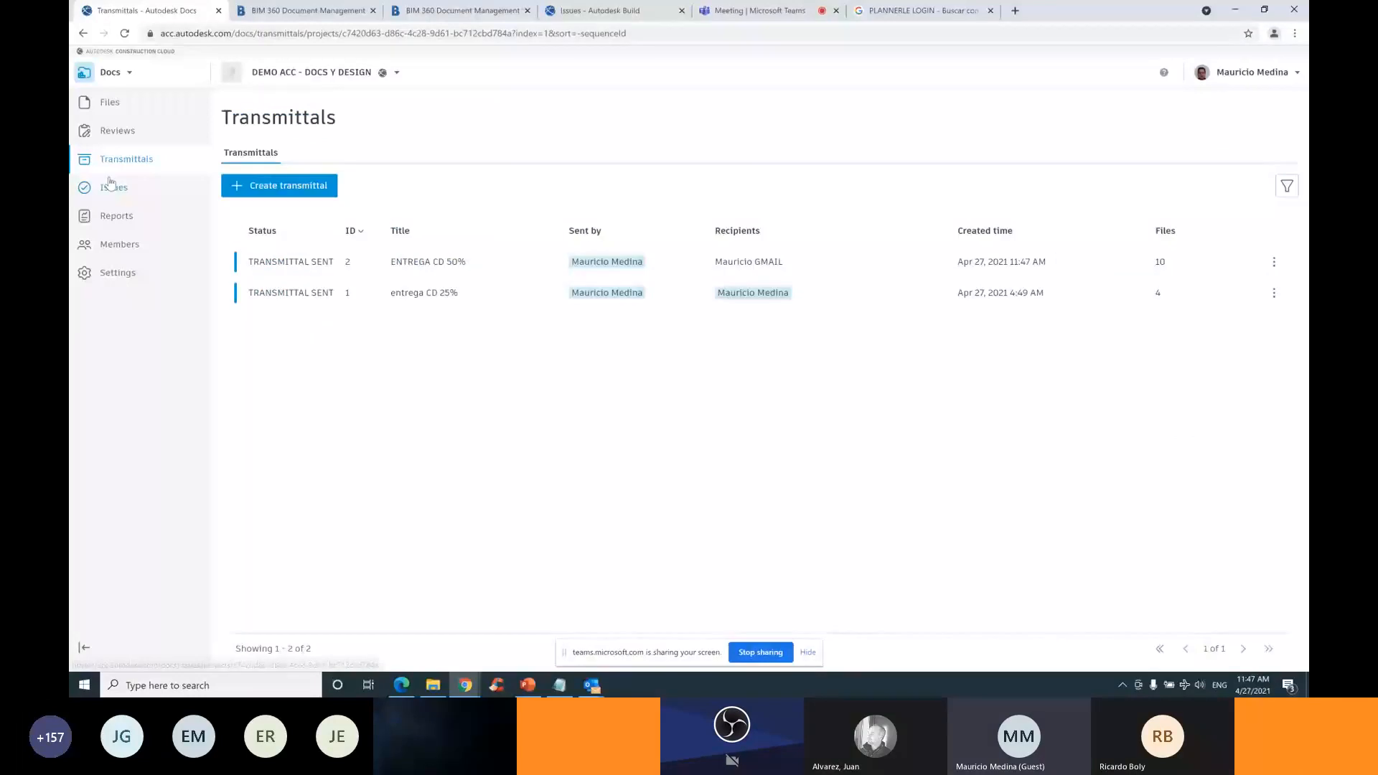
left_click(111, 105)
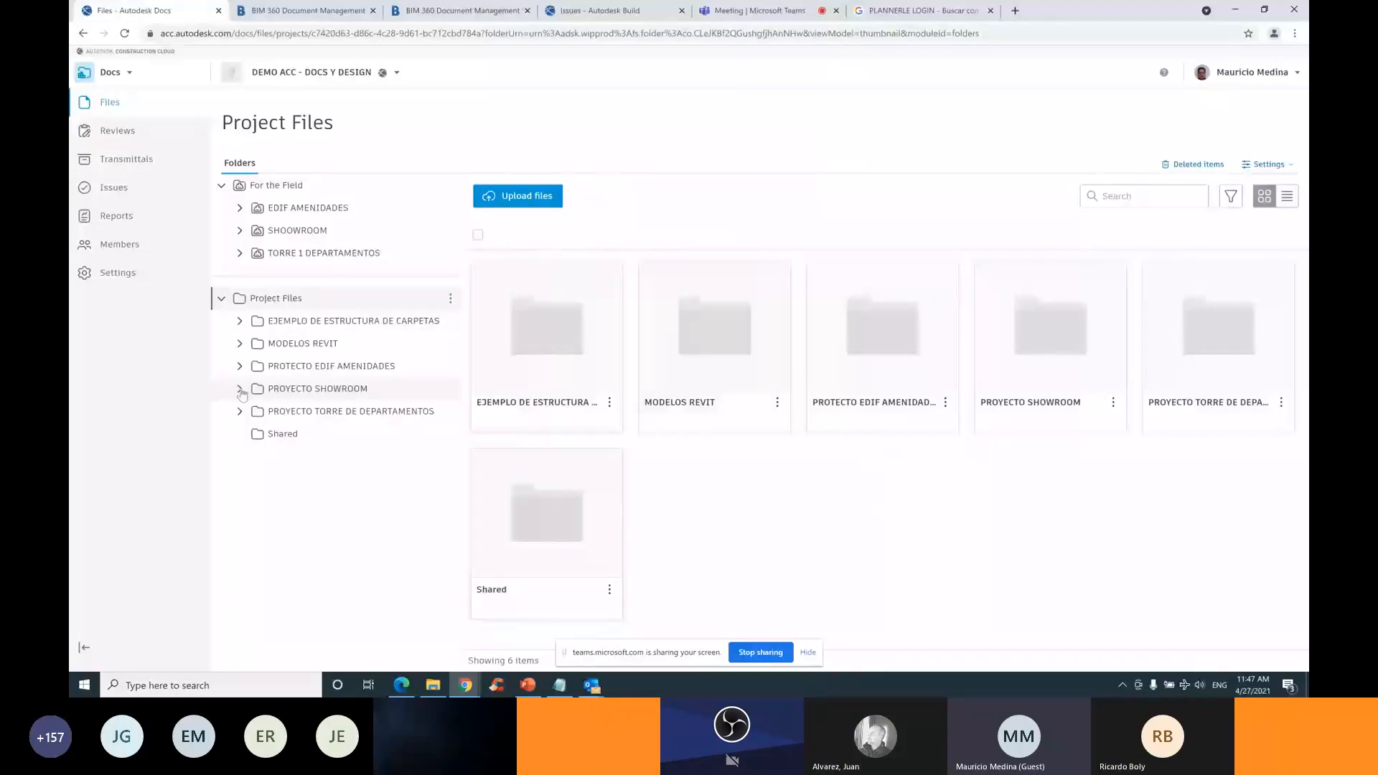
In PROYECTO SHOWROOM, open the PLANOS PDF REVISION folder and select A 1 01SR.pdf
left_click(241, 389)
left_click(336, 455)
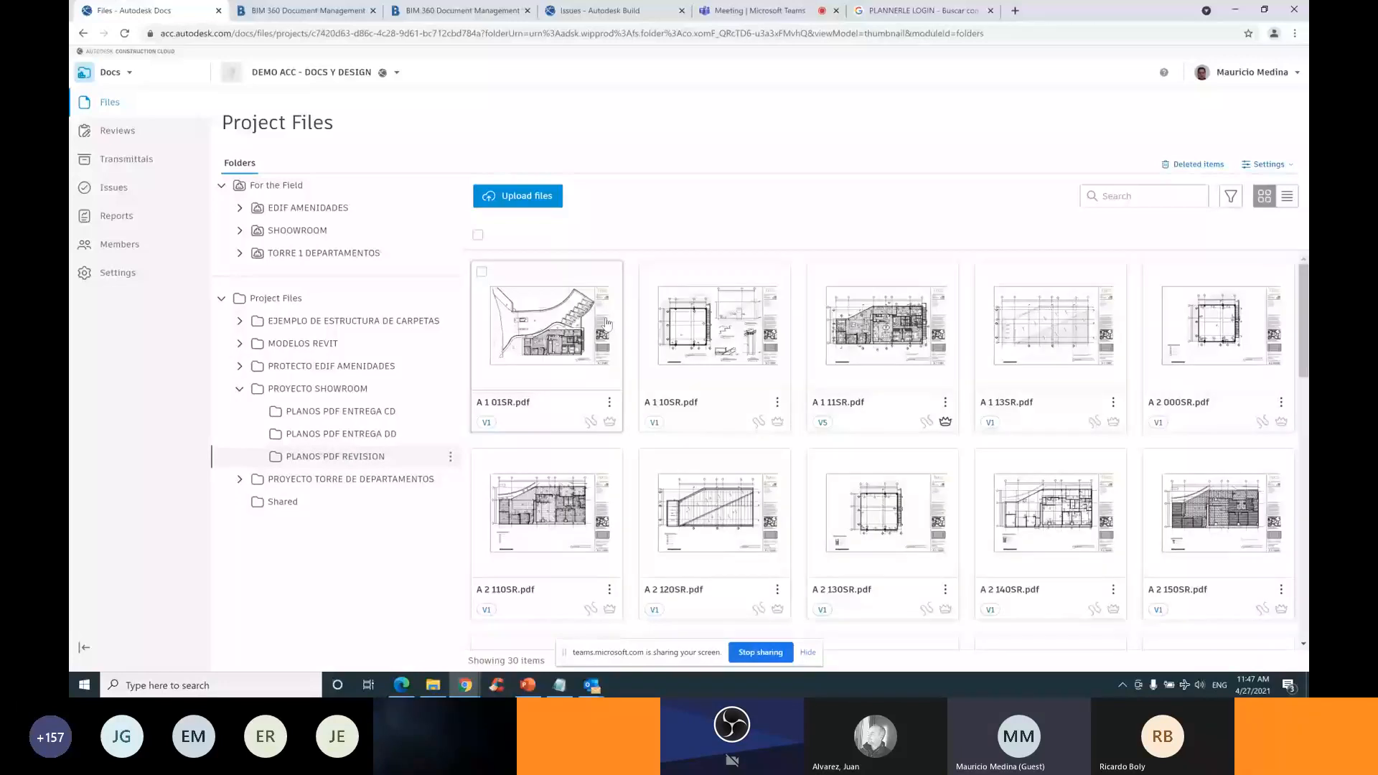
left_click(618, 393)
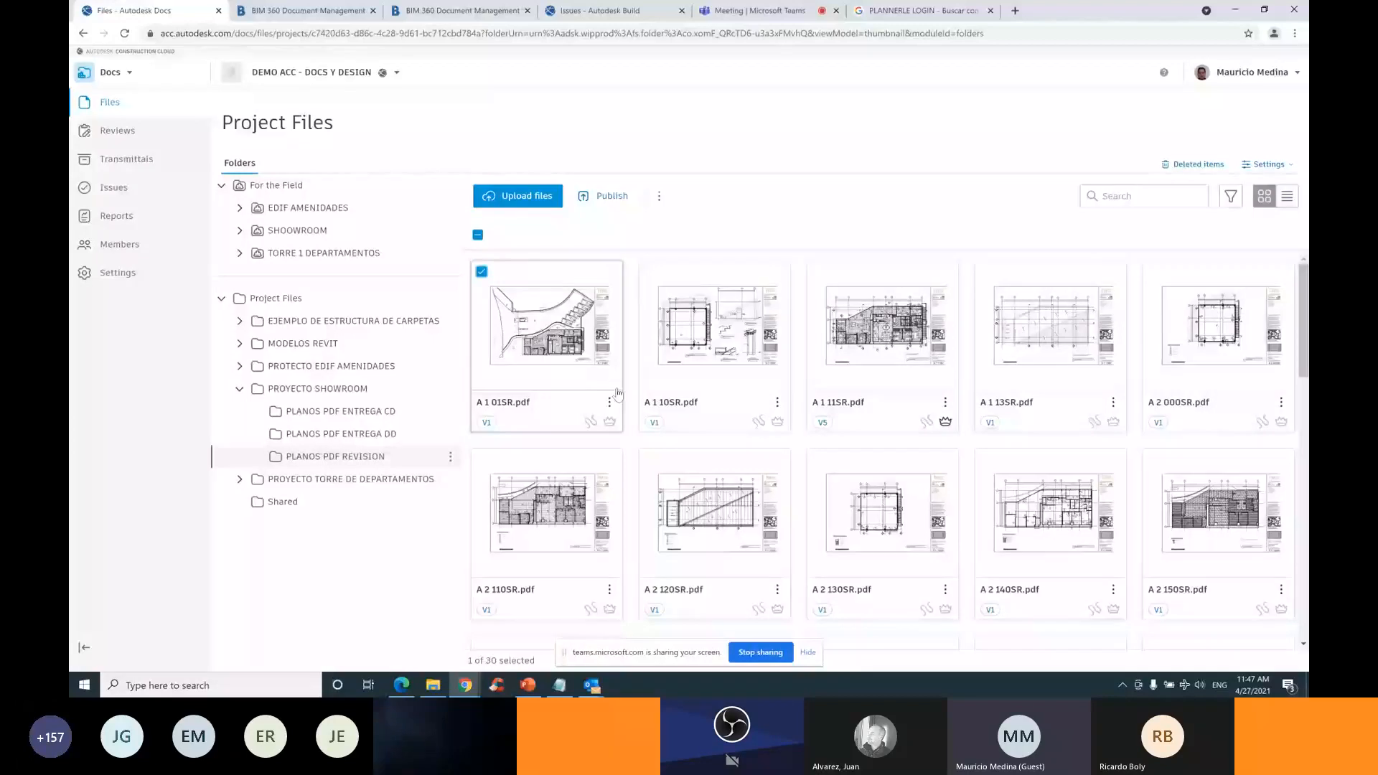
Share the sheet as 'Current version at the time of sharing' and generate its link
left_click(659, 196)
left_click(598, 225)
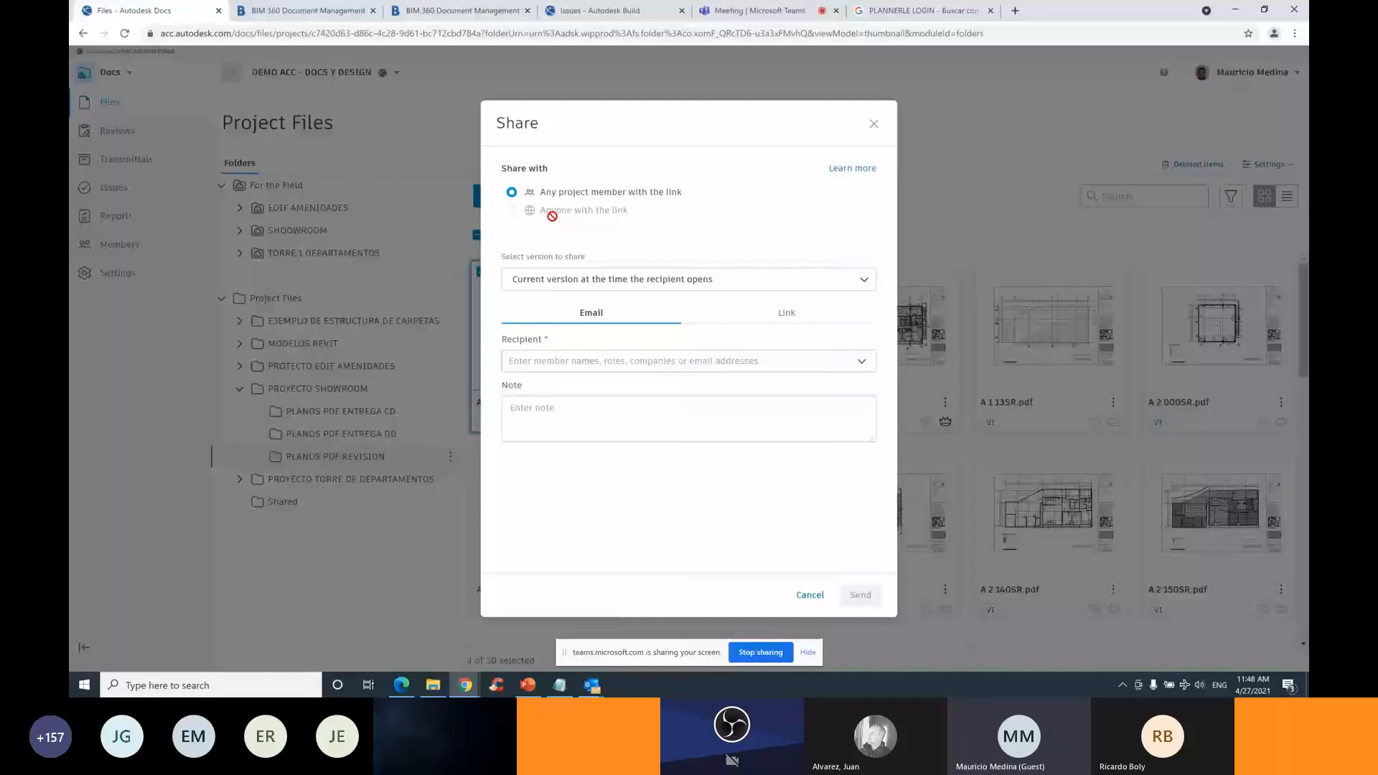
left_click(825, 286)
left_click(584, 226)
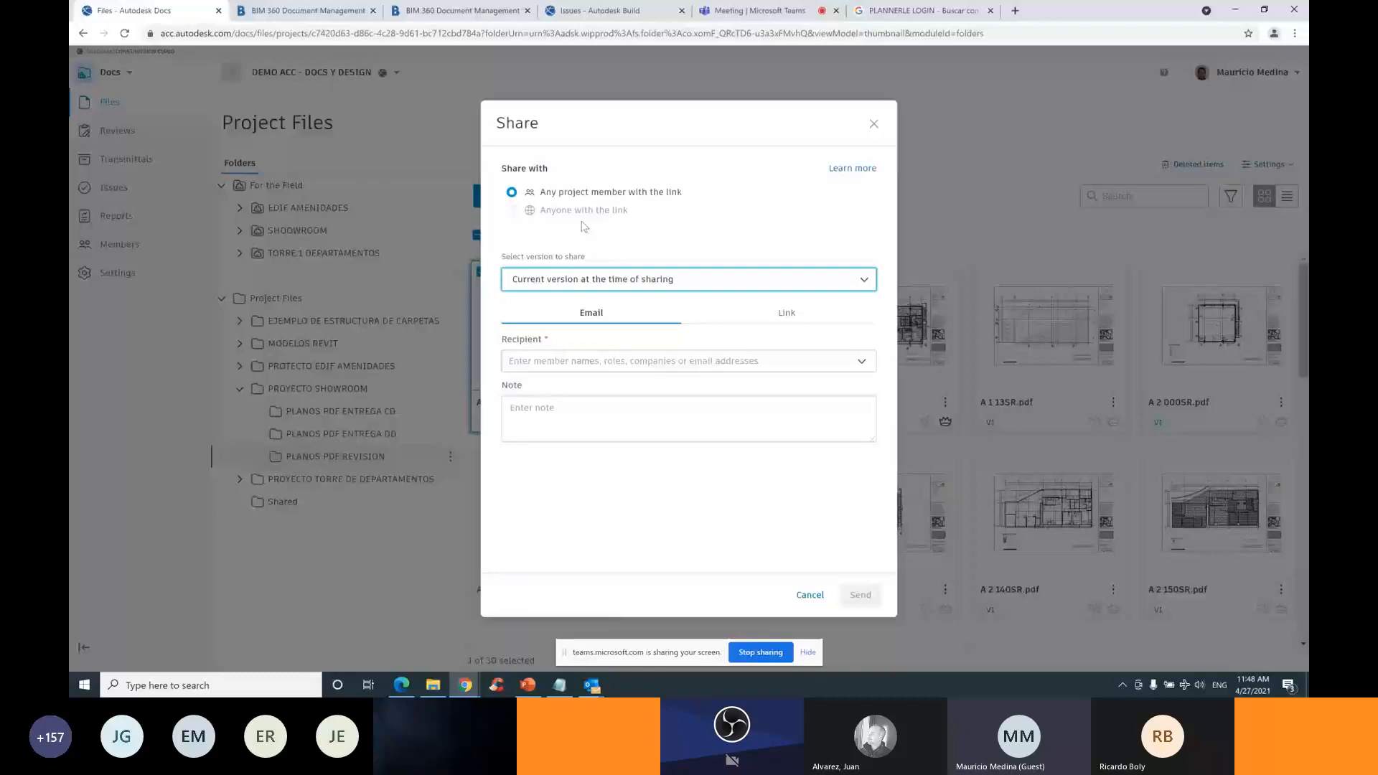
left_click(786, 313)
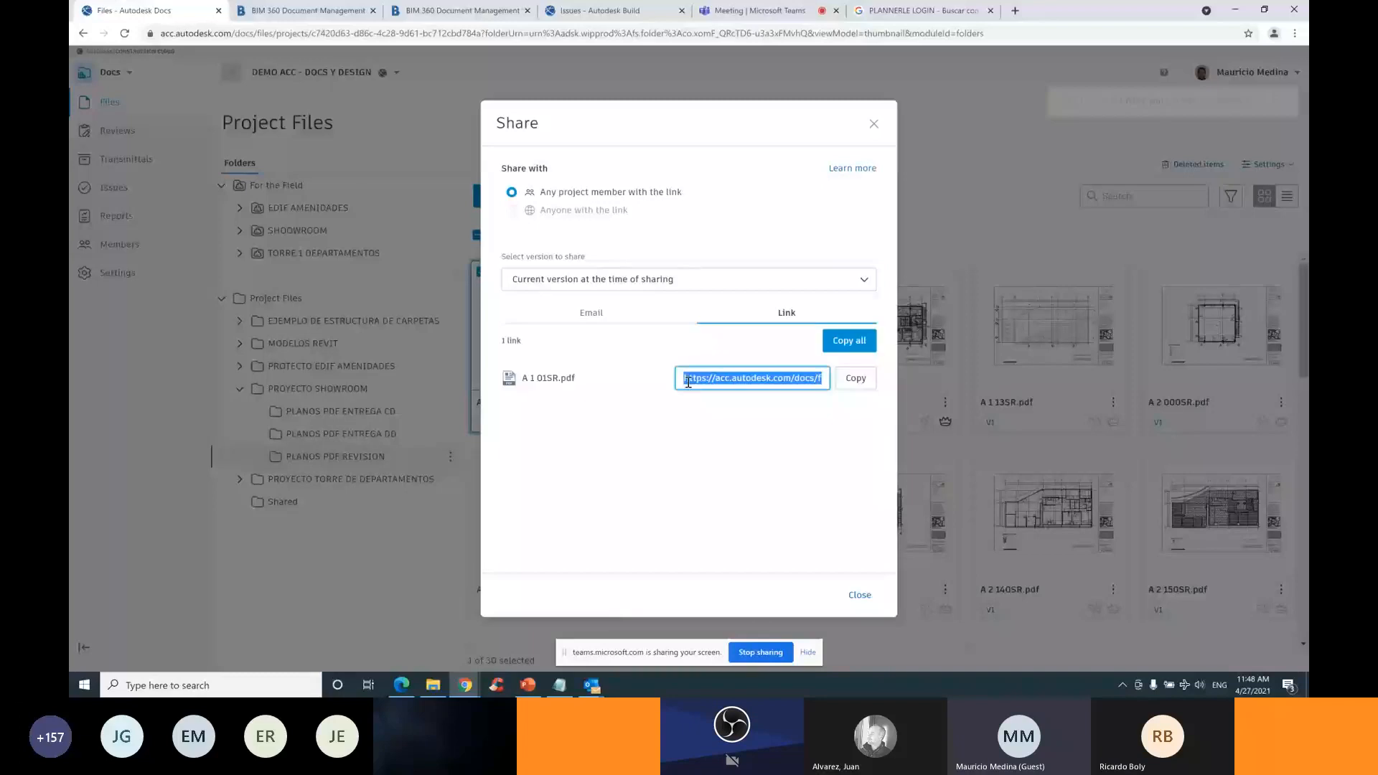
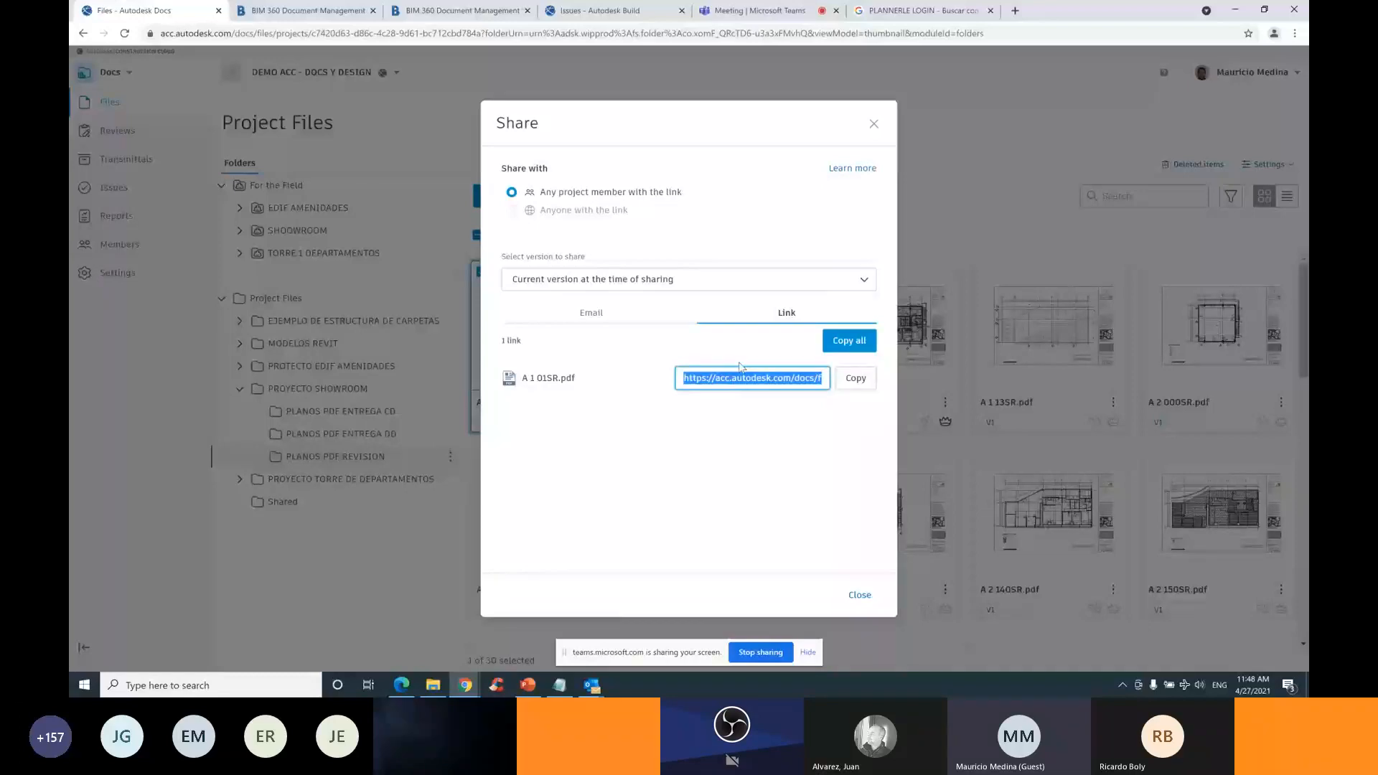
Close the A 1 01SR.pdf sharing window and switch to the PowerPoint presentation
left_click(871, 129)
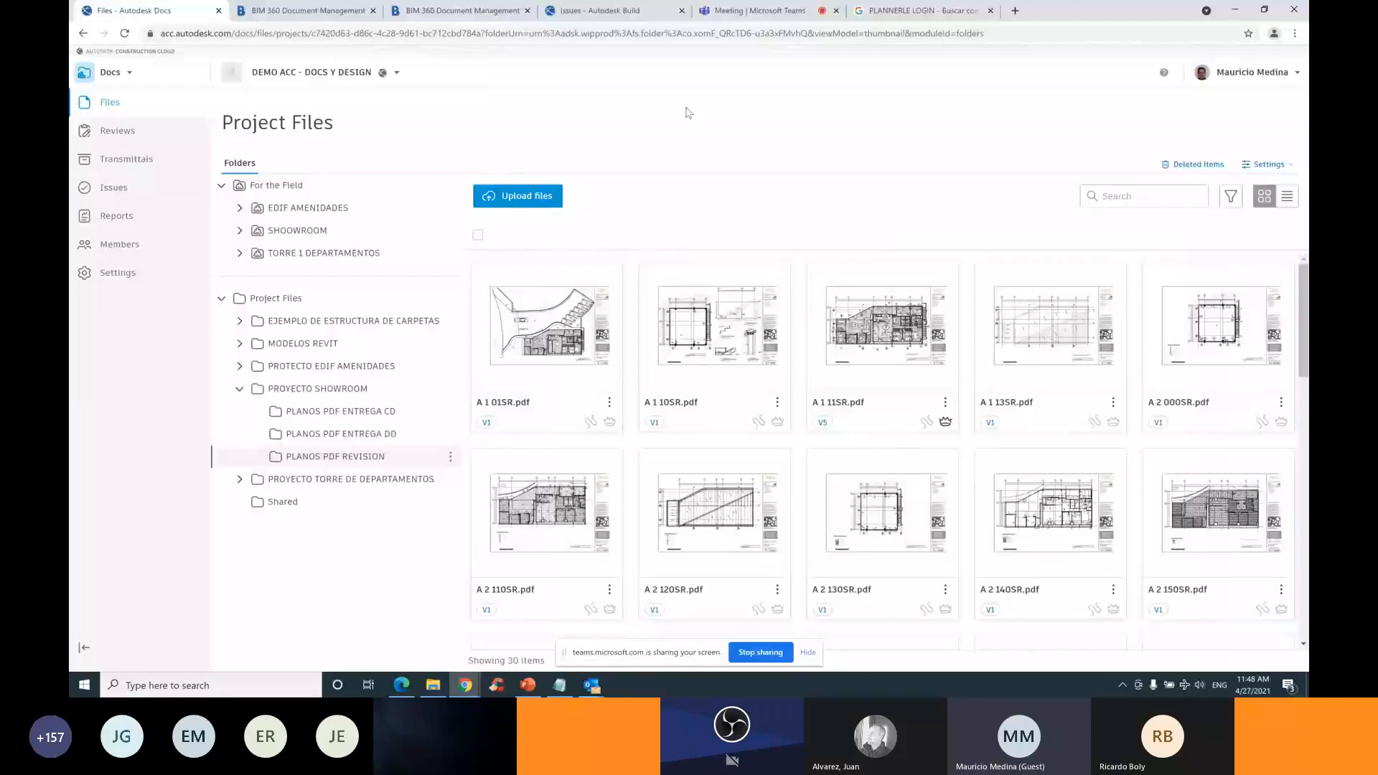
left_click(527, 685)
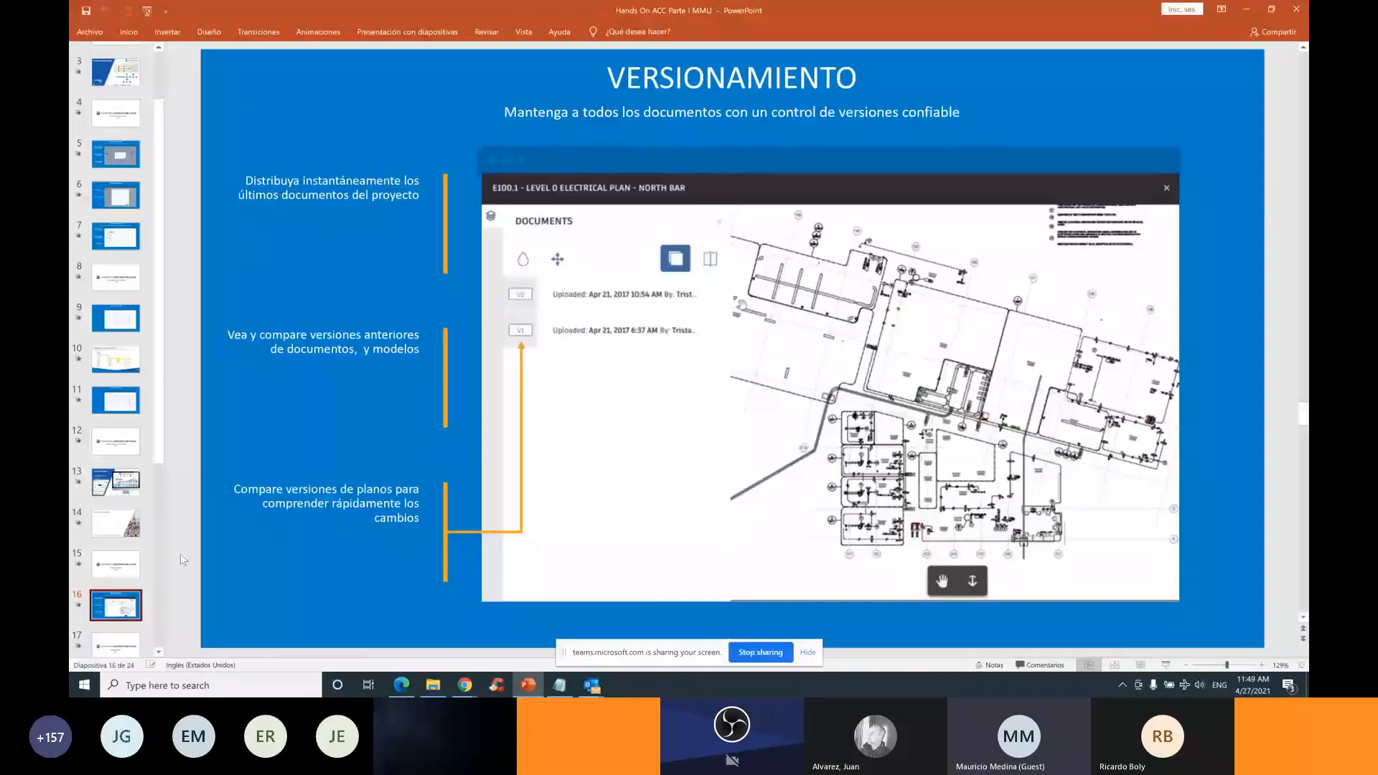
Show slide 22, INTEGRACIÓN, then return to the PLANOS PDF REVISION folder in Chrome
scroll(114, 567, "down", 5)
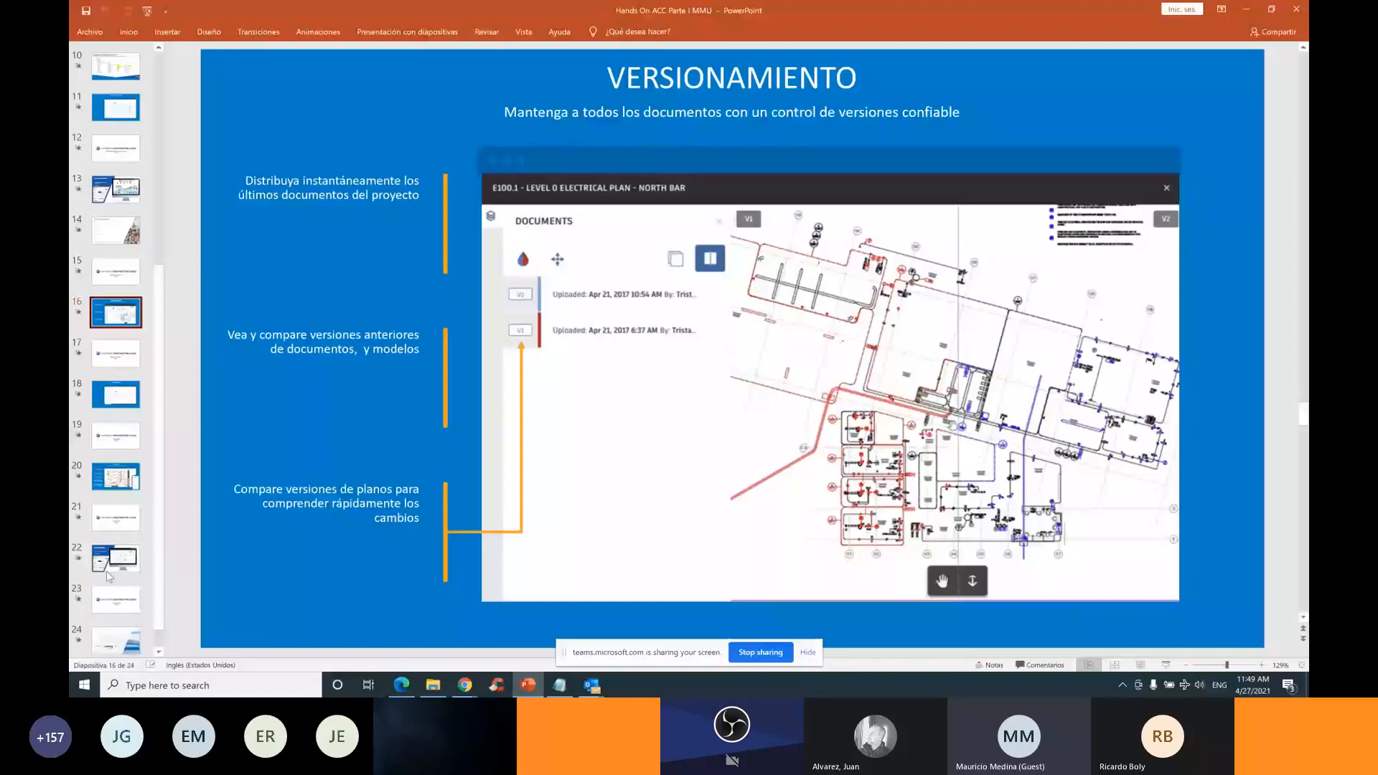
left_click(109, 572)
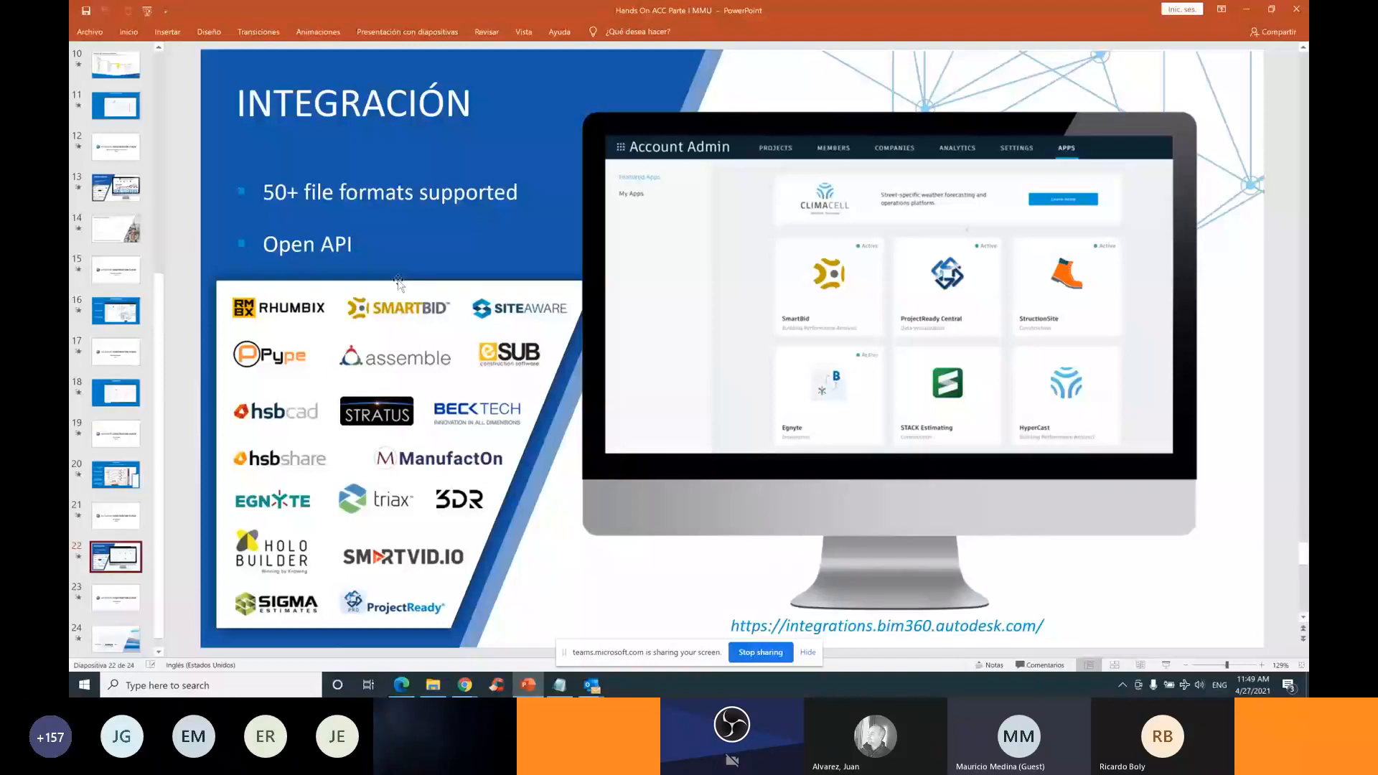
left_click(465, 685)
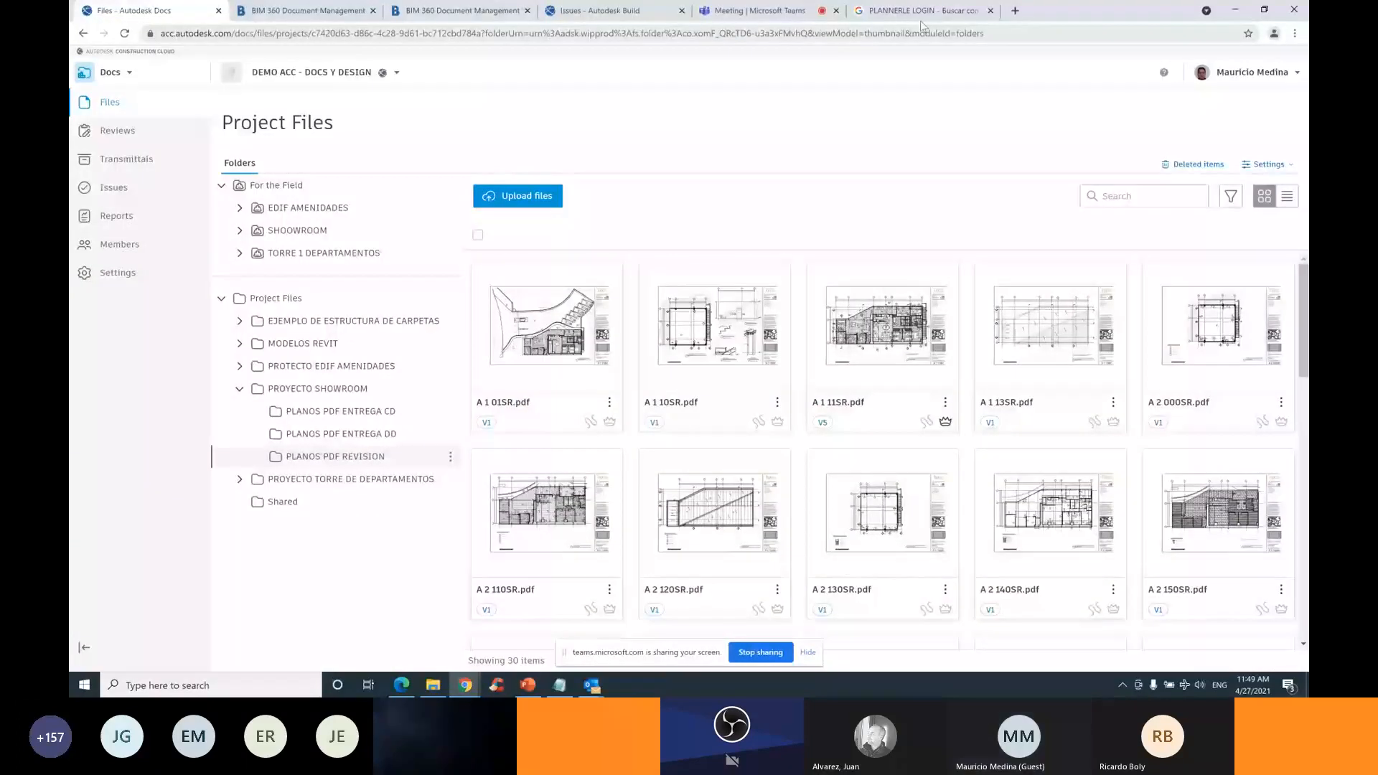
Correct the Google search to 'plannerly login' and open Plannerly's BIM Management Platform site
left_click(923, 12)
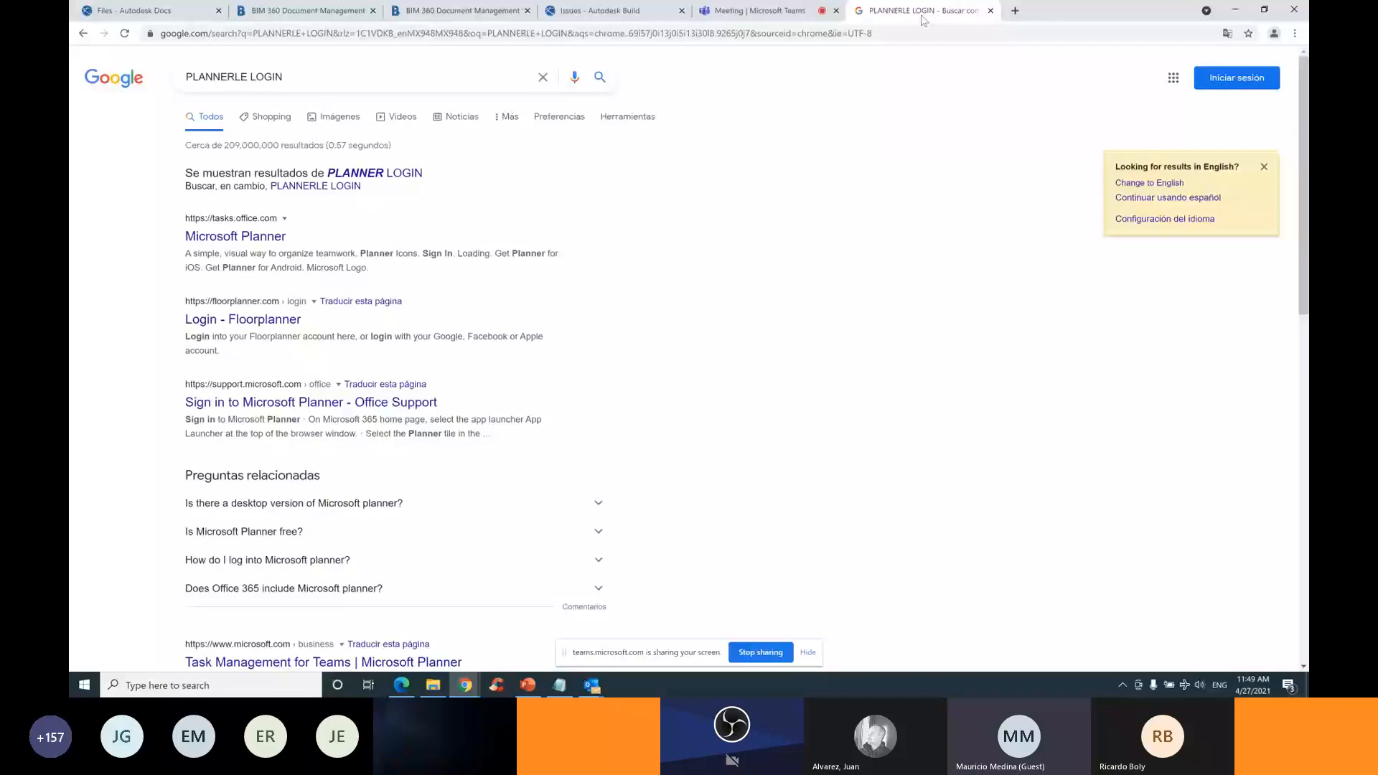
left_click(268, 77)
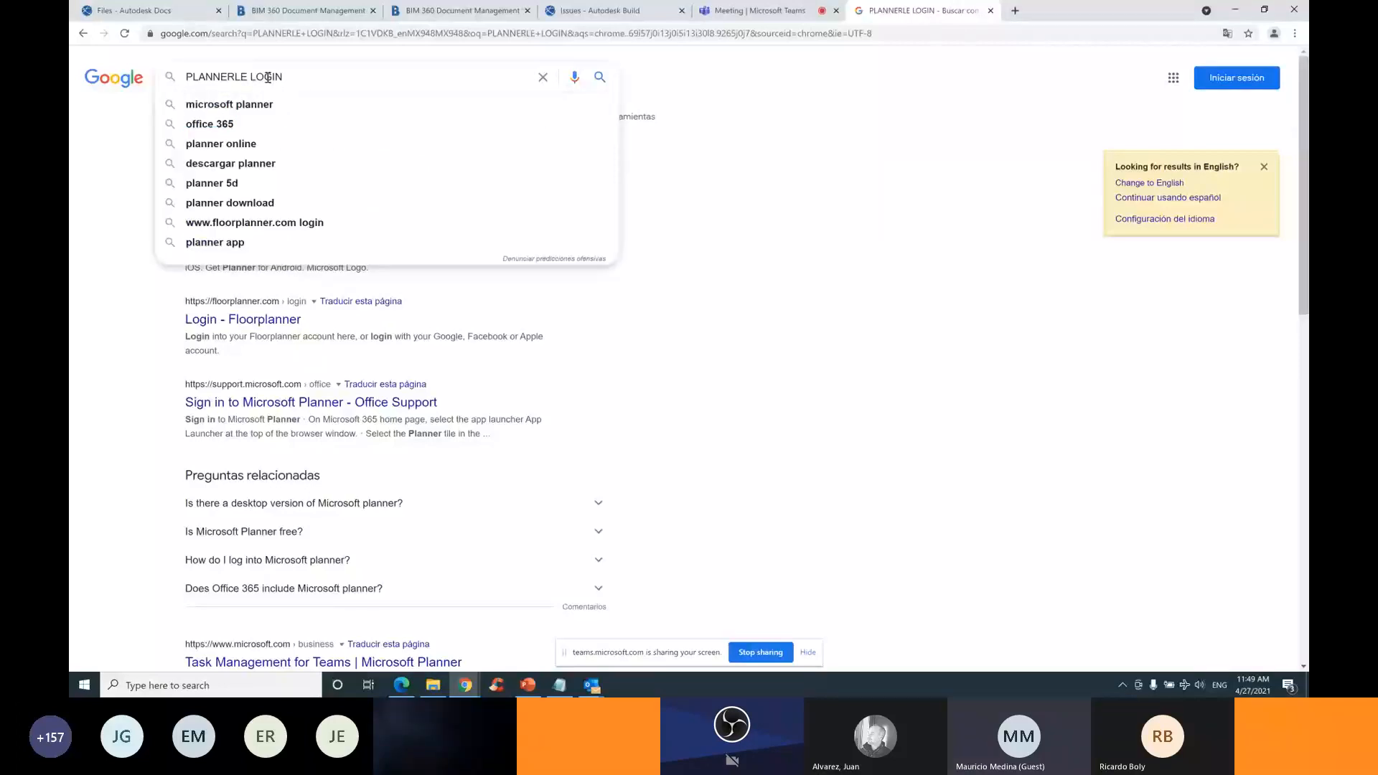
key("BackSpace")
type("Y")
left_click(251, 105)
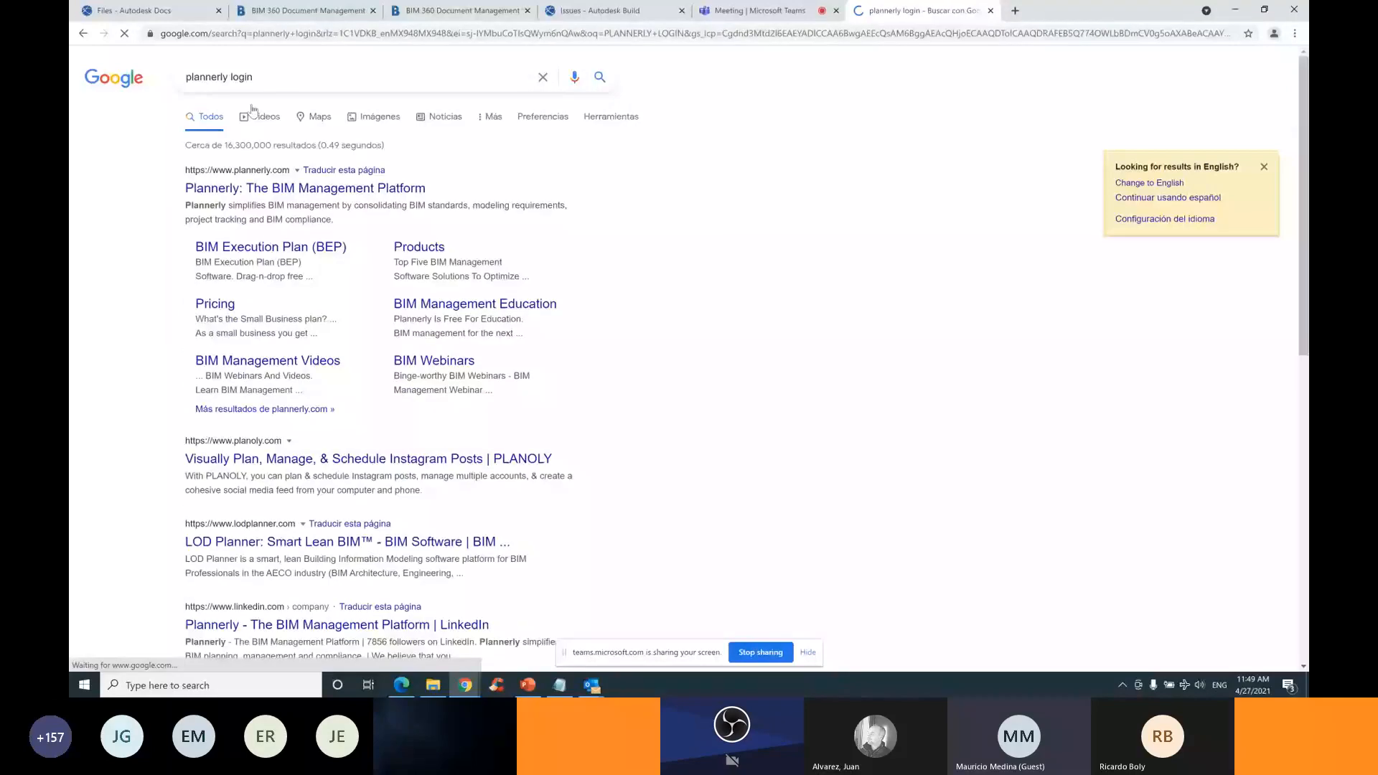
left_click(252, 188)
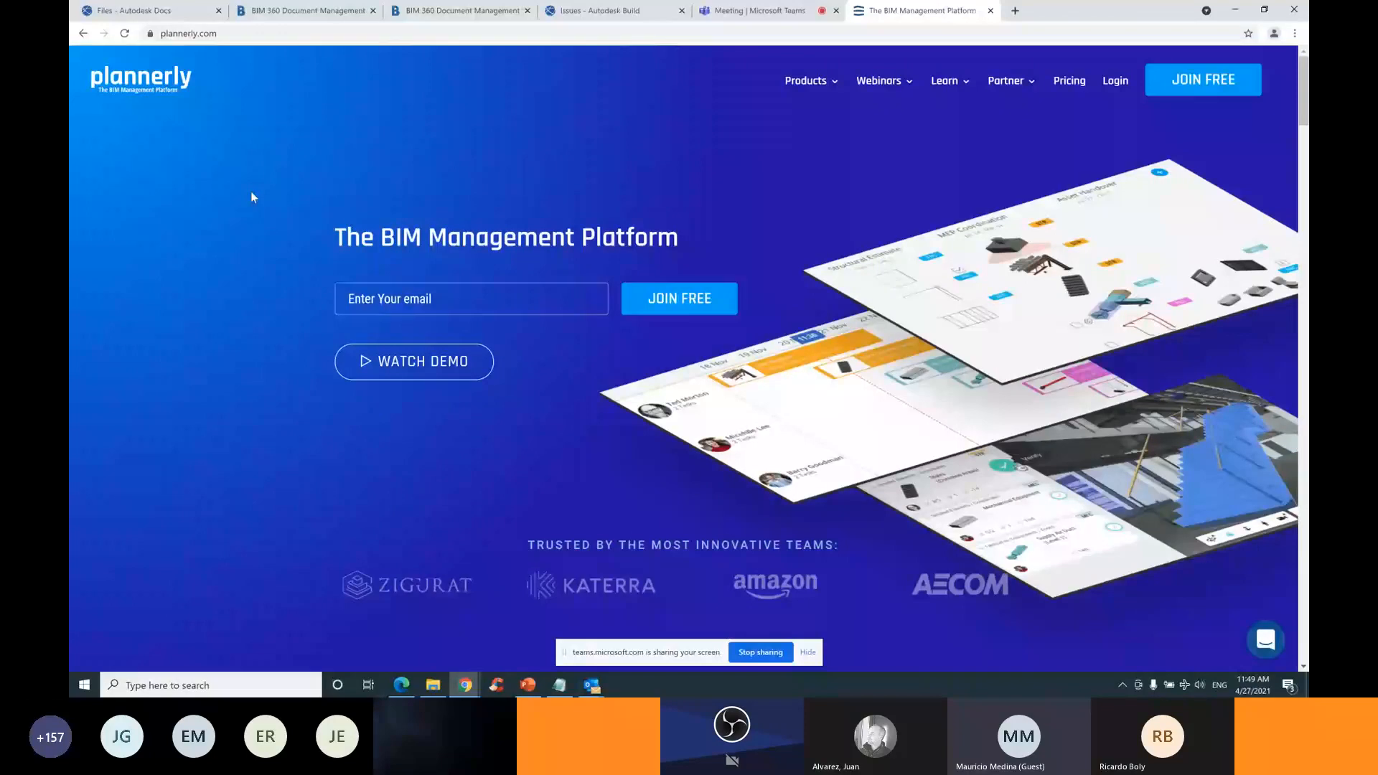
On plannerly.com's Login page, enter the account e-mail and password and log in
mouse_move(884, 81)
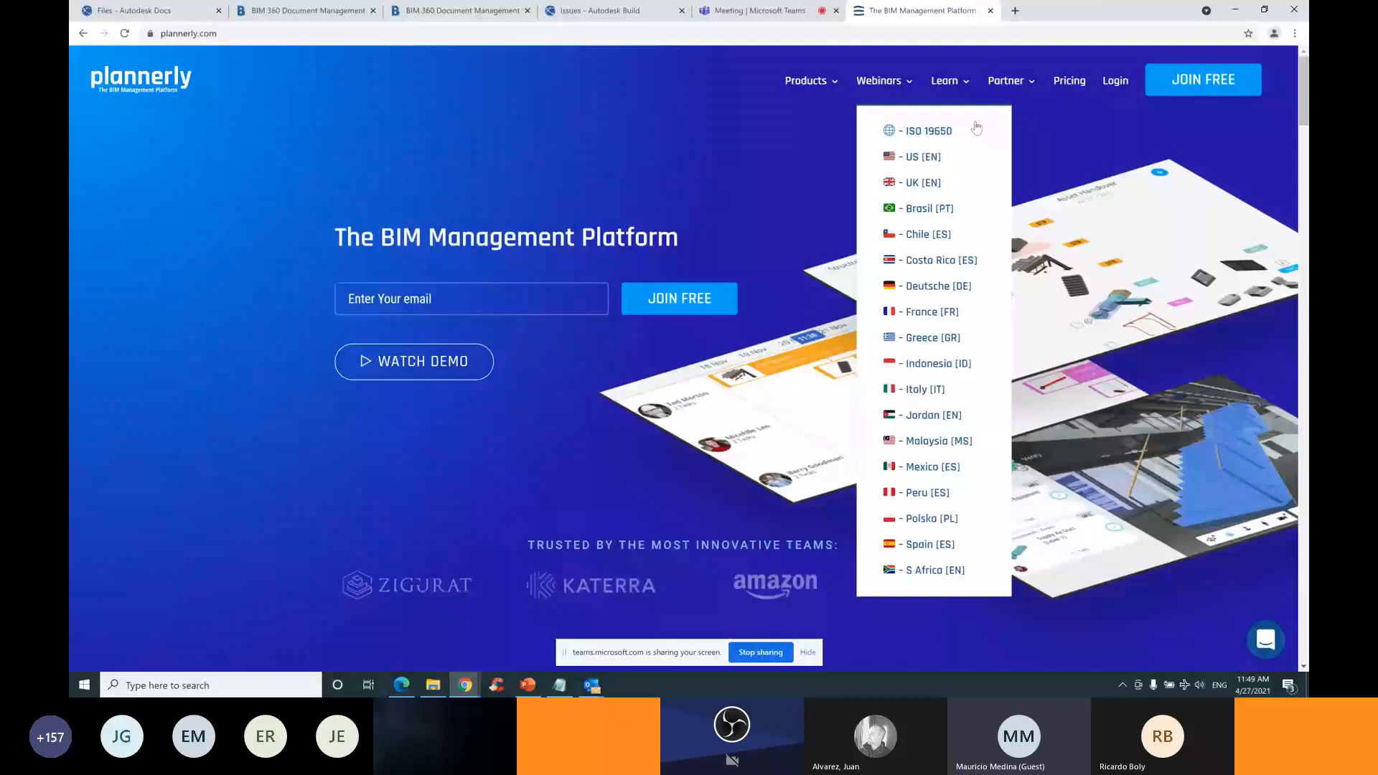
left_click(1115, 81)
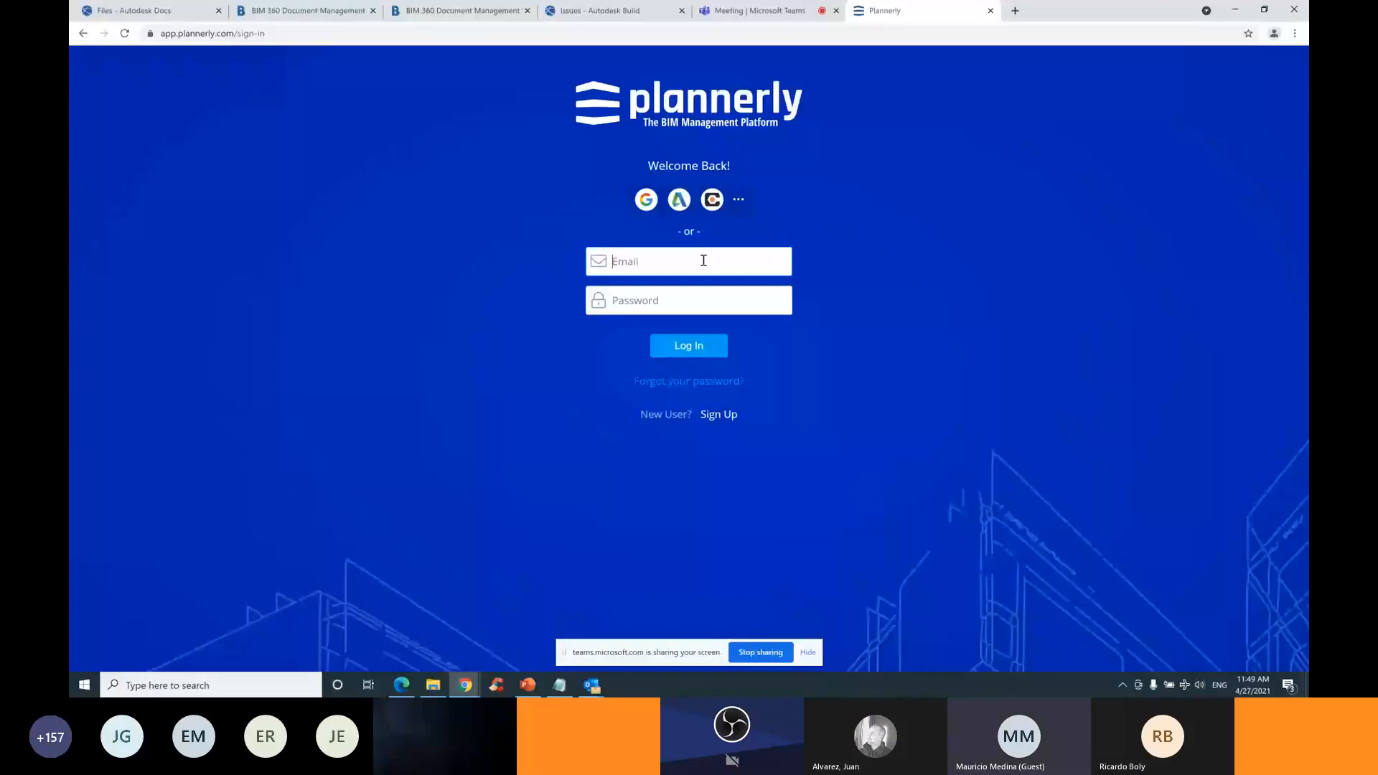
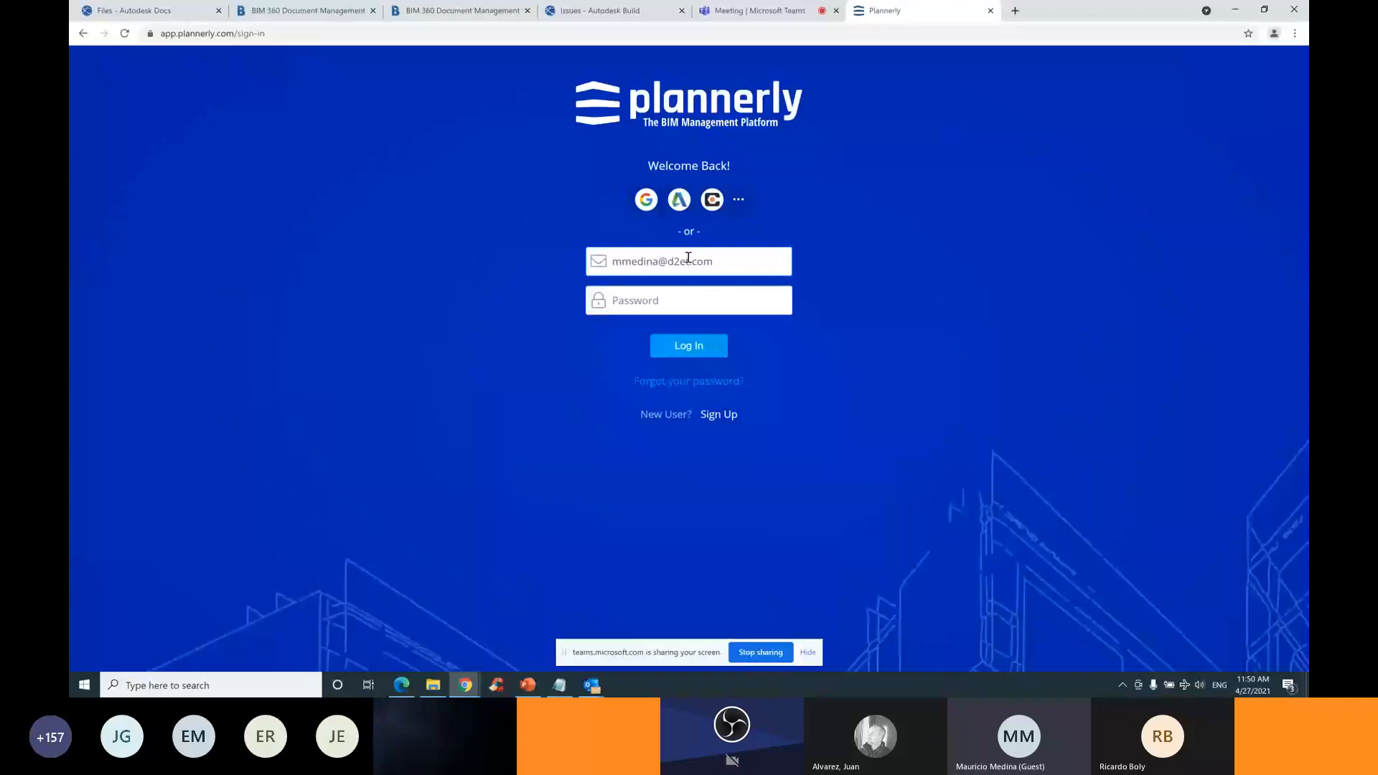
left_click(693, 303)
type("•••••••")
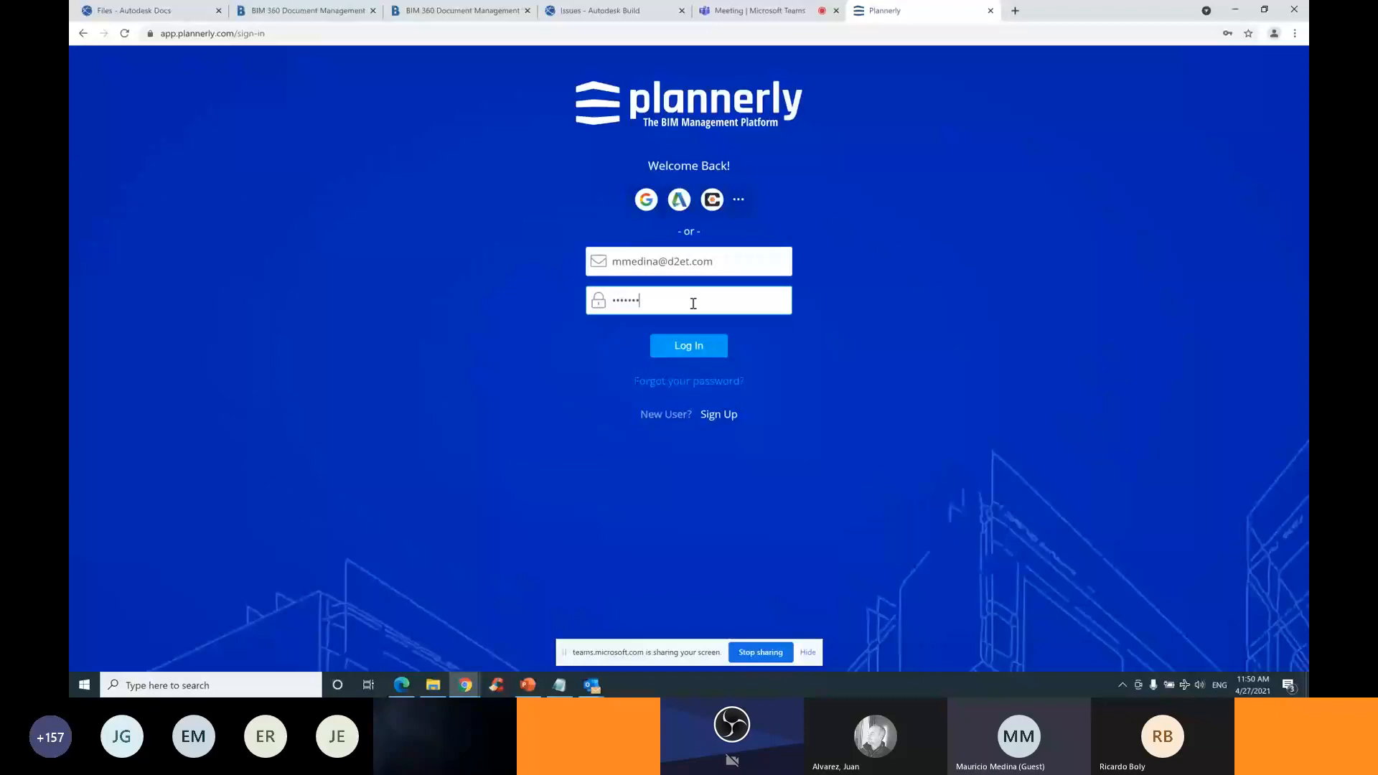
type("••••")
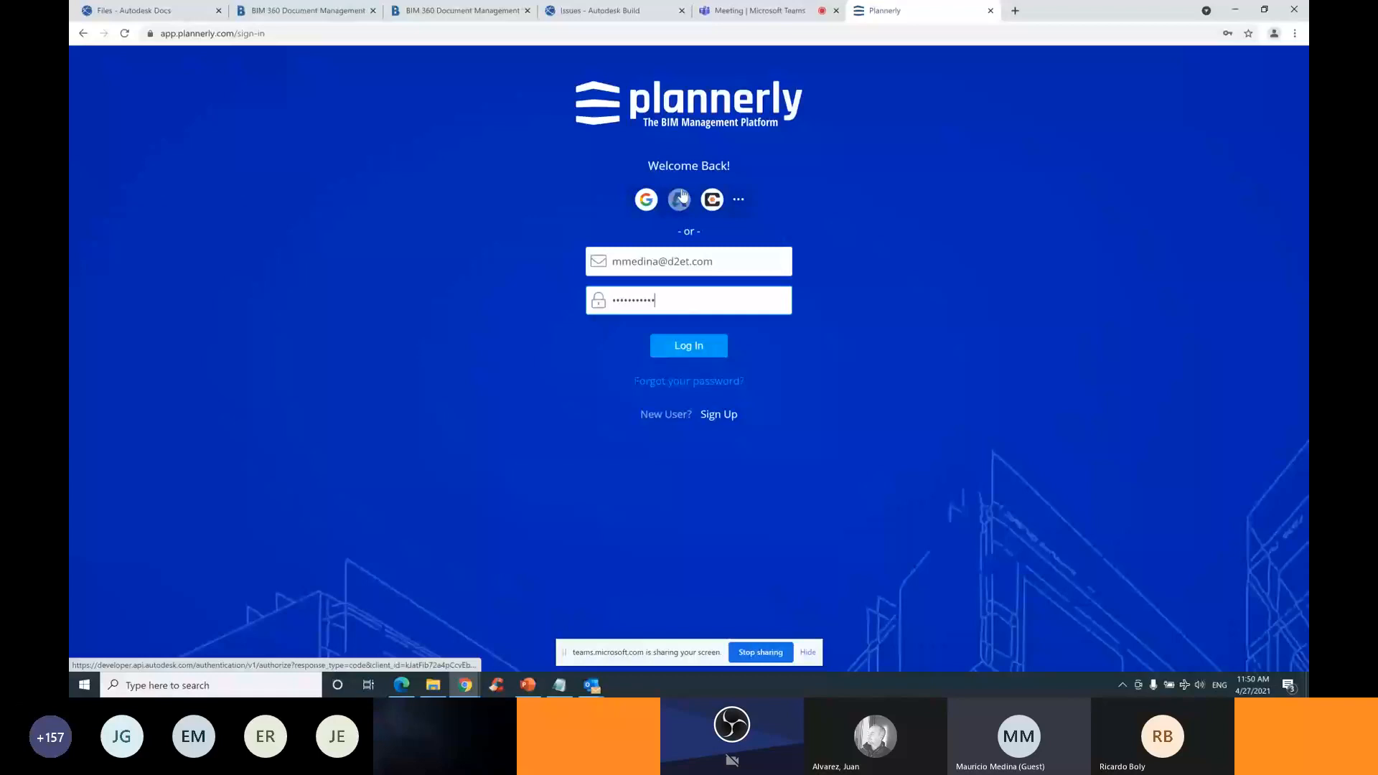
left_click(702, 351)
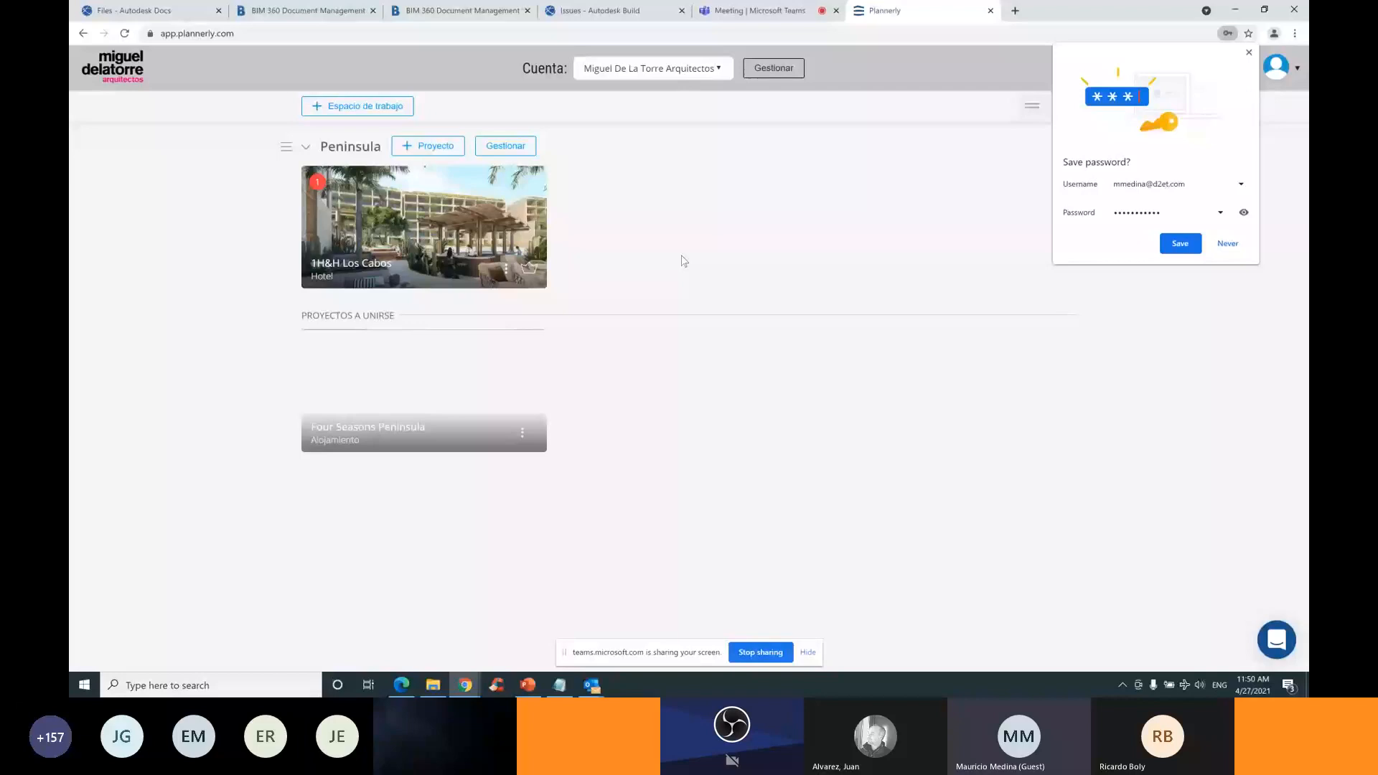
Open the 1H&H Los Cabos project and browse its scope, schedule calendar and tracking pages
left_click(388, 253)
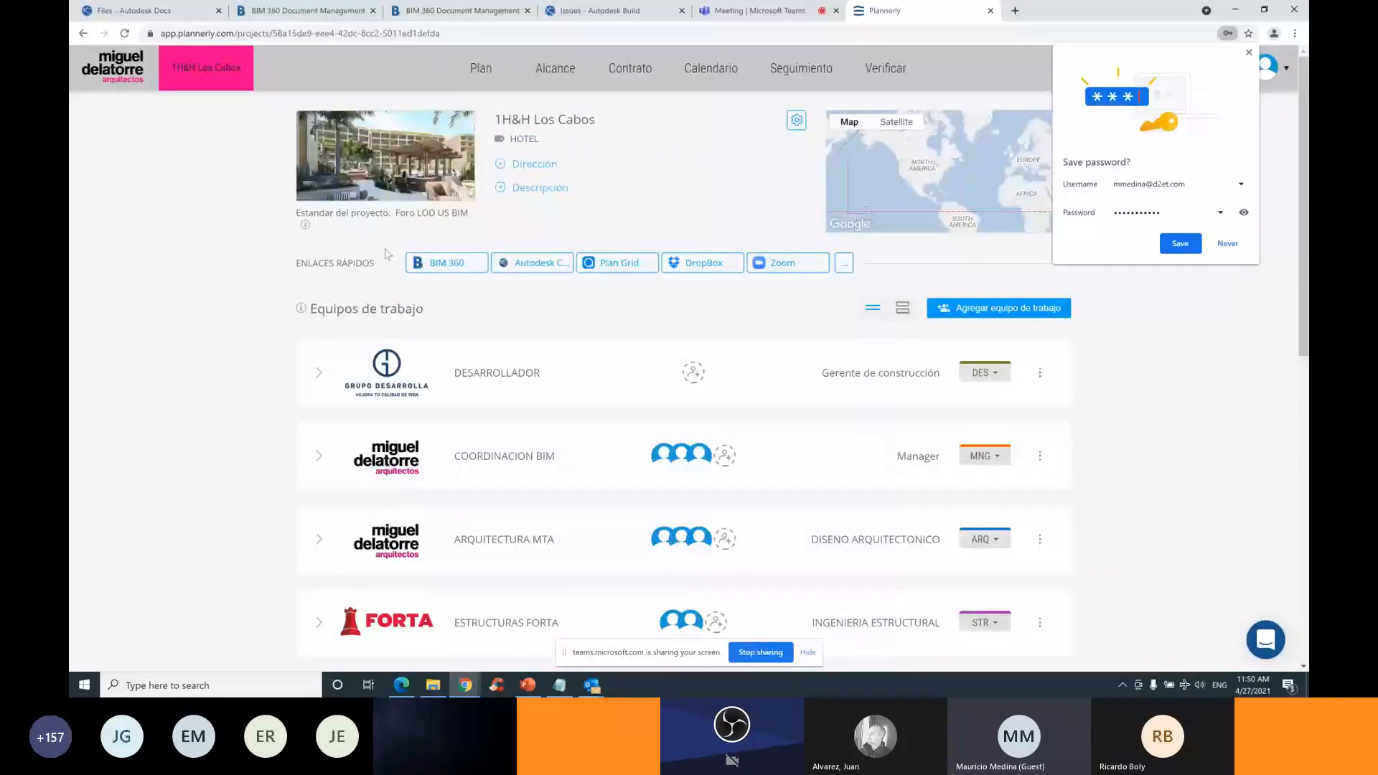
left_click(561, 69)
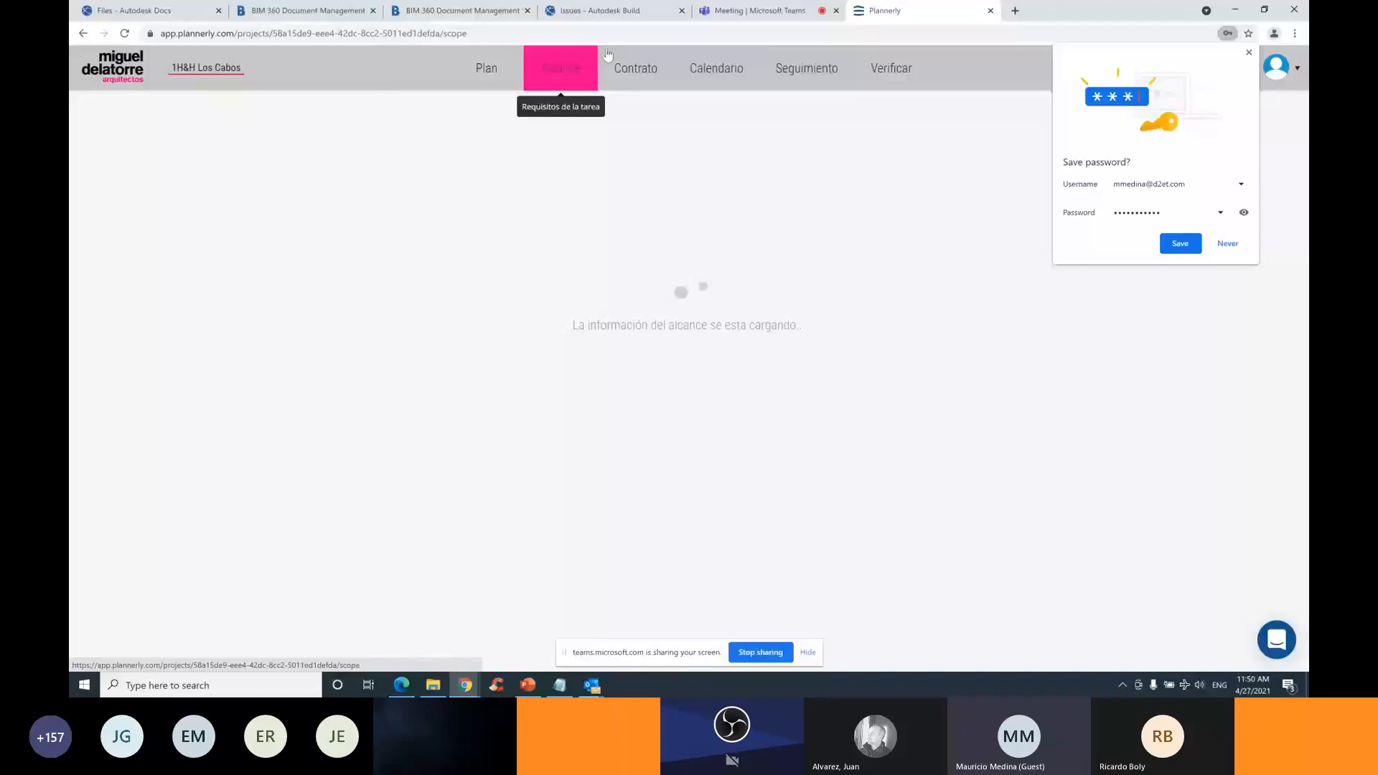
left_click(716, 72)
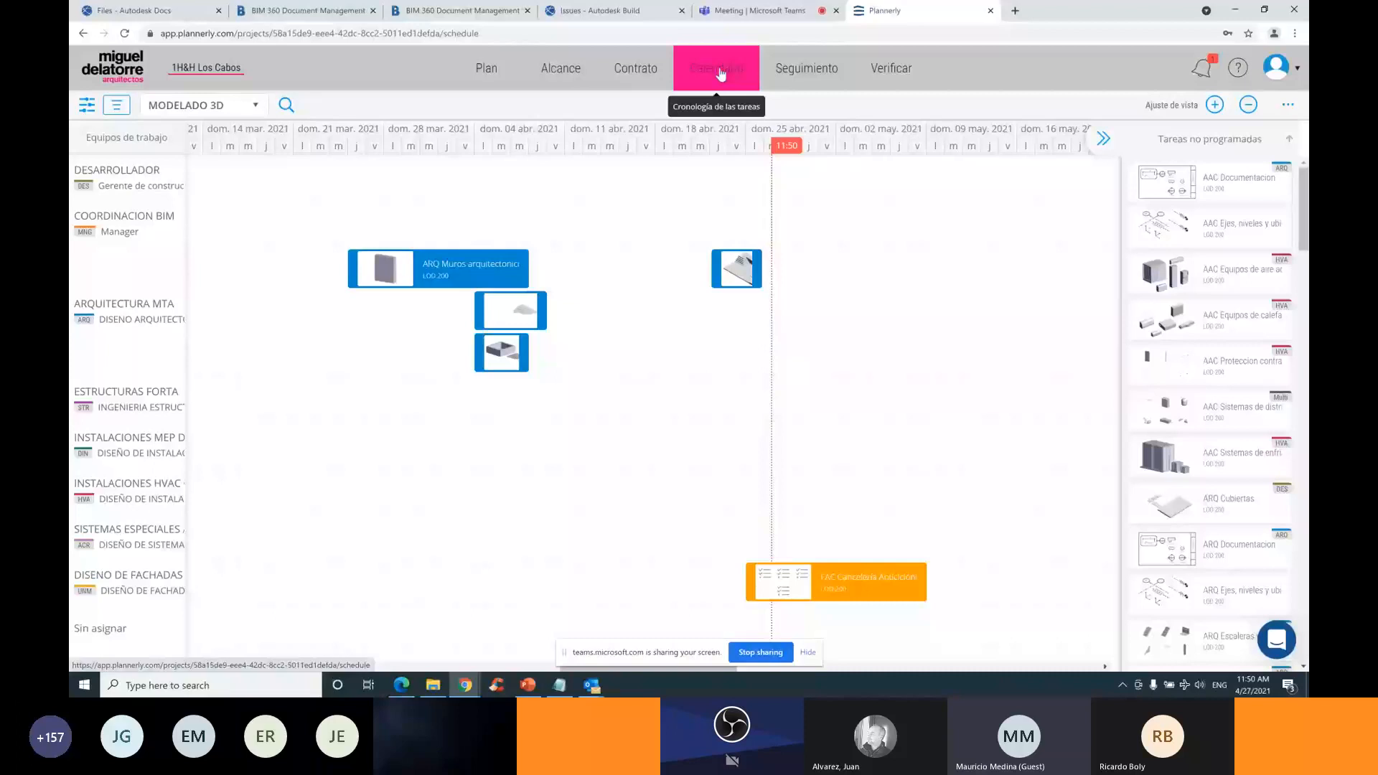
left_click(802, 73)
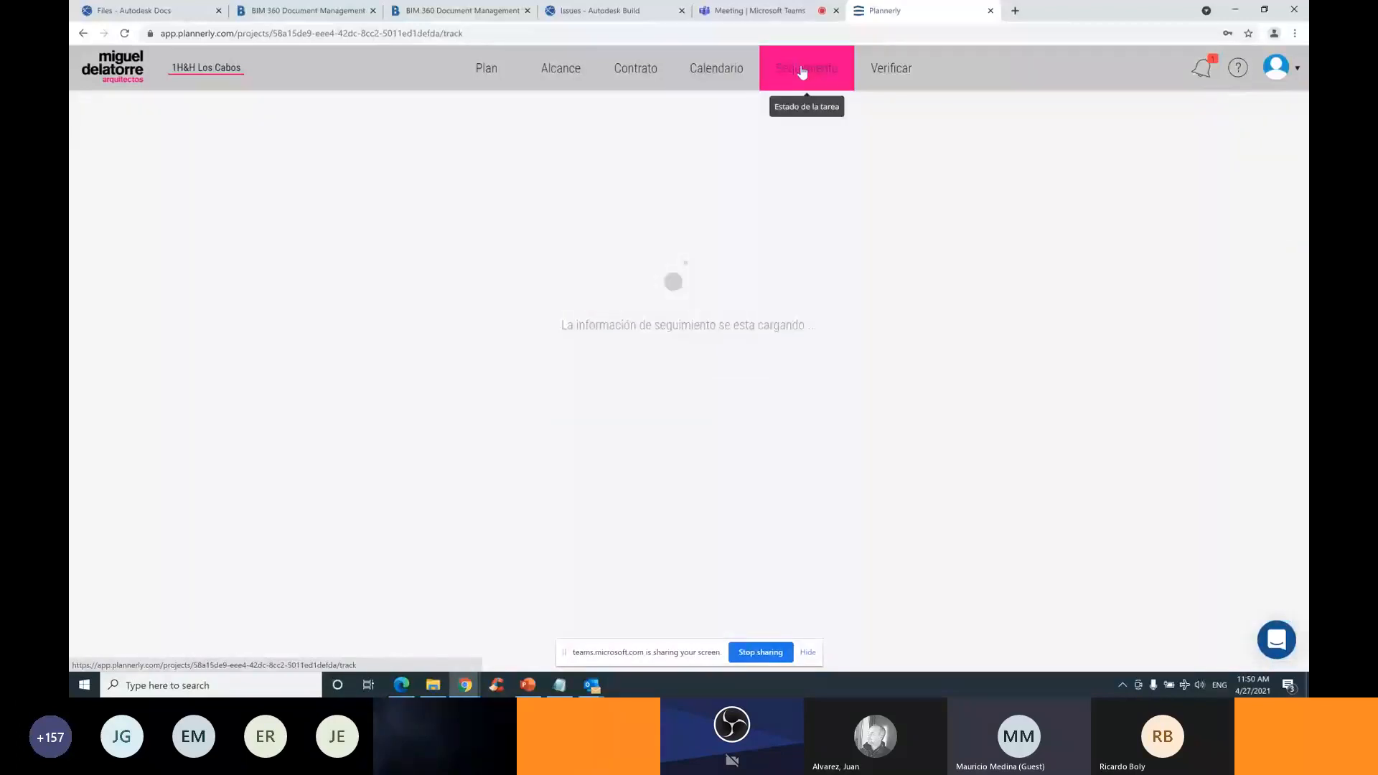
Open model verification, dismiss the add-model BIM 360 prompt, and return to Autodesk Docs
left_click(895, 72)
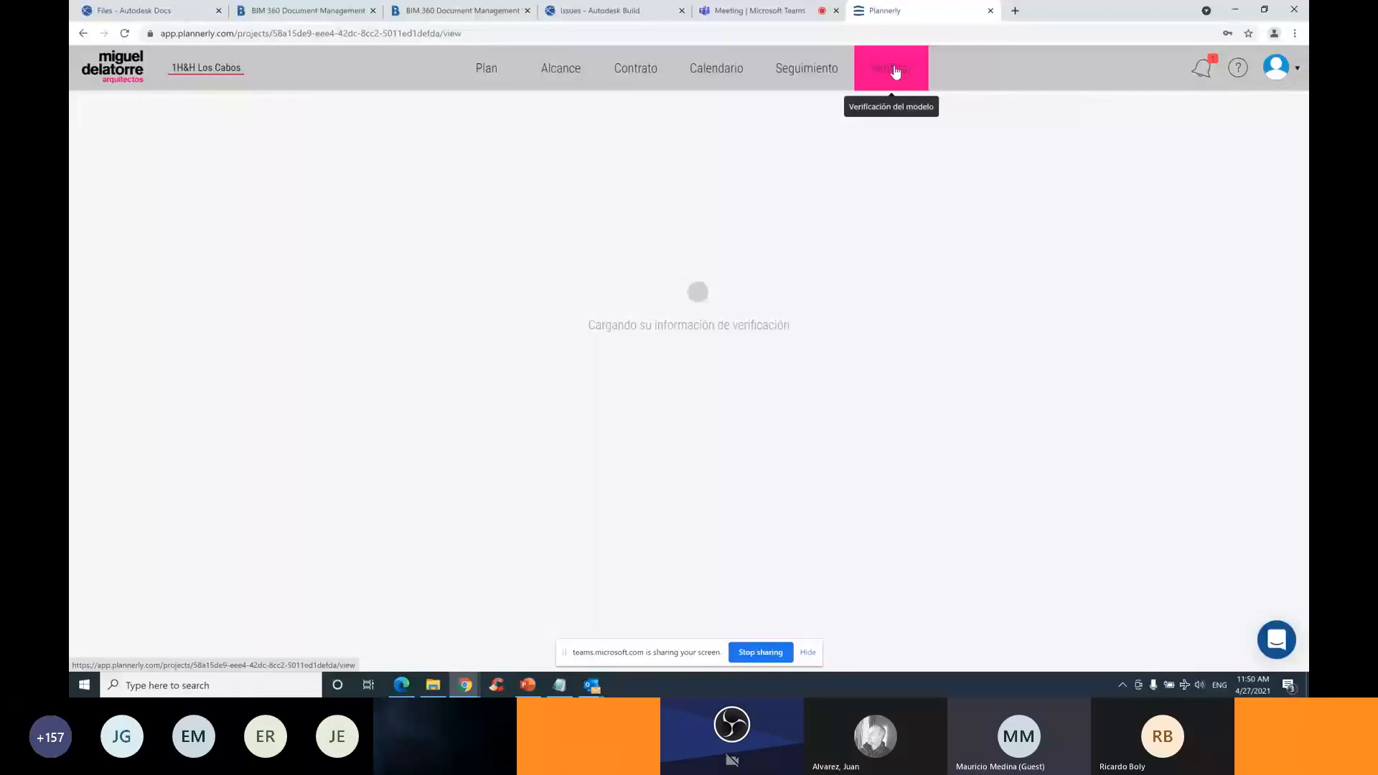
left_click(1272, 109)
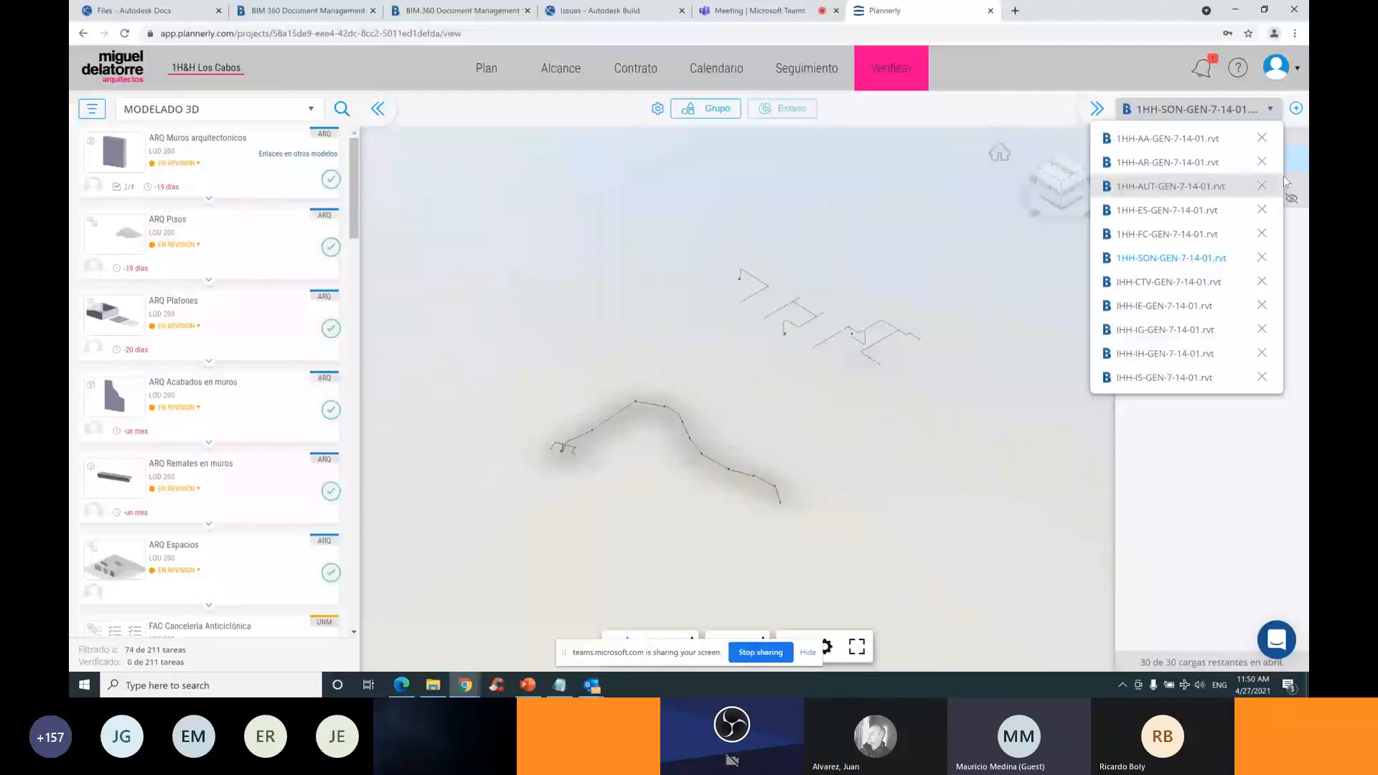
left_click(1297, 108)
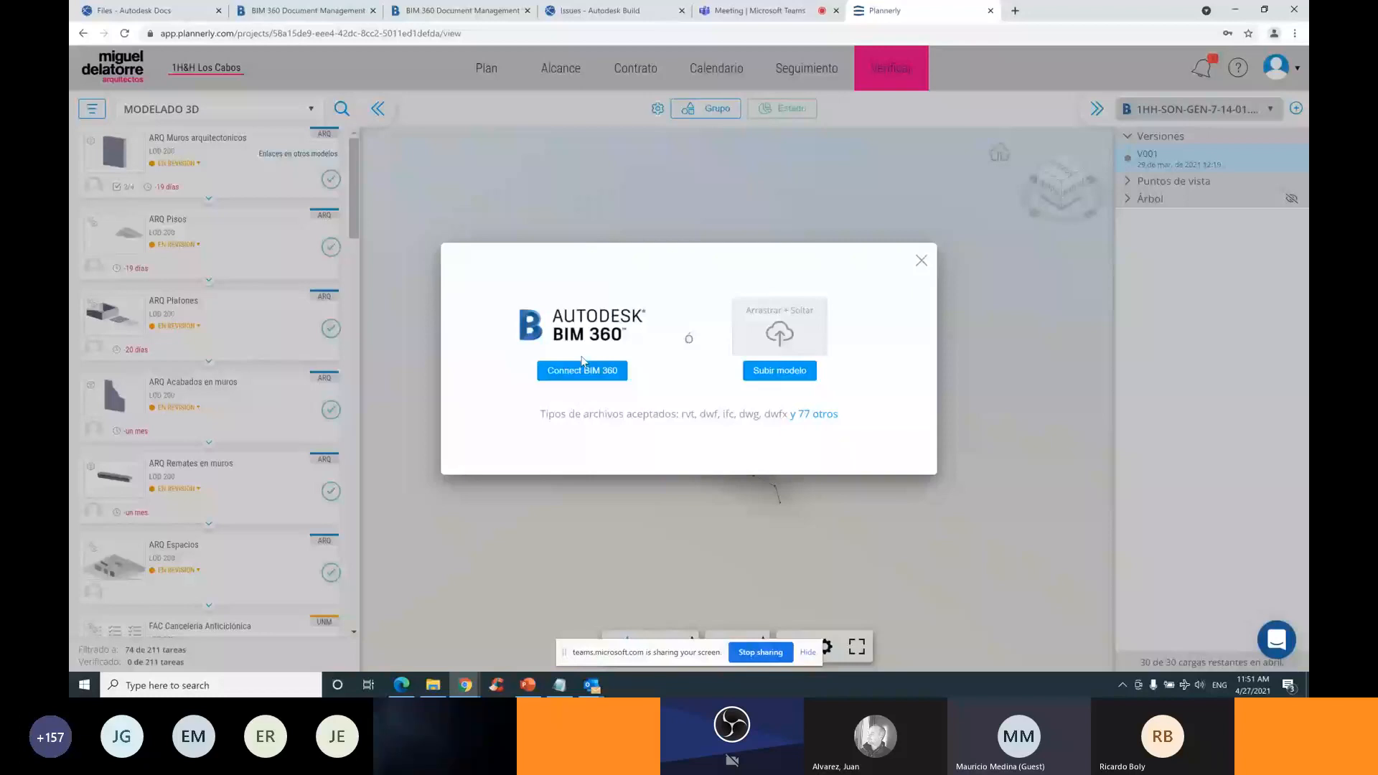
left_click(922, 262)
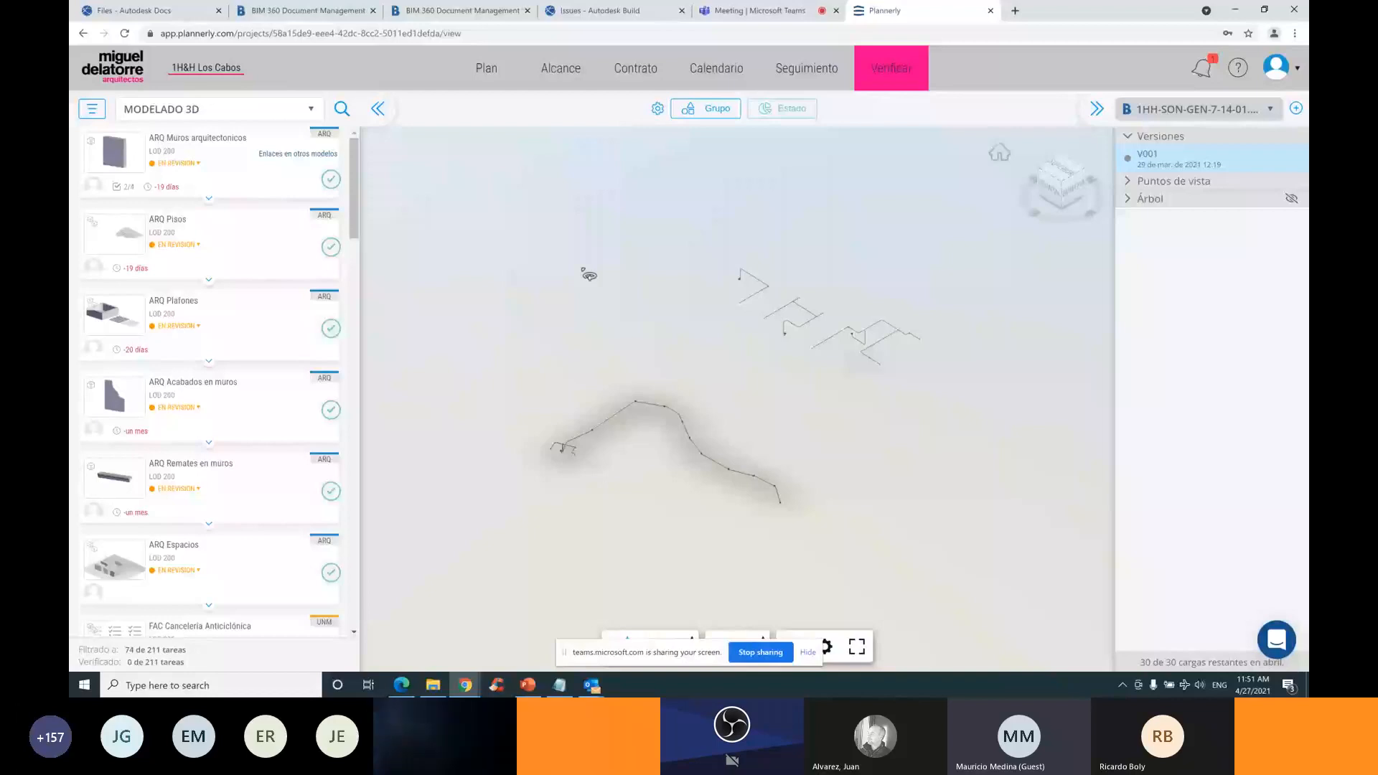
left_click(143, 11)
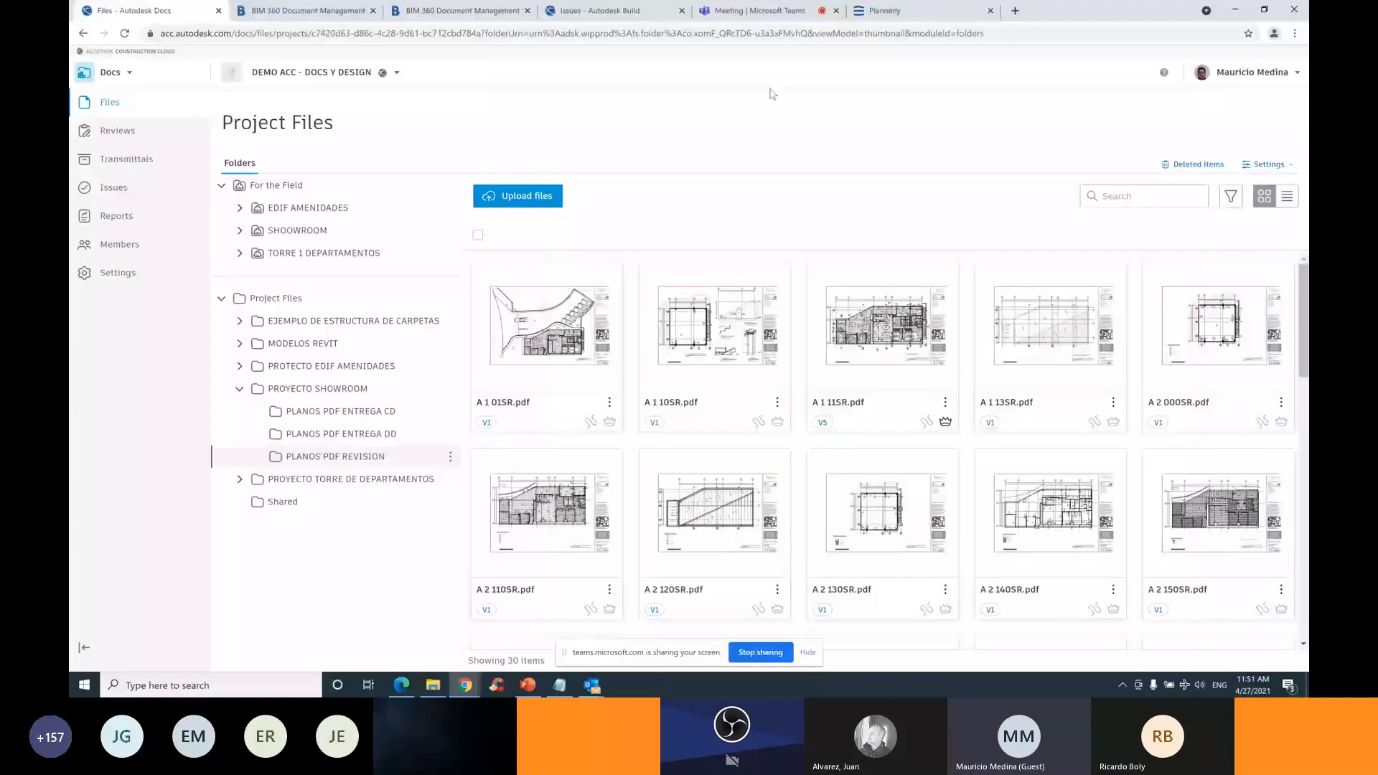
In the Teams meeting chat, expand the long ISO19650/PAS1192 reply, glance at Docs, and return
left_click(760, 11)
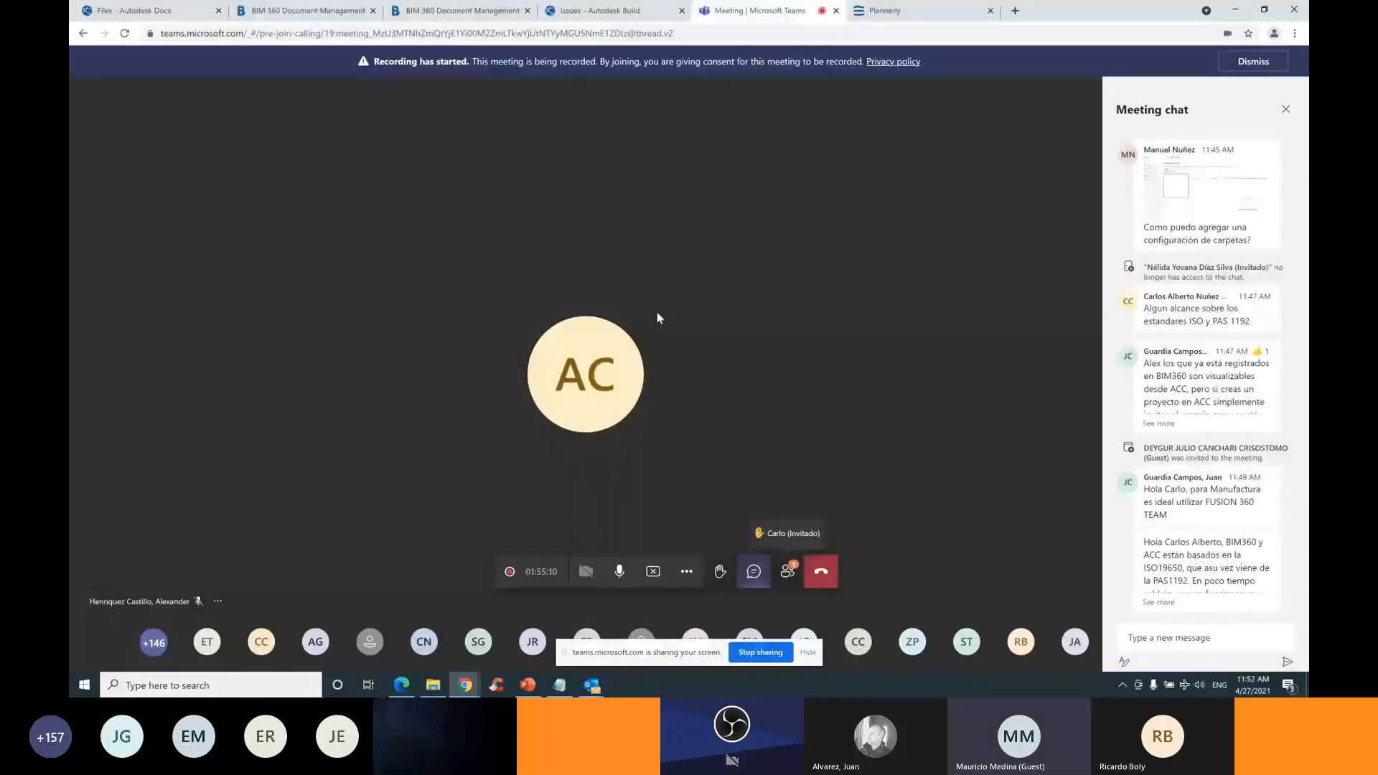
left_click(1158, 602)
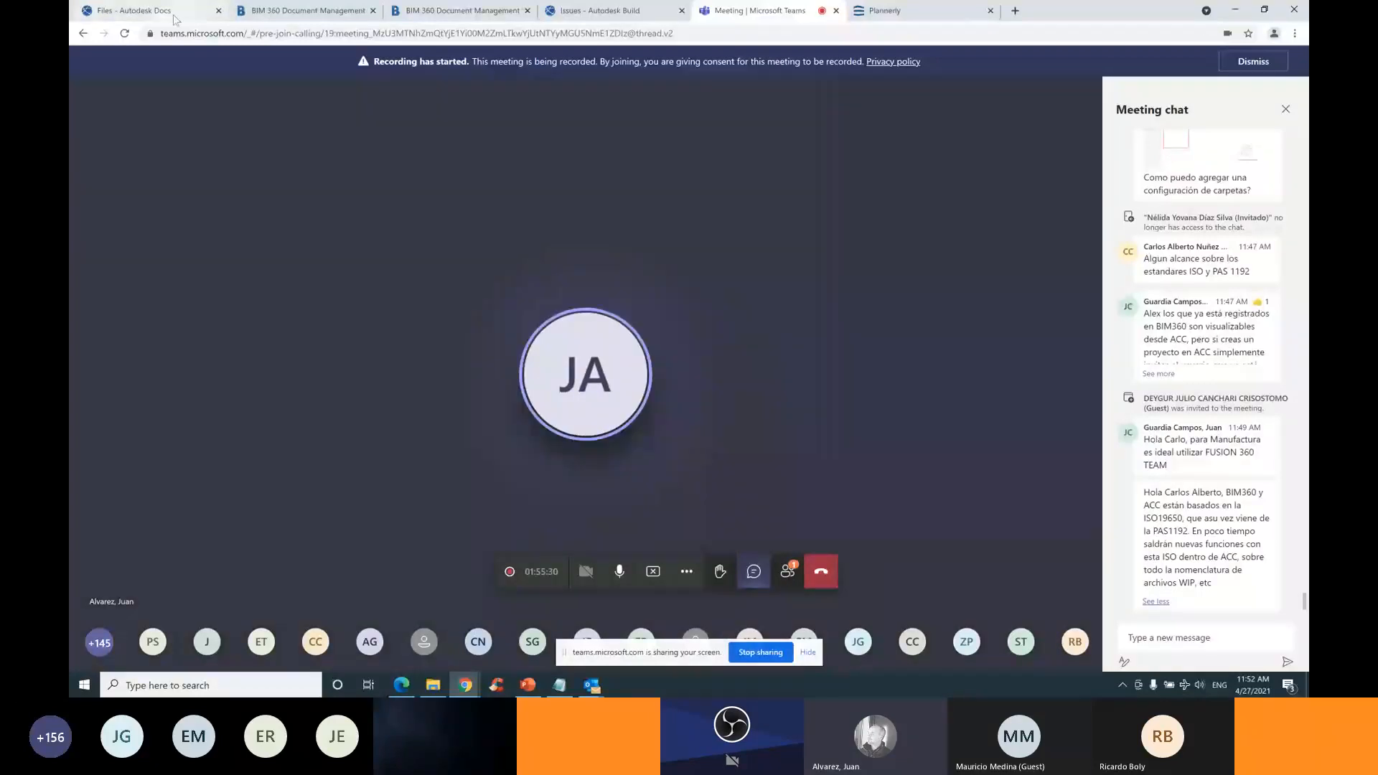
left_click(136, 10)
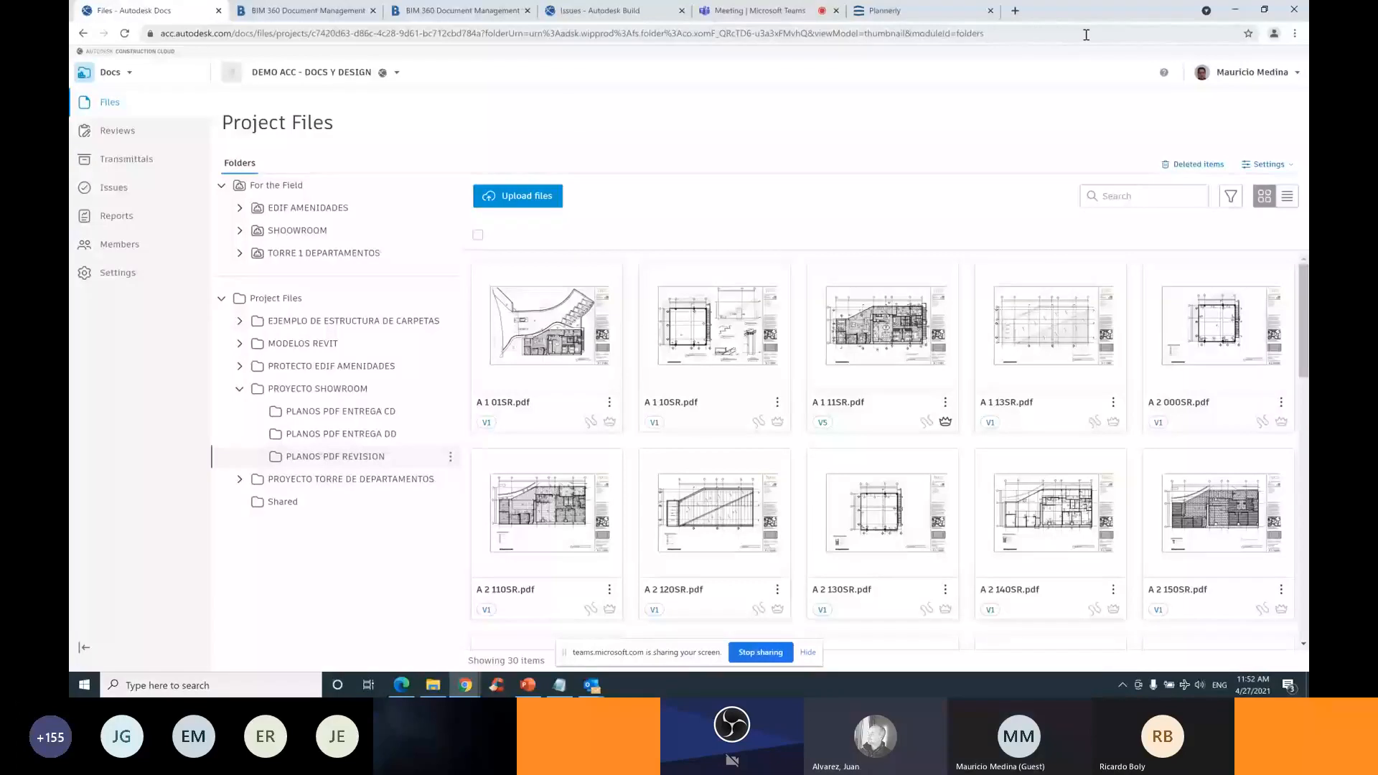
left_click(755, 15)
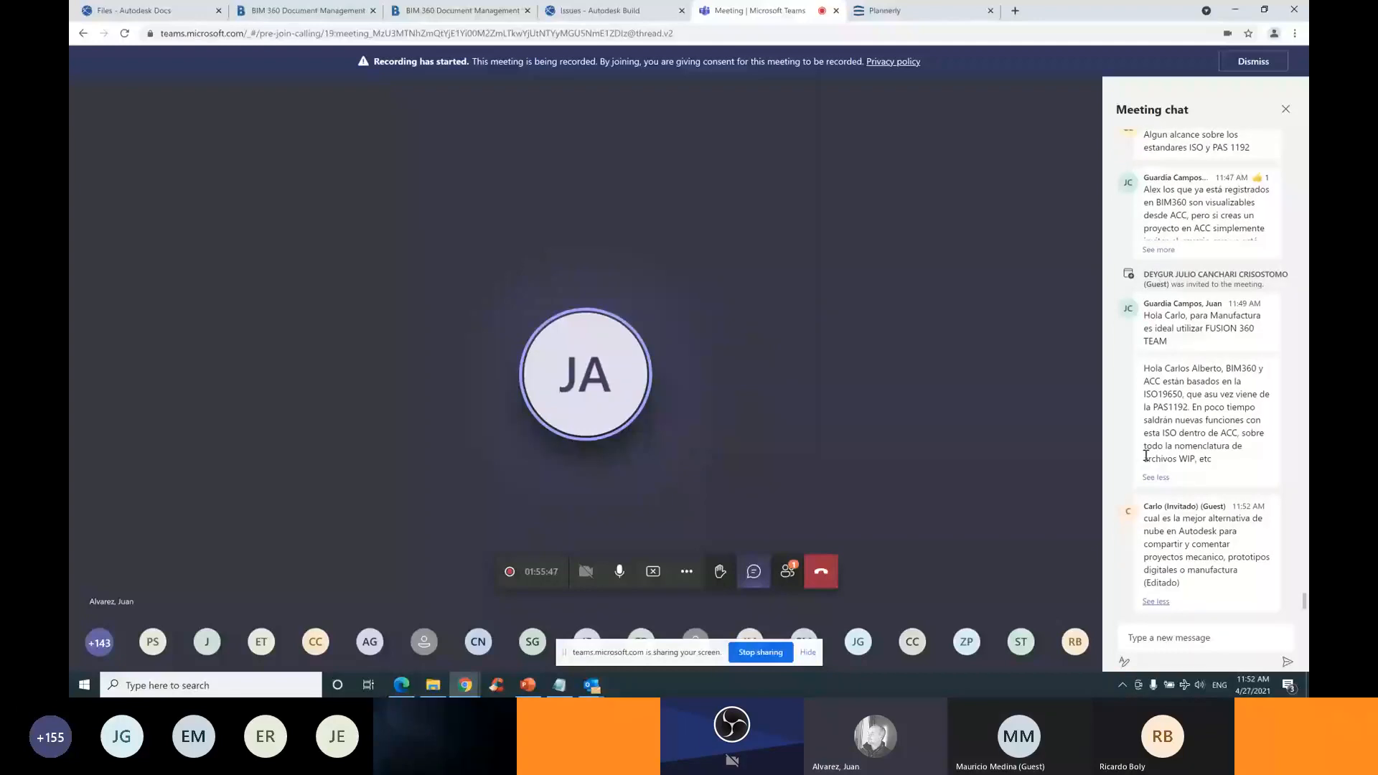
Expand the latest chat message asking about ACC for aquaculture construction in Chile
left_click(755, 577)
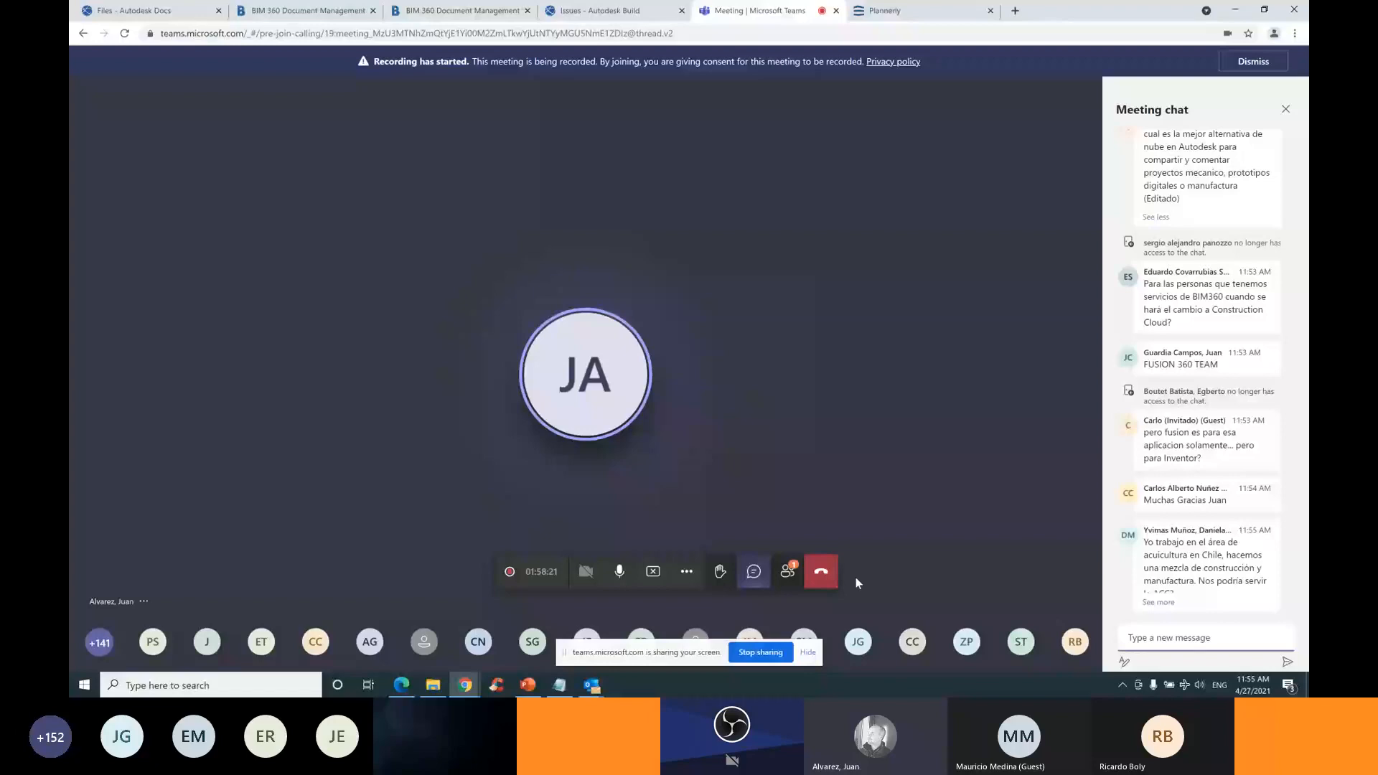
left_click(1157, 602)
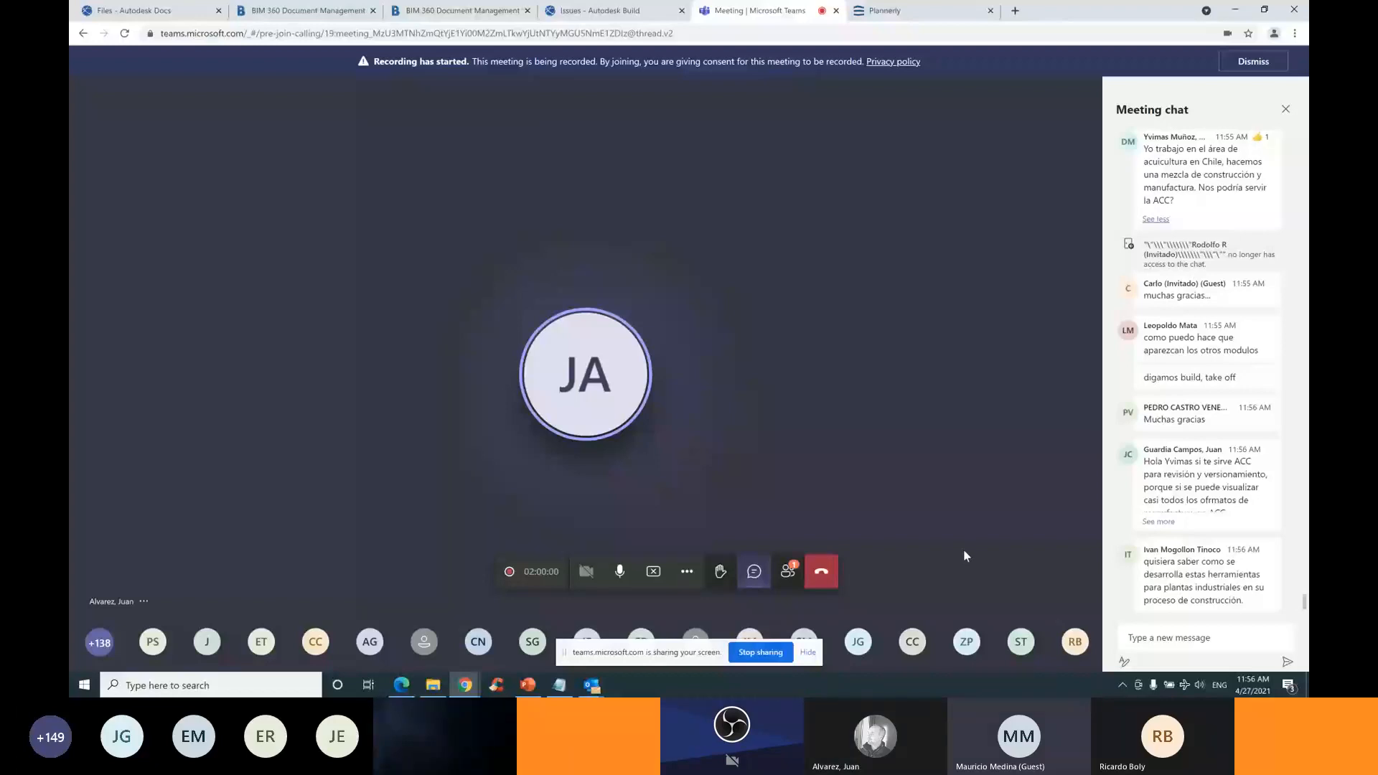
From the Autodesk Docs project selector, choose the ACC BUNKER project
left_click(134, 11)
left_click(312, 73)
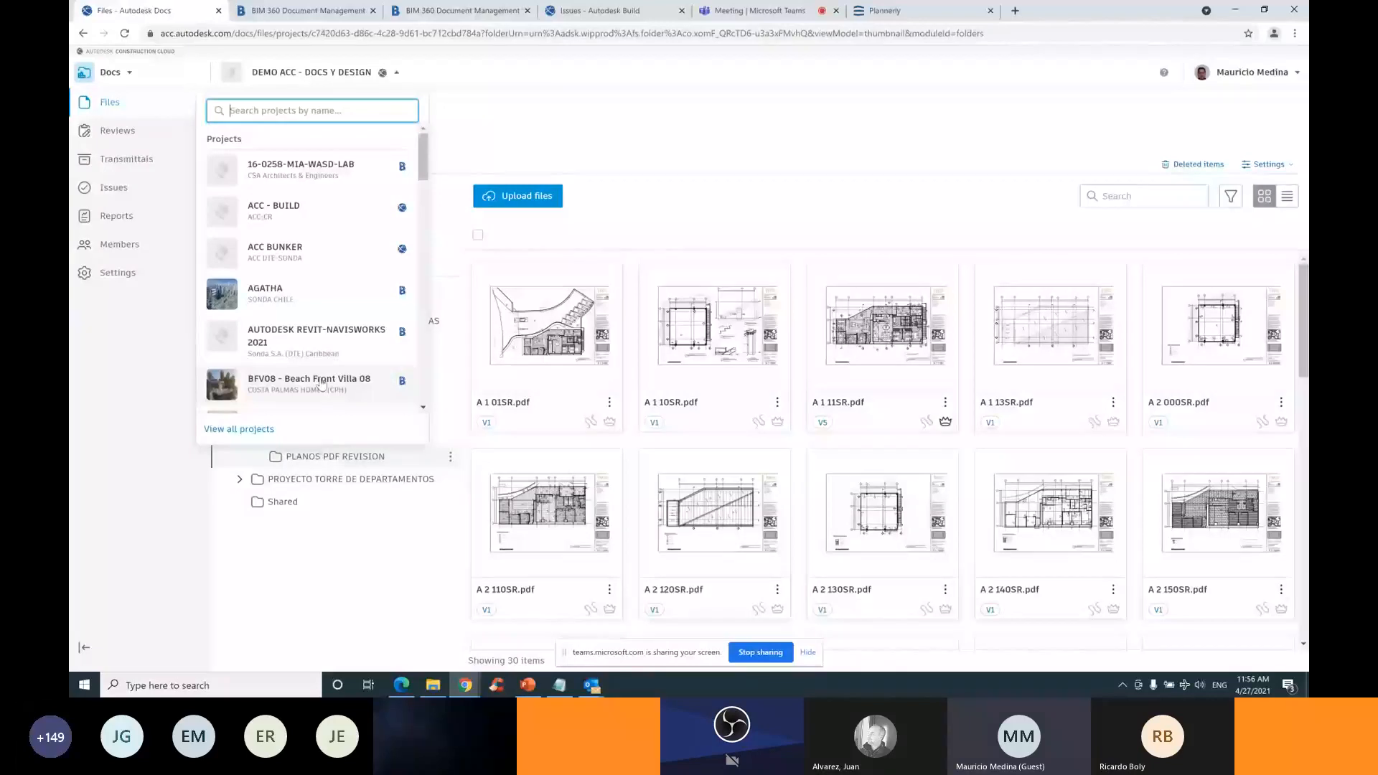
left_click(321, 384)
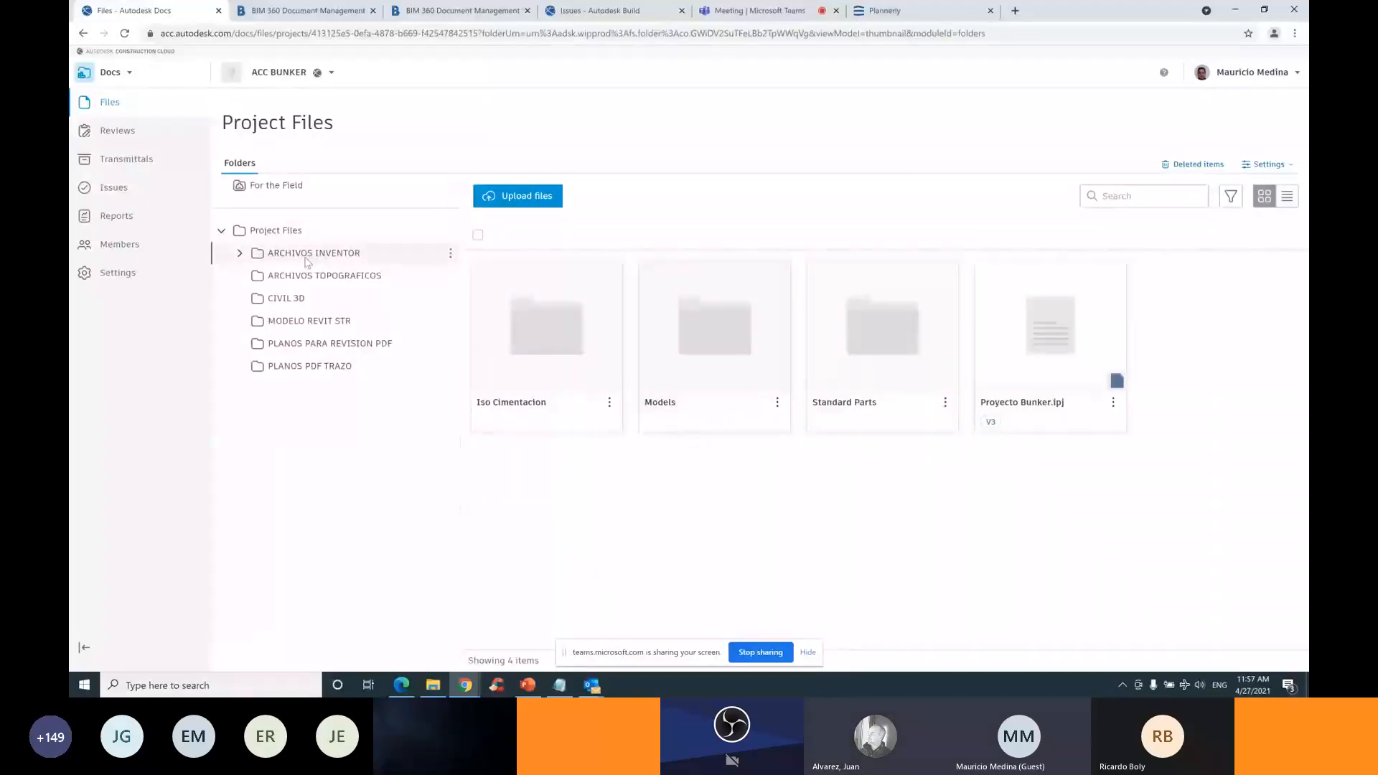
Open ESTR BUNKER.rvt from MODELO REVIT STR and zoom out on the 3D bunker model
left_click(287, 323)
left_click(550, 334)
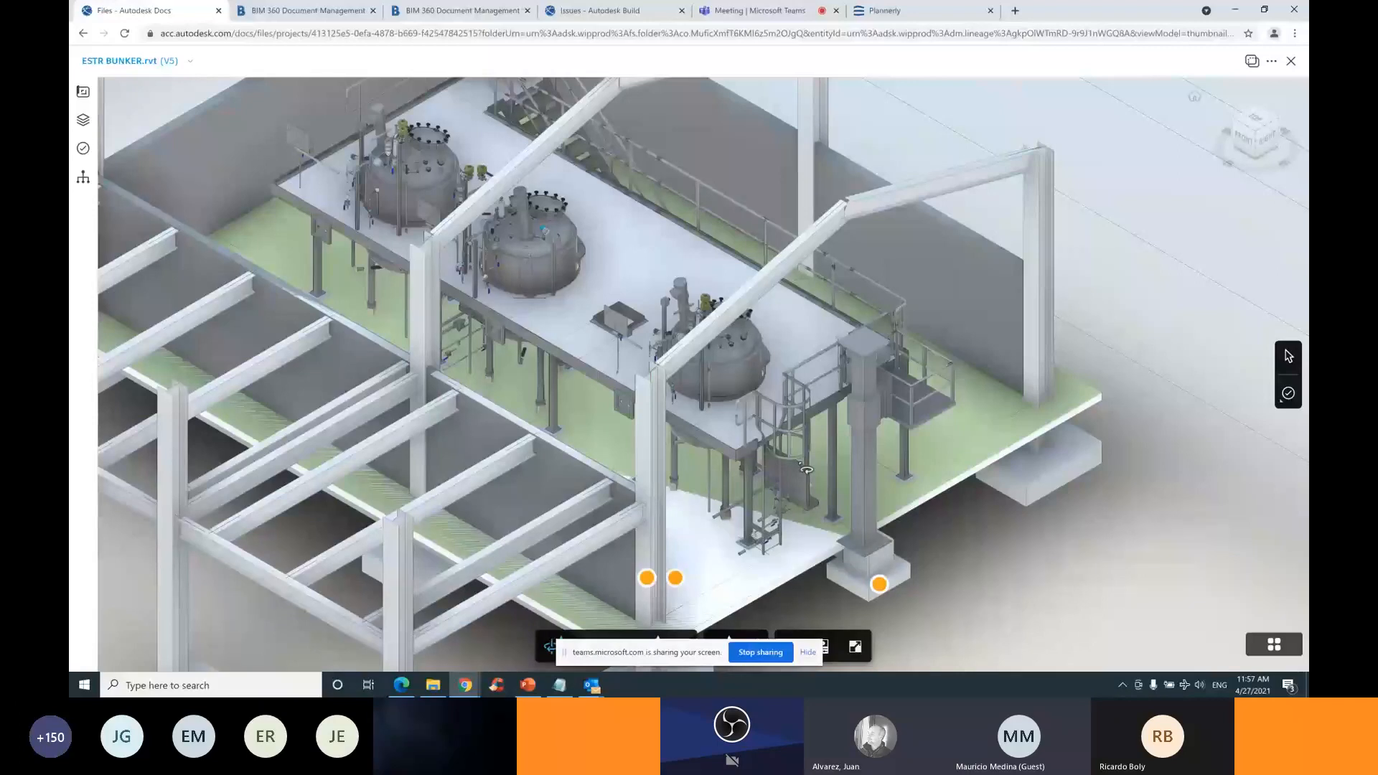
scroll(807, 470, "down", 3)
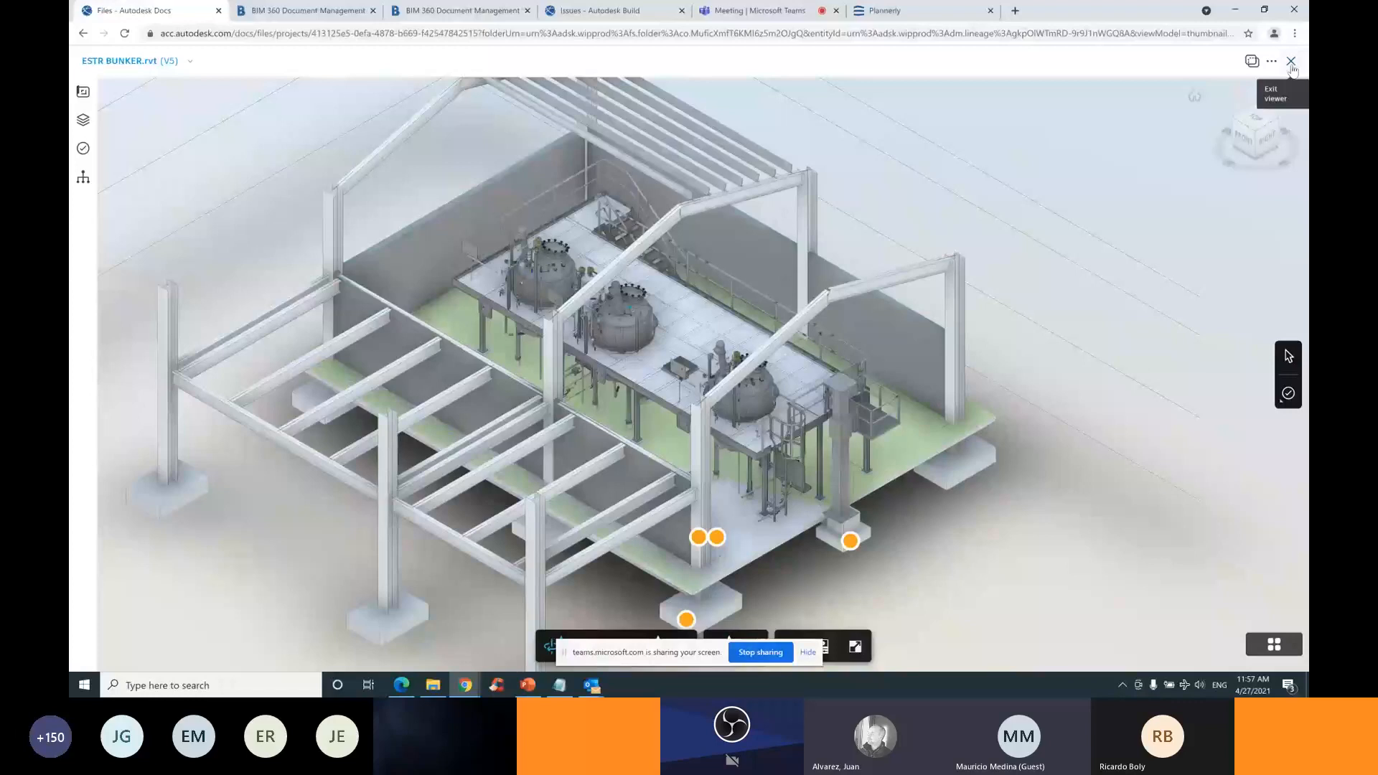
Exit the 3D viewer and open the PLANOS PARA REVISION PDF folder containing BUNKERSTR.pdf
left_click(1291, 64)
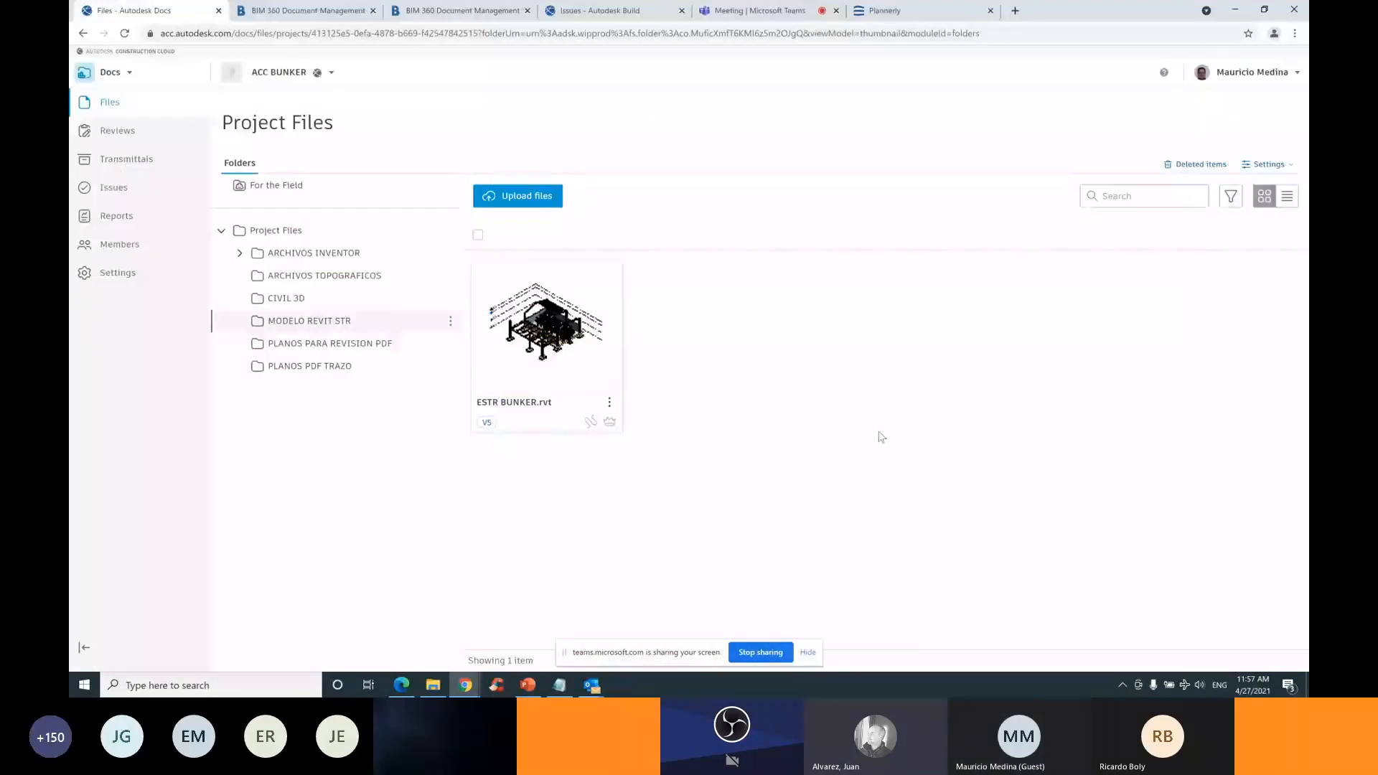
left_click(383, 345)
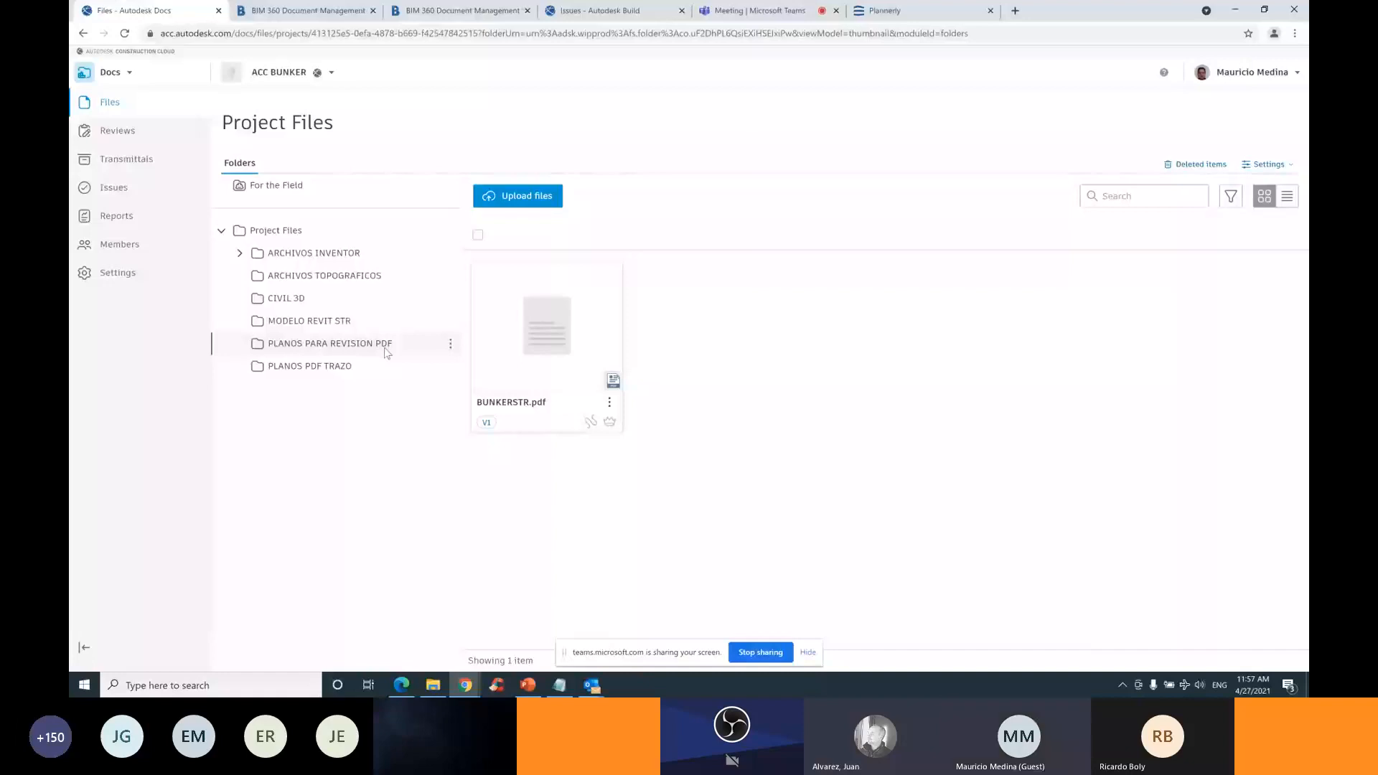
Open BUNKERSTR.pdf and view sheets ES-001 PLANTA BAJA, then ES-002 PLANTA NIVEL 01
left_click(563, 327)
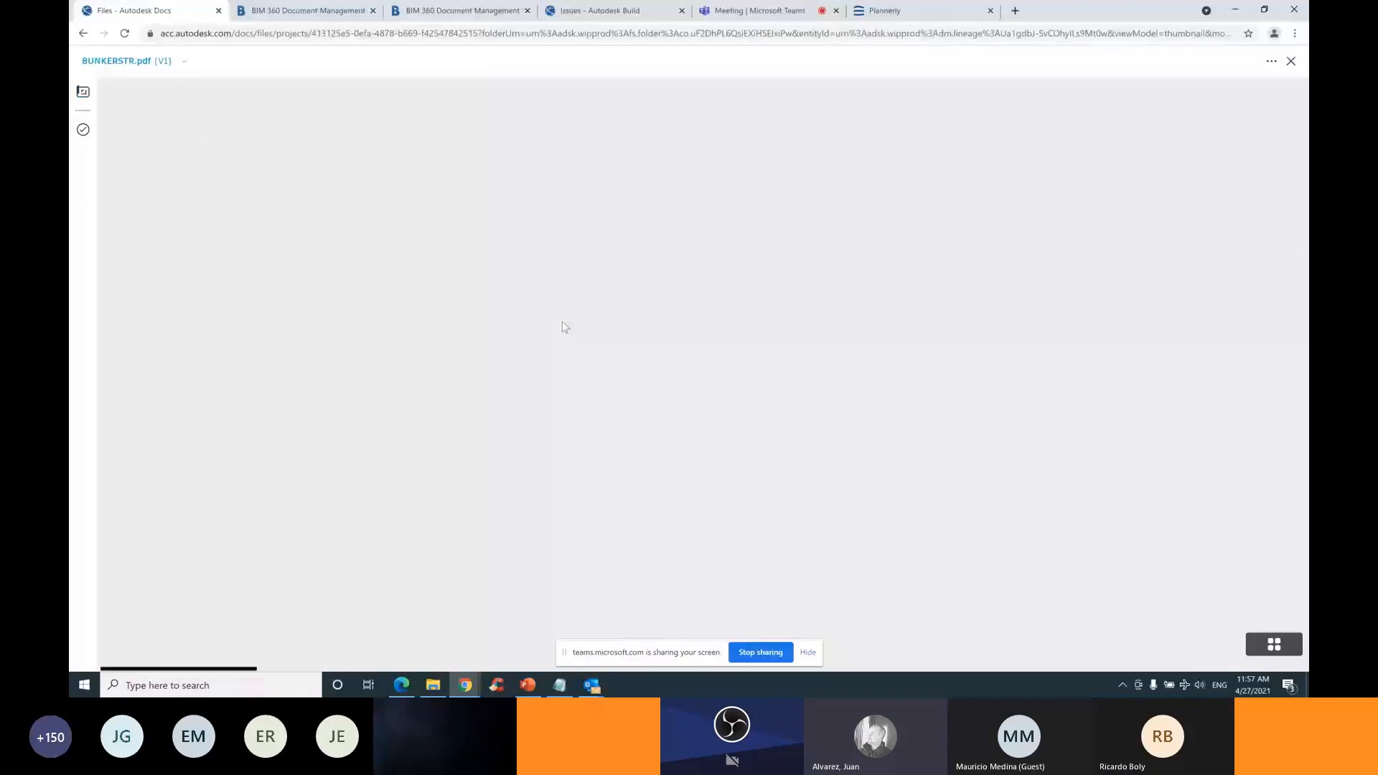
left_click(82, 94)
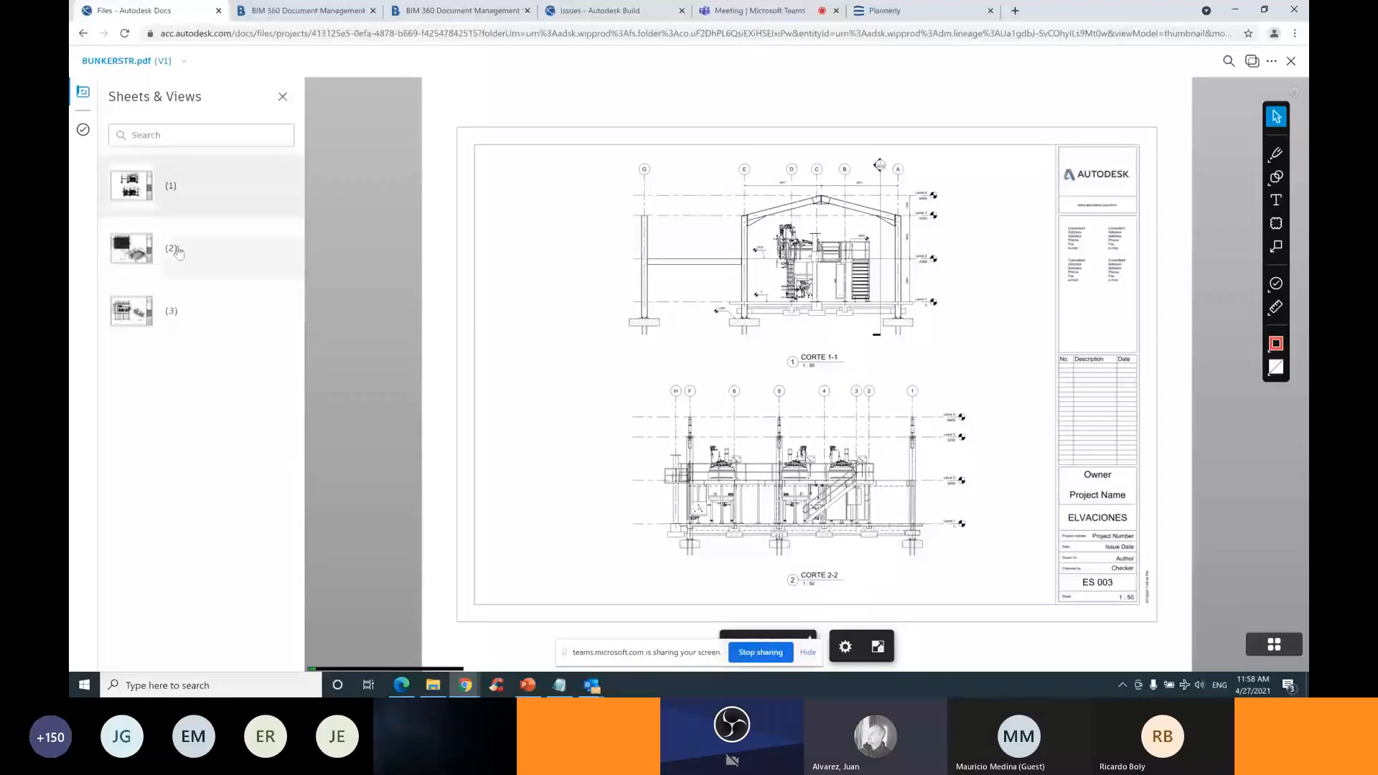
left_click(178, 252)
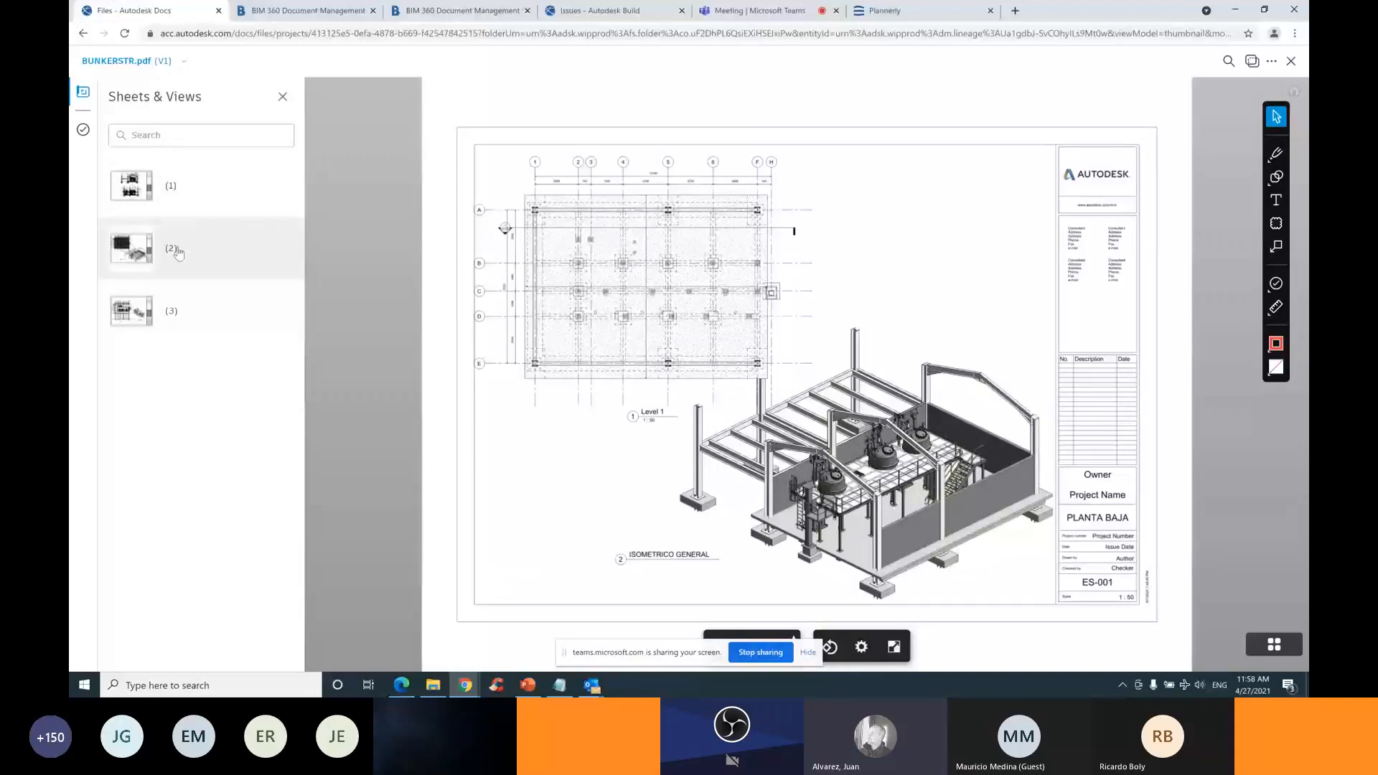
left_click(172, 317)
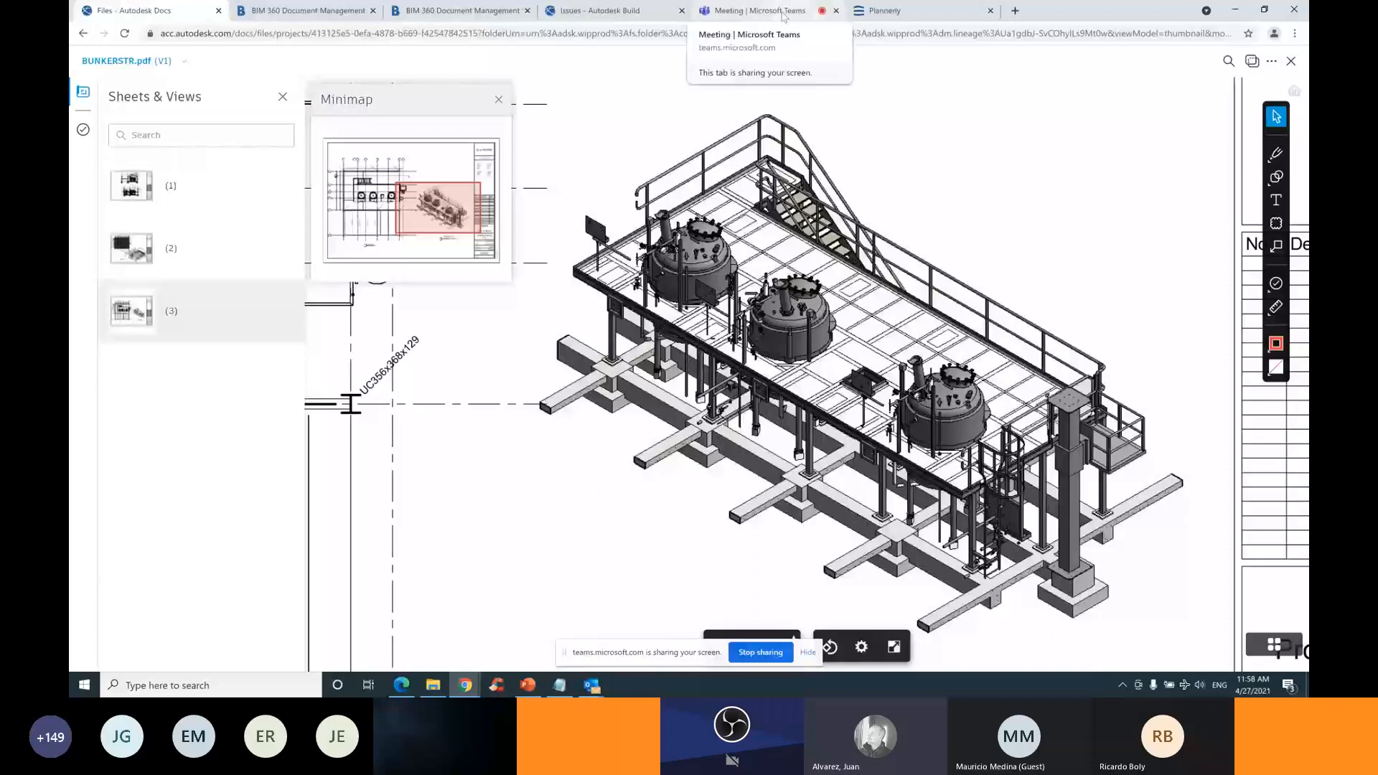
Return to the Teams meeting and expand the chat question about Field replacing the old Plans
left_click(783, 16)
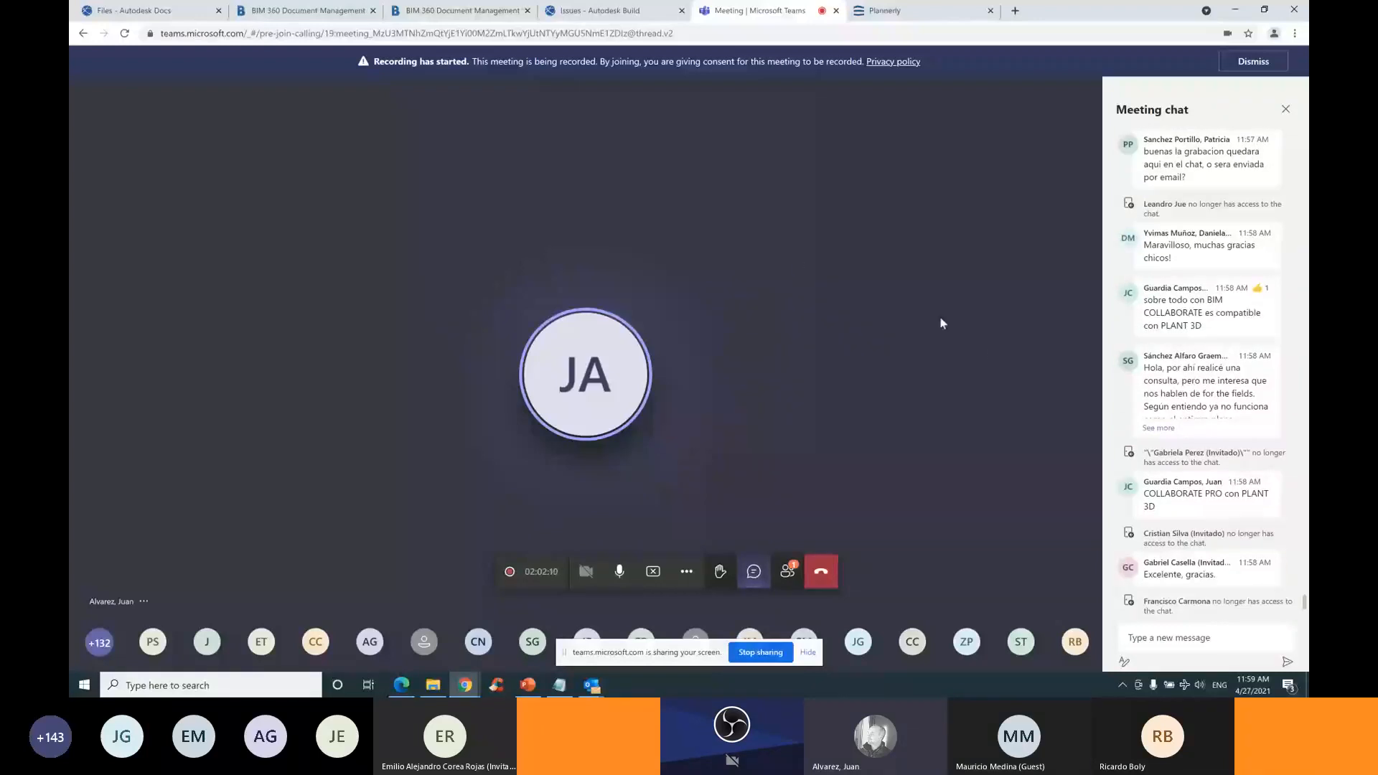
left_click(1156, 429)
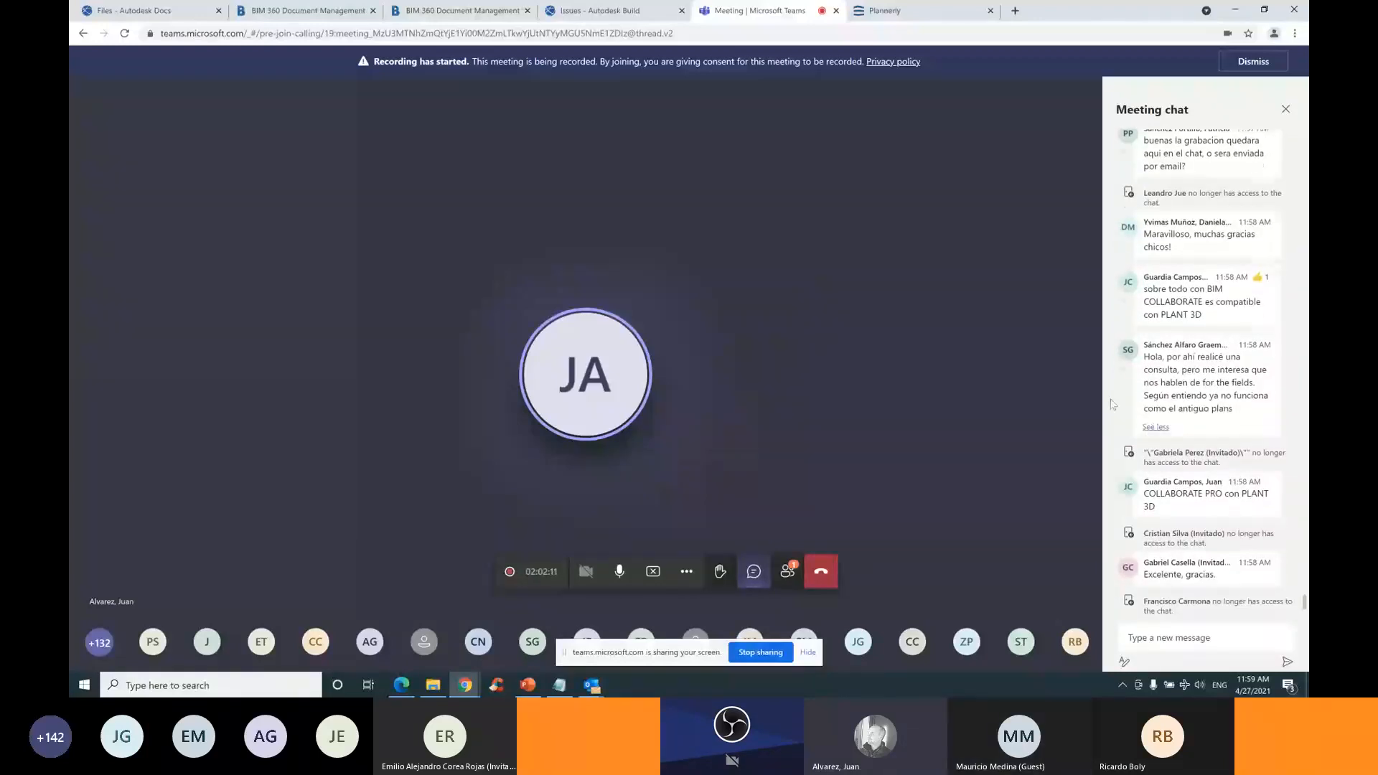